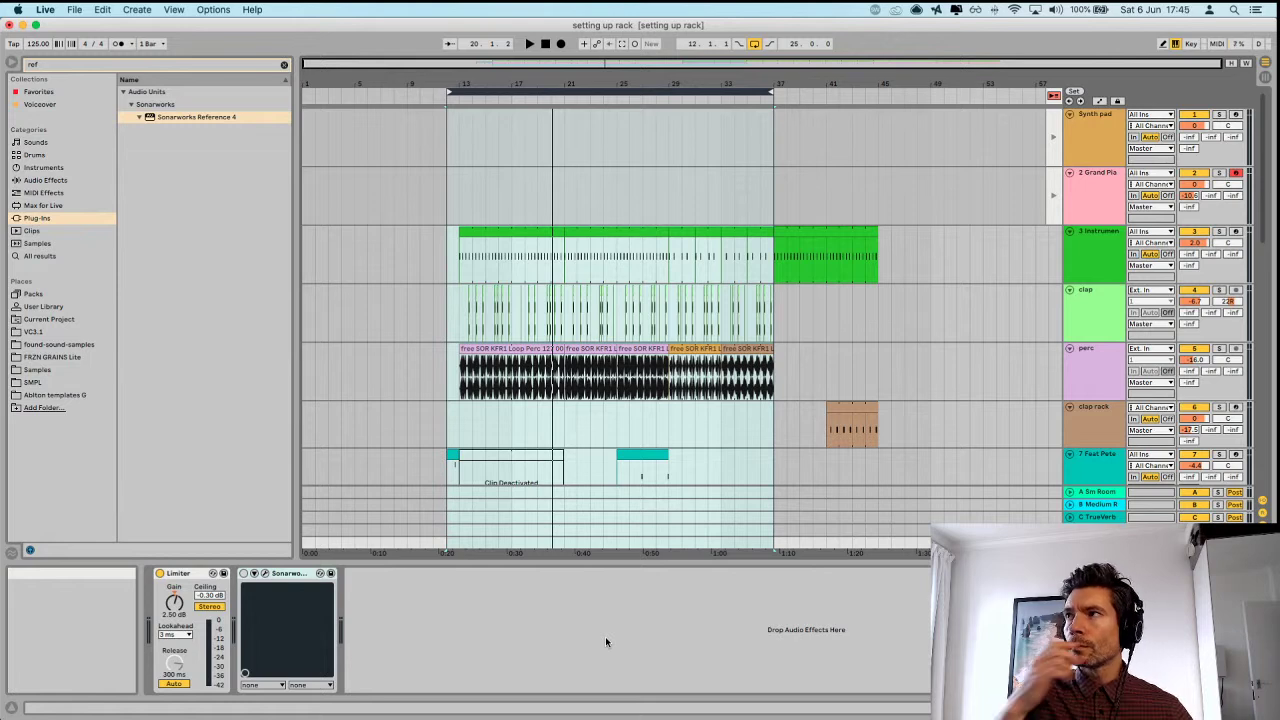
Switch to the browser showing the Sonarworks Reference 4 video, and return to the Ableton Live set.
{"action": "key", "text": "super+Tab"}
{"action": "key", "text": "super+Tab"}
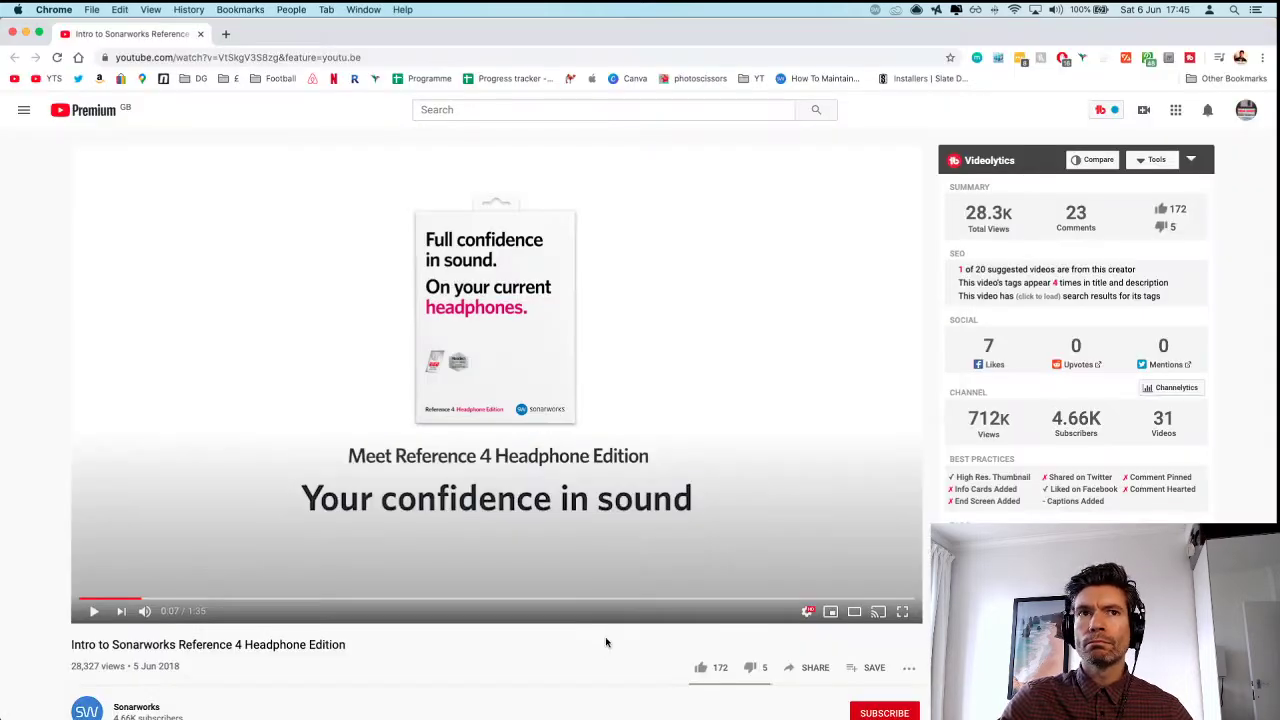
{"action": "key", "text": "super+Tab"}
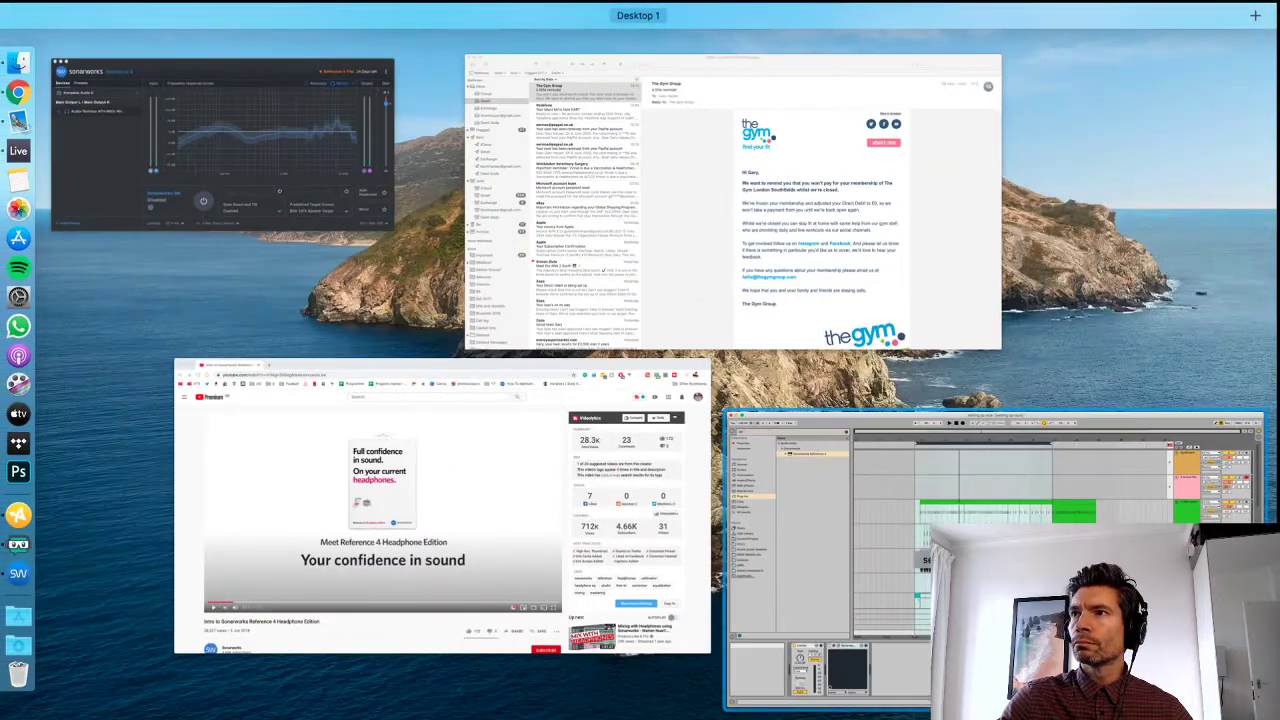
{"action": "left_click", "coordinate": [760, 634]}
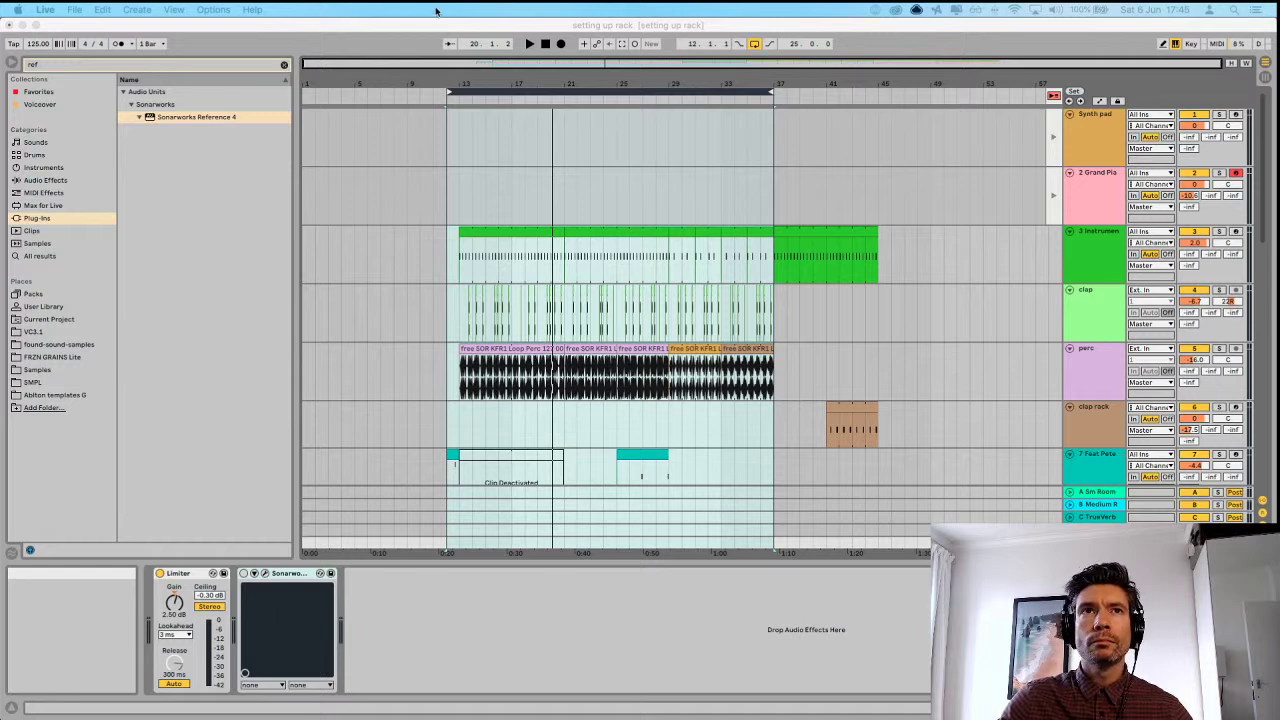
Play the arrangement and extend its loop end to bar 45, making the loop 33 bars long.
{"action": "left_click", "coordinate": [532, 45]}
{"action": "left_click", "coordinate": [528, 46]}
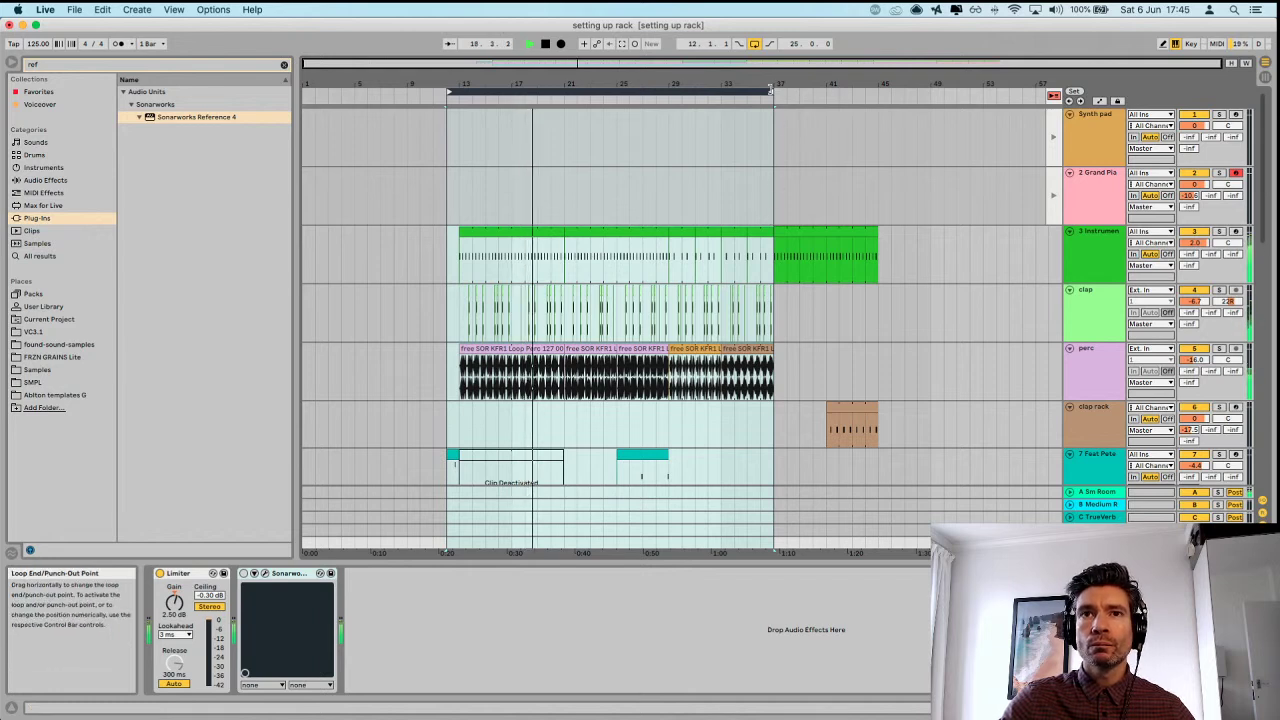
{"action": "left_click_drag", "start_coordinate": [770, 91], "coordinate": [877, 91]}
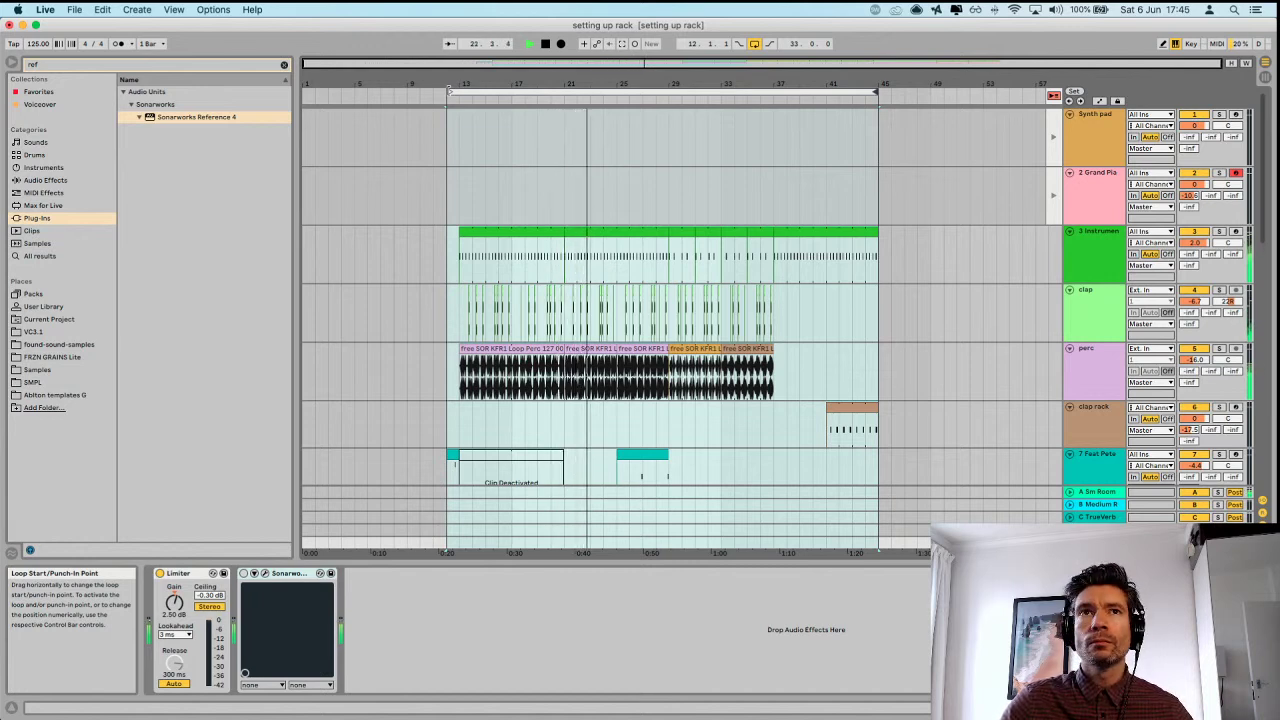
{"action": "left_click_drag", "start_coordinate": [682, 62], "coordinate": [682, 92]}
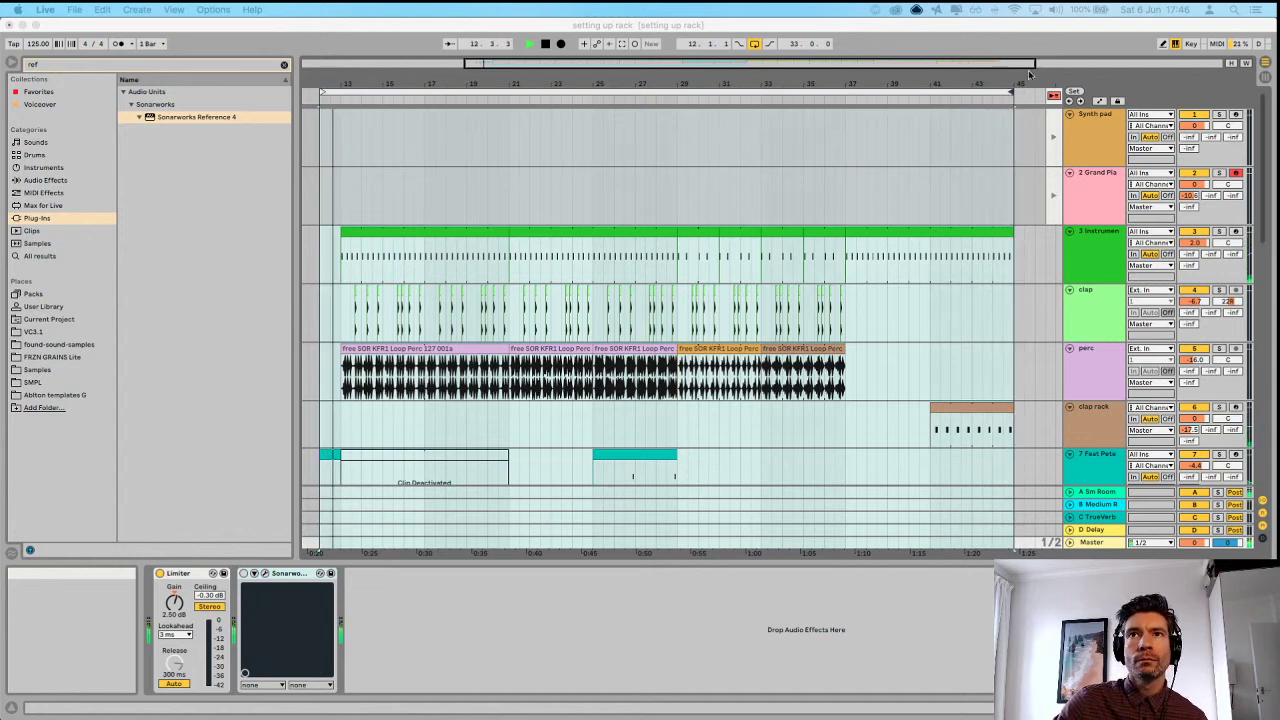
Shorten the arrangement loop to one bar and move it to bar 21.
{"action": "left_click", "coordinate": [1008, 93]}
{"action": "left_click_drag", "start_coordinate": [1008, 93], "coordinate": [411, 93]}
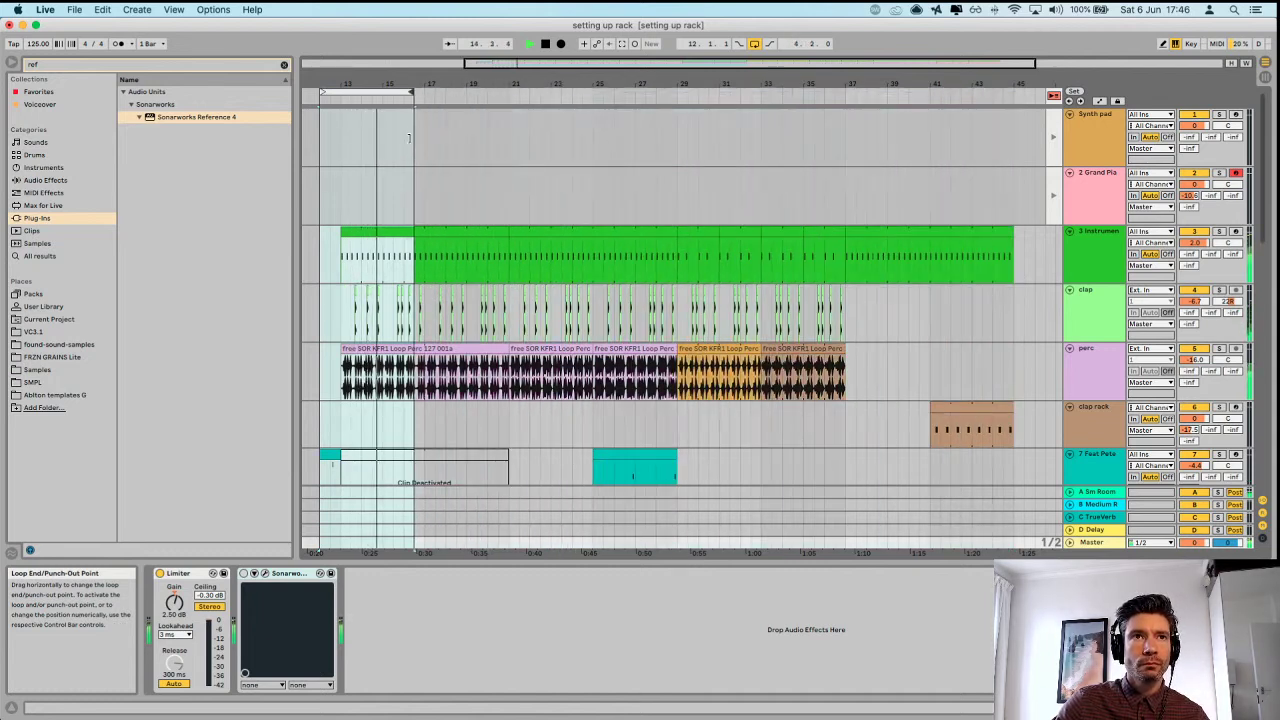
{"action": "left_click_drag", "start_coordinate": [413, 137], "coordinate": [401, 137]}
{"action": "left_click_drag", "start_coordinate": [321, 93], "coordinate": [382, 112]}
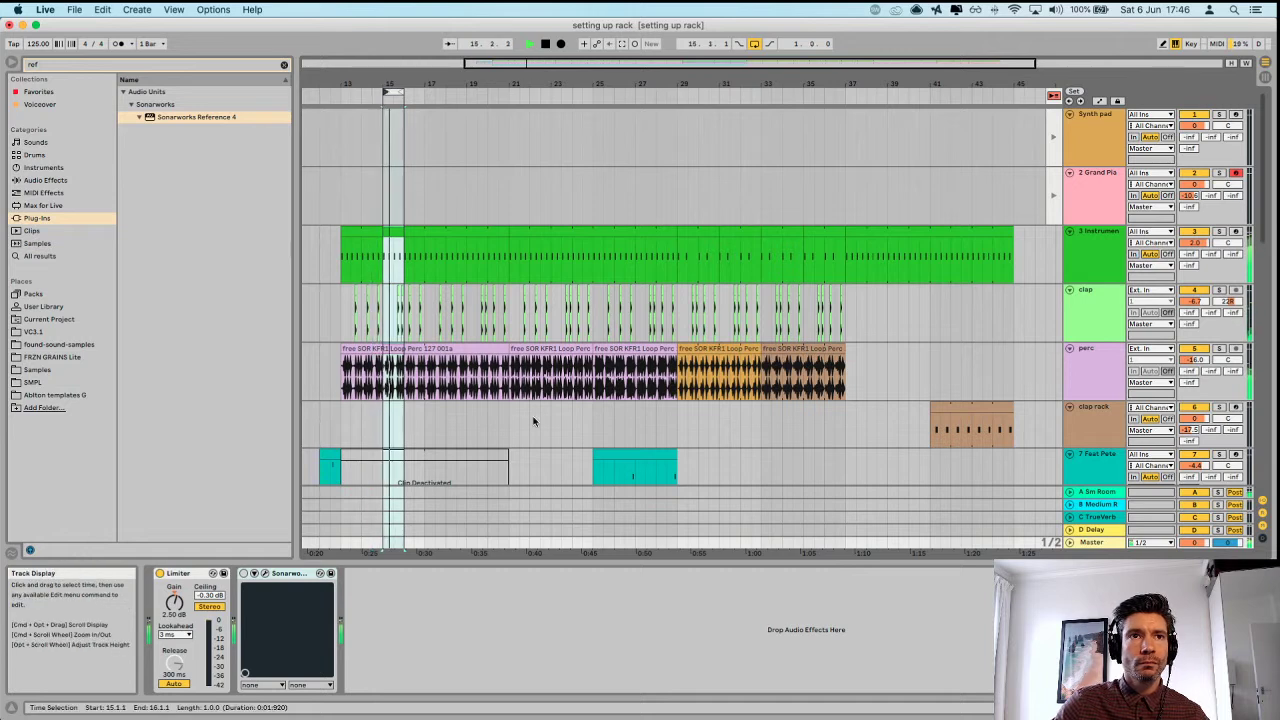
{"action": "left_click_drag", "start_coordinate": [395, 93], "coordinate": [524, 121]}
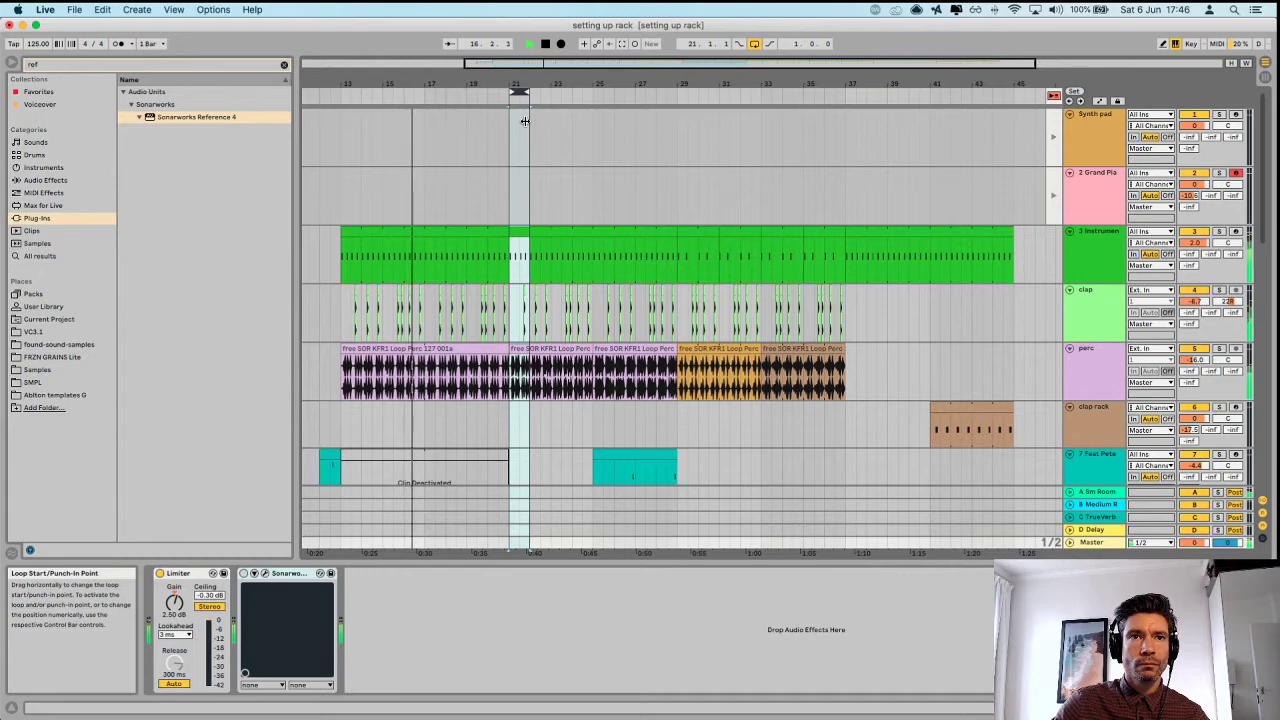
Extend the arrangement loop's start back to bar 20, making a two-bar loop over the PC Audio clips.
{"action": "scroll", "coordinate": [896, 322], "scroll_direction": "down", "scroll_amount": 10}
{"action": "left_click", "coordinate": [895, 321]}
{"action": "scroll", "coordinate": [895, 321], "scroll_direction": "up", "scroll_amount": 6}
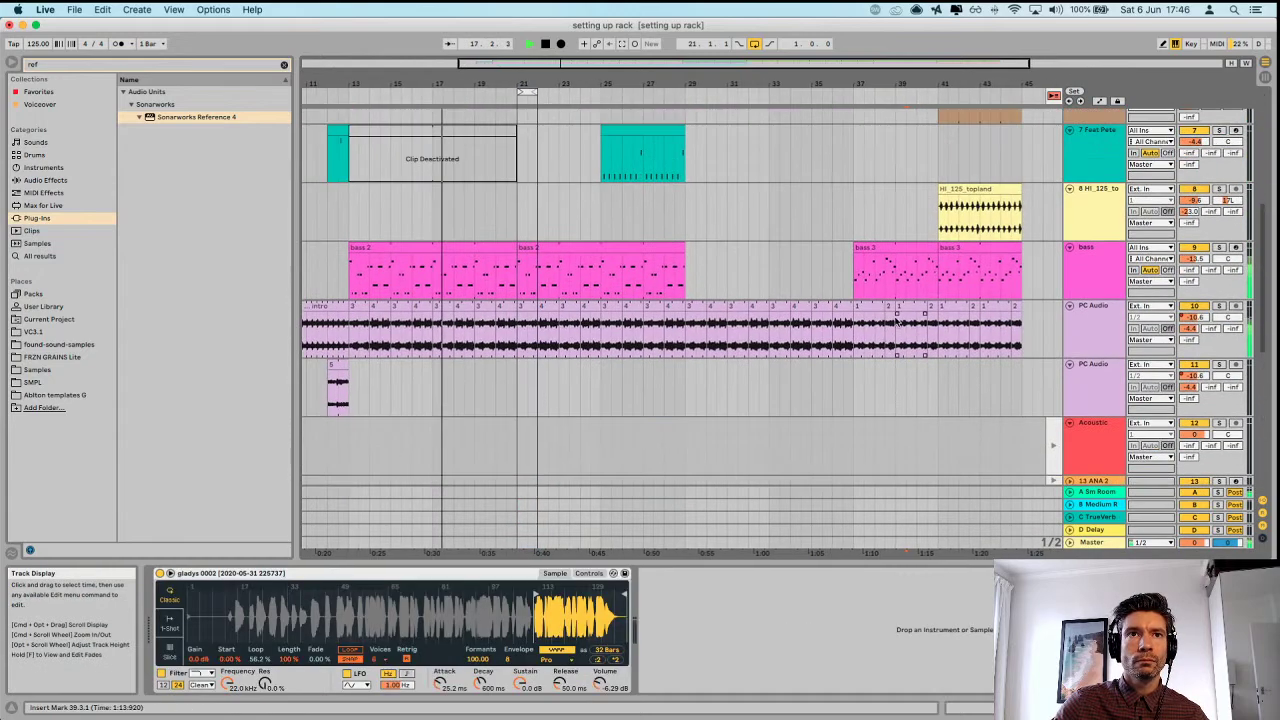
{"action": "left_click_drag", "start_coordinate": [517, 92], "coordinate": [497, 92]}
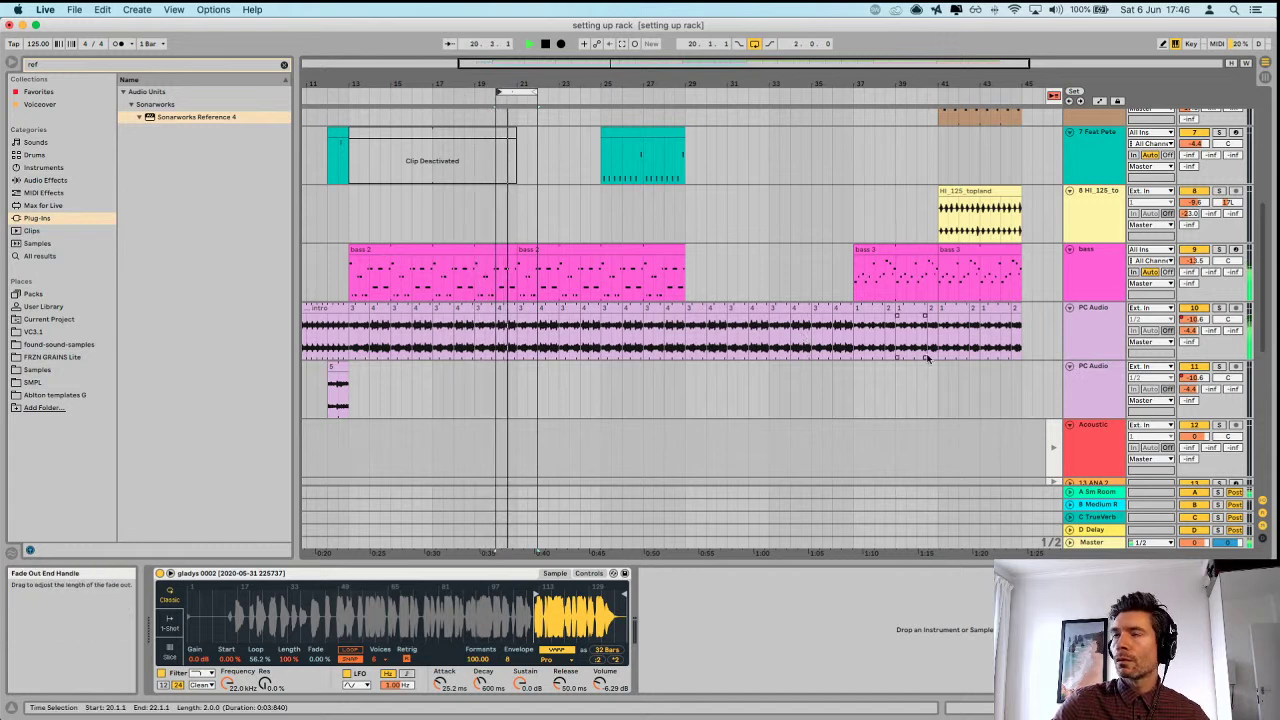
Solo the PC Audio track 10, show its device chain, and audition the looped section.
{"action": "left_click", "coordinate": [1219, 308]}
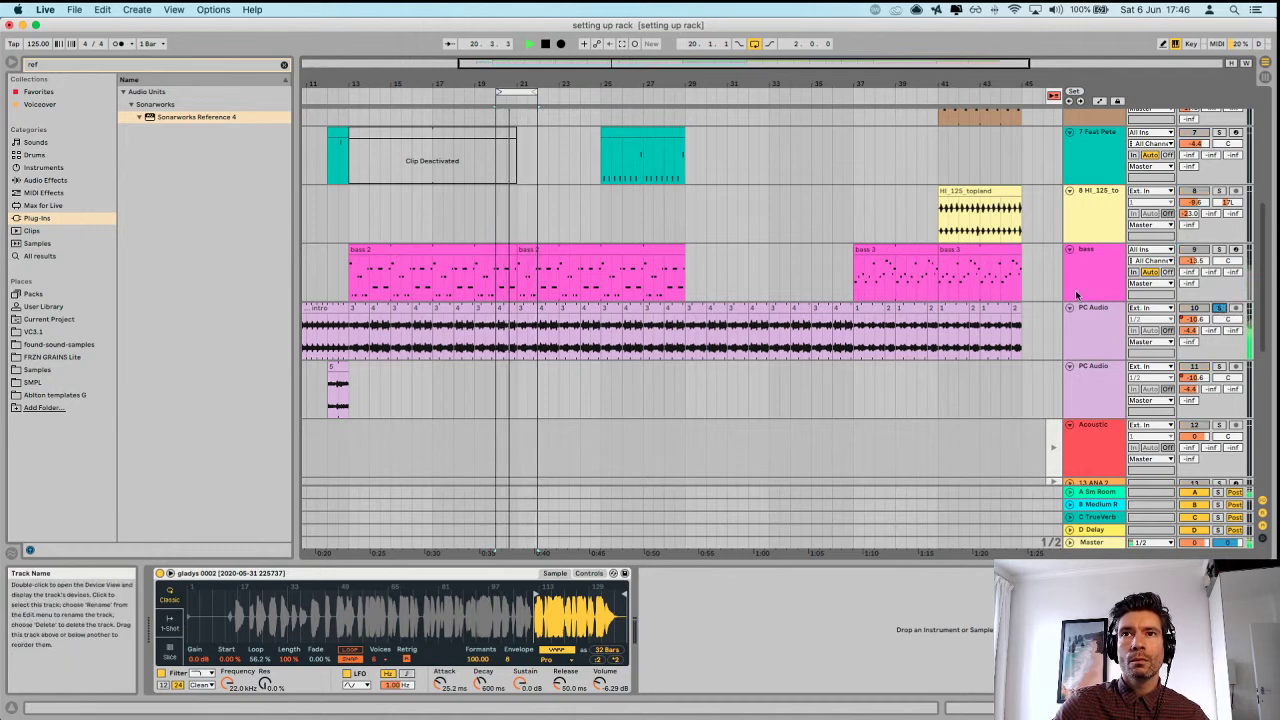
{"action": "left_click", "coordinate": [1097, 342]}
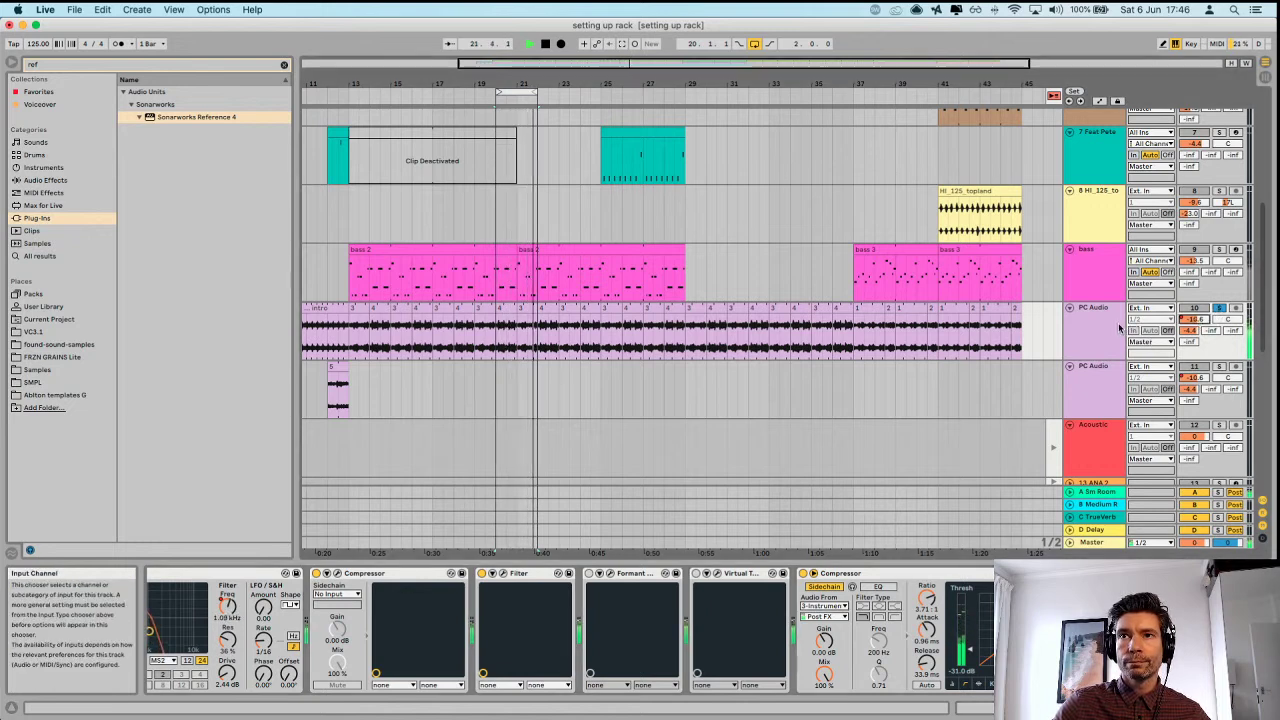
{"action": "key", "text": "space"}
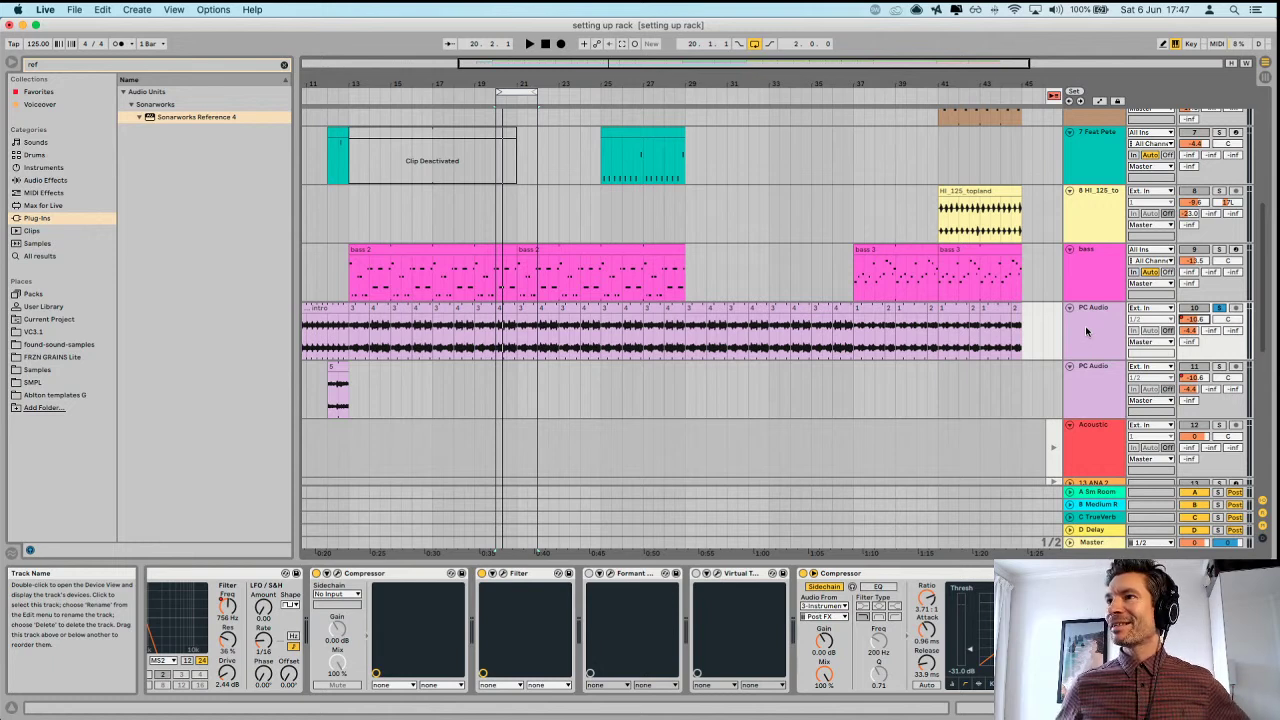
{"action": "key", "text": "space"}
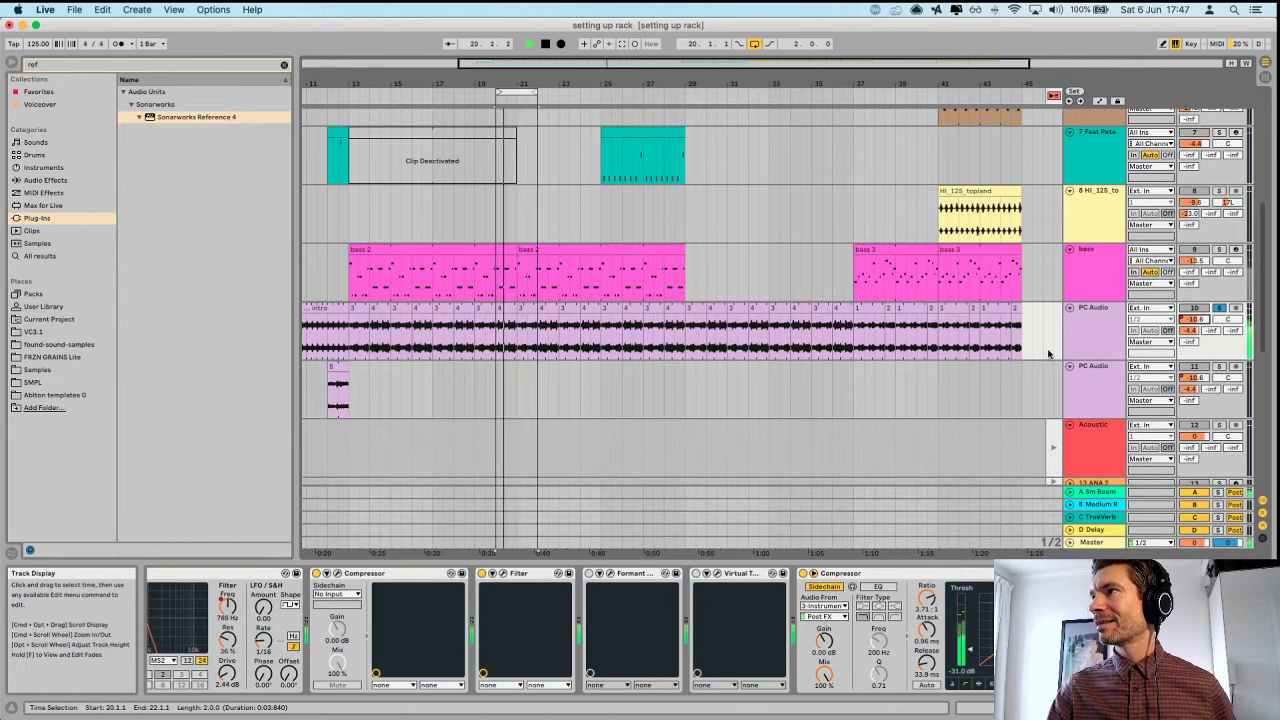
{"action": "key", "text": "space"}
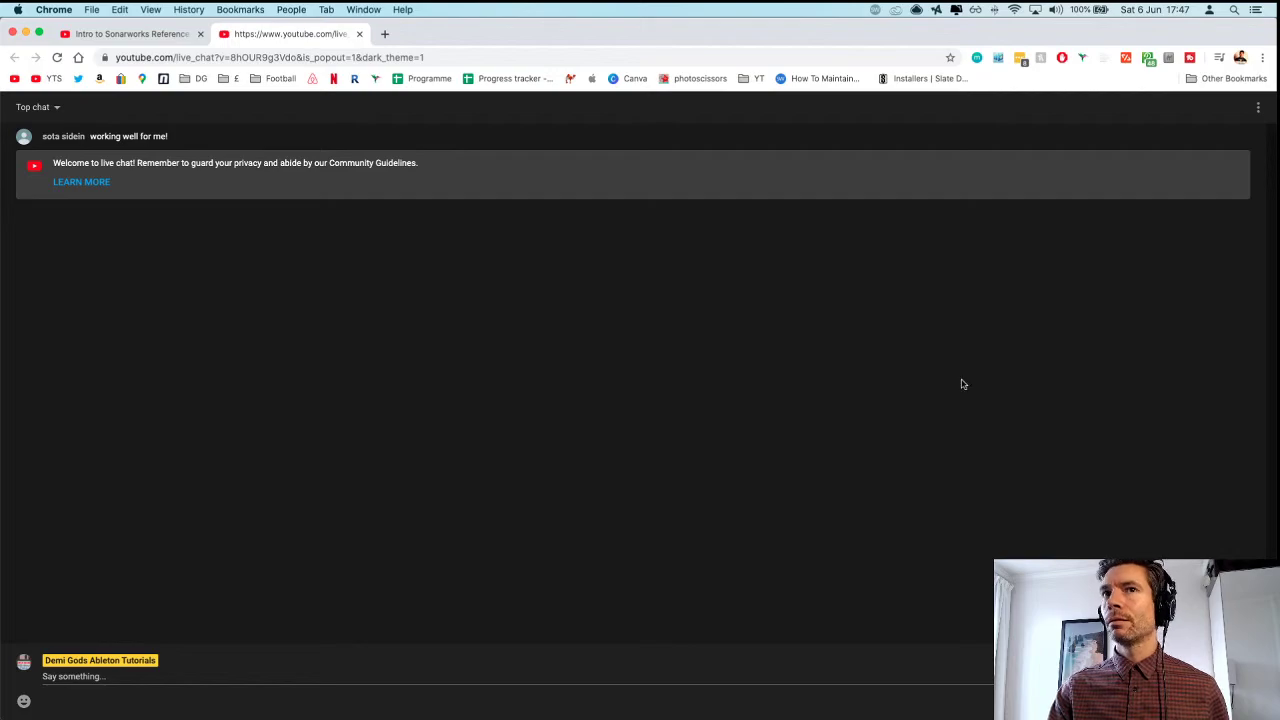
Switch from the browser's live chat back to the Ableton Live set.
{"action": "key", "text": "ctrl+Up"}
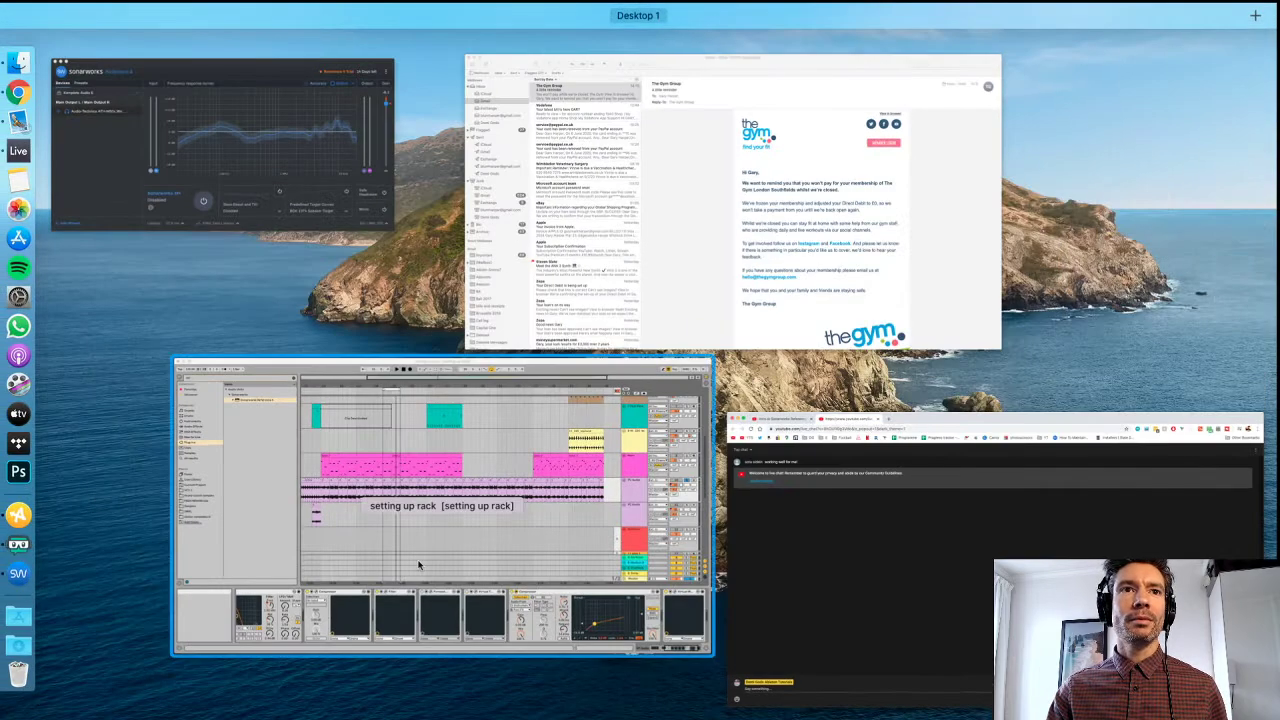
{"action": "left_click", "coordinate": [418, 566]}
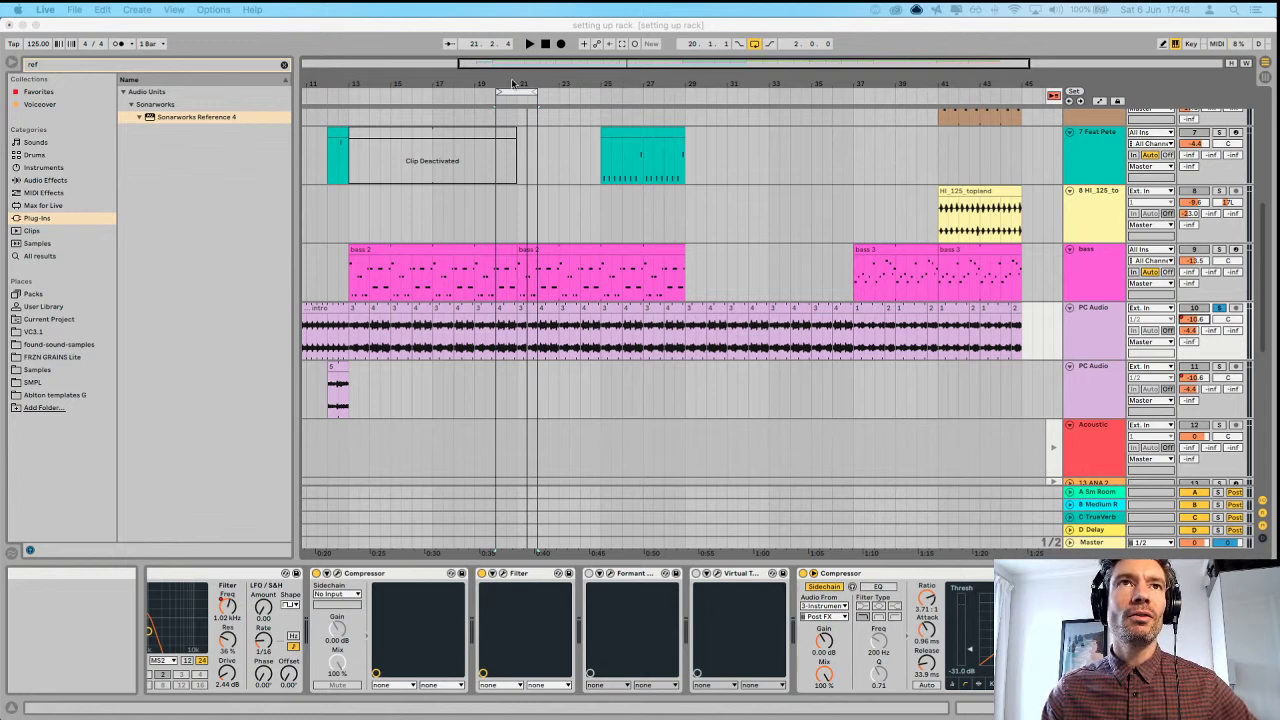
{"action": "left_click", "coordinate": [512, 83]}
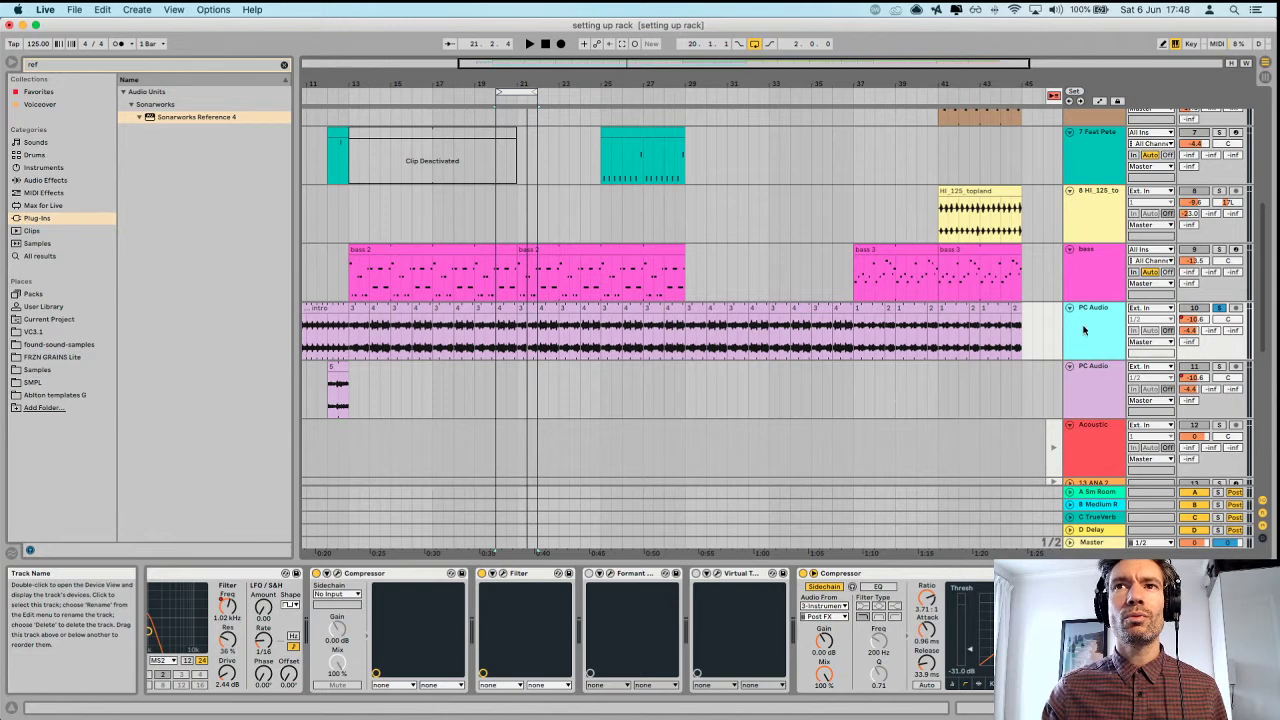
Show the Session View and open the intro clip of PC Audio track 10 in the sample editor around bar 2.
{"action": "key", "text": "Tab"}
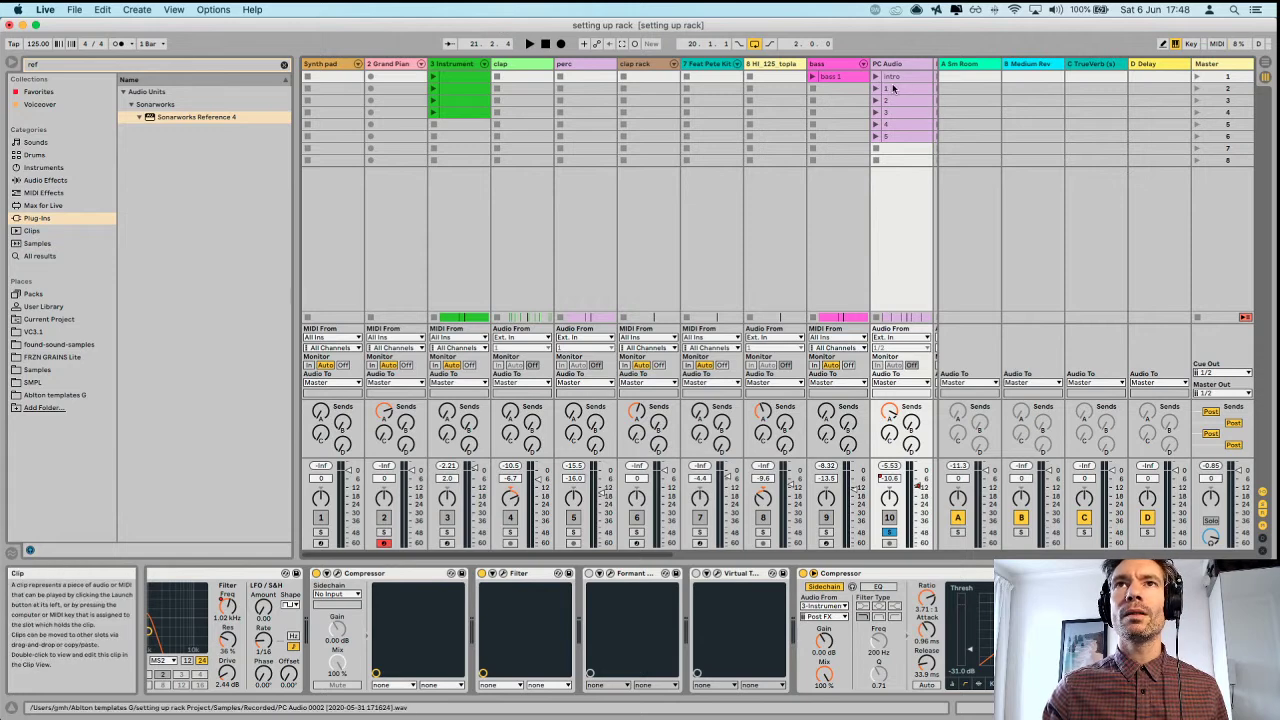
{"action": "scroll", "coordinate": [893, 89], "scroll_direction": "right", "scroll_amount": 5}
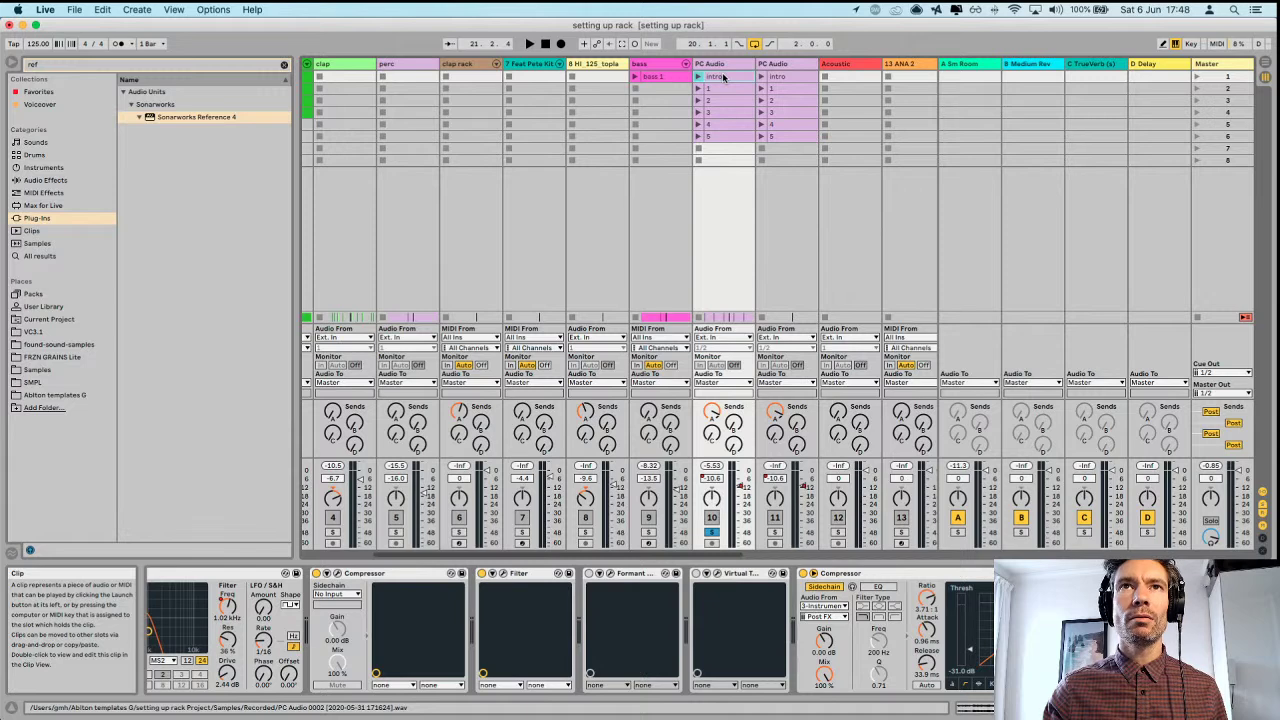
{"action": "double_click", "coordinate": [723, 77]}
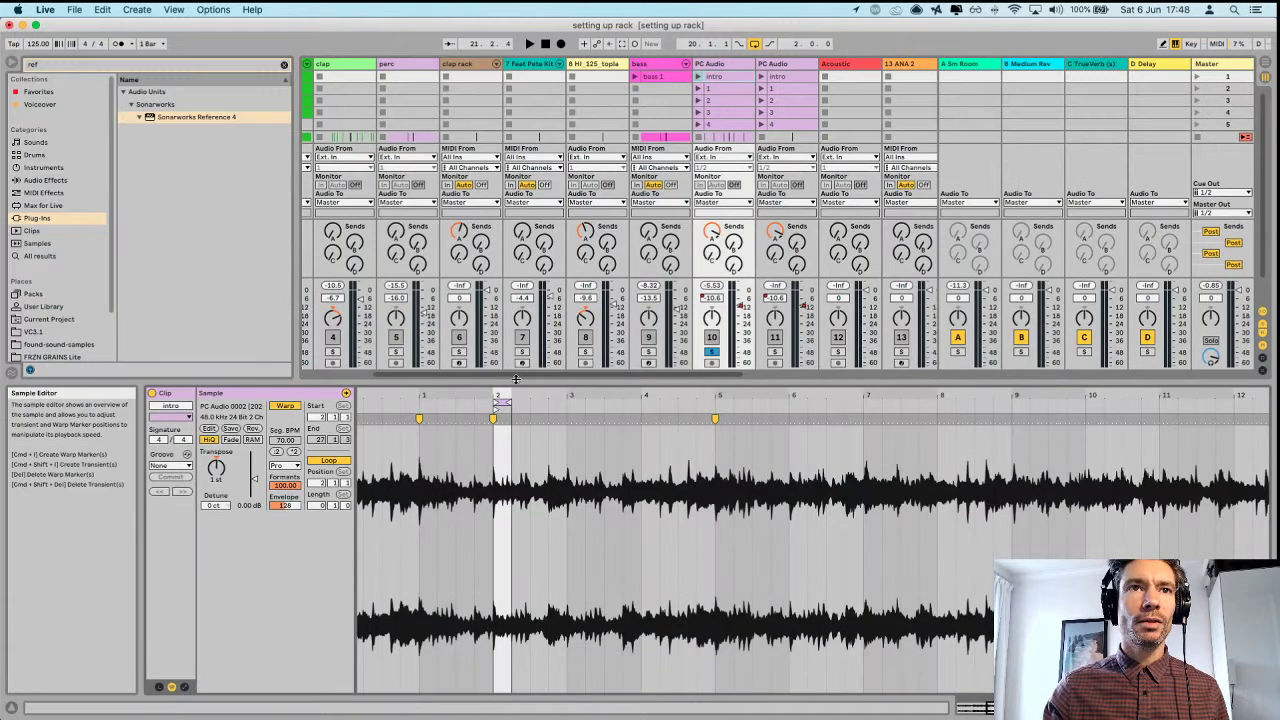
{"action": "left_click_drag", "start_coordinate": [534, 395], "coordinate": [545, 460]}
{"action": "left_click_drag", "start_coordinate": [762, 395], "coordinate": [792, 415]}
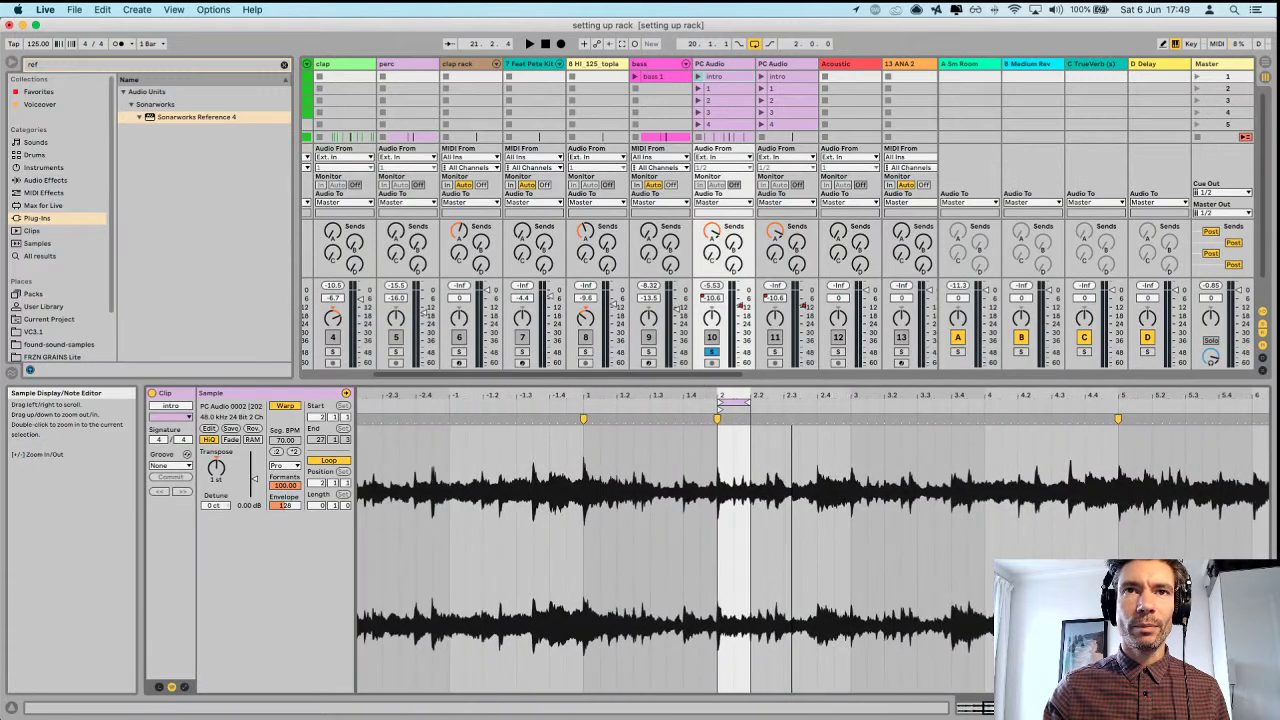
Launch the intro clip on PC Audio track 10 to hear its short loop, and stop playback.
{"action": "key", "text": "space"}
{"action": "key", "text": "space"}
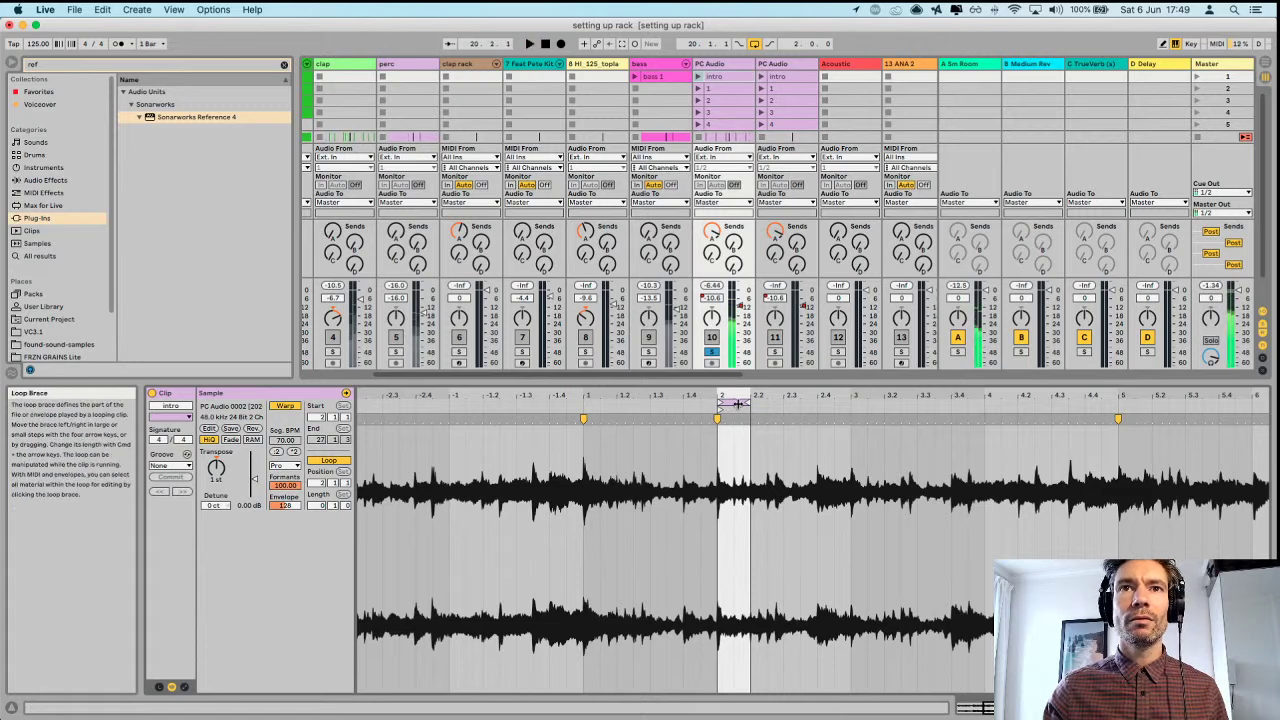
{"action": "left_click", "coordinate": [733, 399]}
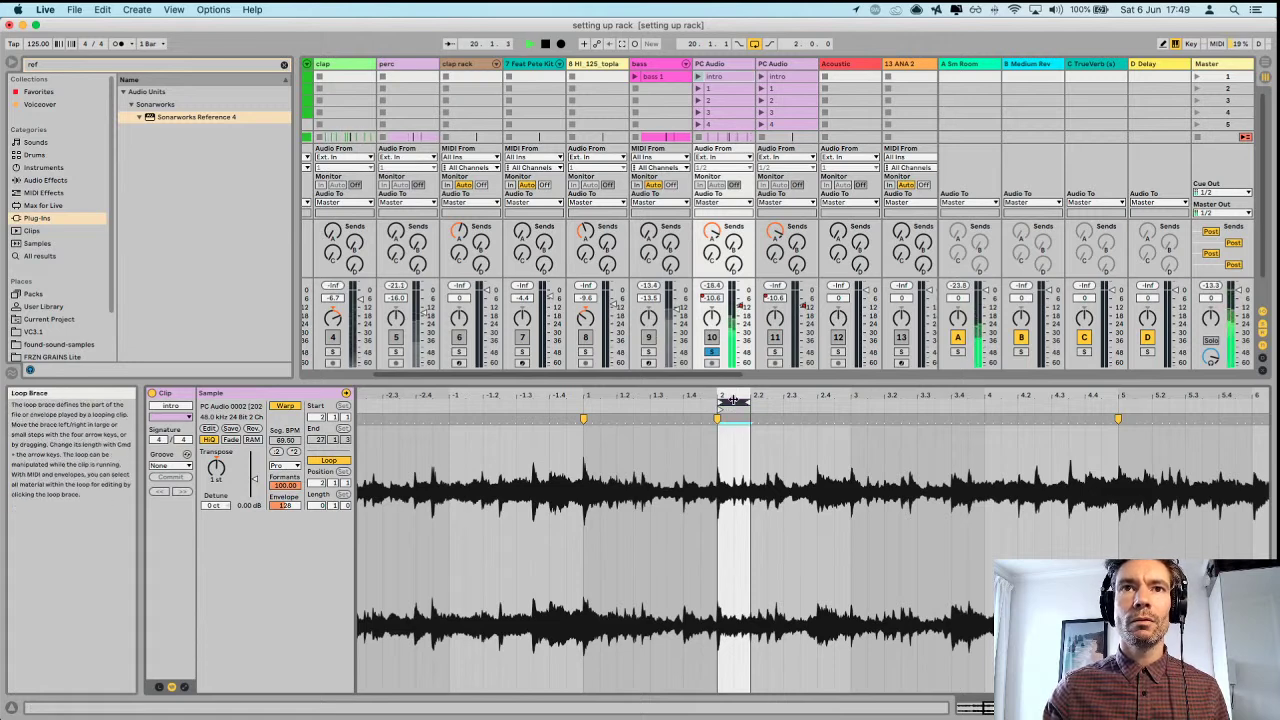
{"action": "left_click", "coordinate": [697, 76]}
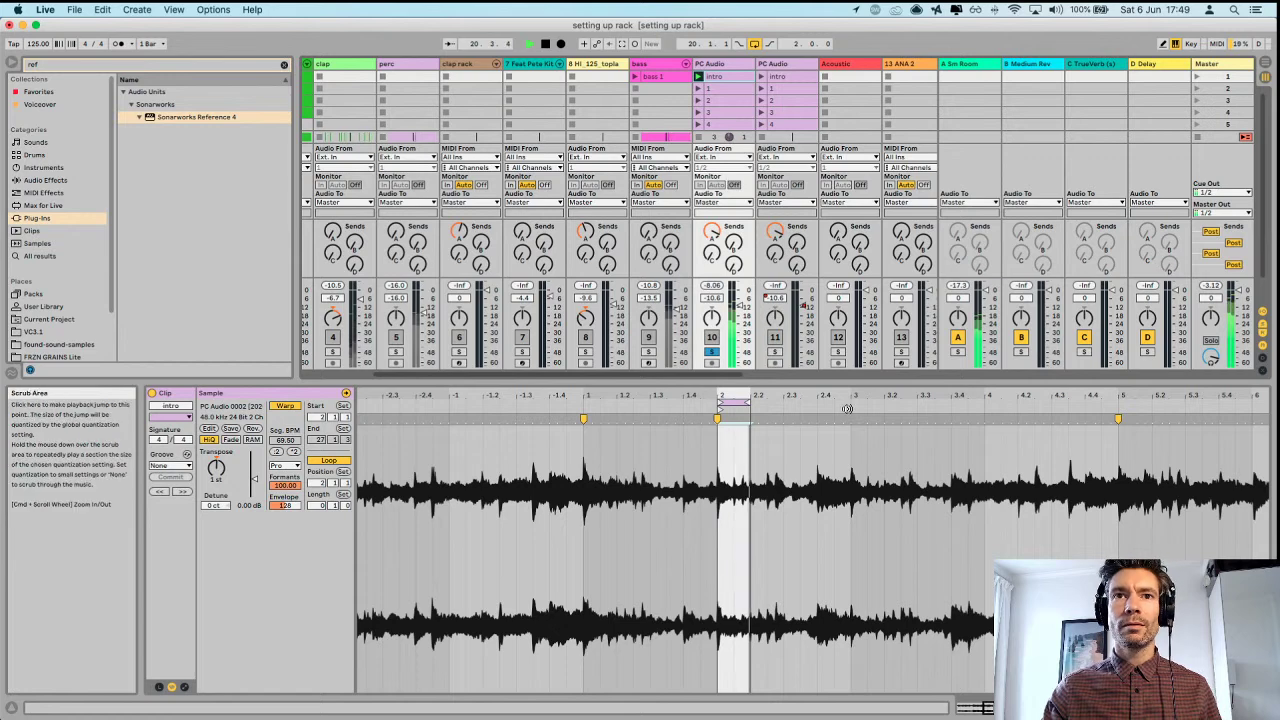
{"action": "key", "text": "space"}
Set the intro clip's loop to start at bar 1 and last eight bars, and play it back.
{"action": "left_click_drag", "start_coordinate": [734, 396], "coordinate": [536, 401]}
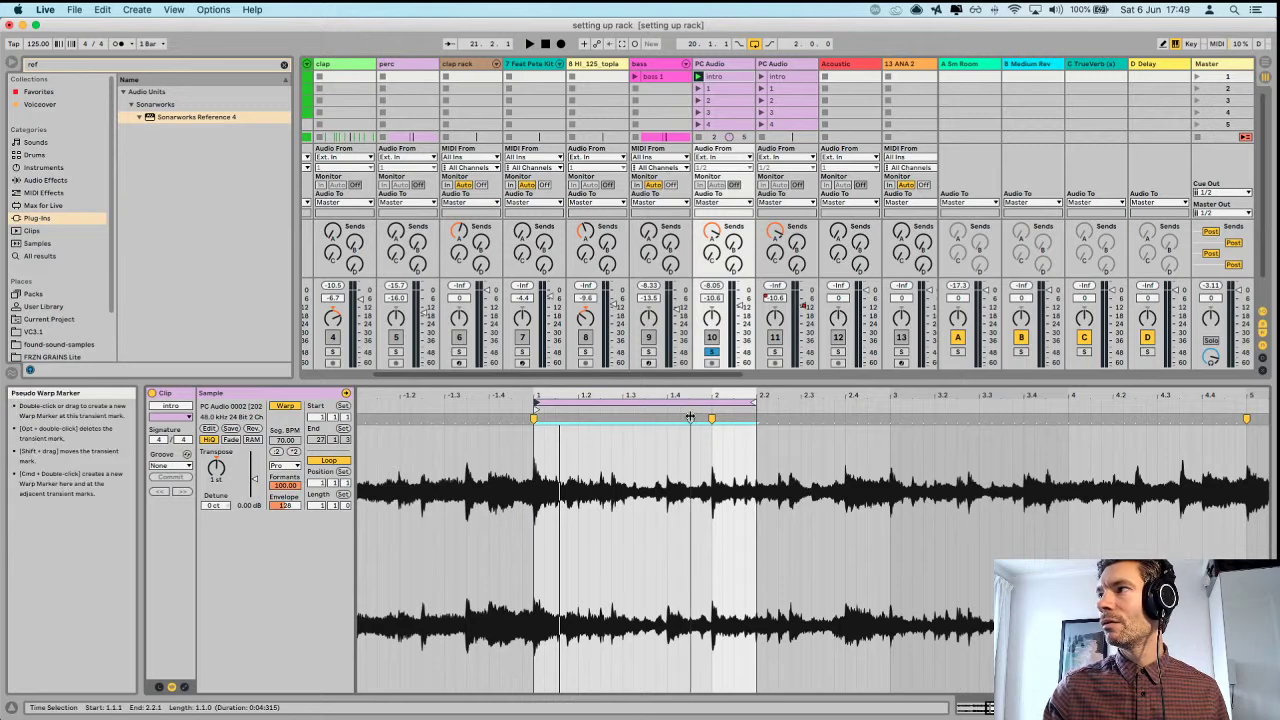
{"action": "left_click_drag", "start_coordinate": [762, 402], "coordinate": [1066, 418]}
{"action": "key", "text": "space"}
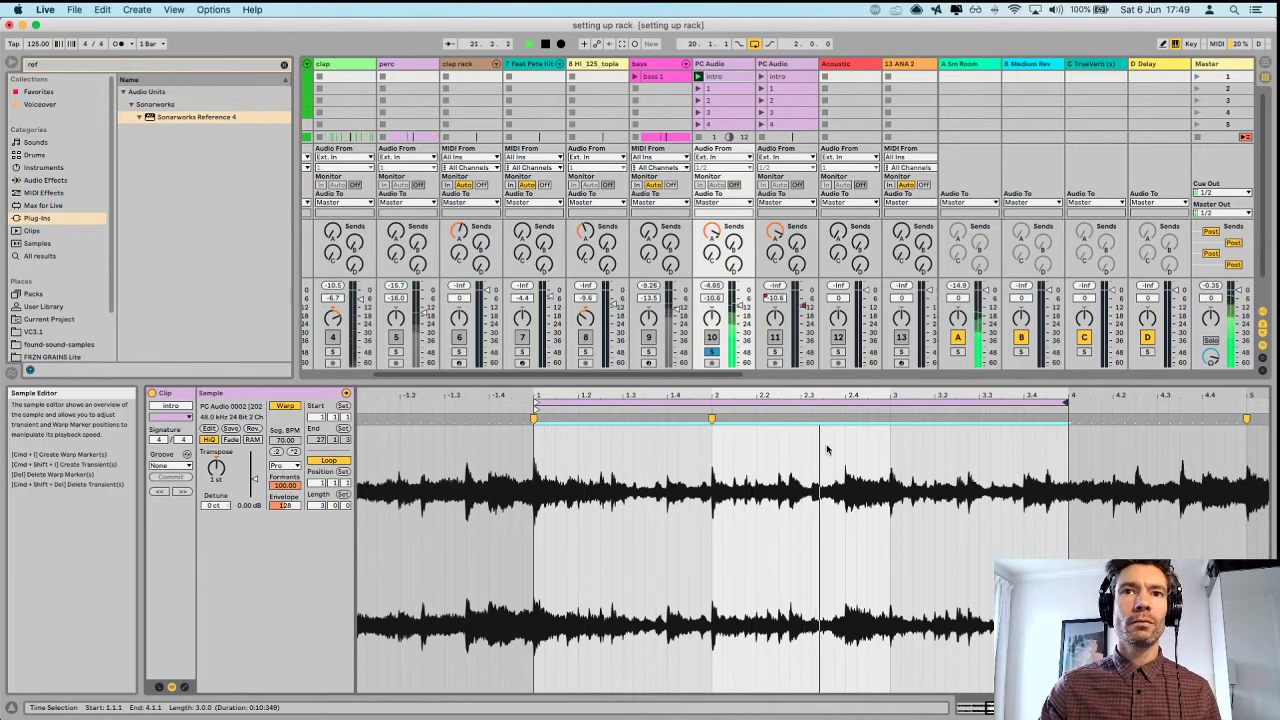
{"action": "mouse_move", "coordinate": [850, 396]}
{"action": "left_mouse_down"}
{"action": "mouse_move", "coordinate": [762, 393]}
{"action": "mouse_move", "coordinate": [690, 370]}
{"action": "mouse_move", "coordinate": [844, 415]}
{"action": "left_mouse_up"}
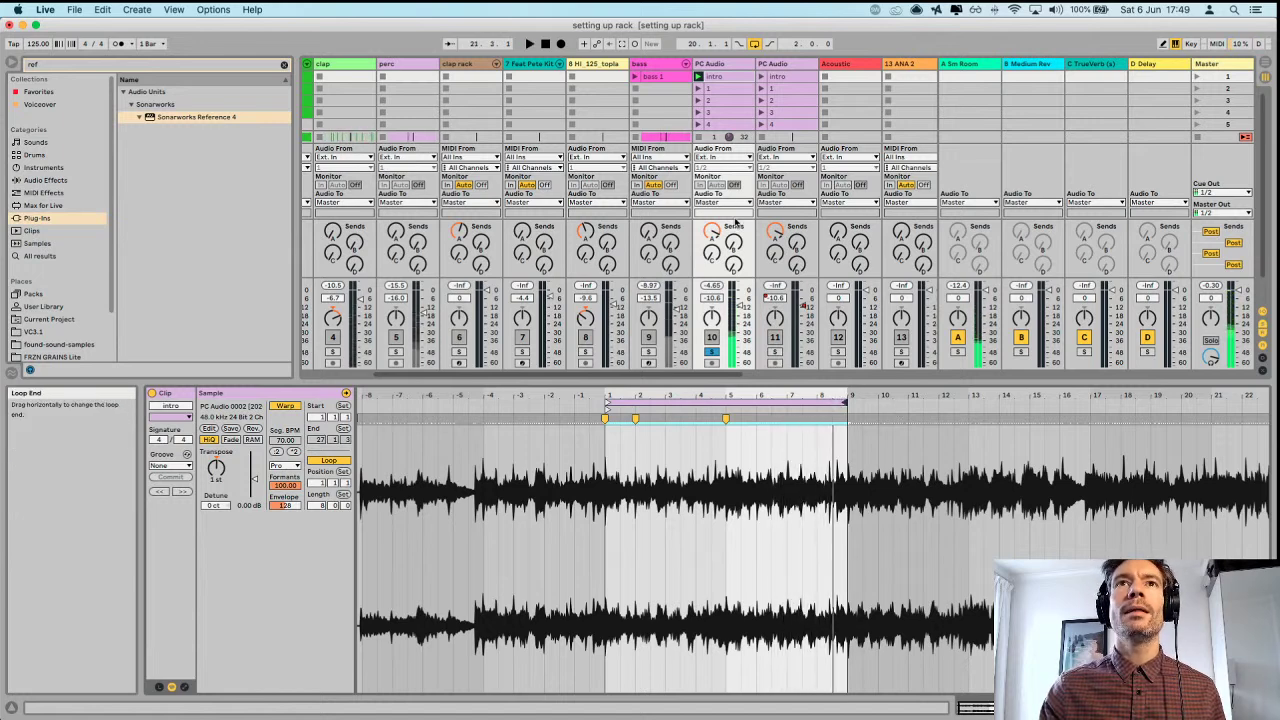
Show the devices of PC Audio track 10 and deactivate its Auto Filter and EQ Eight.
{"action": "double_click", "coordinate": [716, 64]}
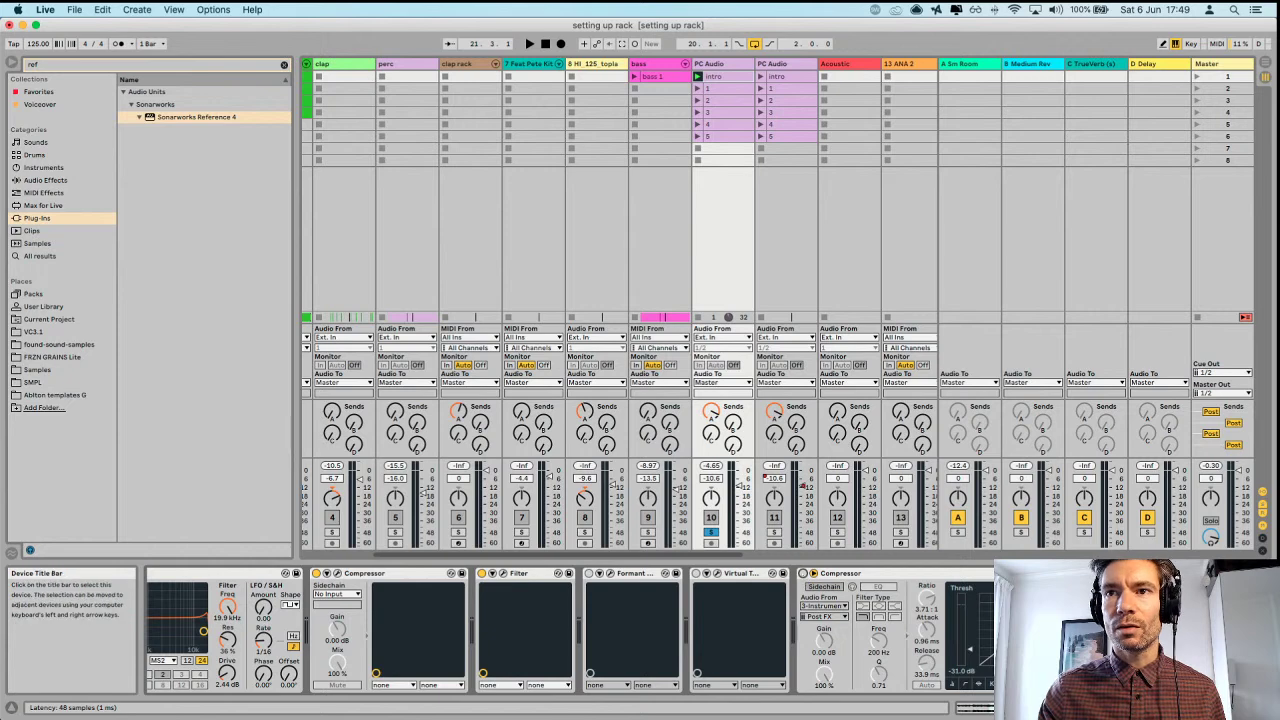
{"action": "scroll", "coordinate": [900, 630], "scroll_direction": "right", "scroll_amount": 2}
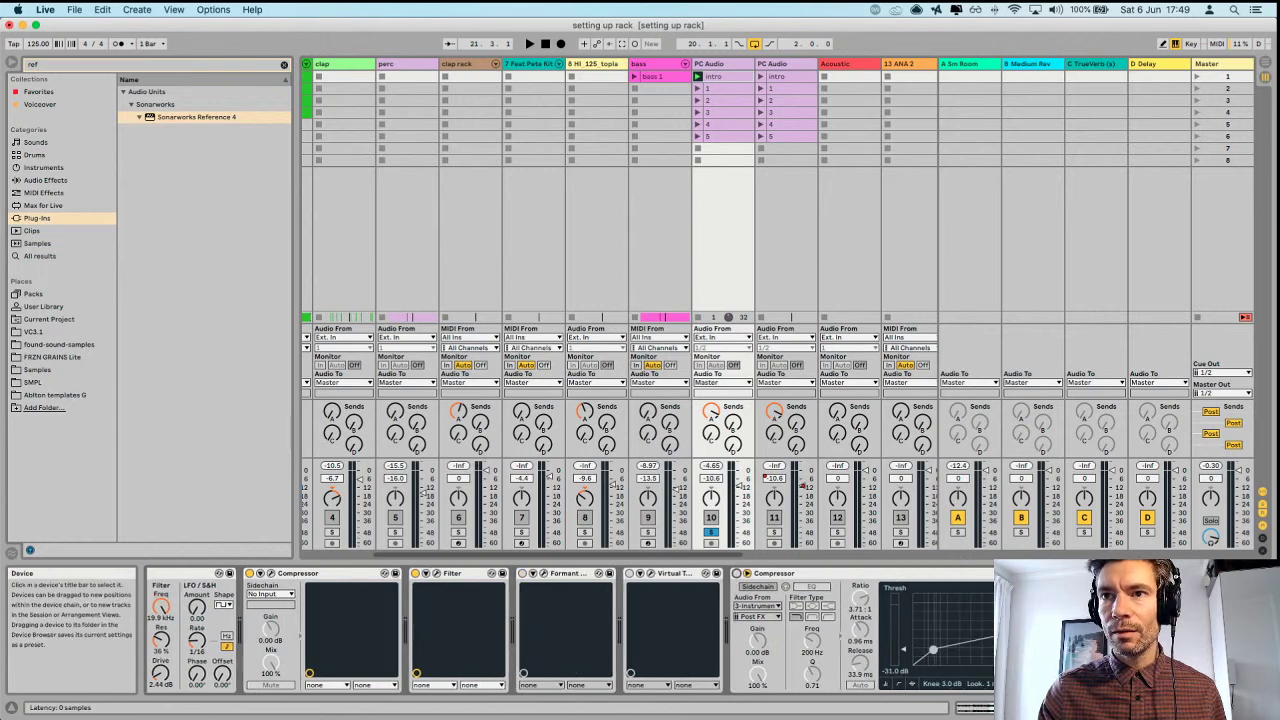
{"action": "scroll", "coordinate": [930, 560], "scroll_direction": "left", "scroll_amount": 10}
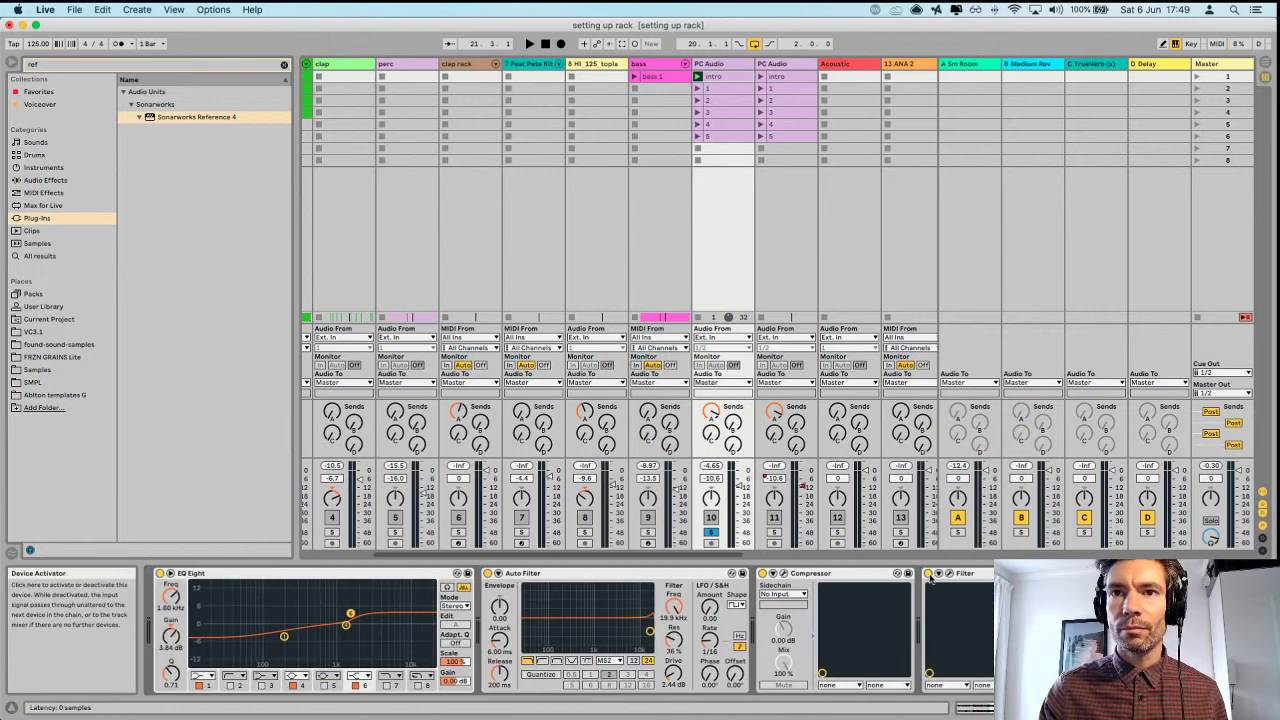
{"action": "left_click", "coordinate": [488, 573]}
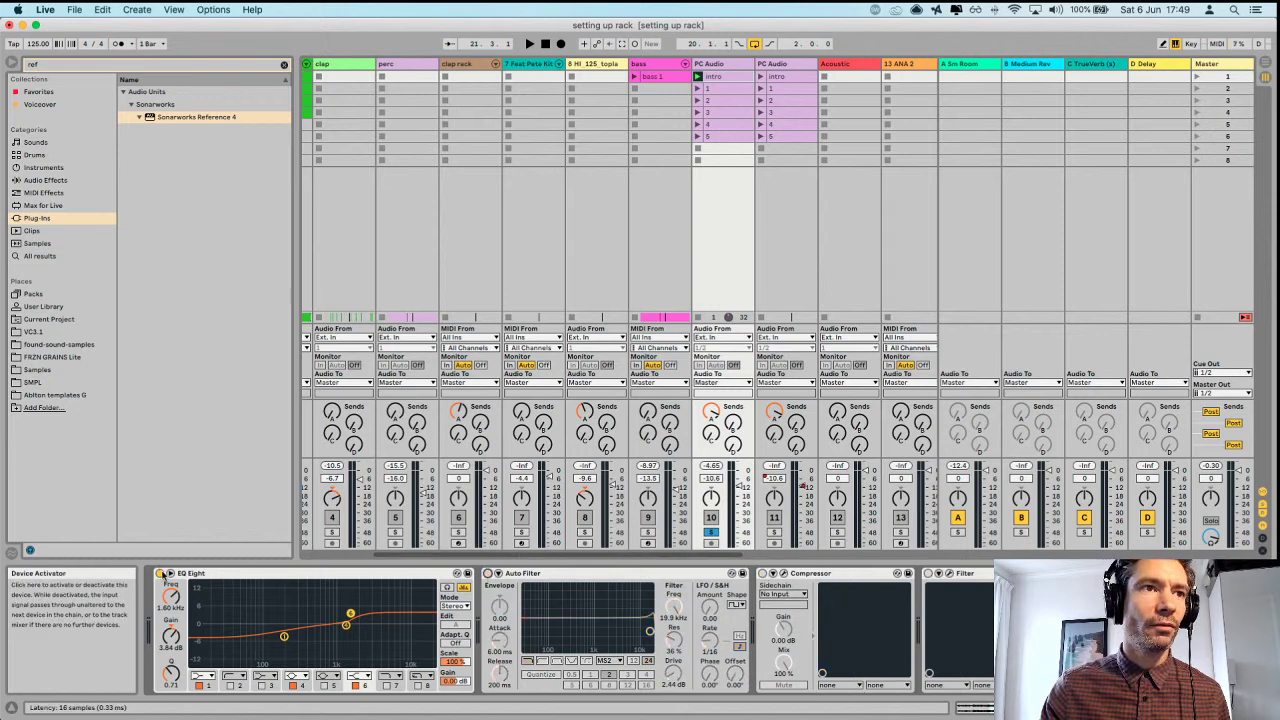
{"action": "left_click", "coordinate": [160, 573]}
Play the intro clip without those effects and reopen it in the sample editor.
{"action": "key", "text": "space"}
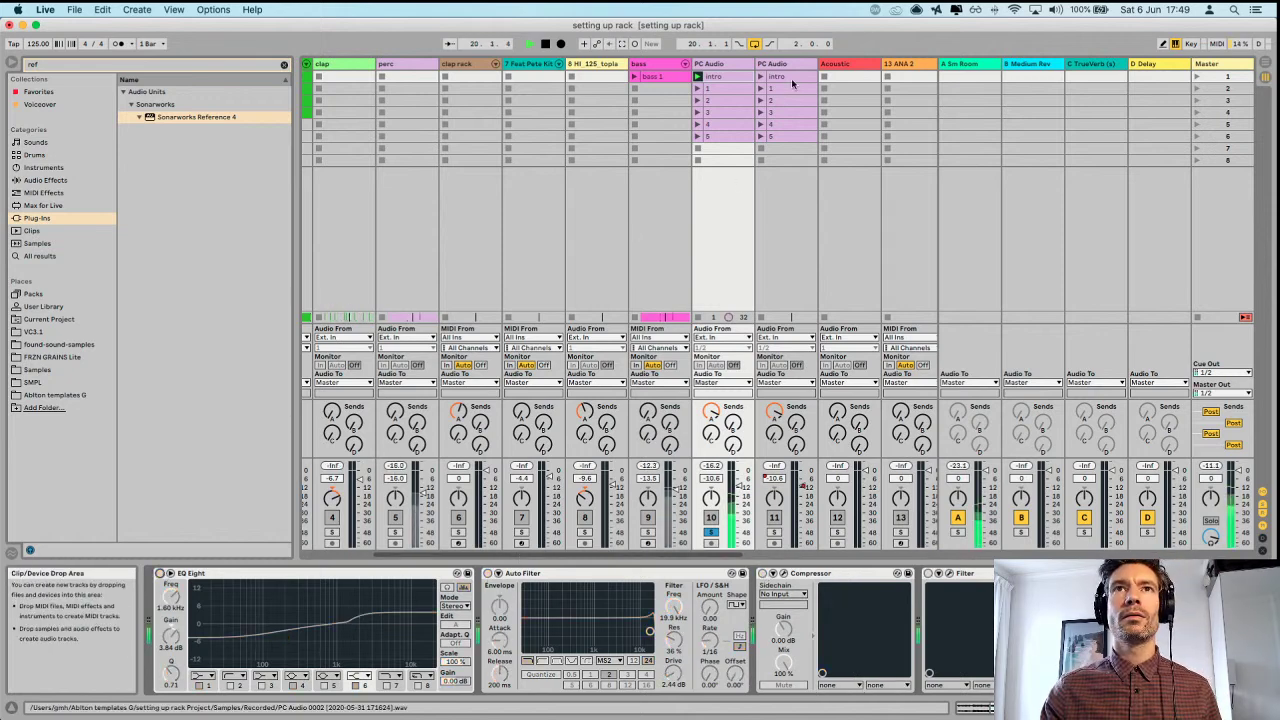
{"action": "double_click", "coordinate": [725, 76]}
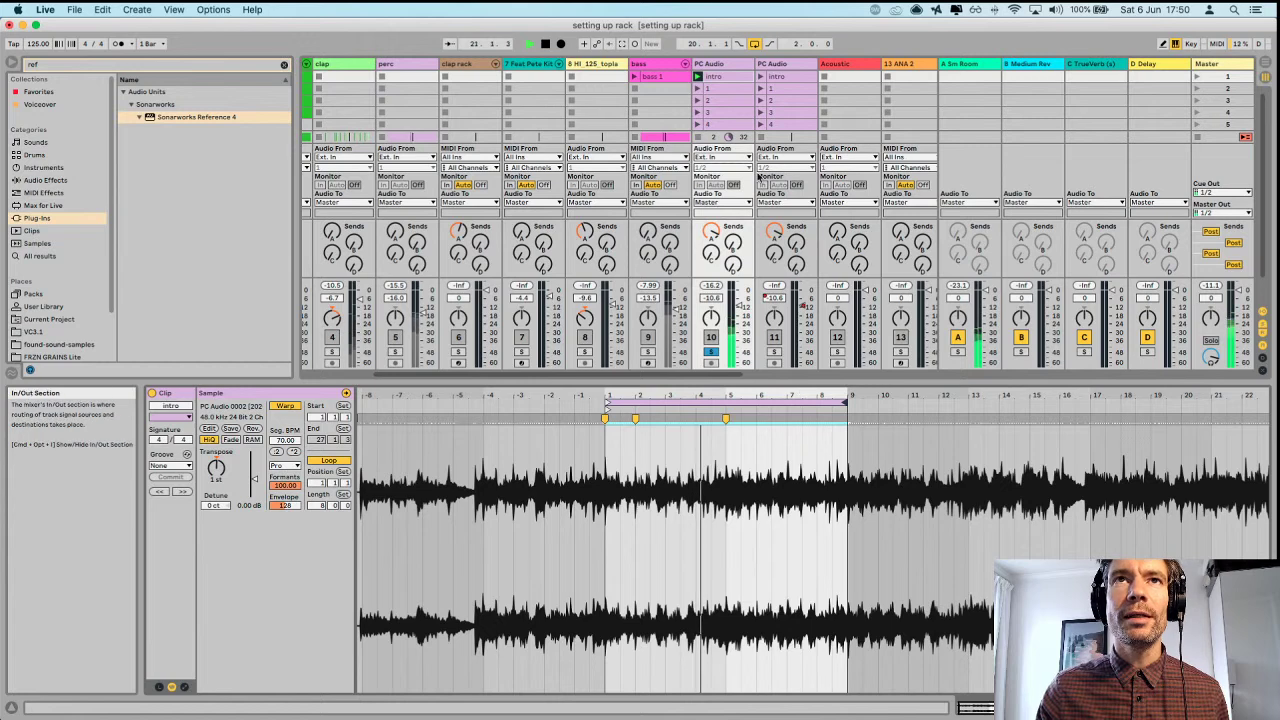
Open the first clip on Instrument track 3 and solo that track alongside PC Audio track 10.
{"action": "scroll", "coordinate": [677, 100], "scroll_direction": "left", "scroll_amount": 3}
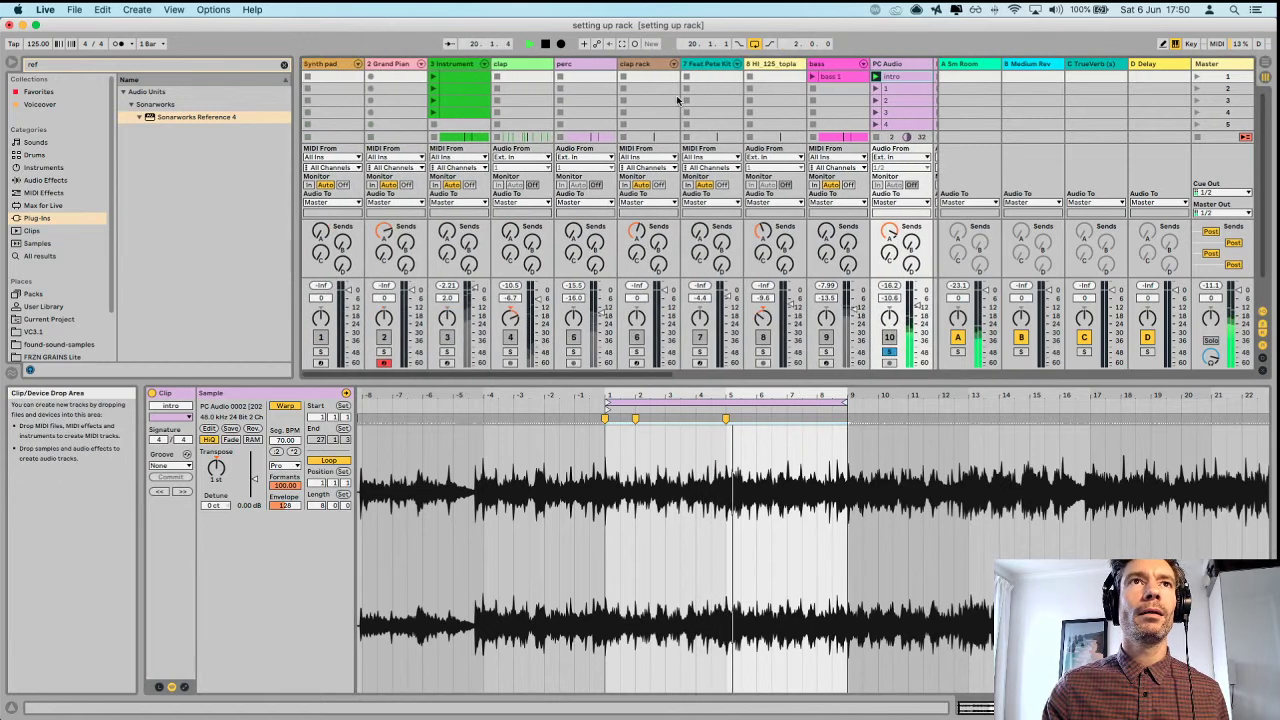
{"action": "left_click", "coordinate": [458, 82]}
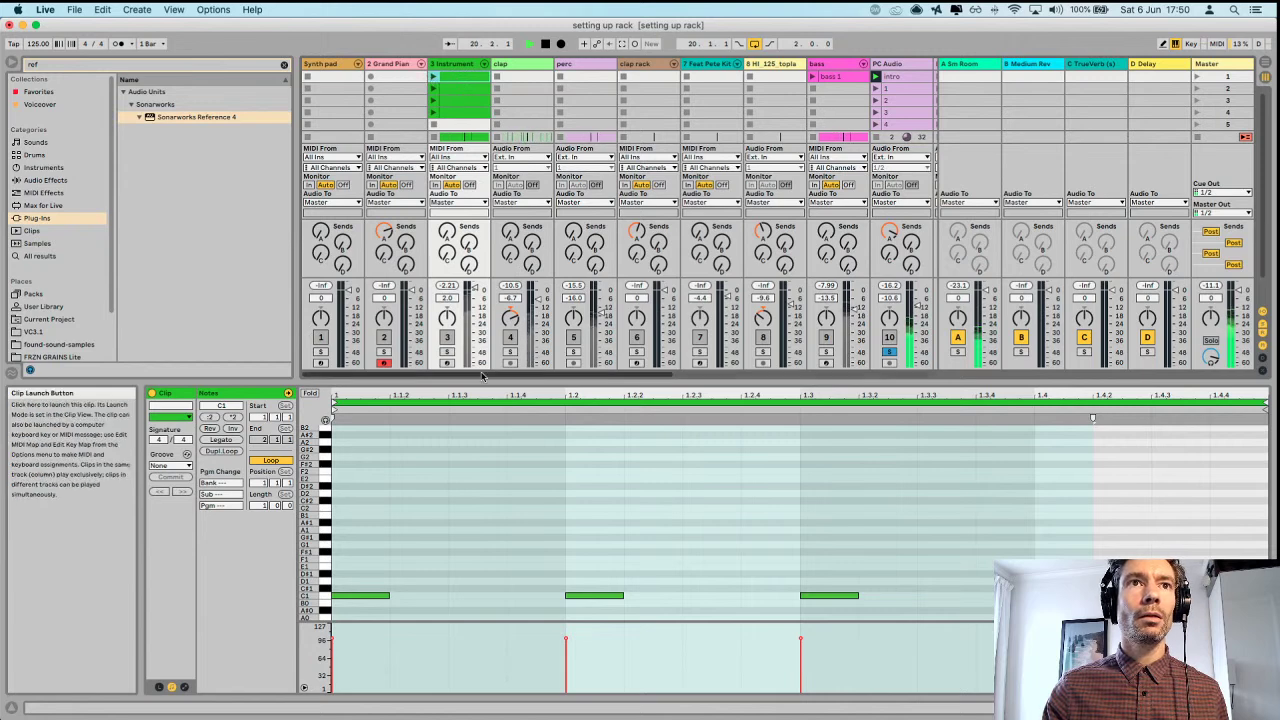
{"action": "left_click", "coordinate": [447, 353]}
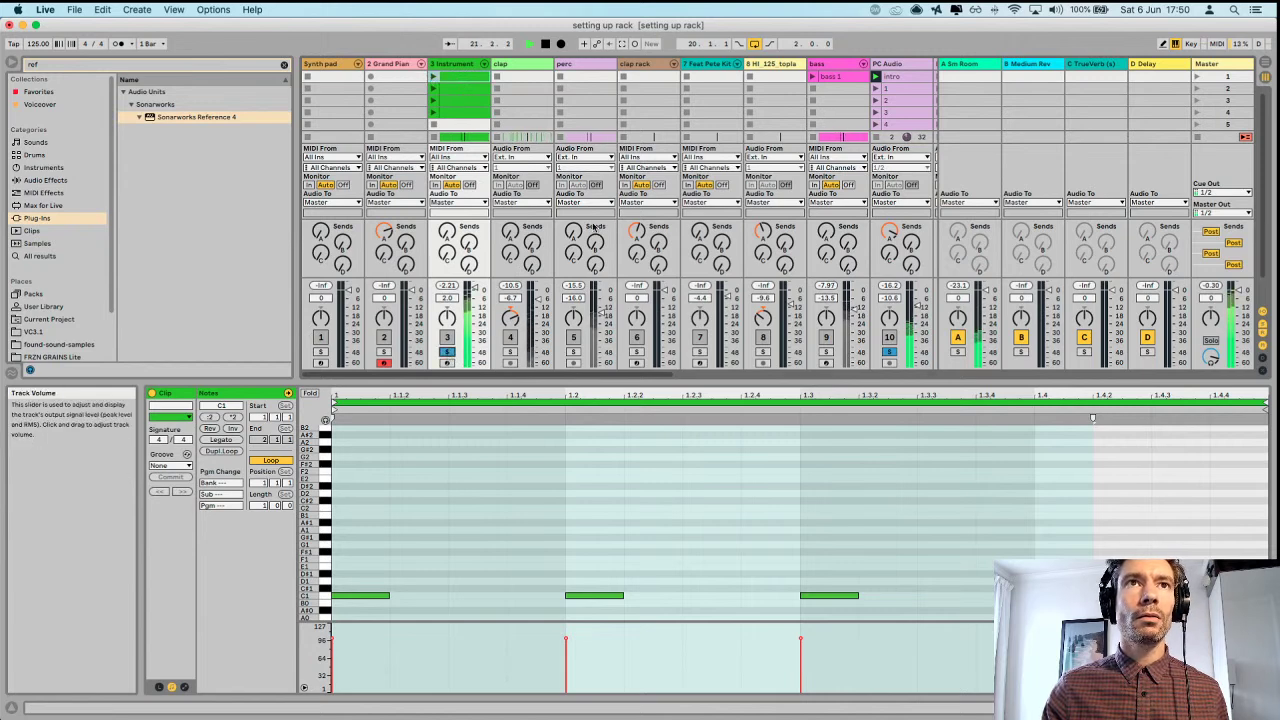
Reopen the intro clip on PC Audio track 10, shorten its loop to one bar from bar 1, and play it back.
{"action": "scroll", "coordinate": [690, 133], "scroll_direction": "right", "scroll_amount": 8}
{"action": "scroll", "coordinate": [690, 133], "scroll_direction": "left", "scroll_amount": 3}
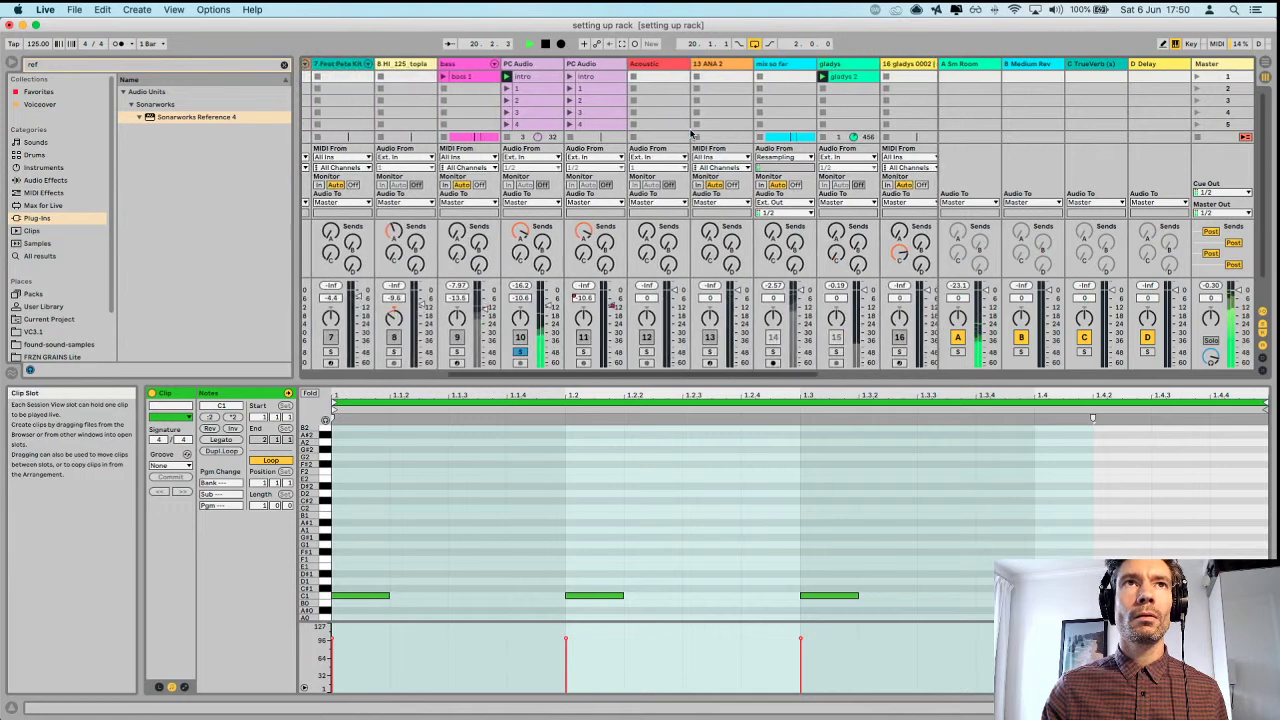
{"action": "left_click", "coordinate": [573, 80]}
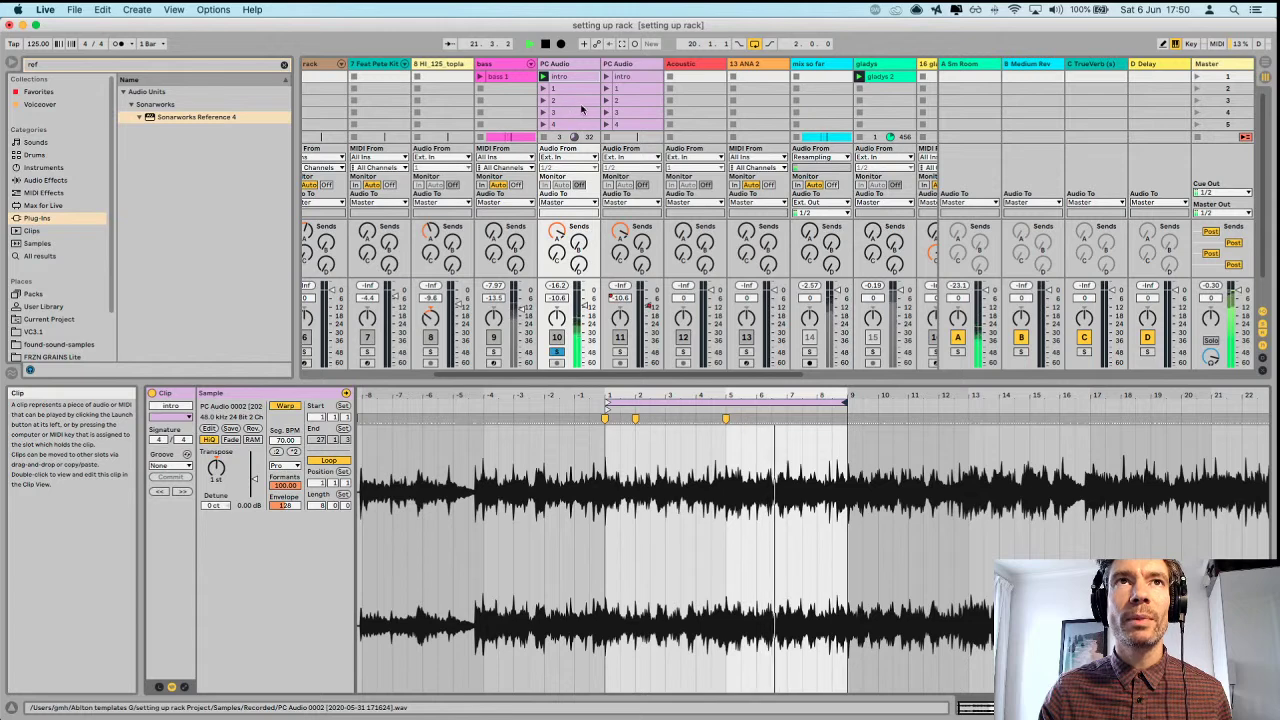
{"action": "scroll", "coordinate": [566, 116], "scroll_direction": "down", "scroll_amount": 1}
{"action": "scroll", "coordinate": [566, 116], "scroll_direction": "up", "scroll_amount": 1}
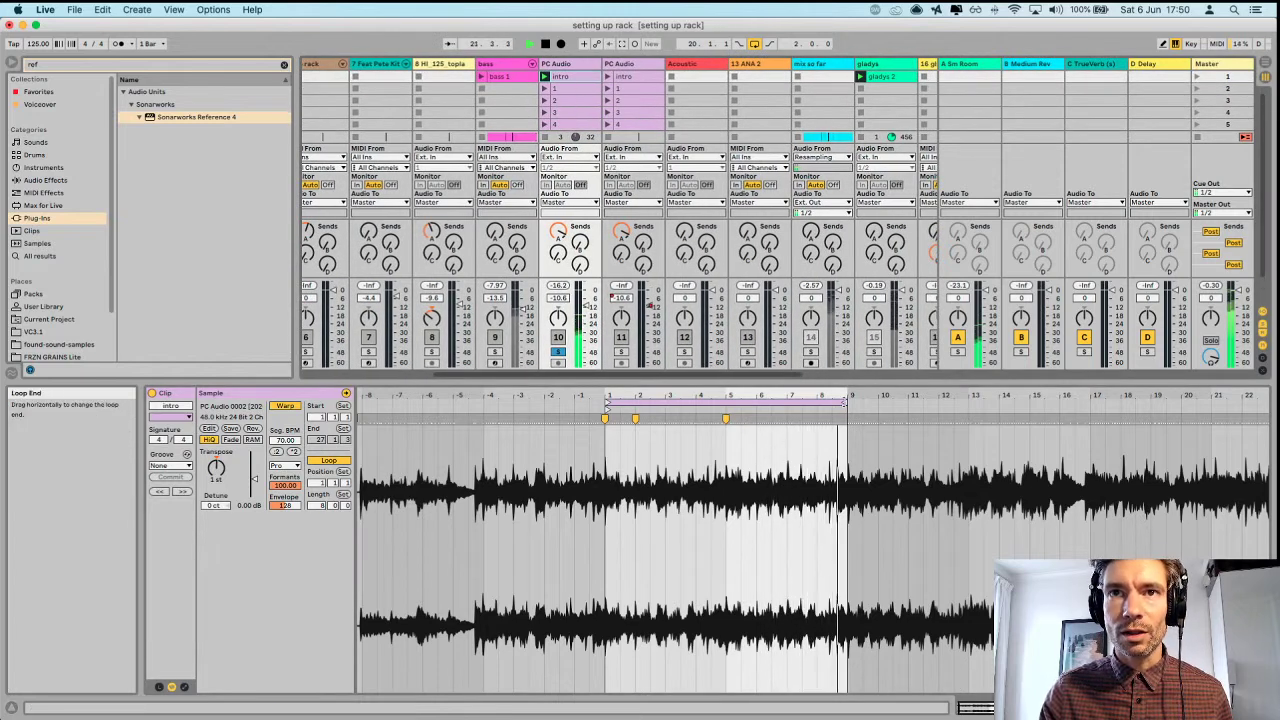
{"action": "left_click_drag", "start_coordinate": [843, 402], "coordinate": [634, 422]}
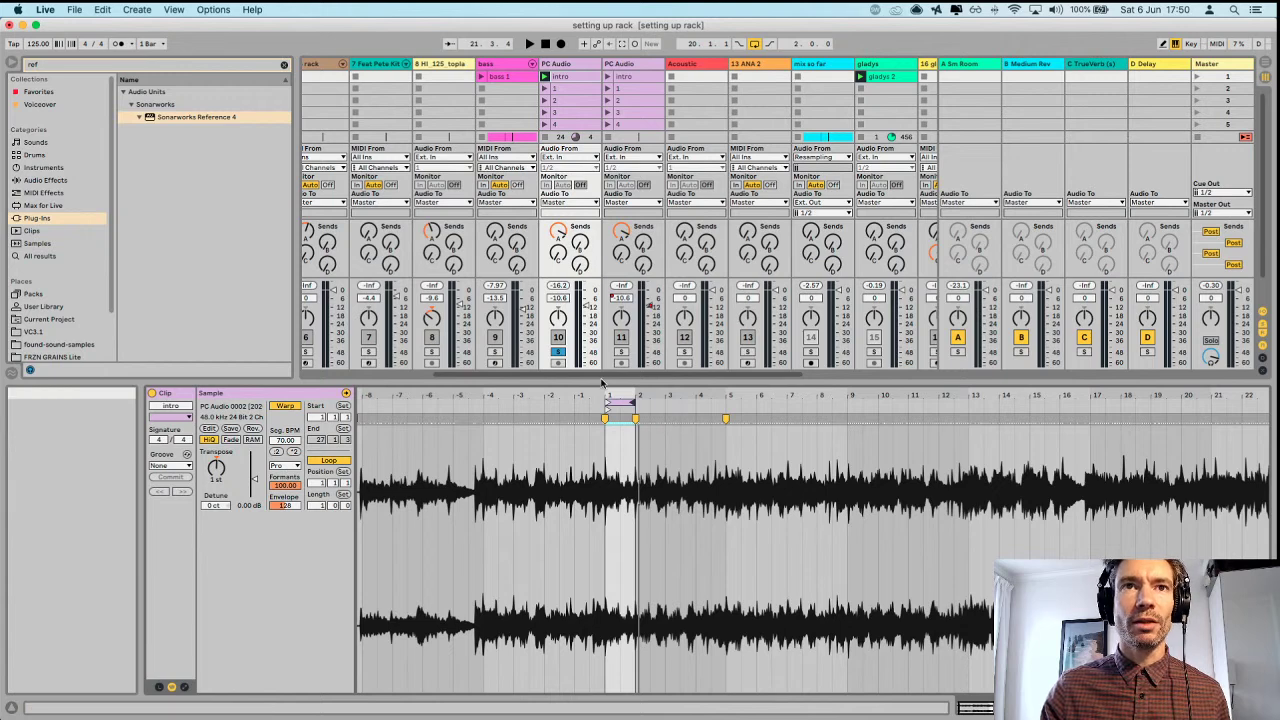
{"action": "left_click_drag", "start_coordinate": [618, 396], "coordinate": [637, 502]}
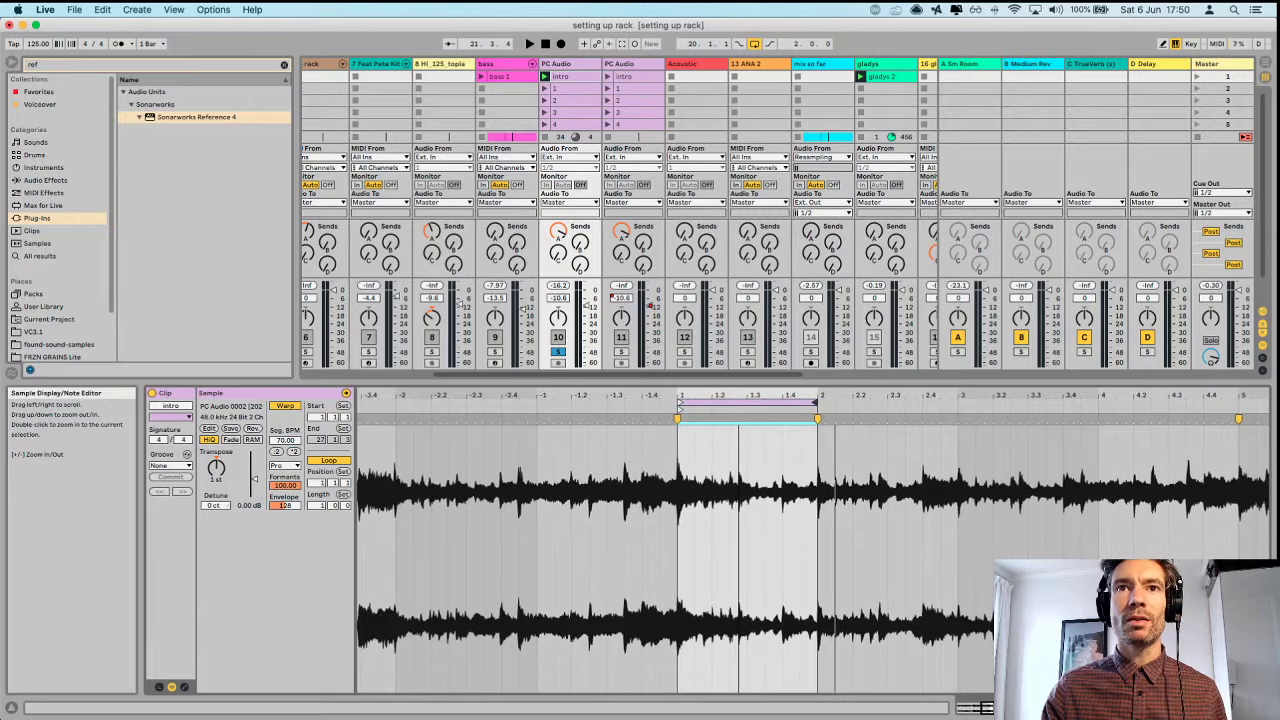
{"action": "key", "text": "space"}
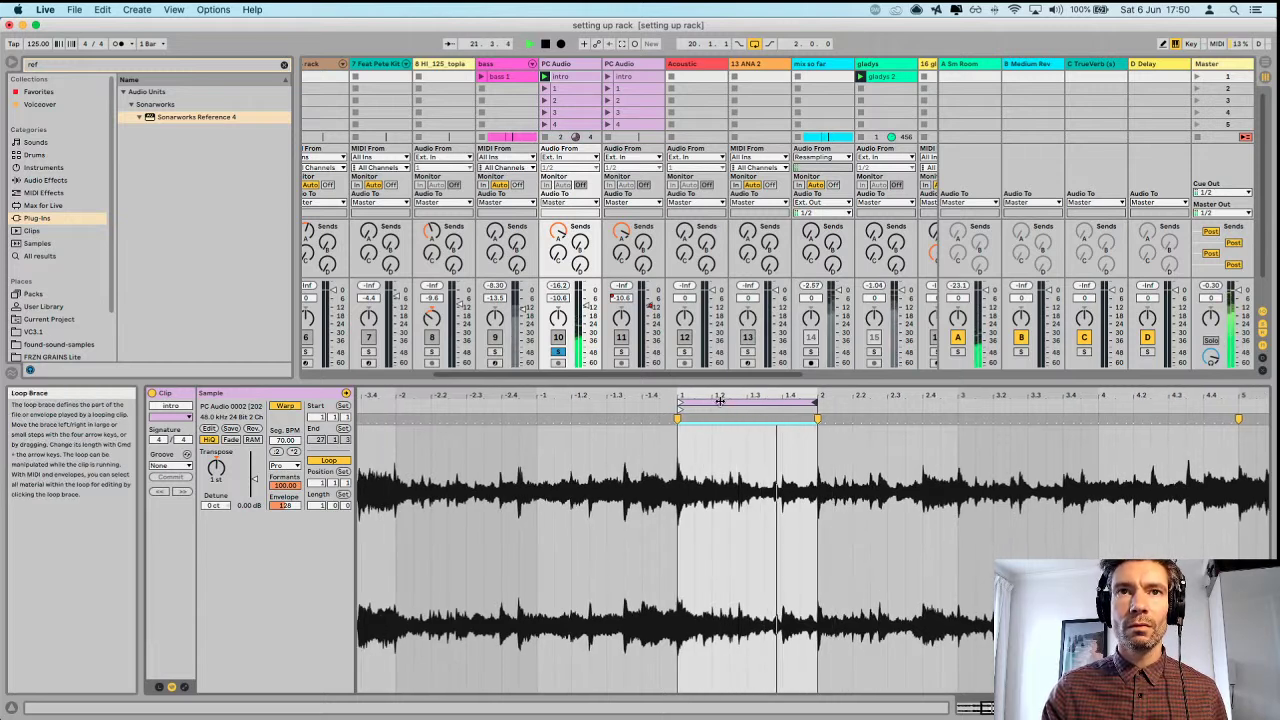
Shift the intro clip's one-bar loop to start at bar 2, at 1.3 and at 1.2.3, listening to each section.
{"action": "left_click_drag", "start_coordinate": [719, 401], "coordinate": [856, 413]}
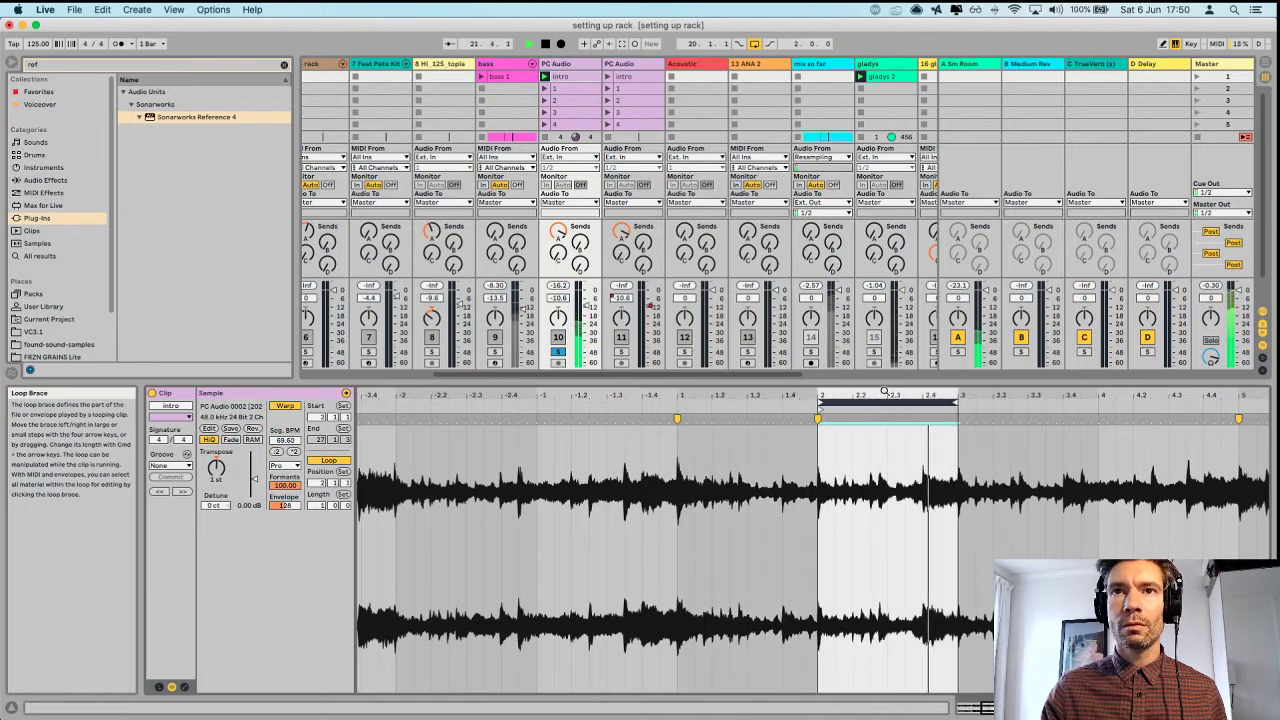
{"action": "left_click_drag", "start_coordinate": [878, 399], "coordinate": [812, 410]}
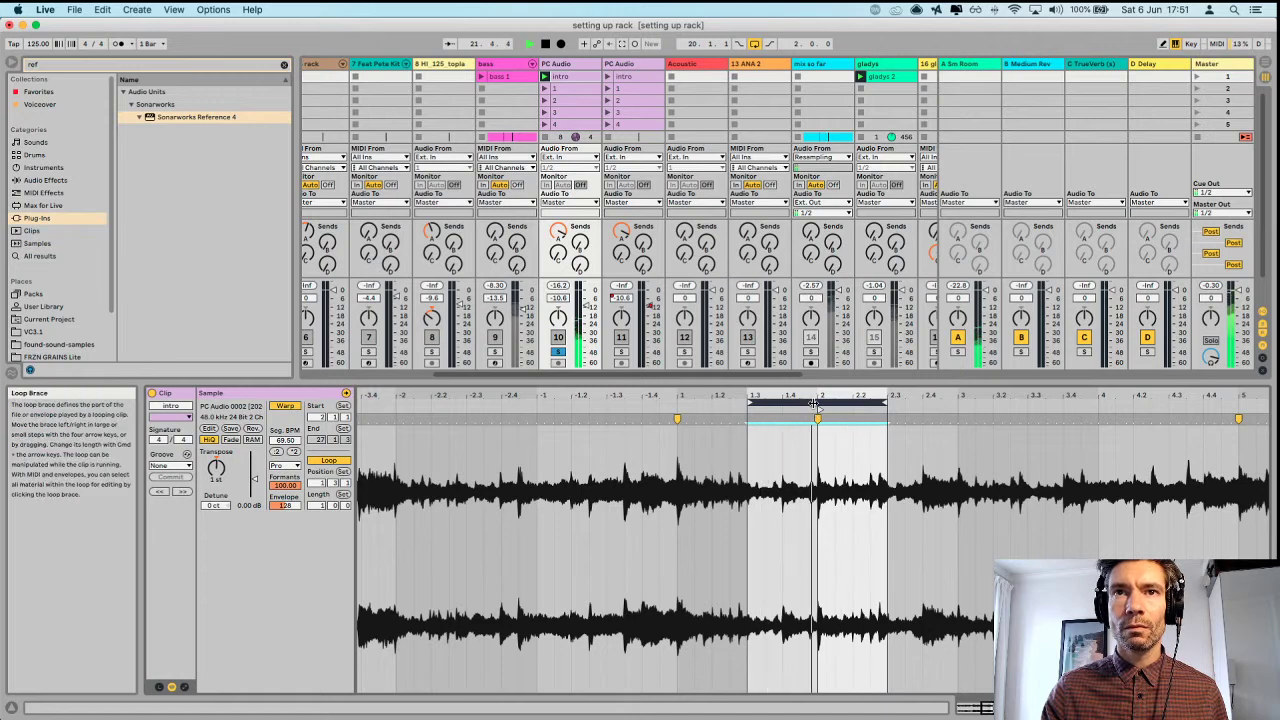
{"action": "left_click_drag", "start_coordinate": [809, 404], "coordinate": [791, 404]}
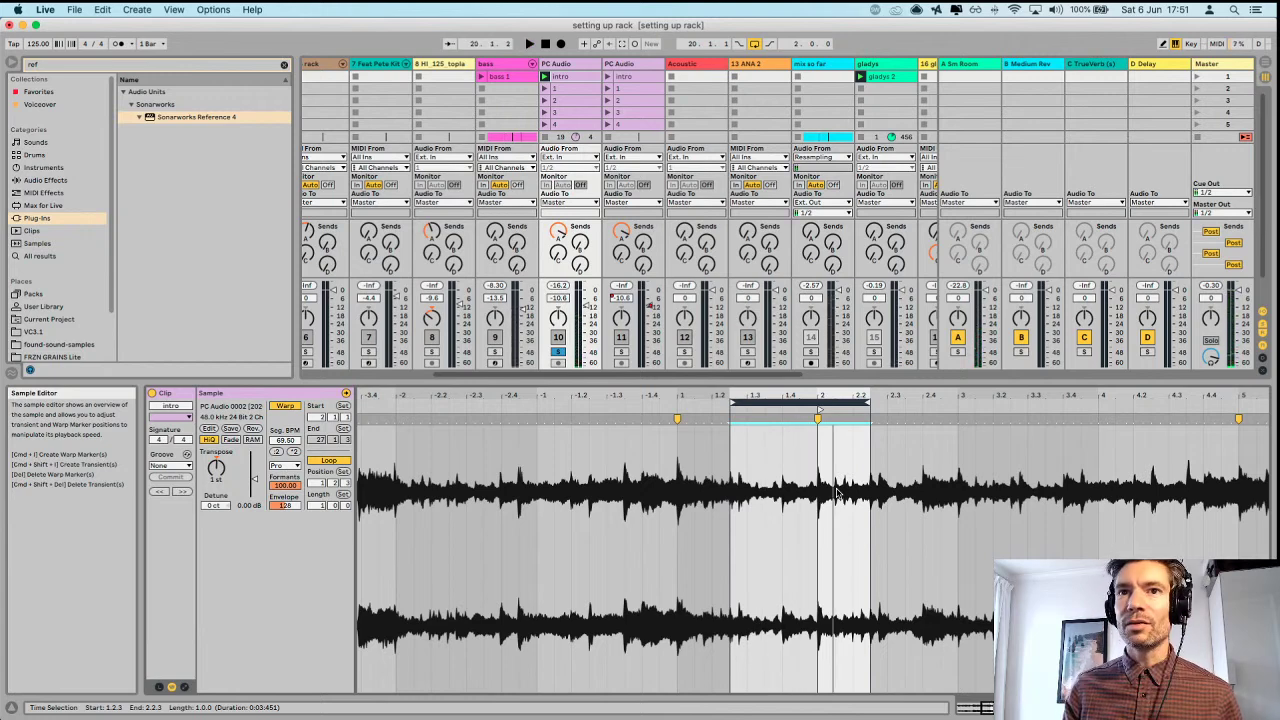
Slide the intro clip's one-bar loop to bar 2 and through several earlier off-beat start positions within bar 1.
{"action": "left_click_drag", "start_coordinate": [786, 403], "coordinate": [864, 412]}
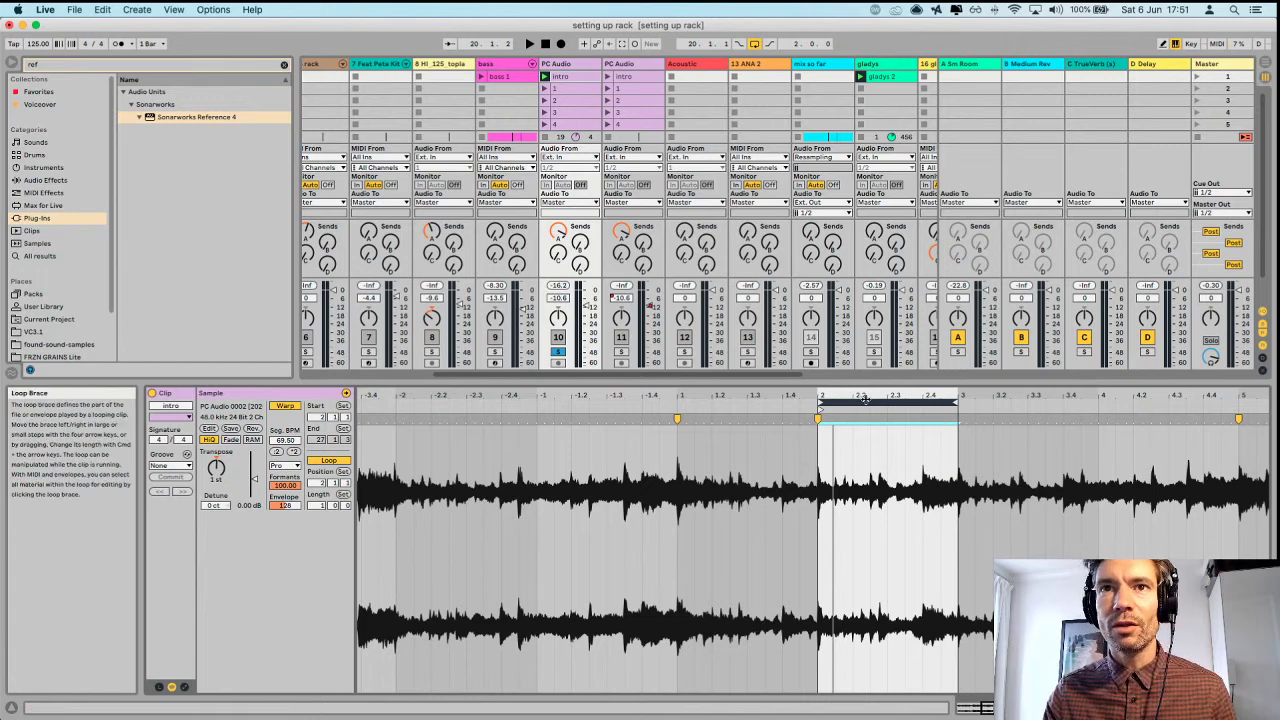
{"action": "left_click_drag", "start_coordinate": [860, 400], "coordinate": [805, 405]}
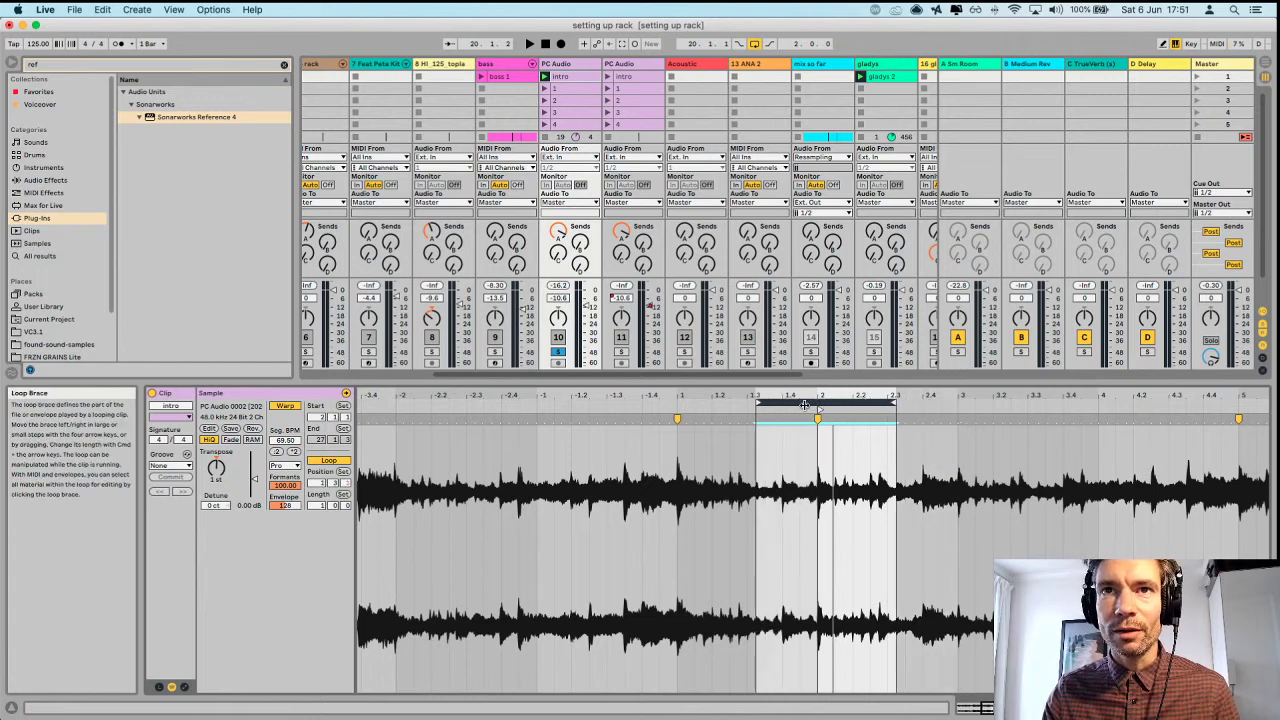
{"action": "left_click_drag", "start_coordinate": [805, 404], "coordinate": [855, 416]}
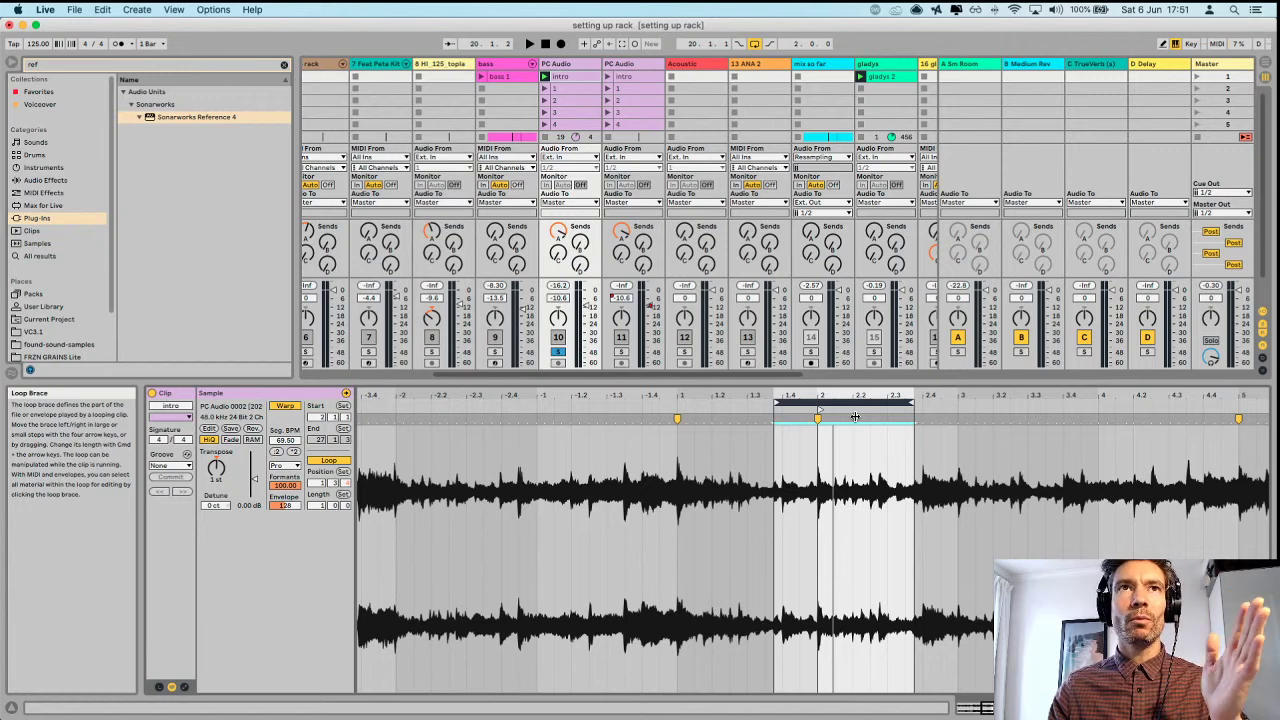
{"action": "mouse_move", "coordinate": [847, 404]}
{"action": "left_mouse_down"}
{"action": "mouse_move", "coordinate": [783, 404]}
{"action": "mouse_move", "coordinate": [871, 404]}
{"action": "left_mouse_up"}
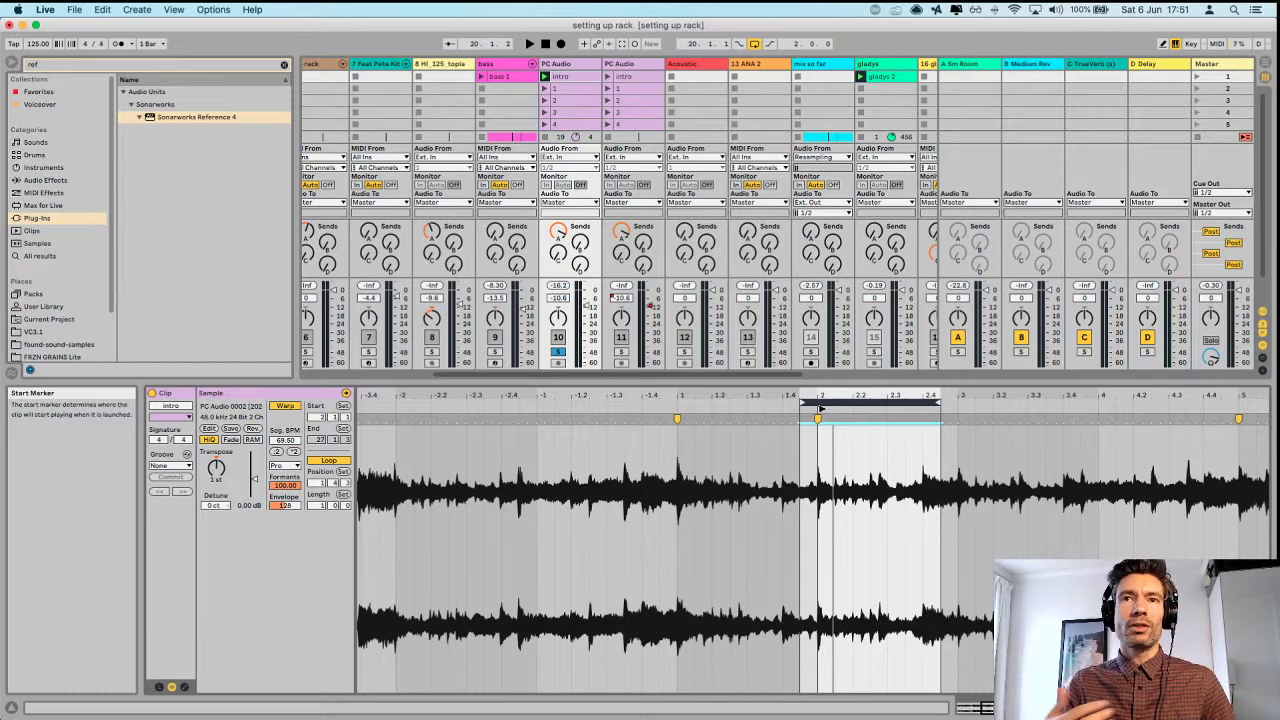
Move the intro clip's loop start to 1.1.3, audition and stop it, and shift the loop to just after 1.3.
{"action": "left_click_drag", "start_coordinate": [880, 404], "coordinate": [774, 404]}
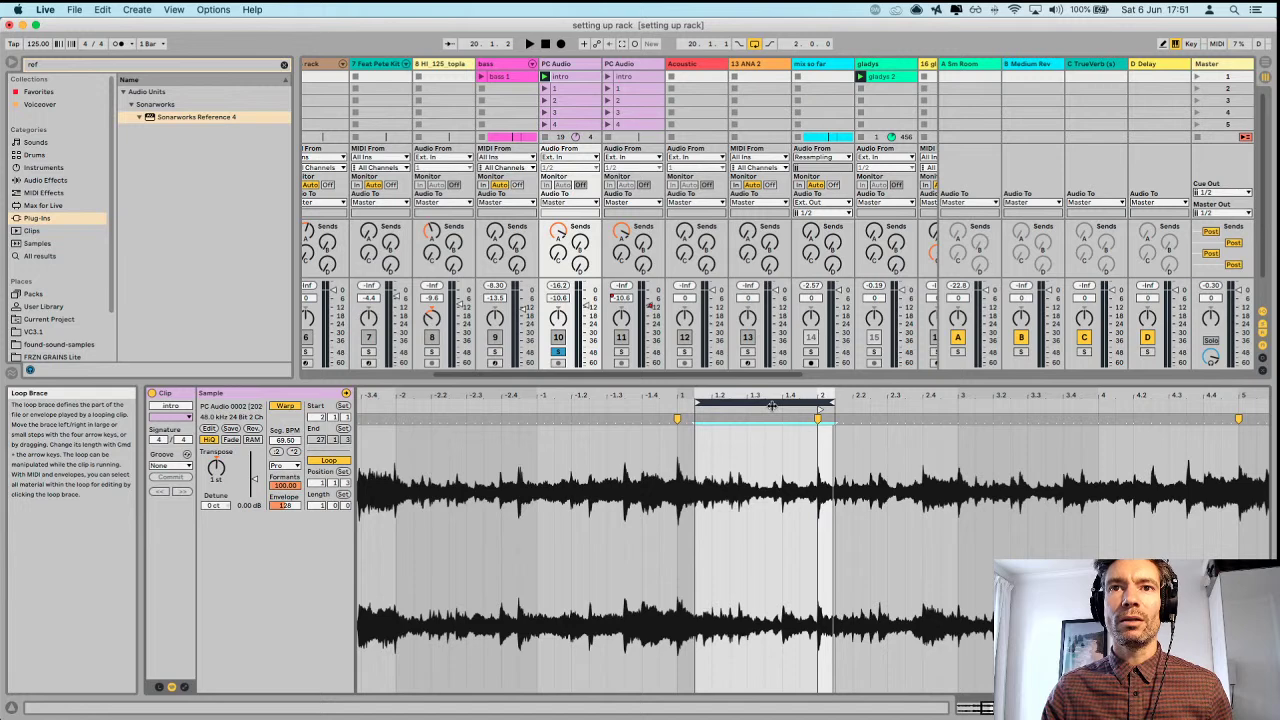
{"action": "left_click", "coordinate": [778, 420]}
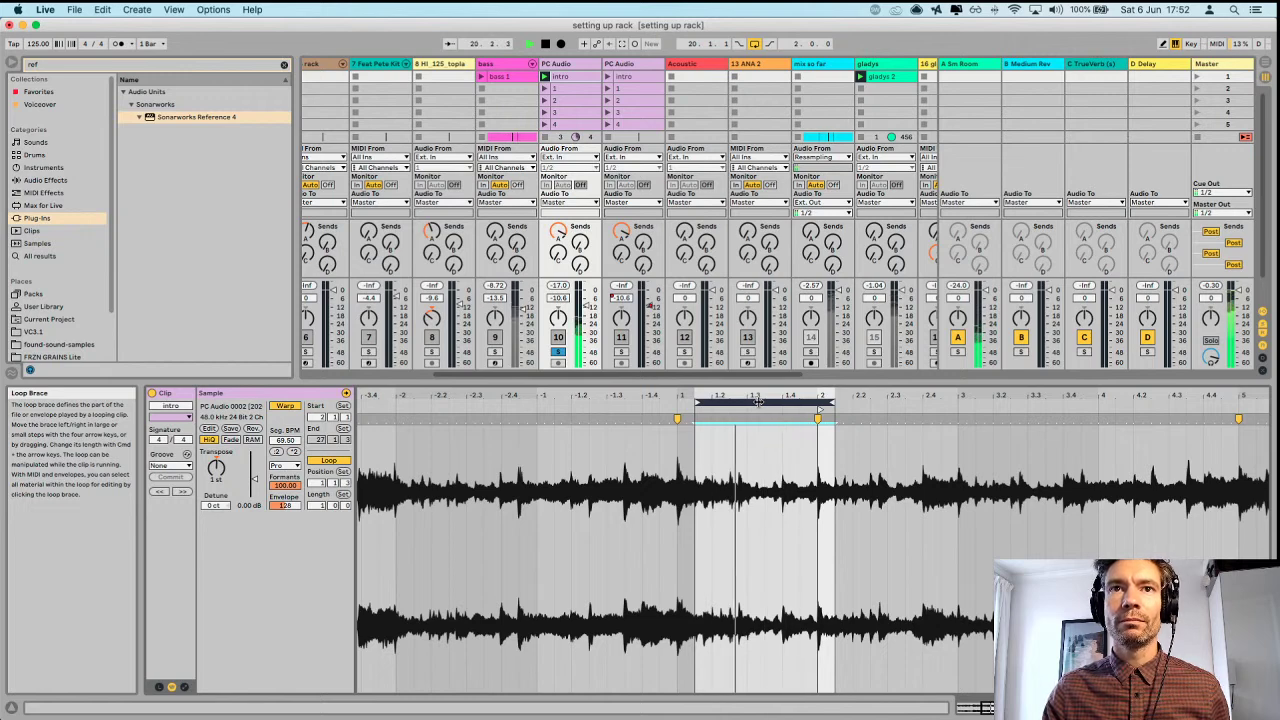
{"action": "key", "text": "space"}
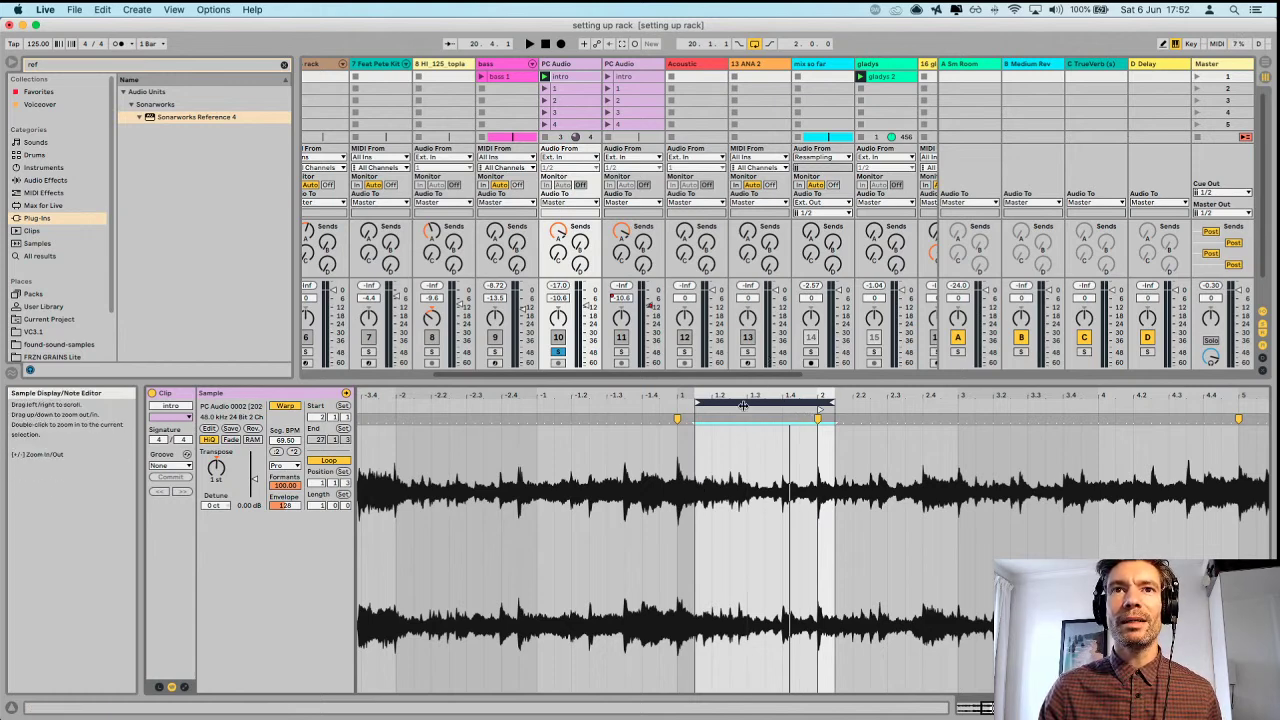
{"action": "left_click_drag", "start_coordinate": [754, 401], "coordinate": [816, 401]}
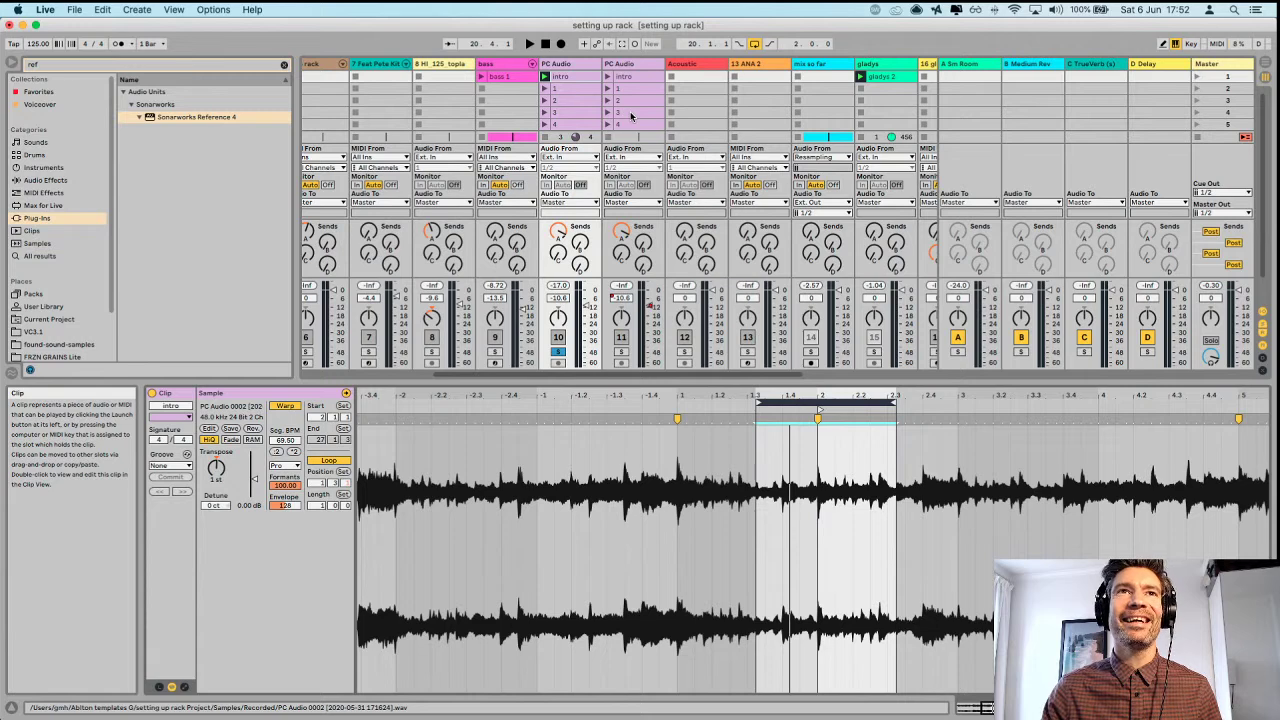
Show the arrangement of PC Audio track 10 and open its one-bar clip at bar 32.
{"action": "key", "text": "Tab"}
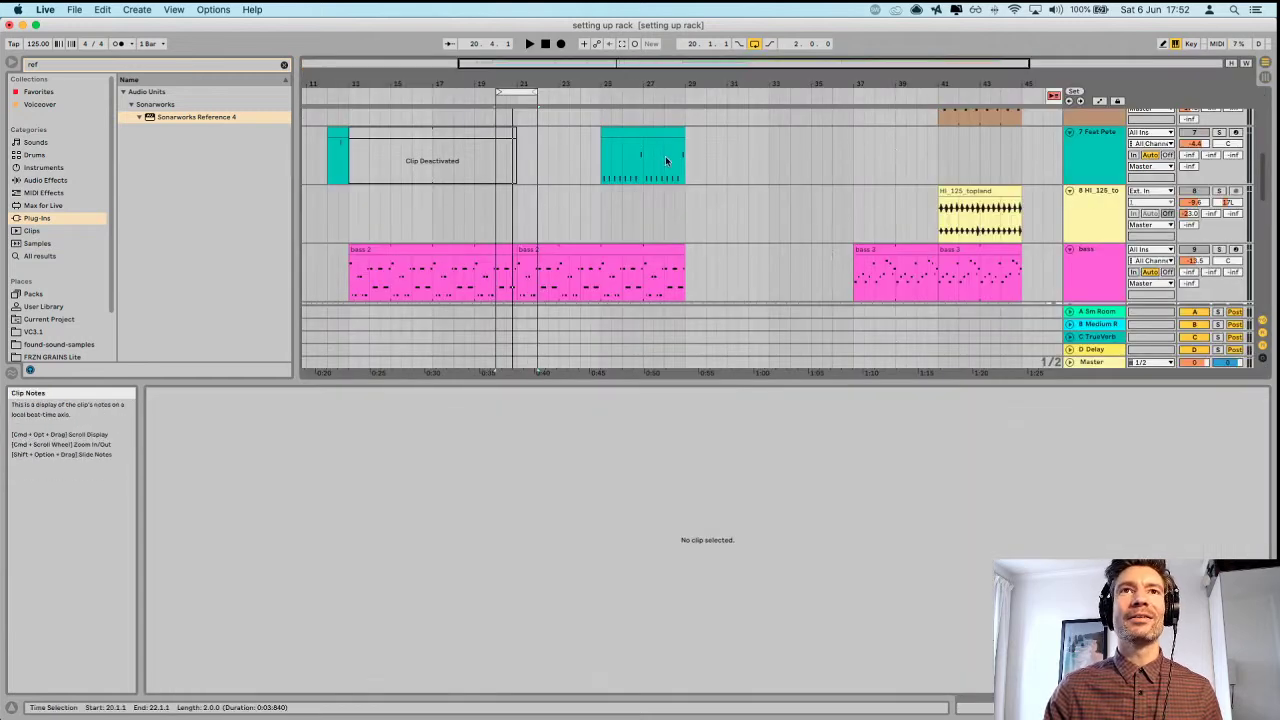
{"action": "scroll", "coordinate": [625, 215], "scroll_direction": "down", "scroll_amount": 5}
{"action": "scroll", "coordinate": [625, 215], "scroll_direction": "up", "scroll_amount": 3}
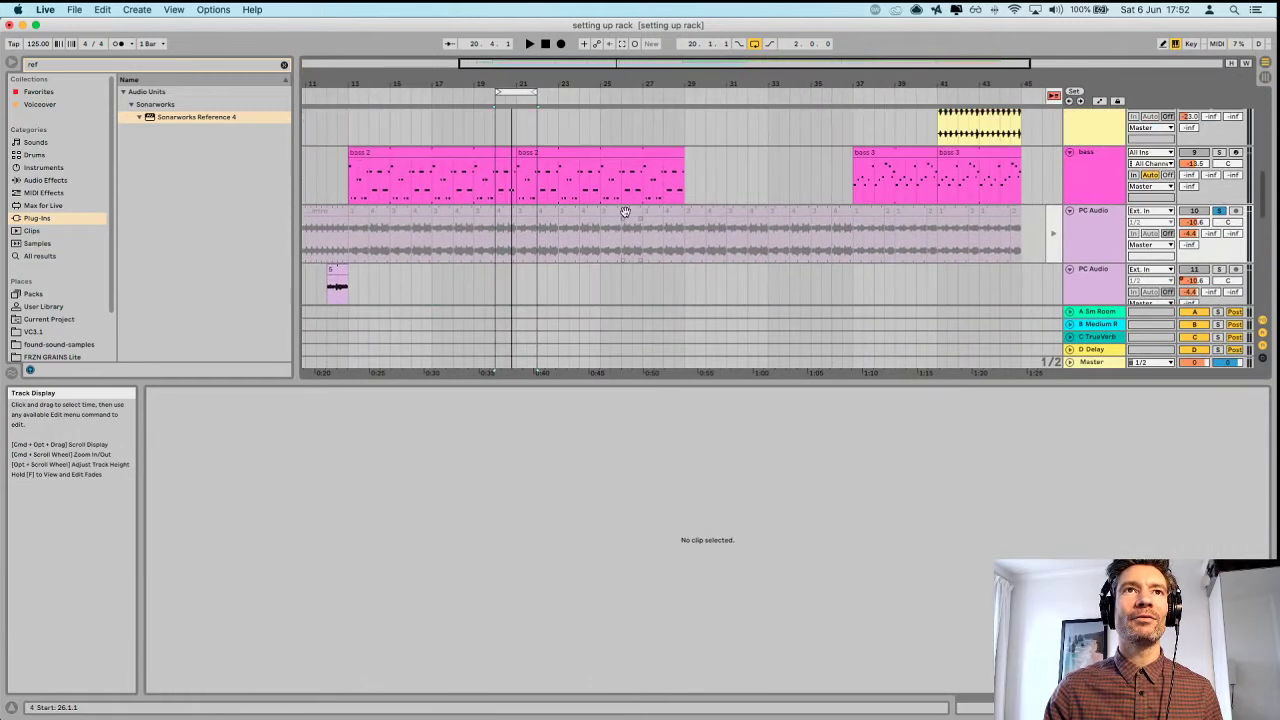
{"action": "scroll", "coordinate": [625, 215], "scroll_direction": "left", "scroll_amount": 2}
{"action": "left_click", "coordinate": [823, 236]}
{"action": "scroll", "coordinate": [823, 236], "scroll_direction": "left", "scroll_amount": 3}
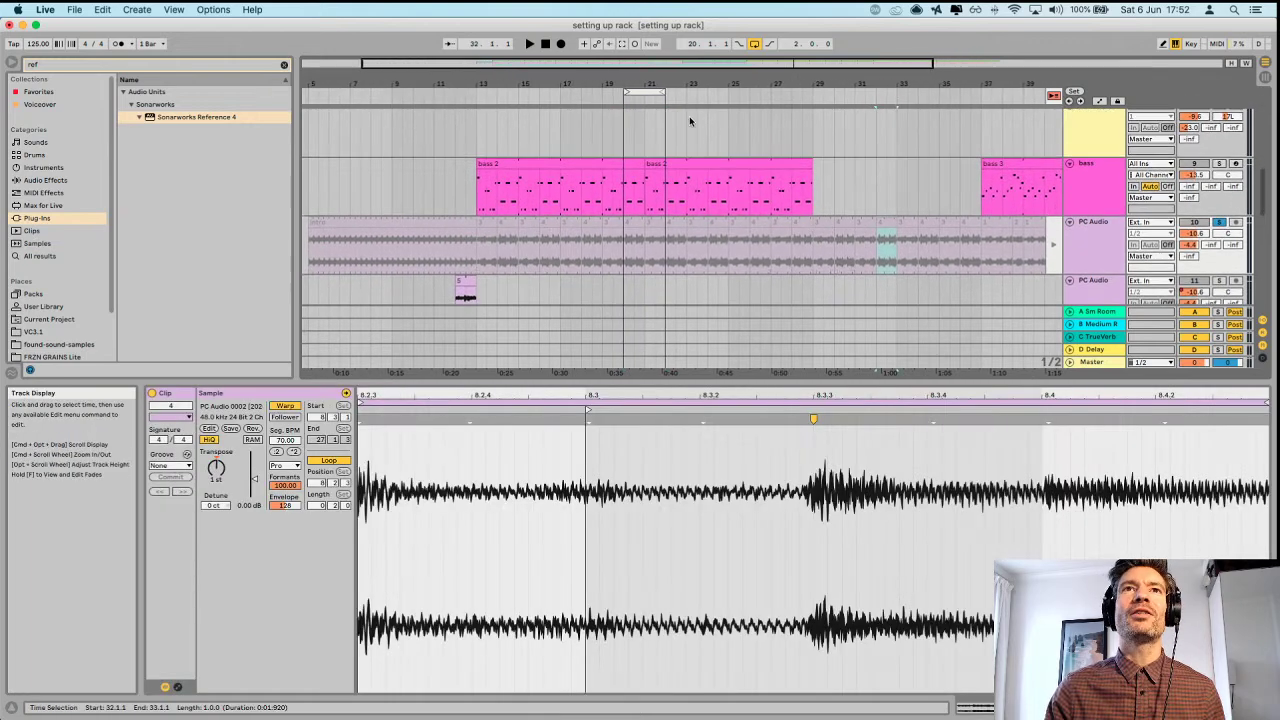
Return to the session clips and examine the loop regions of clips 1, 2 and 3 on PC Audio track 10.
{"action": "key", "text": "Tab"}
{"action": "left_click", "coordinate": [577, 90]}
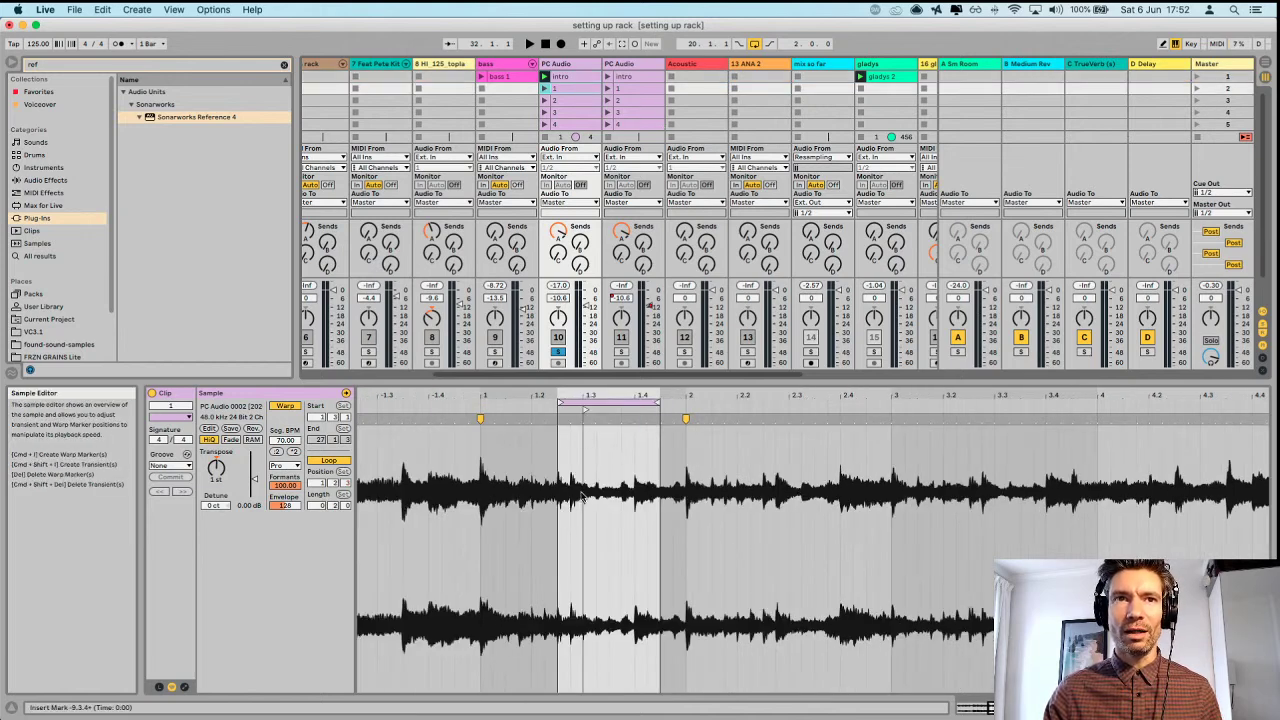
{"action": "left_click", "coordinate": [563, 102]}
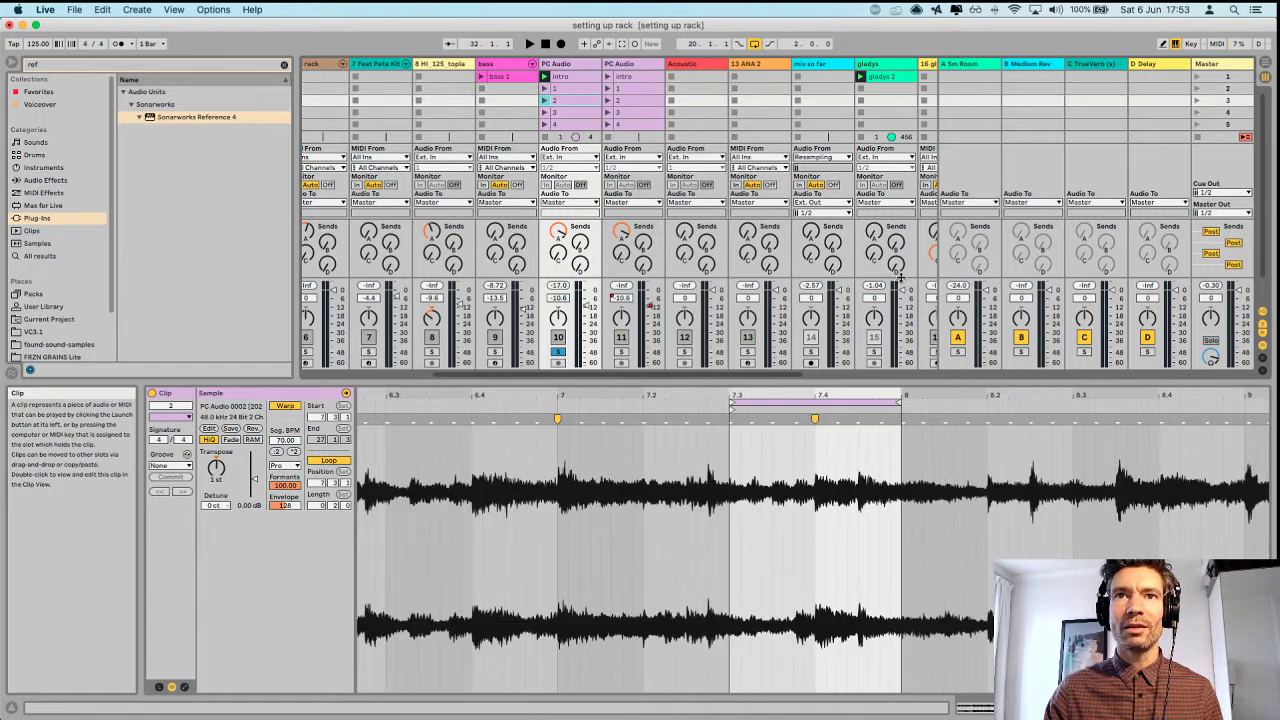
{"action": "left_click", "coordinate": [560, 112]}
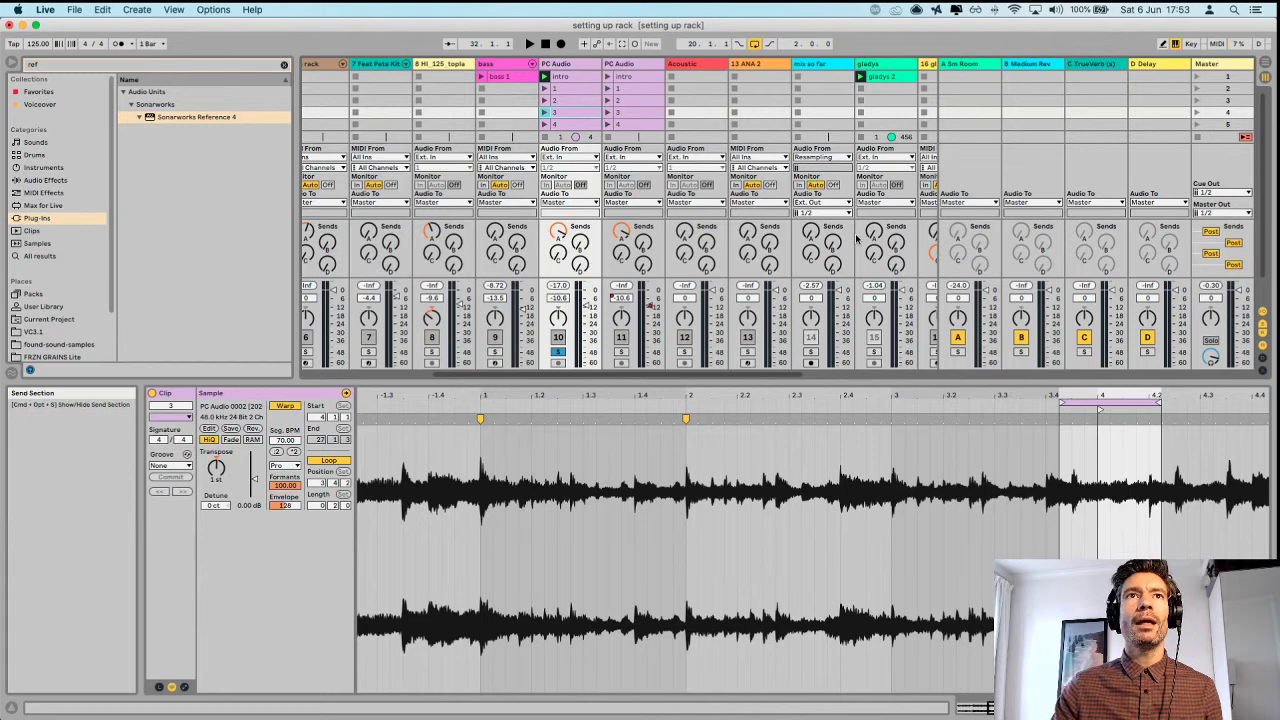
Launch clips 2, 3, 4 and 3 in turn on PC Audio track 10 to hear them, and stop playback.
{"action": "scroll", "coordinate": [562, 111], "scroll_direction": "down", "scroll_amount": 1}
{"action": "scroll", "coordinate": [562, 111], "scroll_direction": "down", "scroll_amount": 1}
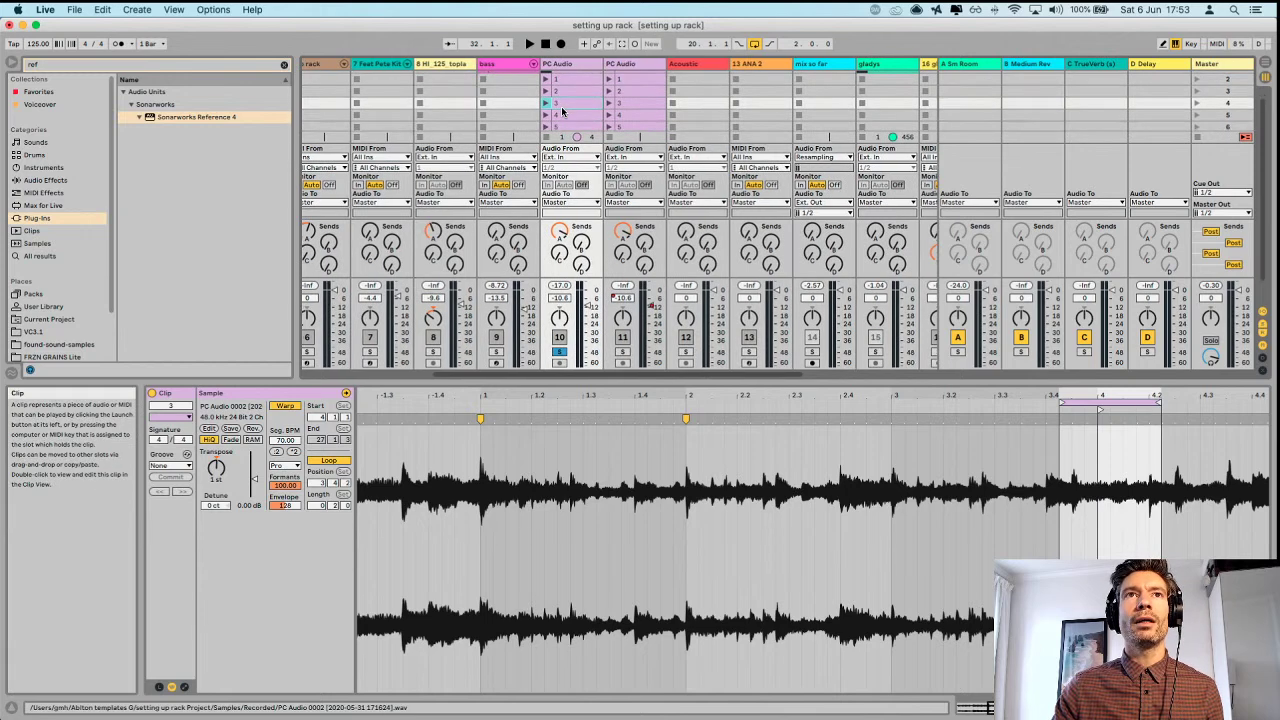
{"action": "left_click", "coordinate": [546, 92]}
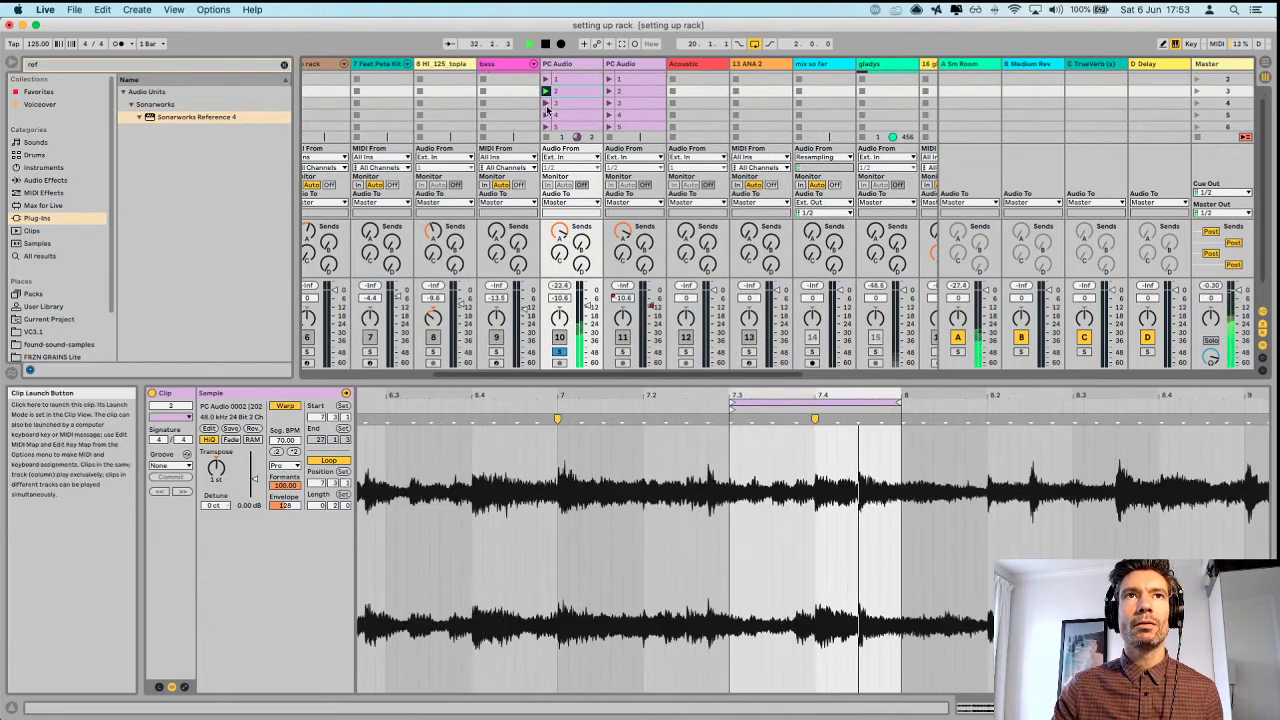
{"action": "left_click", "coordinate": [546, 103]}
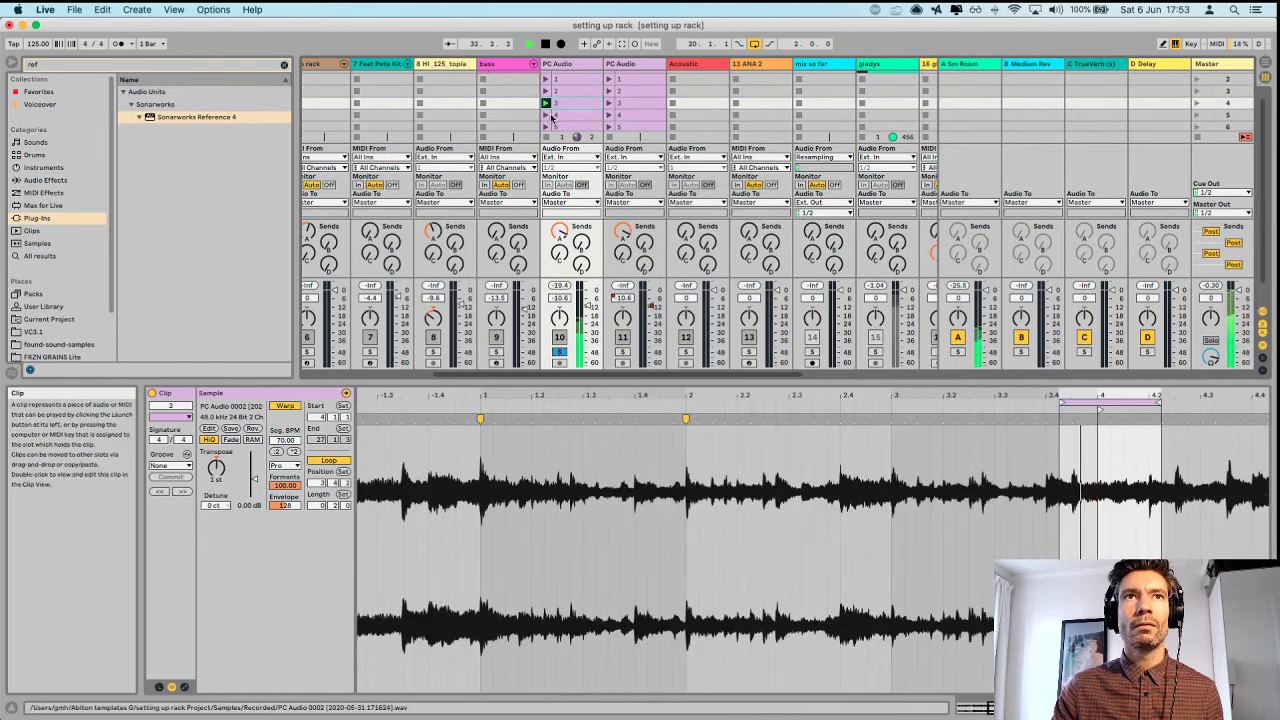
{"action": "left_click", "coordinate": [546, 115]}
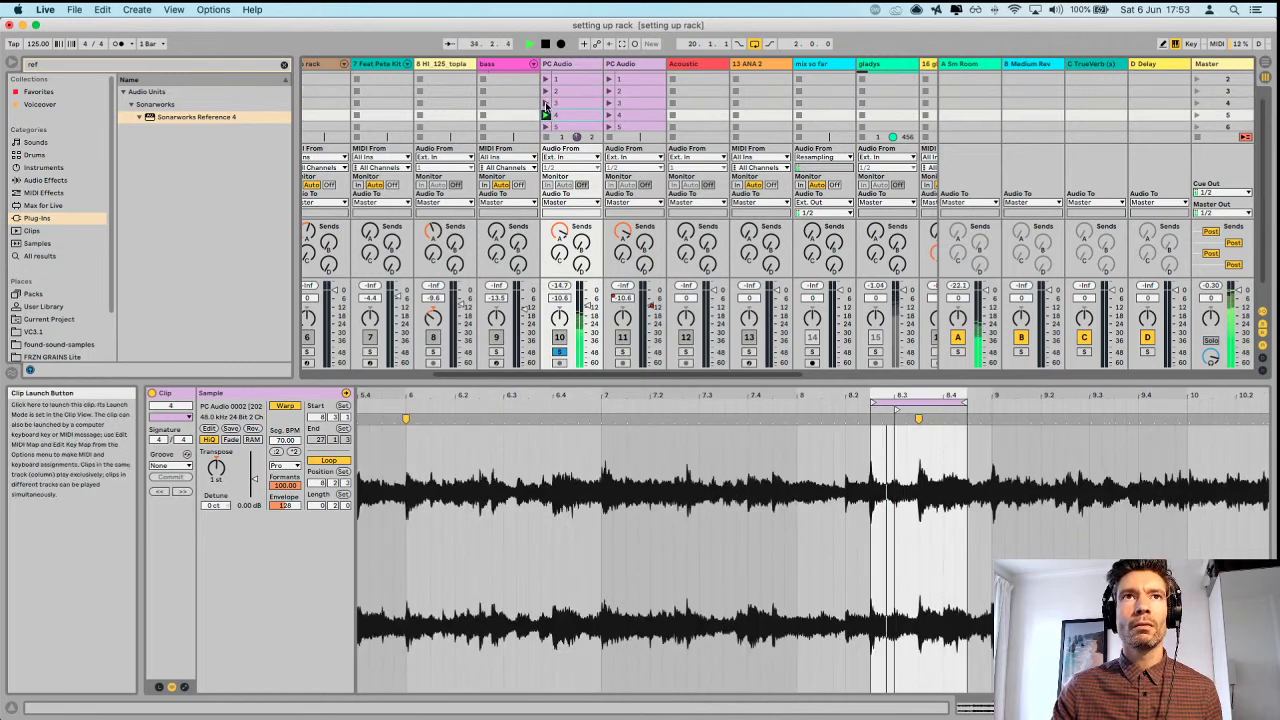
{"action": "left_click", "coordinate": [546, 103]}
{"action": "key", "text": "space"}
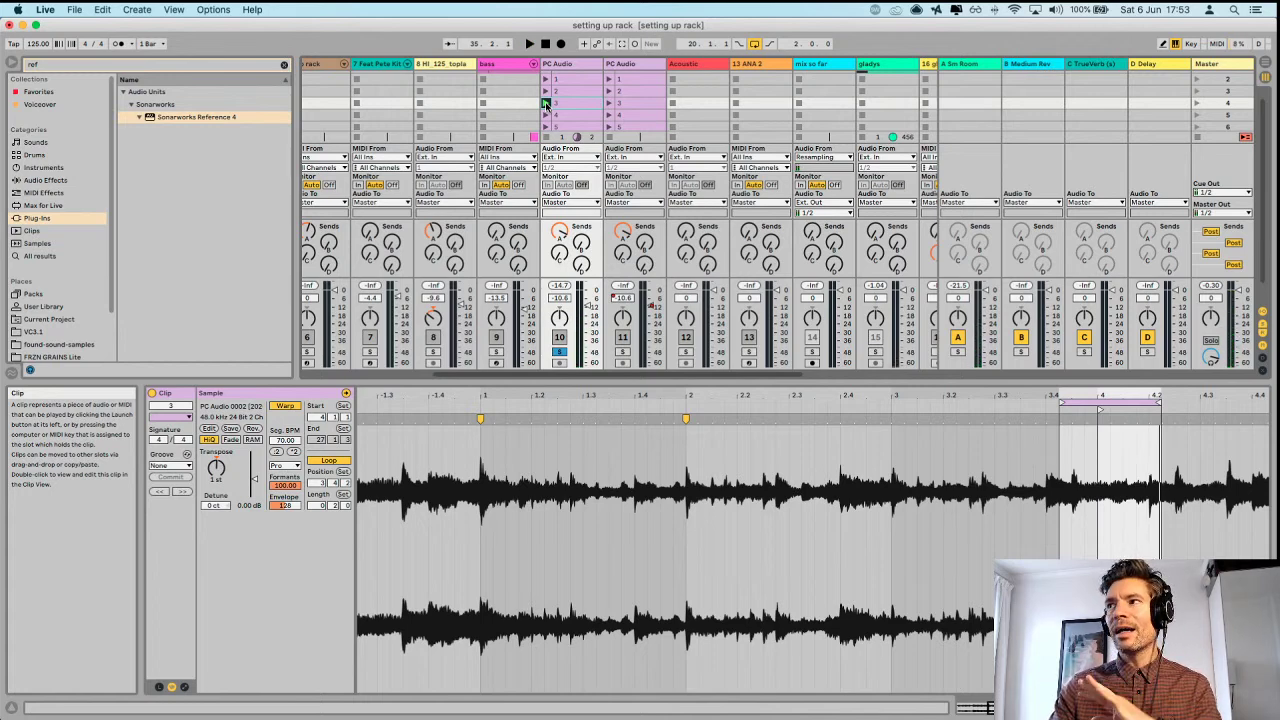
Restart playback on PC Audio track 10 by alternating between clips 3 and 4.
{"action": "left_click", "coordinate": [546, 103]}
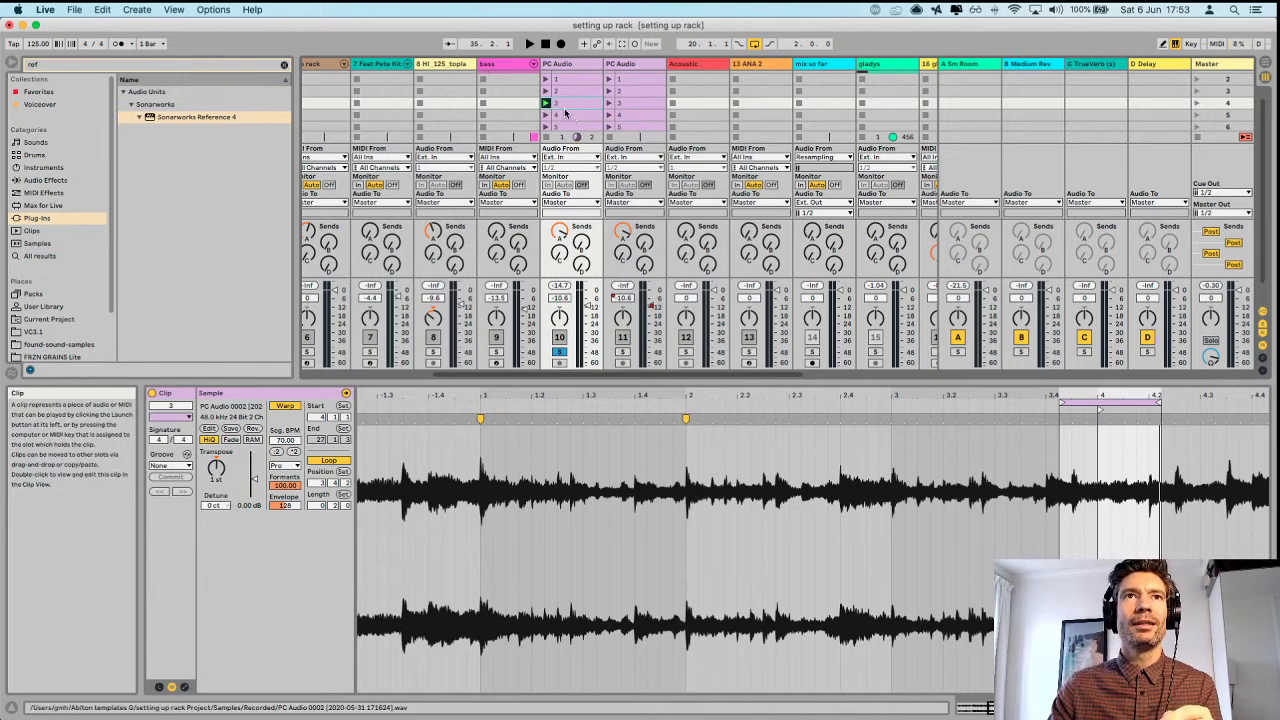
{"action": "left_click", "coordinate": [546, 115]}
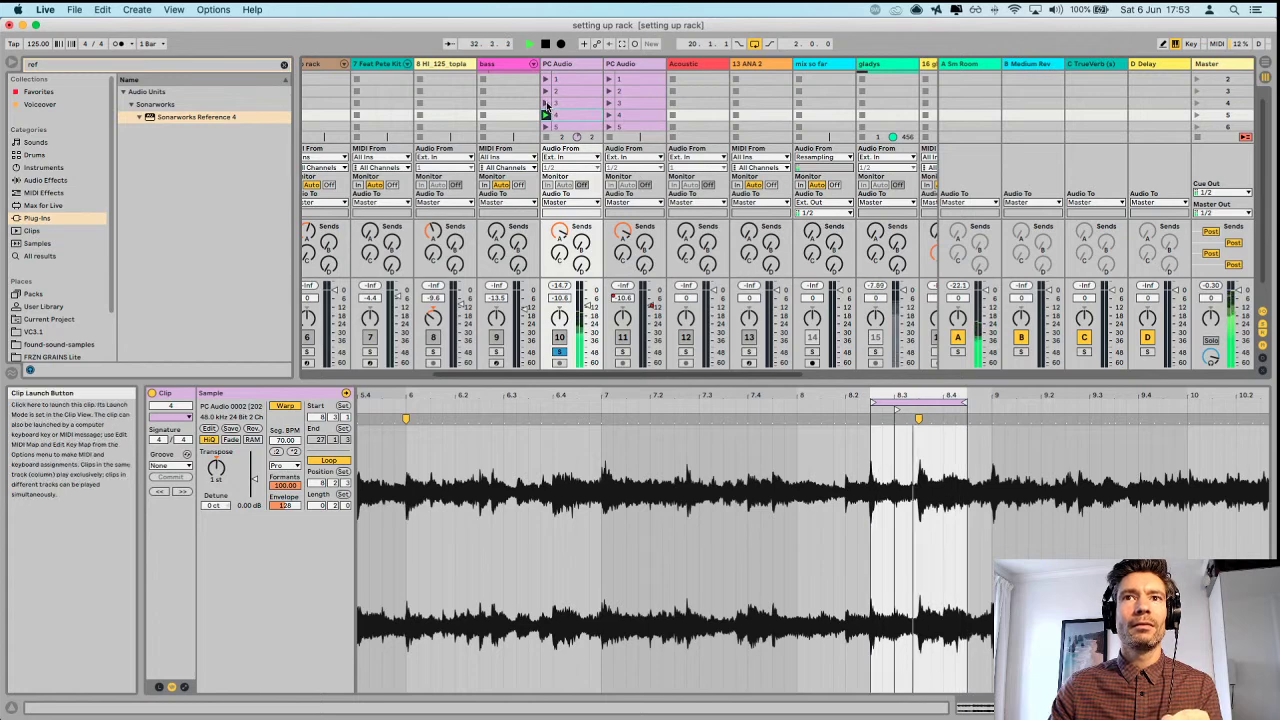
{"action": "left_click", "coordinate": [546, 103]}
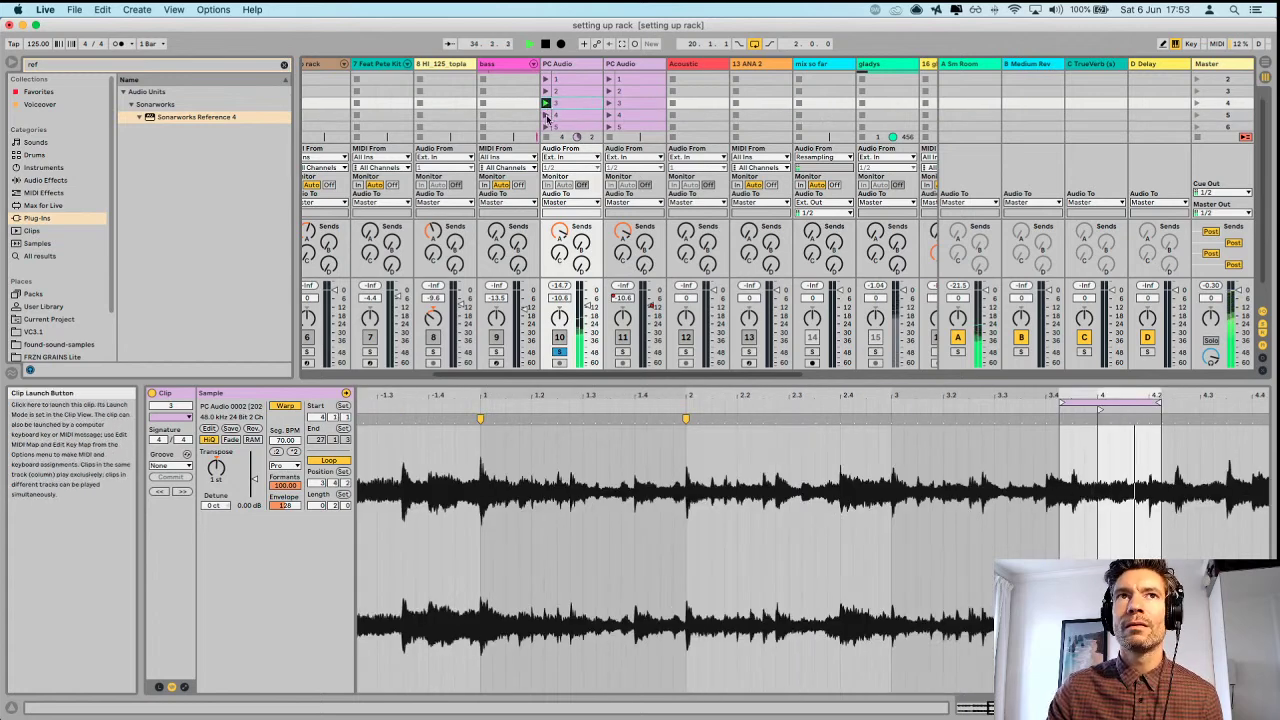
{"action": "left_click", "coordinate": [546, 116]}
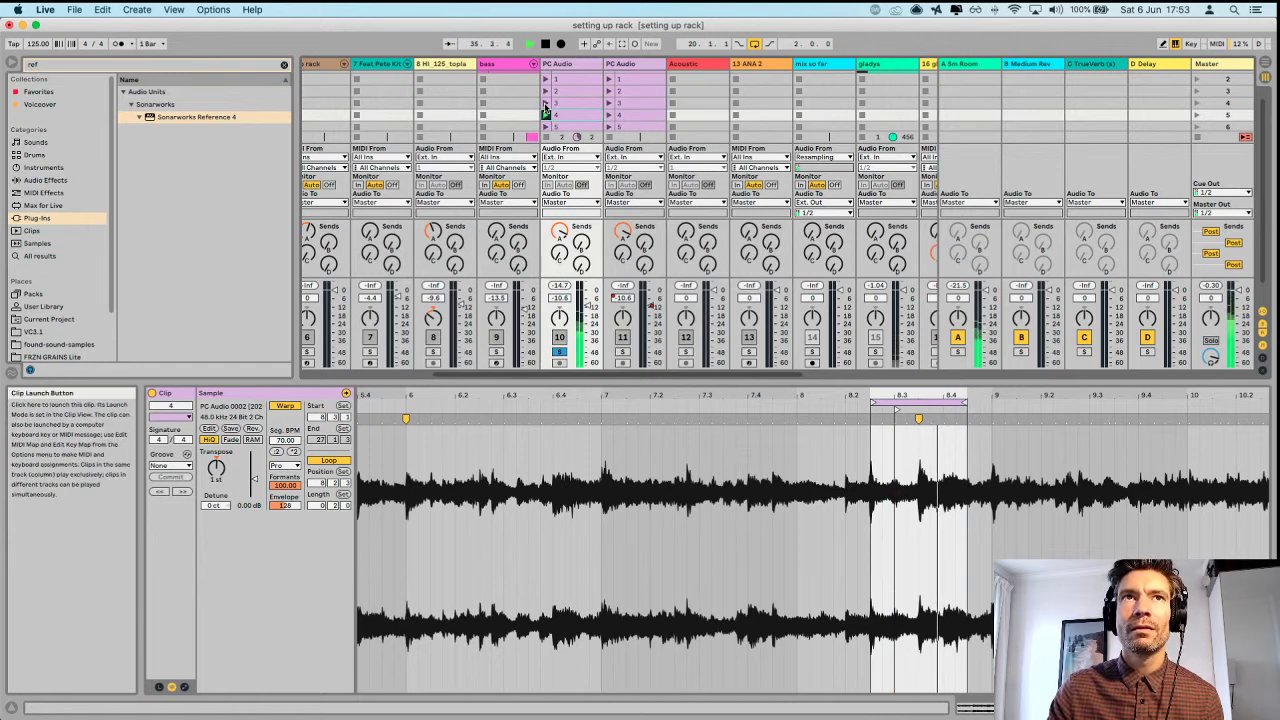
Launch clip 3 on PC Audio track 10, stop playback, and examine its loop region against the wider sample.
{"action": "left_click", "coordinate": [546, 103]}
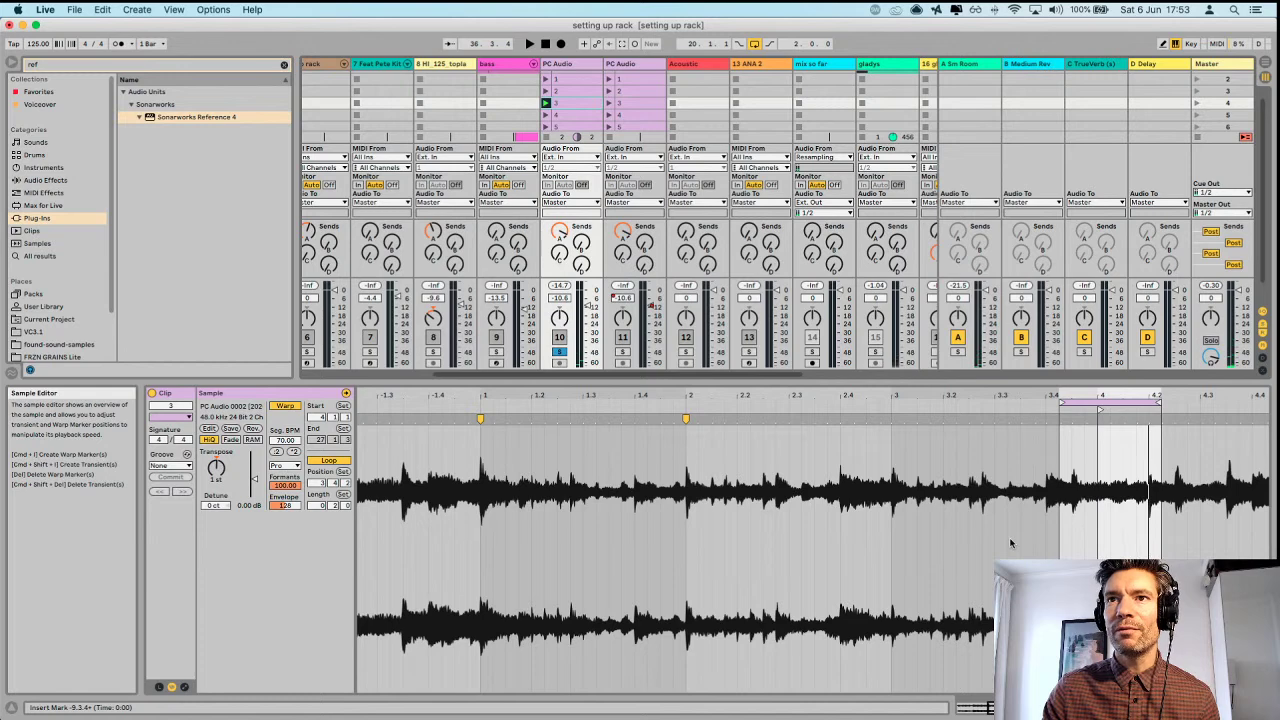
{"action": "left_click_drag", "start_coordinate": [989, 395], "coordinate": [930, 345]}
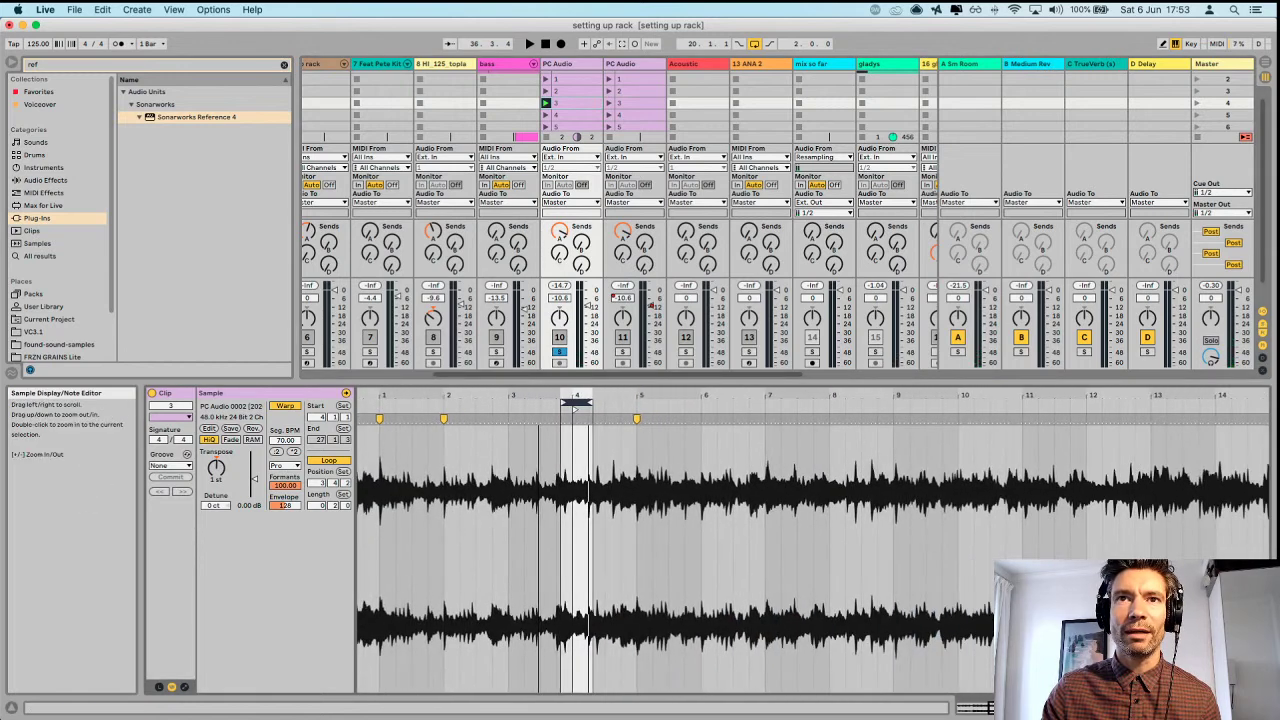
{"action": "left_click_drag", "start_coordinate": [538, 395], "coordinate": [538, 385]}
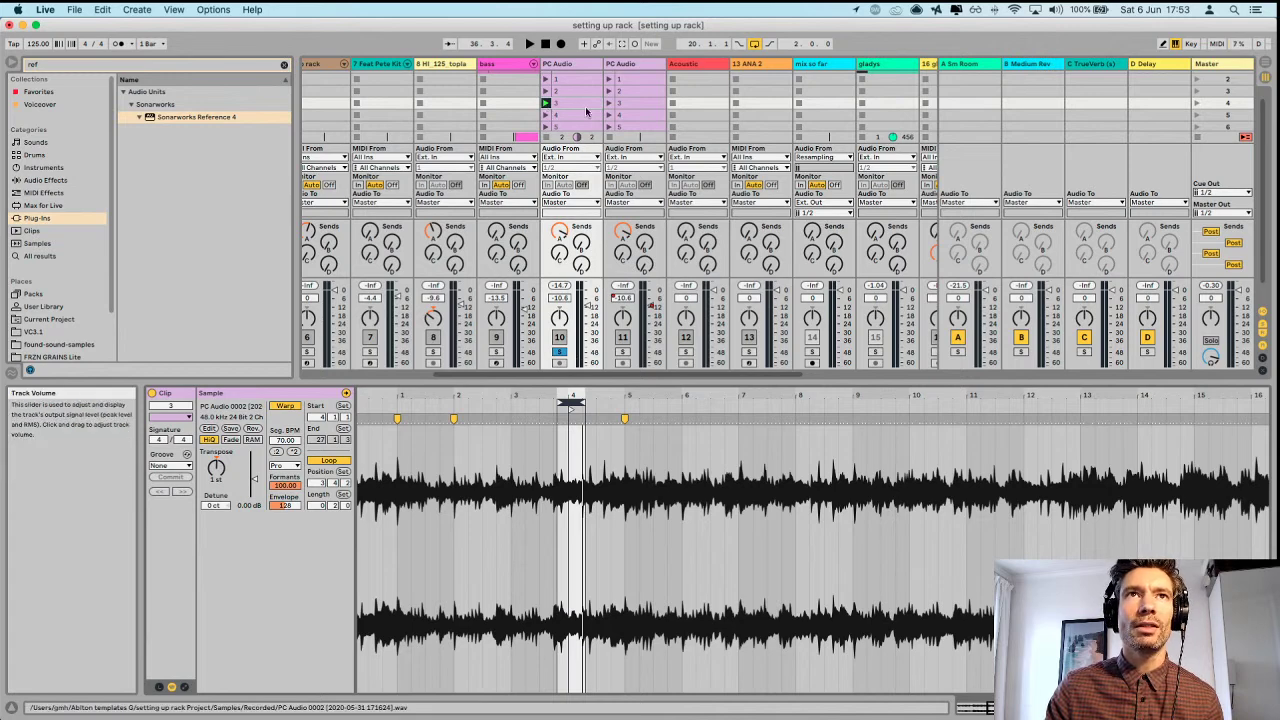
Launch clips 4, 3, 4 and 5 in turn on PC Audio track 10, and stop playback.
{"action": "left_click", "coordinate": [547, 116]}
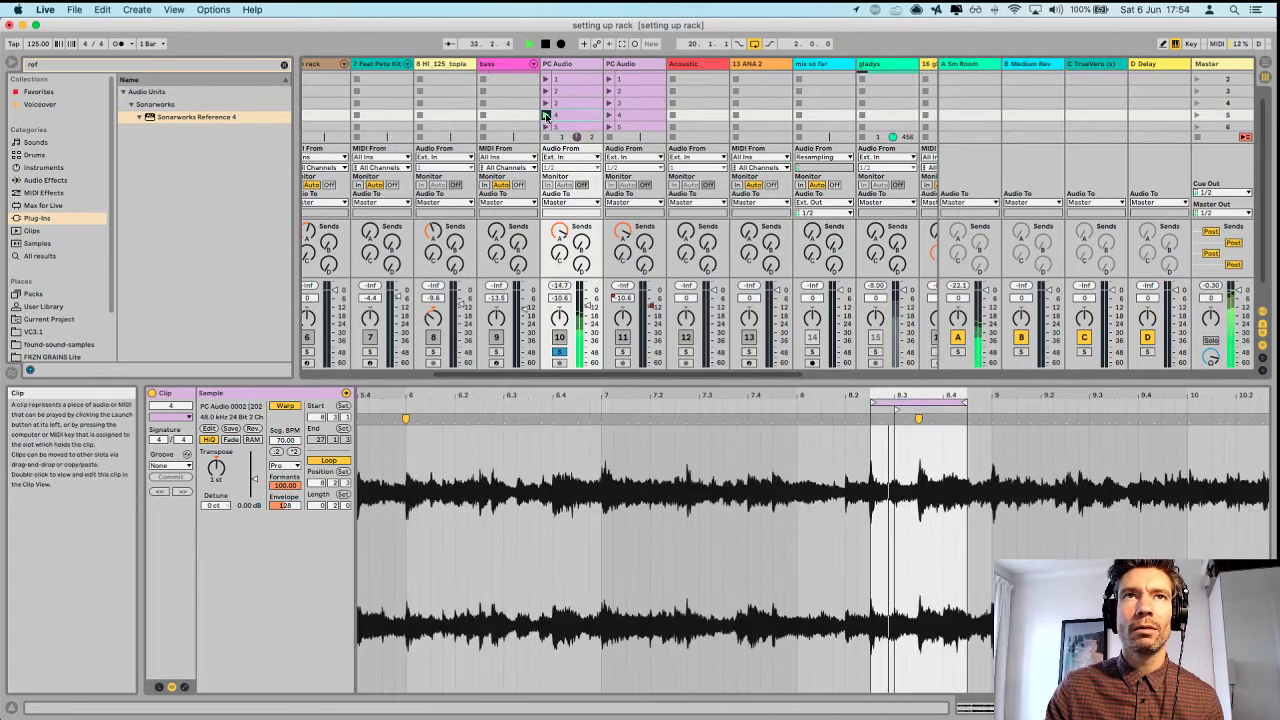
{"action": "left_click", "coordinate": [547, 106]}
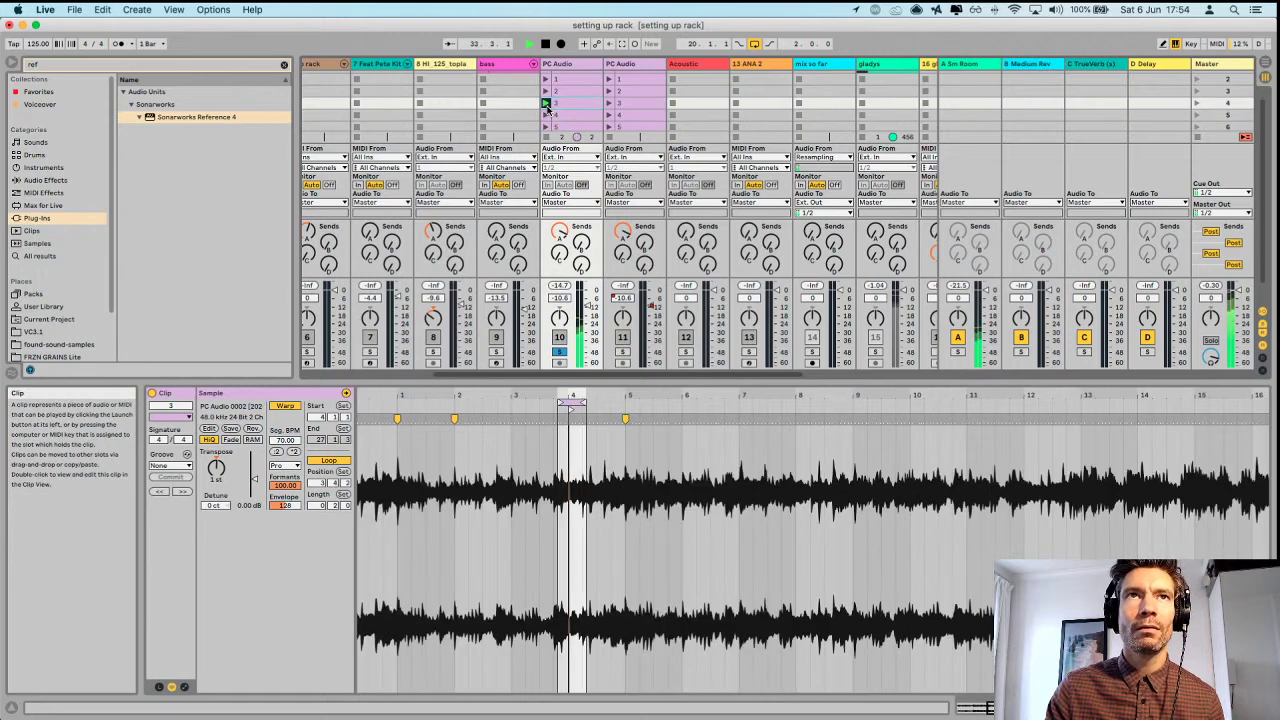
{"action": "left_click", "coordinate": [547, 116]}
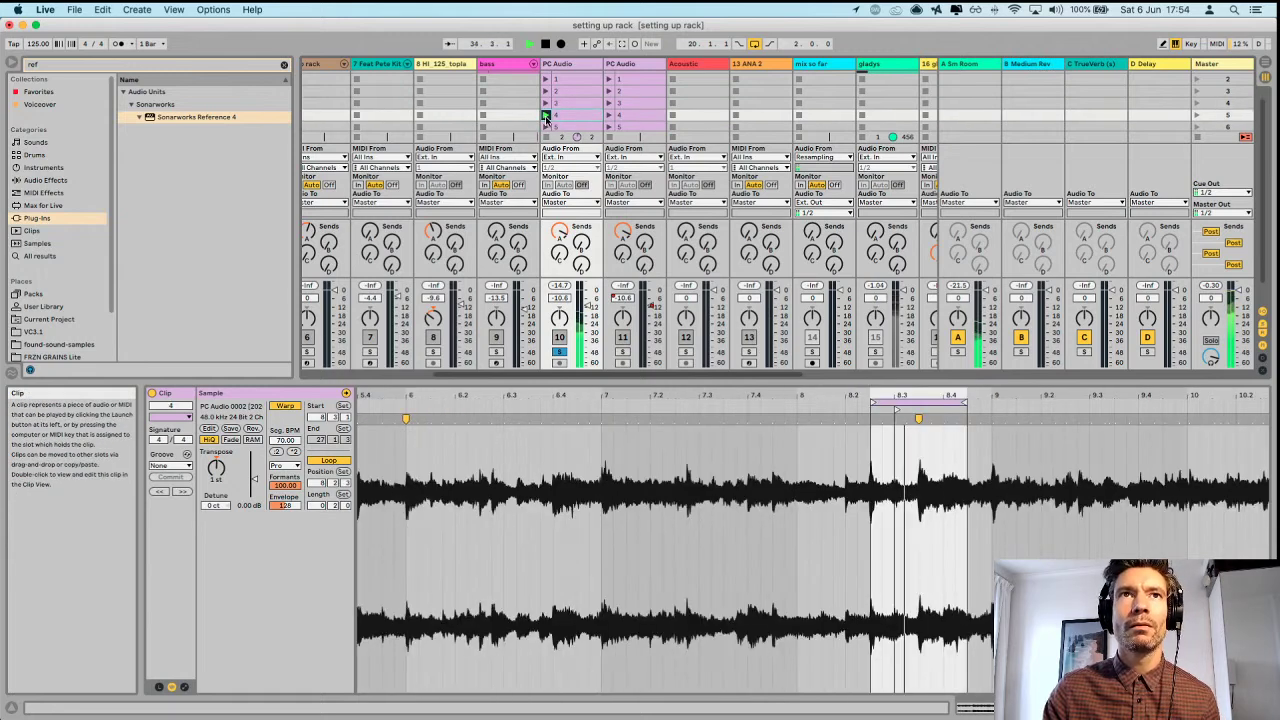
{"action": "left_click", "coordinate": [546, 126]}
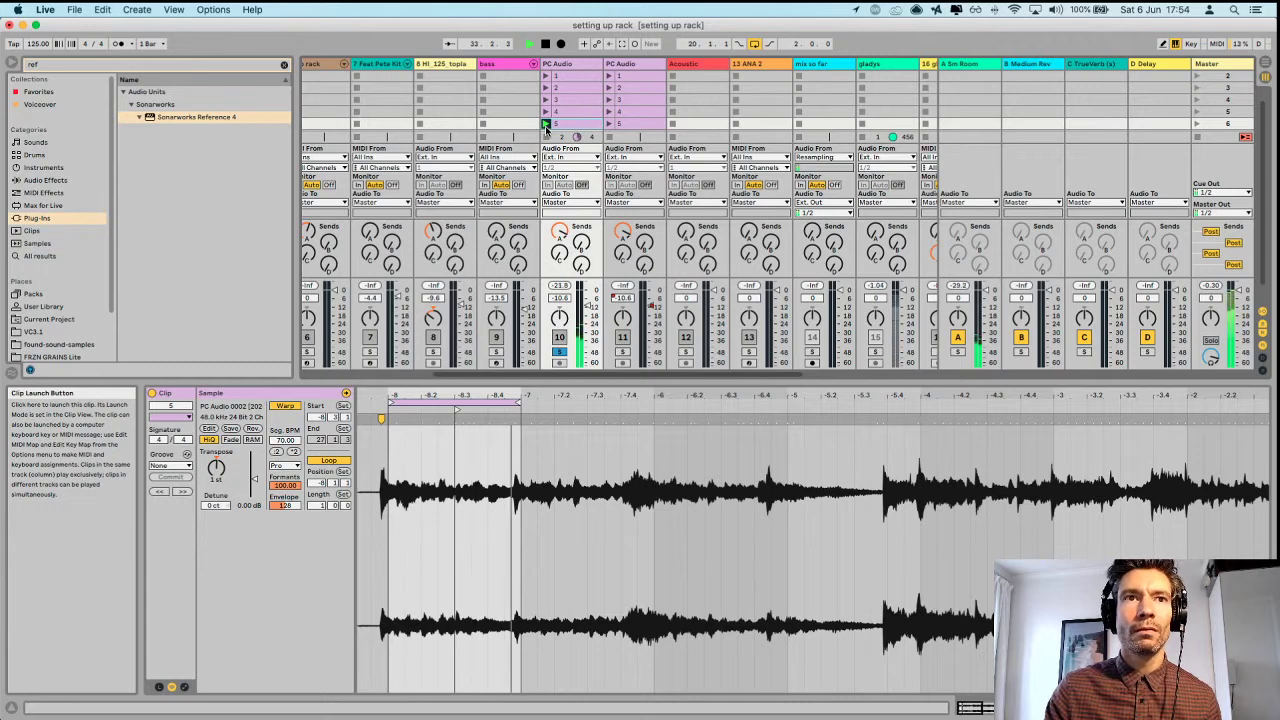
{"action": "key", "text": "space"}
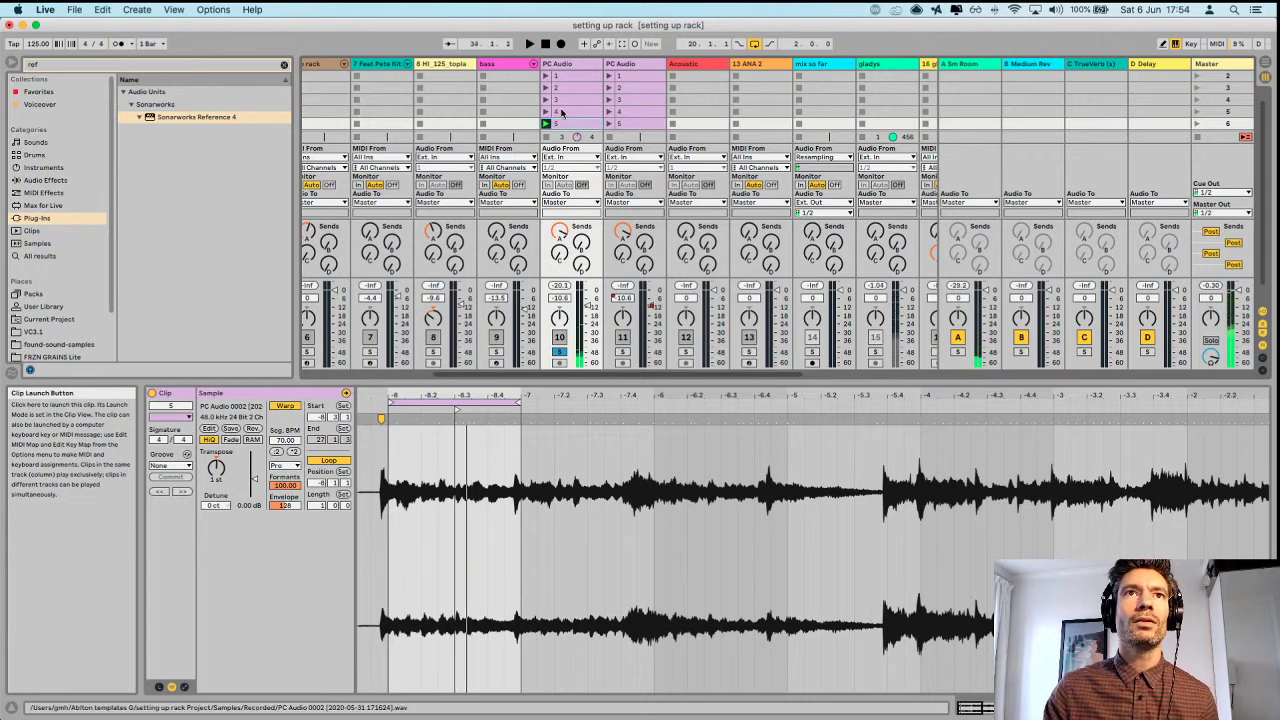
Launch the intro clip and clip 1 on PC Audio track 10 to hear them, and stop playback.
{"action": "scroll", "coordinate": [576, 111], "scroll_direction": "down", "scroll_amount": 2}
{"action": "scroll", "coordinate": [577, 110], "scroll_direction": "up", "scroll_amount": 3}
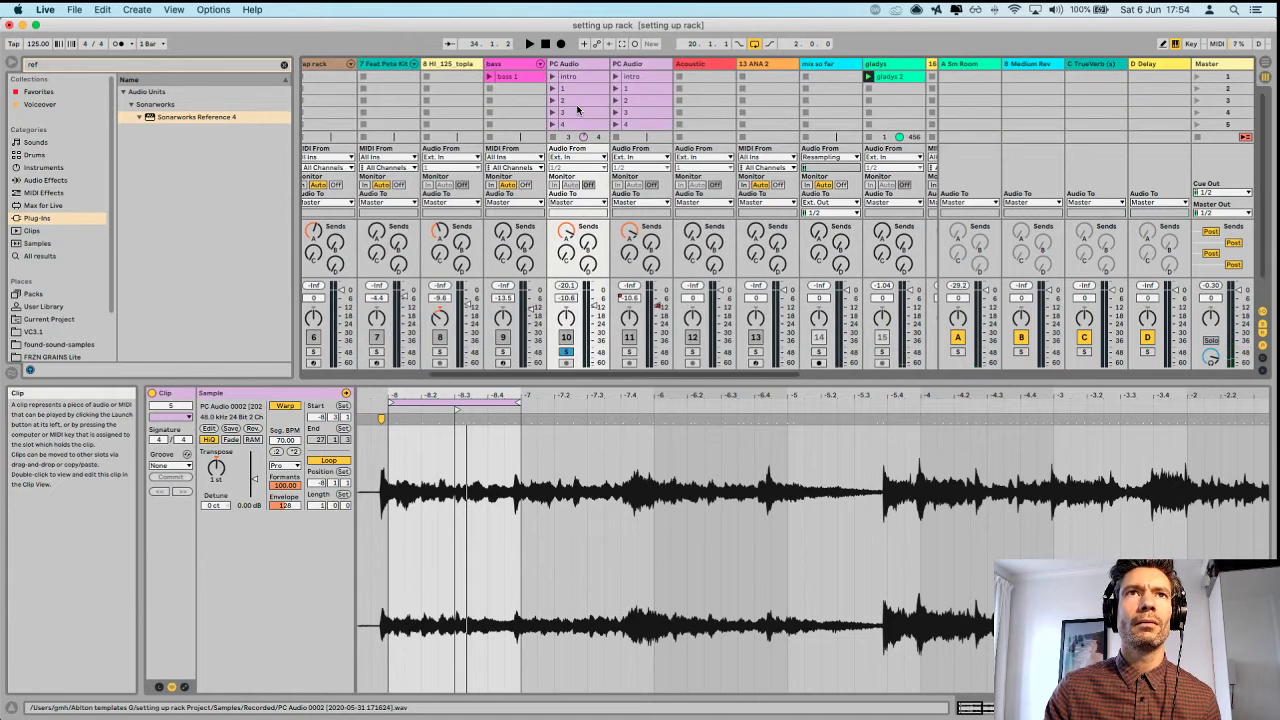
{"action": "left_click", "coordinate": [567, 77]}
{"action": "left_click", "coordinate": [552, 78]}
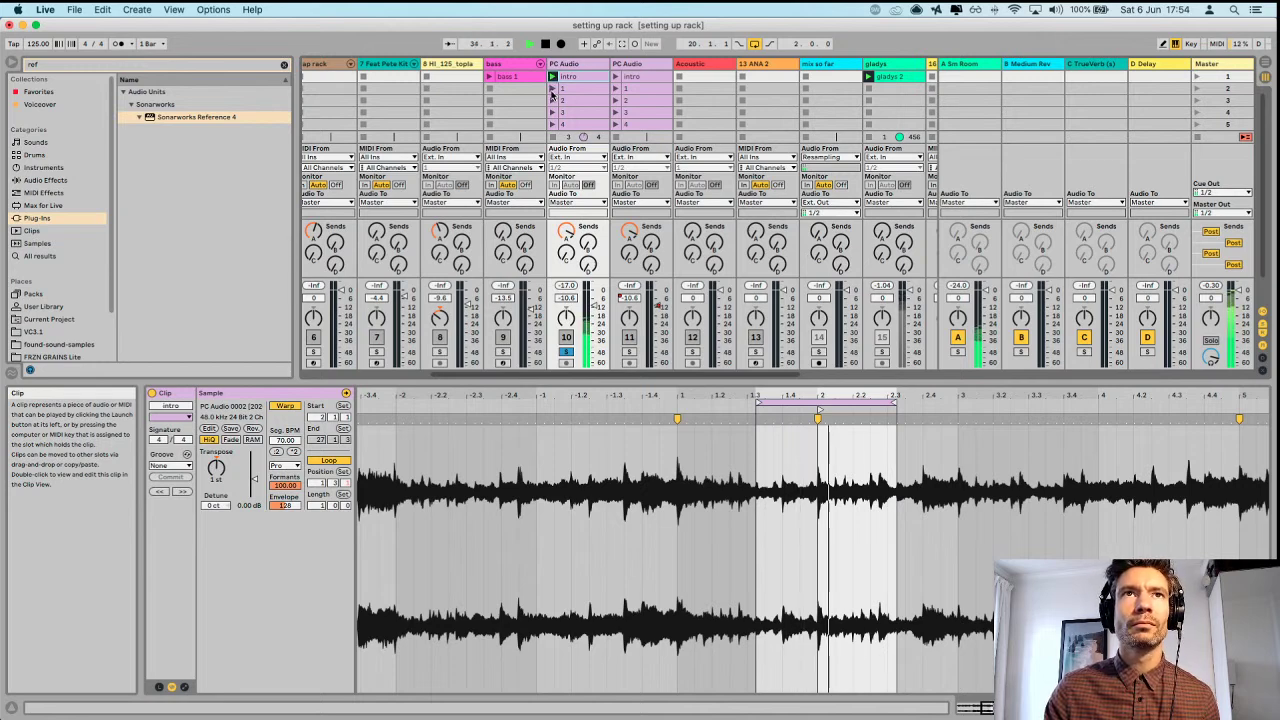
{"action": "left_click", "coordinate": [552, 89]}
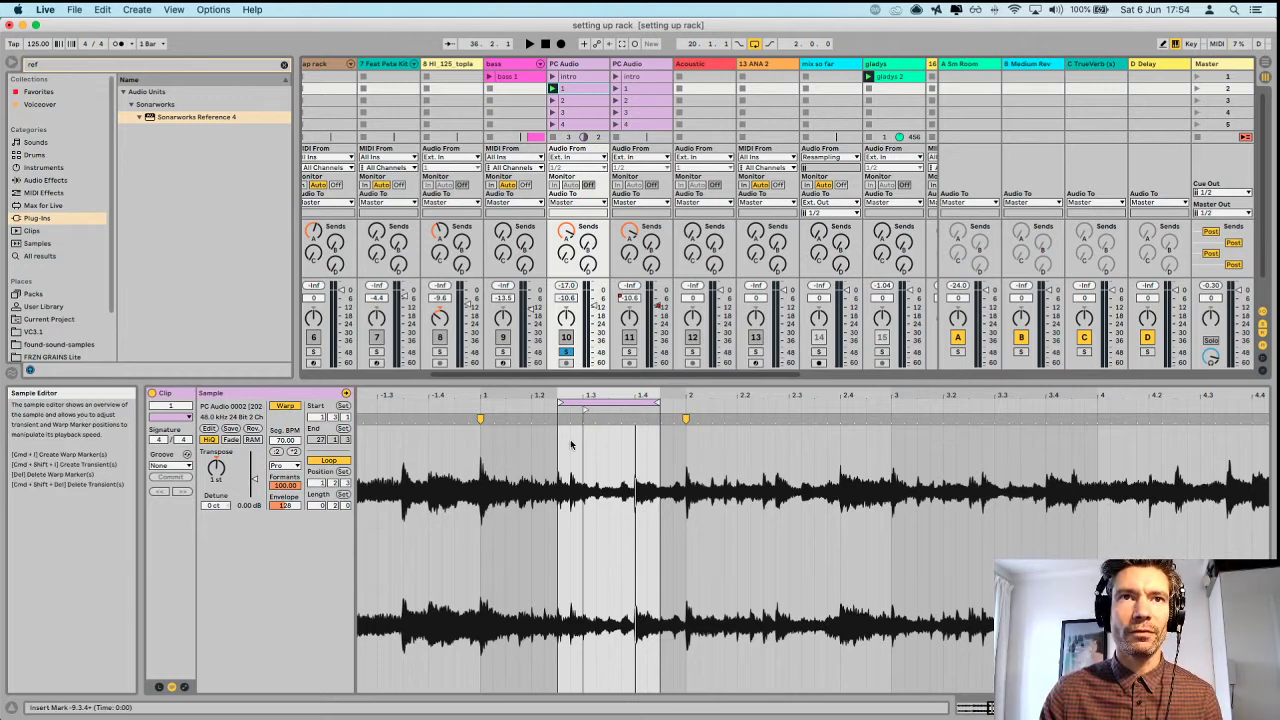
{"action": "left_click", "coordinate": [551, 89]}
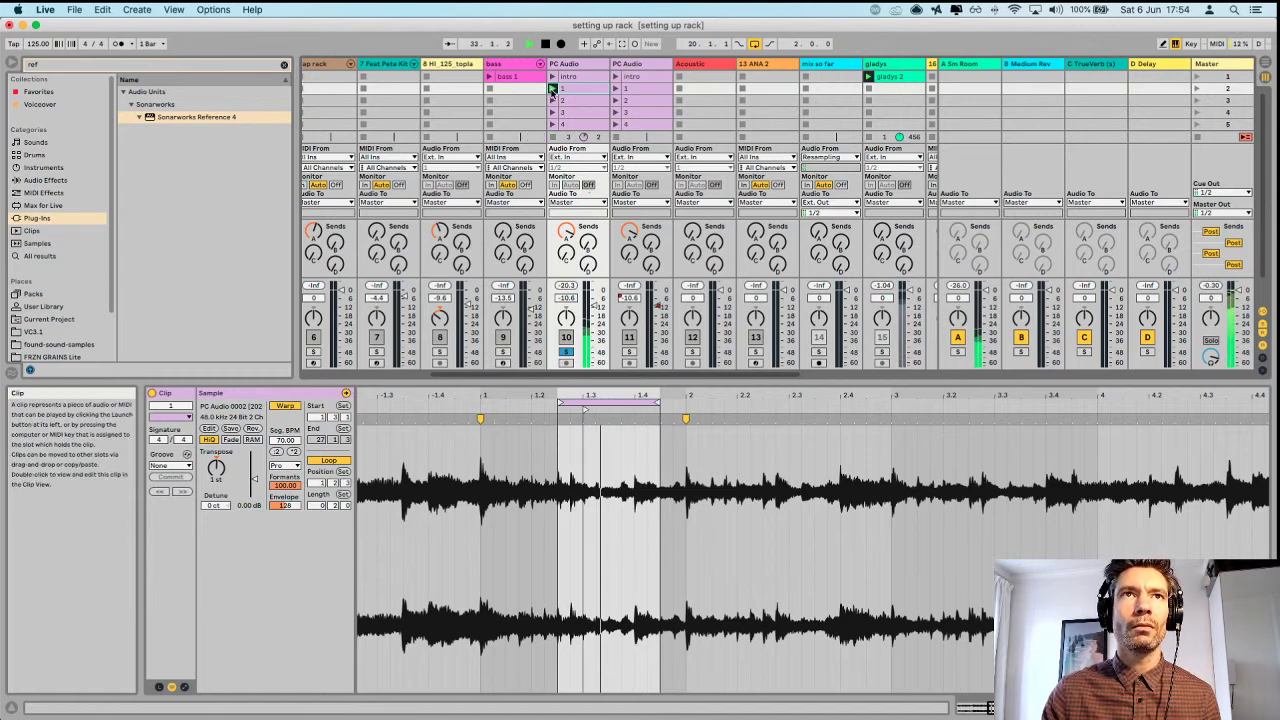
{"action": "key", "text": "space"}
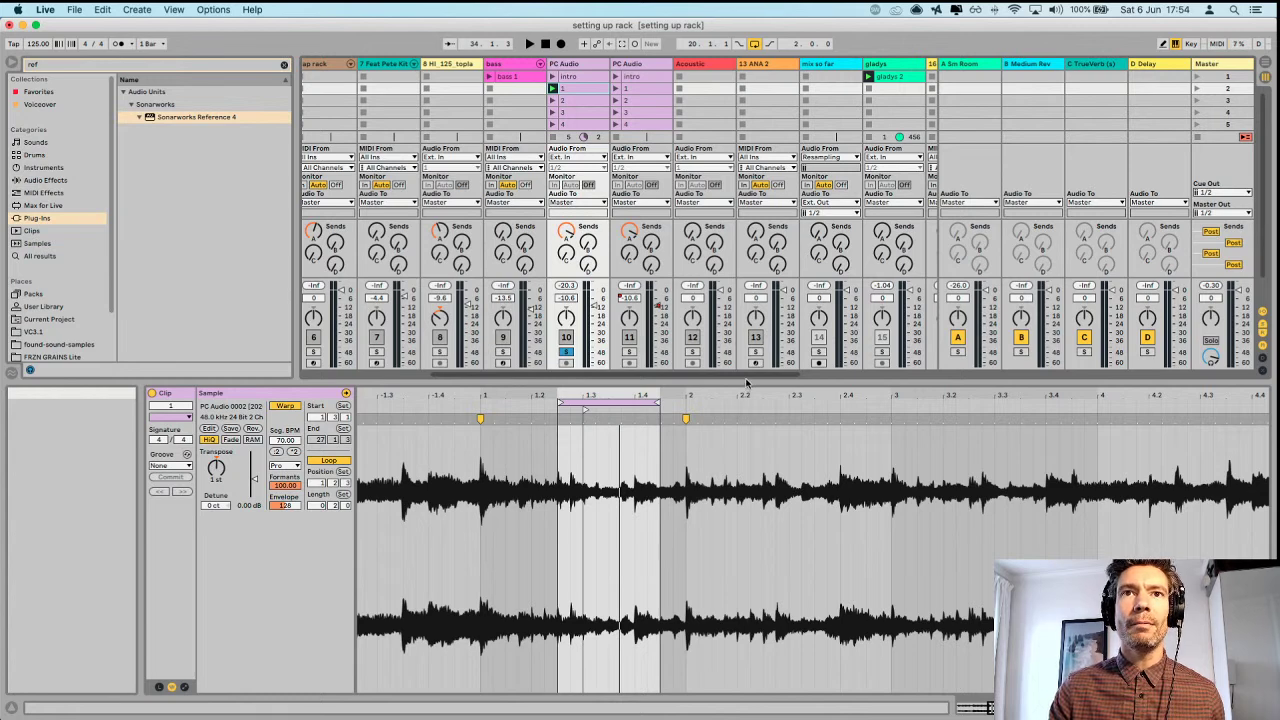
Show the arrangement and hide the clip detail view to give the tracks more room.
{"action": "key", "text": "super+alt+l"}
{"action": "key", "text": "Tab"}
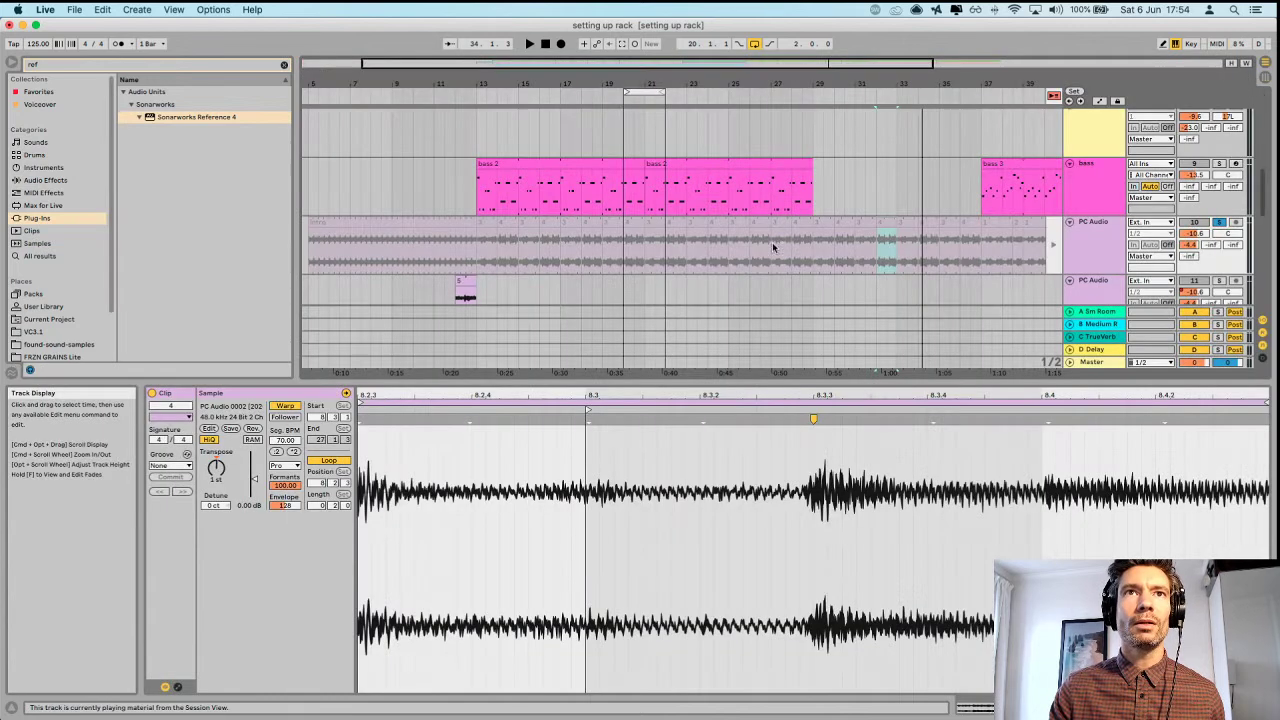
{"action": "key", "text": "super+alt+l"}
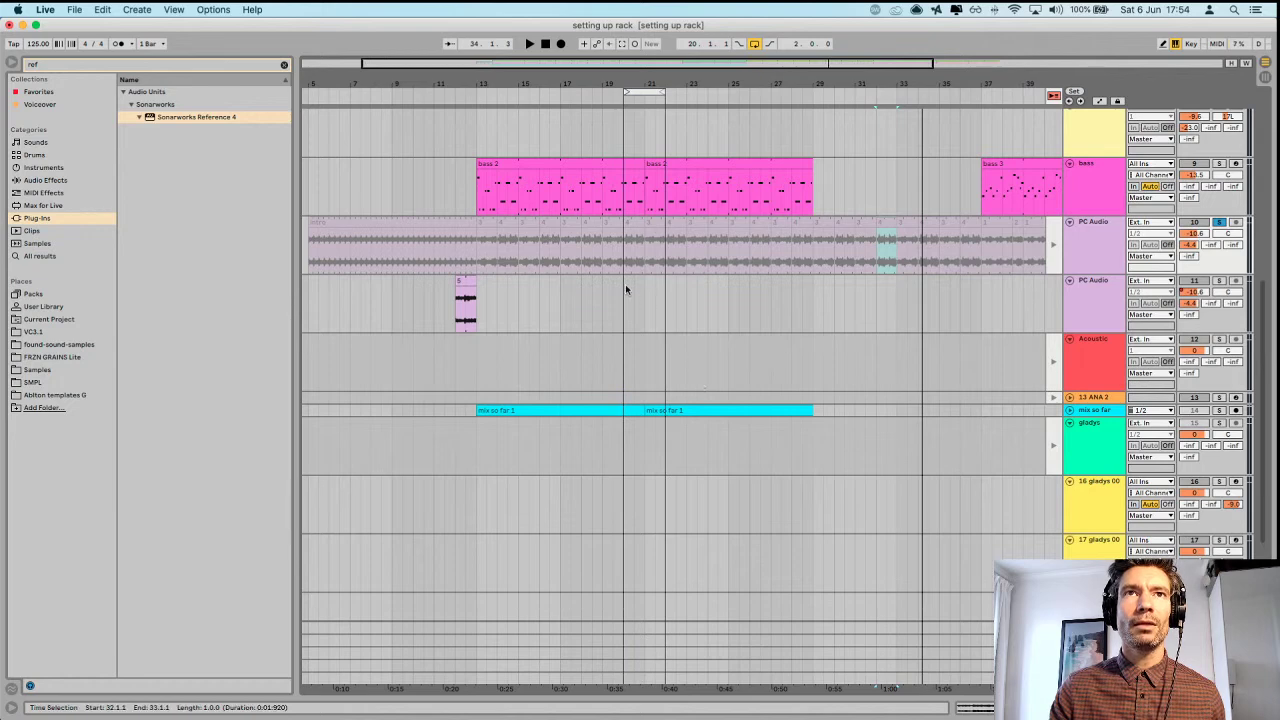
Try carrying session clip 1 from PC Audio track 10 over to the arrangement timeline.
{"action": "key", "text": "Tab"}
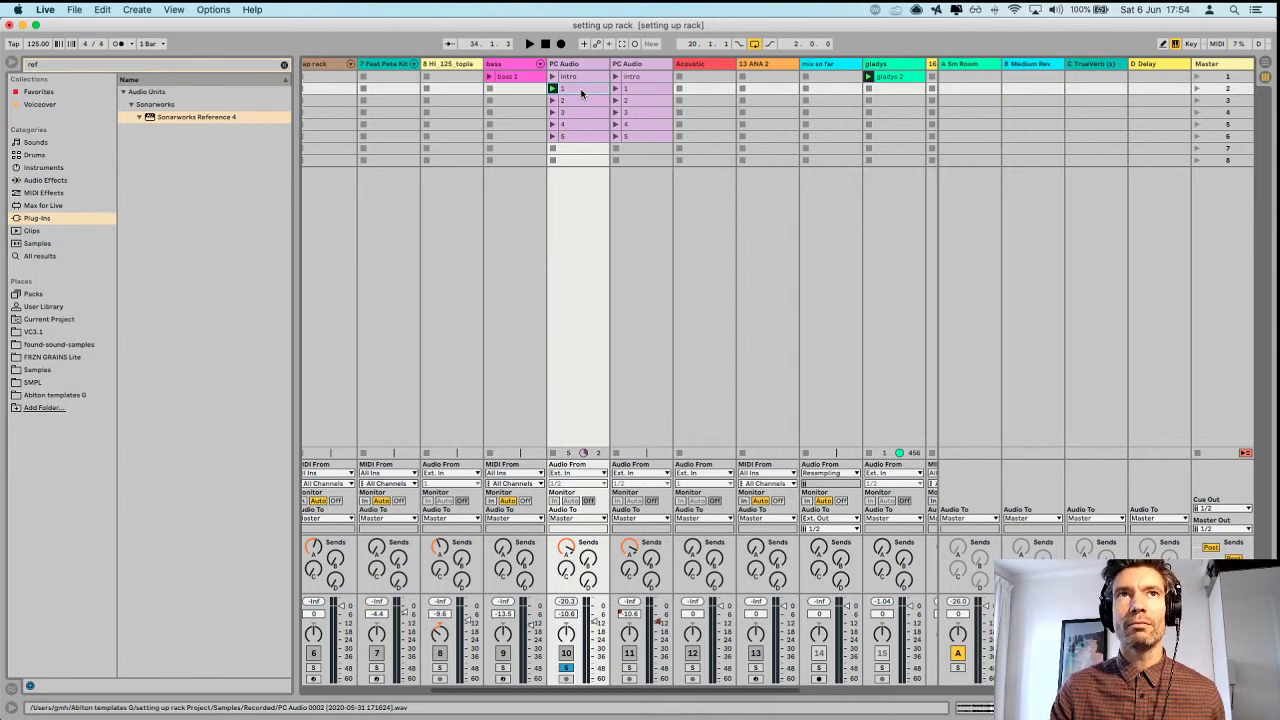
{"action": "left_click_drag", "start_coordinate": [581, 93], "coordinate": [511, 240]}
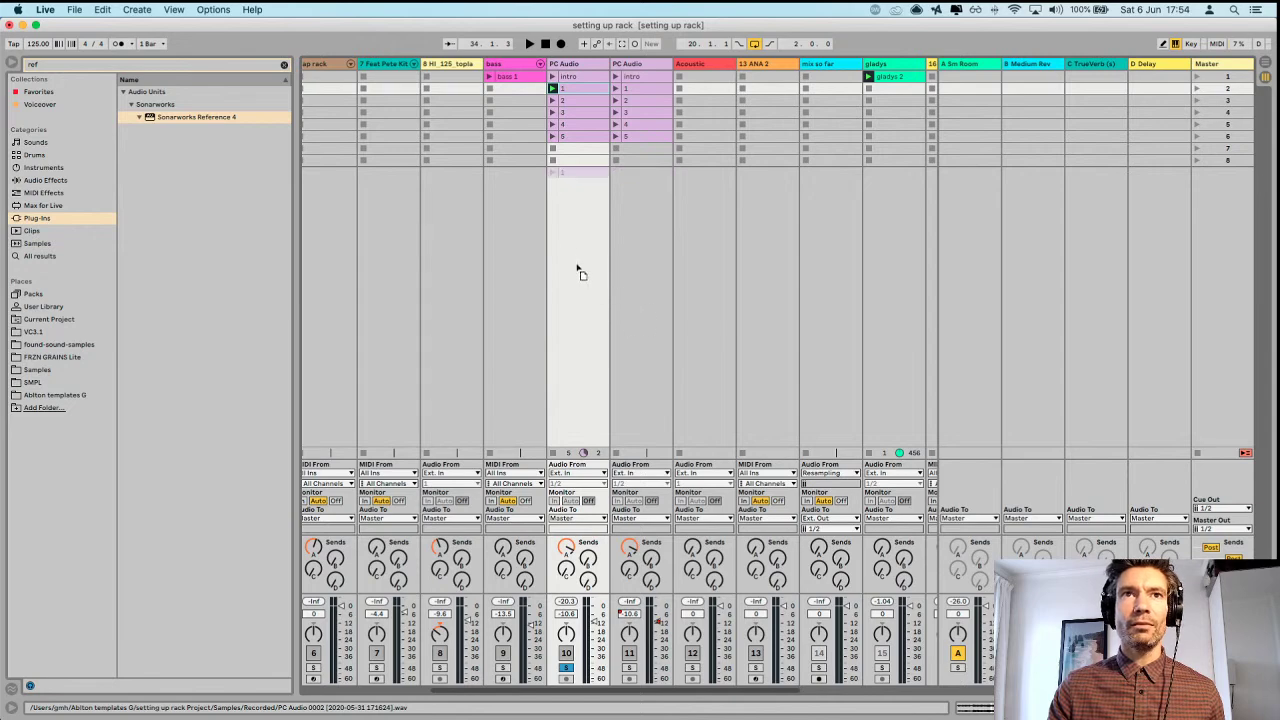
{"action": "key", "text": "Tab"}
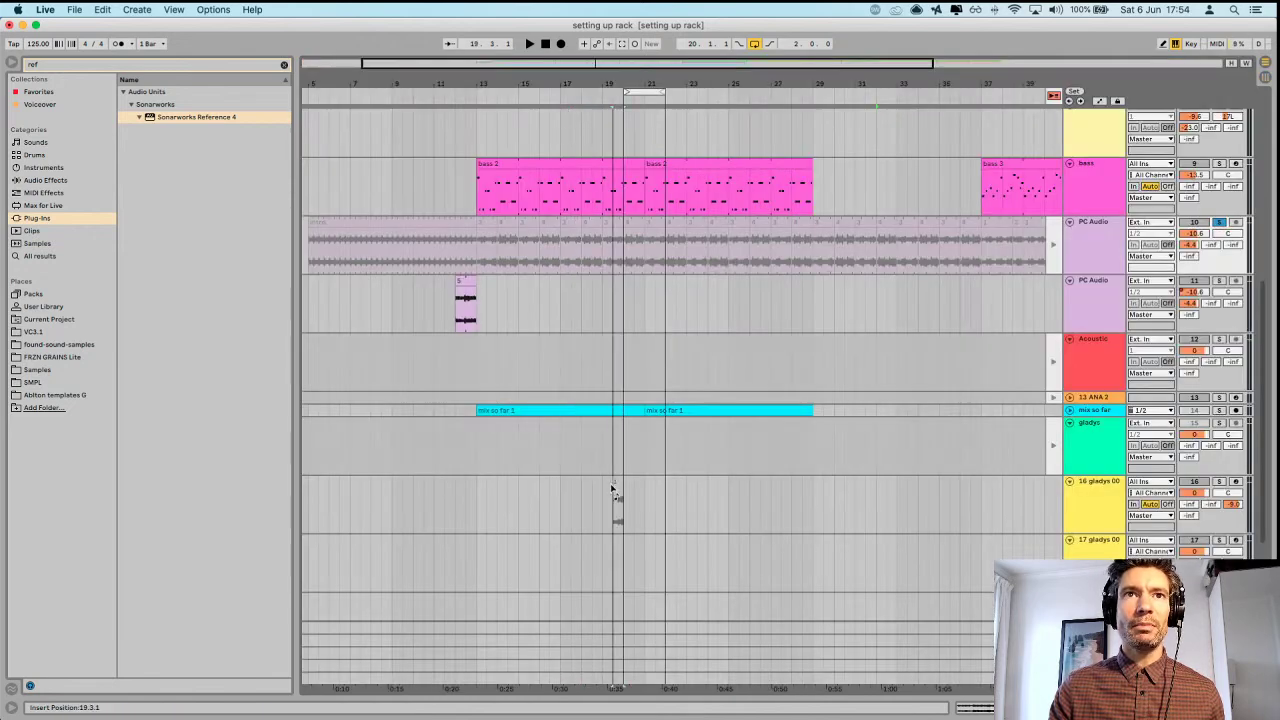
{"action": "key", "text": "Tab"}
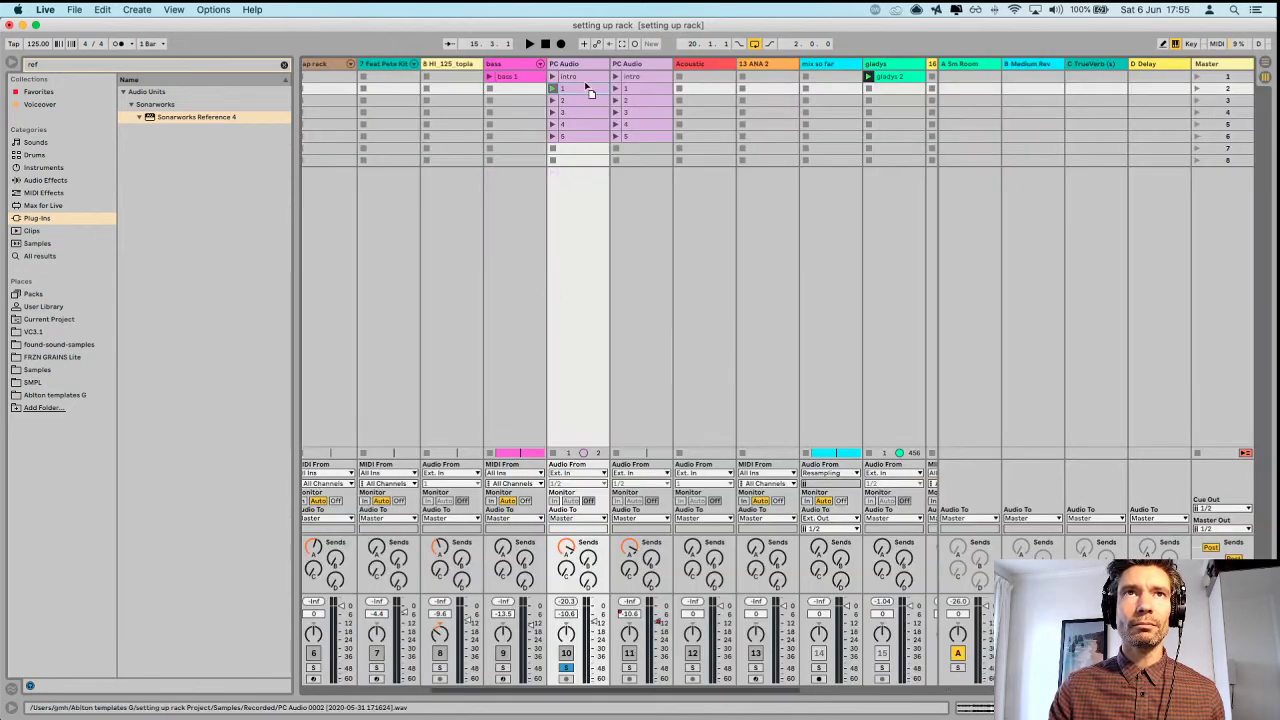
Return PC Audio track 10 to its arrangement clips, extend the loop start back to bar 5, and start playback.
{"action": "key", "text": "Tab"}
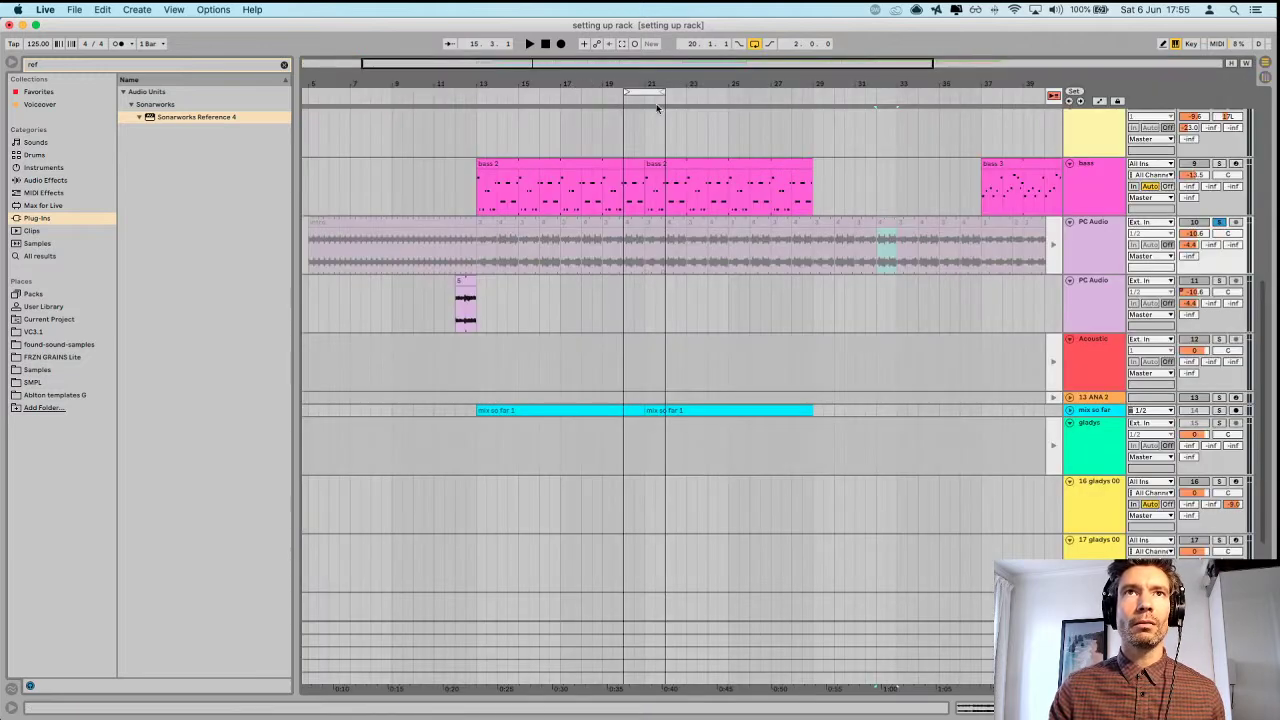
{"action": "left_click", "coordinate": [1051, 246]}
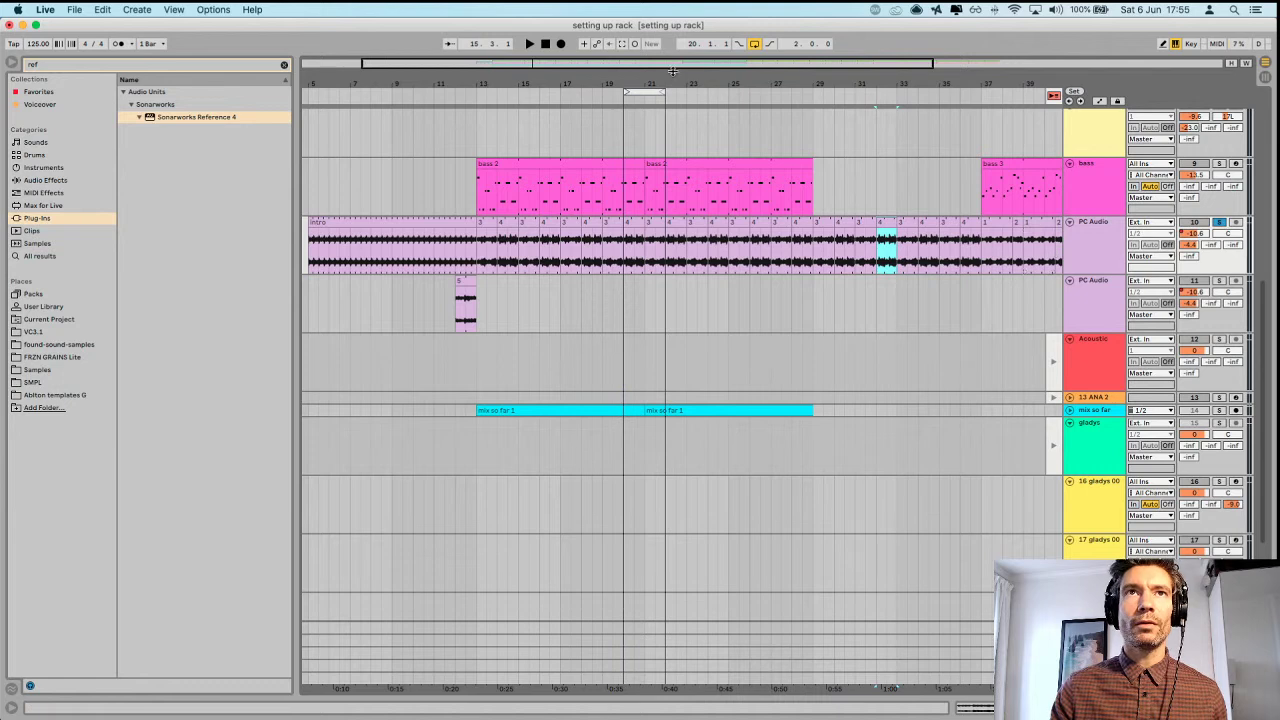
{"action": "left_click_drag", "start_coordinate": [664, 92], "coordinate": [310, 100]}
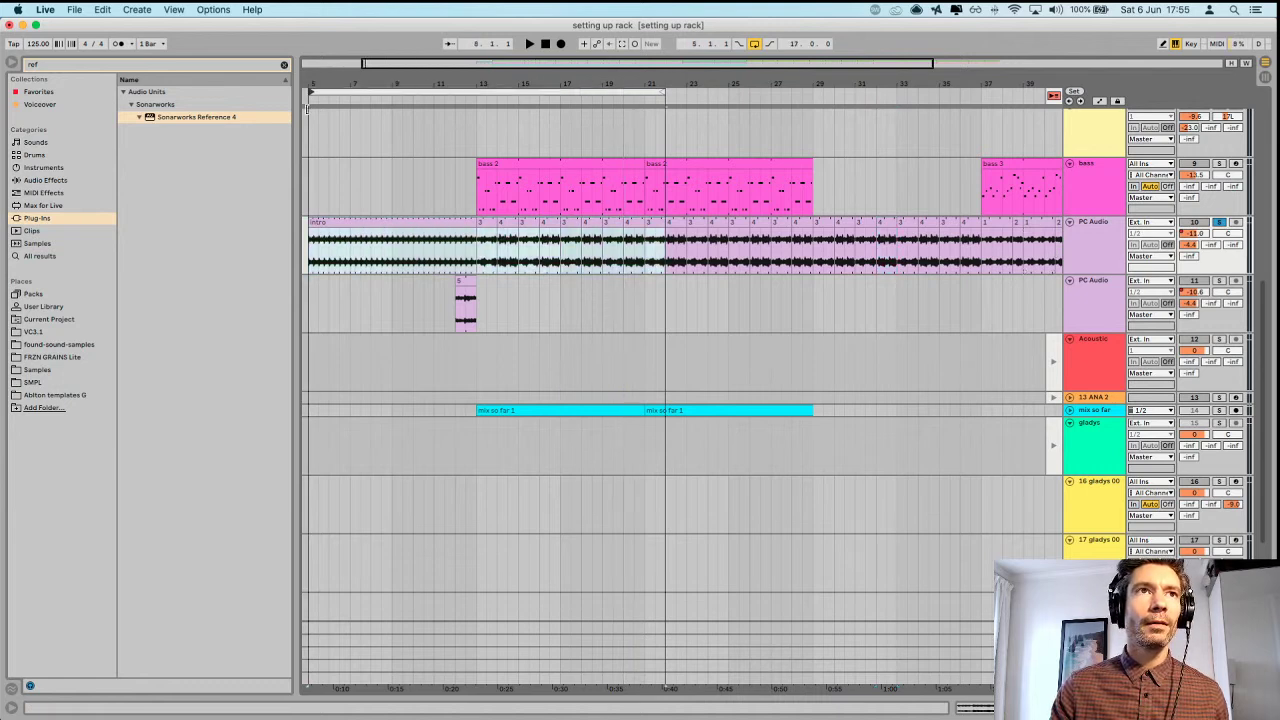
{"action": "key", "text": "space"}
Set the arrangement loop to start at bar 12 and span 24 bars.
{"action": "left_click", "coordinate": [466, 117], "text": "shift"}
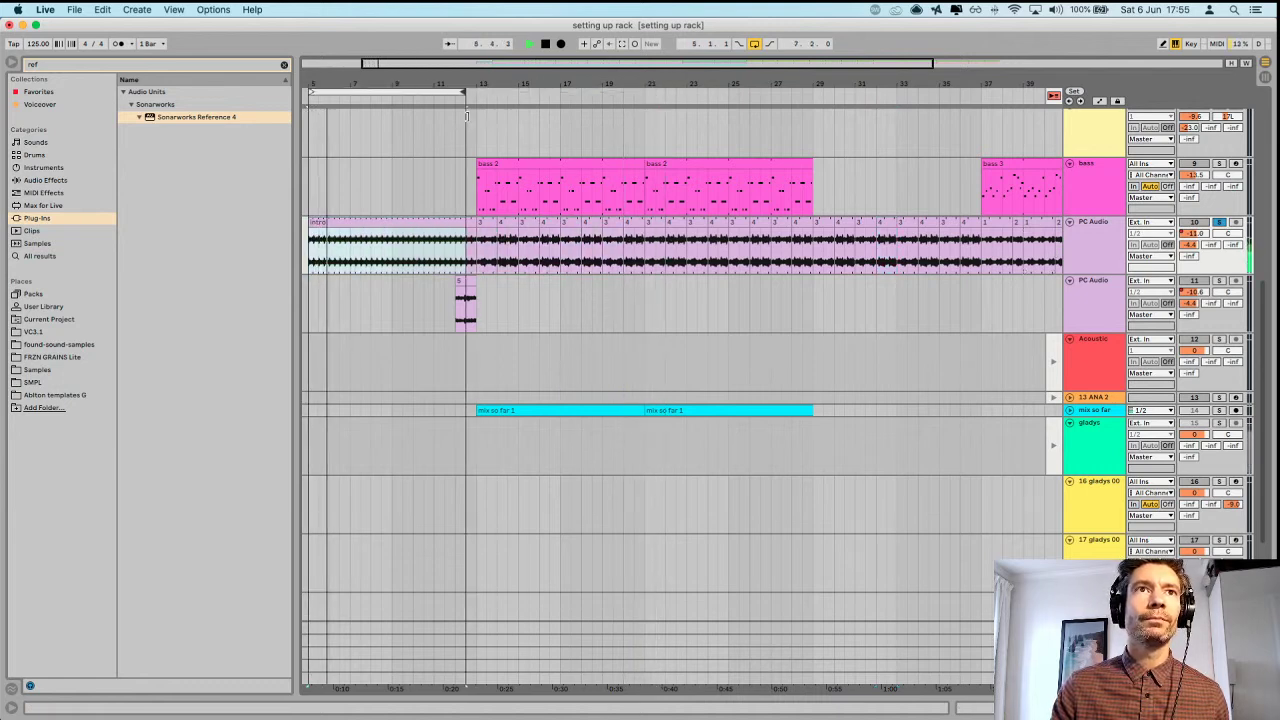
{"action": "left_click_drag", "start_coordinate": [426, 86], "coordinate": [424, 78]}
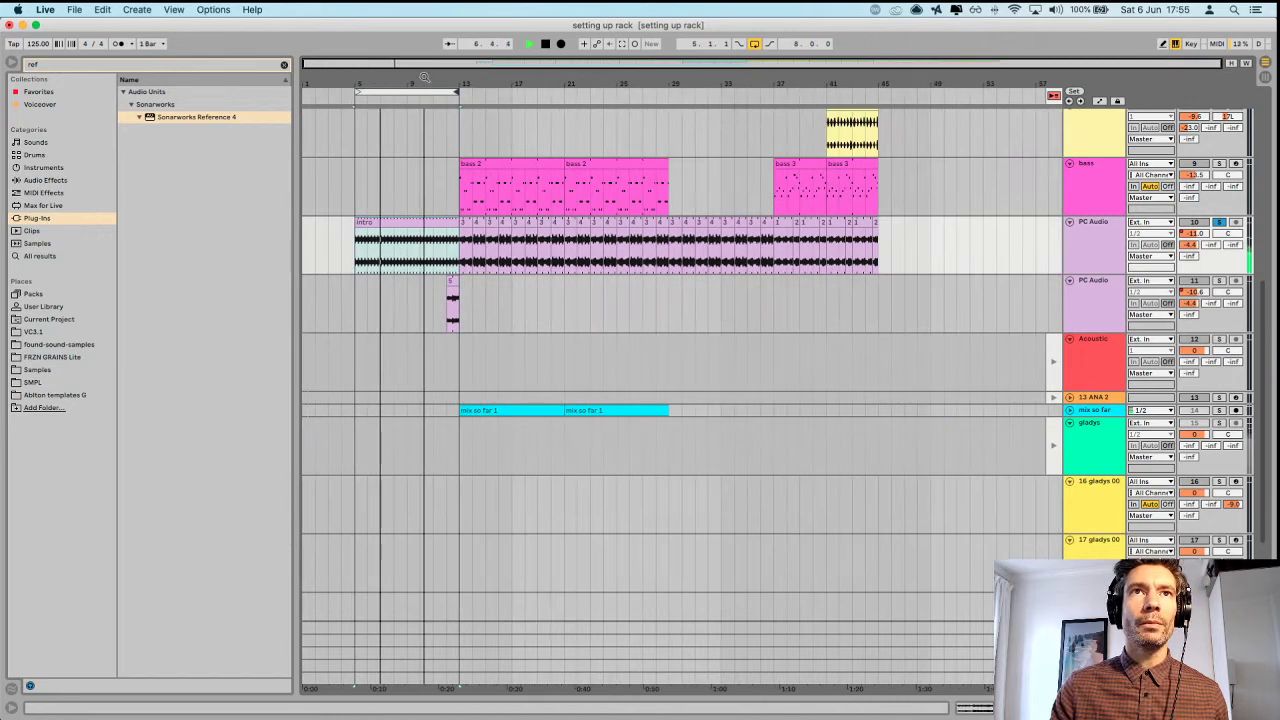
{"action": "scroll", "coordinate": [424, 80], "scroll_direction": "up", "scroll_amount": 6}
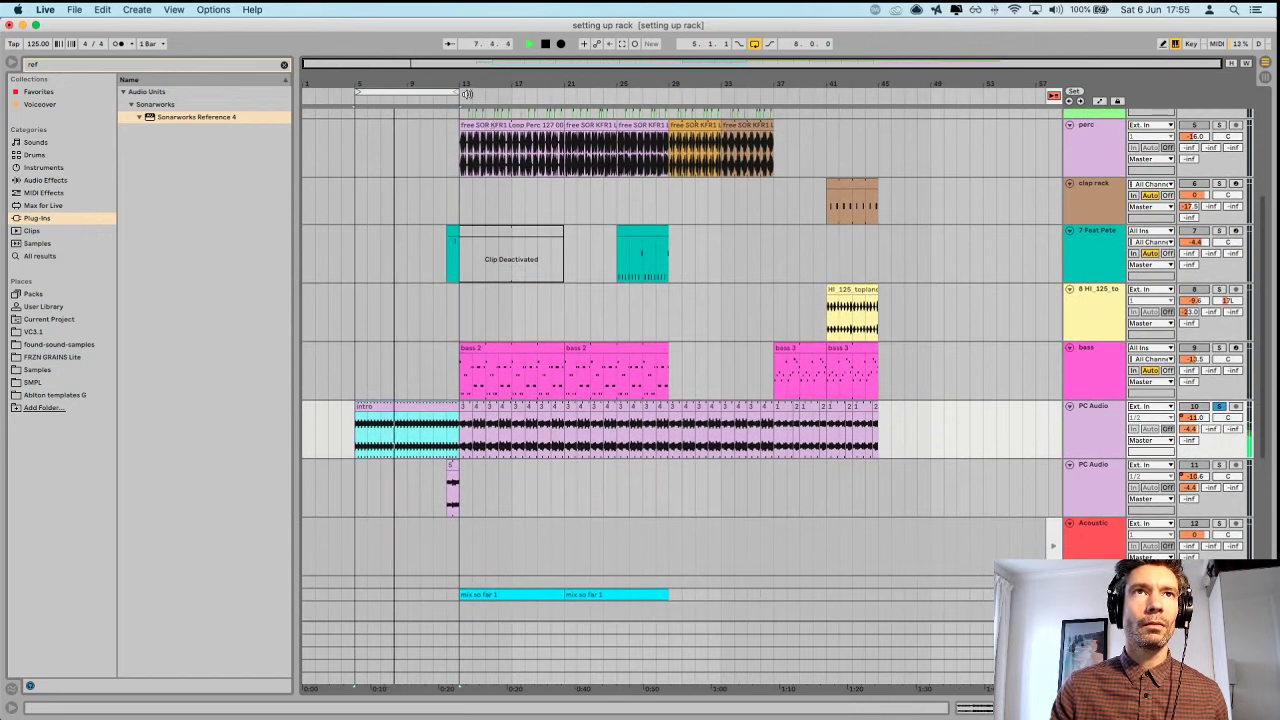
{"action": "left_click_drag", "start_coordinate": [460, 172], "coordinate": [756, 173]}
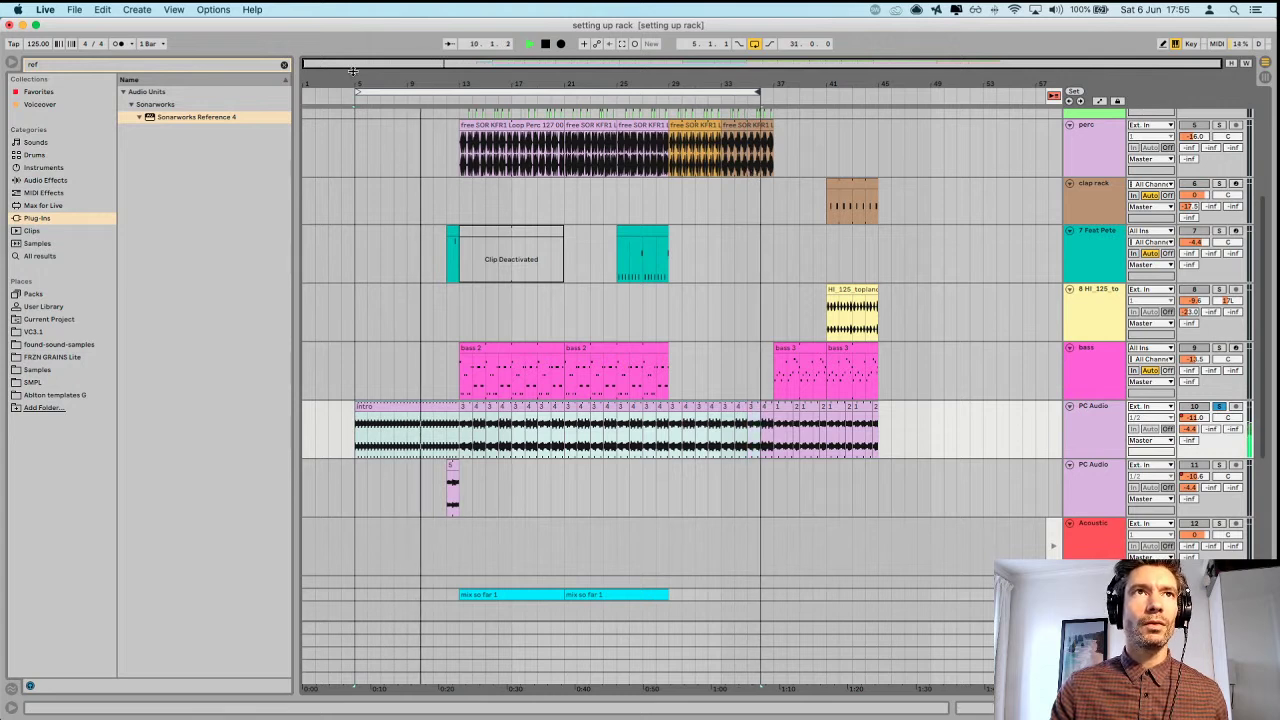
{"action": "left_click_drag", "start_coordinate": [356, 92], "coordinate": [441, 110]}
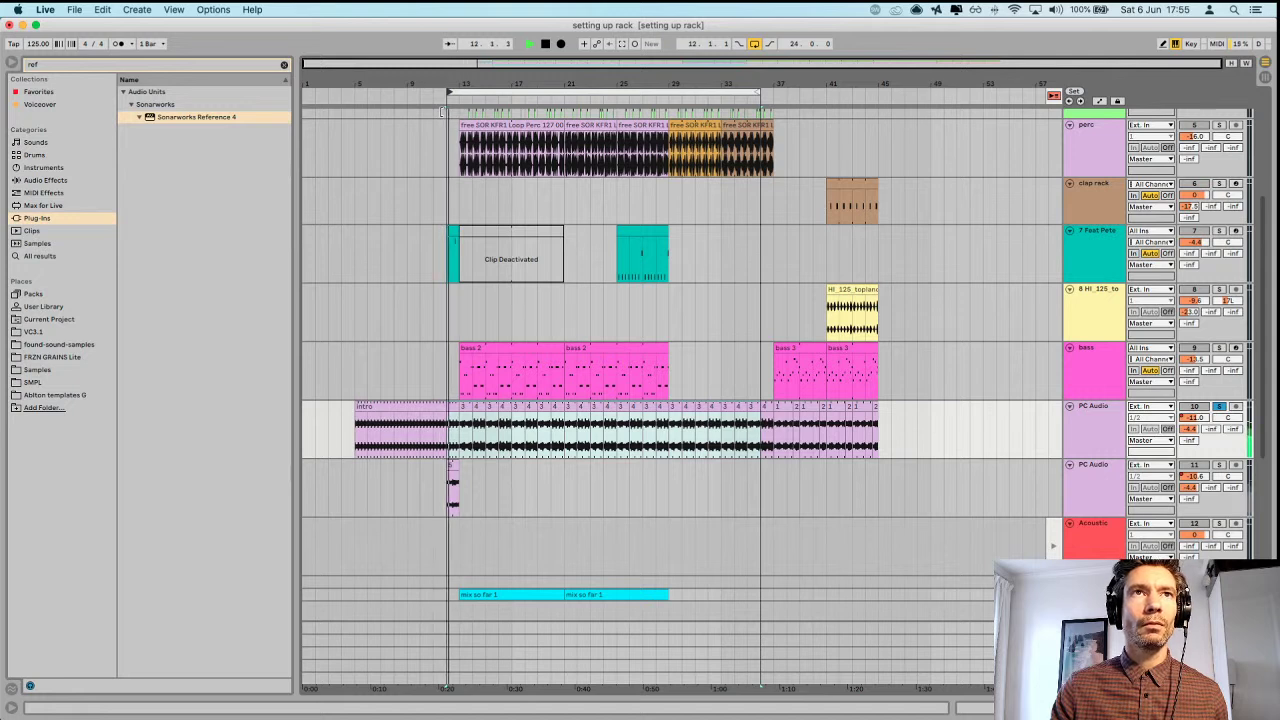
Unsolo PC Audio track 10 and activate EQ Eight, Auto Filter, the first Compressor and Filter in its device chain.
{"action": "left_click", "coordinate": [1221, 408]}
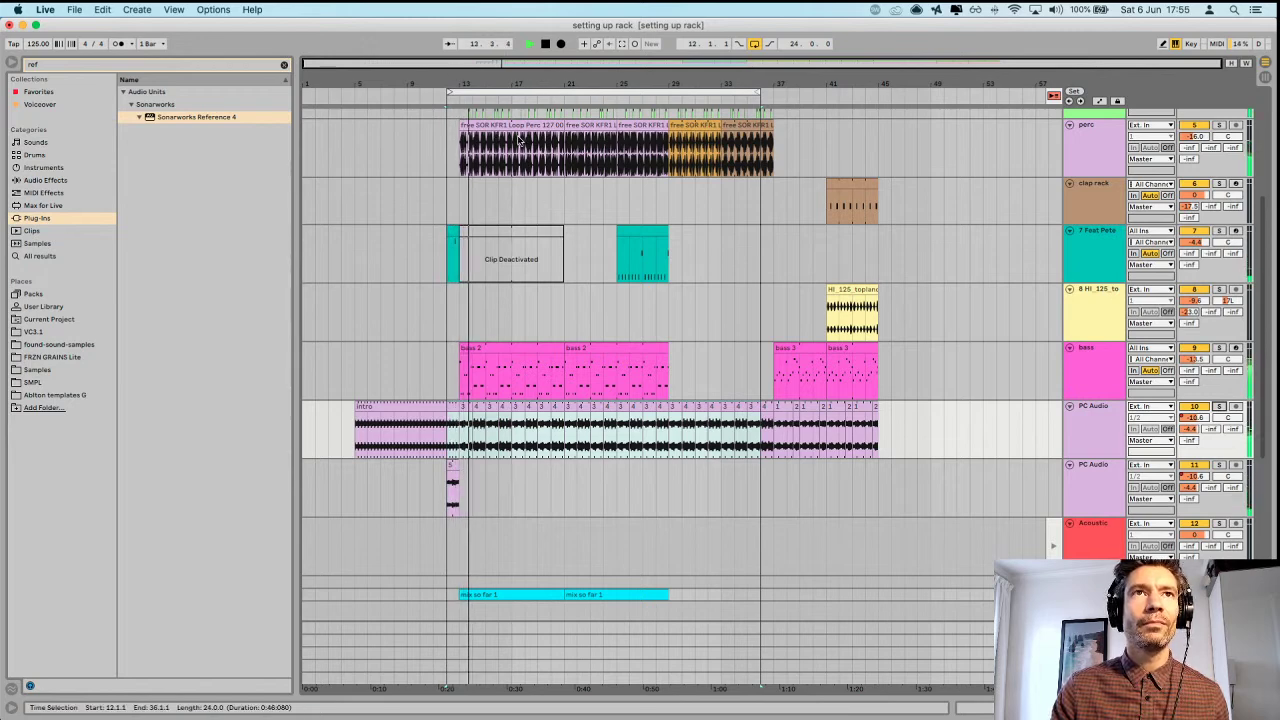
{"action": "double_click", "coordinate": [1075, 423]}
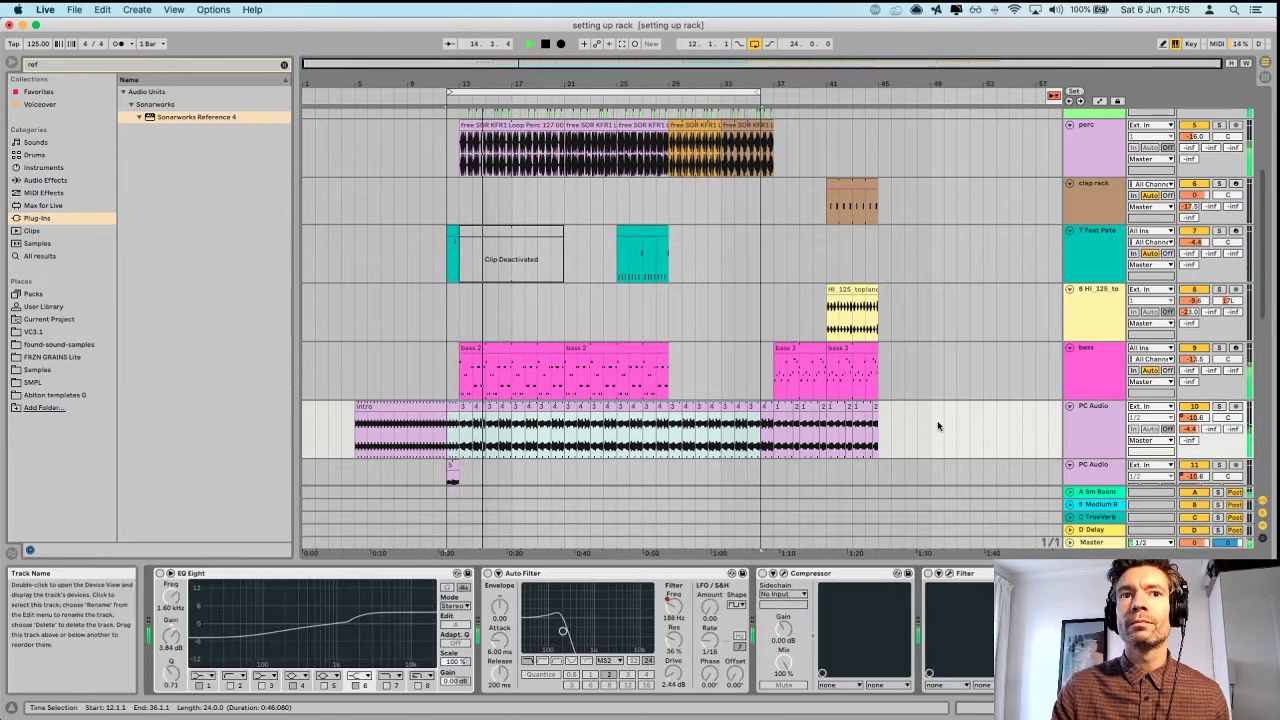
{"action": "left_click", "coordinate": [478, 574]}
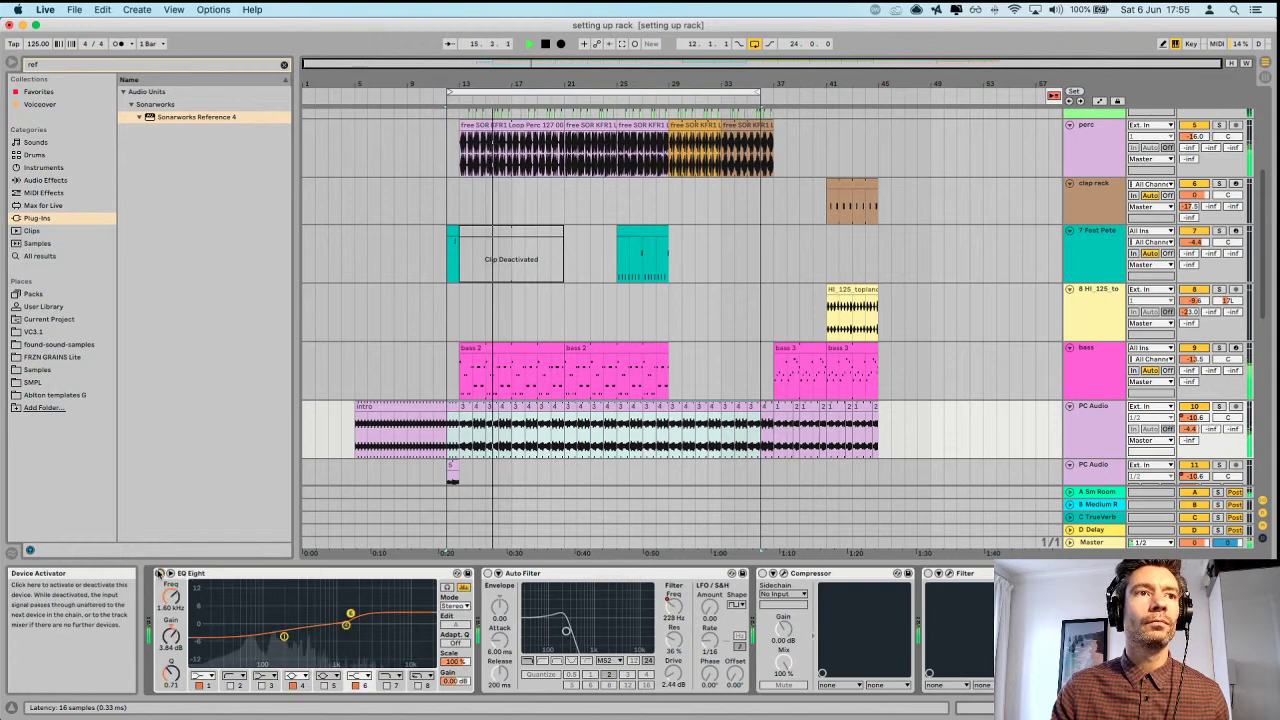
{"action": "left_click", "coordinate": [487, 574]}
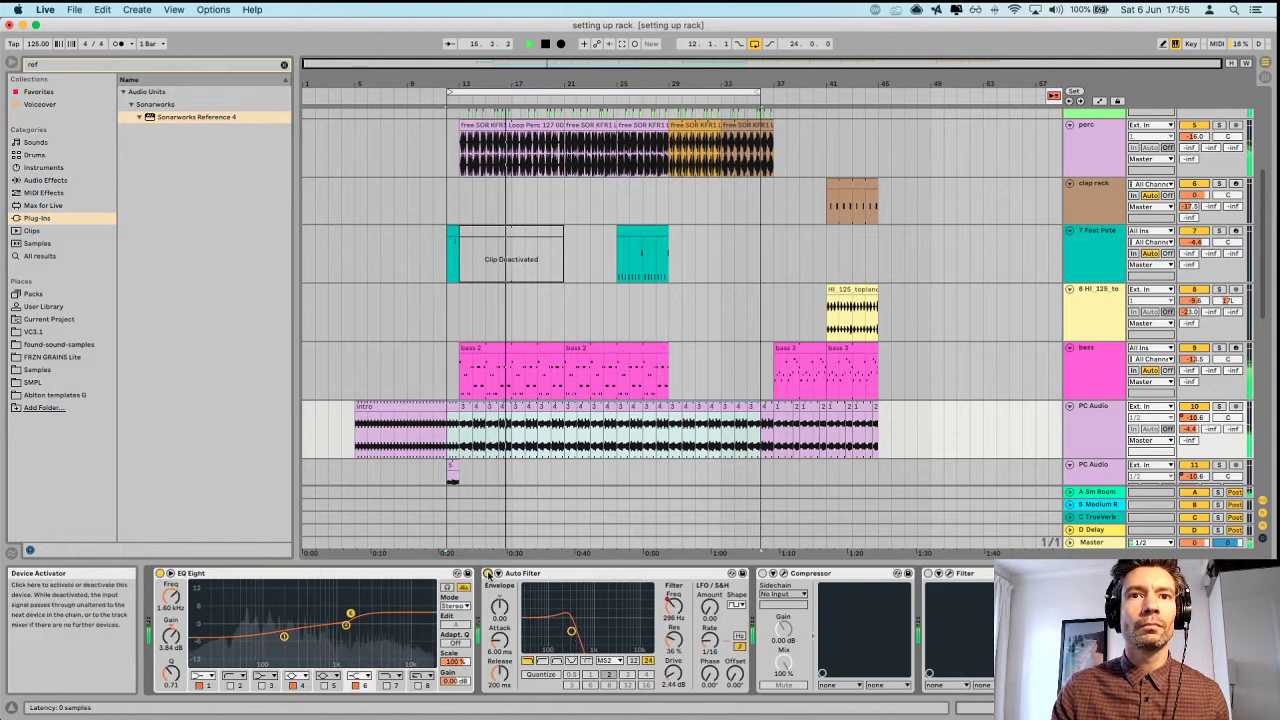
{"action": "left_click", "coordinate": [763, 573]}
{"action": "left_click", "coordinate": [796, 574]}
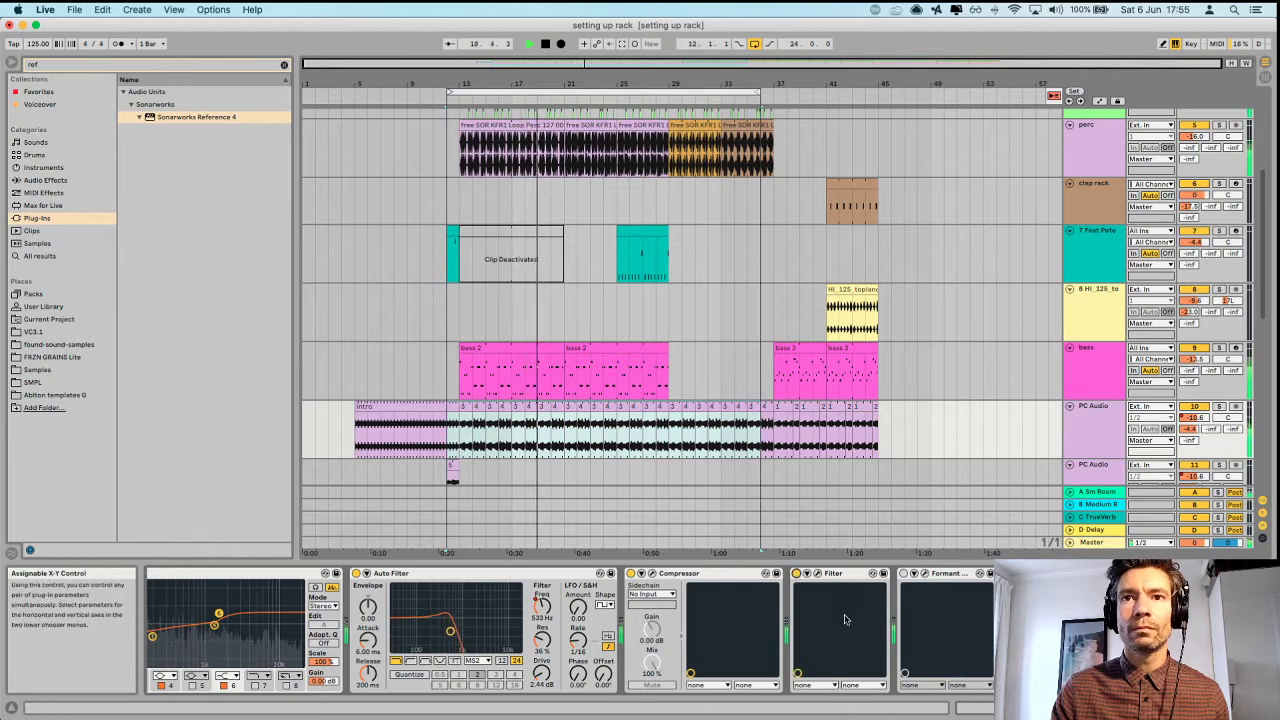
Delete the Formant device from track 10's chain and activate the Virtual T... device and the sidechain Compressor.
{"action": "scroll", "coordinate": [845, 620], "scroll_direction": "right", "scroll_amount": 5}
{"action": "left_click", "coordinate": [698, 575]}
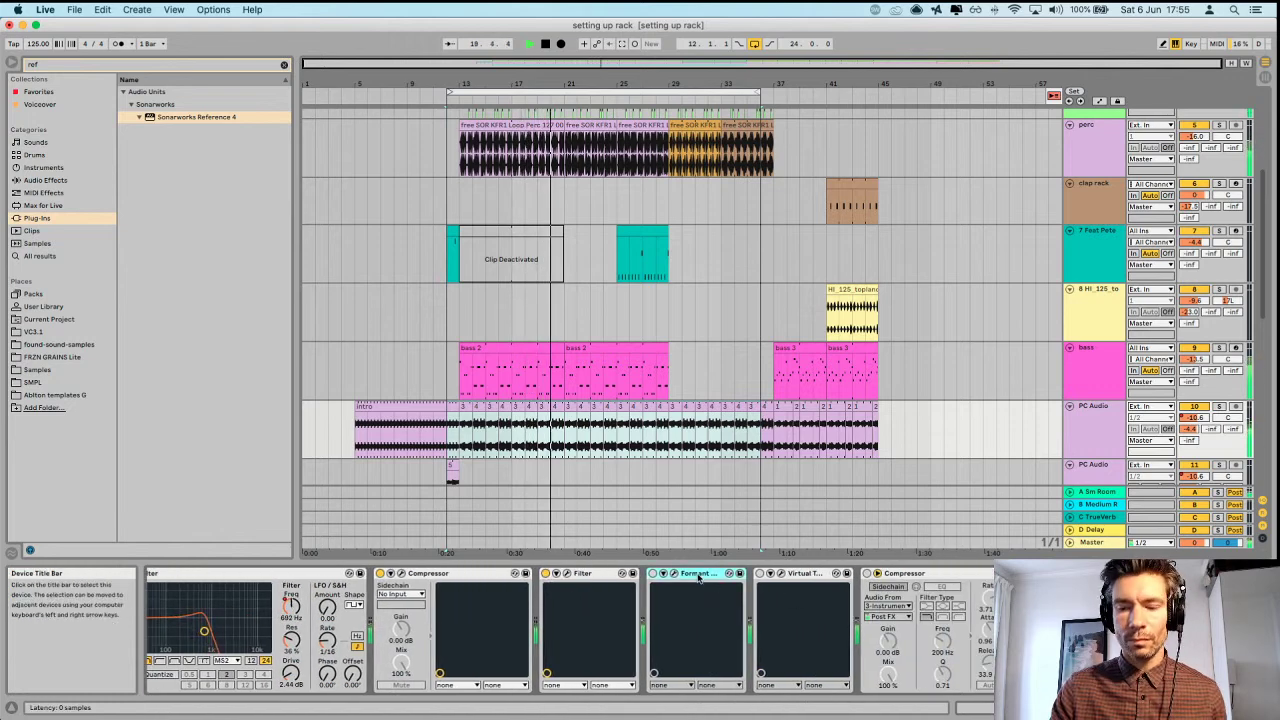
{"action": "key", "text": "Delete"}
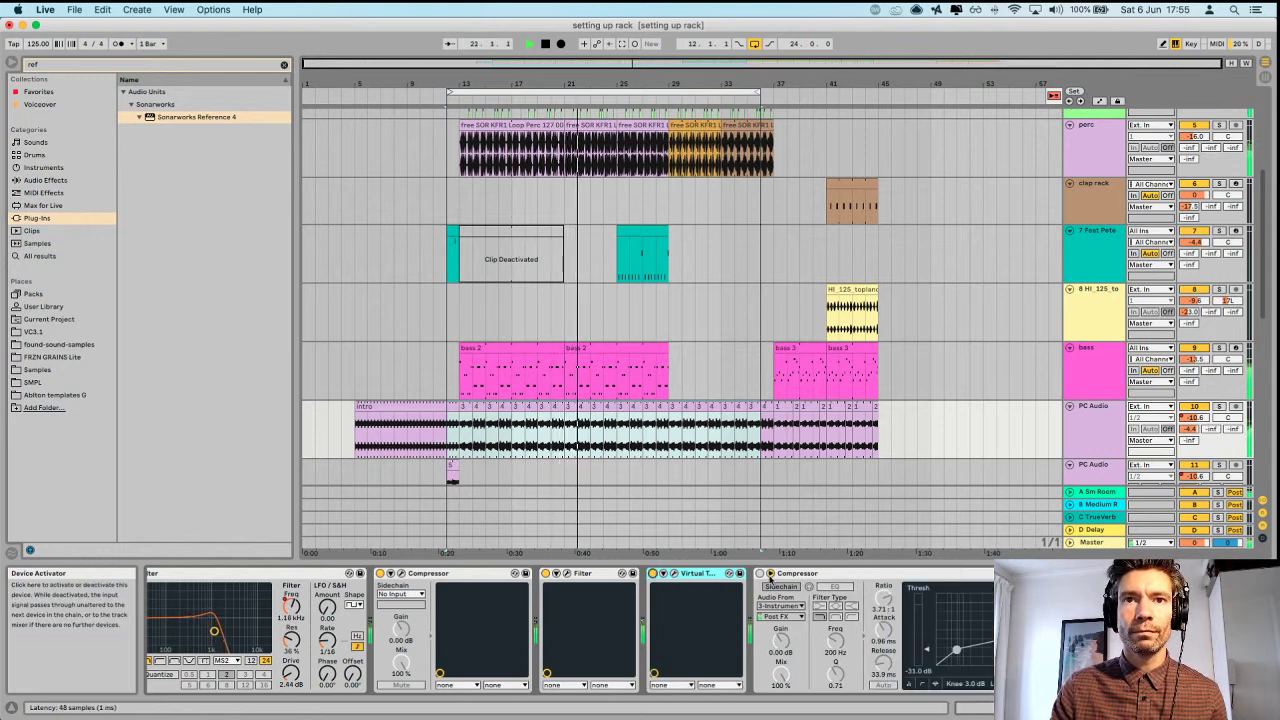
{"action": "left_click", "coordinate": [760, 573]}
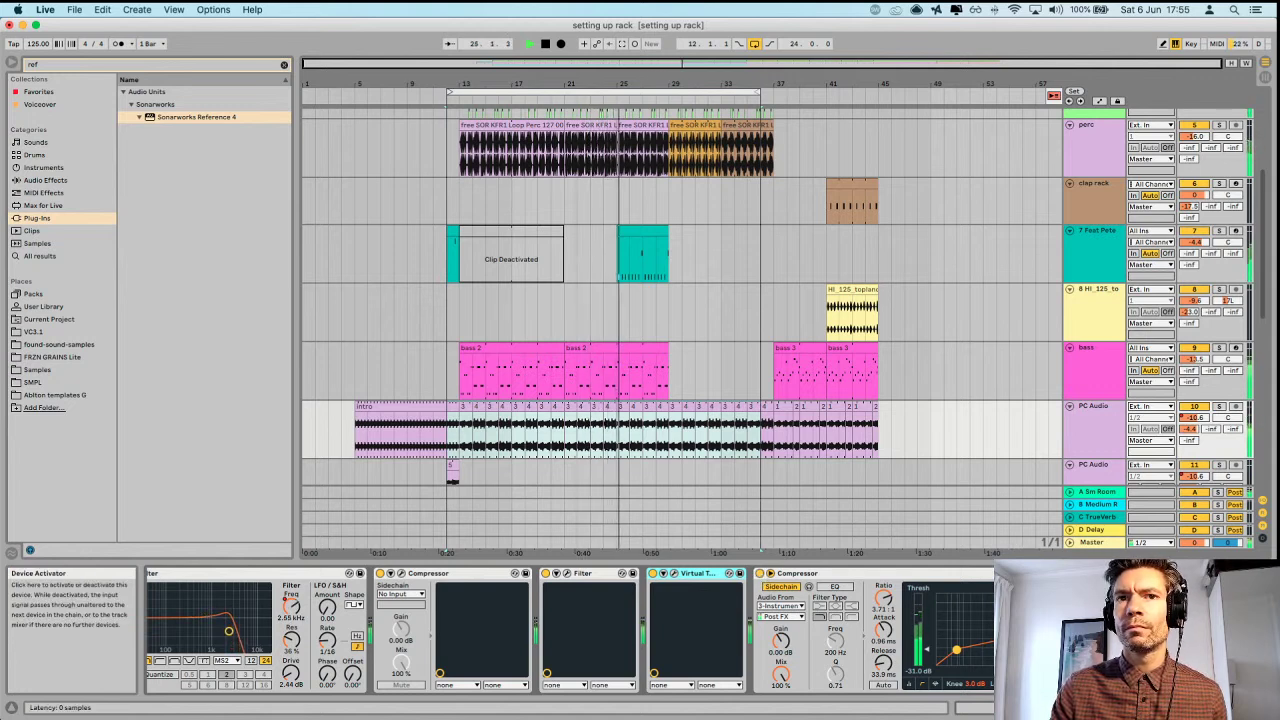
Add Virtual Mix Rack after the Virtual T... device in PC Audio track 10's chain and close its plug-in window.
{"action": "left_click", "coordinate": [672, 573]}
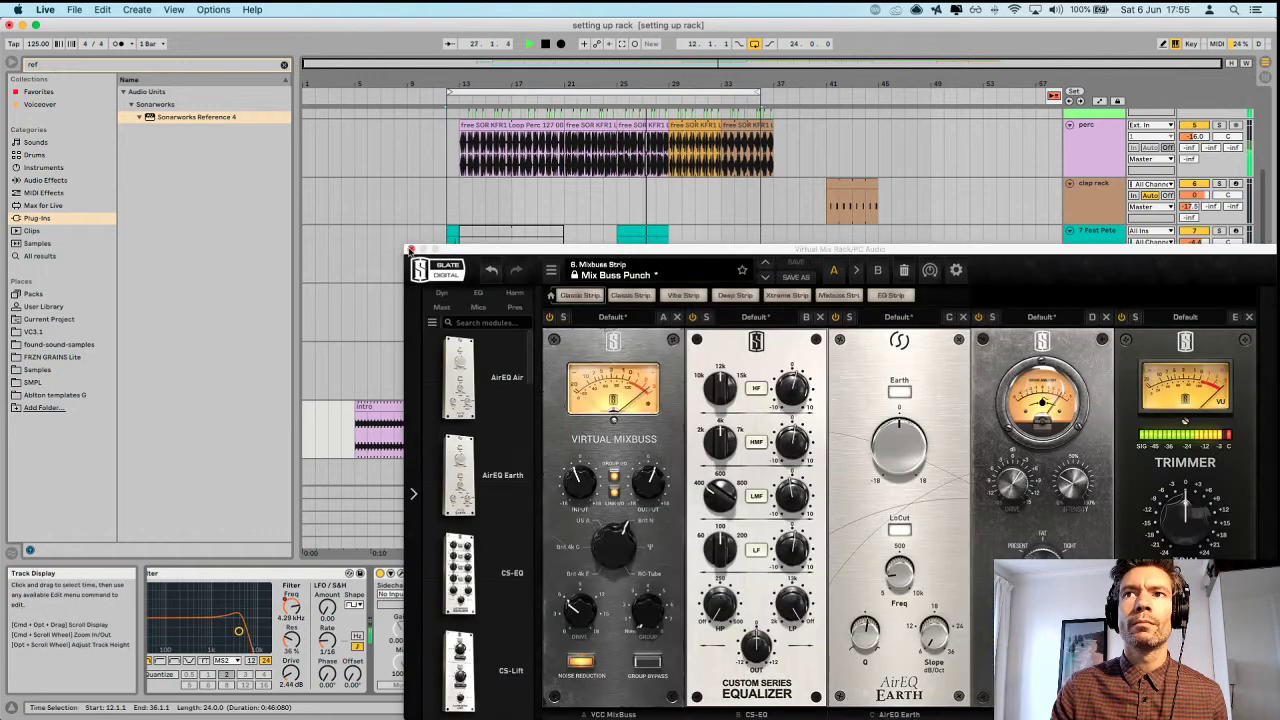
{"action": "left_click", "coordinate": [410, 249]}
{"action": "left_click", "coordinate": [802, 578]}
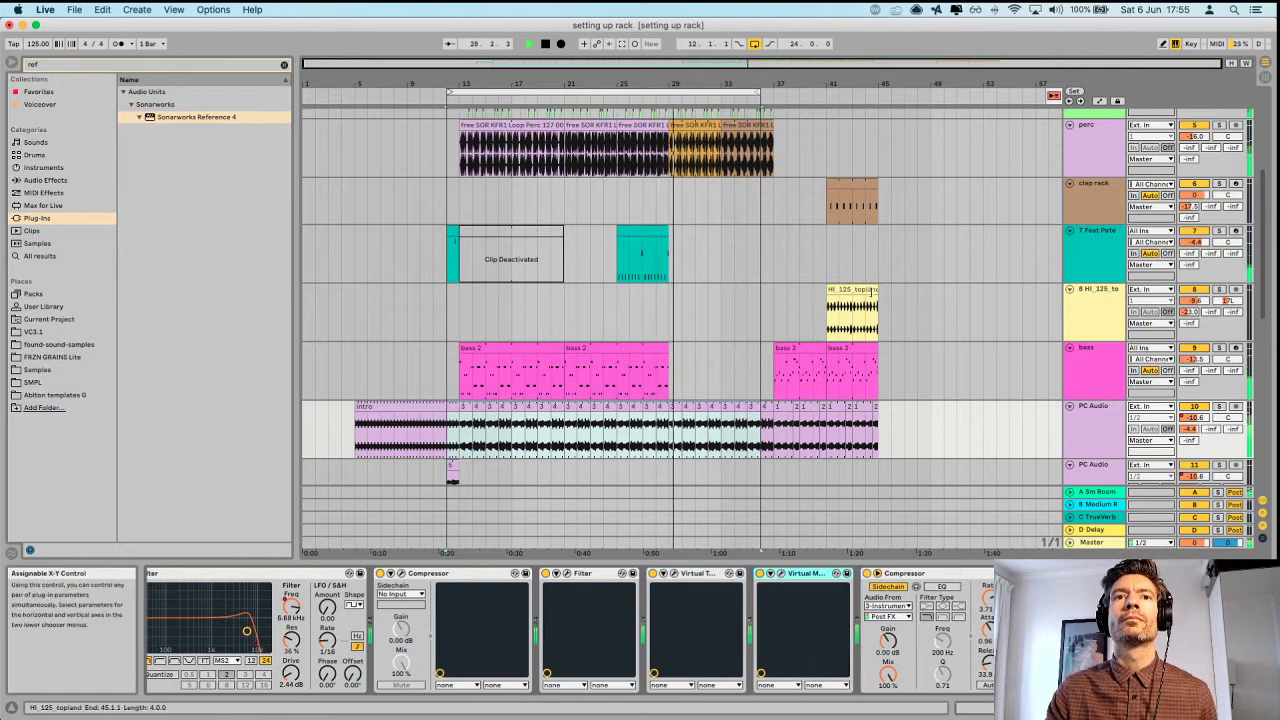
Set the arrangement loop to start at bar 29 and span 8 bars while playback continues.
{"action": "left_click_drag", "start_coordinate": [451, 99], "coordinate": [670, 93]}
{"action": "left_click_drag", "start_coordinate": [775, 93], "coordinate": [772, 93]}
{"action": "scroll", "coordinate": [831, 309], "scroll_direction": "up", "scroll_amount": 5}
{"action": "scroll", "coordinate": [827, 272], "scroll_direction": "down", "scroll_amount": 3}
{"action": "scroll", "coordinate": [827, 272], "scroll_direction": "up", "scroll_amount": 4}
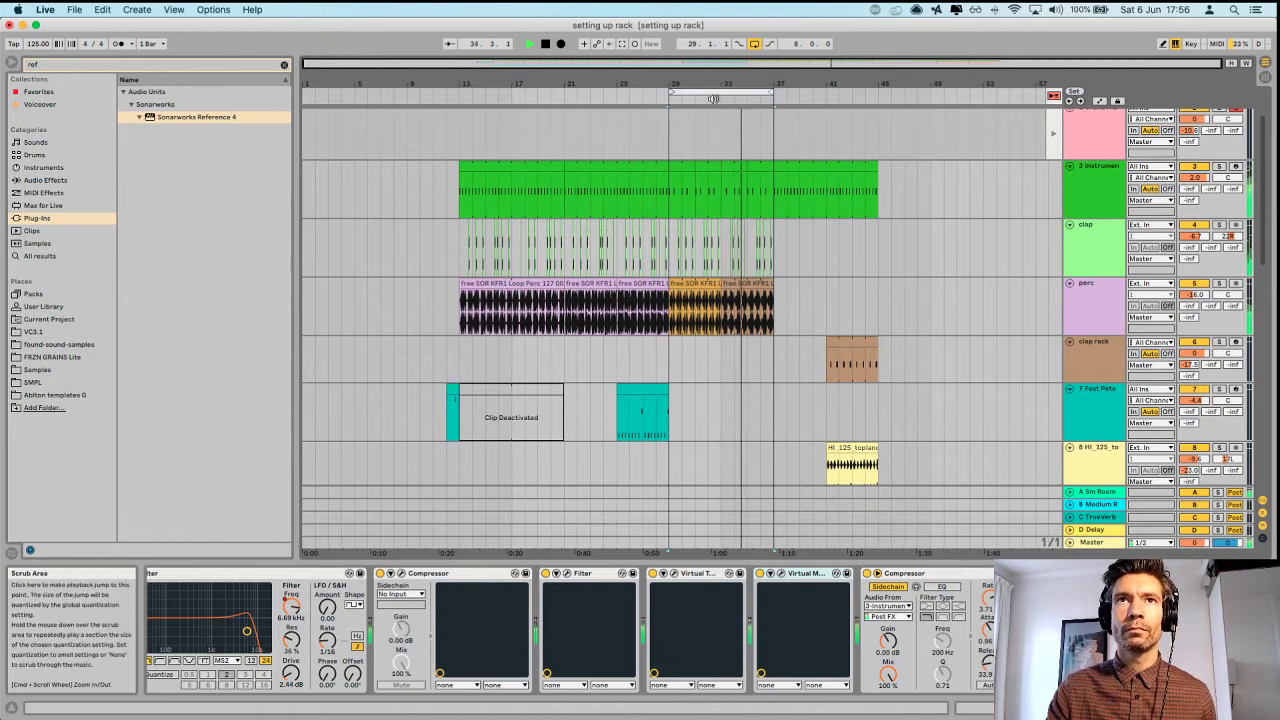
Move the 8-bar loop to start at bar 37, play it, and show the bass and PC Audio clips there.
{"action": "left_click_drag", "start_coordinate": [716, 90], "coordinate": [823, 103]}
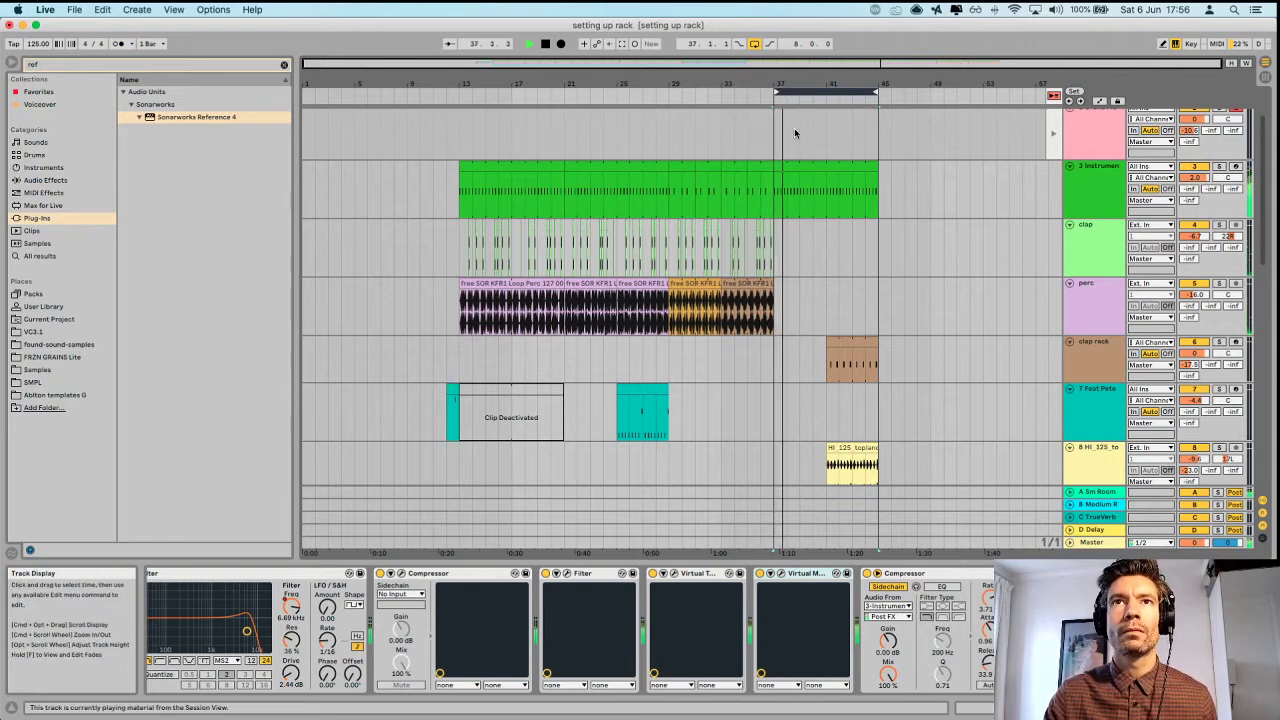
{"action": "left_click_drag", "start_coordinate": [809, 84], "coordinate": [622, 139]}
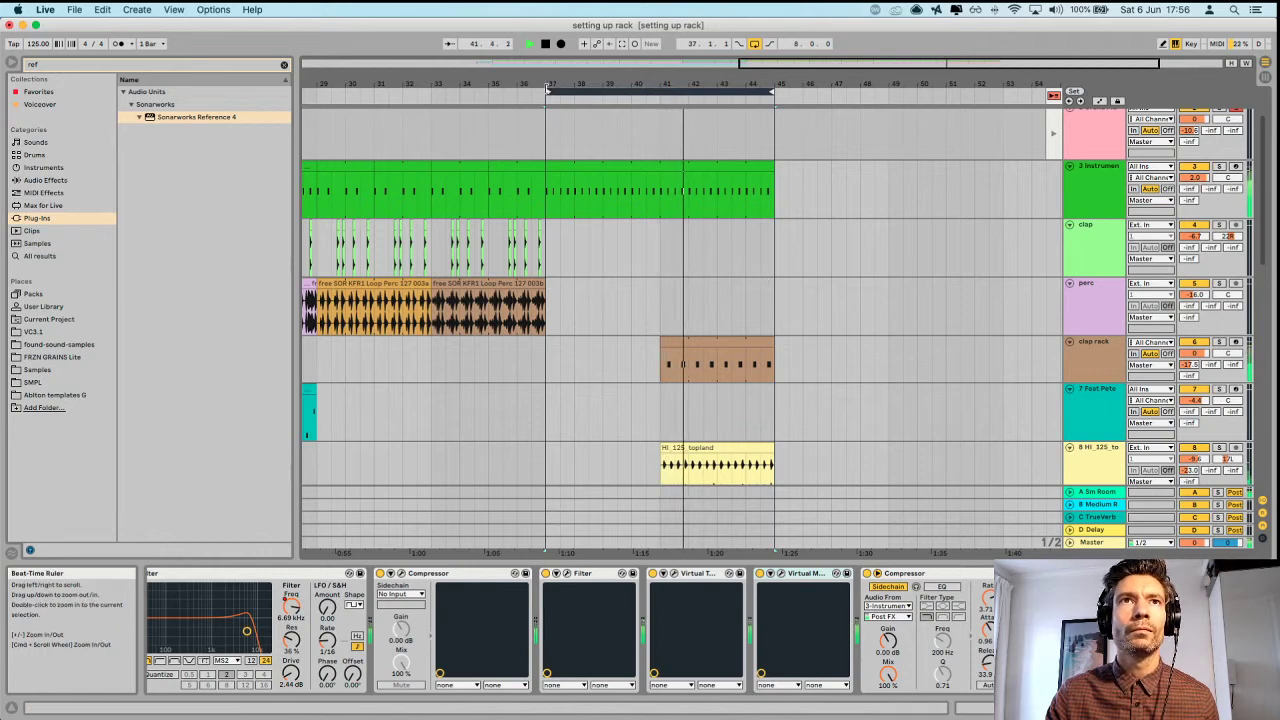
{"action": "scroll", "coordinate": [937, 257], "scroll_direction": "down", "scroll_amount": 5}
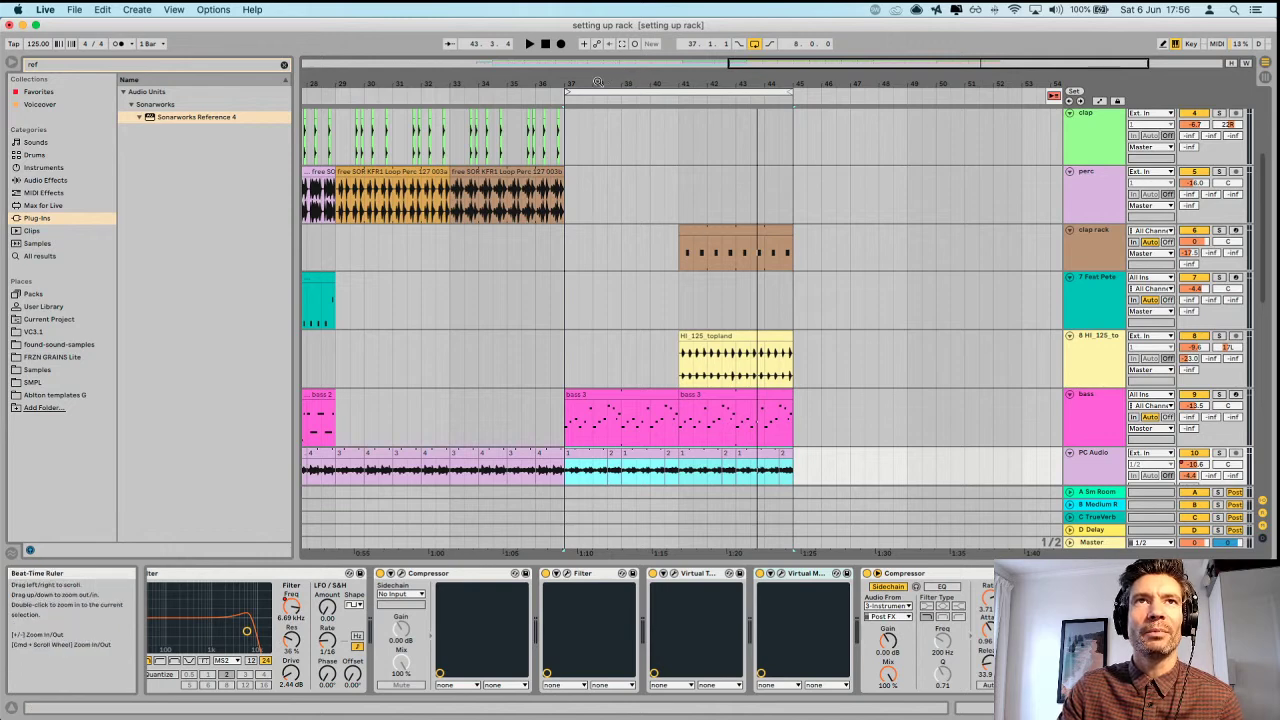
Return the arrangement loop to bar 29 with a length of 8 bars and play it briefly.
{"action": "left_click_drag", "start_coordinate": [632, 82], "coordinate": [640, 60]}
{"action": "left_click_drag", "start_coordinate": [775, 91], "coordinate": [673, 168]}
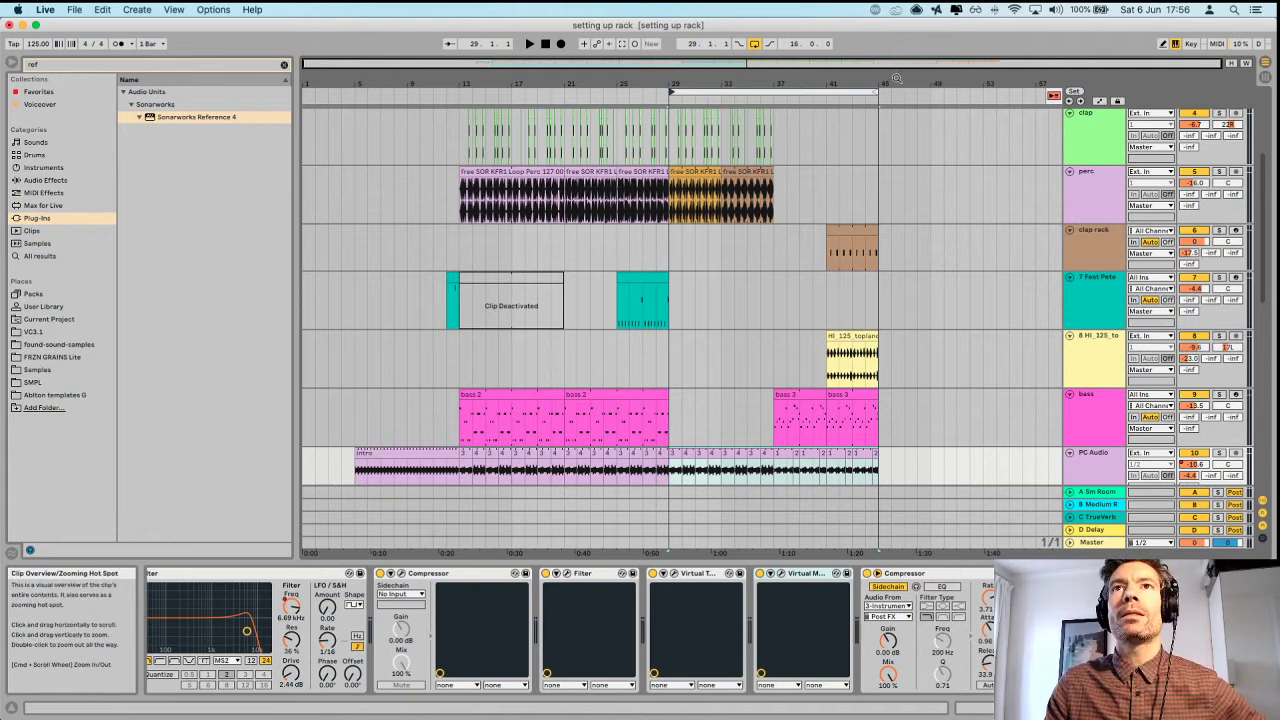
{"action": "left_click_drag", "start_coordinate": [878, 125], "coordinate": [773, 126]}
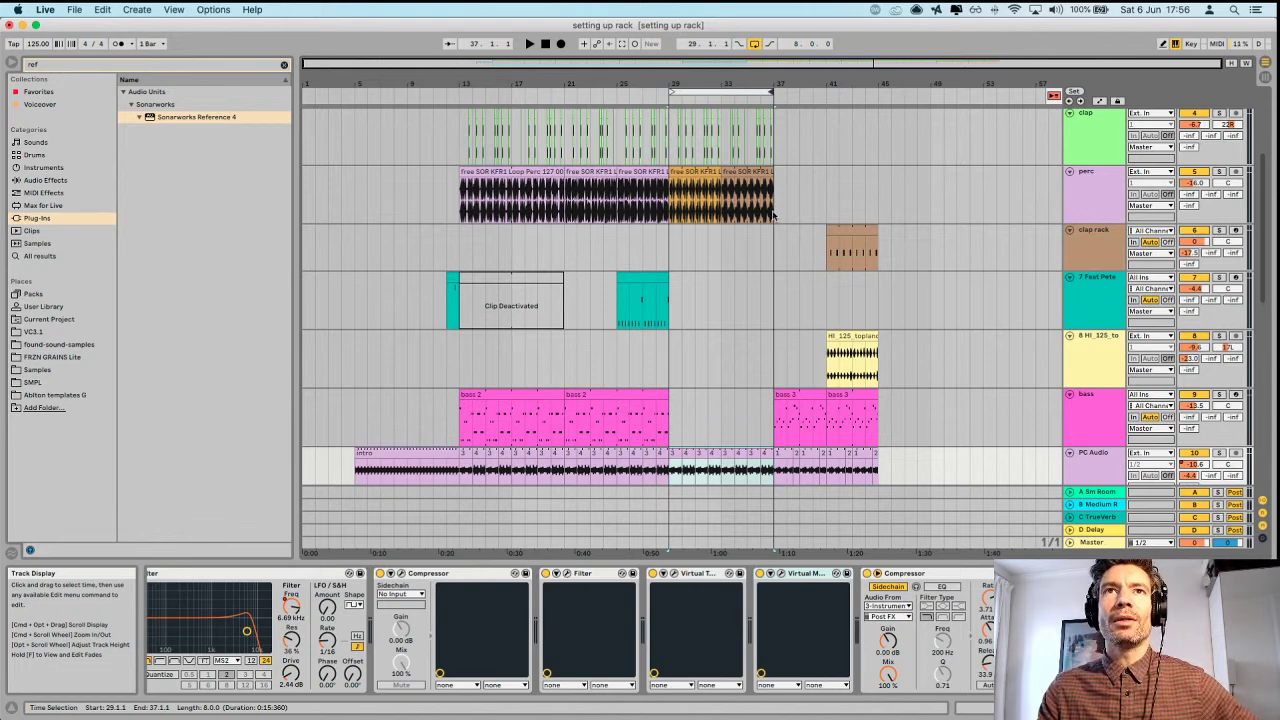
{"action": "scroll", "coordinate": [775, 217], "scroll_direction": "up", "scroll_amount": 3}
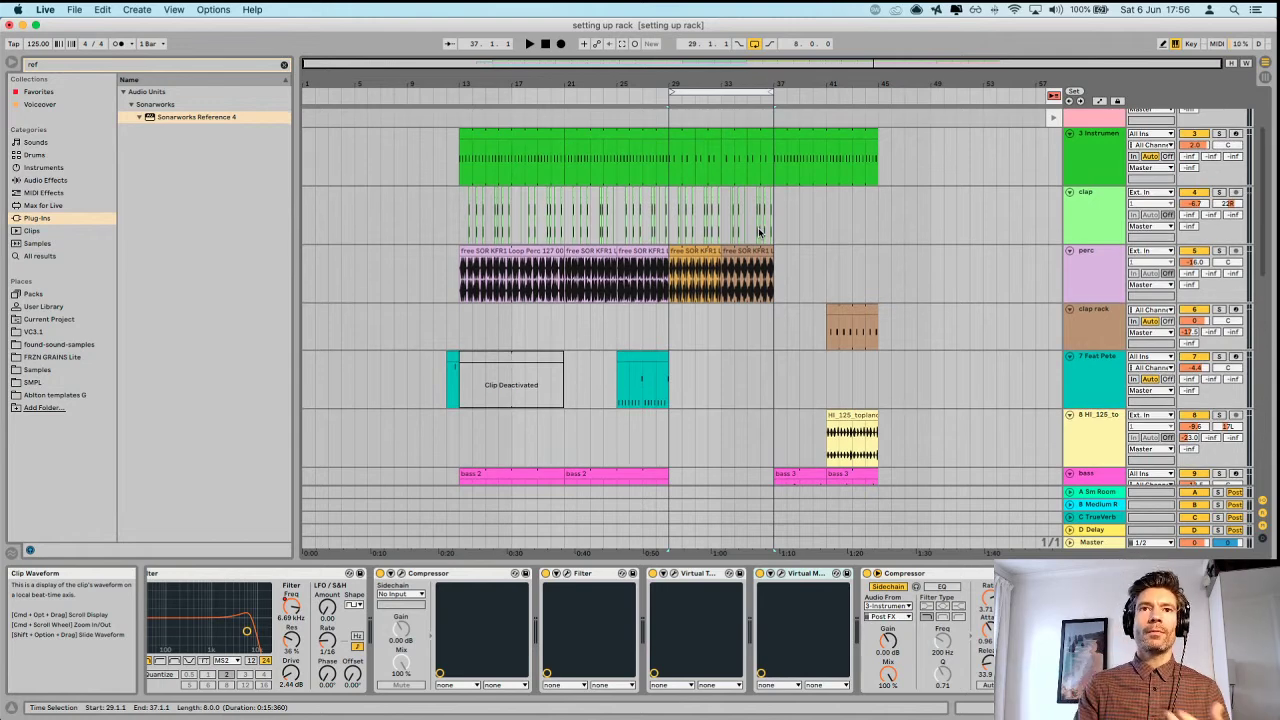
{"action": "key", "text": "space"}
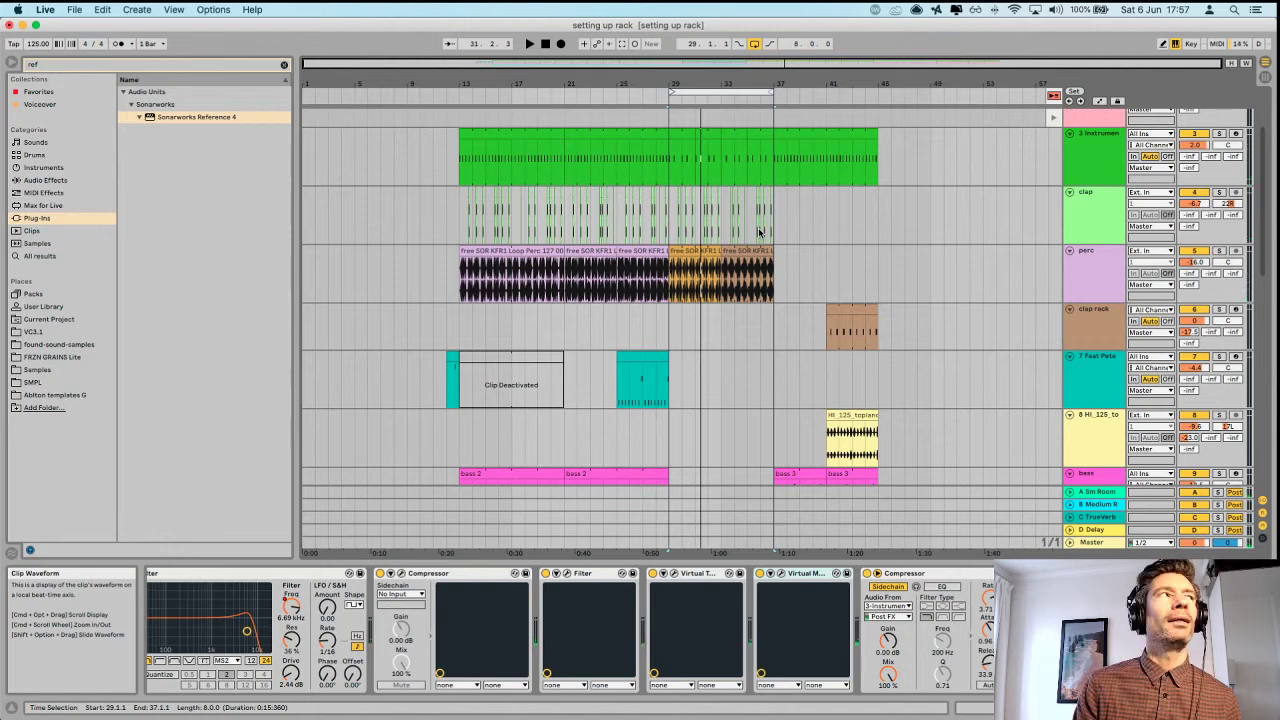
Select the track 3 clip at bar 31, move the 8-bar loop to start at bar 21, and play it through.
{"action": "scroll", "coordinate": [762, 234], "scroll_direction": "up", "scroll_amount": 2}
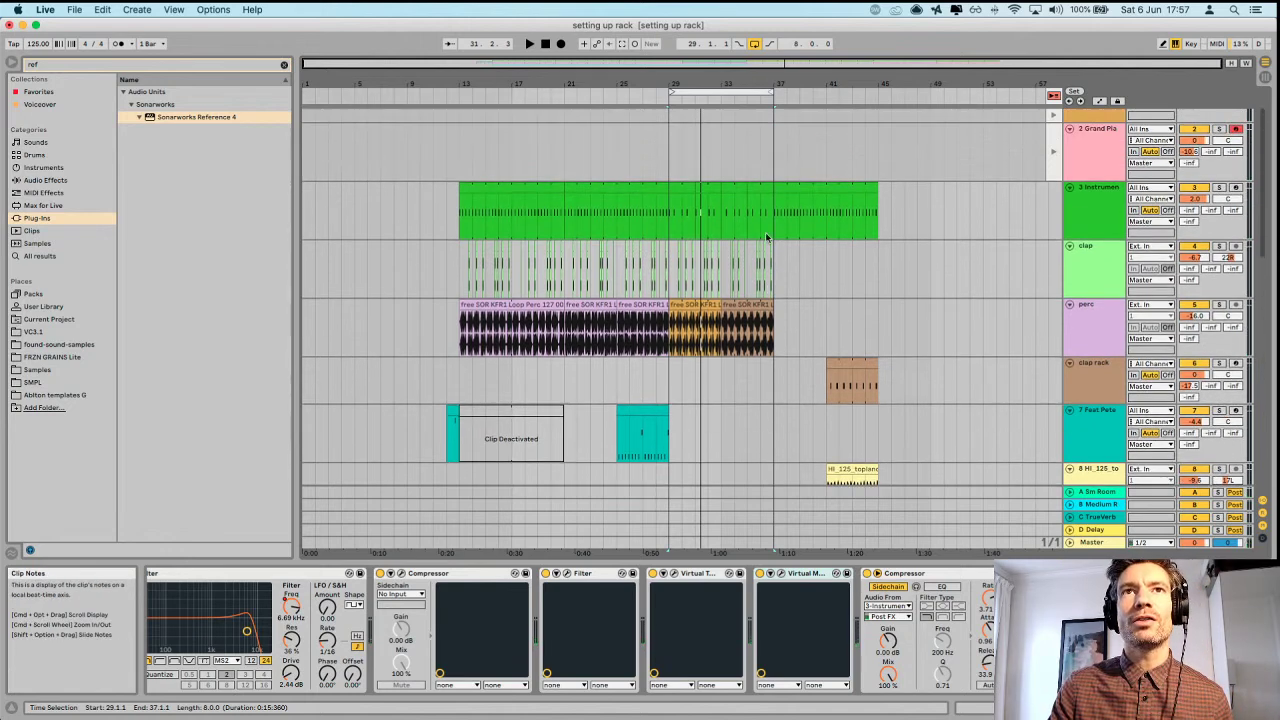
{"action": "left_click", "coordinate": [697, 200]}
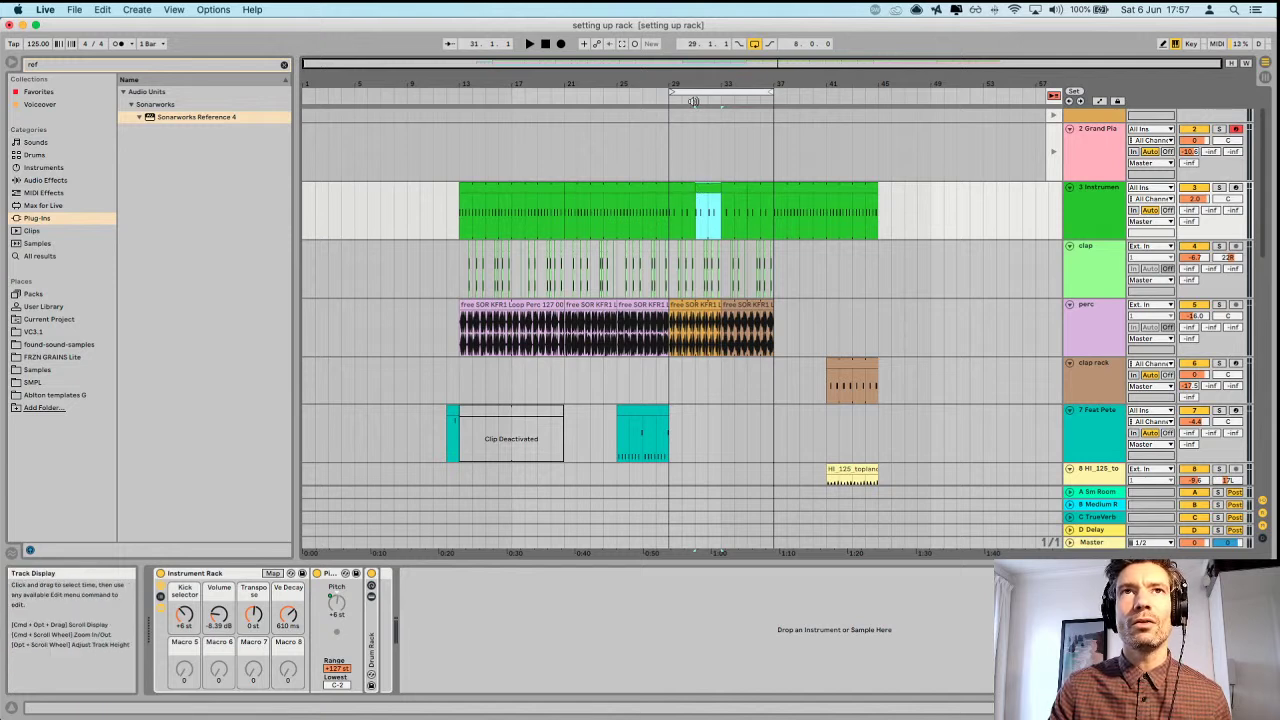
{"action": "left_click_drag", "start_coordinate": [685, 91], "coordinate": [587, 105]}
{"action": "key", "text": "space"}
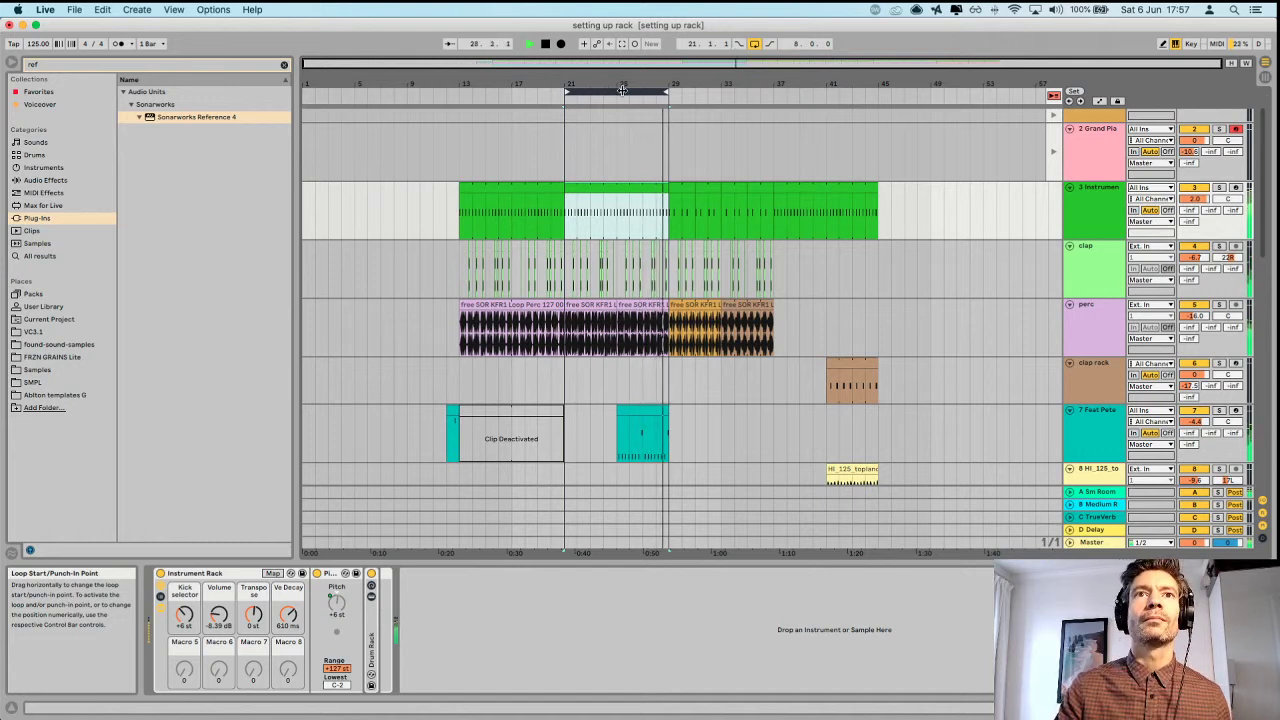
{"action": "key", "text": "space"}
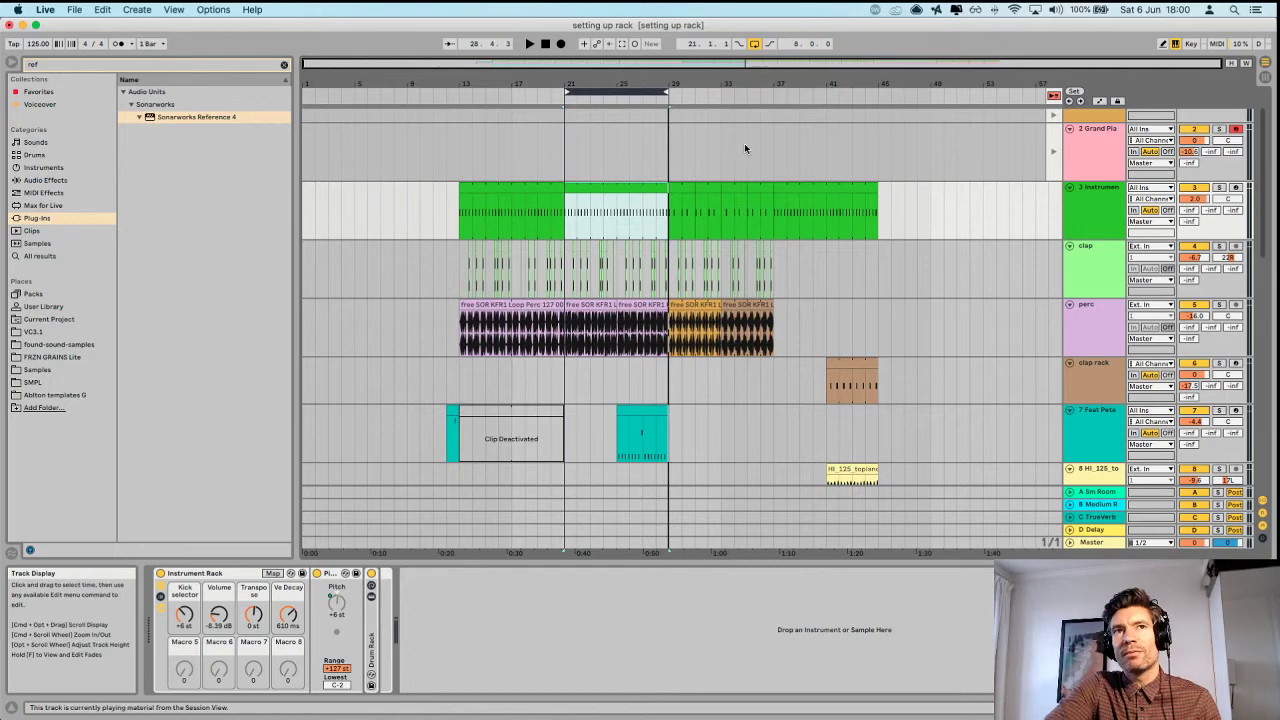
Restart playback from bar 21 and extend the loop end to bar 37 for a 16-bar loop.
{"action": "left_click_drag", "start_coordinate": [605, 77], "coordinate": [588, 100]}
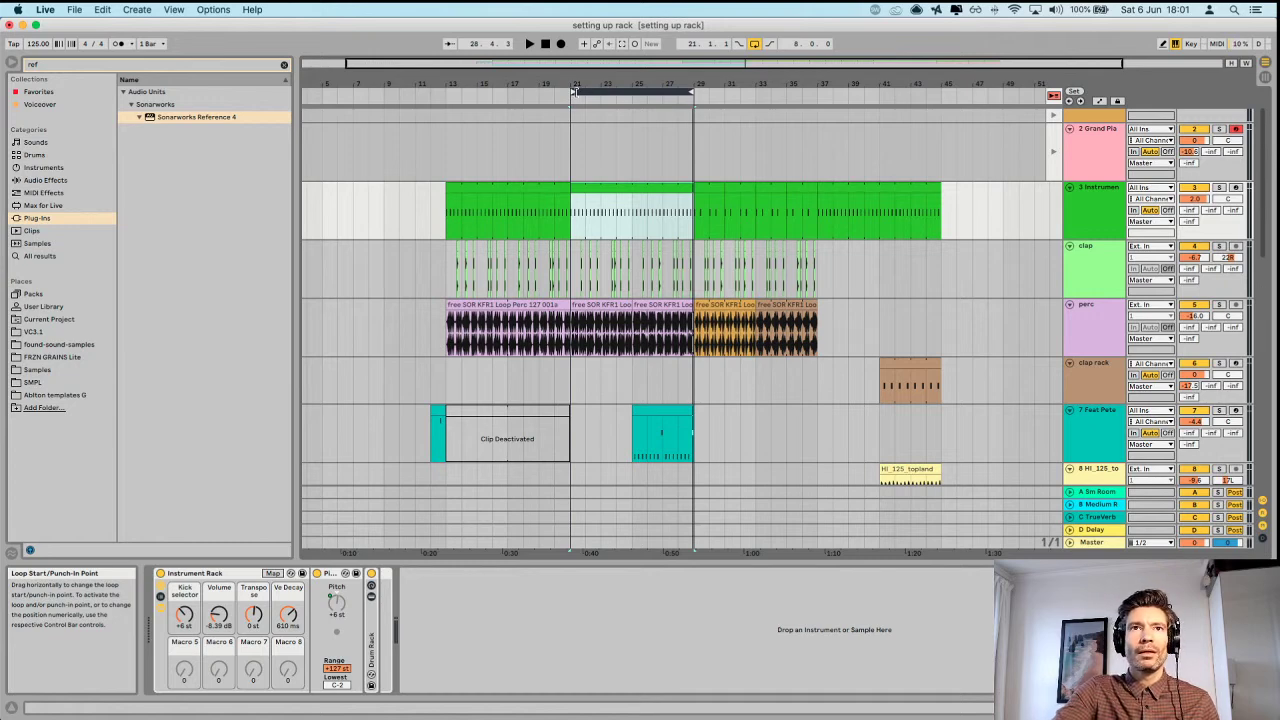
{"action": "scroll", "coordinate": [655, 230], "scroll_direction": "up", "scroll_amount": 2}
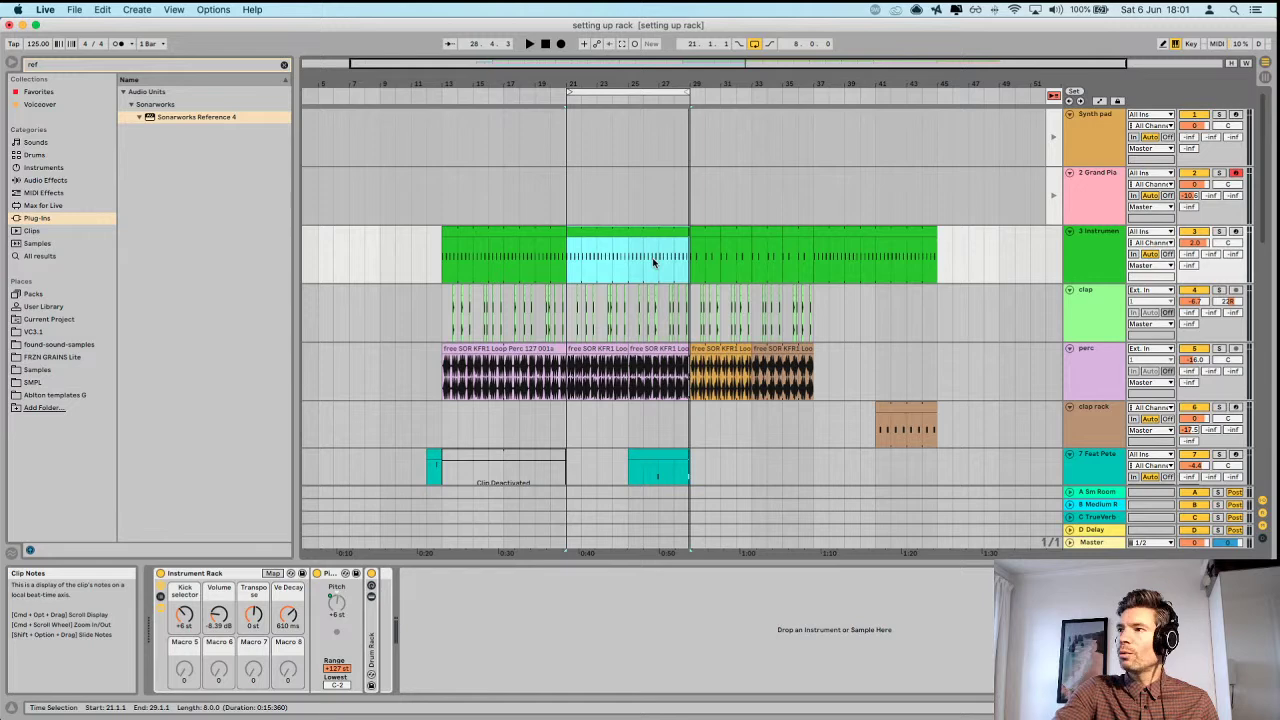
{"action": "scroll", "coordinate": [653, 262], "scroll_direction": "down", "scroll_amount": 3}
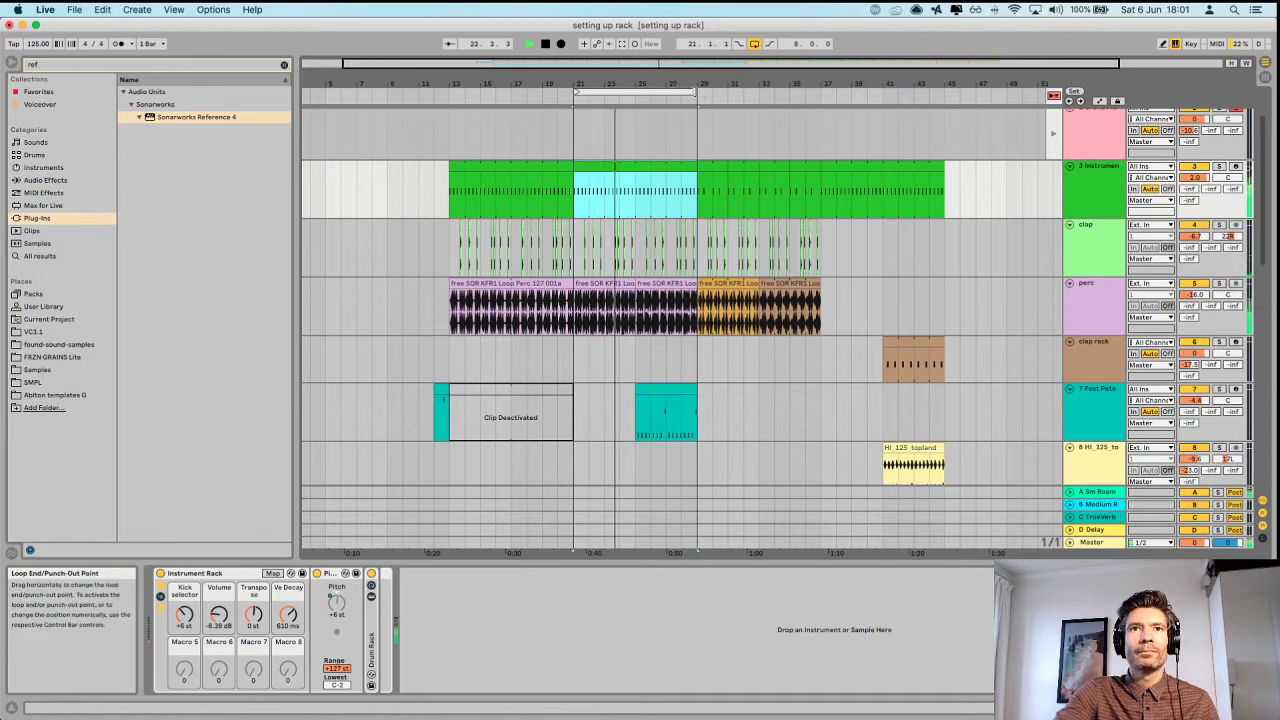
{"action": "left_click_drag", "start_coordinate": [693, 91], "coordinate": [776, 117]}
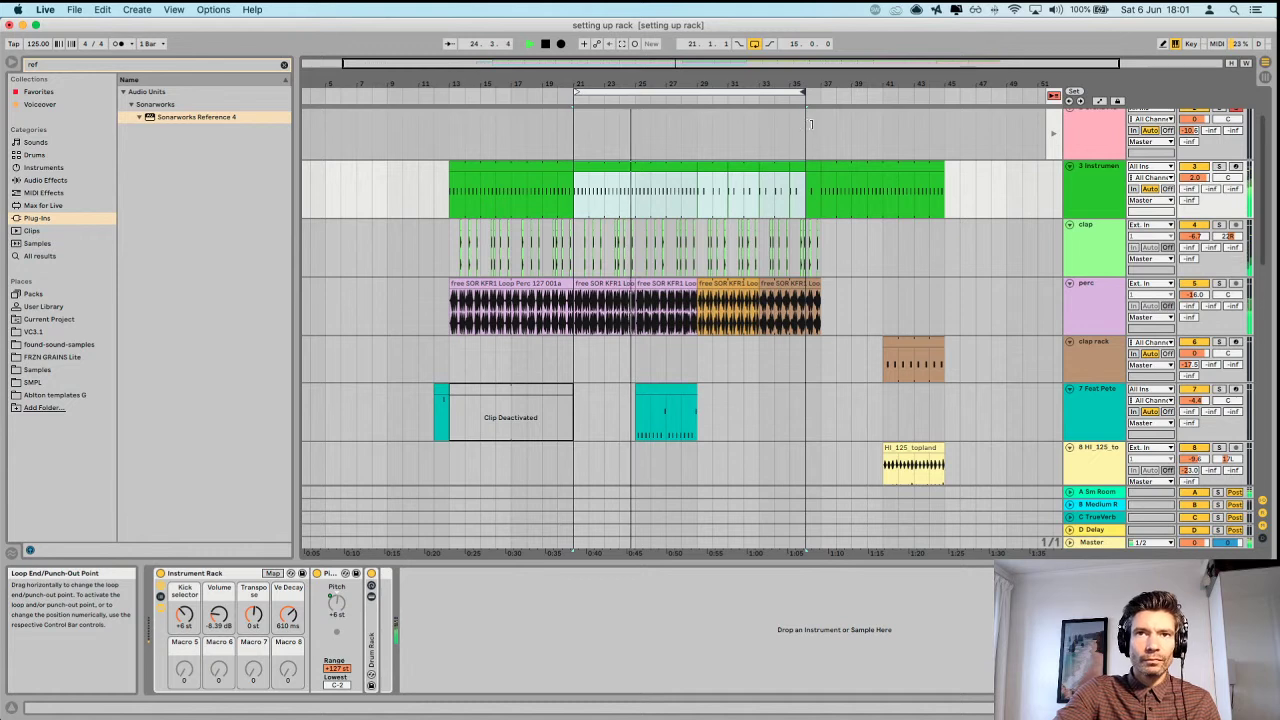
{"action": "left_click_drag", "start_coordinate": [803, 92], "coordinate": [819, 92]}
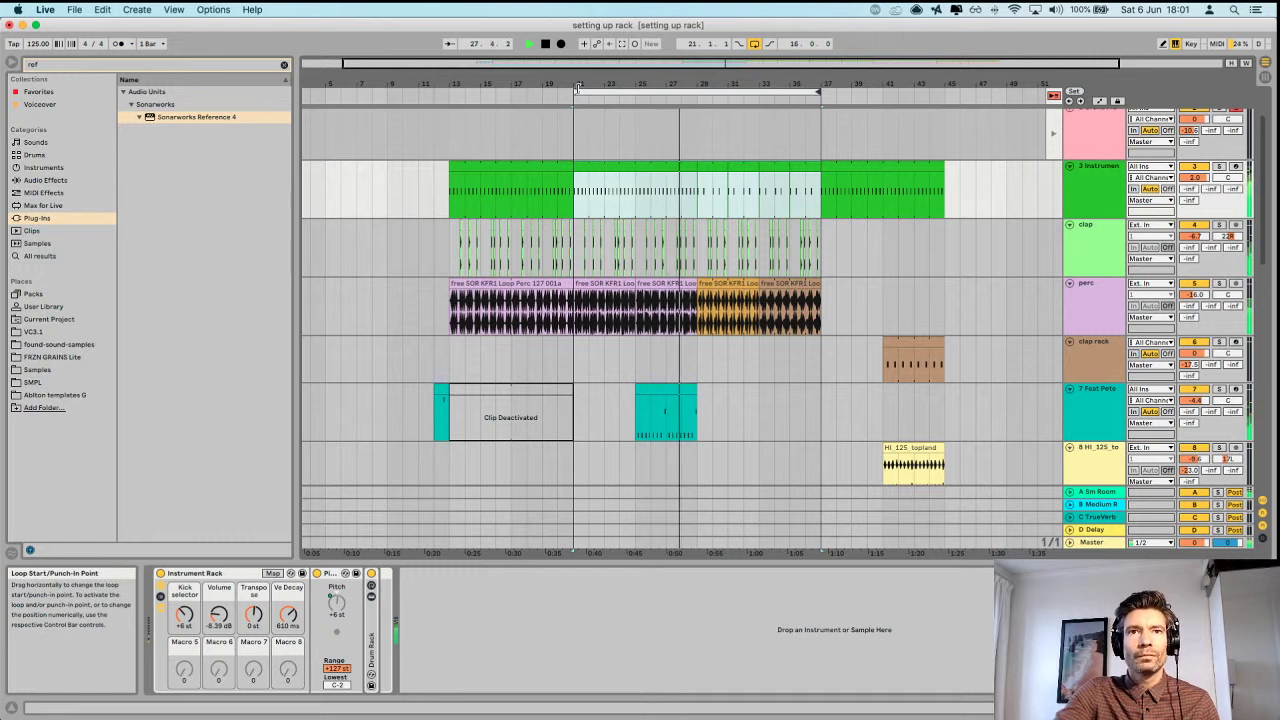
Resize the arrangement loop to 10 bars and move it to start at bar 15.
{"action": "left_click_drag", "start_coordinate": [577, 88], "coordinate": [699, 88]}
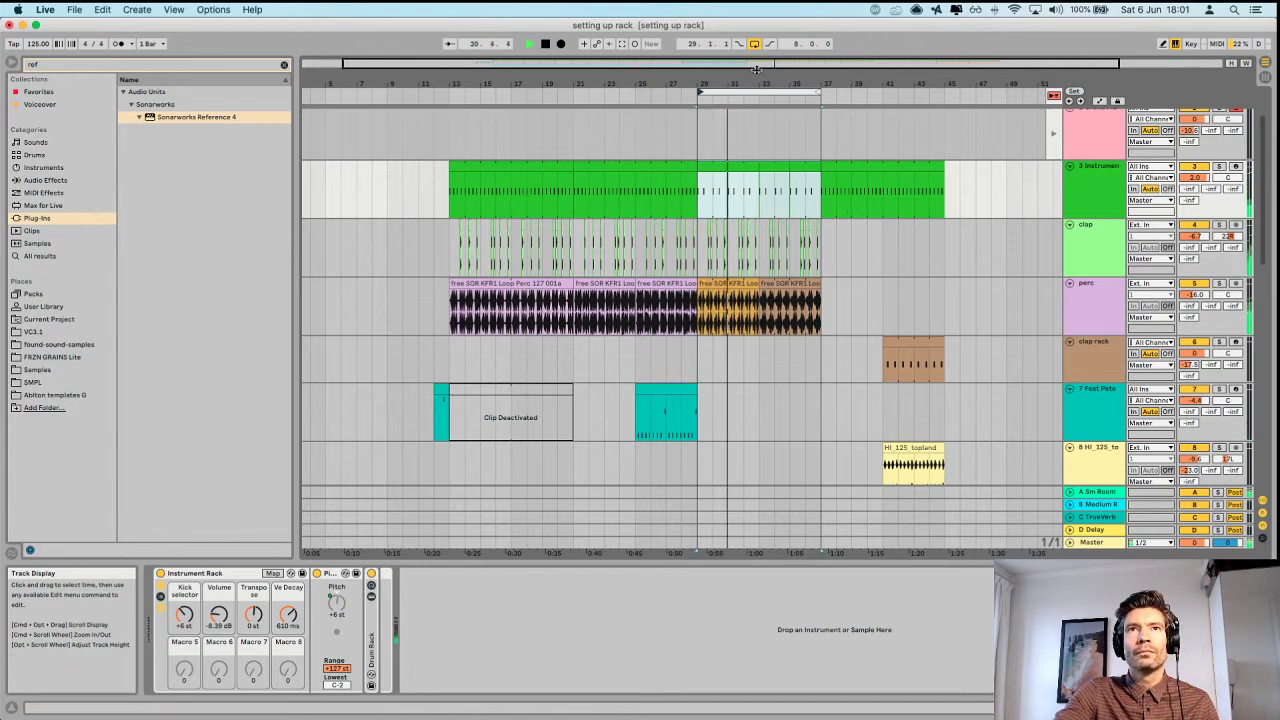
{"action": "left_click_drag", "start_coordinate": [766, 86], "coordinate": [629, 98]}
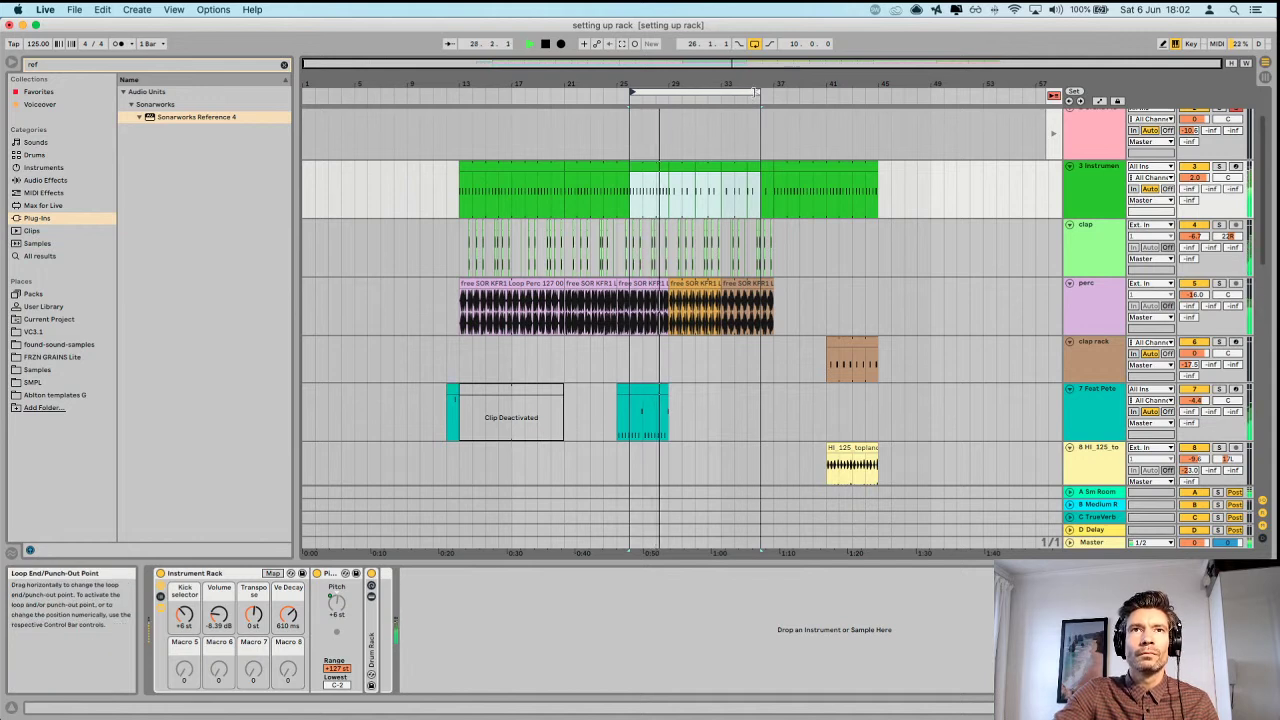
{"action": "left_click_drag", "start_coordinate": [709, 92], "coordinate": [566, 113]}
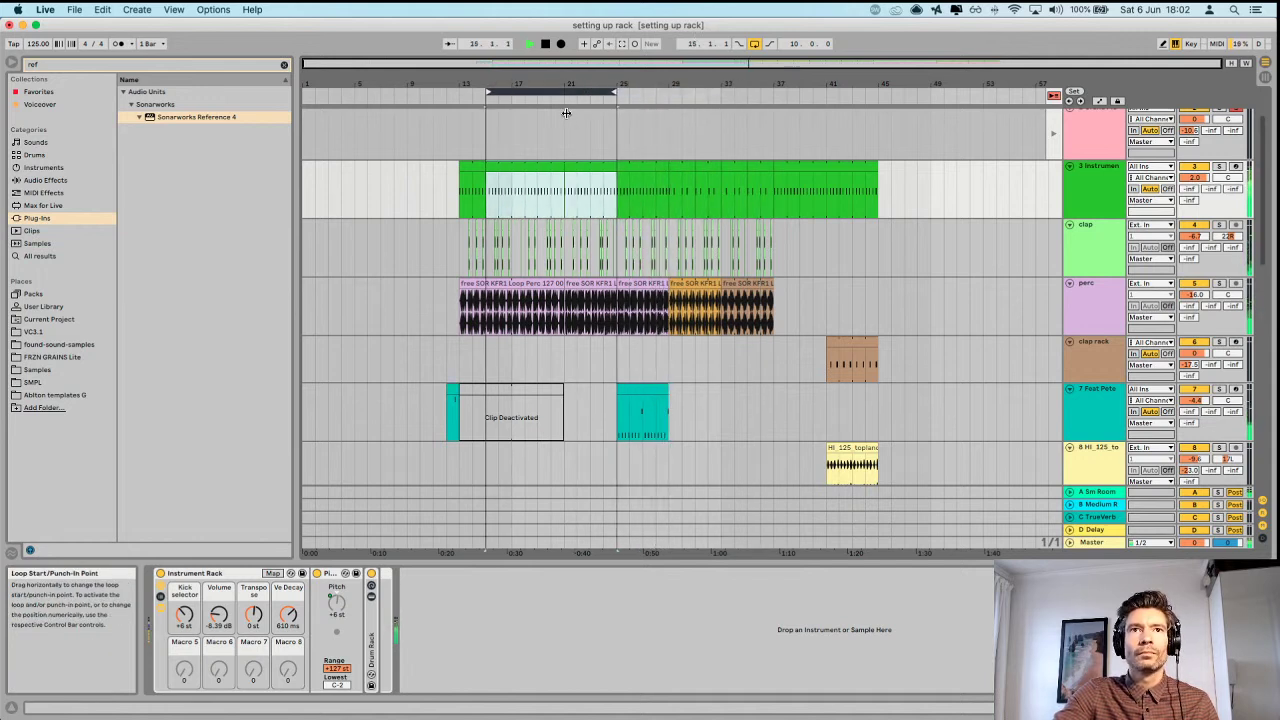
Solo bass track 9, listen to it on its own within the loop, and stop playback.
{"action": "scroll", "coordinate": [1040, 279], "scroll_direction": "up", "scroll_amount": 2}
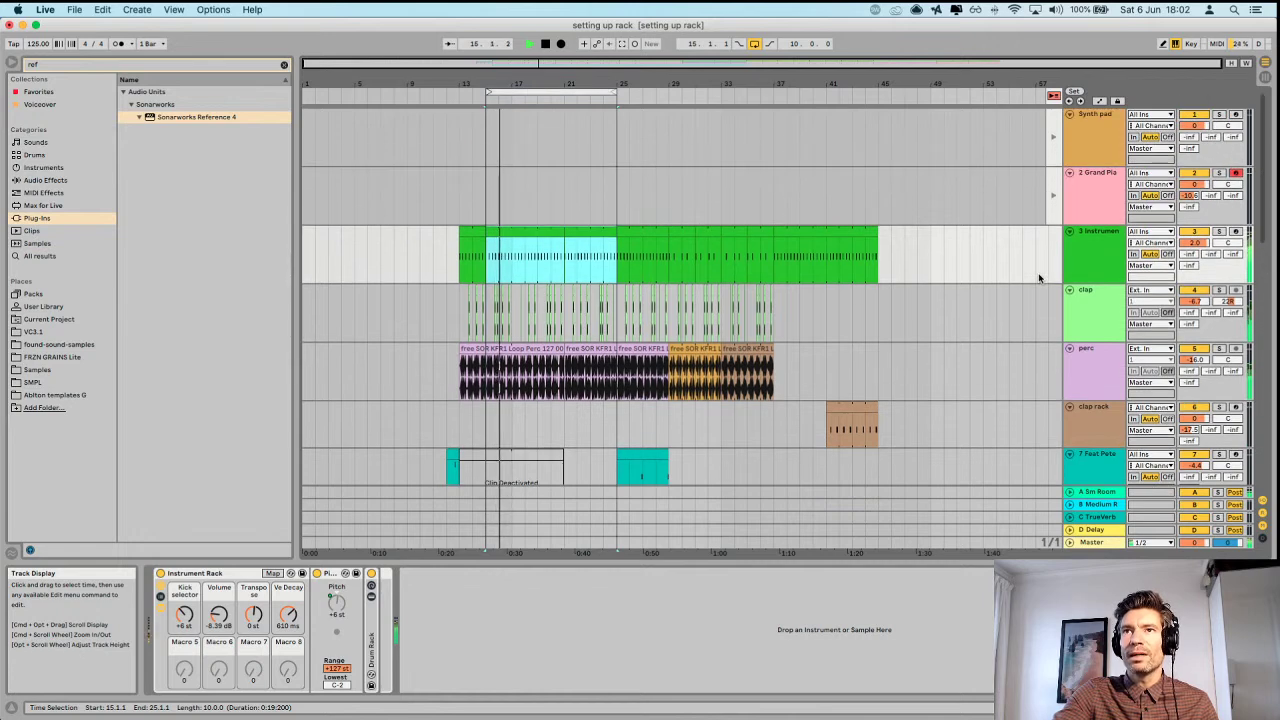
{"action": "scroll", "coordinate": [1027, 296], "scroll_direction": "down", "scroll_amount": 8}
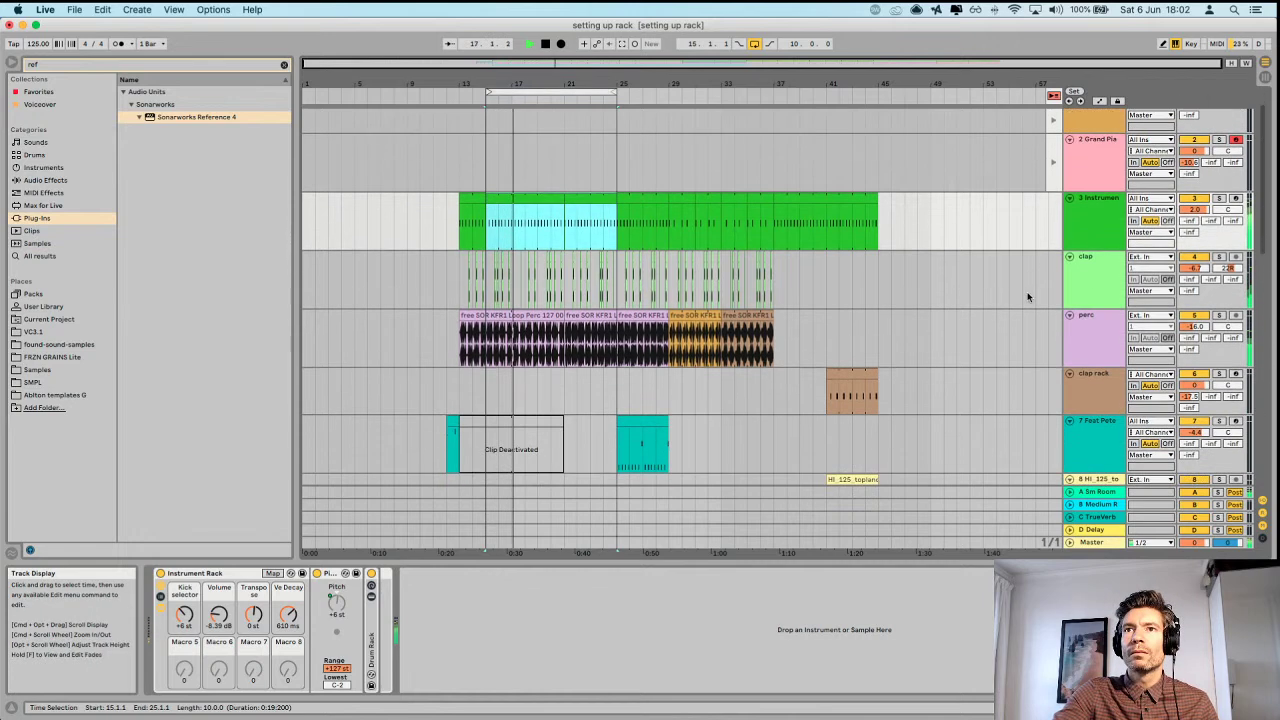
{"action": "scroll", "coordinate": [1027, 296], "scroll_direction": "down", "scroll_amount": 3}
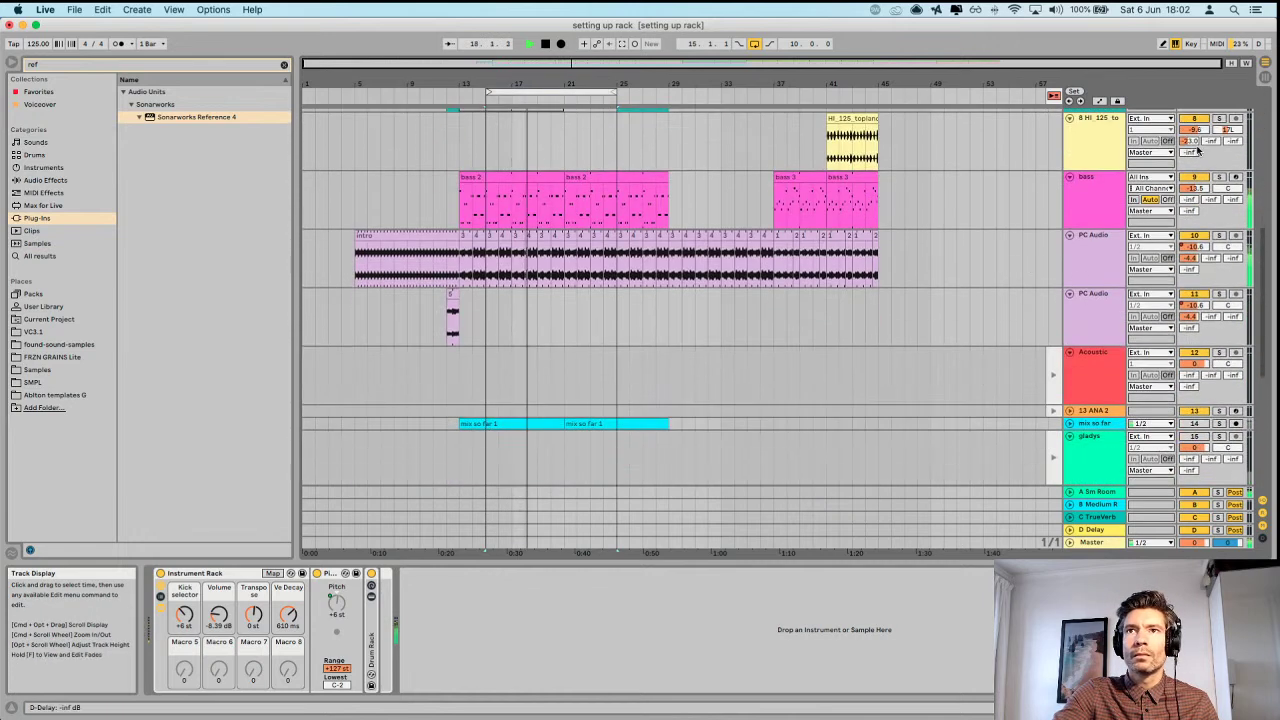
{"action": "left_click", "coordinate": [1219, 177]}
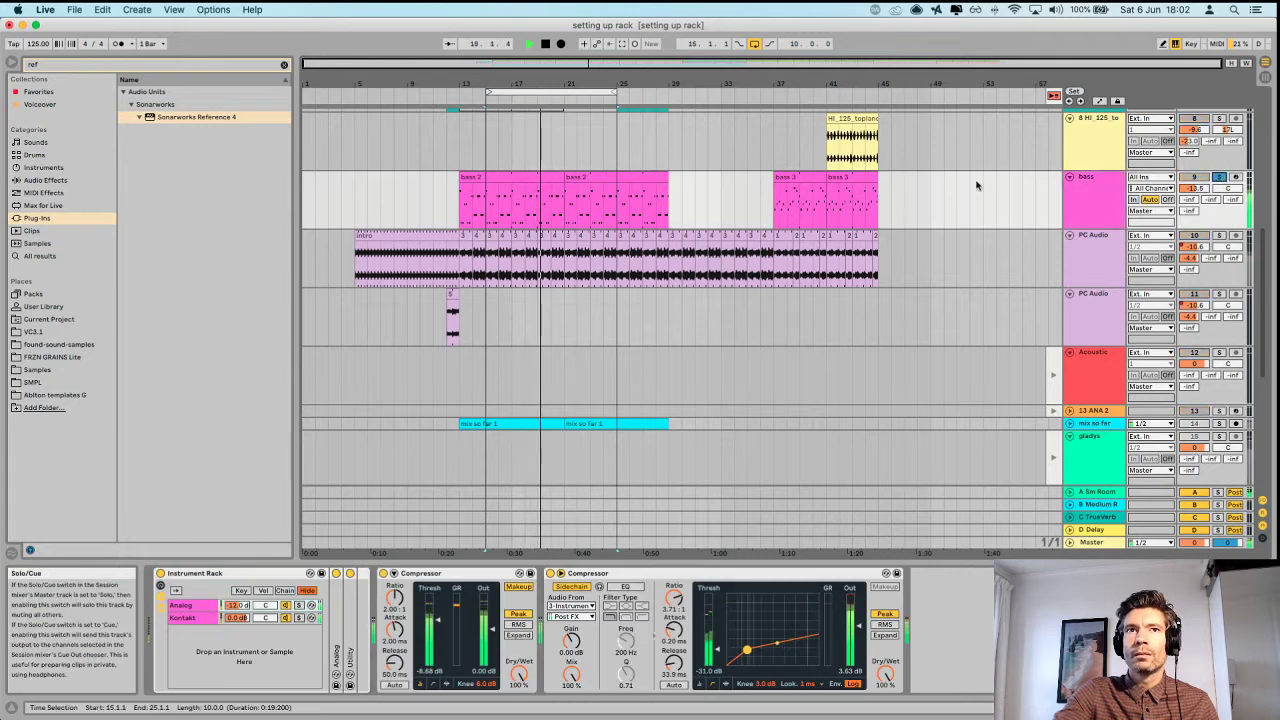
{"action": "scroll", "coordinate": [974, 277], "scroll_direction": "up", "scroll_amount": 5}
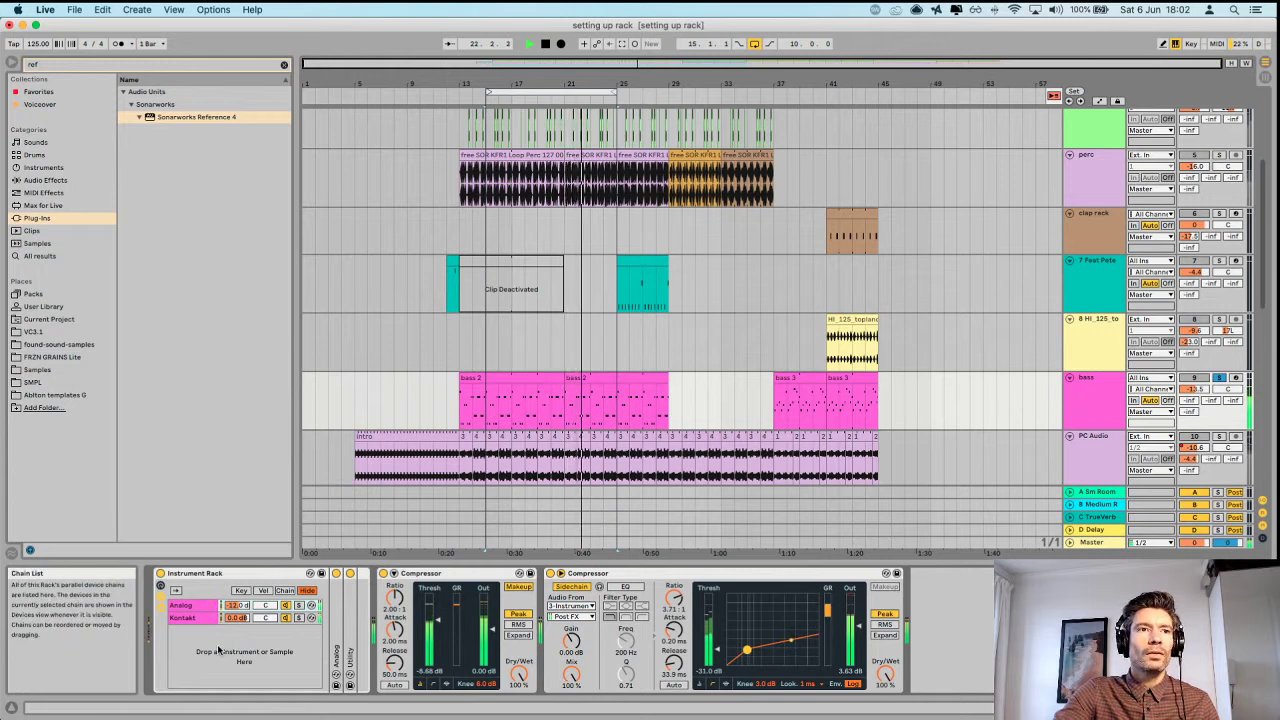
{"action": "key", "text": "space"}
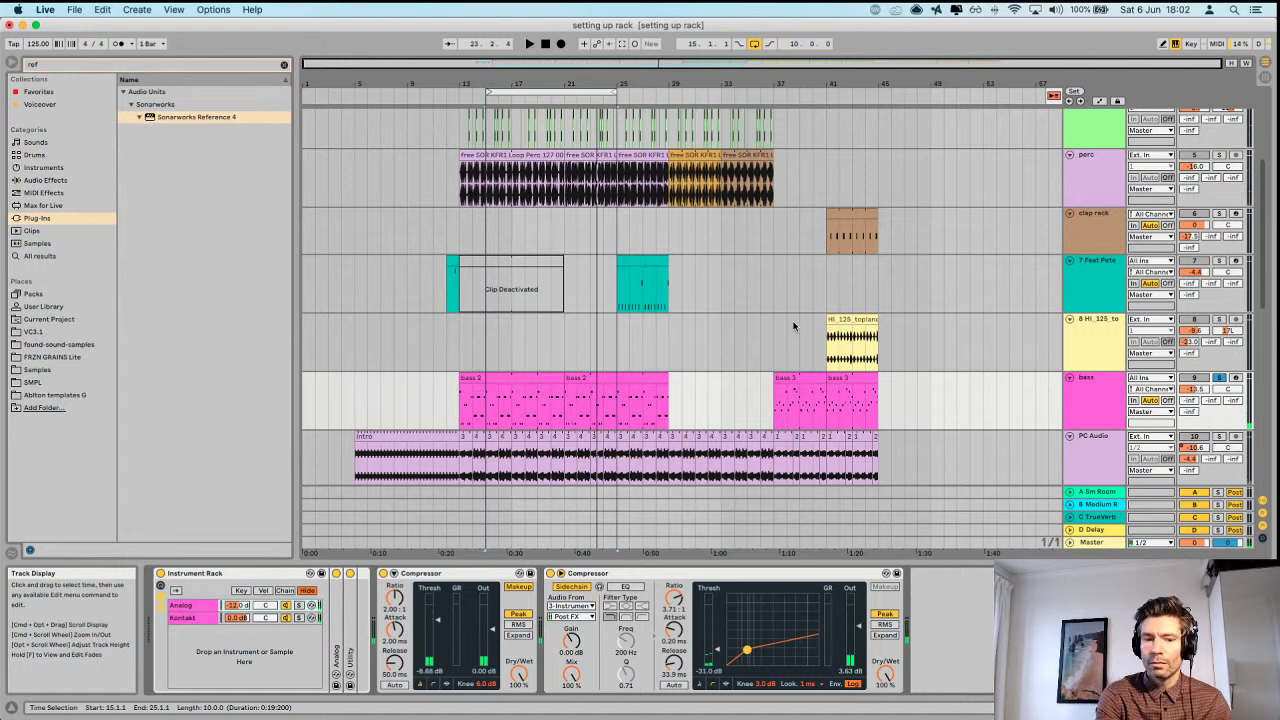
Arm bass track 9 and solo the Analog and Kontakt chains of its Instrument Rack in turn, leaving Kontakt soloed and its devices hidden.
{"action": "left_click", "coordinate": [1236, 379]}
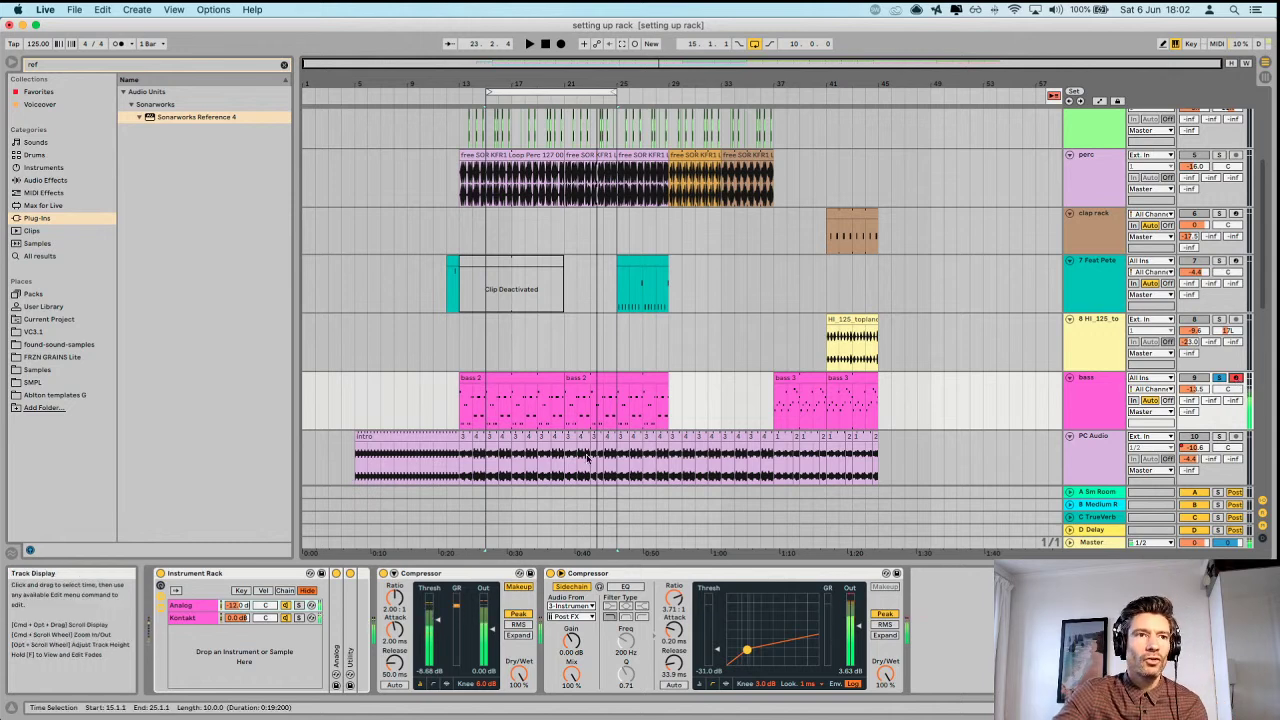
{"action": "left_click", "coordinate": [299, 607]}
{"action": "left_click", "coordinate": [298, 607]}
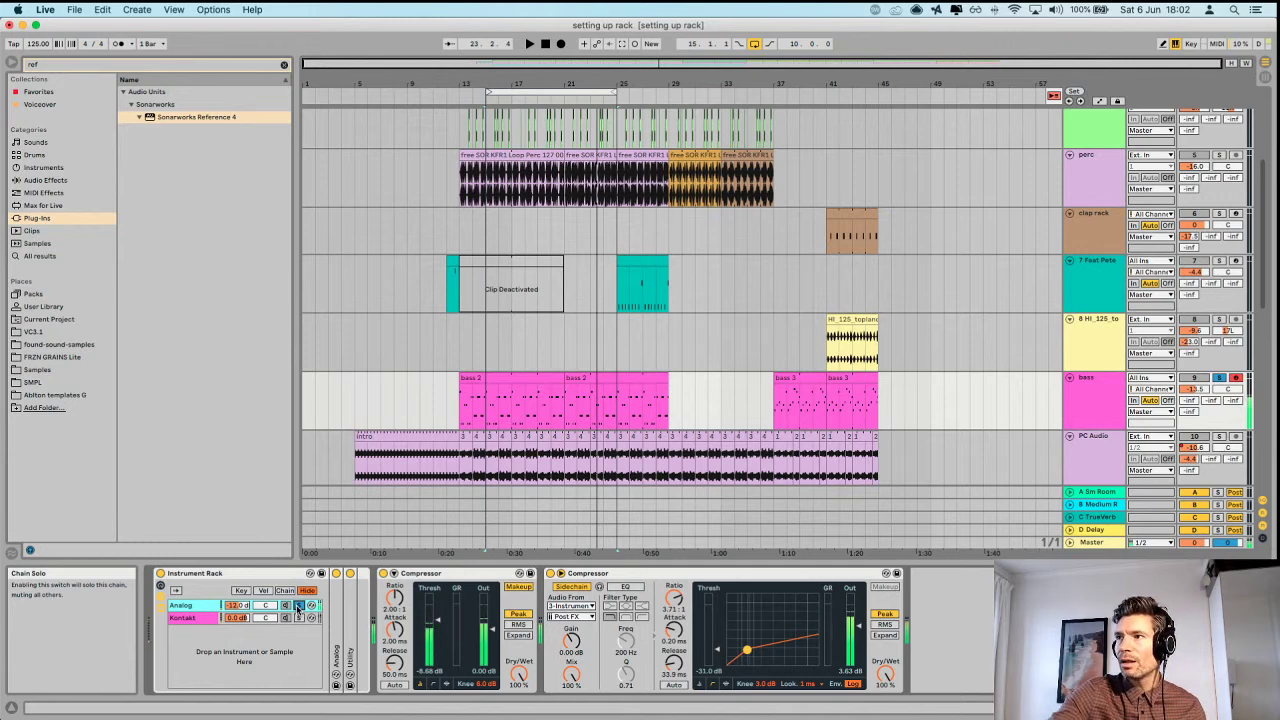
{"action": "left_click", "coordinate": [298, 607]}
{"action": "left_click", "coordinate": [201, 619]}
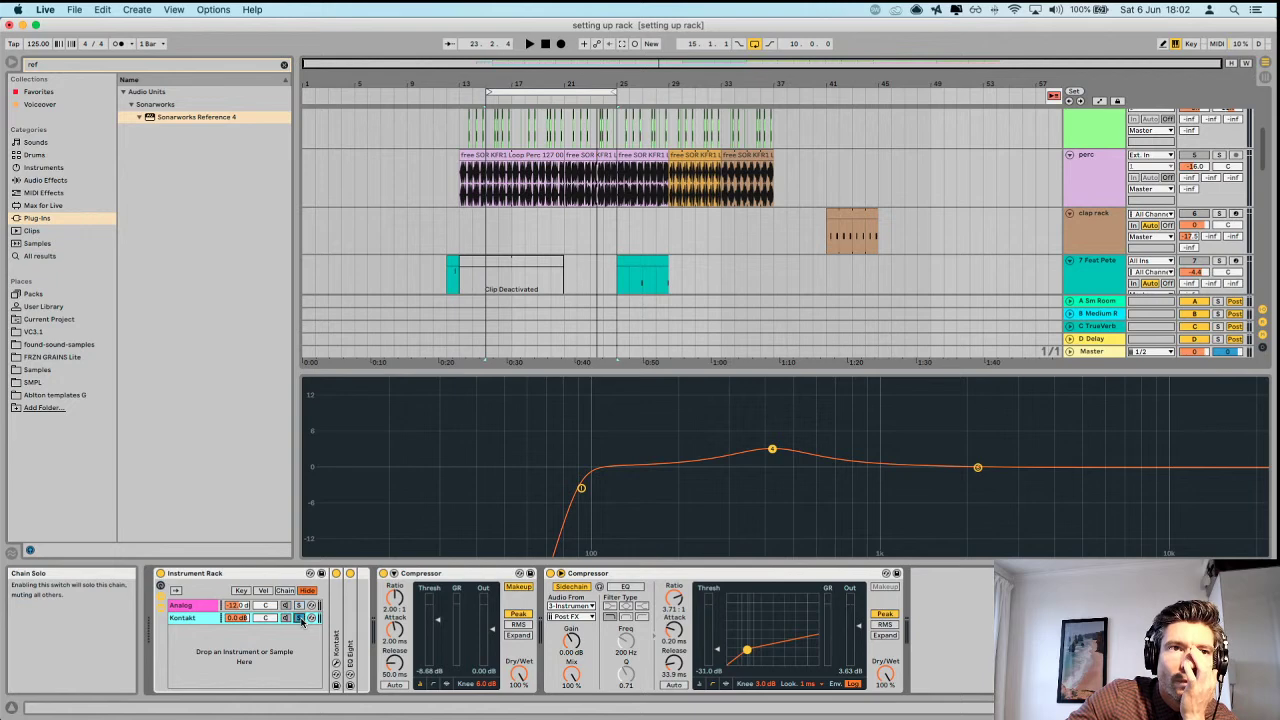
{"action": "double_click", "coordinate": [196, 621]}
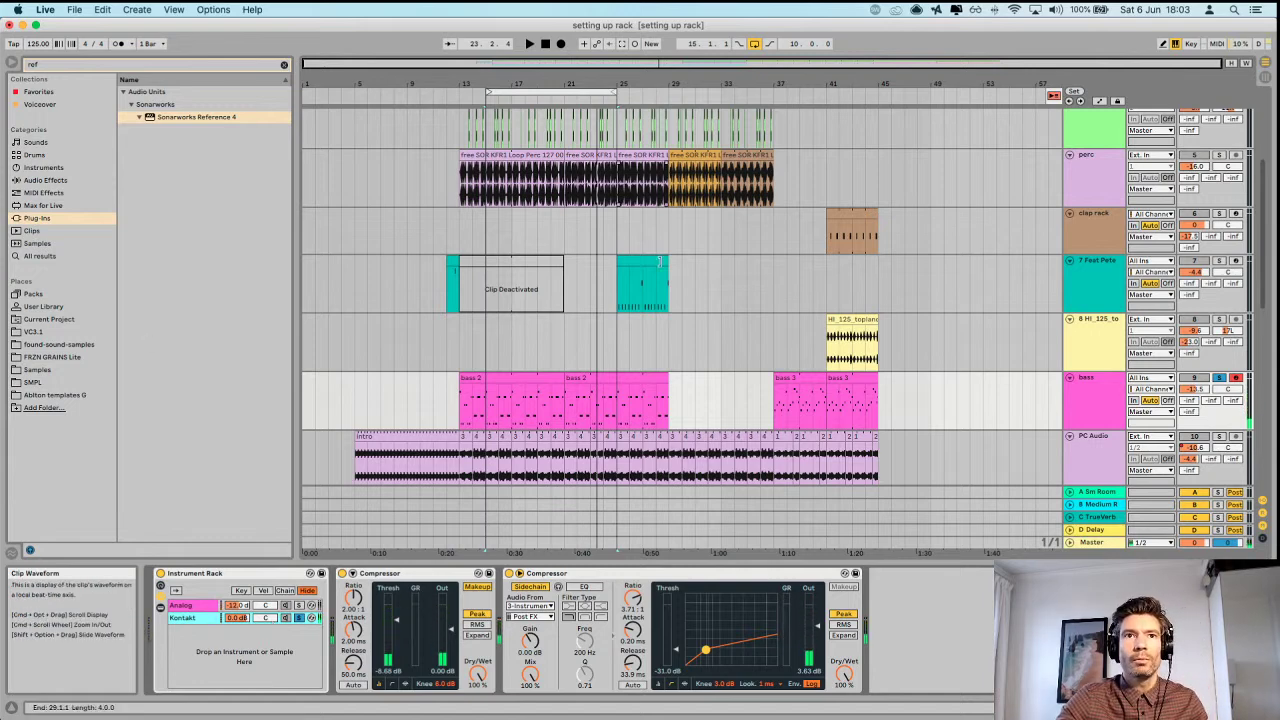
Play the loop from bar 15 to hear the bass track with only its Kontakt chain soloed.
{"action": "scroll", "coordinate": [1225, 232], "scroll_direction": "up", "scroll_amount": 5}
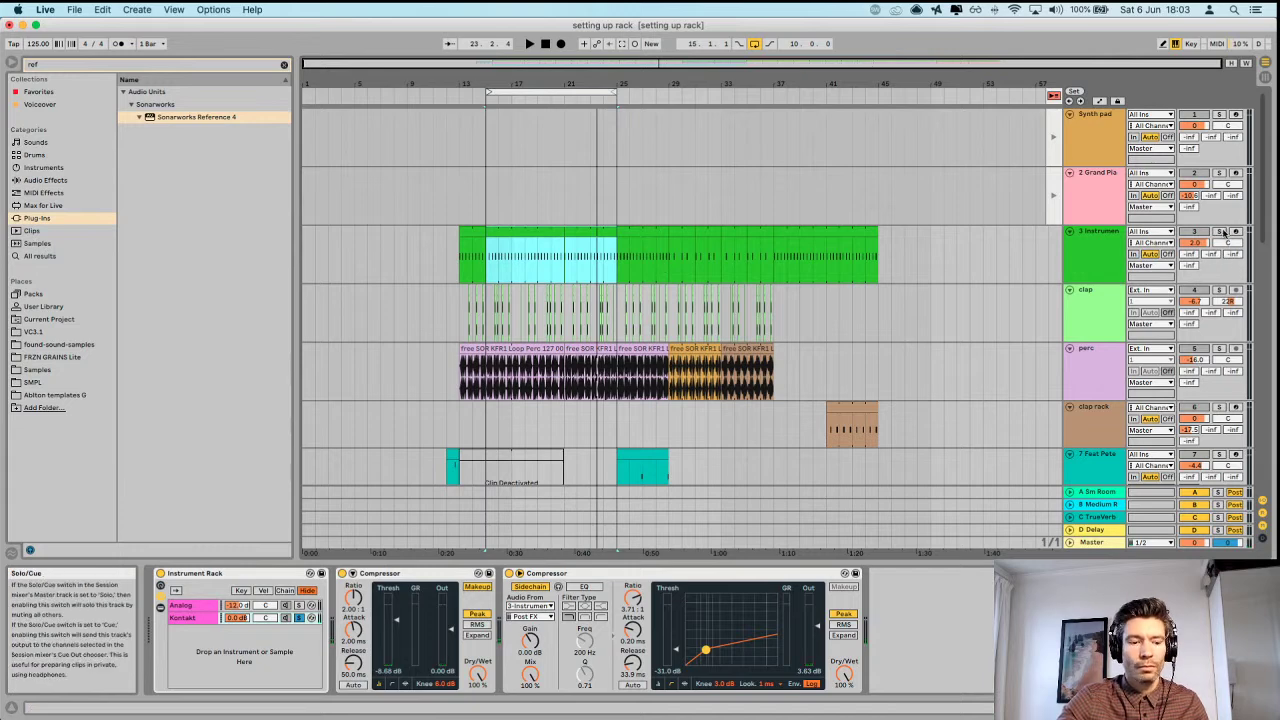
{"action": "key", "text": "space"}
{"action": "scroll", "coordinate": [552, 273], "scroll_direction": "down", "scroll_amount": 10}
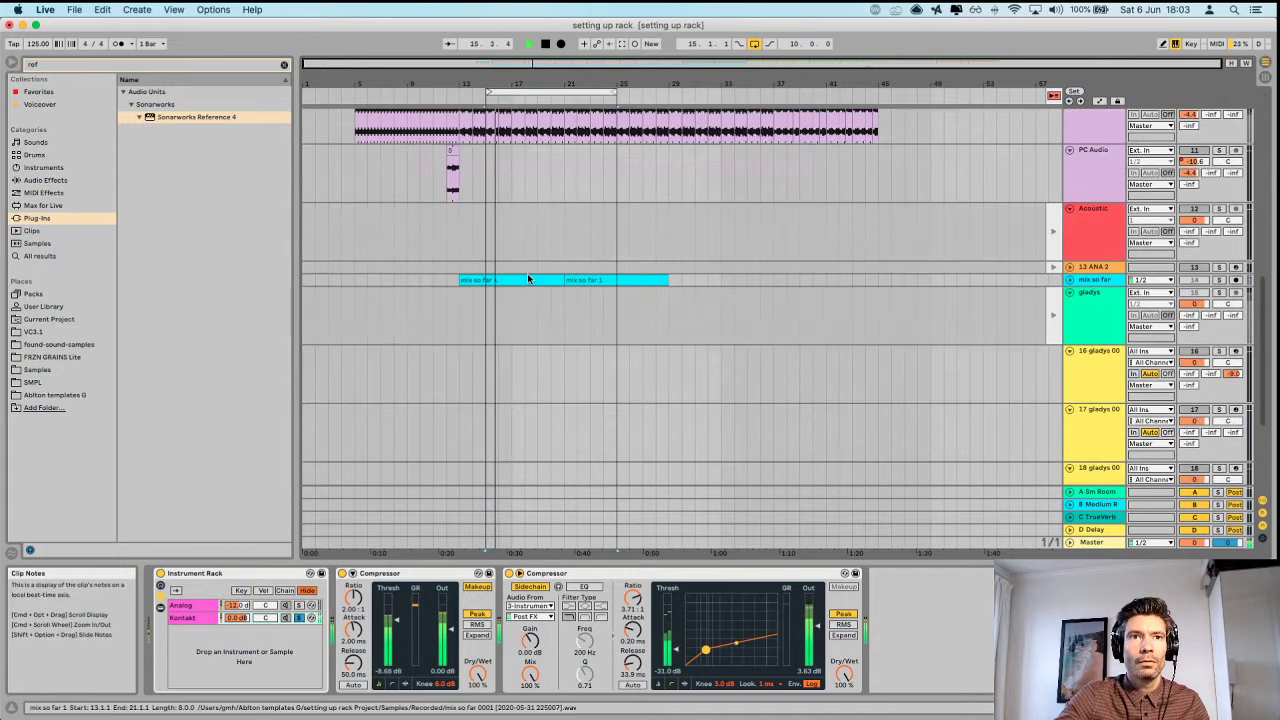
{"action": "scroll", "coordinate": [675, 220], "scroll_direction": "up", "scroll_amount": 8}
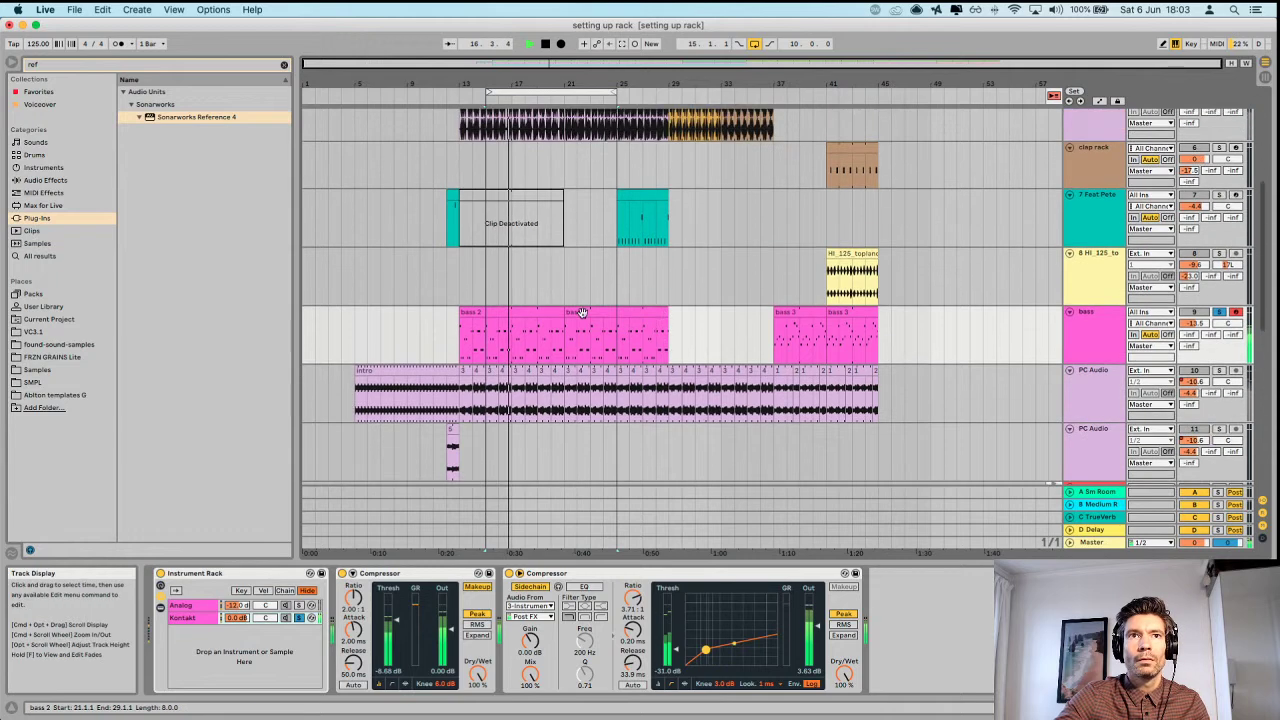
Deactivate the bass 2 clip that starts at bar 13 on the bass track and play the soloed bass track.
{"action": "left_click", "coordinate": [516, 323]}
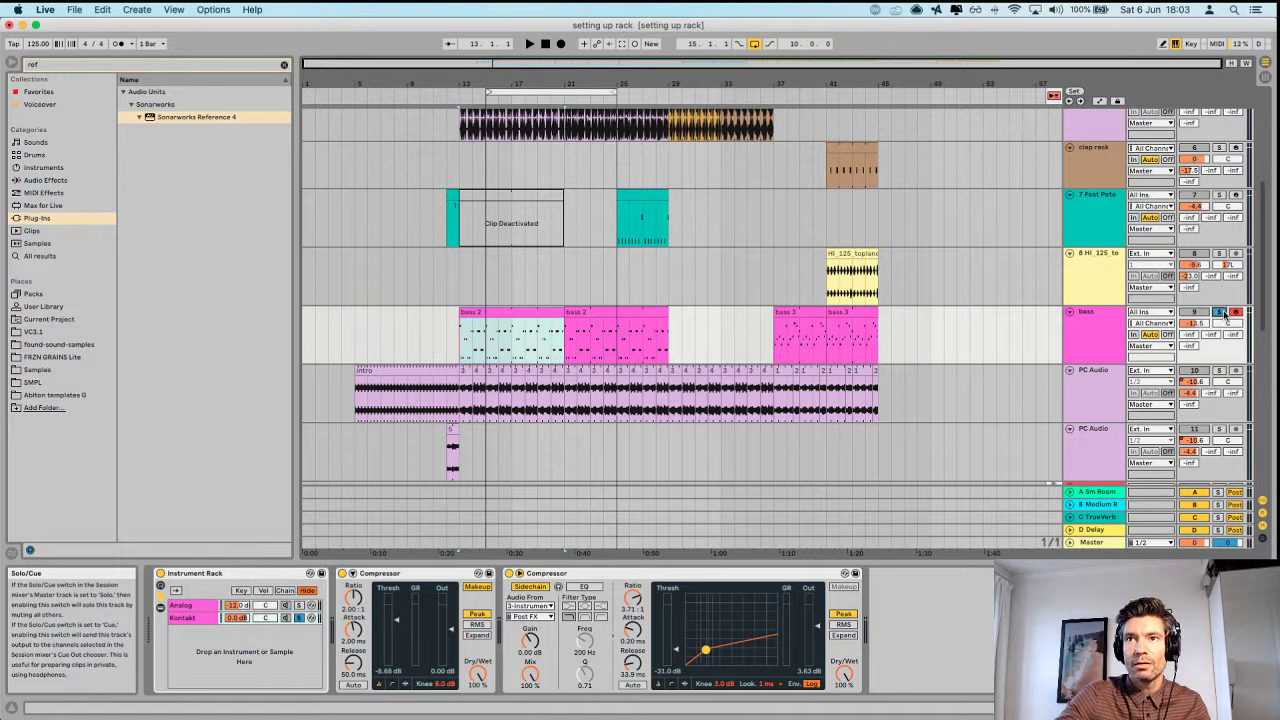
{"action": "left_click", "coordinate": [513, 316]}
{"action": "key", "text": "0"}
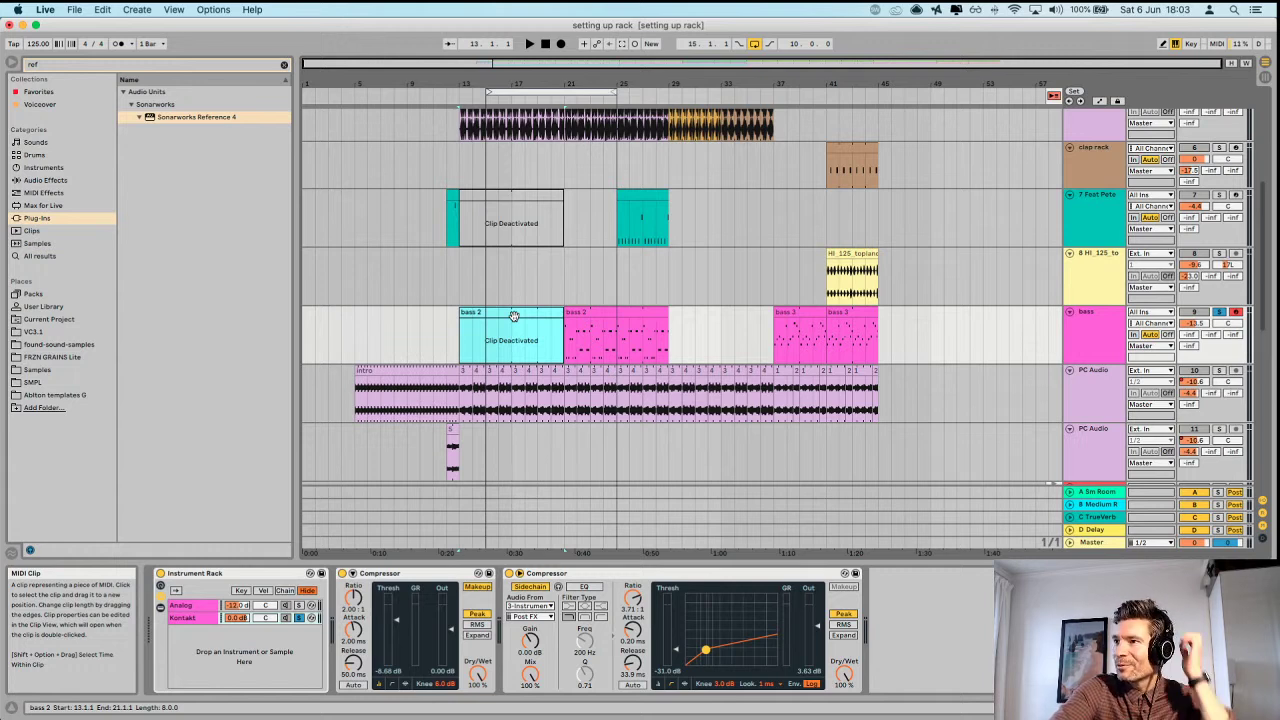
{"action": "key", "text": "space"}
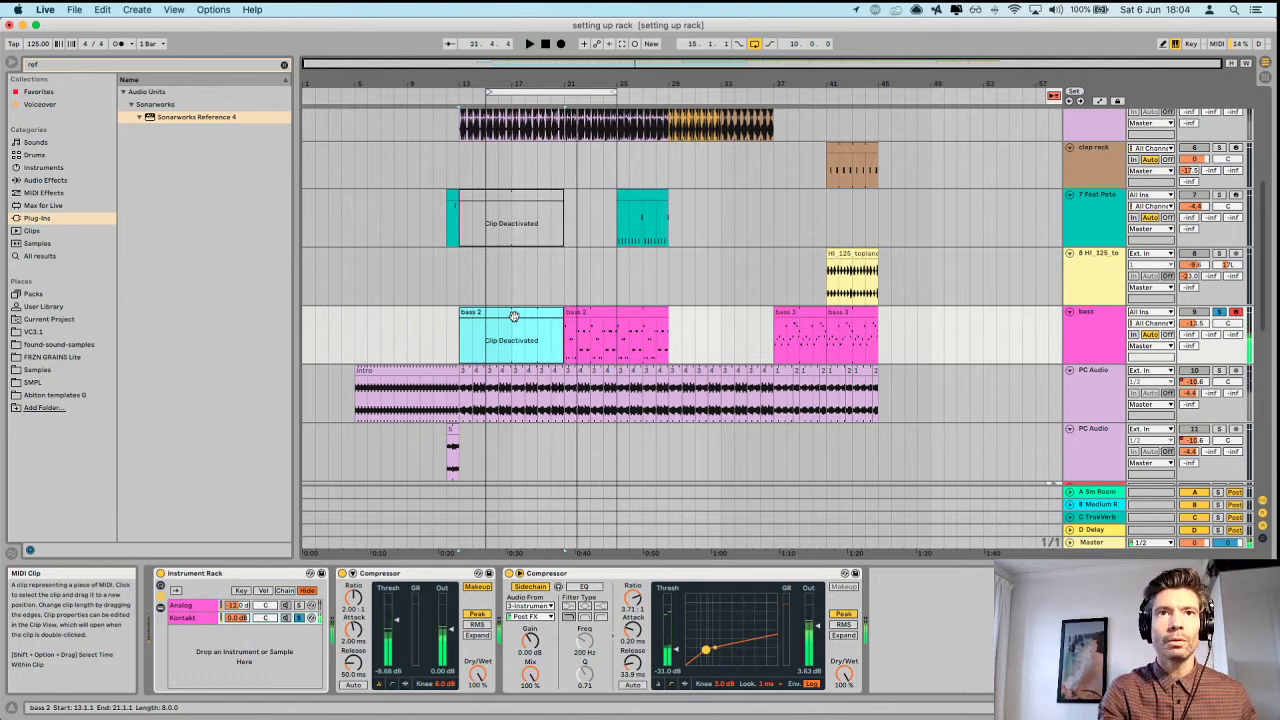
Shorten the loop to 5 bars and return the bass track to the full mix, unsoloed and with its bar 13 clip reactivated.
{"action": "left_click_drag", "start_coordinate": [613, 88], "coordinate": [549, 90]}
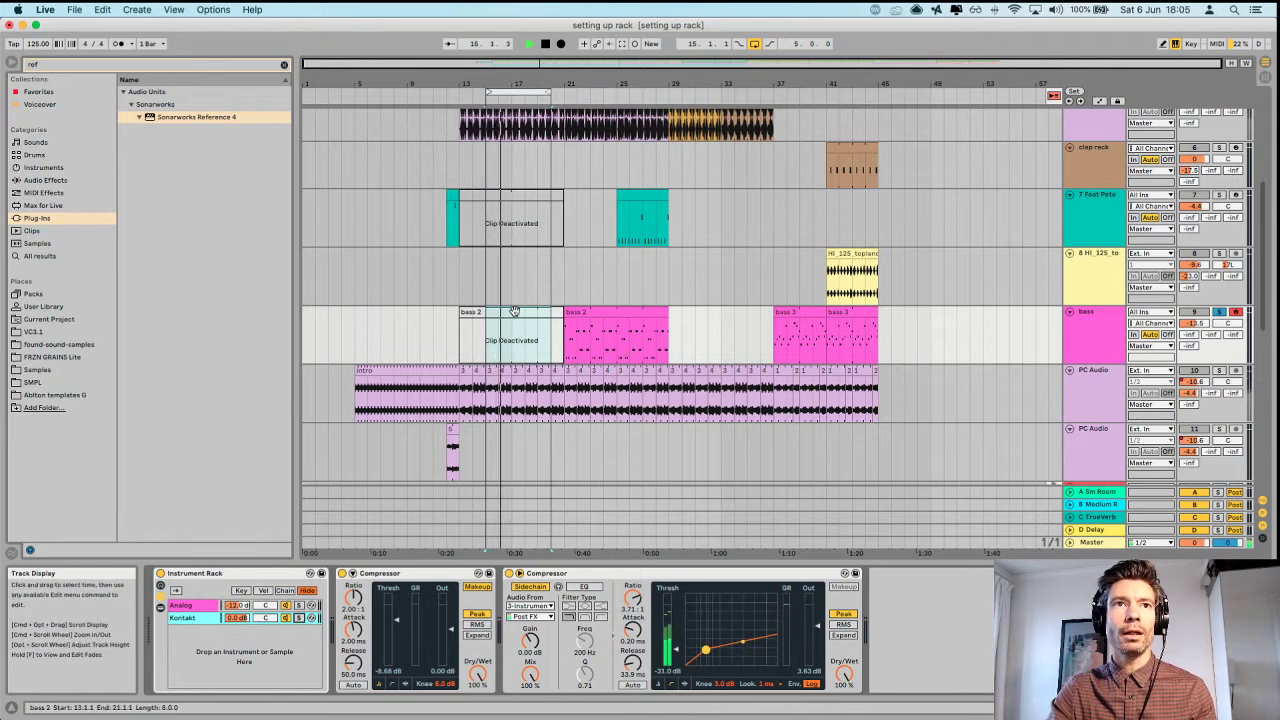
{"action": "key", "text": "0"}
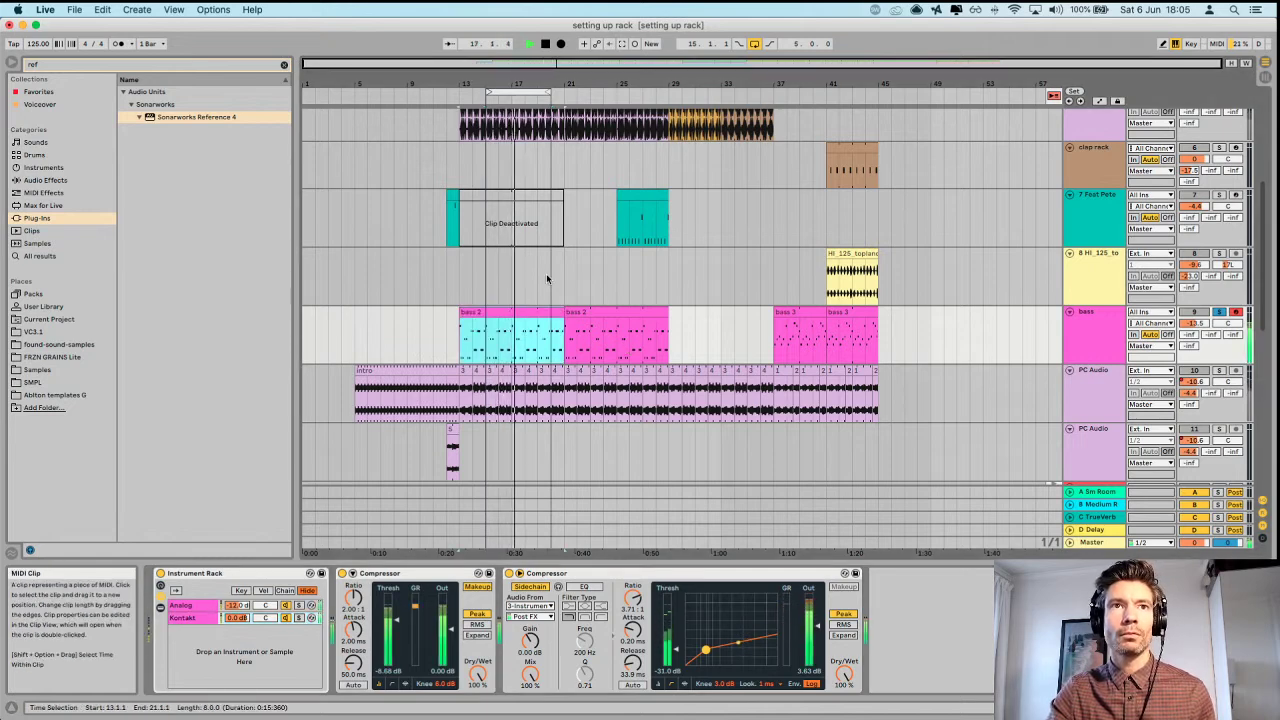
{"action": "left_click", "coordinate": [1219, 313]}
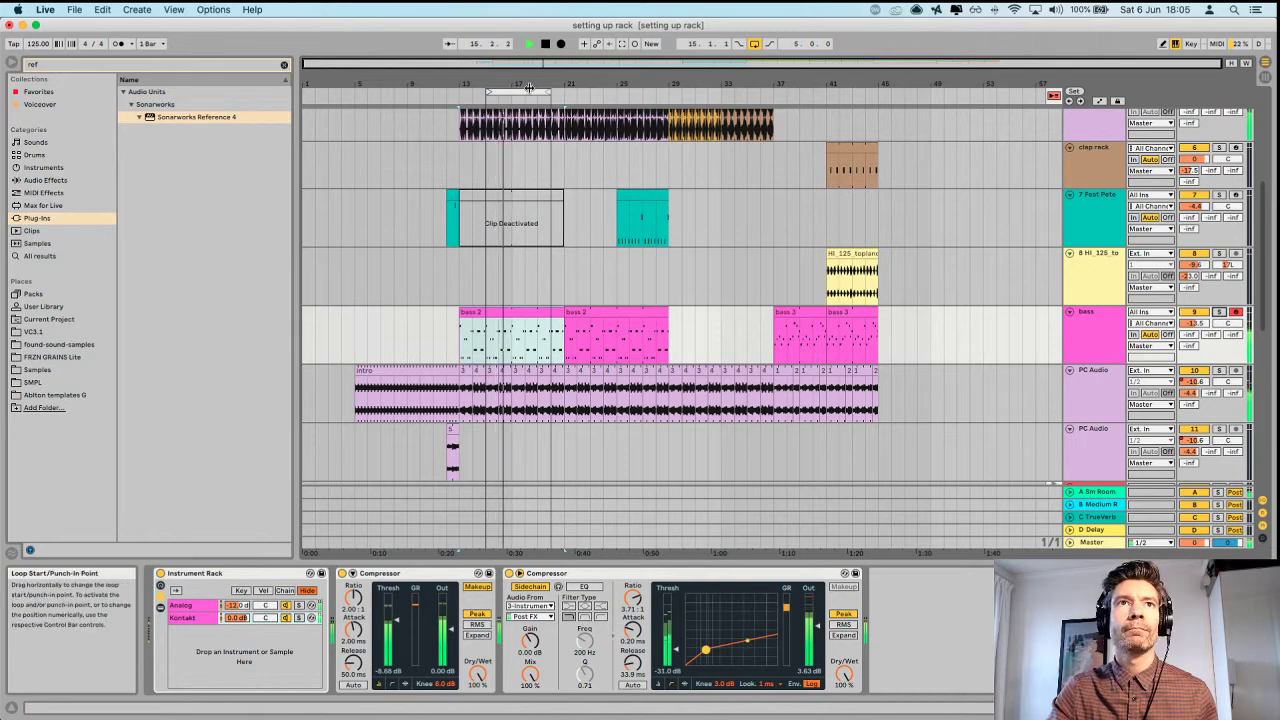
Extend the arrangement loop to 22 bars, ending at bar 37, and look over the tracks while the song plays.
{"action": "left_click_drag", "start_coordinate": [550, 91], "coordinate": [718, 135]}
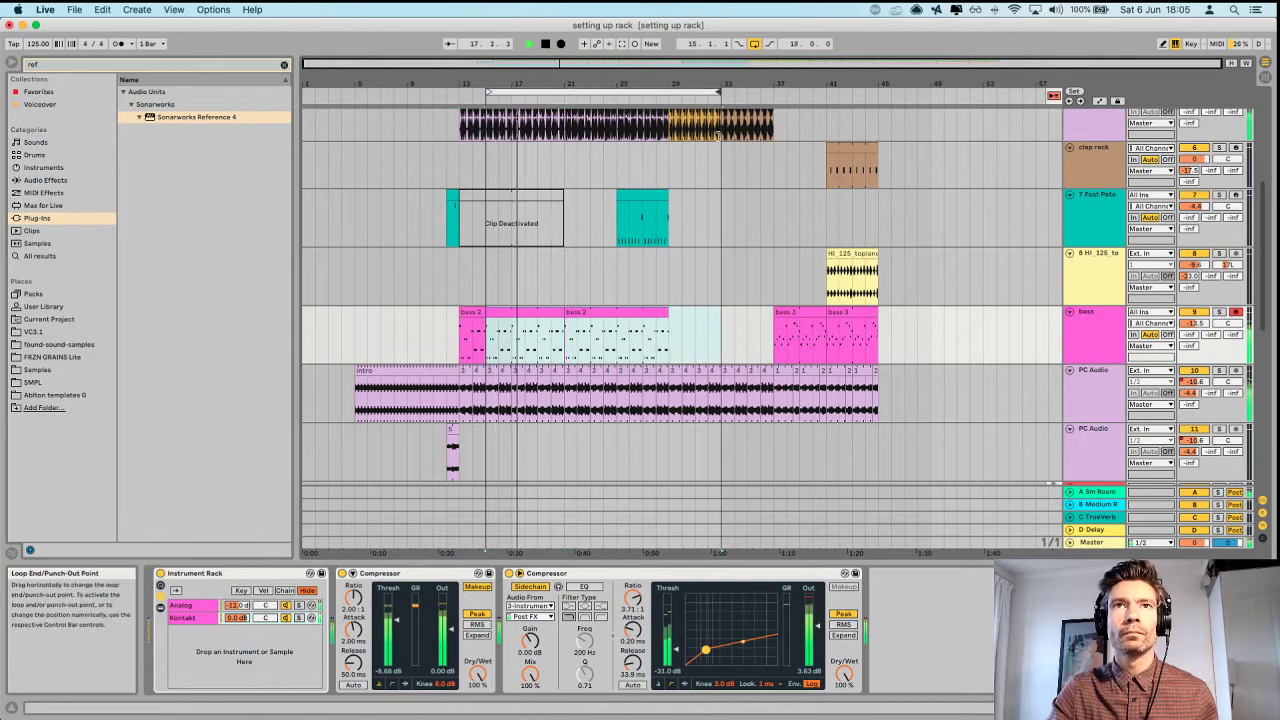
{"action": "scroll", "coordinate": [684, 272], "scroll_direction": "up", "scroll_amount": 5}
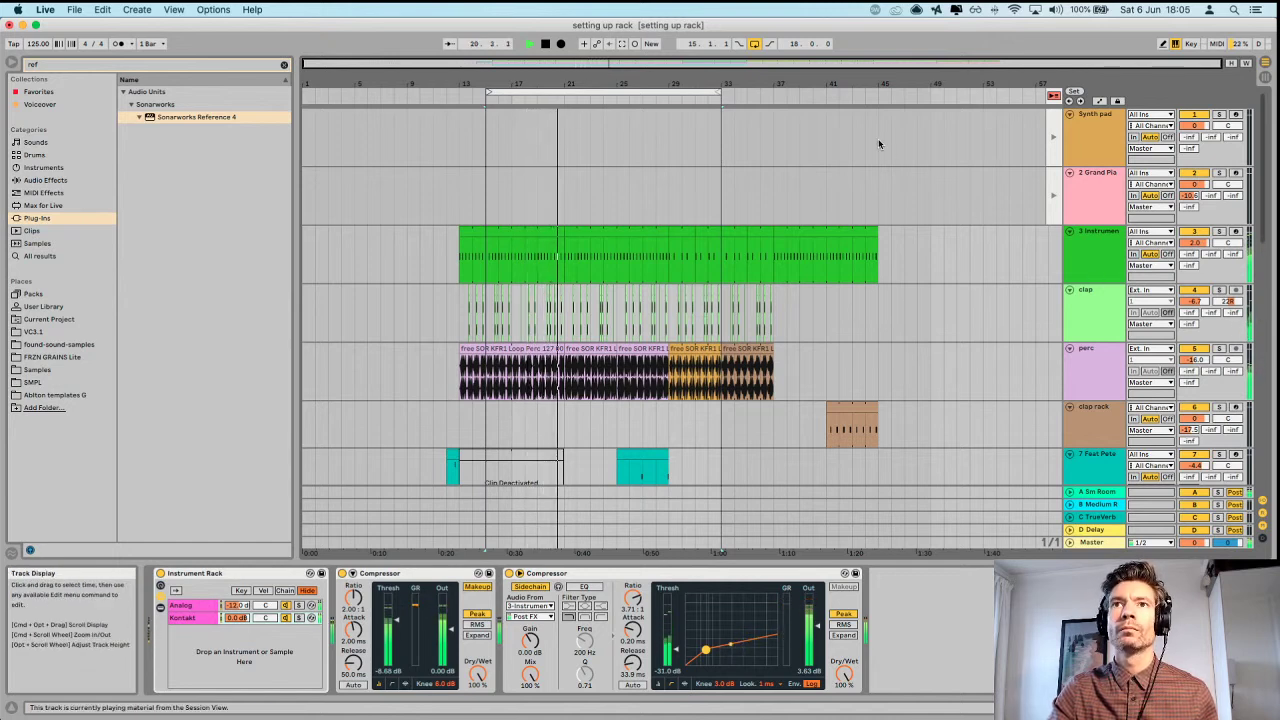
{"action": "left_click_drag", "start_coordinate": [718, 92], "coordinate": [771, 92]}
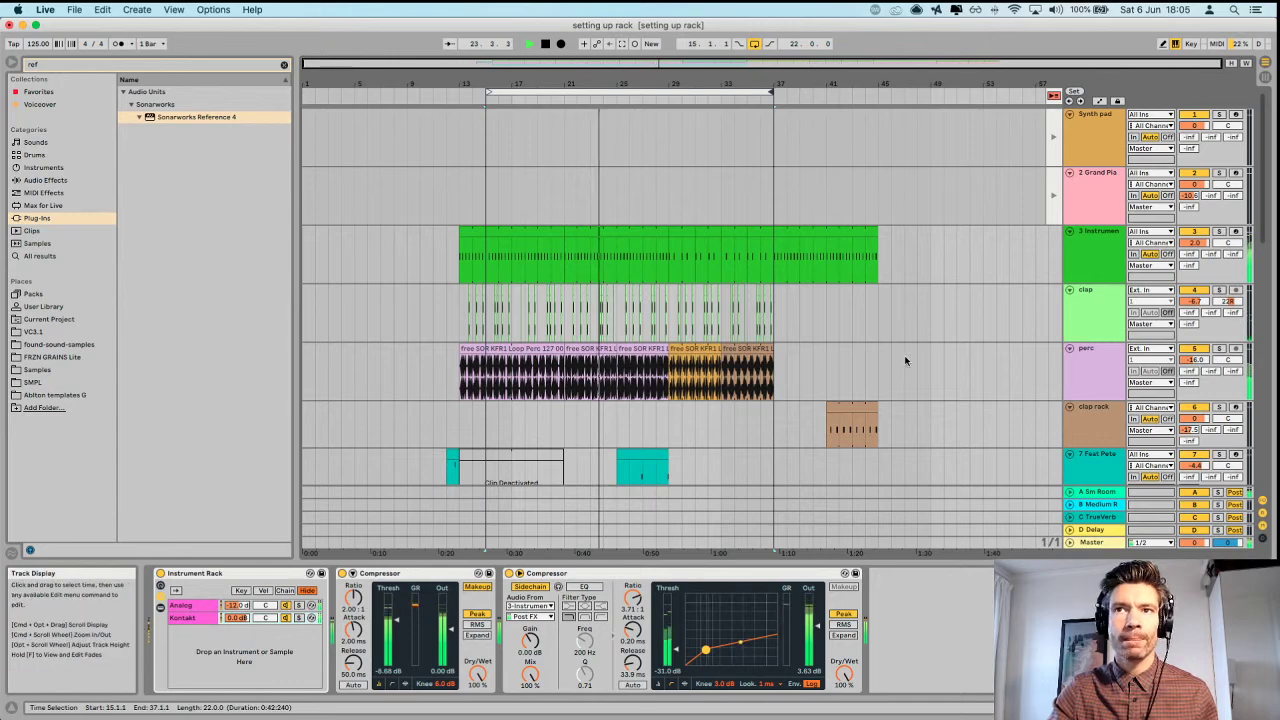
{"action": "scroll", "coordinate": [905, 360], "scroll_direction": "down", "scroll_amount": 10}
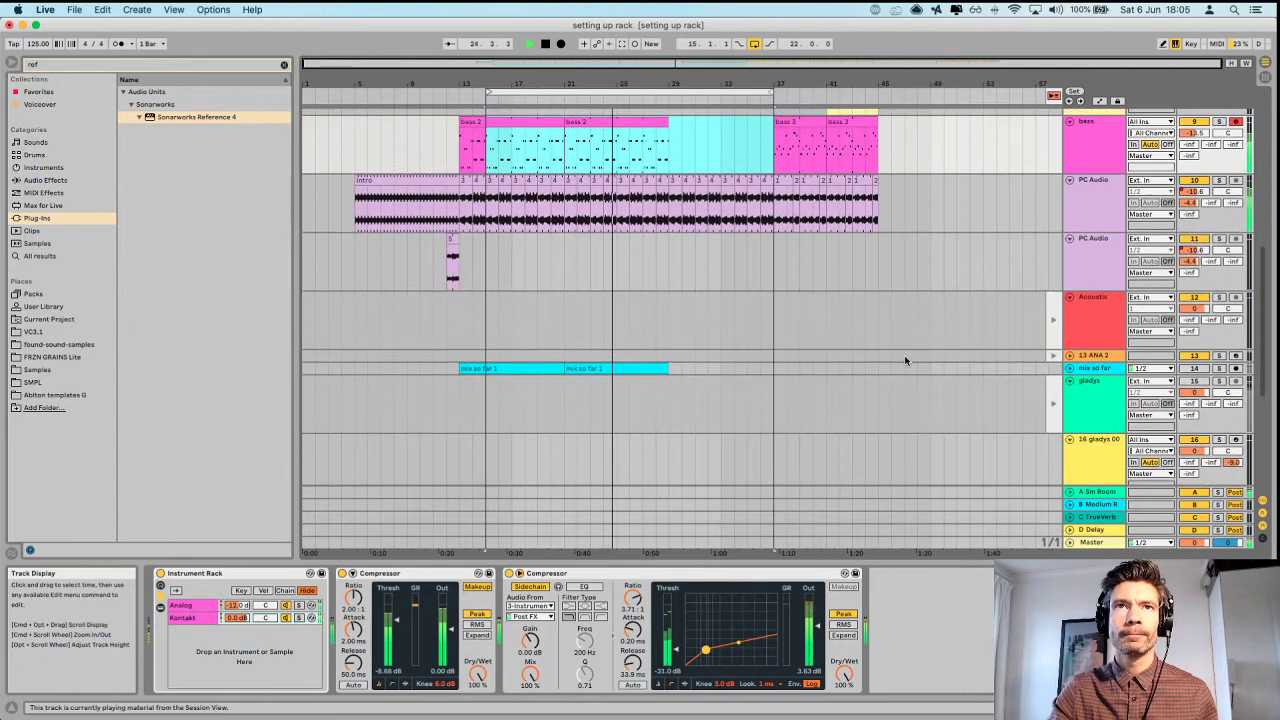
{"action": "scroll", "coordinate": [905, 360], "scroll_direction": "up", "scroll_amount": 3}
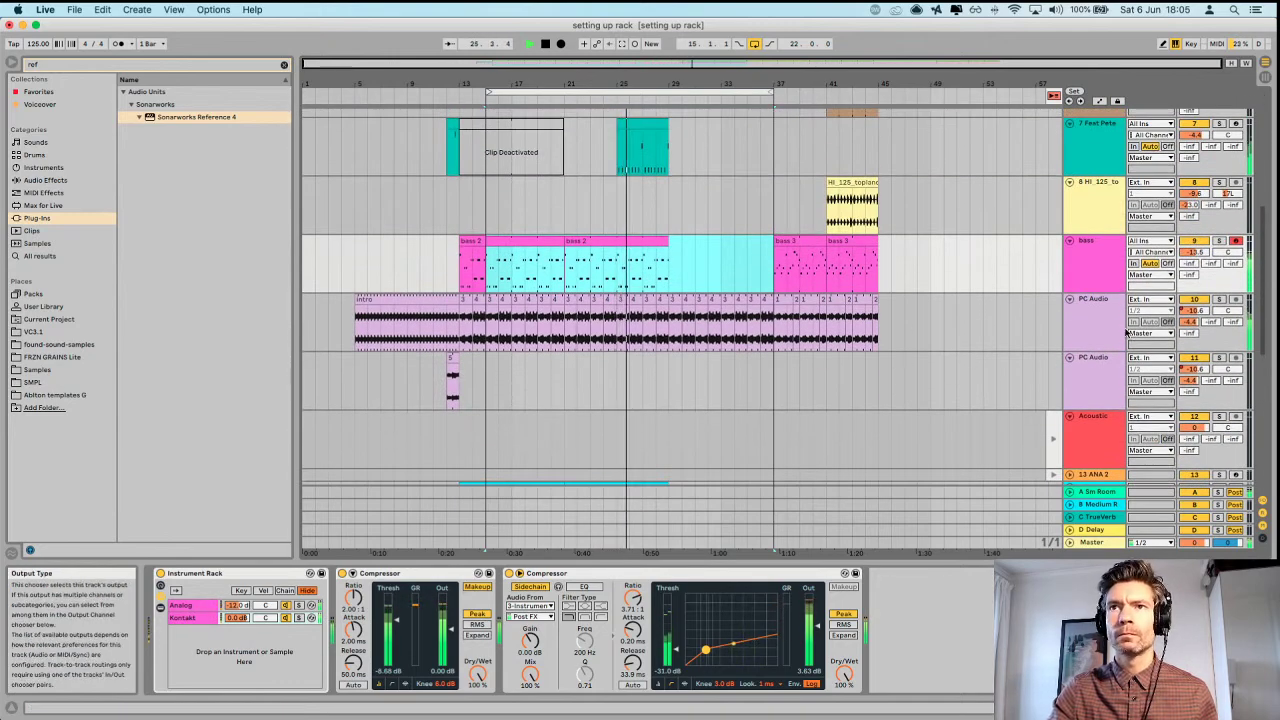
Show the devices of PC Audio track 10 and set the loop to the 8 bars from bar 37 to 45.
{"action": "left_click", "coordinate": [1085, 318]}
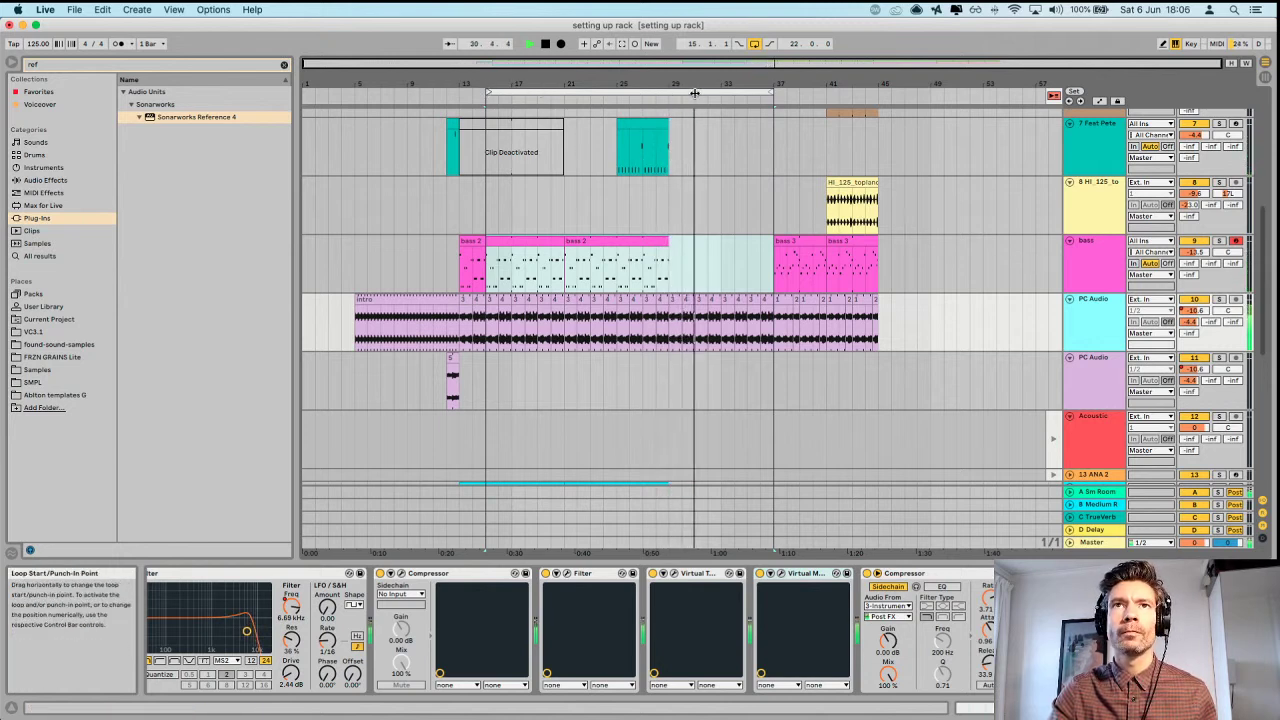
{"action": "left_click_drag", "start_coordinate": [773, 93], "coordinate": [876, 93]}
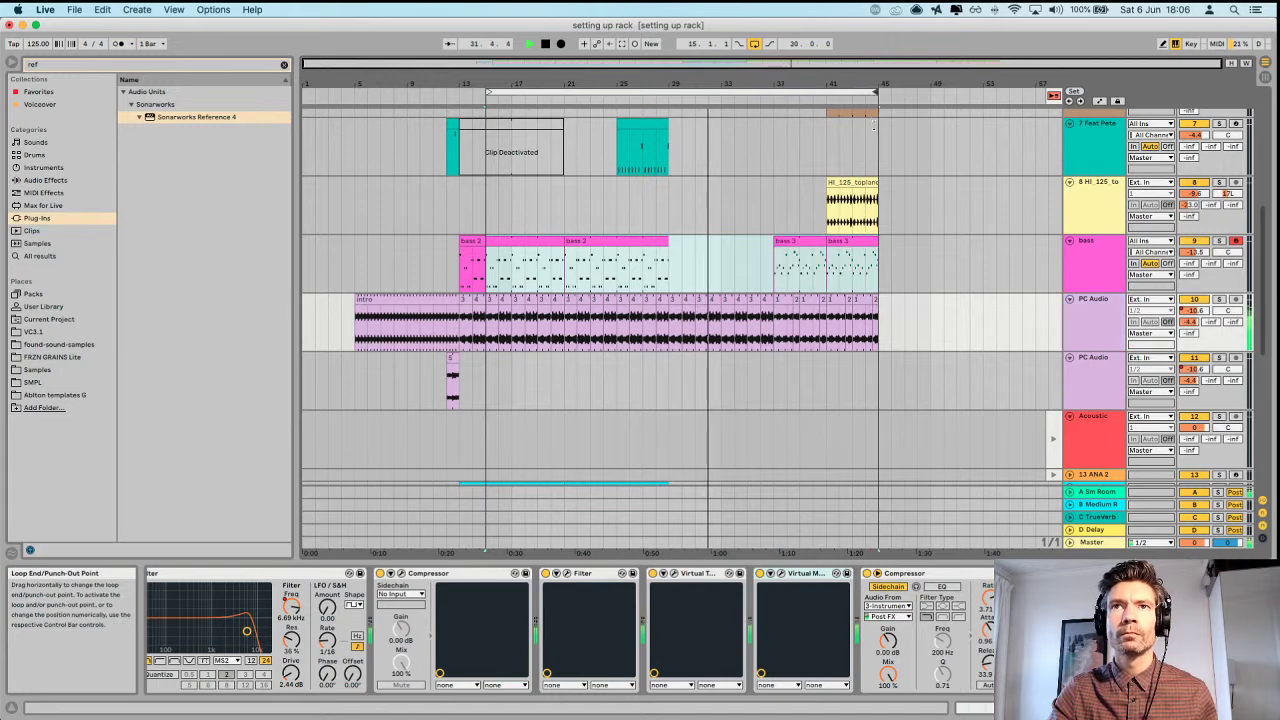
{"action": "left_click_drag", "start_coordinate": [487, 93], "coordinate": [770, 148]}
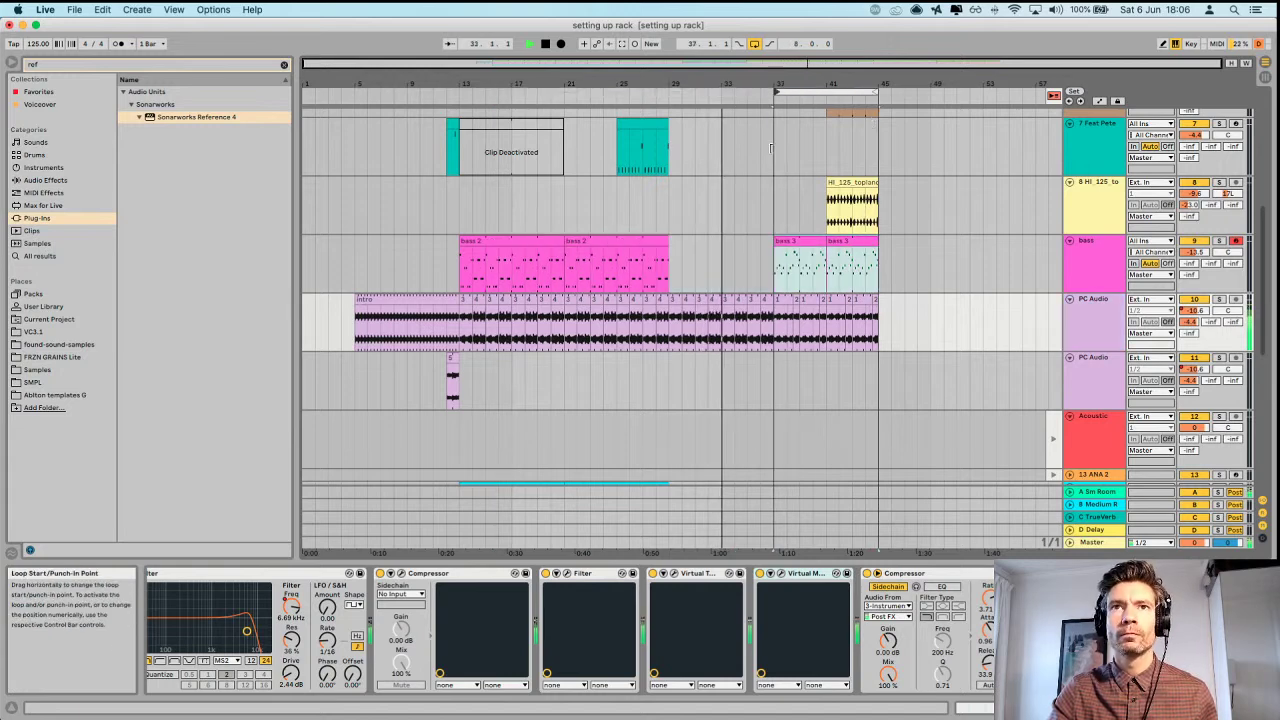
{"action": "scroll", "coordinate": [897, 199], "scroll_direction": "up", "scroll_amount": 6}
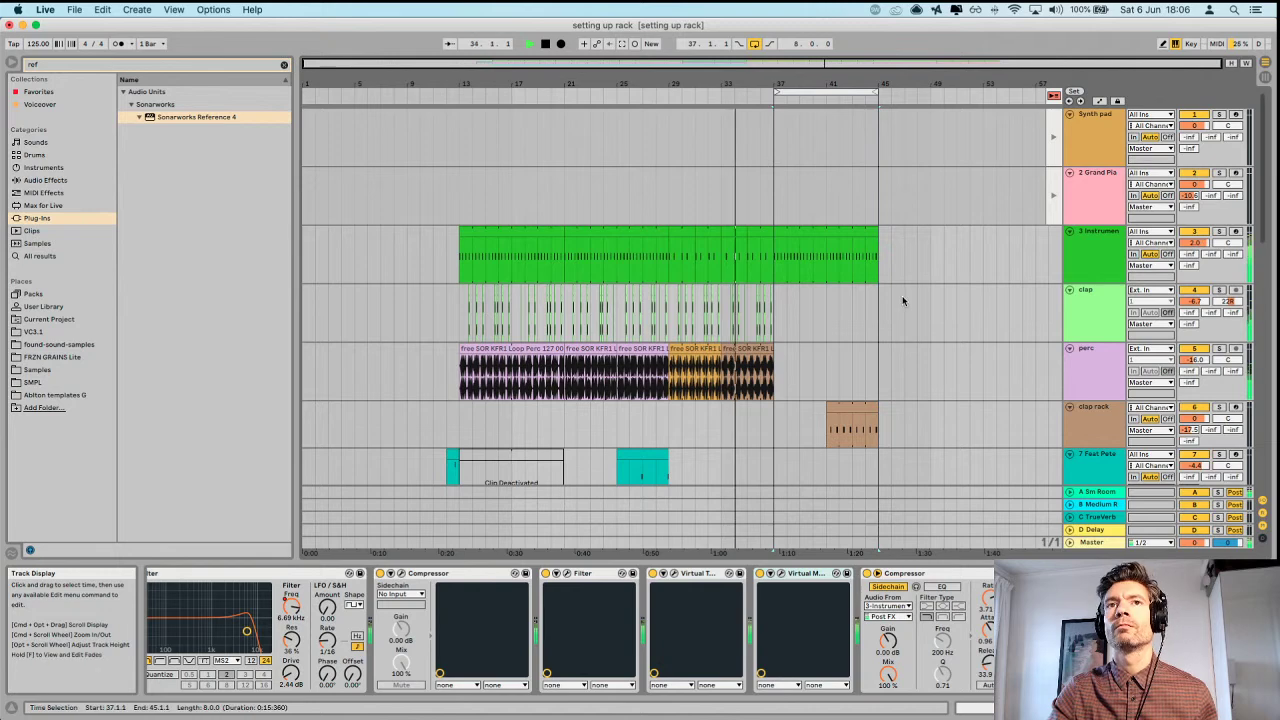
{"action": "scroll", "coordinate": [956, 289], "scroll_direction": "down", "scroll_amount": 6}
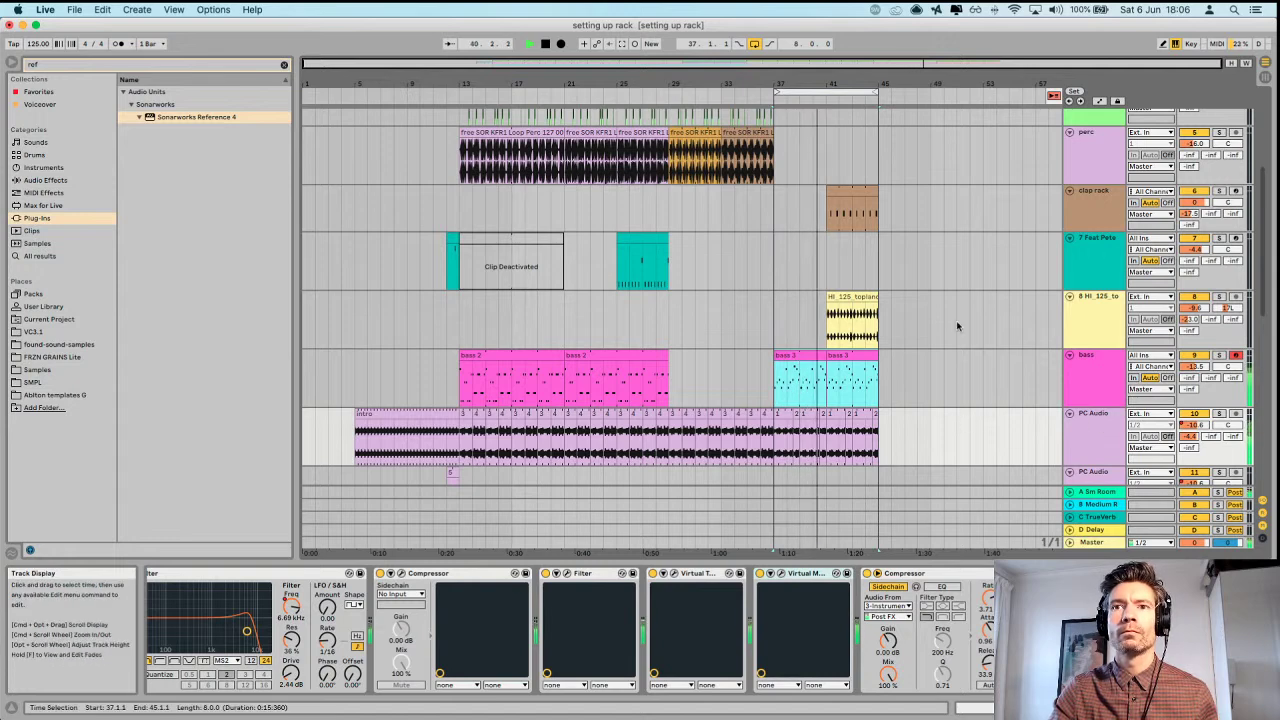
Stop playback and shorten the loop to the 4 bars starting at bar 41.
{"action": "key", "text": "space"}
{"action": "scroll", "coordinate": [935, 273], "scroll_direction": "up", "scroll_amount": 5}
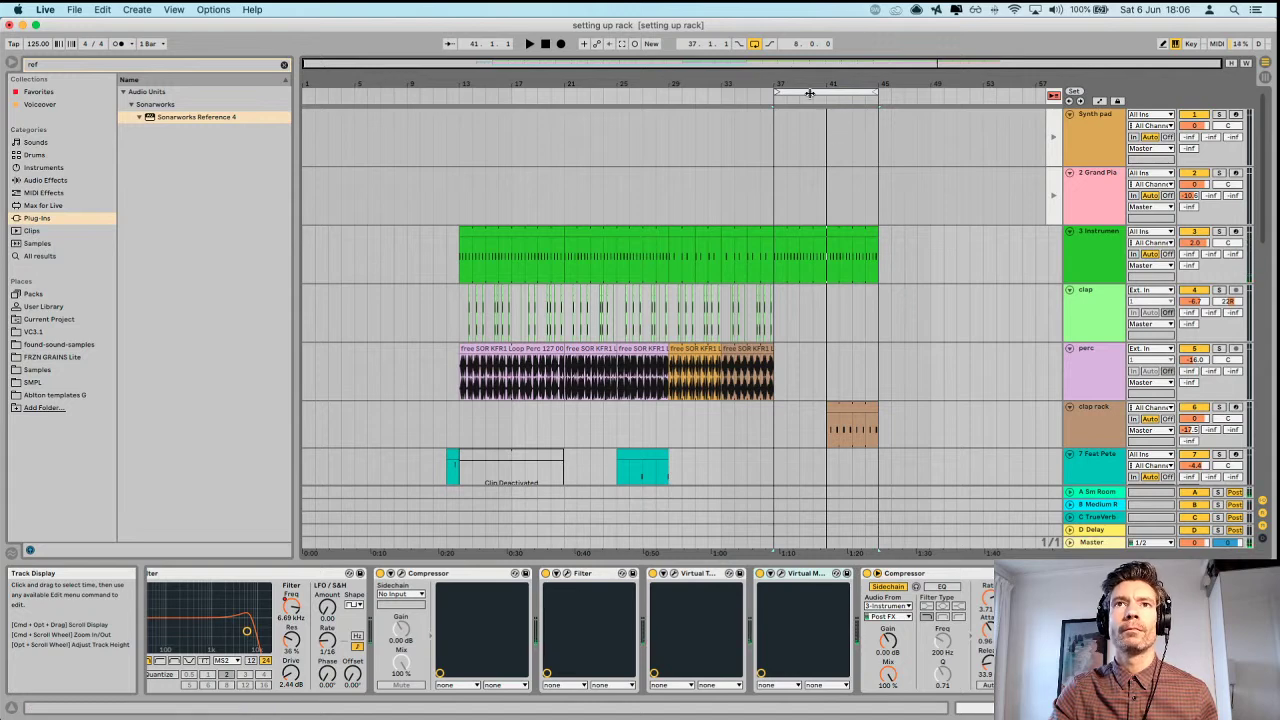
{"action": "left_click_drag", "start_coordinate": [777, 92], "coordinate": [829, 103]}
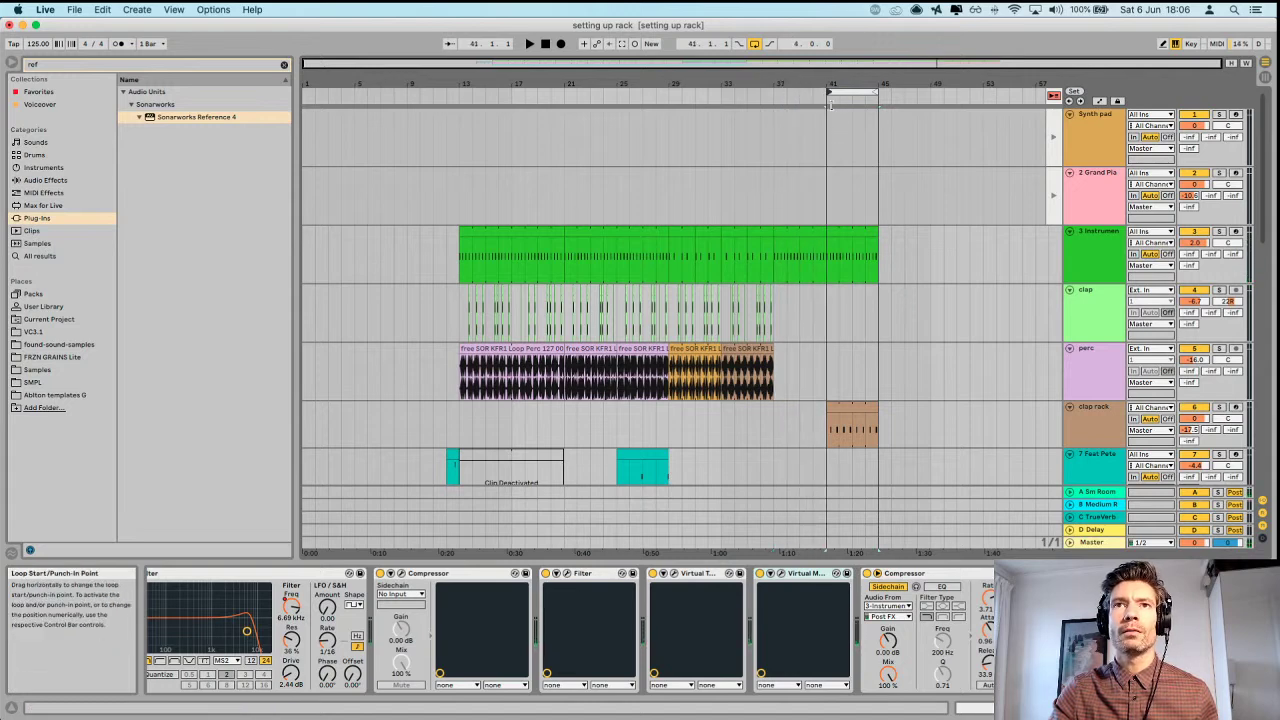
Look over the arrangement's drum, bass and PC Audio tracks around the section at bar 41.
{"action": "scroll", "coordinate": [825, 300], "scroll_direction": "down", "scroll_amount": 5}
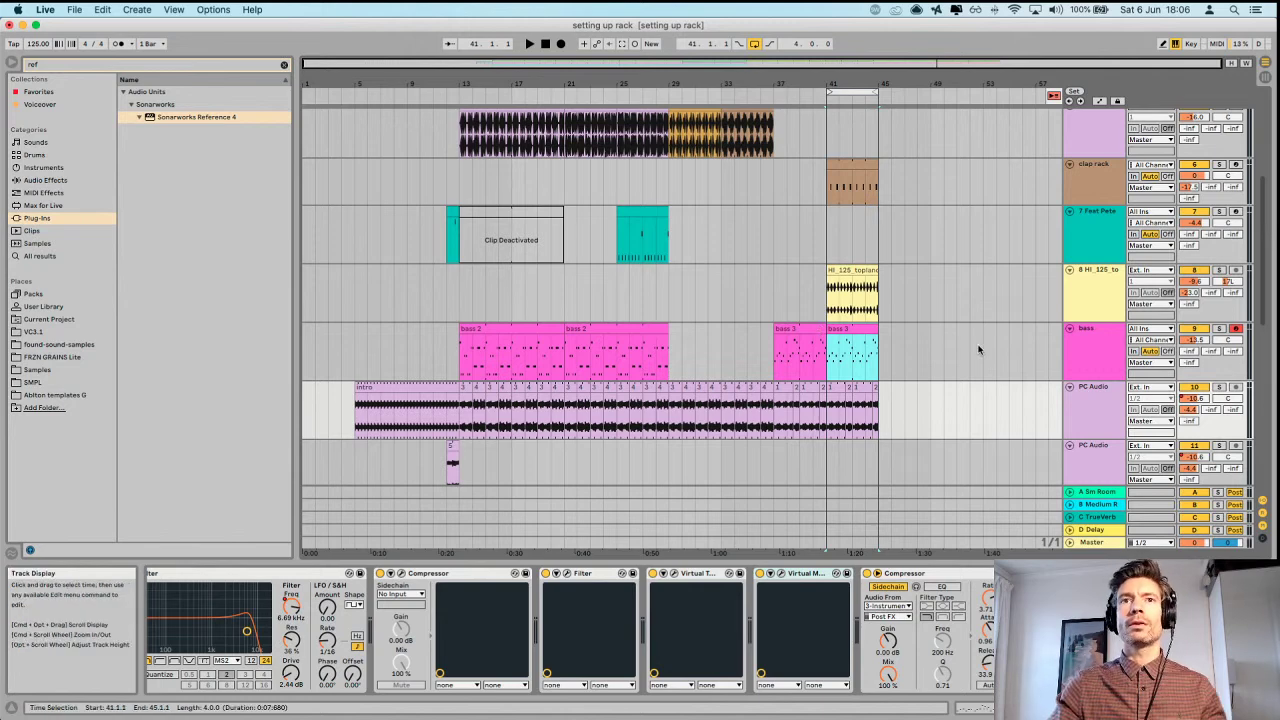
{"action": "scroll", "coordinate": [930, 300], "scroll_direction": "up", "scroll_amount": 3}
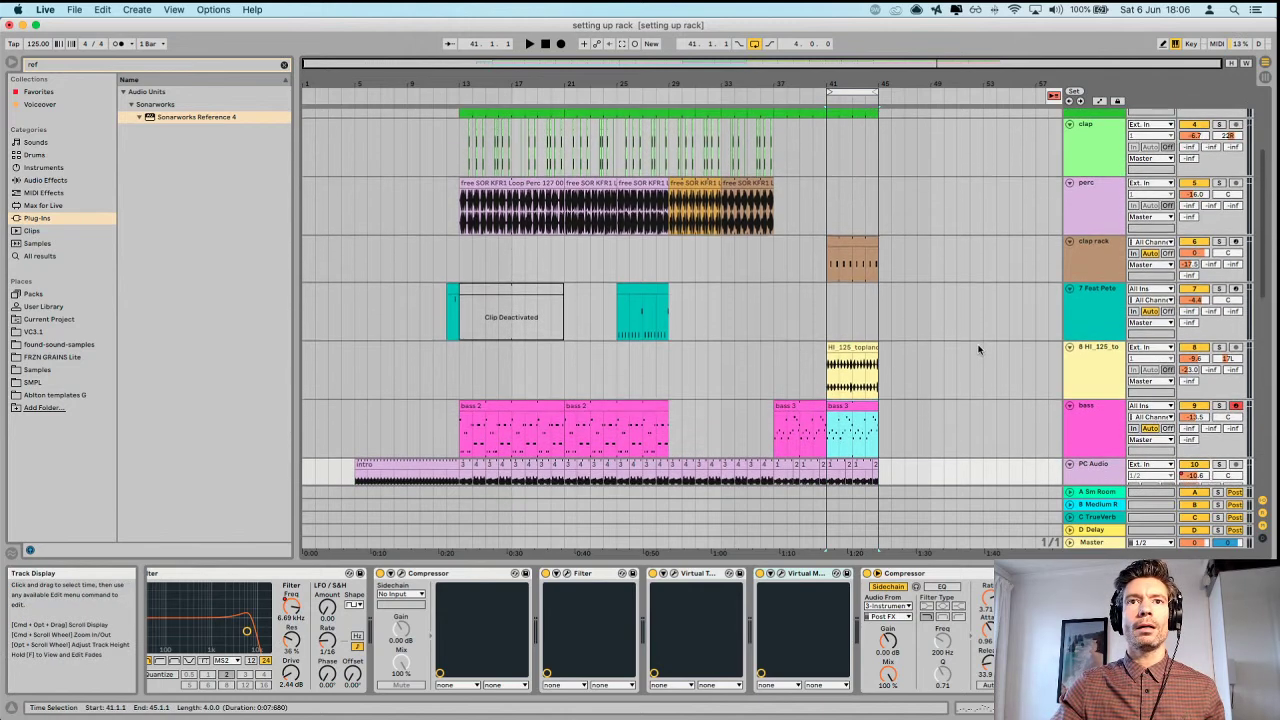
{"action": "scroll", "coordinate": [700, 340], "scroll_direction": "down", "scroll_amount": 4}
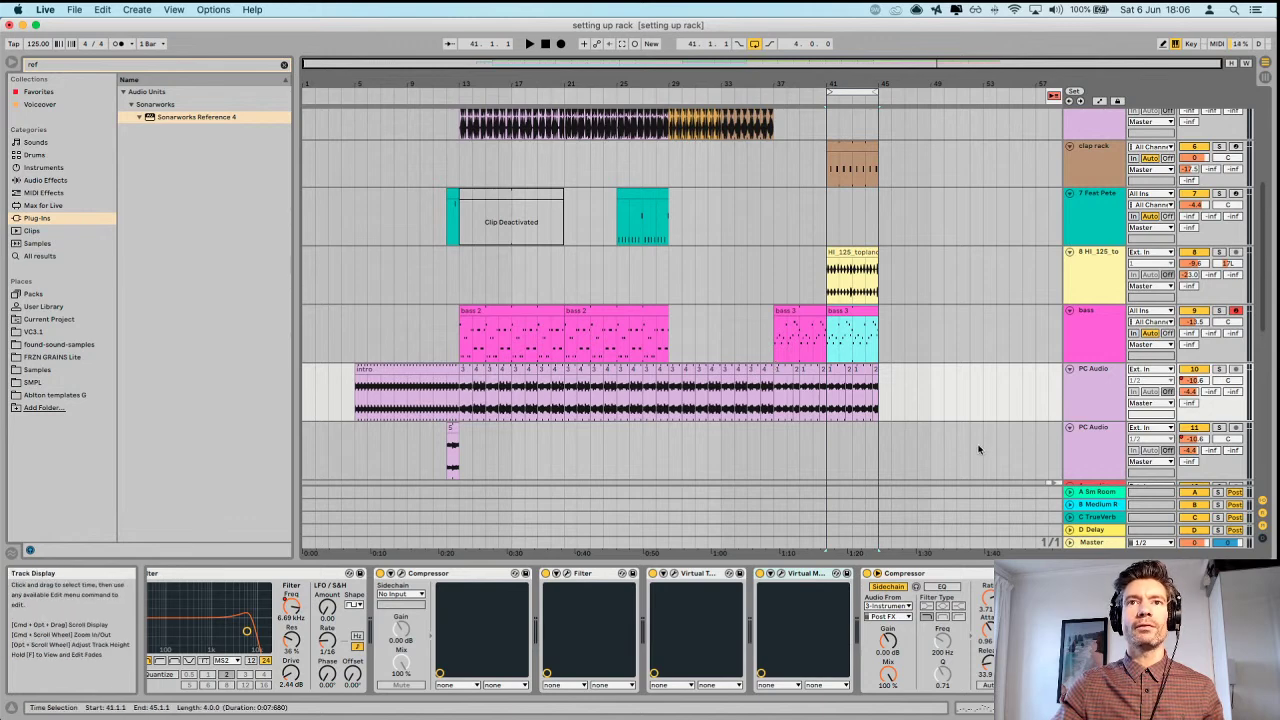
{"action": "scroll", "coordinate": [955, 373], "scroll_direction": "up", "scroll_amount": 1}
{"action": "scroll", "coordinate": [955, 373], "scroll_direction": "down", "scroll_amount": 3}
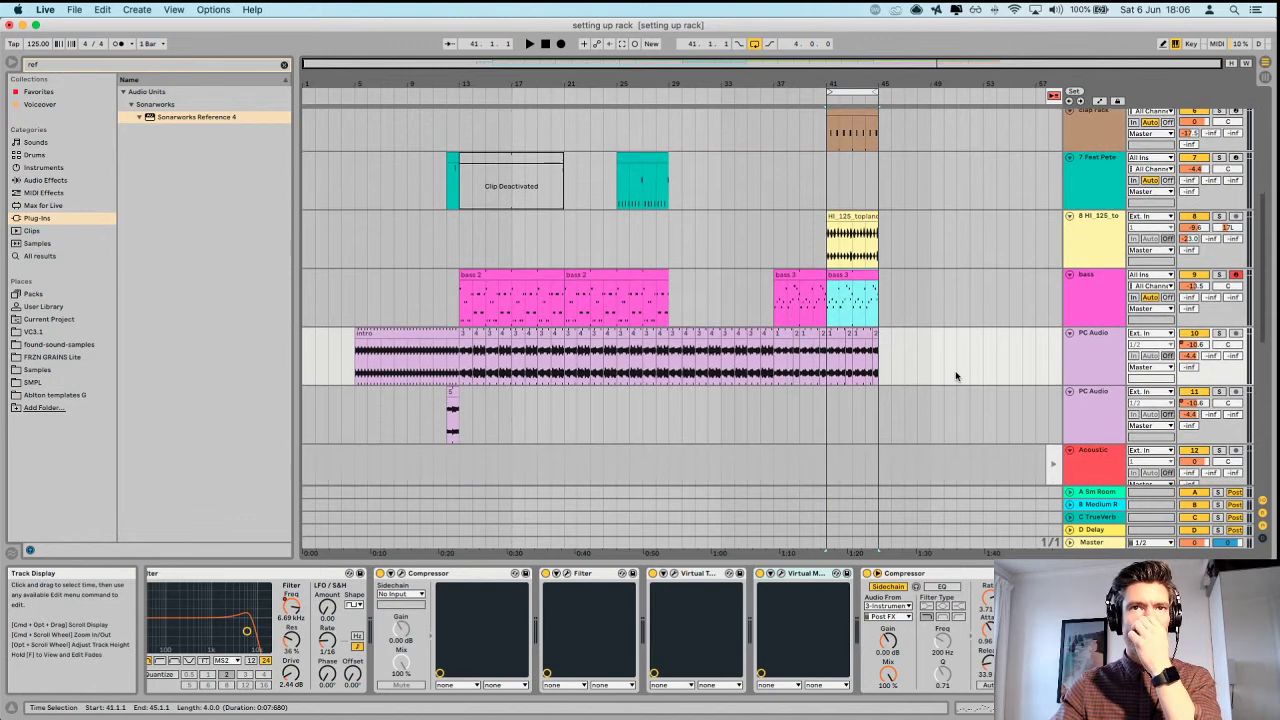
{"action": "scroll", "coordinate": [920, 343], "scroll_direction": "up", "scroll_amount": 3}
{"action": "scroll", "coordinate": [920, 343], "scroll_direction": "down", "scroll_amount": 5}
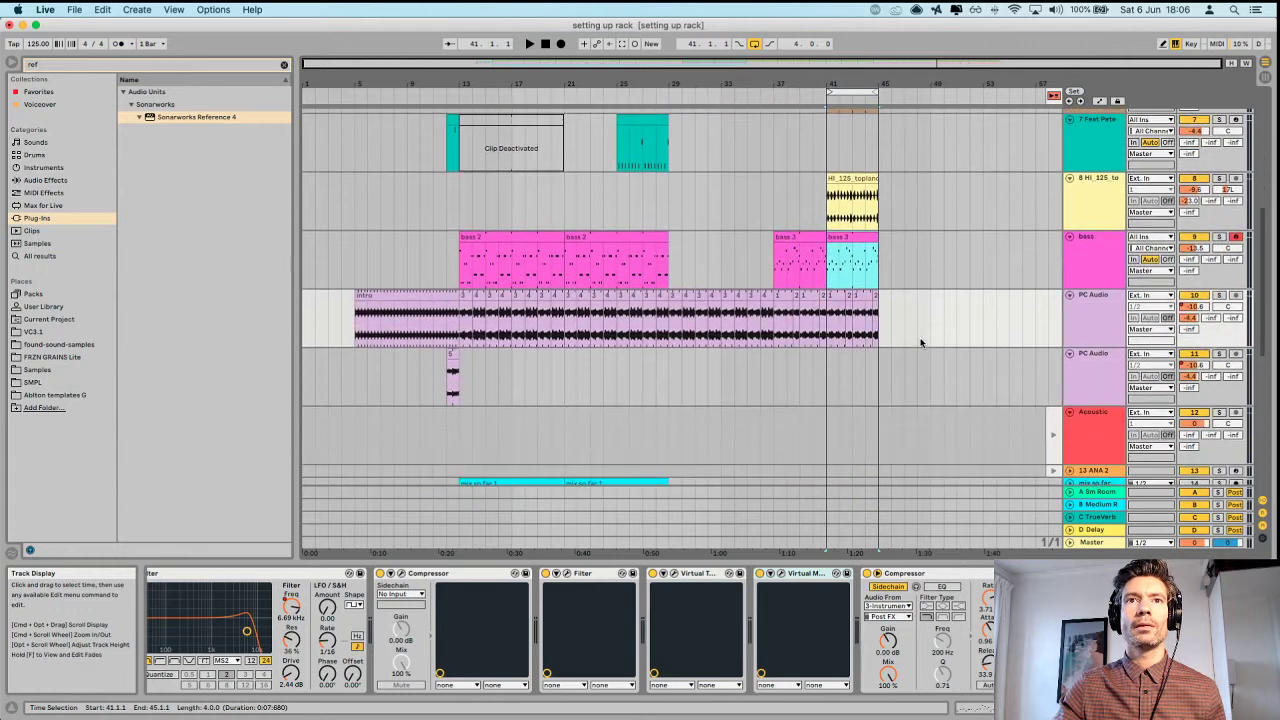
{"action": "scroll", "coordinate": [920, 343], "scroll_direction": "up", "scroll_amount": 2}
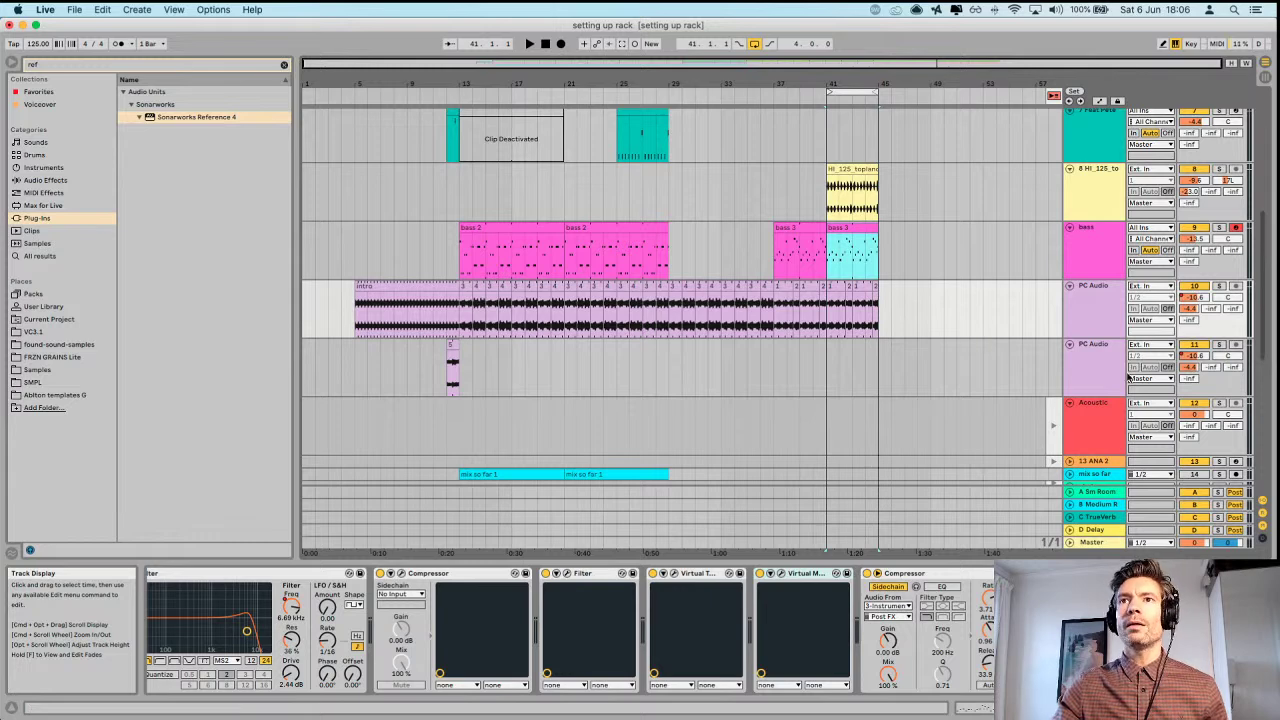
Insert a MIDI track below PC Audio track 10 and load the Sampler instrument onto it.
{"action": "left_click", "coordinate": [1097, 321]}
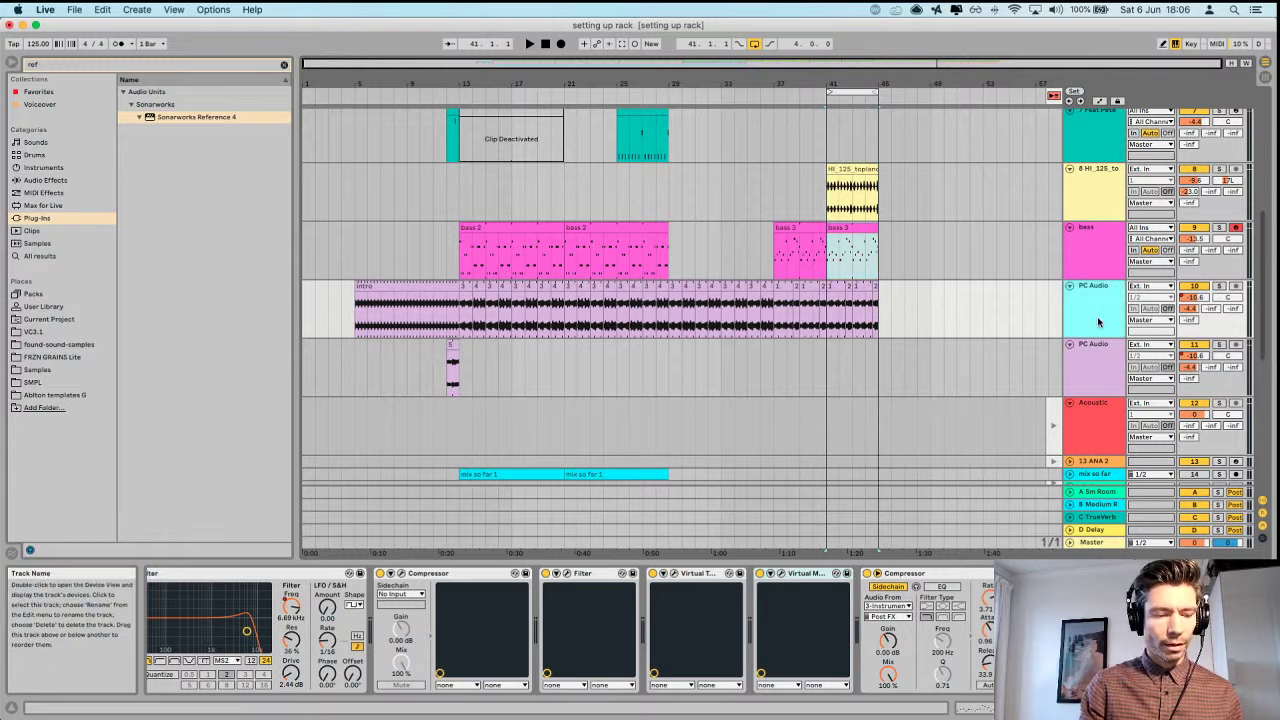
{"action": "key", "text": "super+shift+t"}
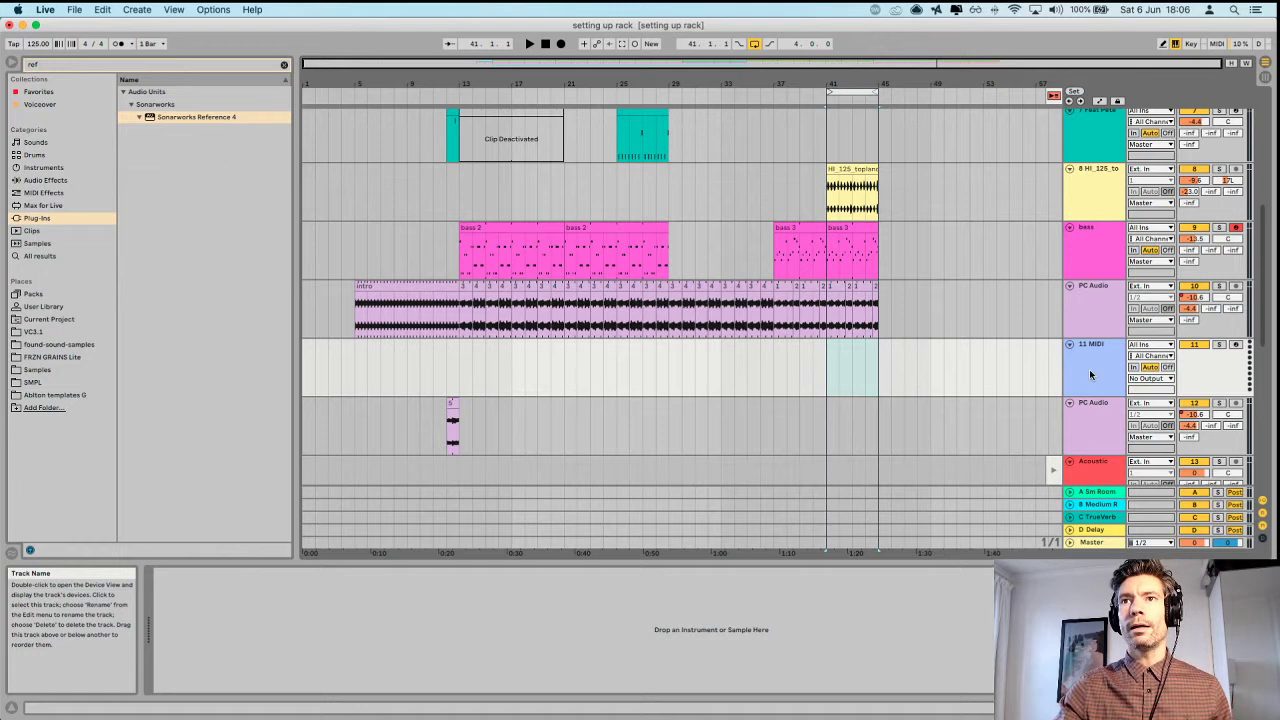
{"action": "left_click", "coordinate": [116, 67]}
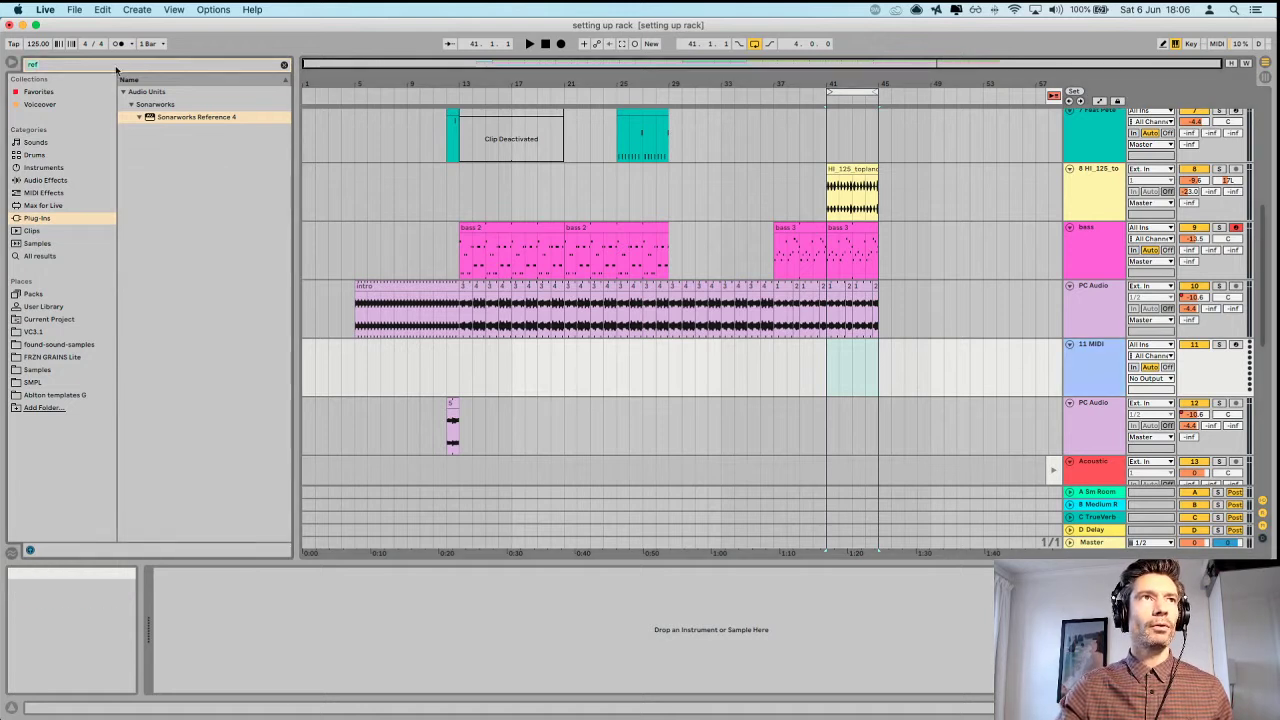
{"action": "type", "text": "sampl"}
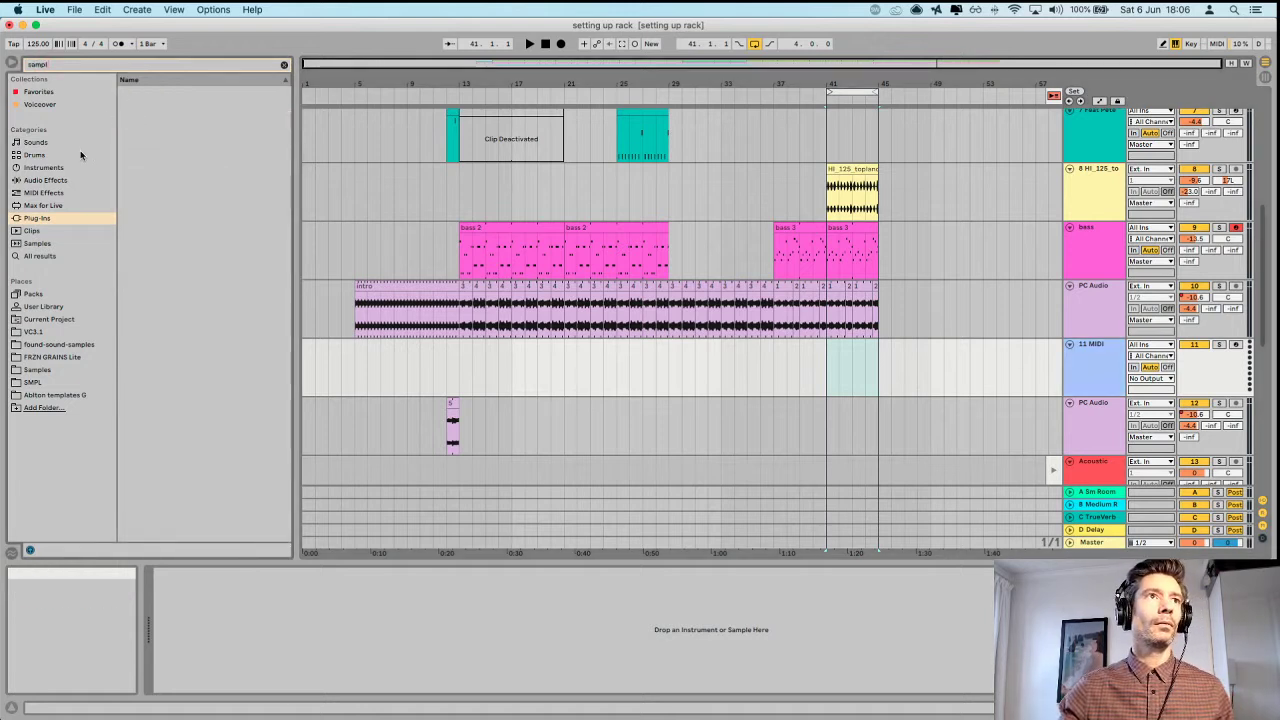
{"action": "left_click", "coordinate": [45, 167]}
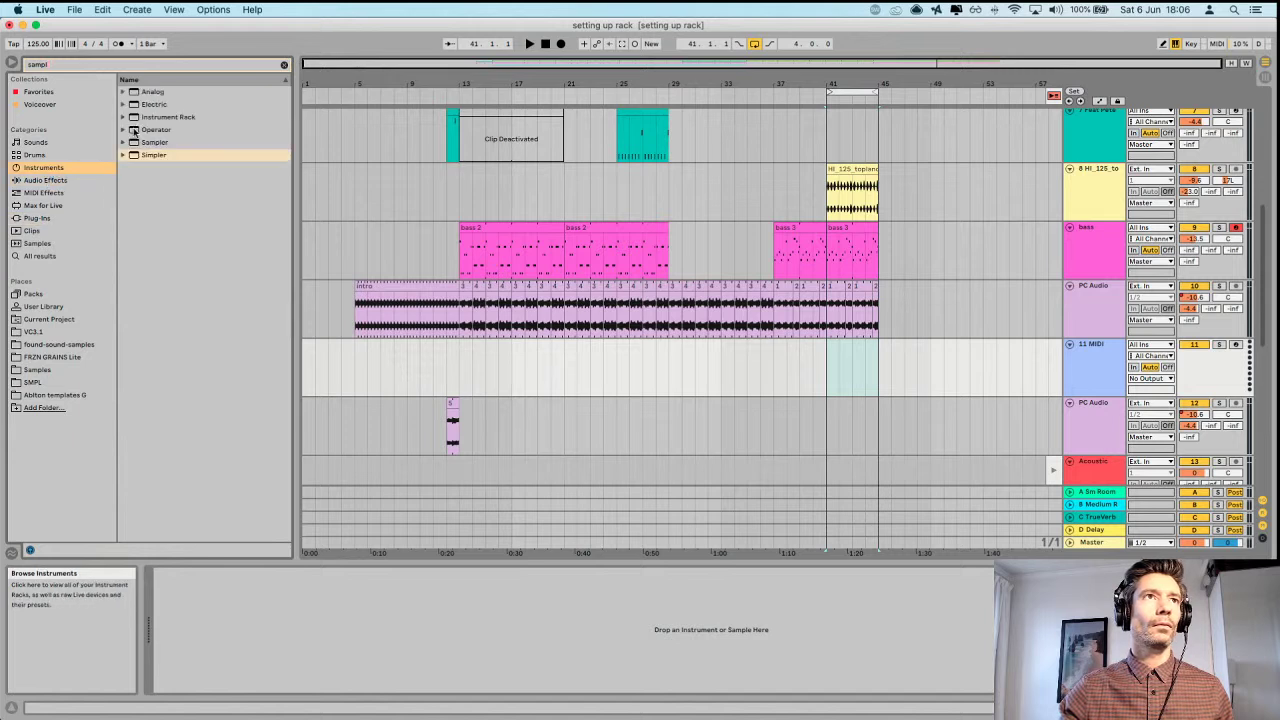
{"action": "left_click", "coordinate": [156, 143]}
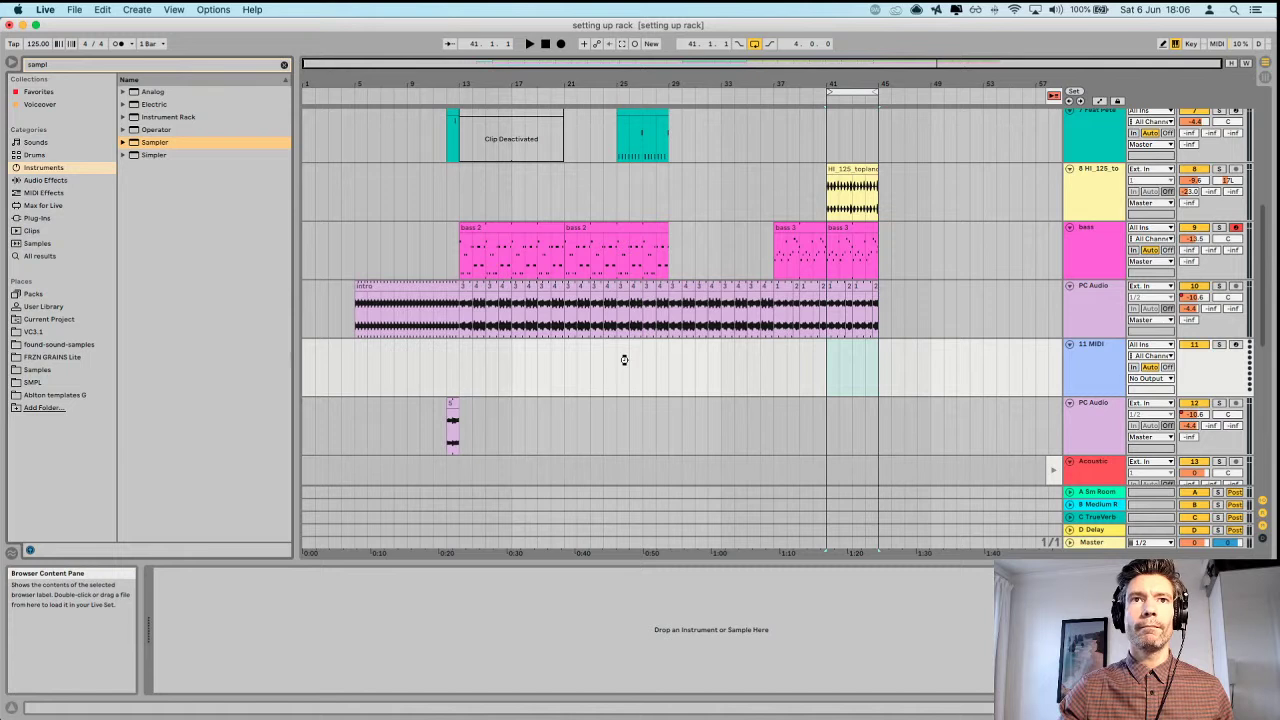
{"action": "left_click_drag", "start_coordinate": [624, 360], "coordinate": [625, 364]}
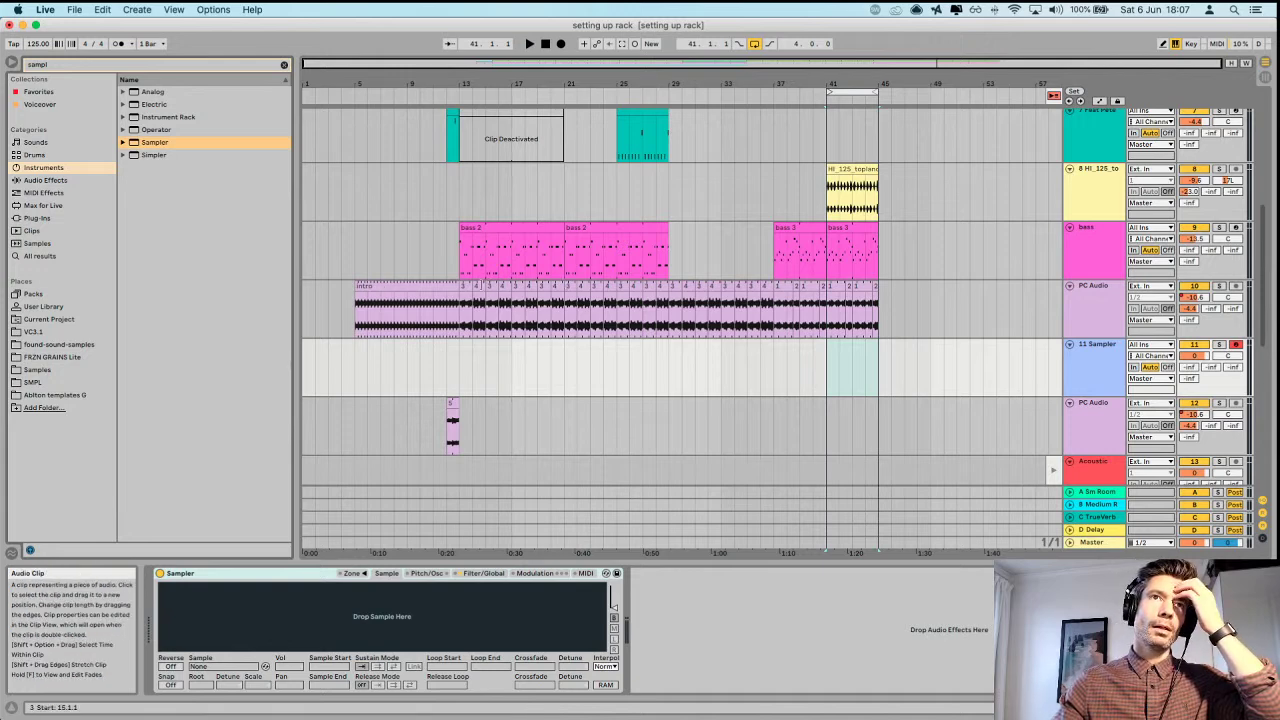
Load the one-bar audio clip at bar 13 of PC Audio track 10 into the Sampler on track 11.
{"action": "left_click", "coordinate": [464, 285]}
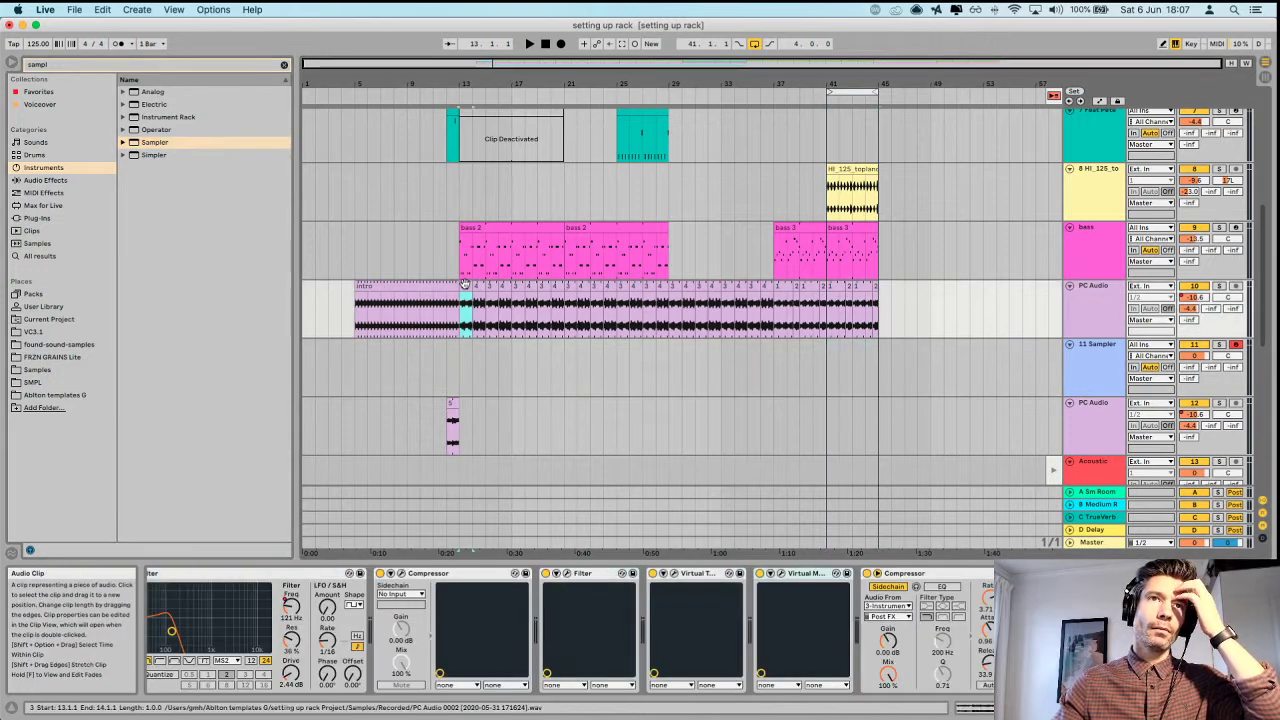
{"action": "left_click_drag", "start_coordinate": [464, 285], "coordinate": [933, 376]}
{"action": "key", "text": "space"}
{"action": "scroll", "coordinate": [933, 377], "scroll_direction": "left", "scroll_amount": 5}
{"action": "key", "text": "space"}
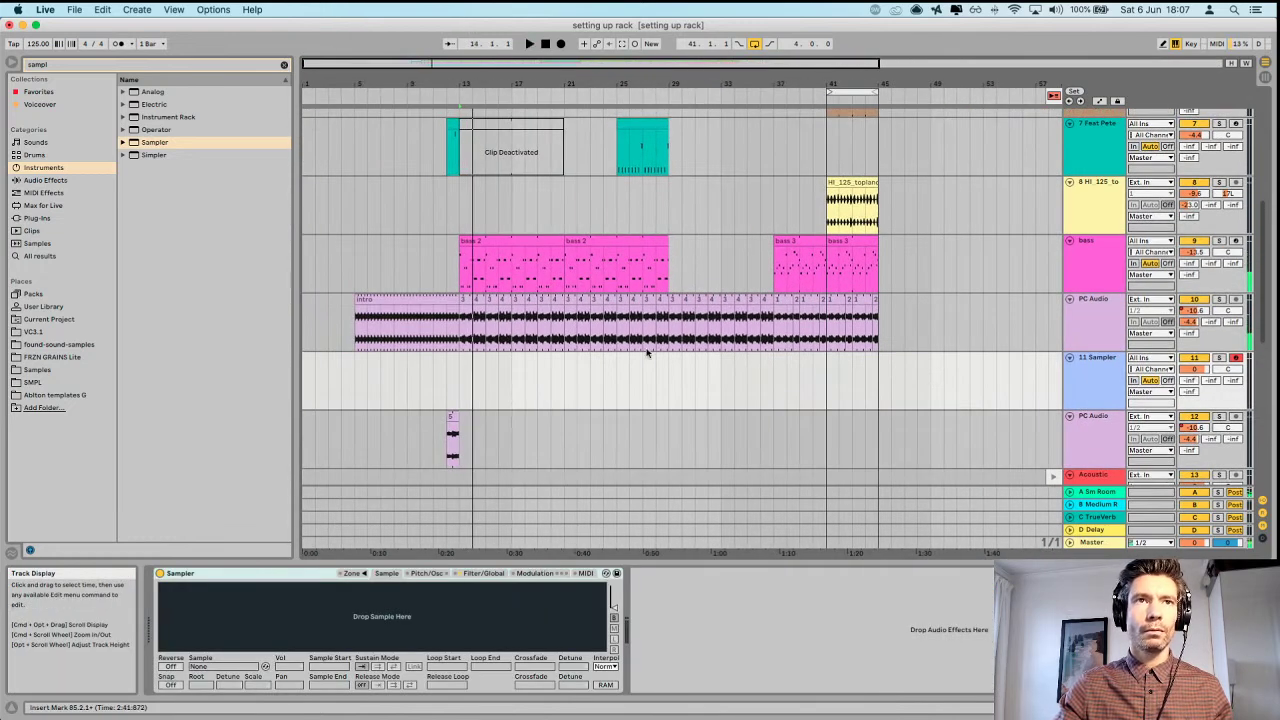
{"action": "left_click_drag", "start_coordinate": [466, 301], "coordinate": [403, 614]}
{"action": "left_click_drag", "start_coordinate": [324, 614], "coordinate": [514, 687]}
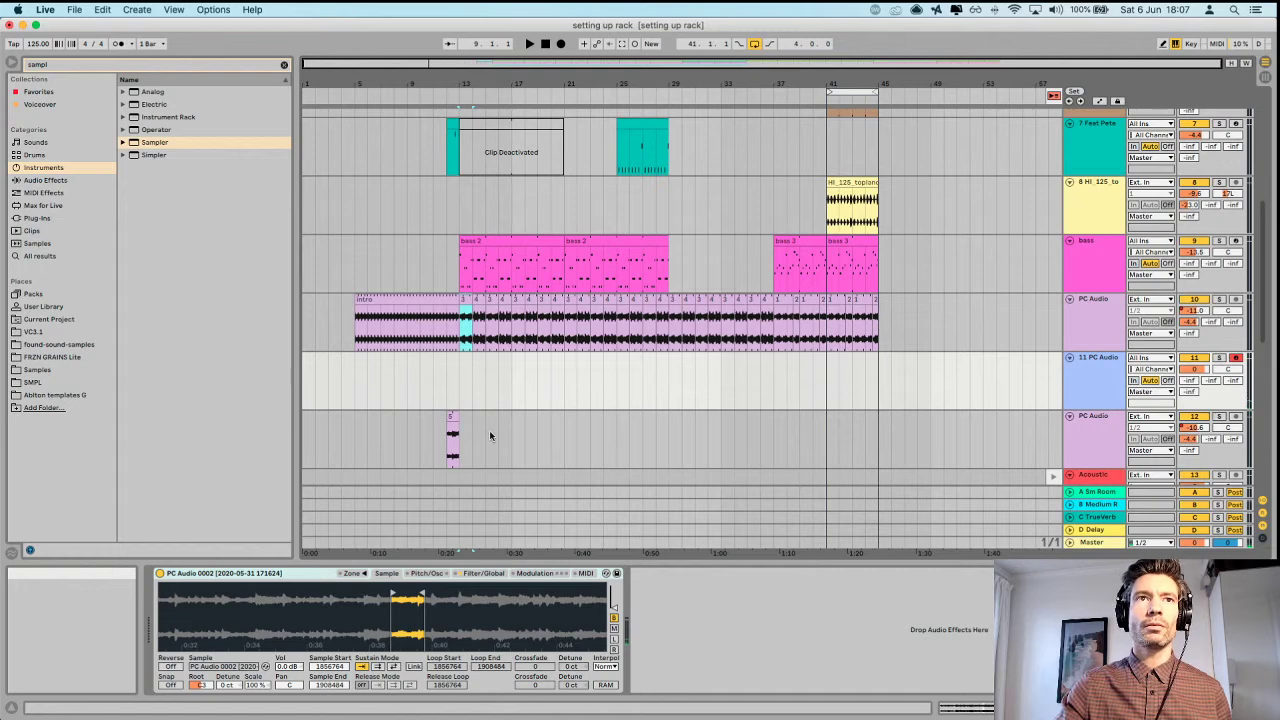
Extend the start of the kick MIDI clip on Instrument Rack track 3 back from bar 13 to bar 12.
{"action": "left_click_drag", "start_coordinate": [464, 80], "coordinate": [700, 170]}
{"action": "scroll", "coordinate": [751, 349], "scroll_direction": "down", "scroll_amount": 10}
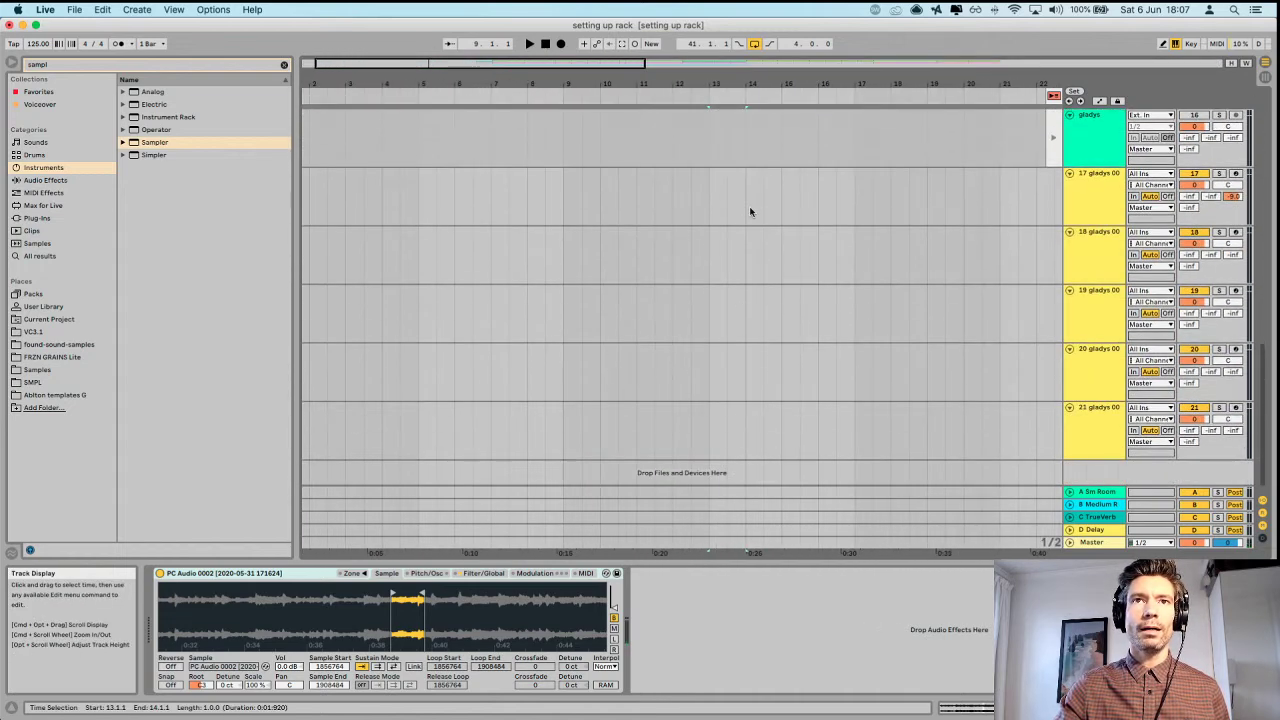
{"action": "scroll", "coordinate": [757, 336], "scroll_direction": "up", "scroll_amount": 10}
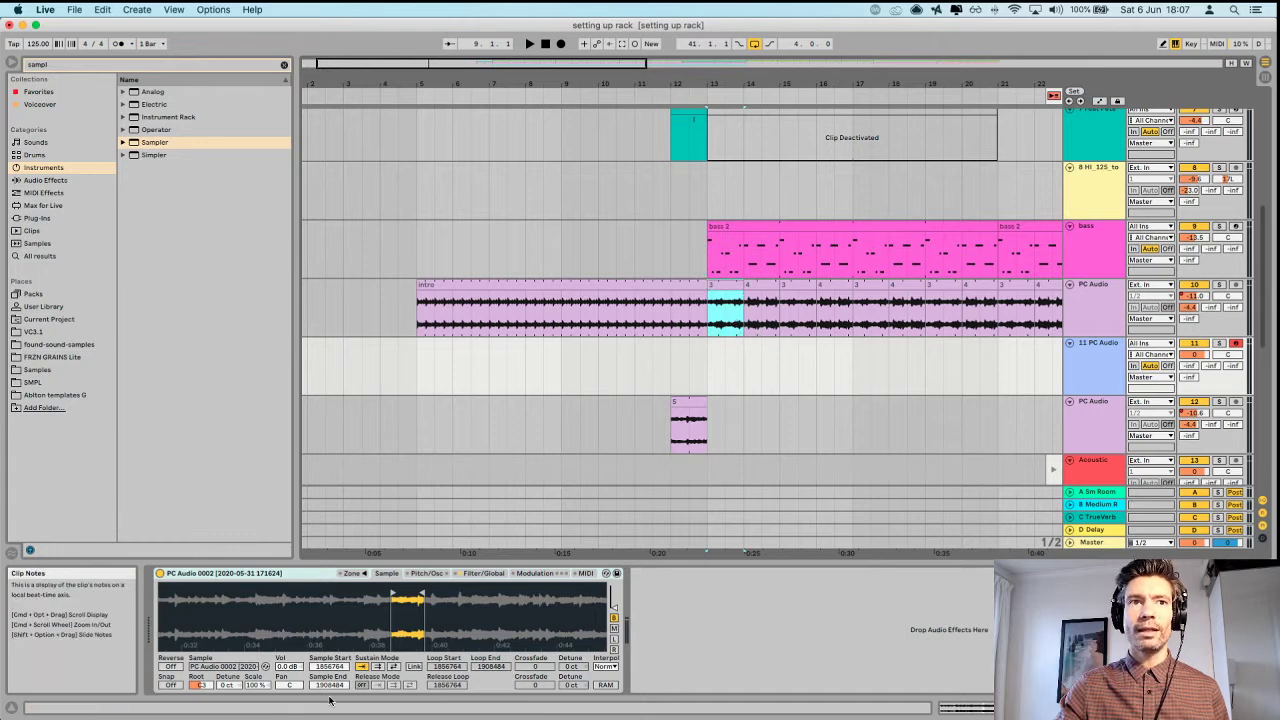
{"action": "left_click_drag", "start_coordinate": [756, 80], "coordinate": [771, 503]}
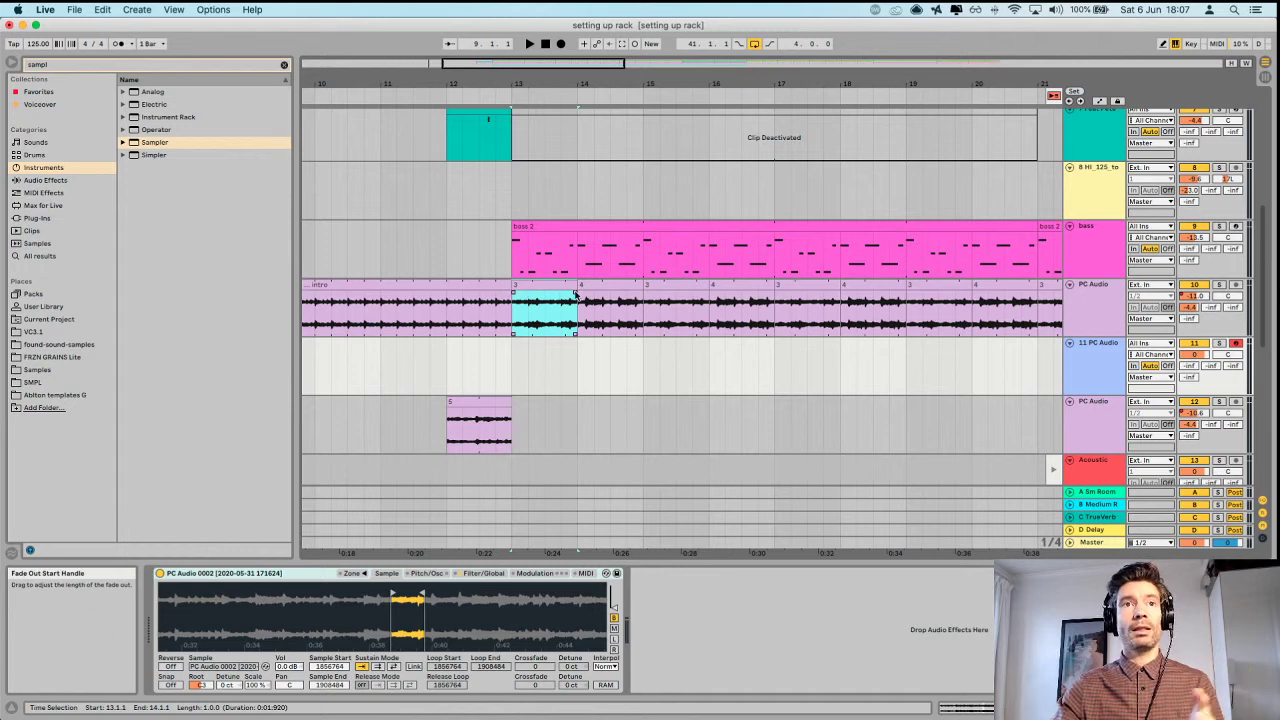
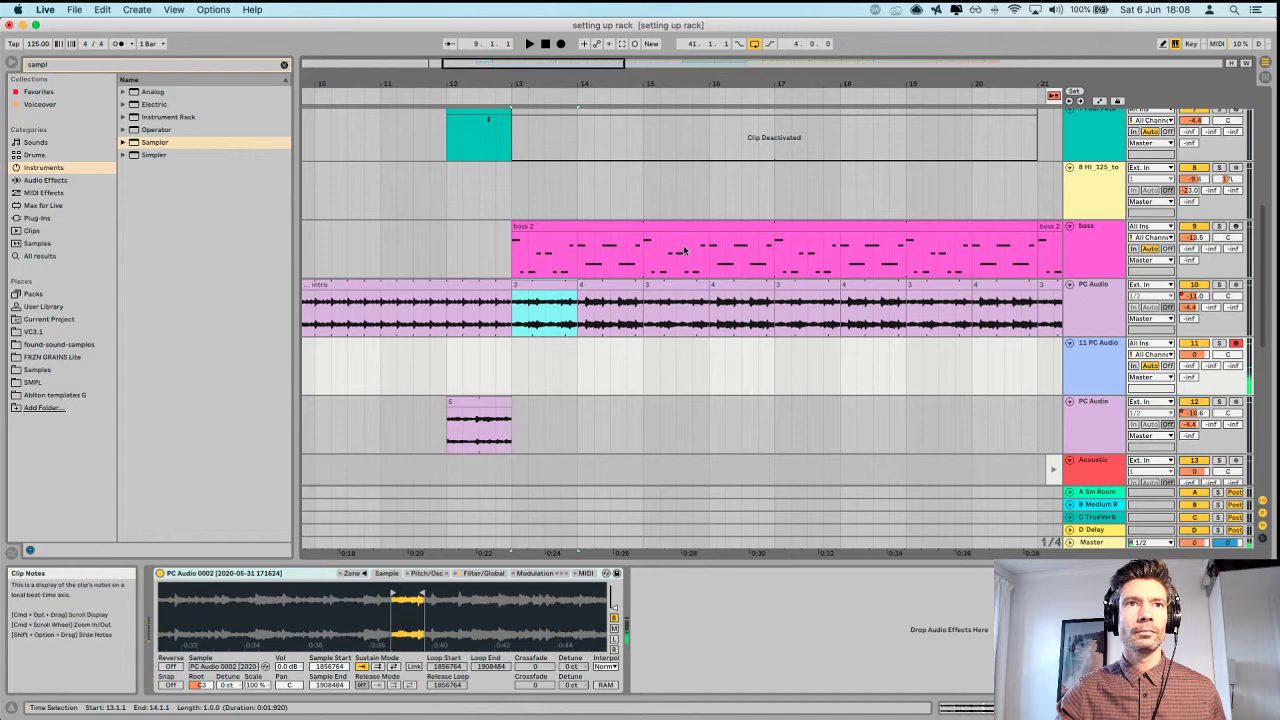
{"action": "scroll", "coordinate": [942, 401], "scroll_direction": "up", "scroll_amount": 8}
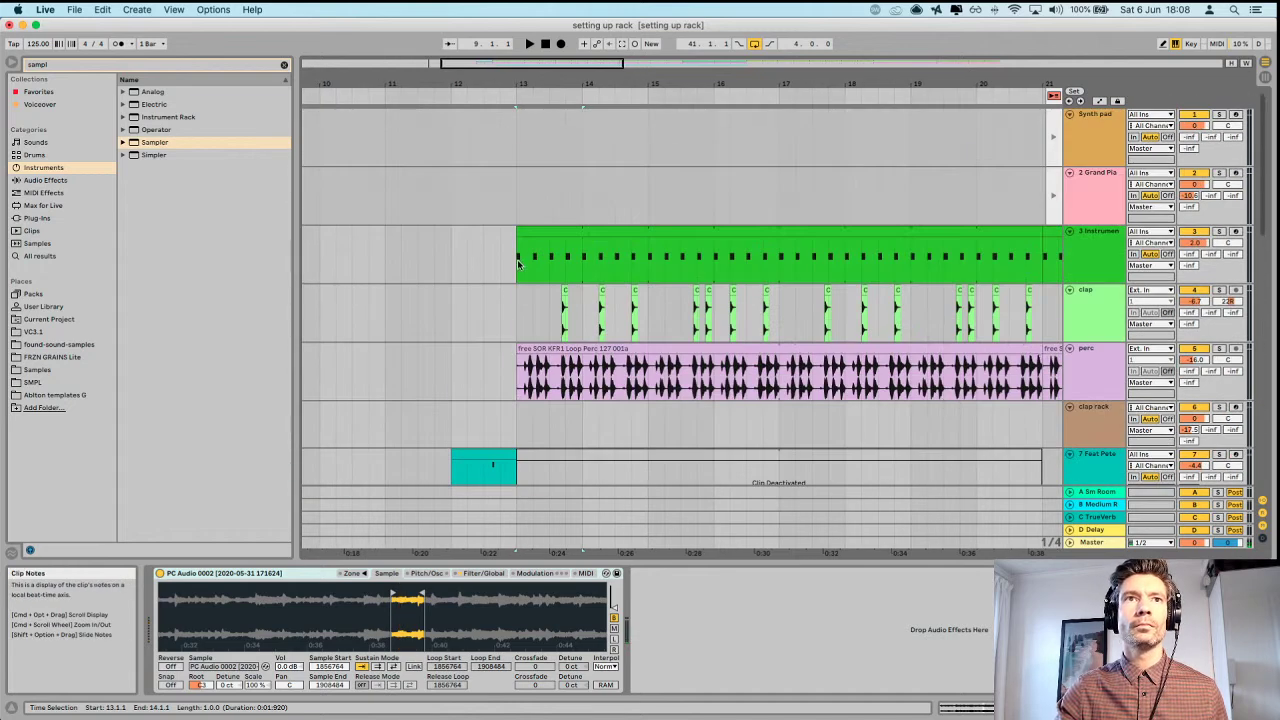
{"action": "left_click", "coordinate": [566, 232]}
{"action": "left_click_drag", "start_coordinate": [514, 236], "coordinate": [455, 233]}
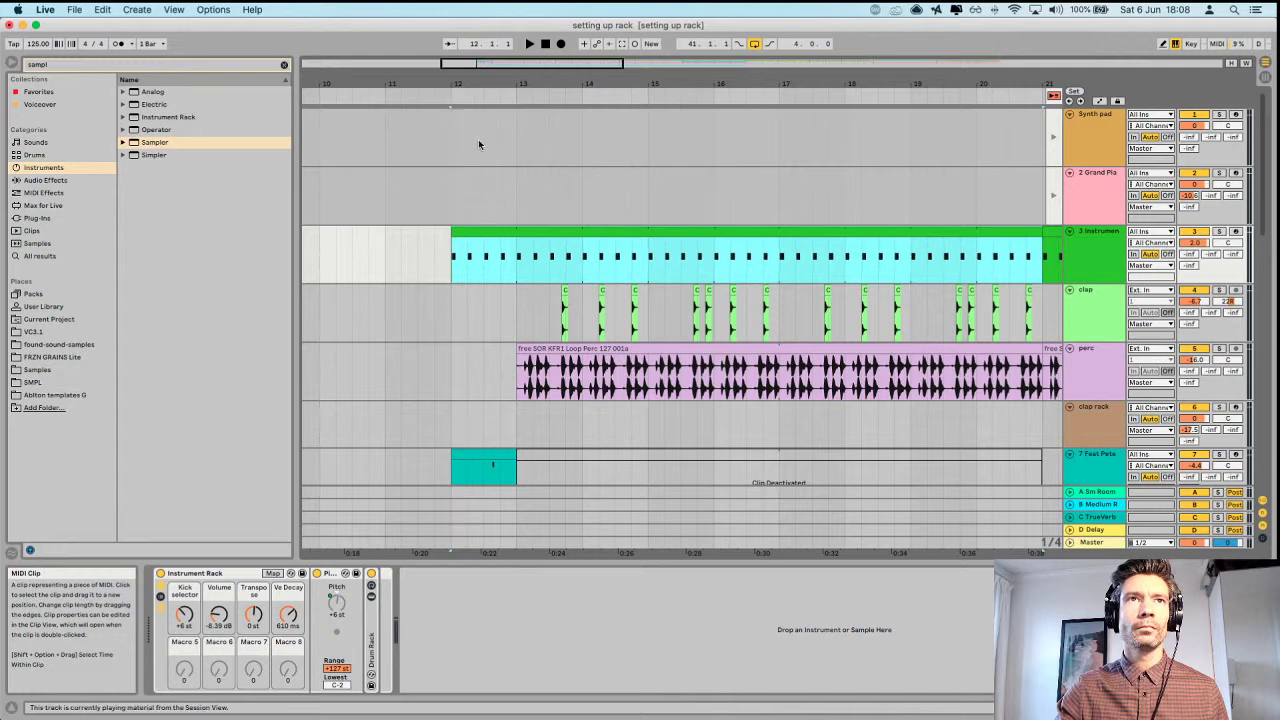
Set a one-bar loop over bar 12 and start playback.
{"action": "left_click", "coordinate": [485, 295]}
{"action": "left_click_drag", "start_coordinate": [455, 265], "coordinate": [512, 274]}
{"action": "key", "text": "super+l"}
{"action": "key", "text": "space"}
{"action": "scroll", "coordinate": [850, 300], "scroll_direction": "down", "scroll_amount": 5}
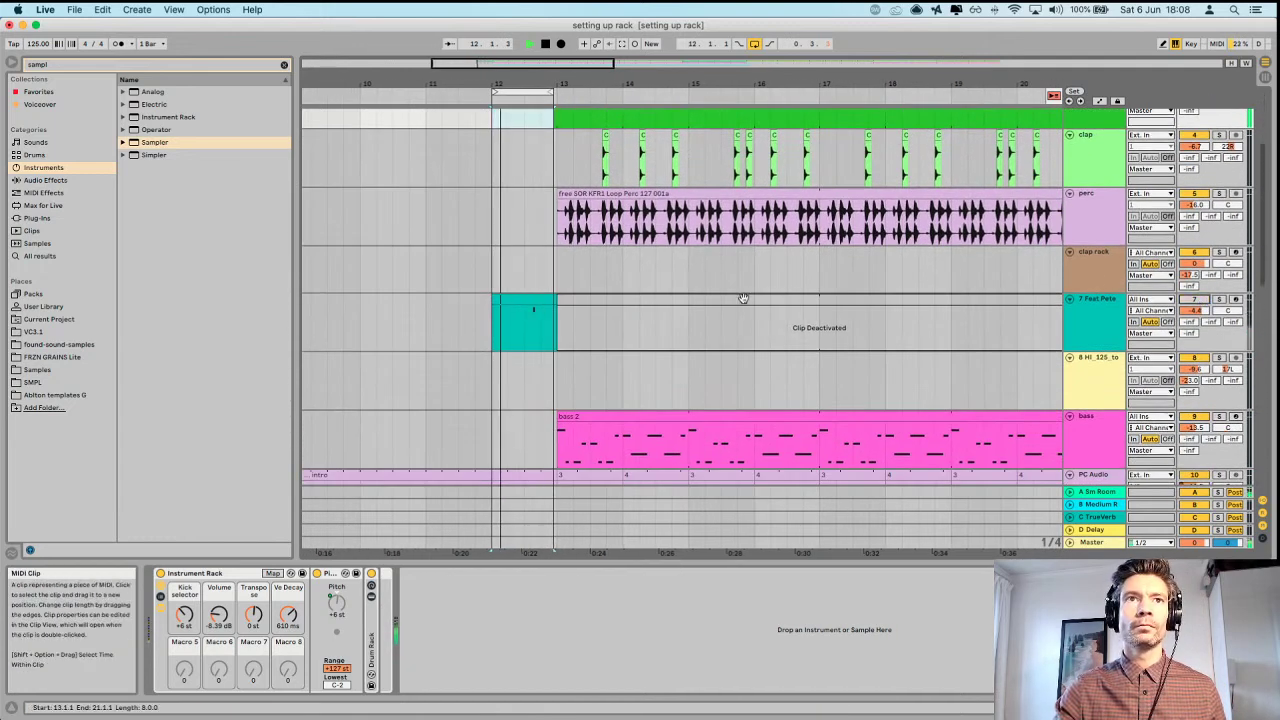
{"action": "scroll", "coordinate": [749, 300], "scroll_direction": "down", "scroll_amount": 10}
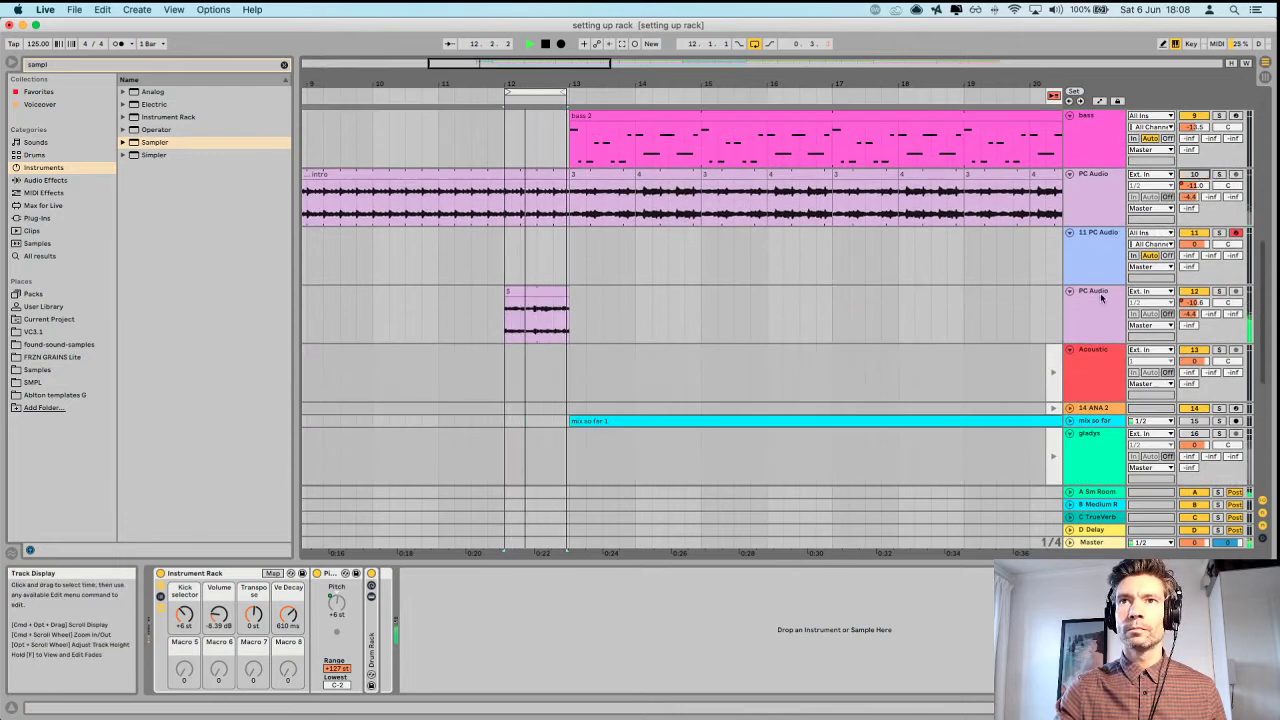
{"action": "scroll", "coordinate": [757, 298], "scroll_direction": "down", "scroll_amount": 5}
{"action": "scroll", "coordinate": [757, 300], "scroll_direction": "up", "scroll_amount": 6}
{"action": "scroll", "coordinate": [700, 250], "scroll_direction": "up", "scroll_amount": 5}
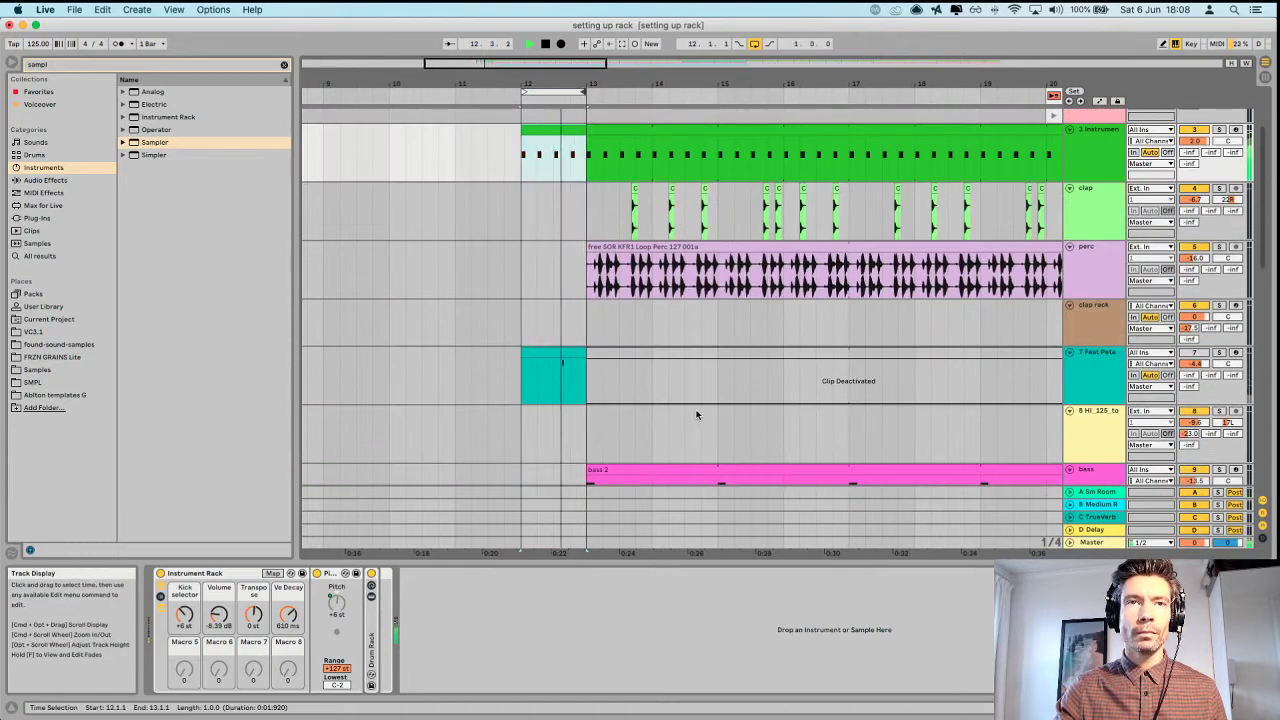
Display the Sampler device on MIDI track 11 below the bass and PC Audio tracks.
{"action": "scroll", "coordinate": [694, 414], "scroll_direction": "down", "scroll_amount": 8}
{"action": "scroll", "coordinate": [694, 410], "scroll_direction": "up", "scroll_amount": 4}
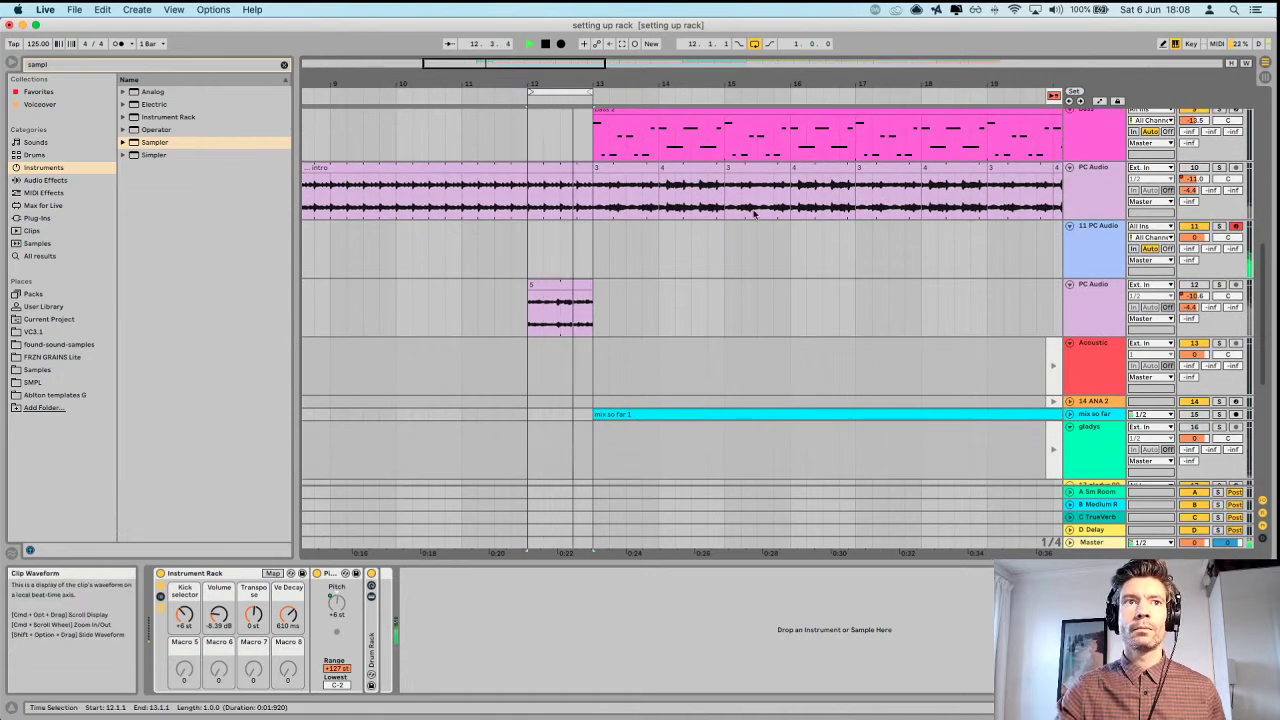
{"action": "left_click", "coordinate": [1113, 292]}
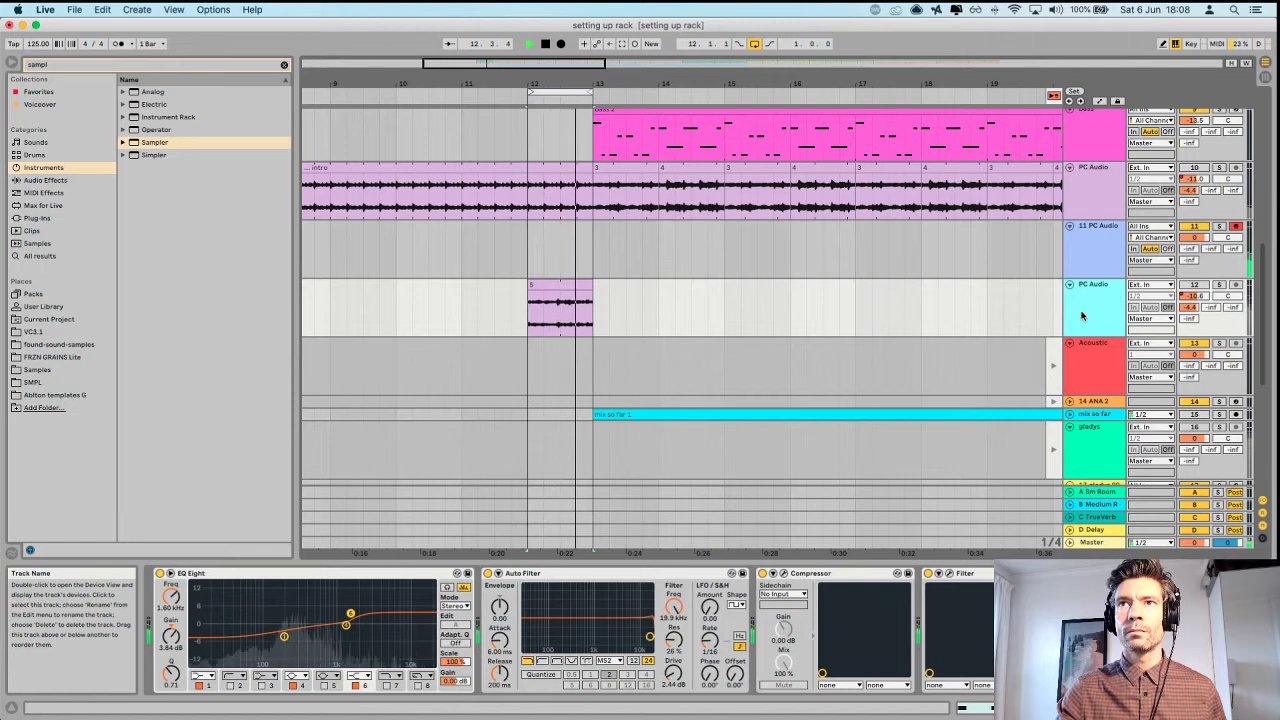
{"action": "left_click", "coordinate": [1104, 236]}
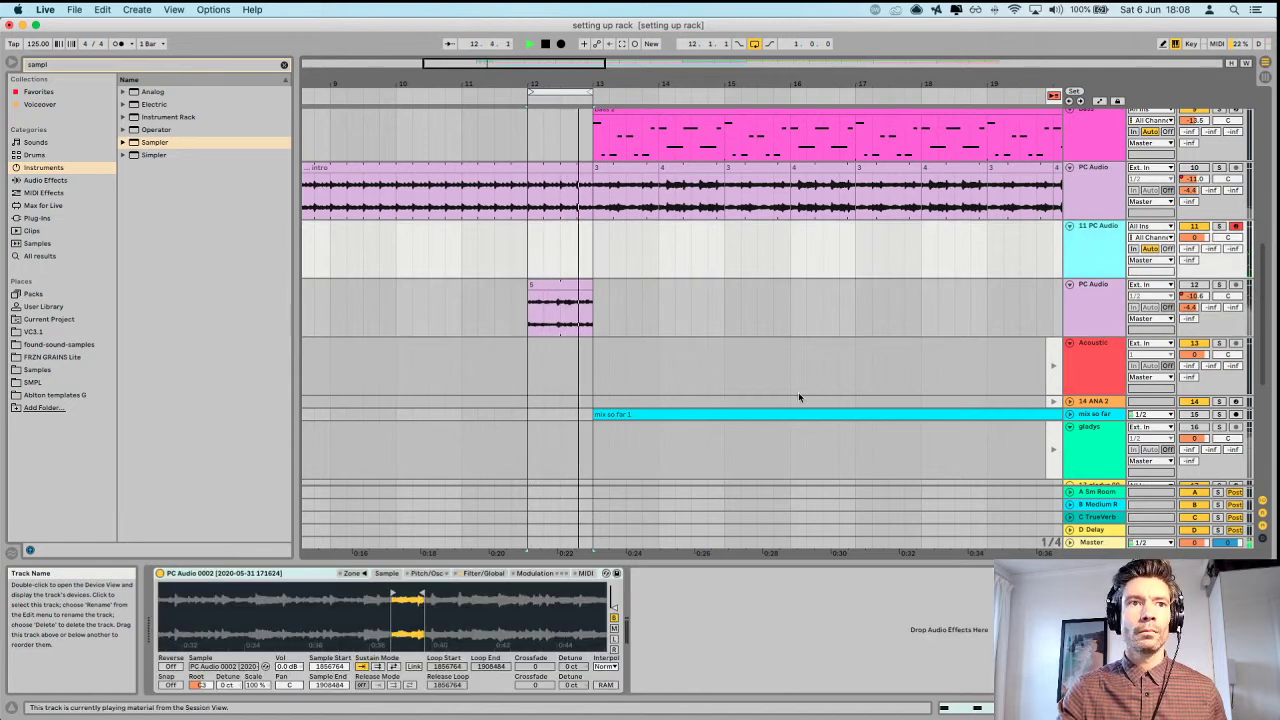
Audition the Sampler sample from different points, moving its start to 1960772 and its end to 2090334, and stop playback.
{"action": "mouse_move", "coordinate": [393, 592]}
{"action": "left_mouse_down"}
{"action": "mouse_move", "coordinate": [333, 594]}
{"action": "mouse_move", "coordinate": [428, 594]}
{"action": "mouse_move", "coordinate": [380, 592]}
{"action": "left_mouse_up"}
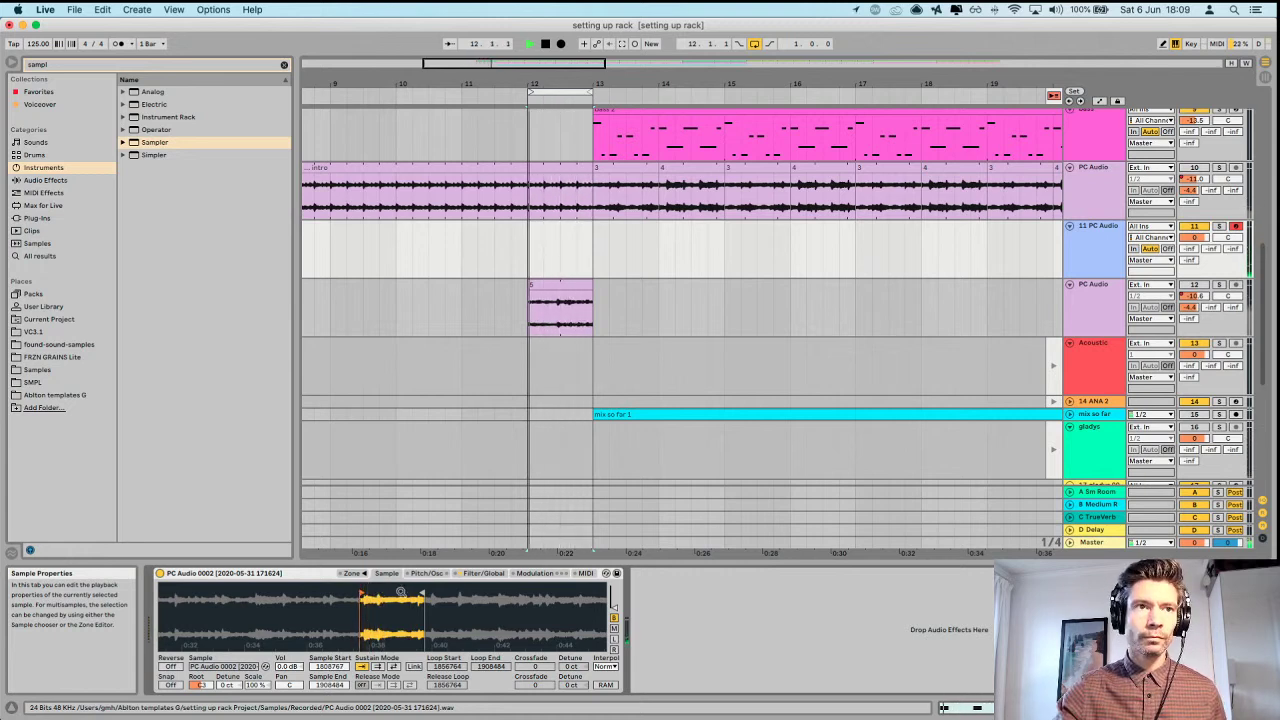
{"action": "key", "text": "super+z"}
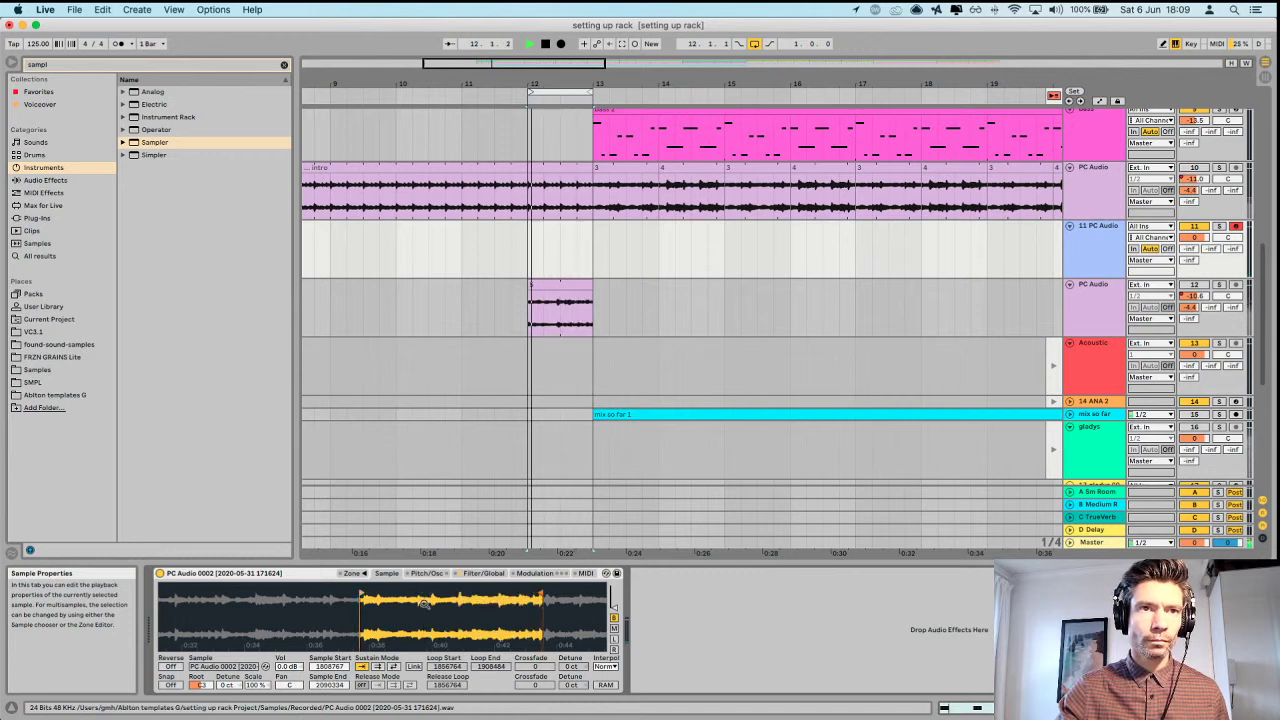
{"action": "left_click_drag", "start_coordinate": [366, 594], "coordinate": [422, 597]}
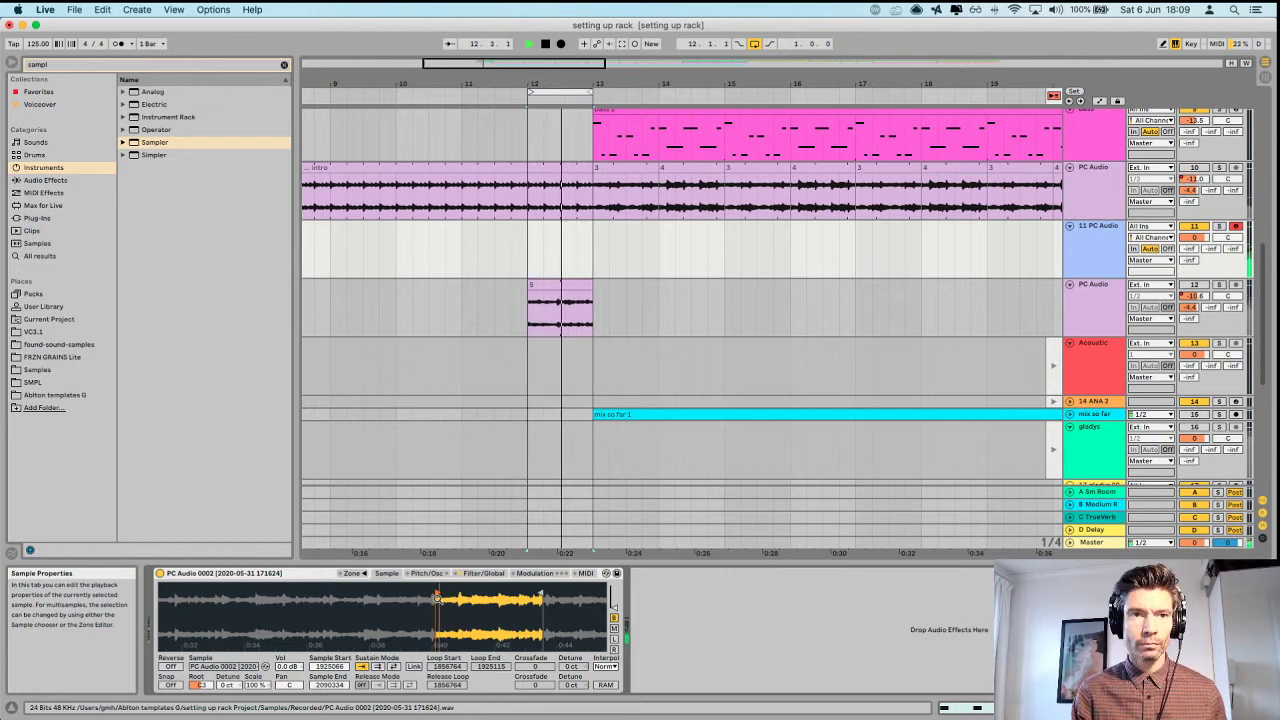
{"action": "left_click_drag", "start_coordinate": [437, 597], "coordinate": [463, 597]}
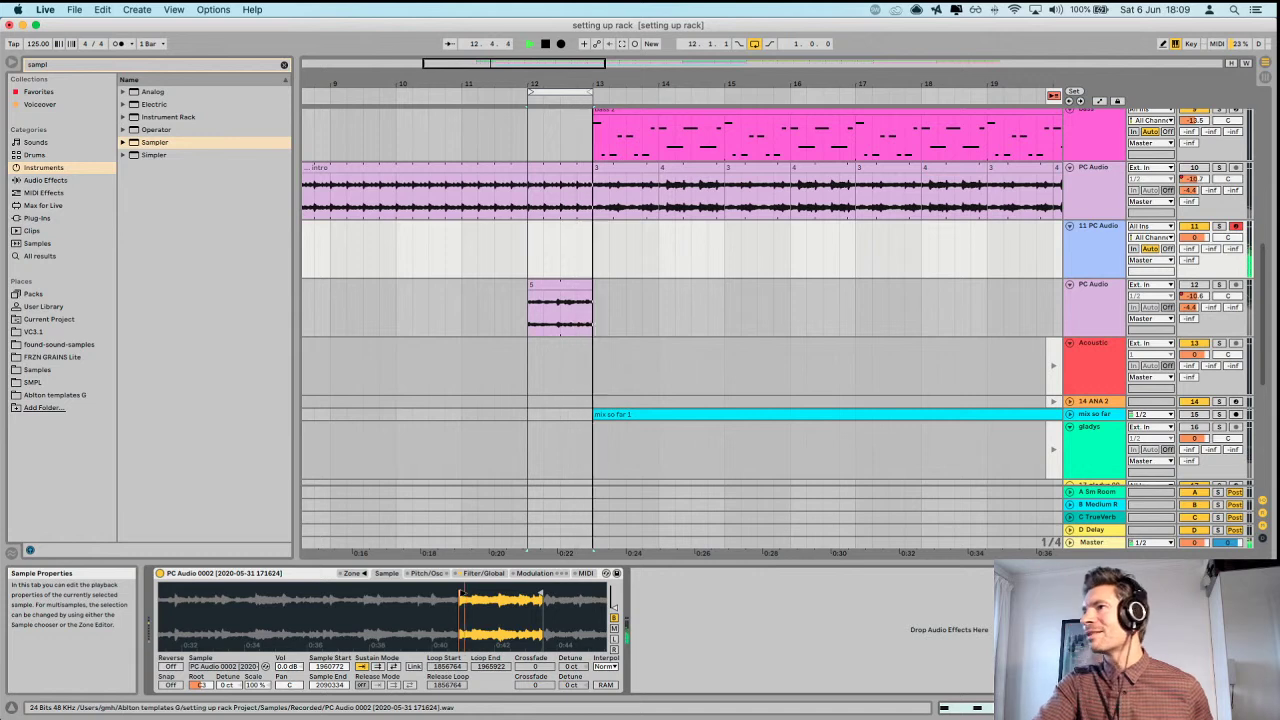
{"action": "key", "text": "space"}
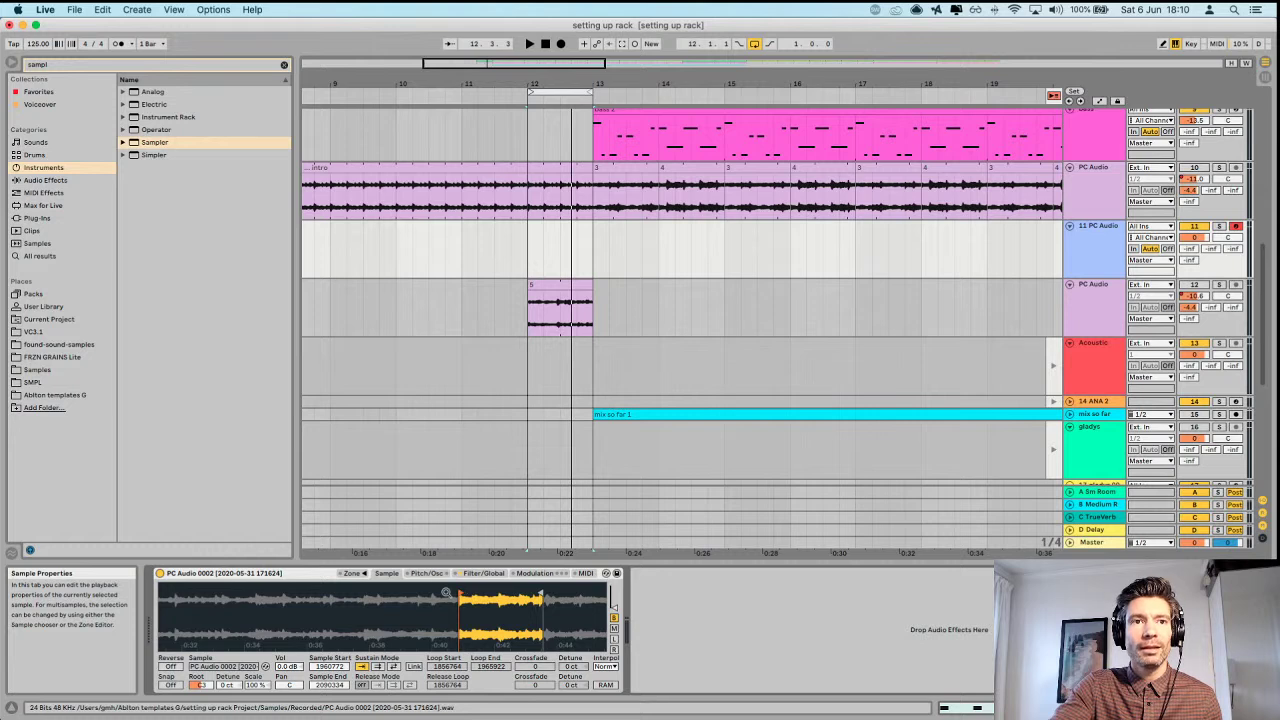
Restart playback and try a short slice of the sample, with its start at 2011479 and its end at 2021712.
{"action": "left_click_drag", "start_coordinate": [462, 594], "coordinate": [435, 597]}
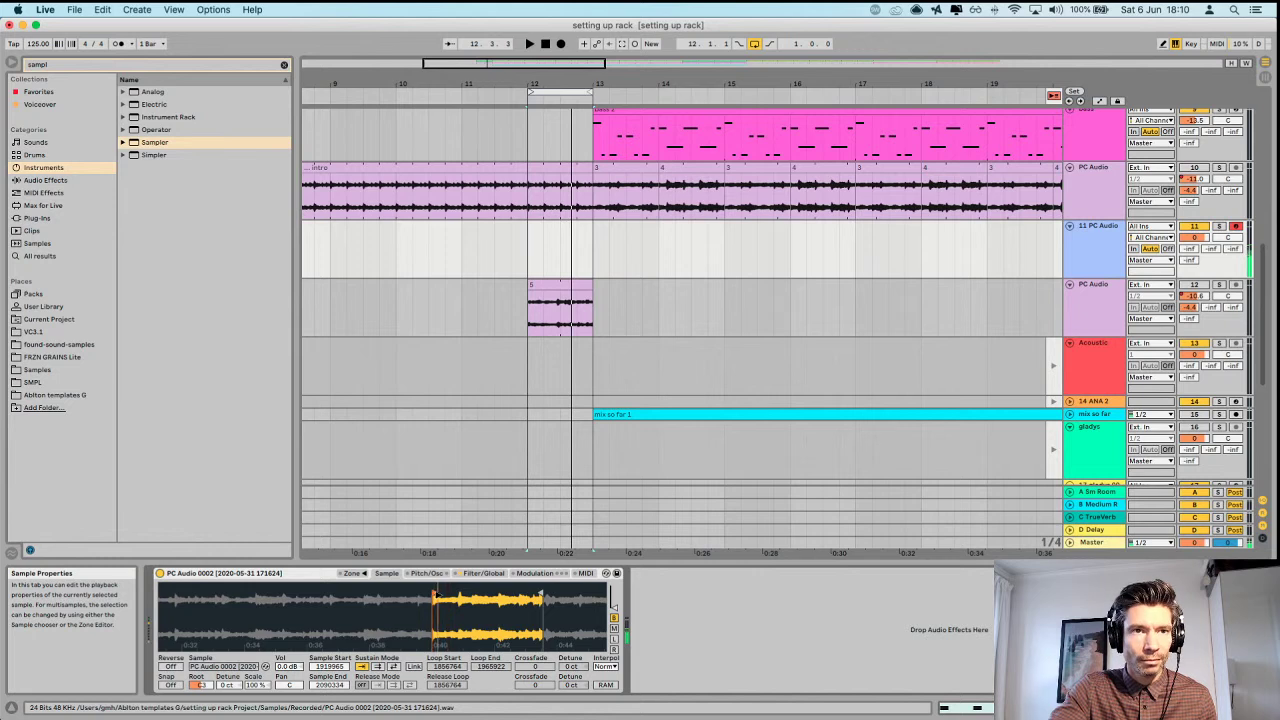
{"action": "key", "text": "space"}
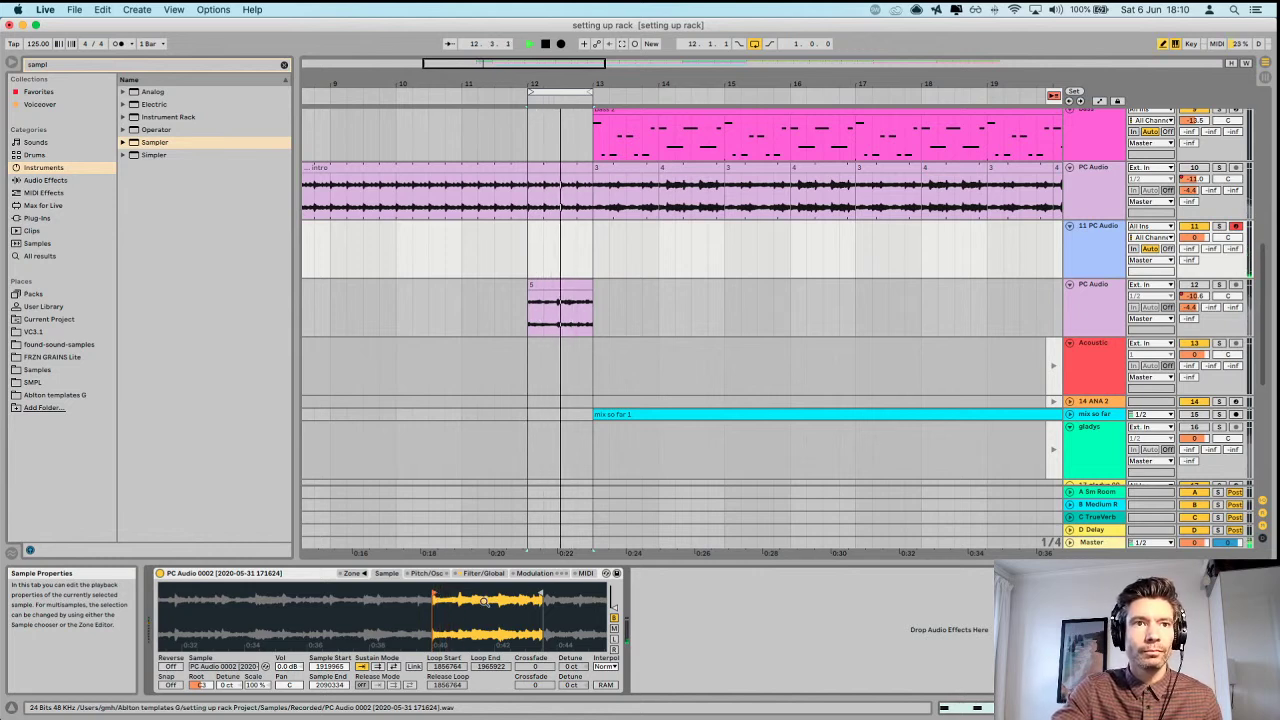
{"action": "left_click_drag", "start_coordinate": [432, 597], "coordinate": [477, 597]}
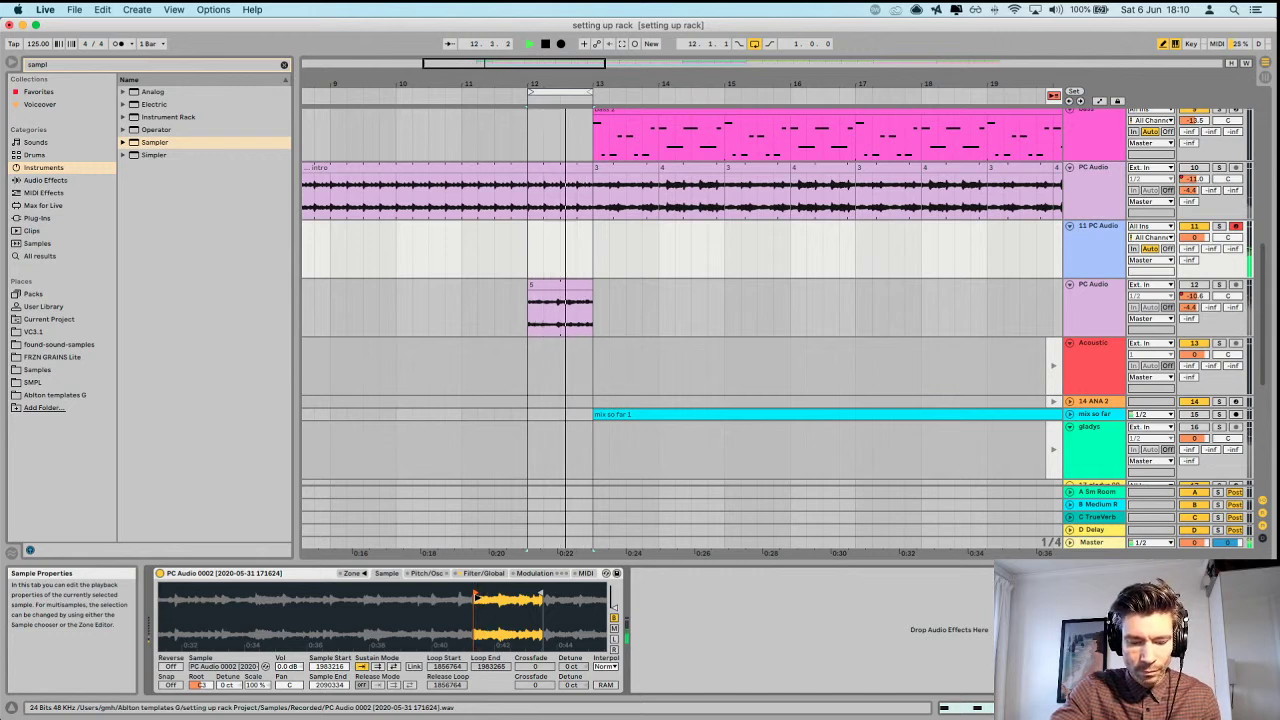
{"action": "left_click_drag", "start_coordinate": [476, 597], "coordinate": [502, 598]}
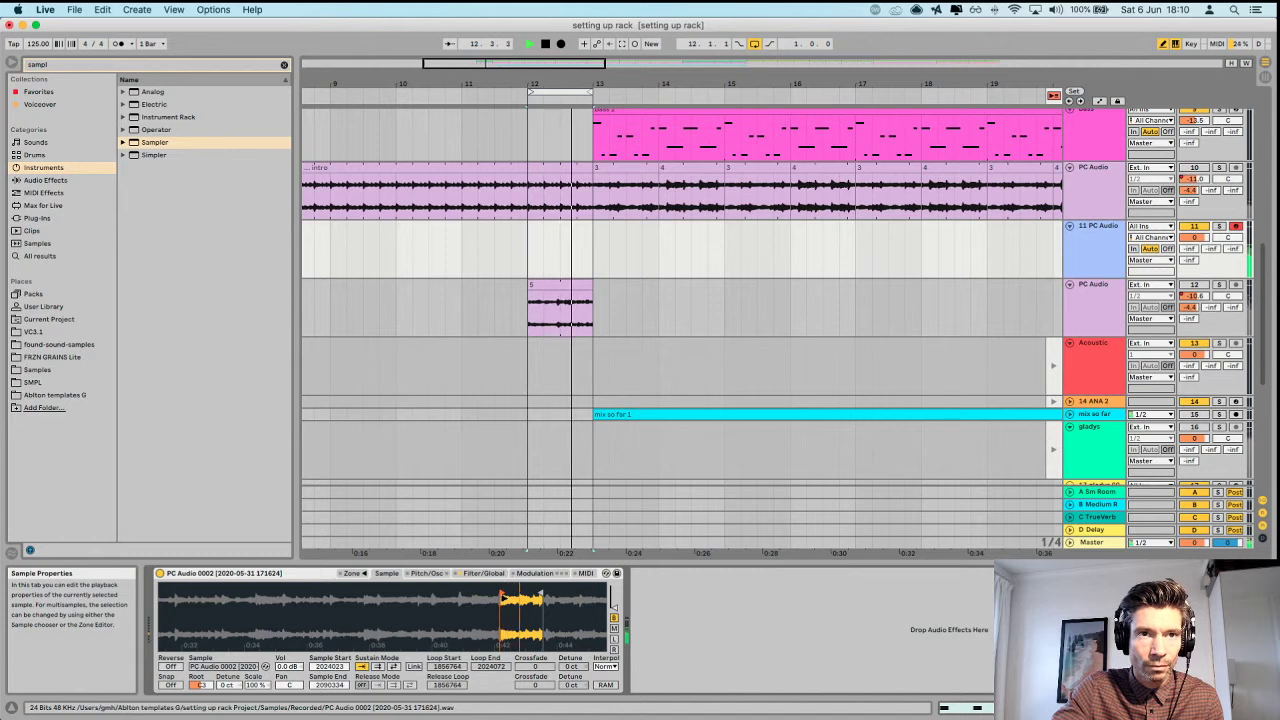
{"action": "mouse_move", "coordinate": [503, 598]}
{"action": "left_mouse_down"}
{"action": "mouse_move", "coordinate": [477, 591]}
{"action": "mouse_move", "coordinate": [493, 590]}
{"action": "left_mouse_up"}
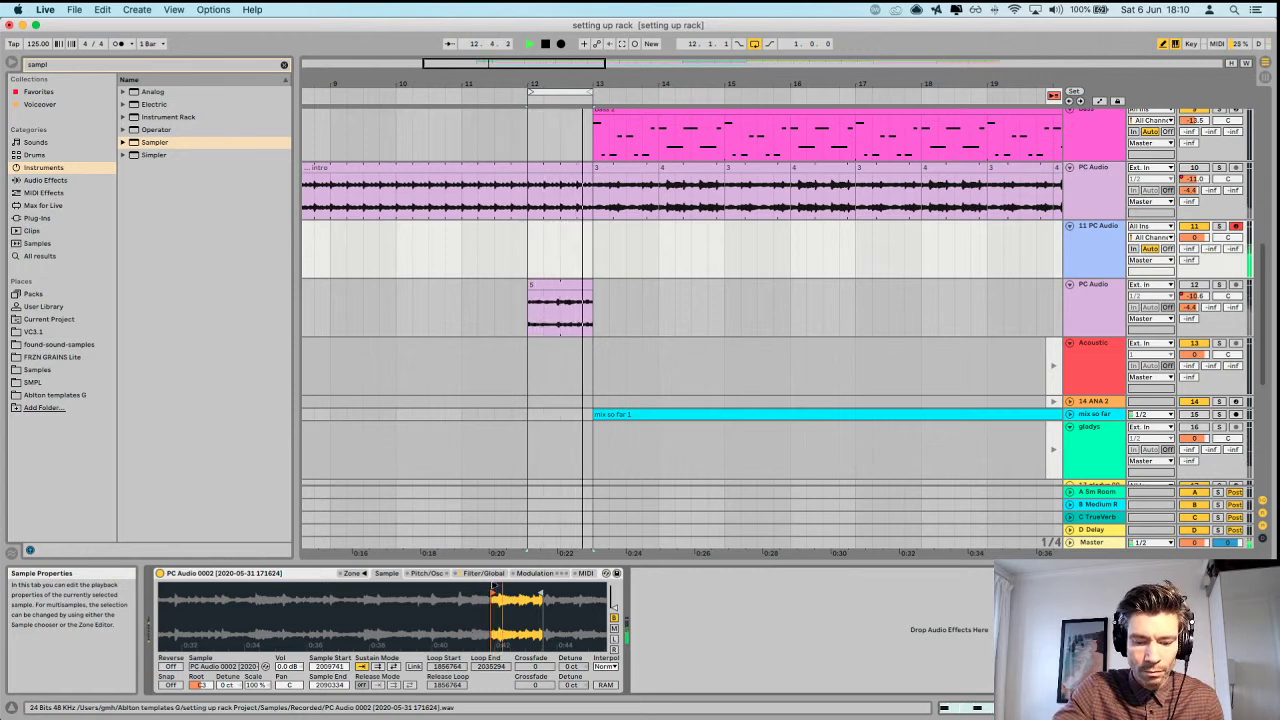
{"action": "mouse_move", "coordinate": [508, 591]}
{"action": "left_mouse_down"}
{"action": "mouse_move", "coordinate": [313, 594]}
{"action": "mouse_move", "coordinate": [329, 595]}
{"action": "left_mouse_up"}
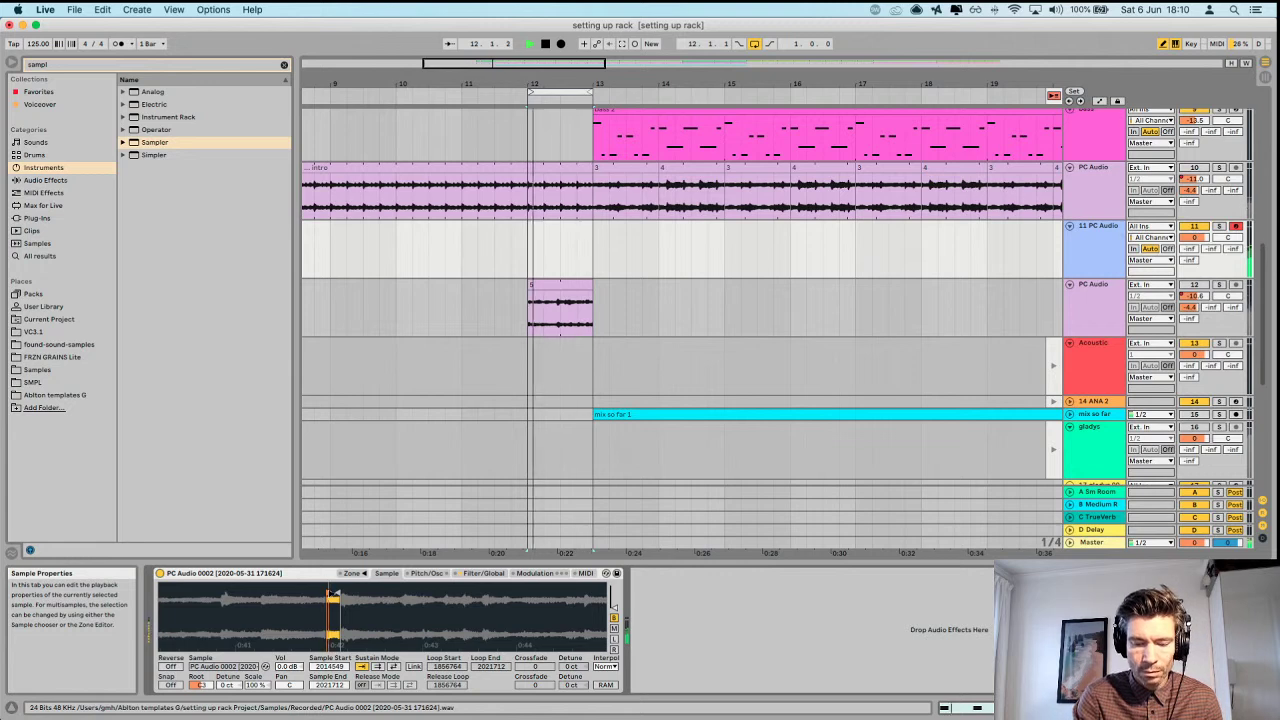
{"action": "left_click_drag", "start_coordinate": [333, 596], "coordinate": [324, 596]}
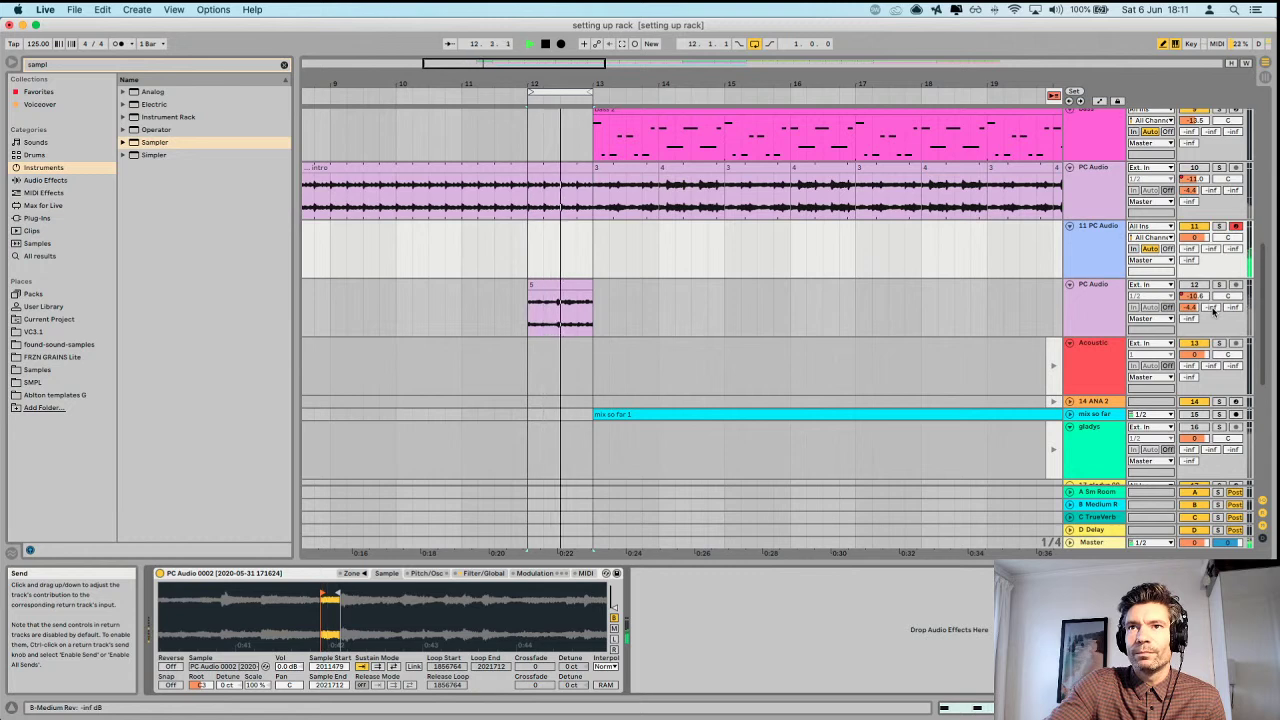
Raise track 11's Medium Reverb send to about -12 dB and set Sampler's sample start to 2024441 and end to 2052752.
{"action": "left_click_drag", "start_coordinate": [1211, 307], "coordinate": [1211, 360]}
{"action": "mouse_move", "coordinate": [1211, 248]}
{"action": "left_mouse_down"}
{"action": "mouse_move", "coordinate": [1211, 215]}
{"action": "mouse_move", "coordinate": [1211, 258]}
{"action": "left_mouse_up"}
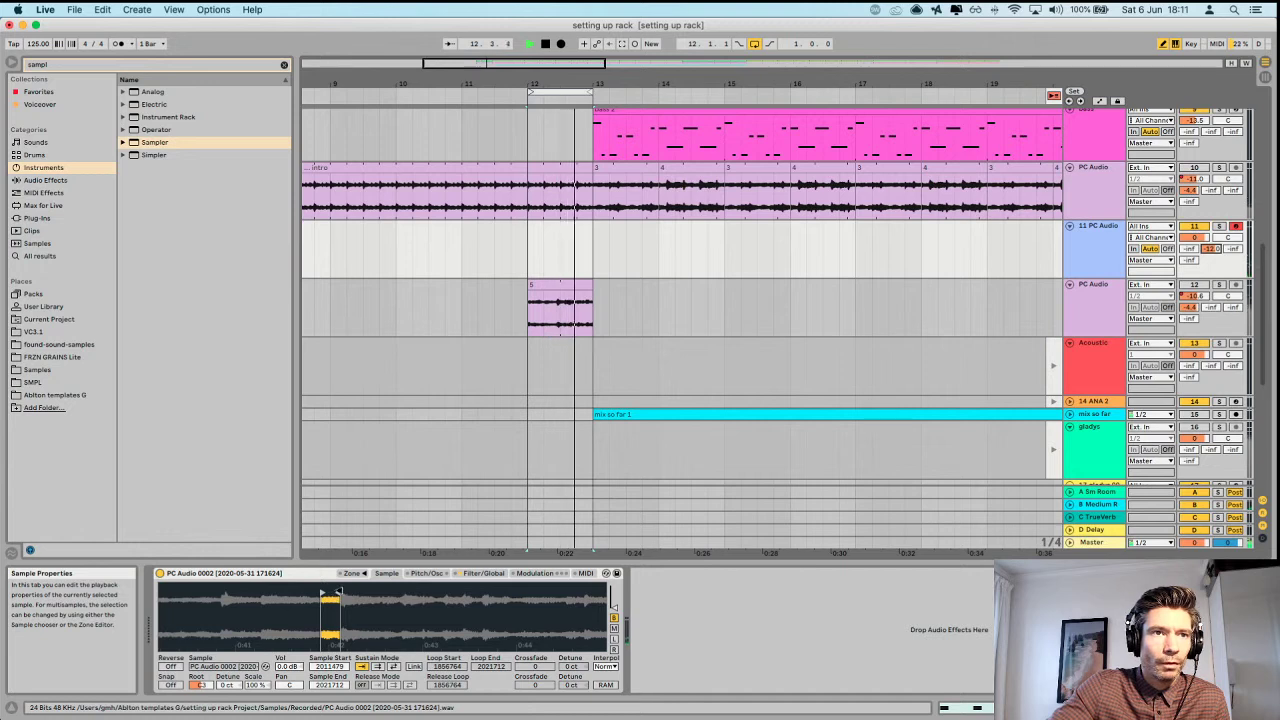
{"action": "left_click_drag", "start_coordinate": [337, 596], "coordinate": [399, 597]}
{"action": "left_click_drag", "start_coordinate": [321, 597], "coordinate": [347, 597]}
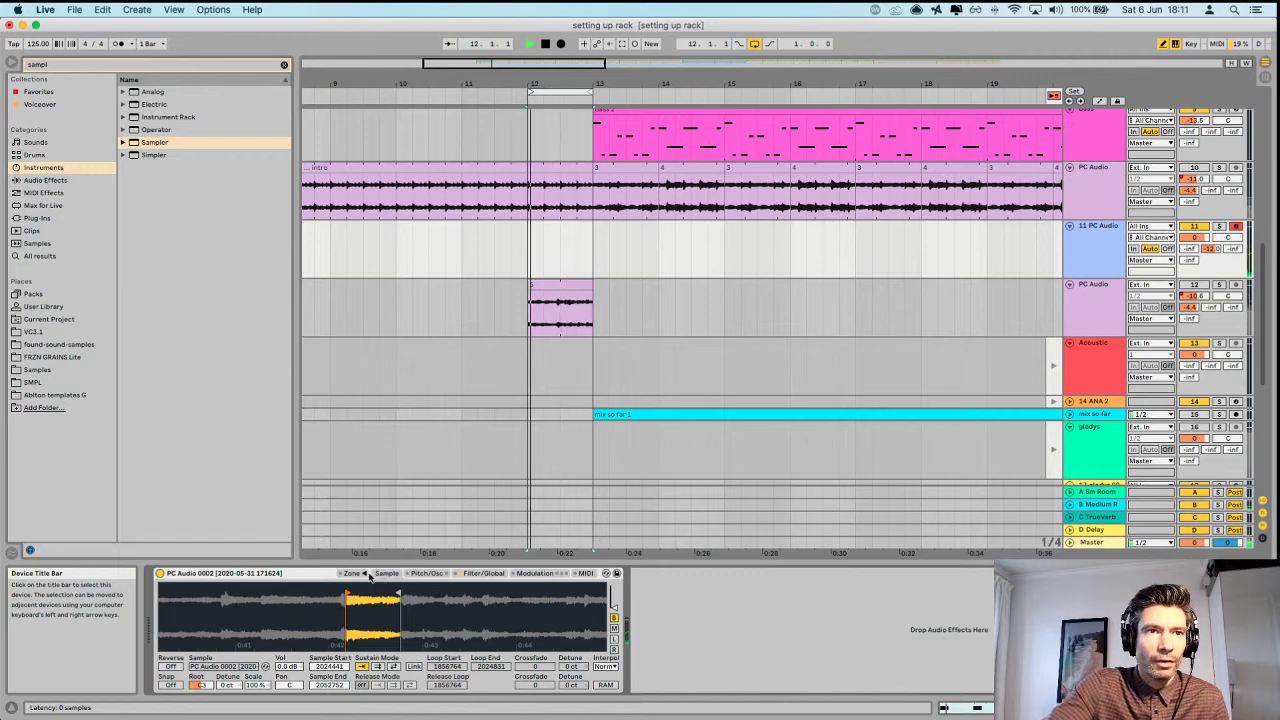
Restrict the sample's key range to the single note C3 in Sampler's Zone Editor, and stop playback.
{"action": "left_click", "coordinate": [363, 574]}
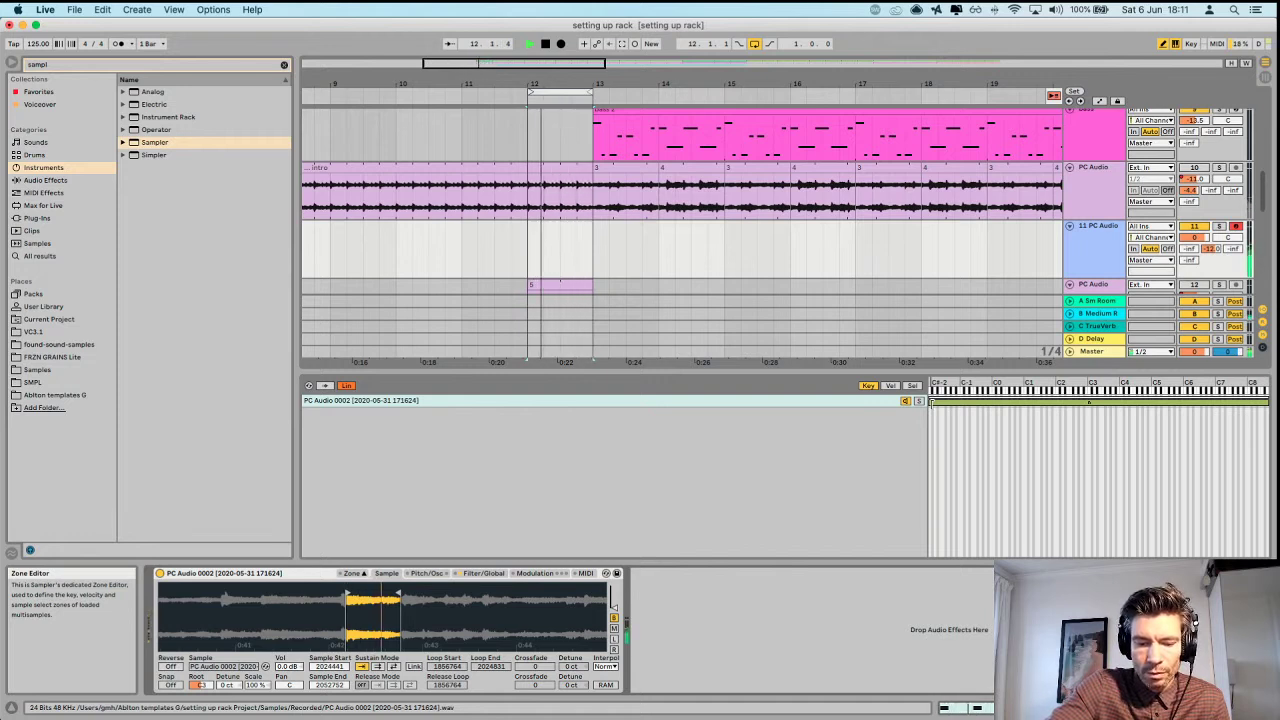
{"action": "left_click_drag", "start_coordinate": [931, 402], "coordinate": [1088, 420]}
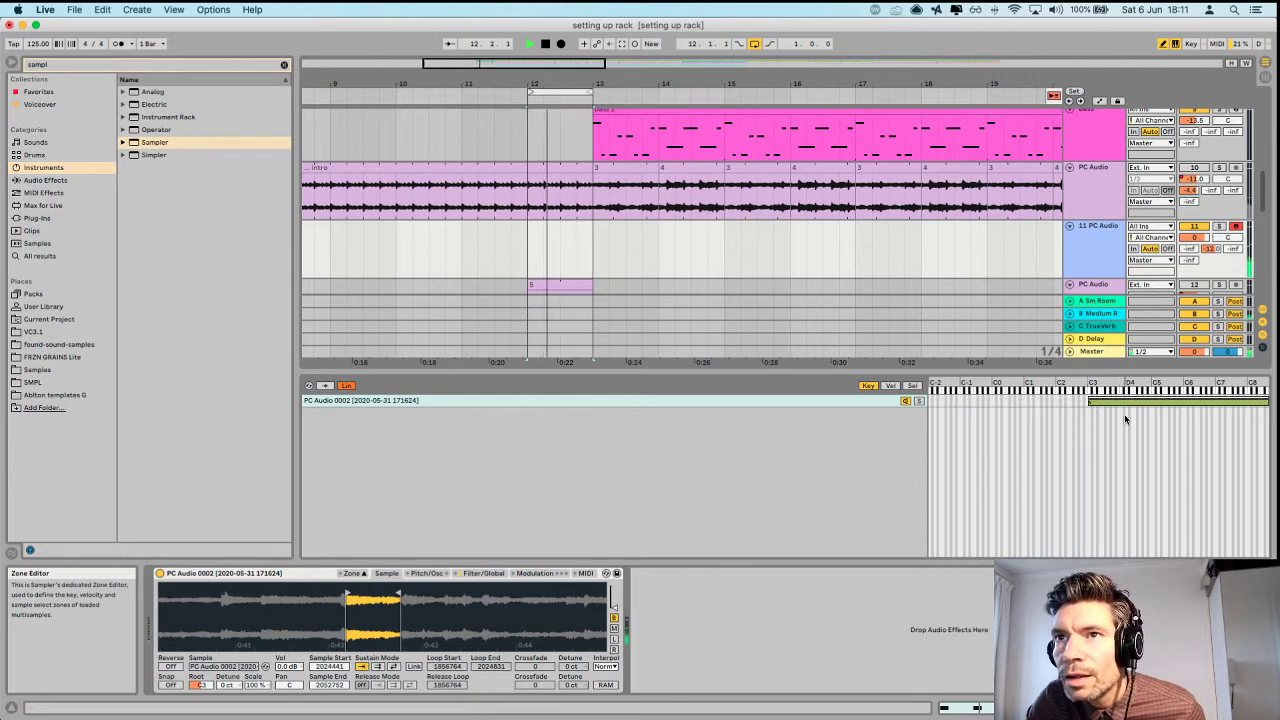
{"action": "key", "text": "space"}
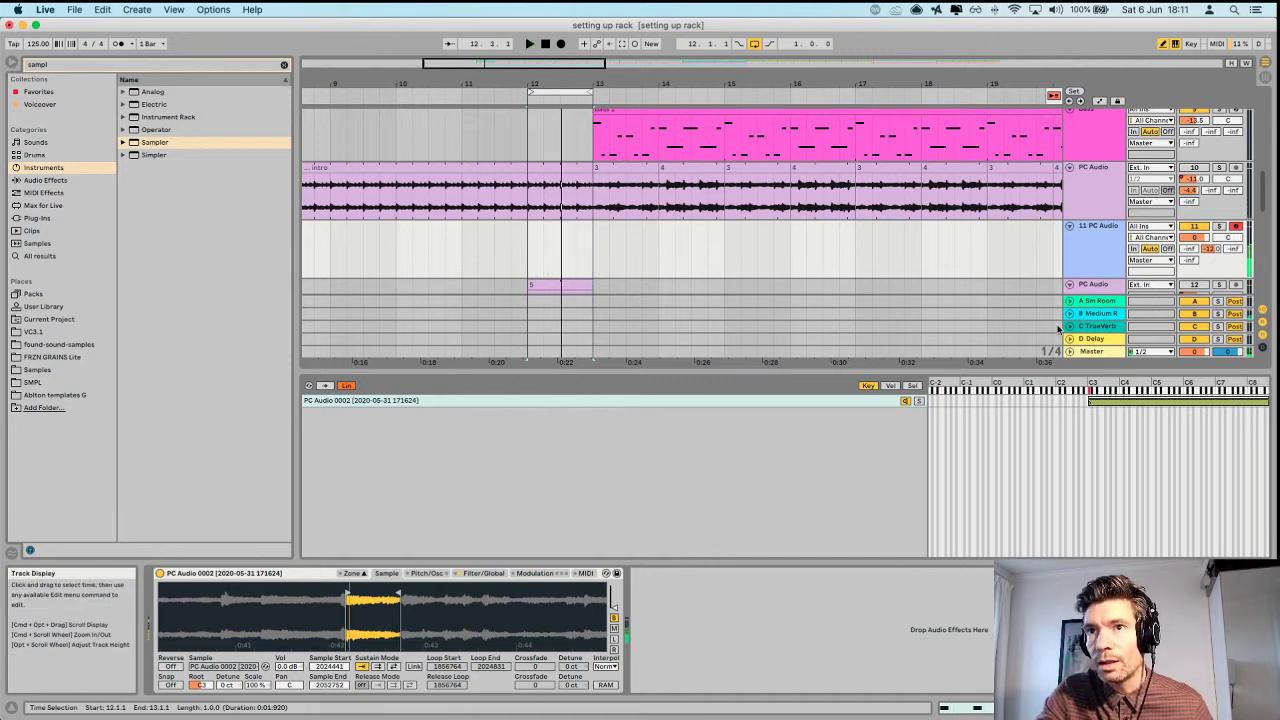
{"action": "left_click_drag", "start_coordinate": [1265, 402], "coordinate": [1088, 439]}
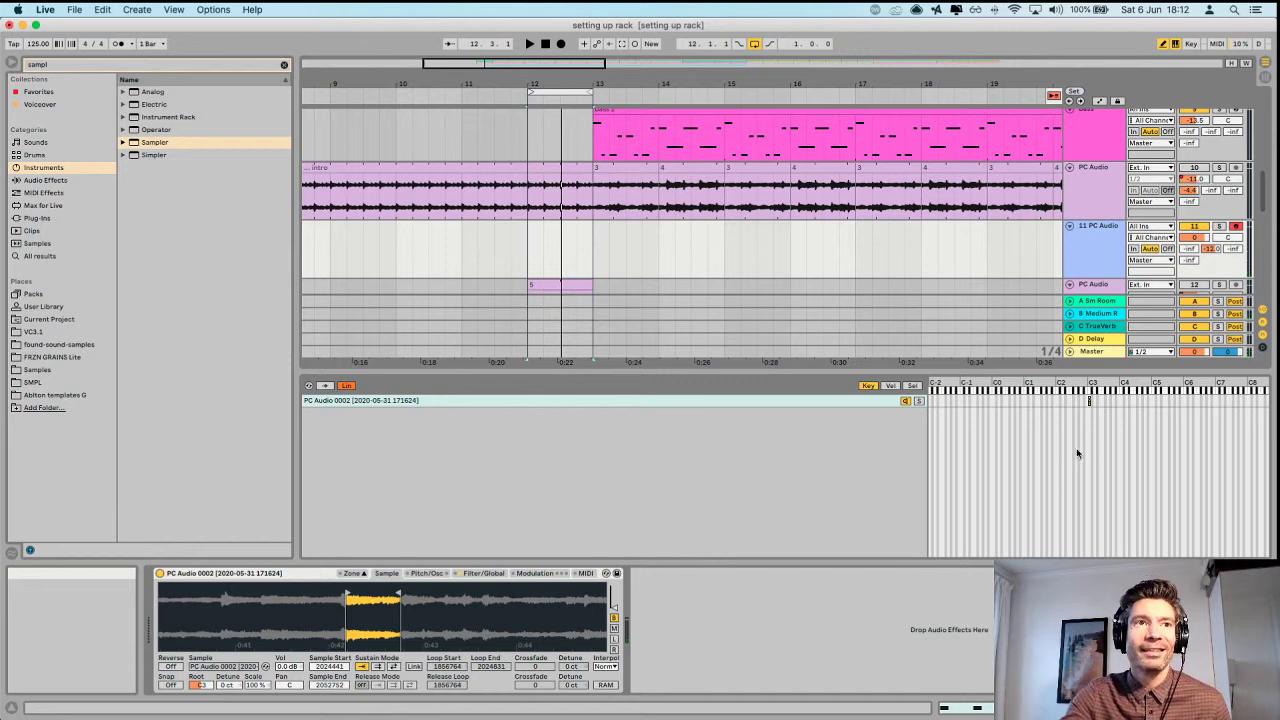
Rename the PC Audio sample layer in the Zone Editor as 1.
{"action": "right_click", "coordinate": [427, 401]}
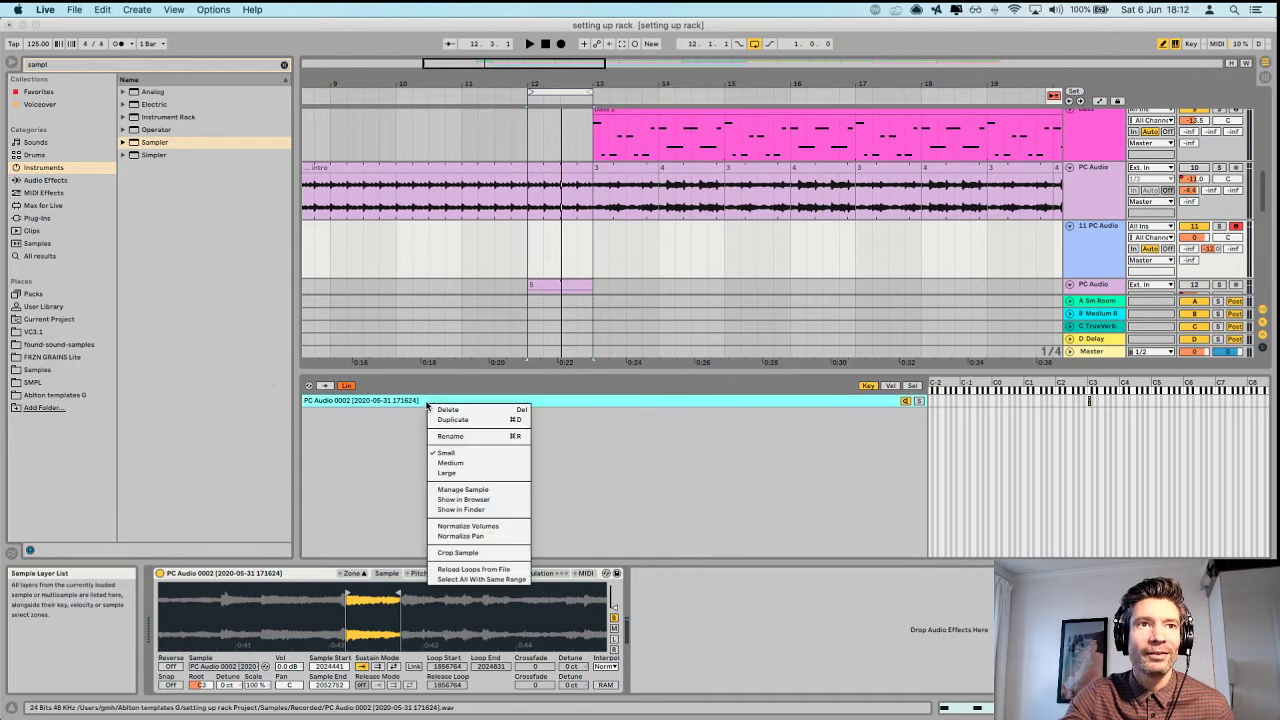
{"action": "left_click", "coordinate": [468, 444]}
{"action": "right_click", "coordinate": [430, 404]}
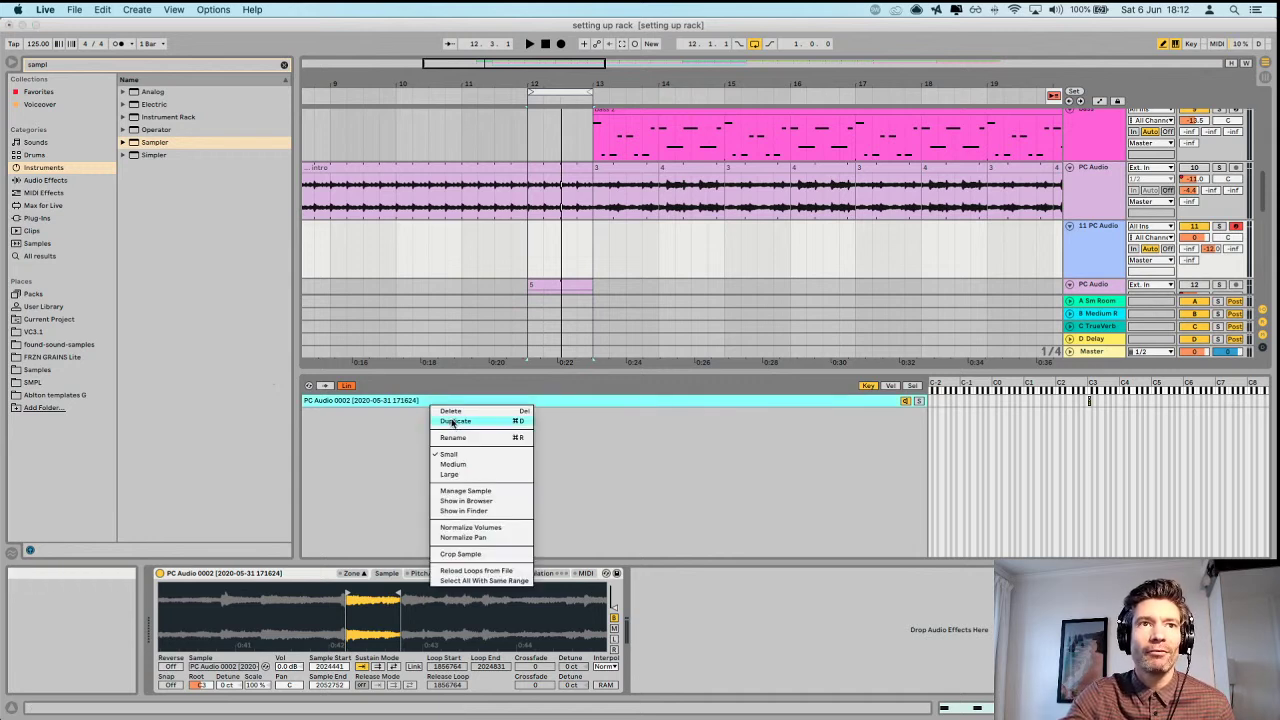
{"action": "left_click", "coordinate": [457, 439]}
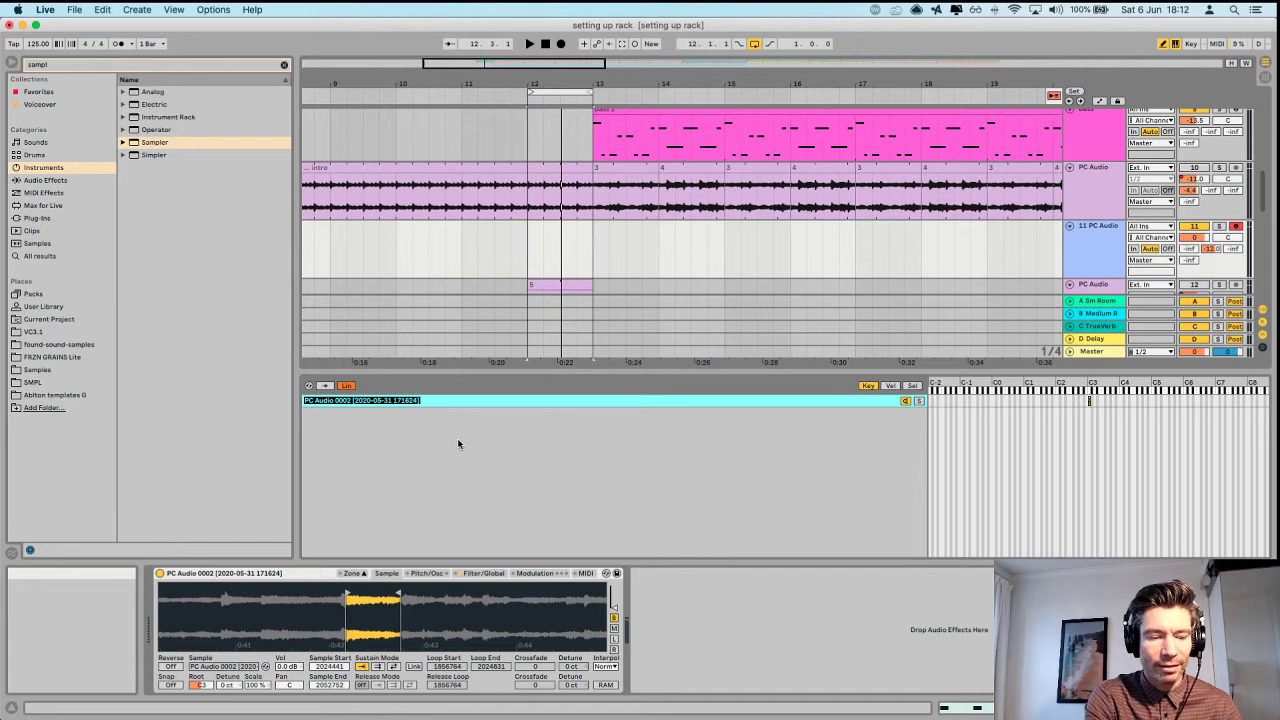
{"action": "type", "text": "1"}
{"action": "key", "text": "Return"}
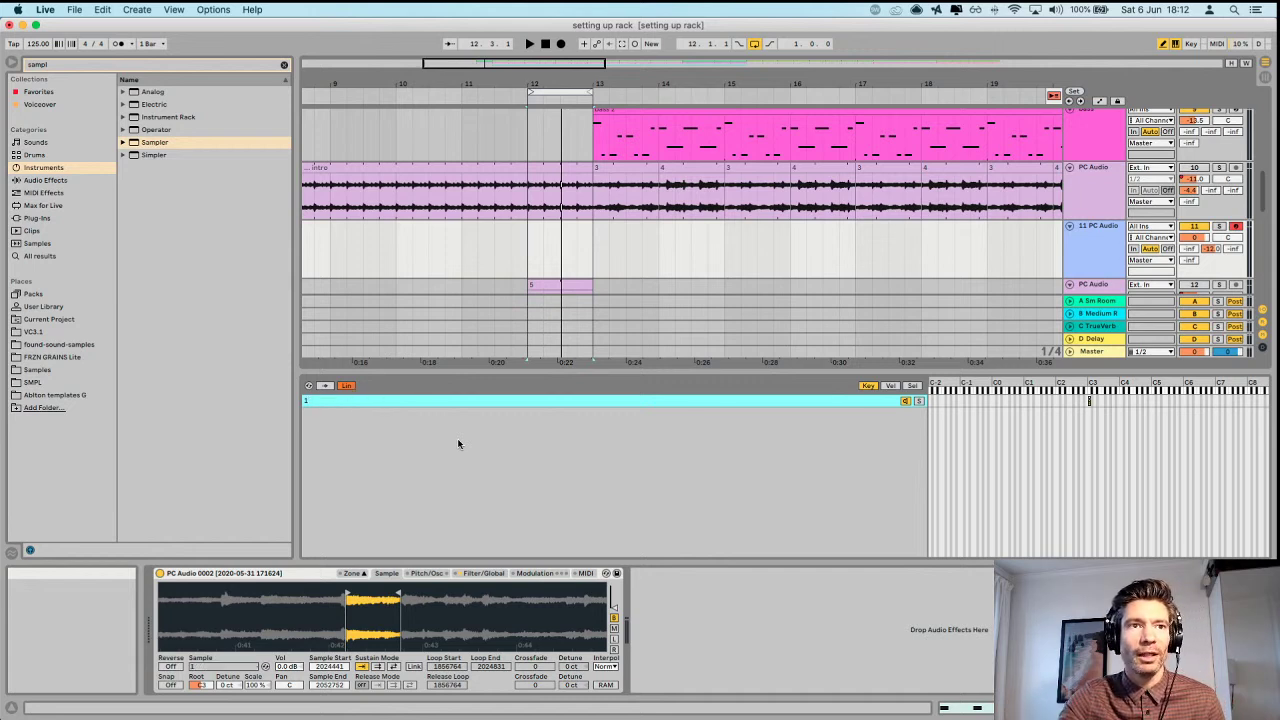
Duplicate sample layer 1 and rename the copy as 2.
{"action": "right_click", "coordinate": [533, 405]}
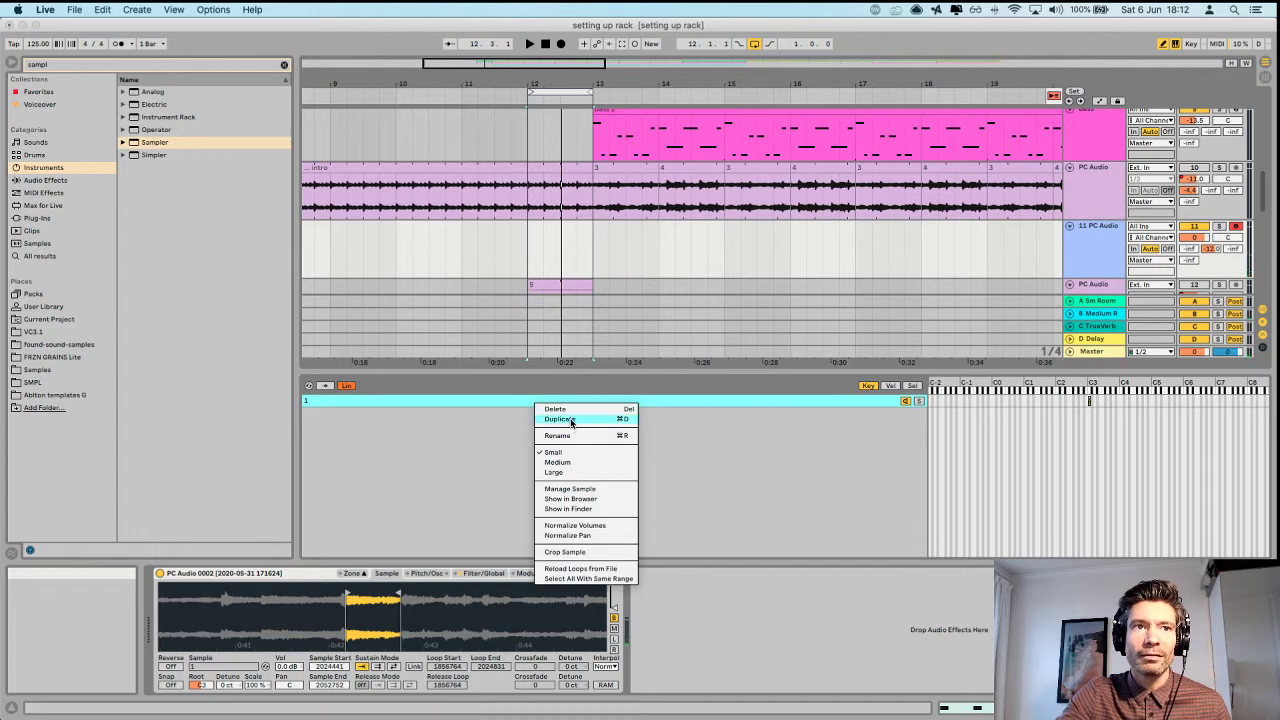
{"action": "left_click", "coordinate": [568, 411]}
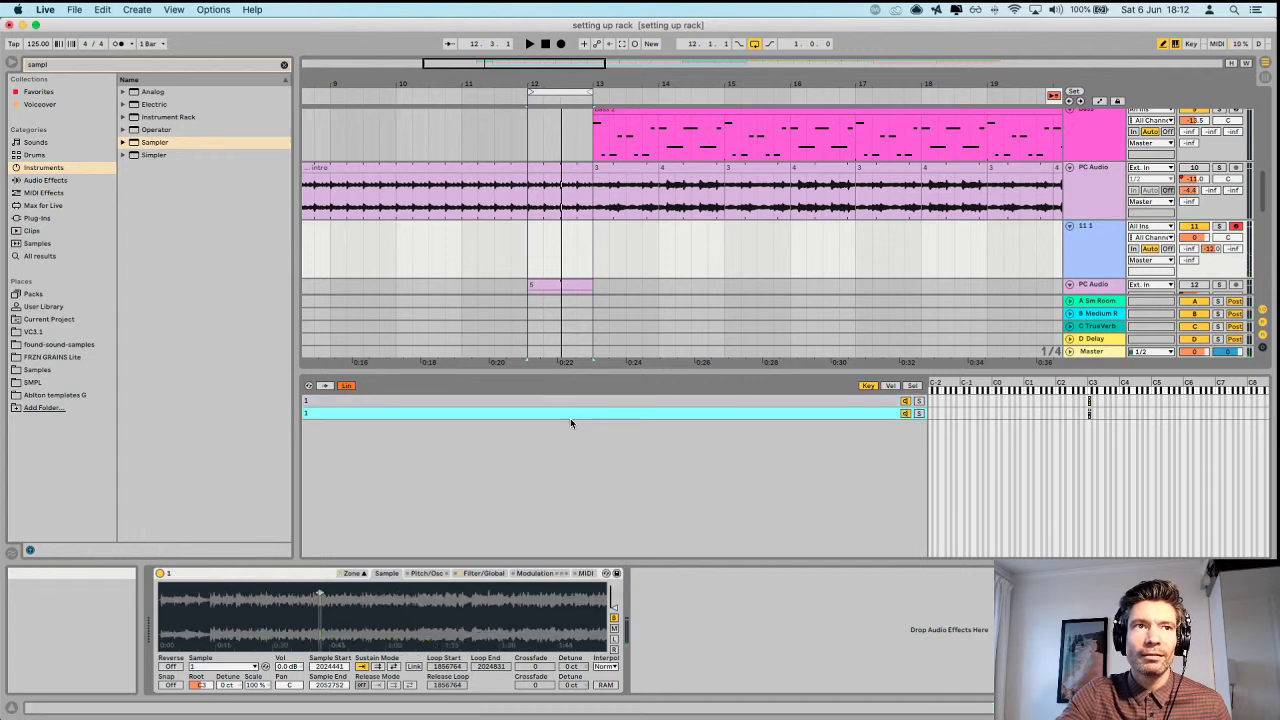
{"action": "right_click", "coordinate": [331, 418]}
{"action": "left_click", "coordinate": [340, 446]}
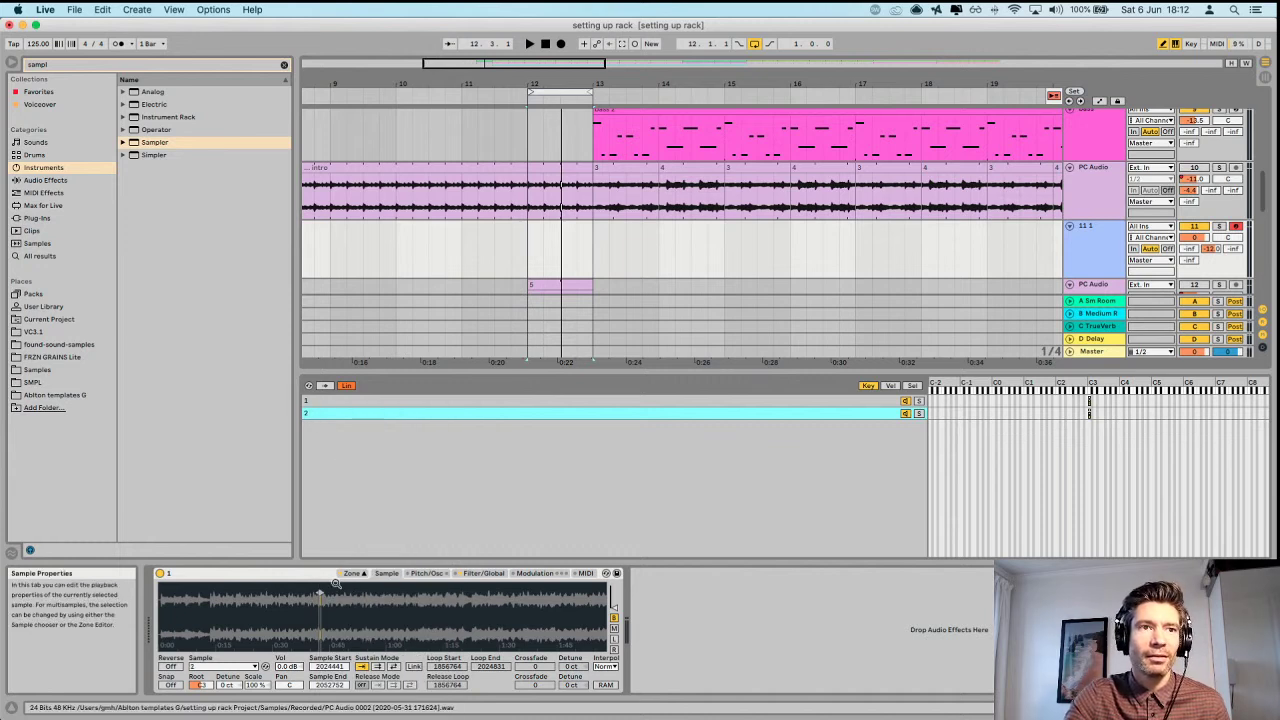
Set the root key of sample layer 2 to D3 and compare it with layer 1.
{"action": "left_click_drag", "start_coordinate": [329, 614], "coordinate": [577, 695]}
{"action": "left_click_drag", "start_coordinate": [505, 600], "coordinate": [465, 618]}
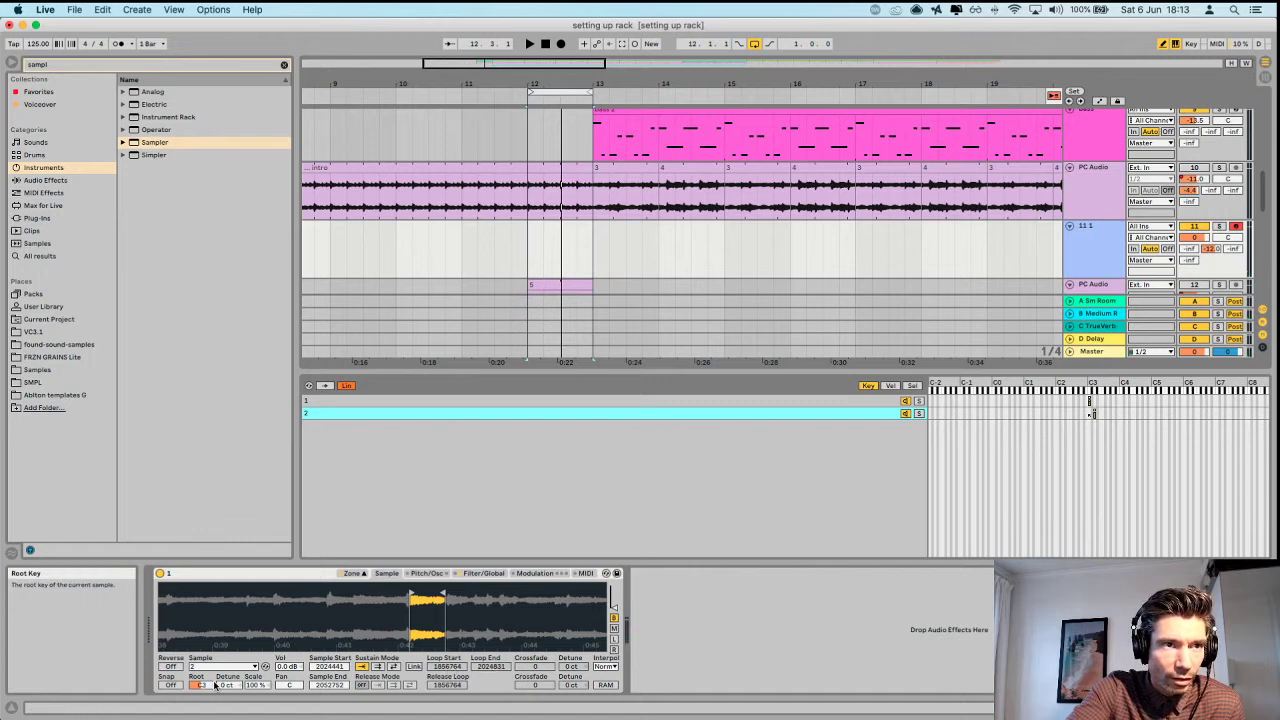
{"action": "left_click_drag", "start_coordinate": [207, 686], "coordinate": [207, 690]}
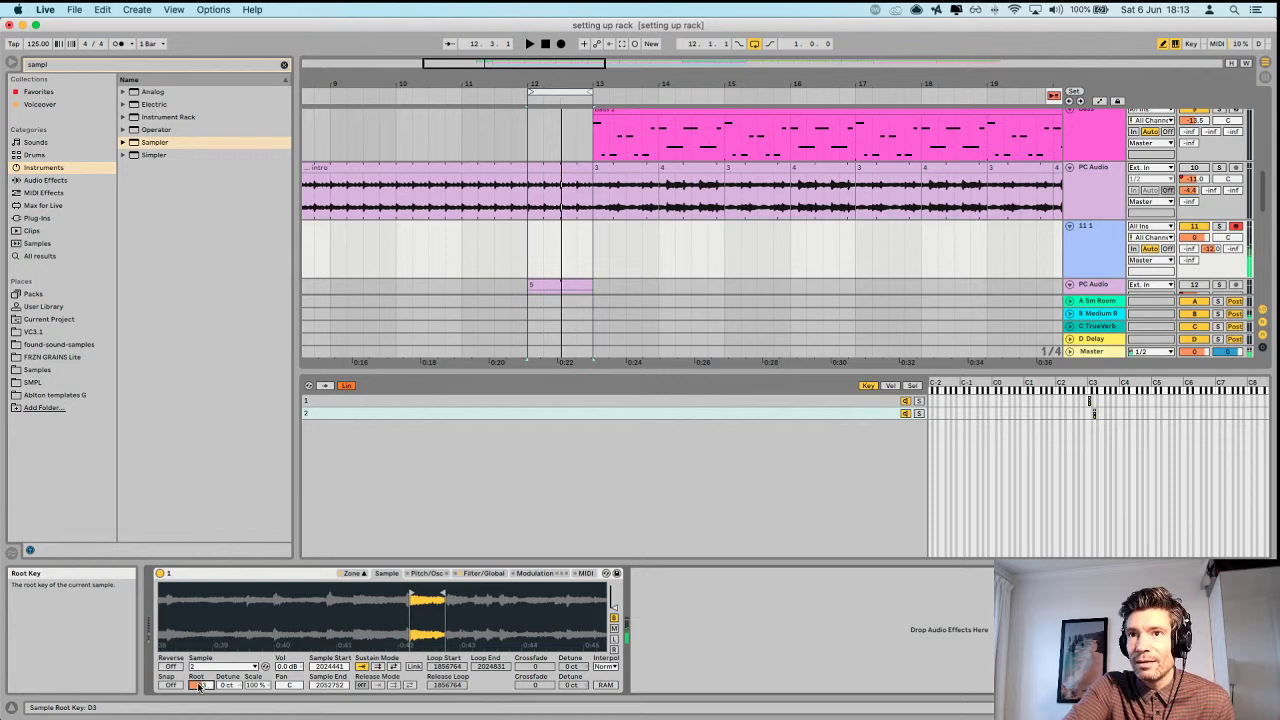
{"action": "left_click", "coordinate": [487, 401]}
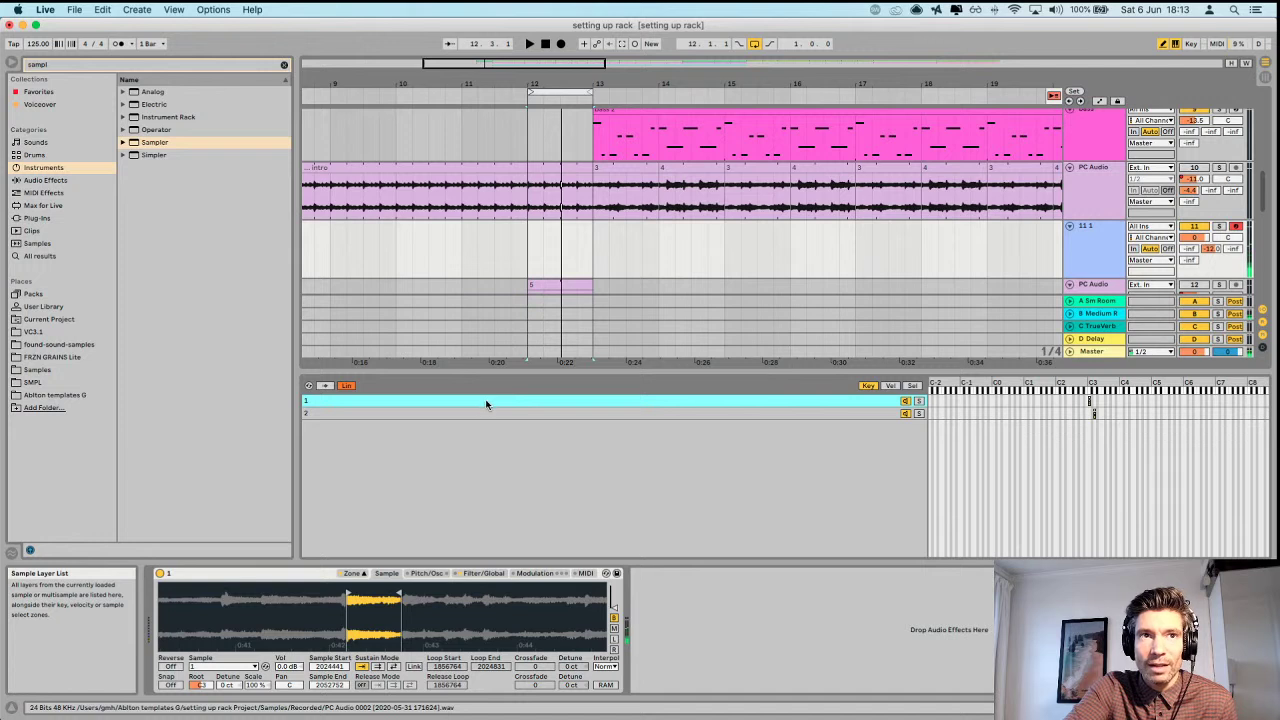
Set layer 2's sample region to start at 2282970 and end at 2304476, and audition it against the looped track.
{"action": "left_click", "coordinate": [477, 417]}
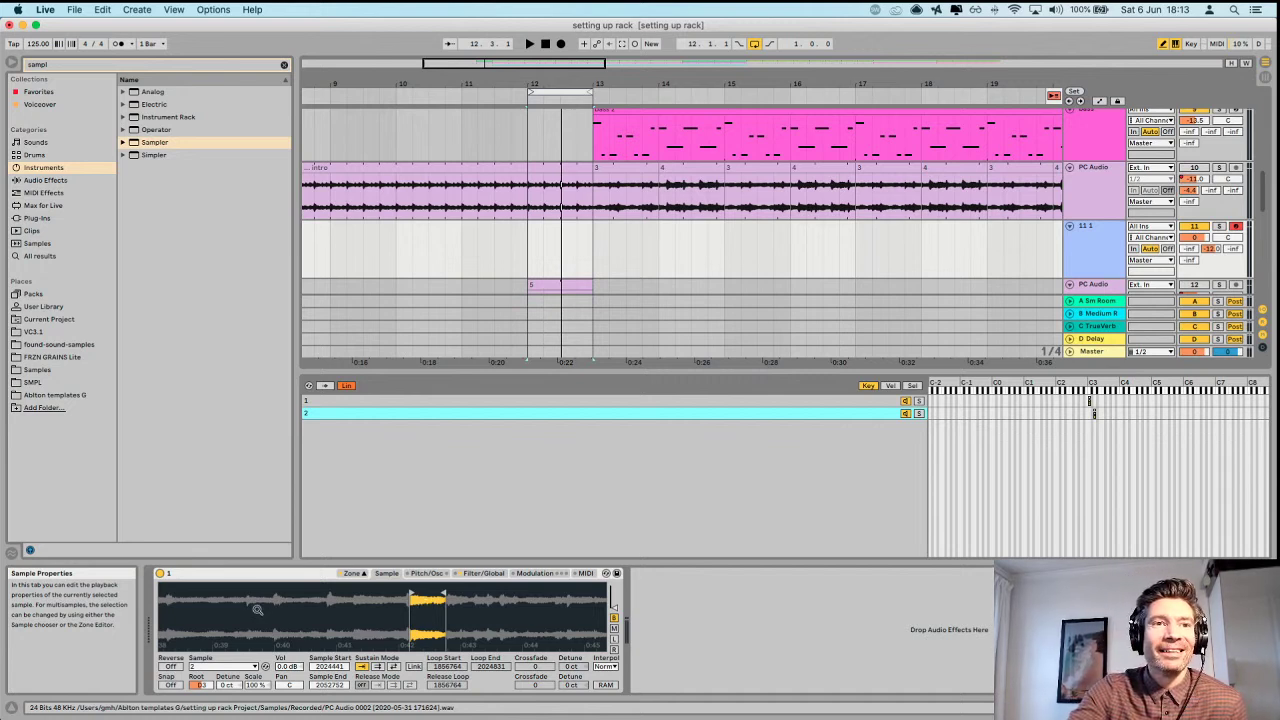
{"action": "left_click_drag", "start_coordinate": [445, 598], "coordinate": [473, 598]}
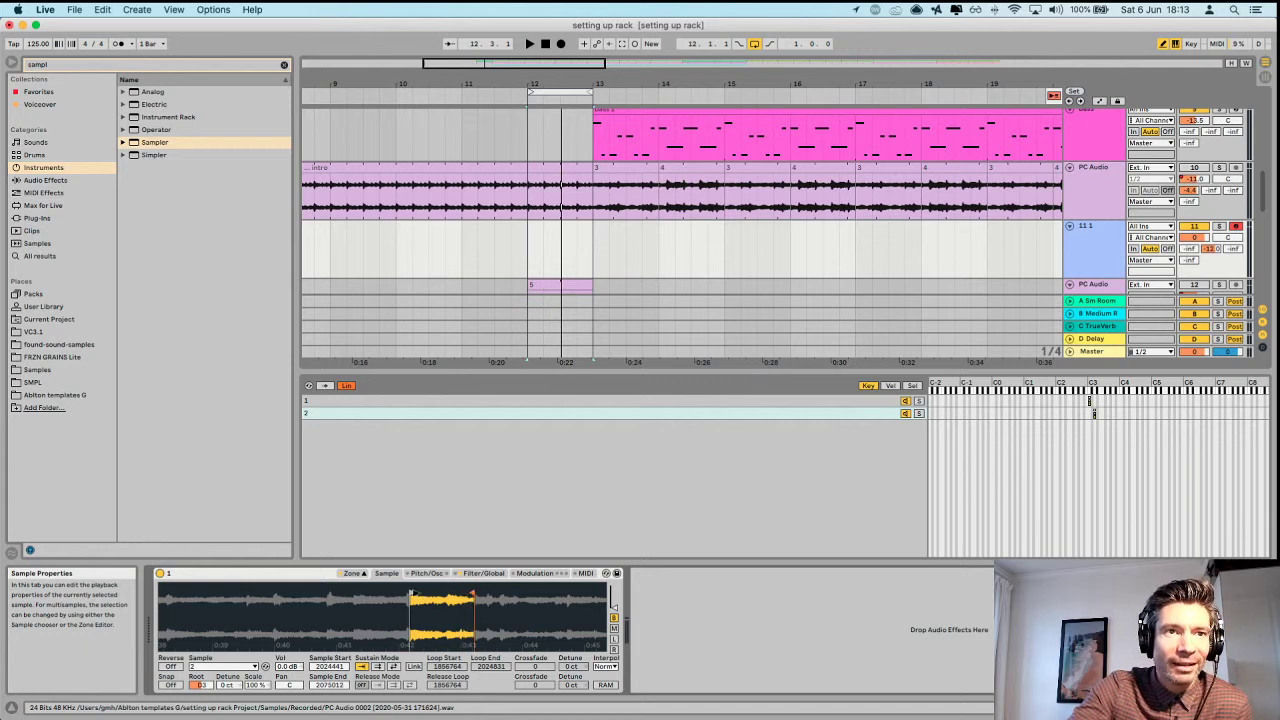
{"action": "mouse_move", "coordinate": [410, 594]}
{"action": "left_mouse_down"}
{"action": "mouse_move", "coordinate": [527, 597]}
{"action": "mouse_move", "coordinate": [445, 597]}
{"action": "mouse_move", "coordinate": [476, 597]}
{"action": "left_mouse_up"}
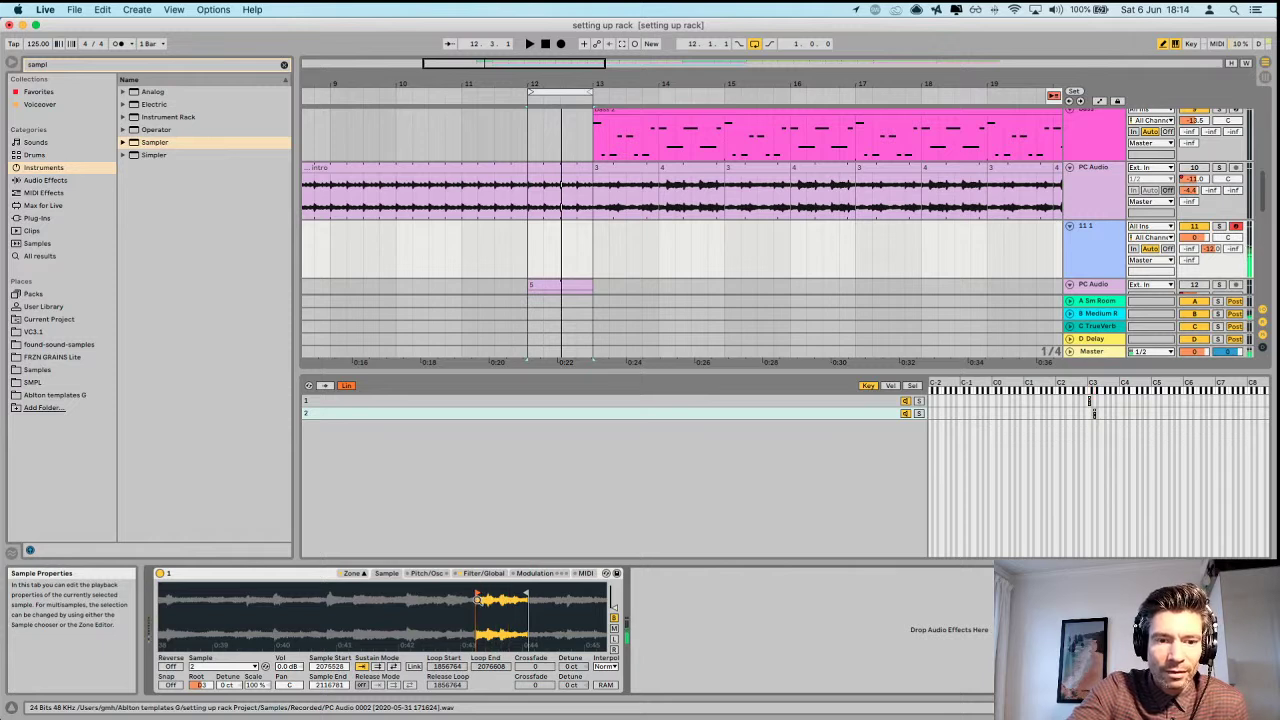
{"action": "mouse_move", "coordinate": [477, 598]}
{"action": "left_mouse_down"}
{"action": "mouse_move", "coordinate": [510, 598]}
{"action": "mouse_move", "coordinate": [330, 594]}
{"action": "mouse_move", "coordinate": [500, 594]}
{"action": "left_mouse_up"}
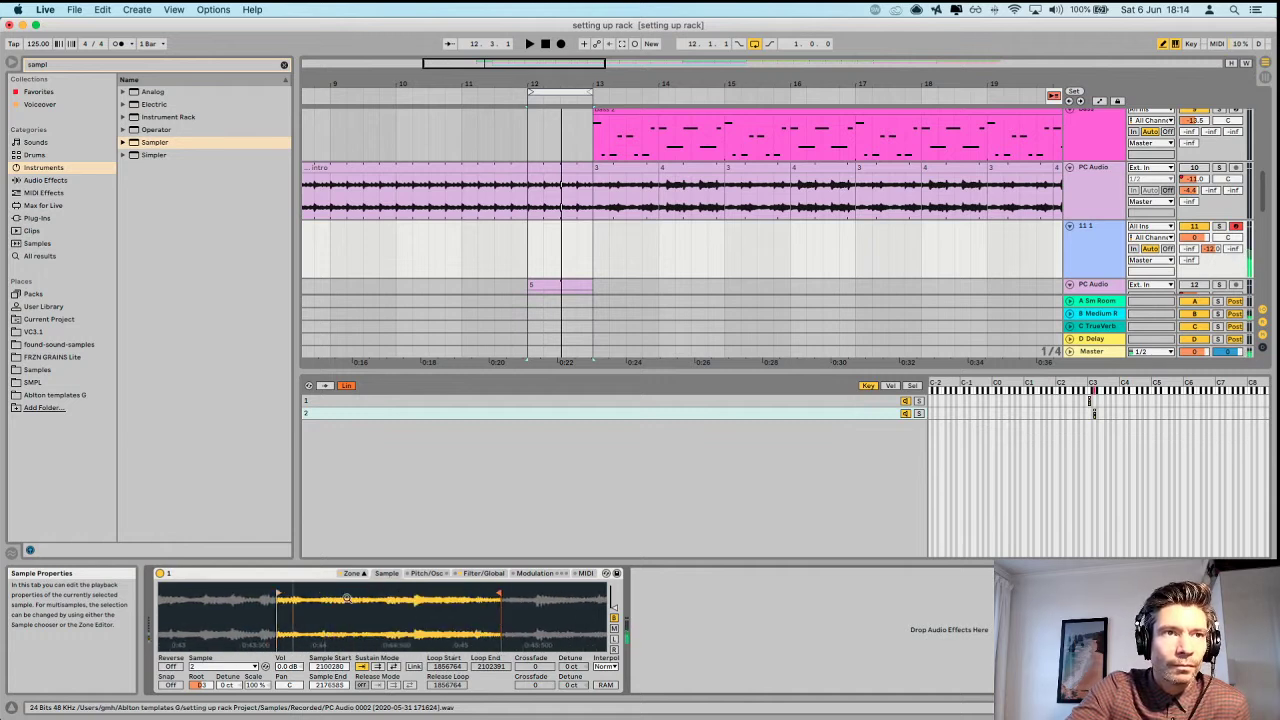
{"action": "mouse_move", "coordinate": [280, 594]}
{"action": "left_mouse_down"}
{"action": "mouse_move", "coordinate": [500, 615]}
{"action": "mouse_move", "coordinate": [440, 625]}
{"action": "mouse_move", "coordinate": [284, 598]}
{"action": "mouse_move", "coordinate": [398, 600]}
{"action": "left_mouse_up"}
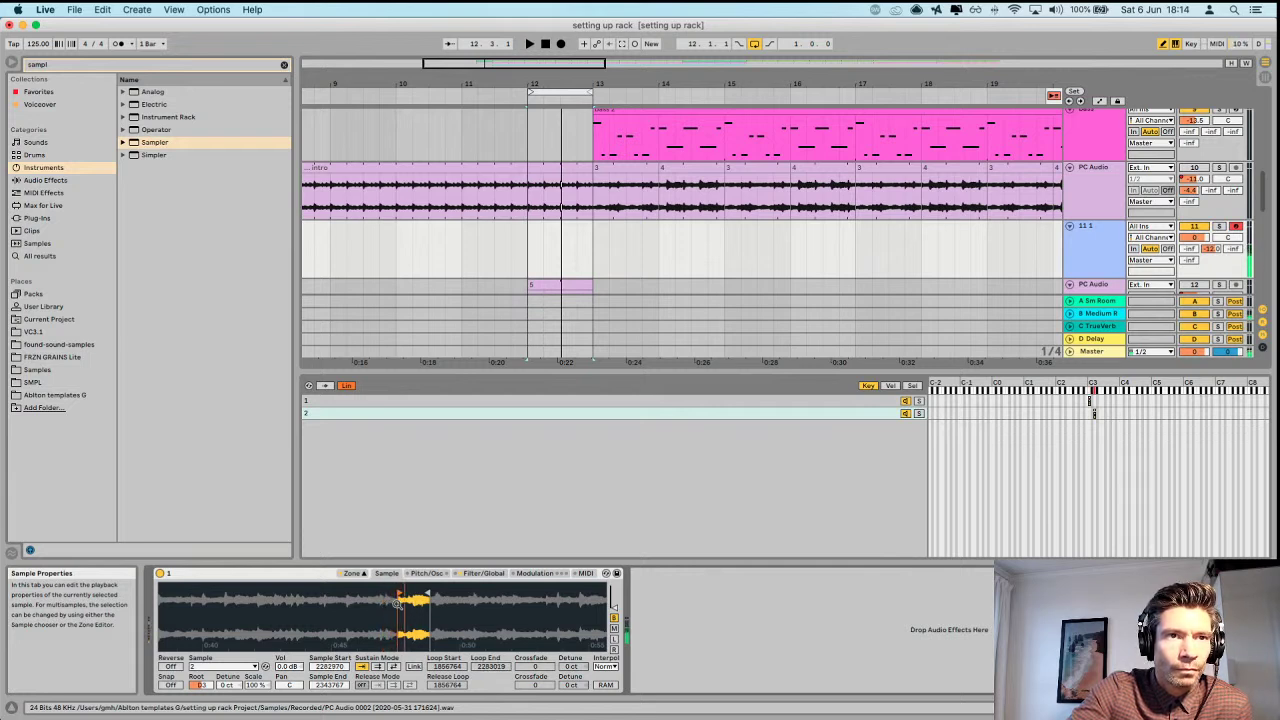
{"action": "left_click_drag", "start_coordinate": [437, 598], "coordinate": [442, 622]}
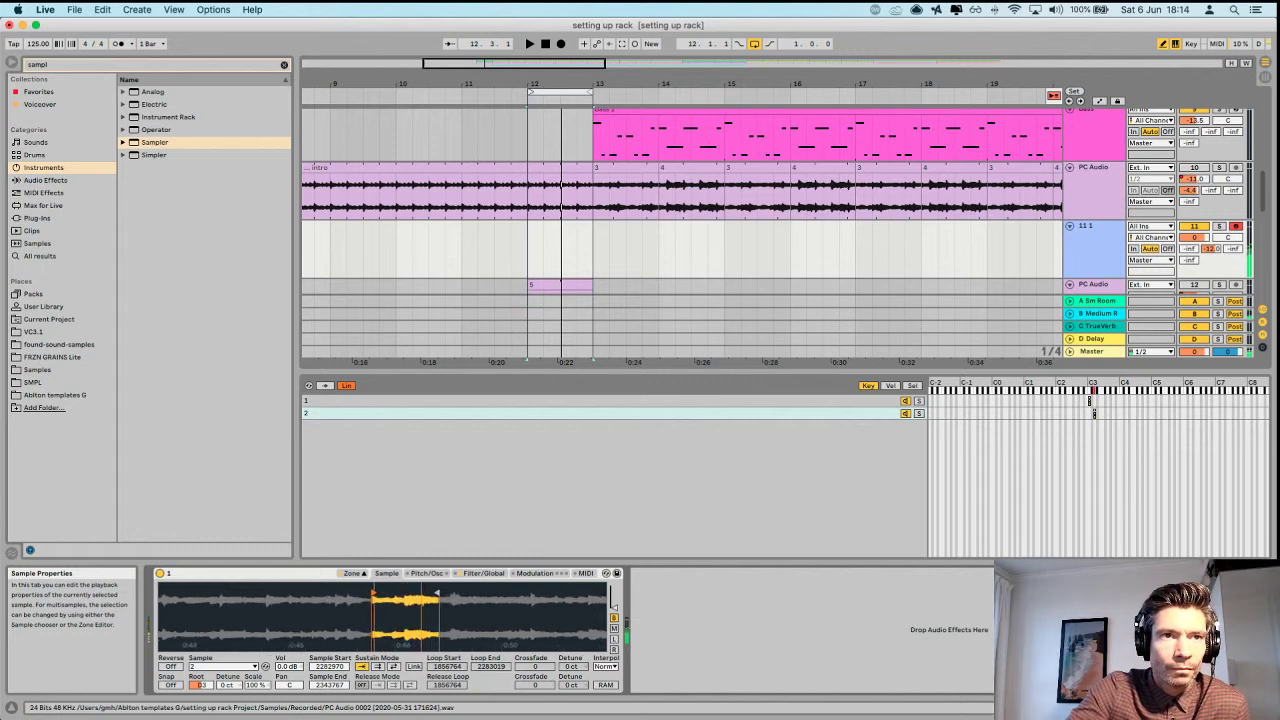
{"action": "left_click_drag", "start_coordinate": [377, 594], "coordinate": [396, 597]}
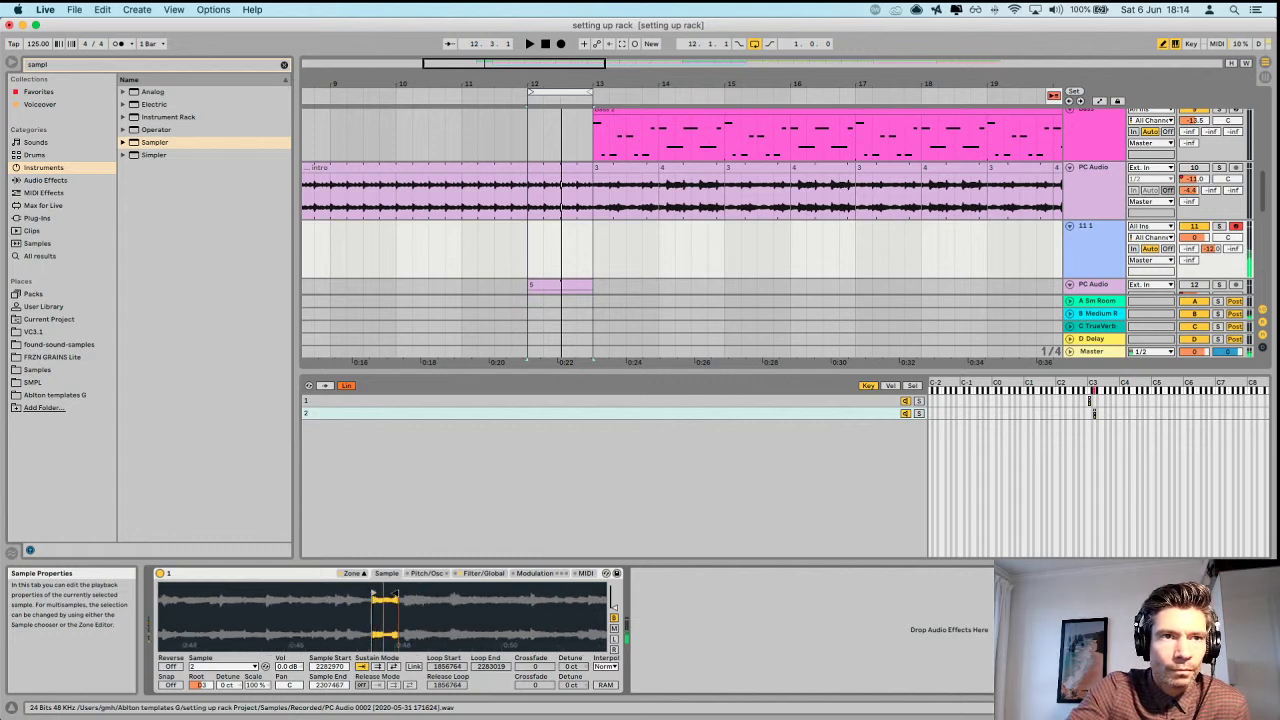
{"action": "left_click_drag", "start_coordinate": [403, 597], "coordinate": [395, 597]}
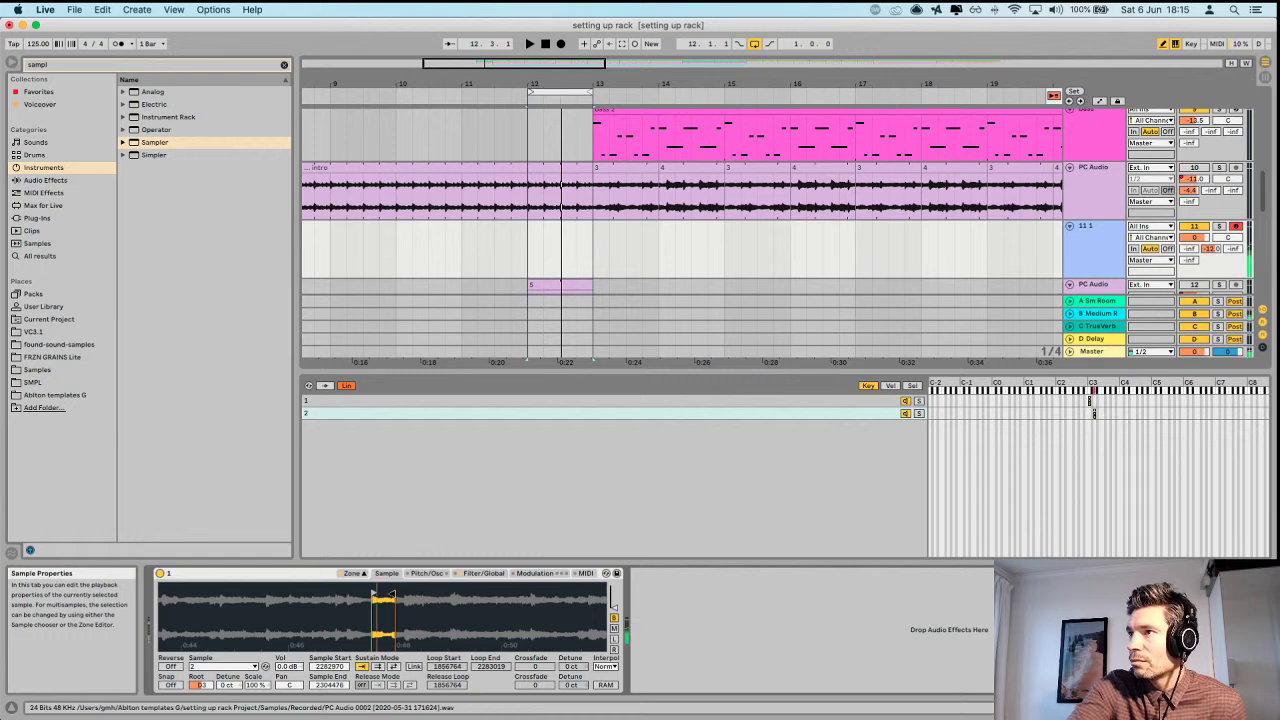
{"action": "key", "text": "space"}
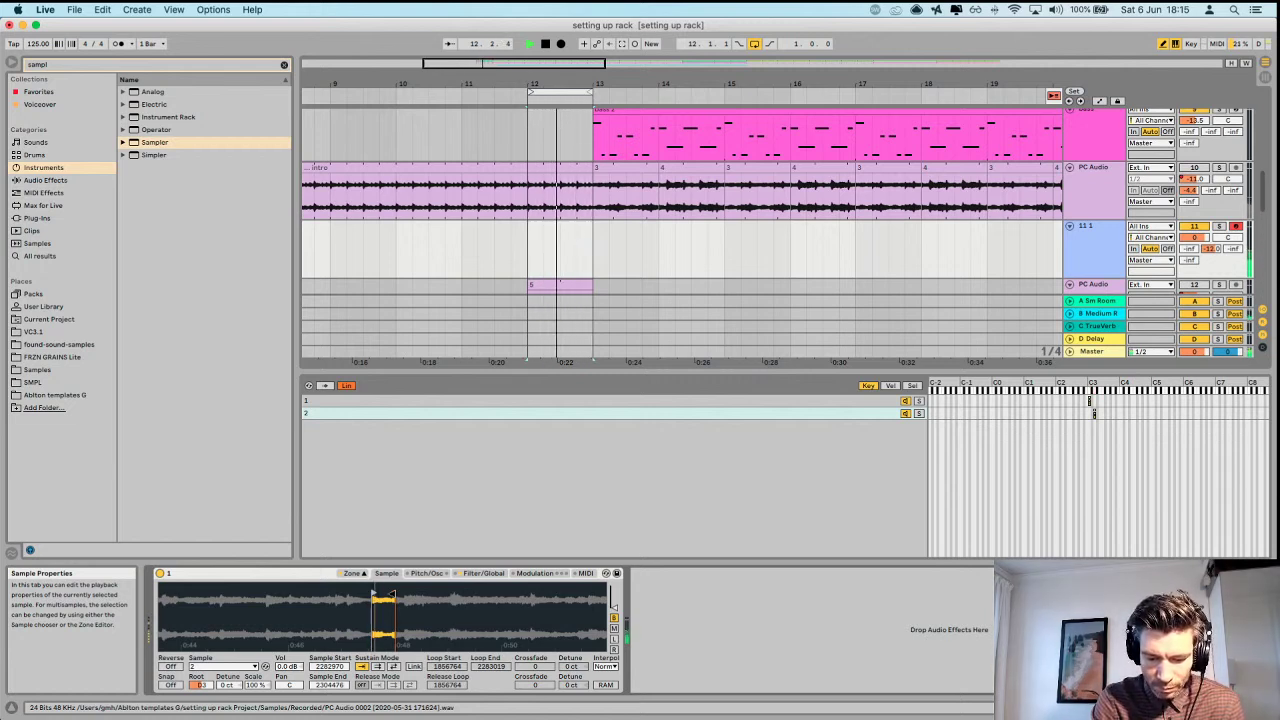
{"action": "key", "text": "space"}
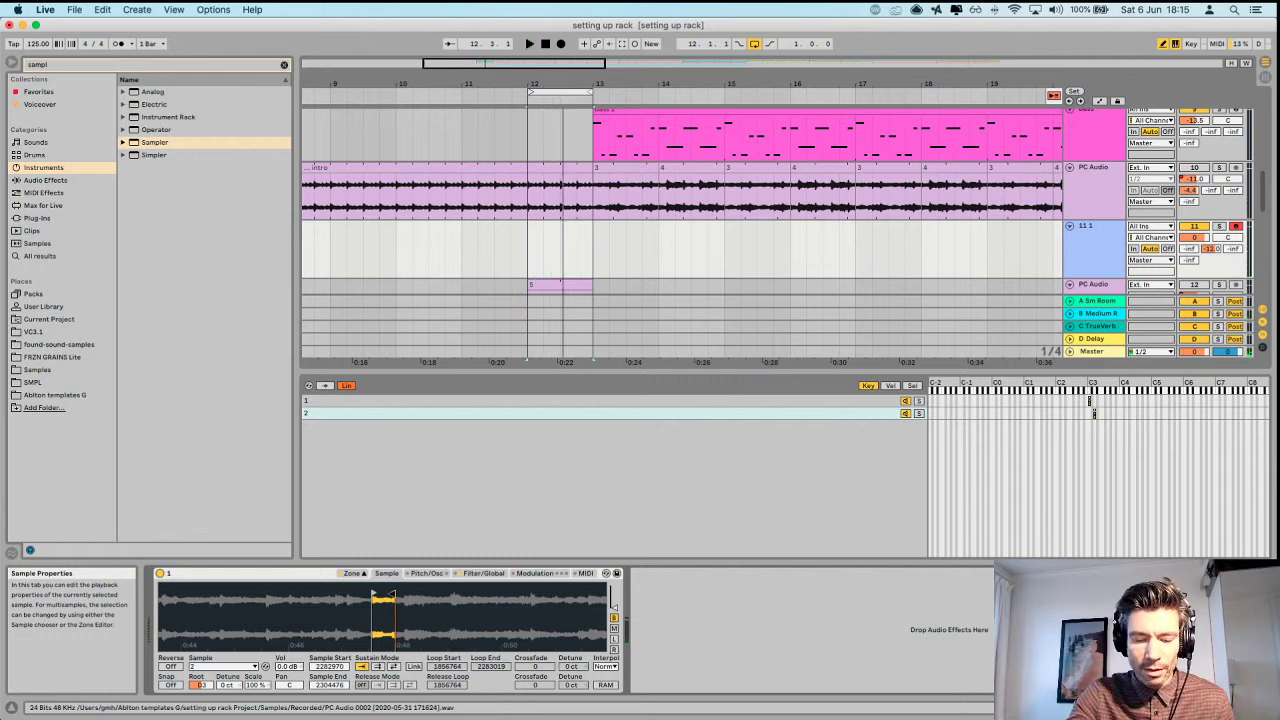
Duplicate sample layer 2 and rename the copy 3.
{"action": "left_click", "coordinate": [418, 416]}
{"action": "key", "text": "super+d"}
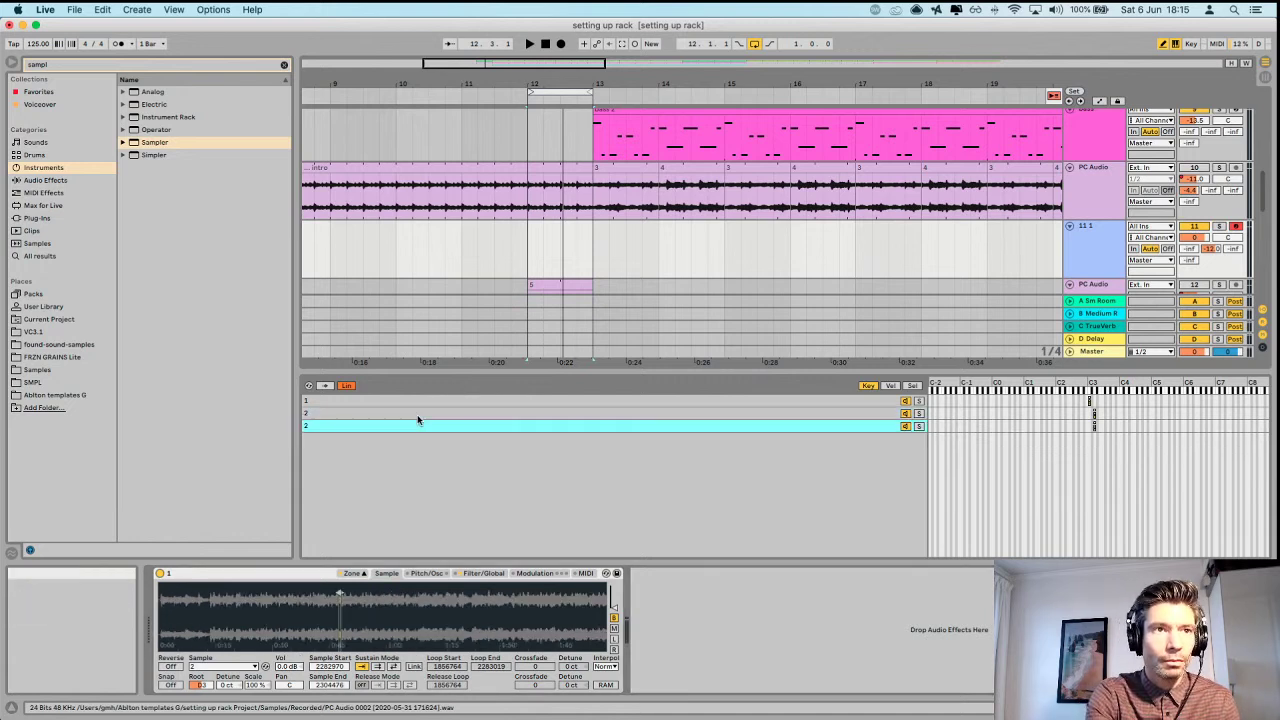
{"action": "right_click", "coordinate": [369, 425]}
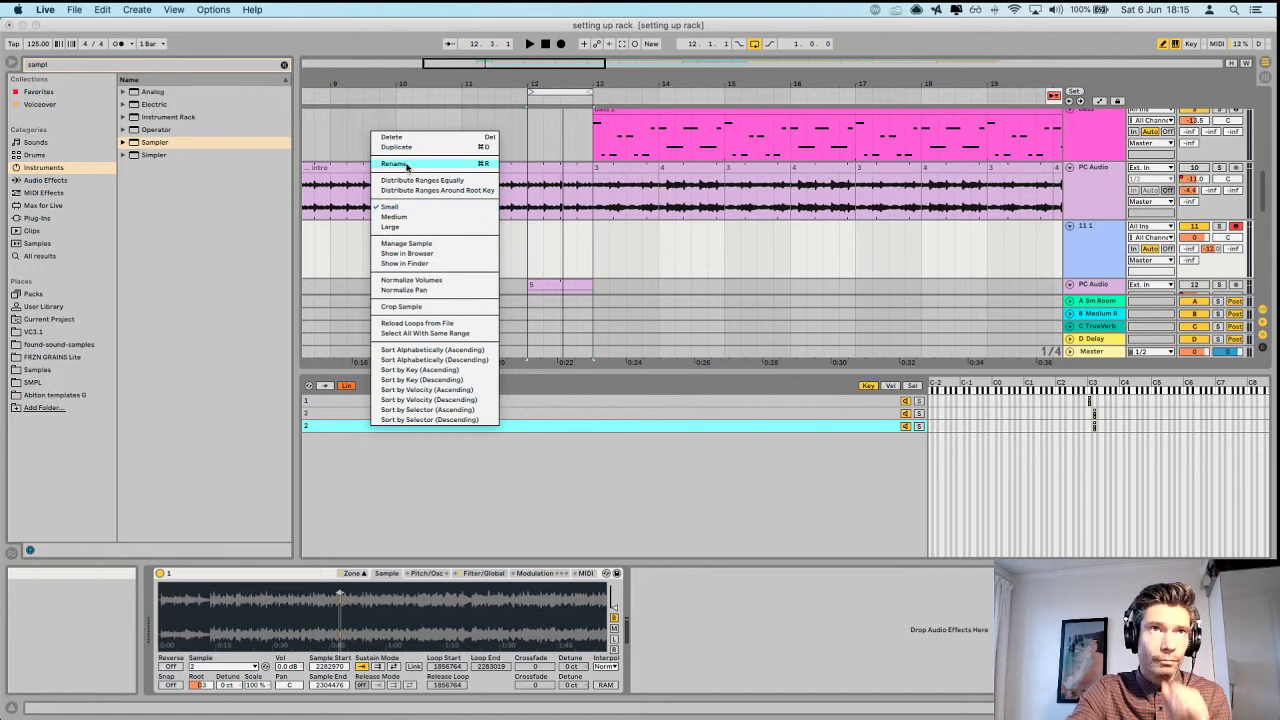
{"action": "left_click", "coordinate": [407, 165]}
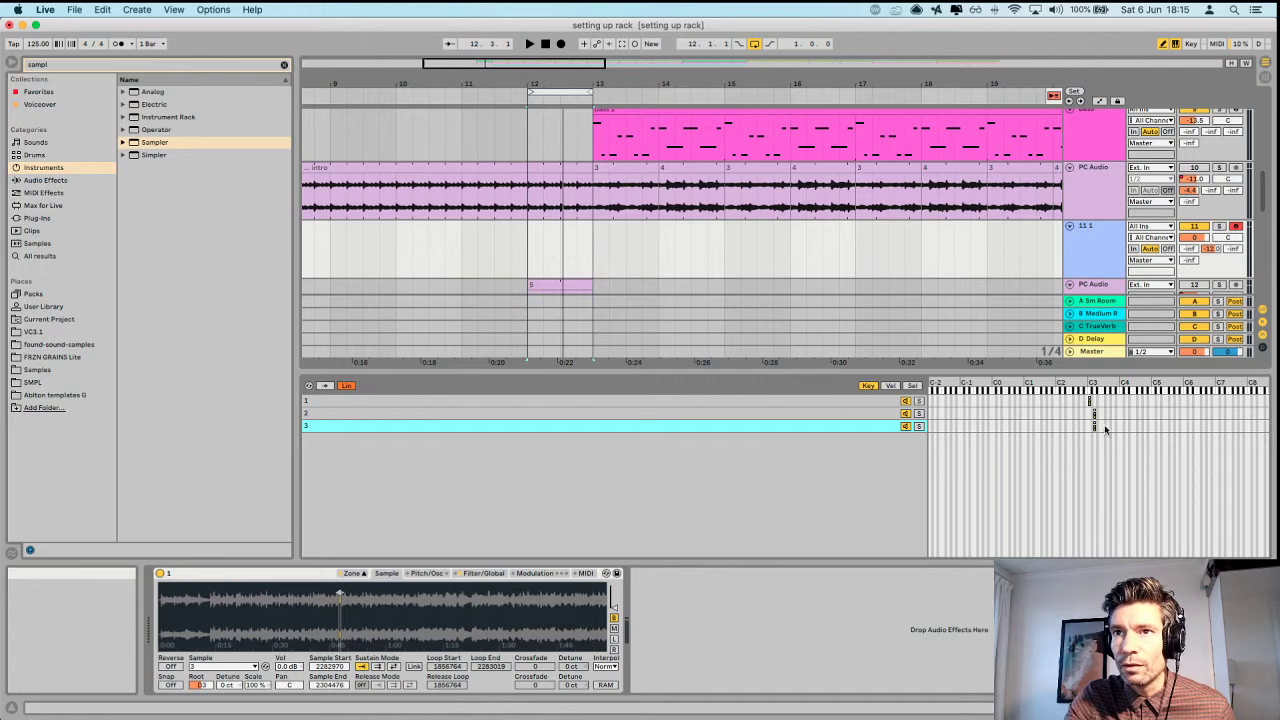
Move layer 3's key zone just above layer 2's and set its sample region to start at 2375081 and end at 2394952.
{"action": "left_click_drag", "start_coordinate": [1094, 428], "coordinate": [1101, 432]}
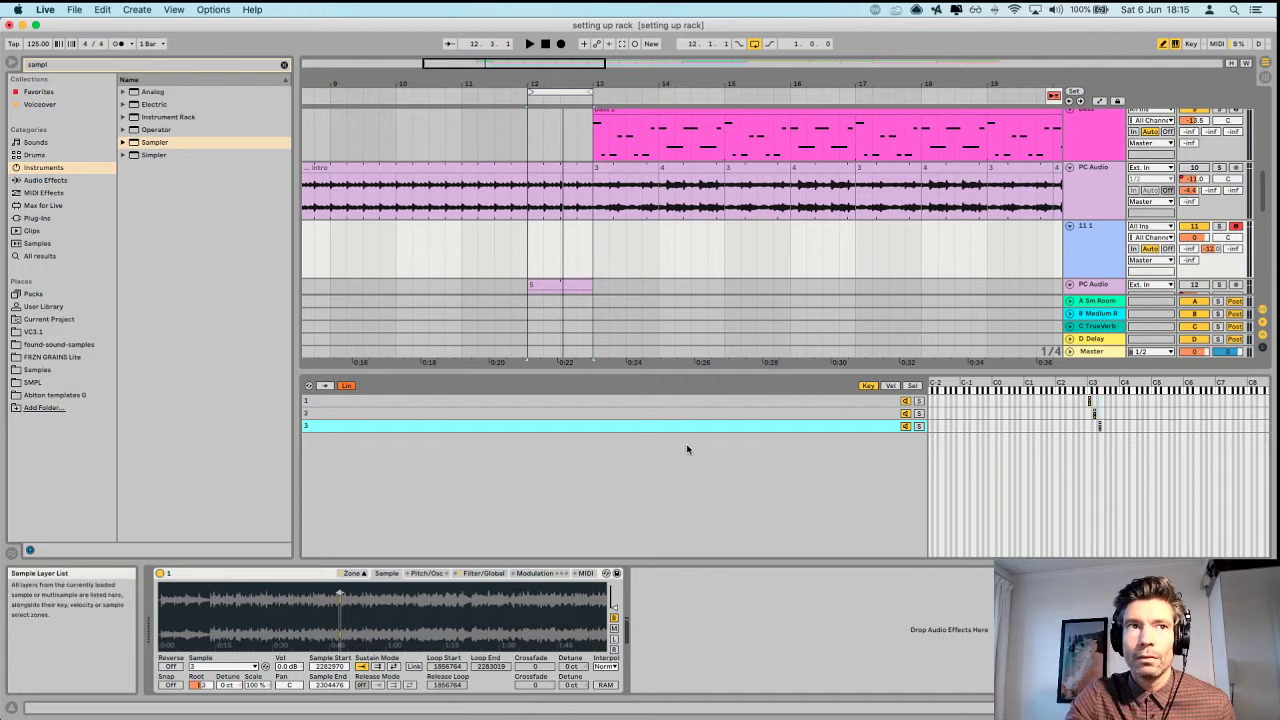
{"action": "left_click_drag", "start_coordinate": [330, 606], "coordinate": [531, 606]}
{"action": "left_click_drag", "start_coordinate": [432, 606], "coordinate": [476, 606]}
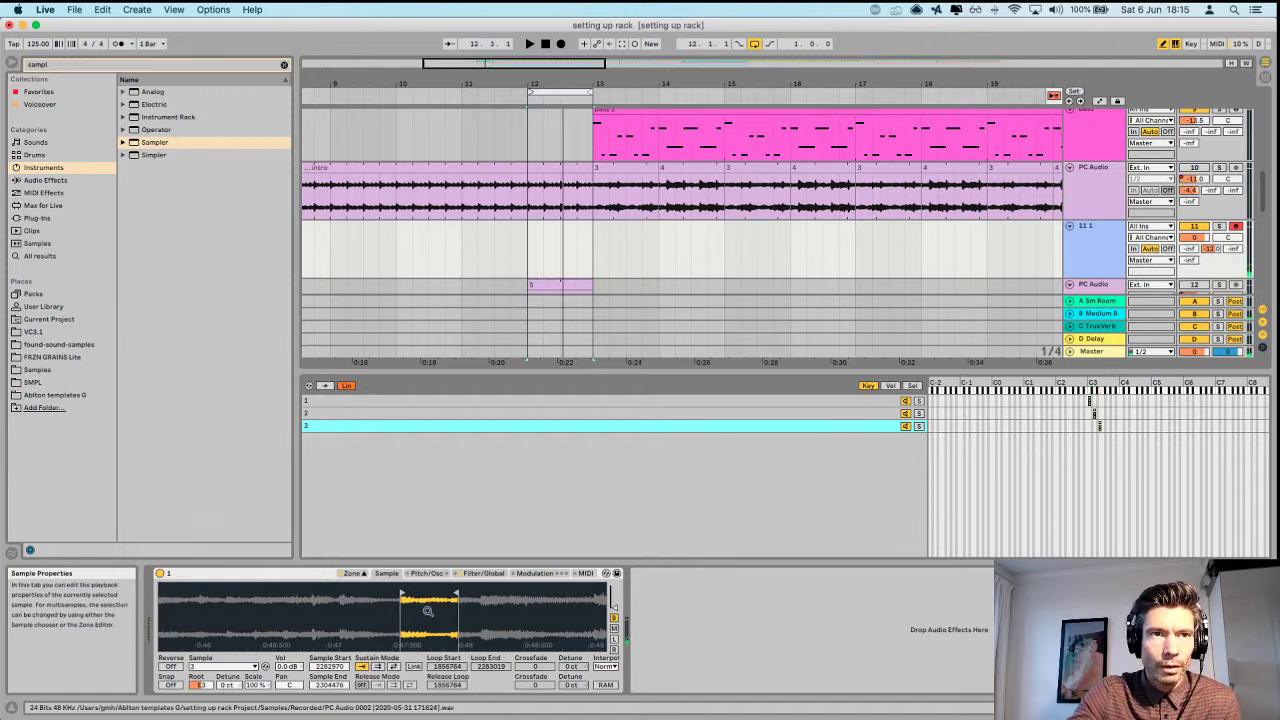
{"action": "mouse_move", "coordinate": [457, 596]}
{"action": "left_mouse_down"}
{"action": "mouse_move", "coordinate": [514, 604]}
{"action": "mouse_move", "coordinate": [200, 600]}
{"action": "mouse_move", "coordinate": [476, 598]}
{"action": "left_mouse_up"}
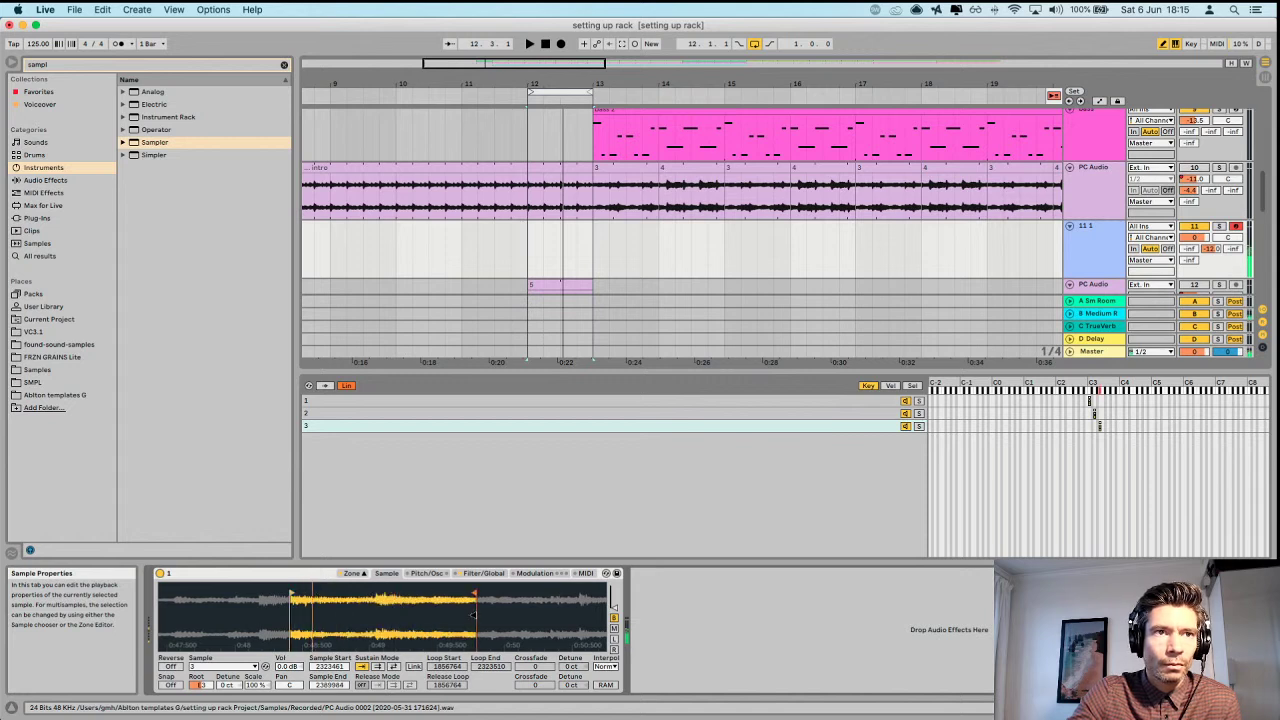
{"action": "left_click_drag", "start_coordinate": [296, 591], "coordinate": [434, 606]}
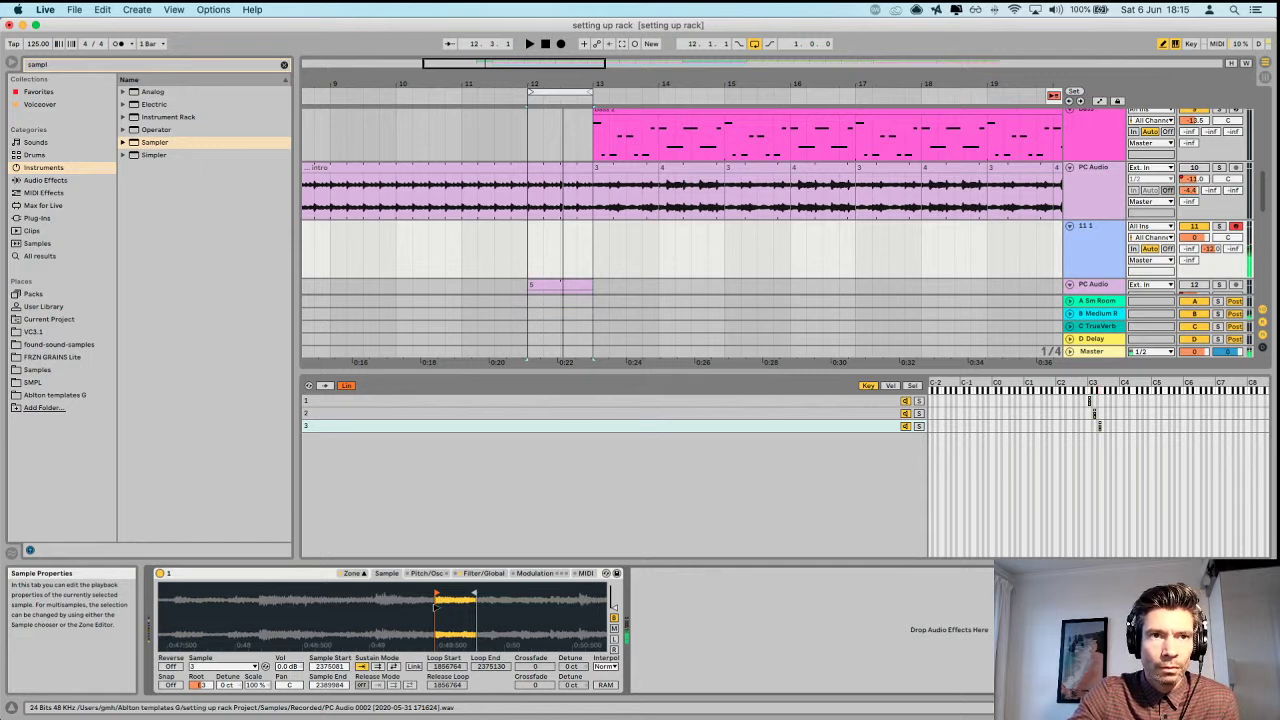
{"action": "mouse_move", "coordinate": [474, 598]}
{"action": "left_mouse_down"}
{"action": "mouse_move", "coordinate": [574, 597]}
{"action": "mouse_move", "coordinate": [487, 595]}
{"action": "left_mouse_up"}
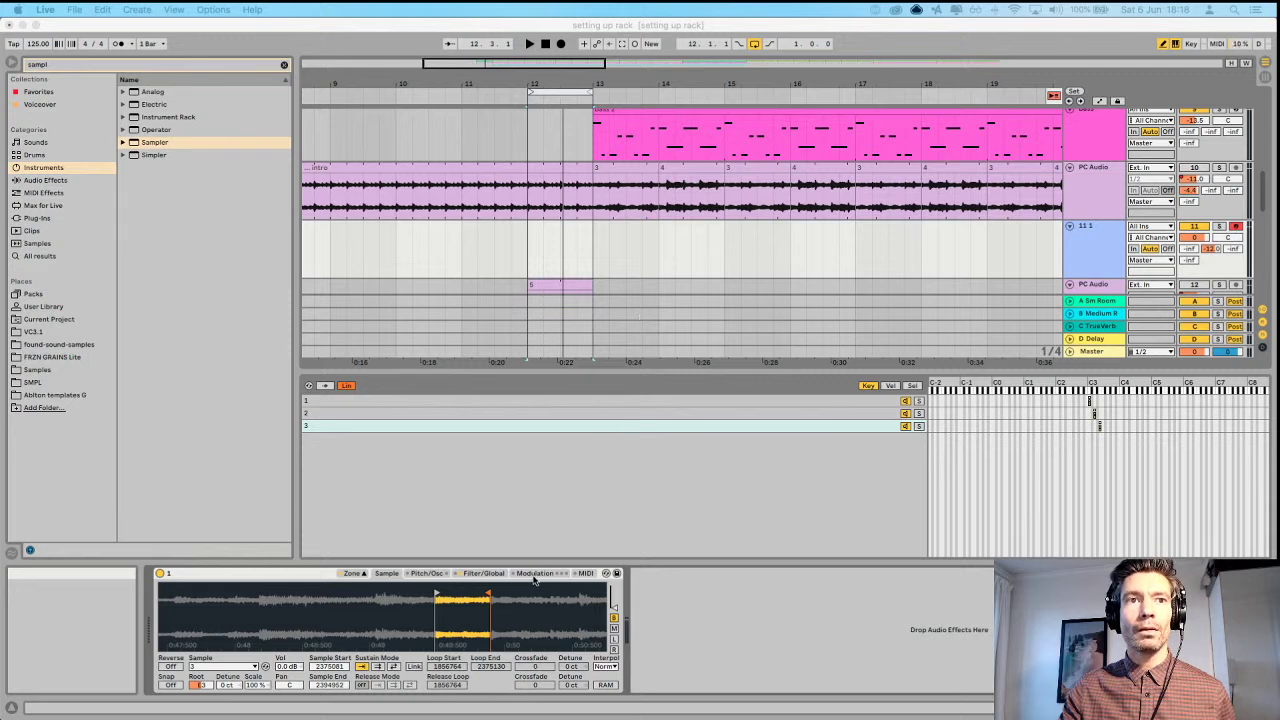
Reposition layer 1's sample region to start at 2003981 and end at 2019966.
{"action": "left_click", "coordinate": [363, 403]}
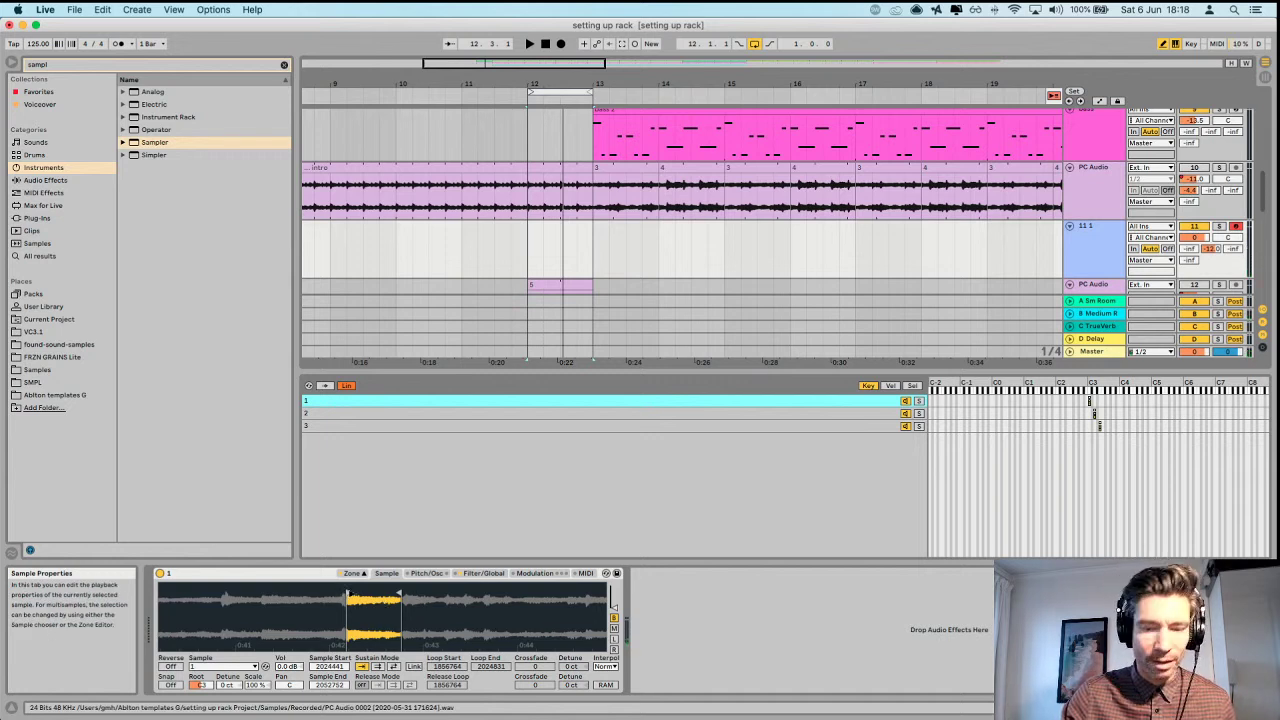
{"action": "mouse_move", "coordinate": [348, 596]}
{"action": "left_mouse_down"}
{"action": "mouse_move", "coordinate": [252, 597]}
{"action": "mouse_move", "coordinate": [265, 597]}
{"action": "left_mouse_up"}
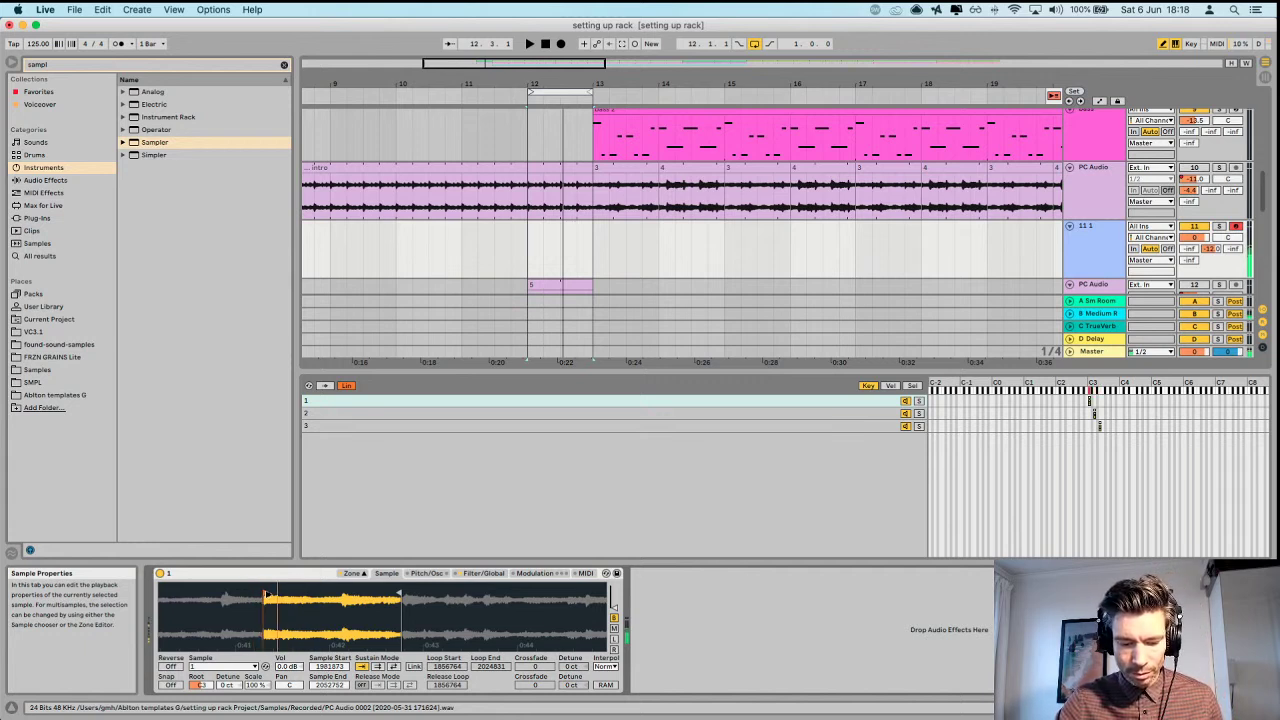
{"action": "left_click_drag", "start_coordinate": [267, 593], "coordinate": [308, 596]}
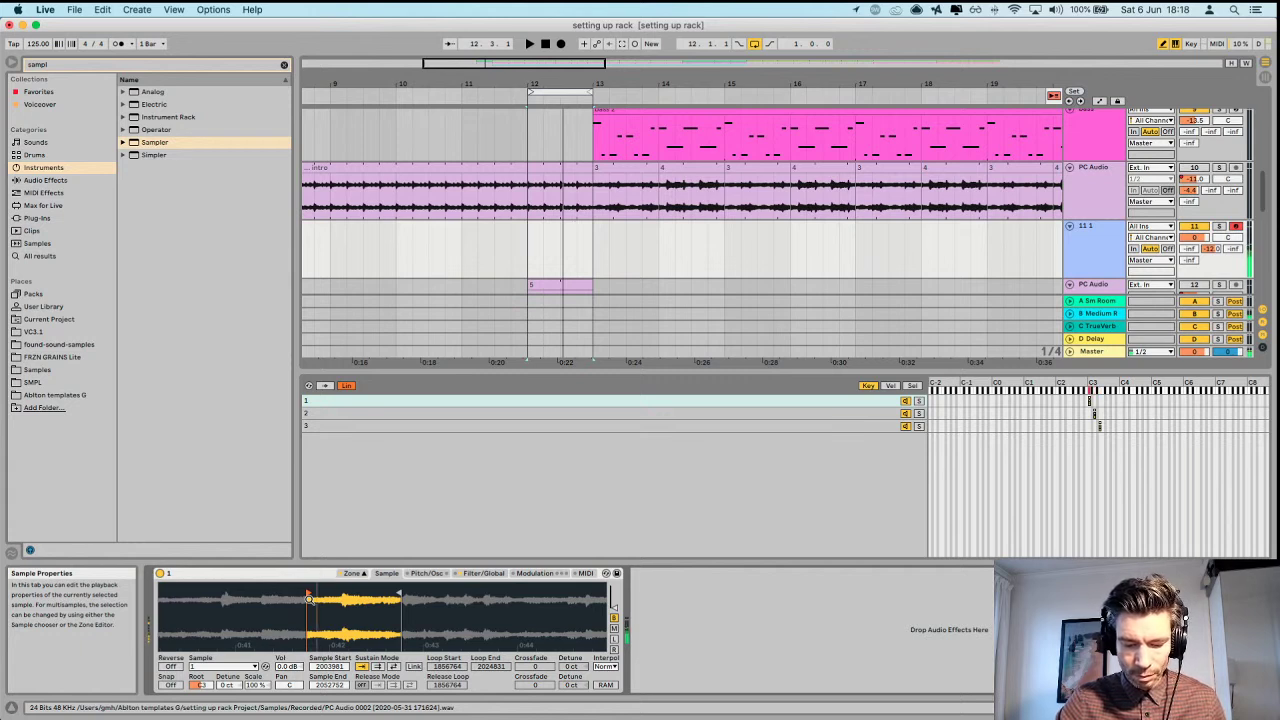
{"action": "left_click_drag", "start_coordinate": [400, 595], "coordinate": [337, 596]}
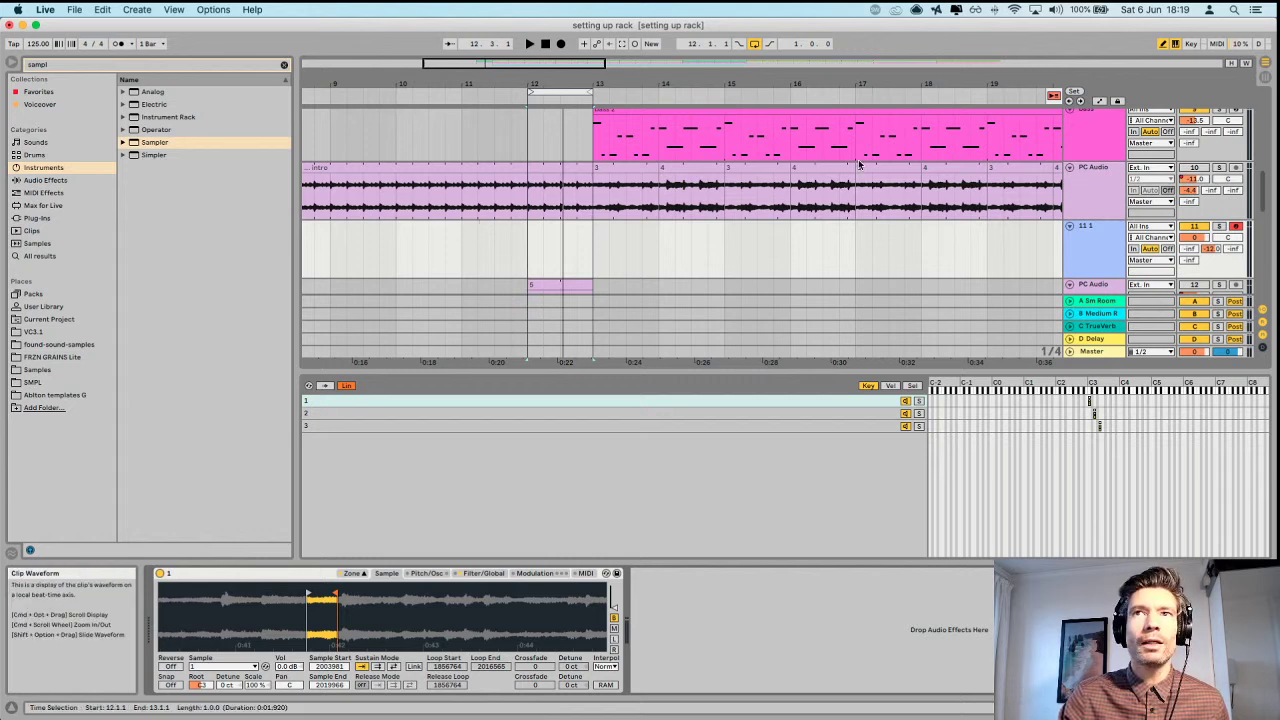
Clear the browser search and add the Delay audio effect after the Sampler on track 11.
{"action": "left_click", "coordinate": [1109, 257]}
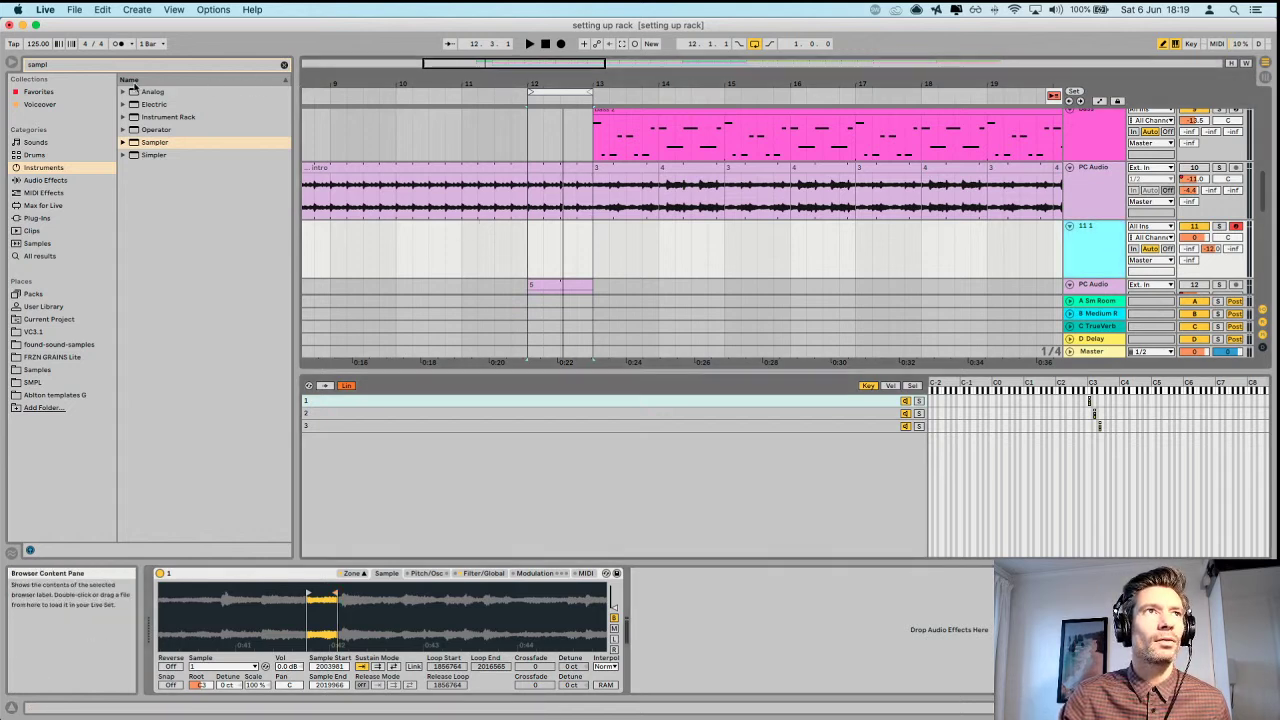
{"action": "left_click", "coordinate": [284, 64]}
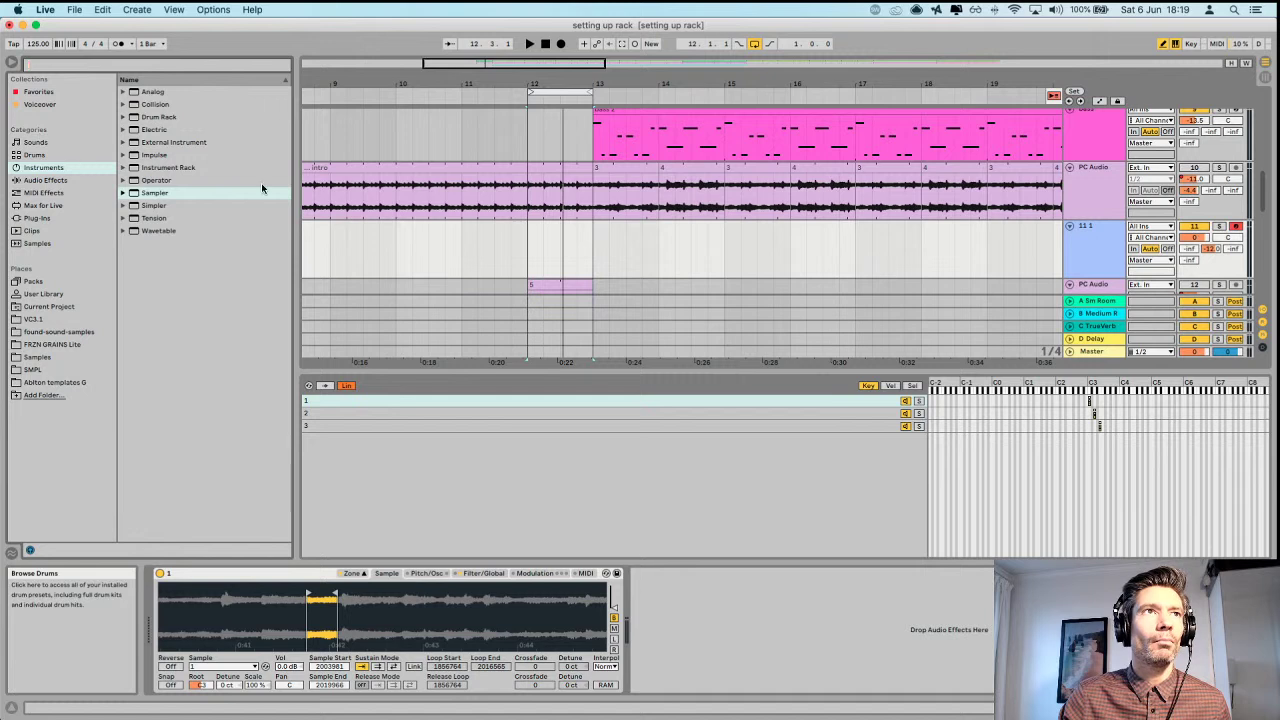
{"action": "left_click", "coordinate": [56, 181]}
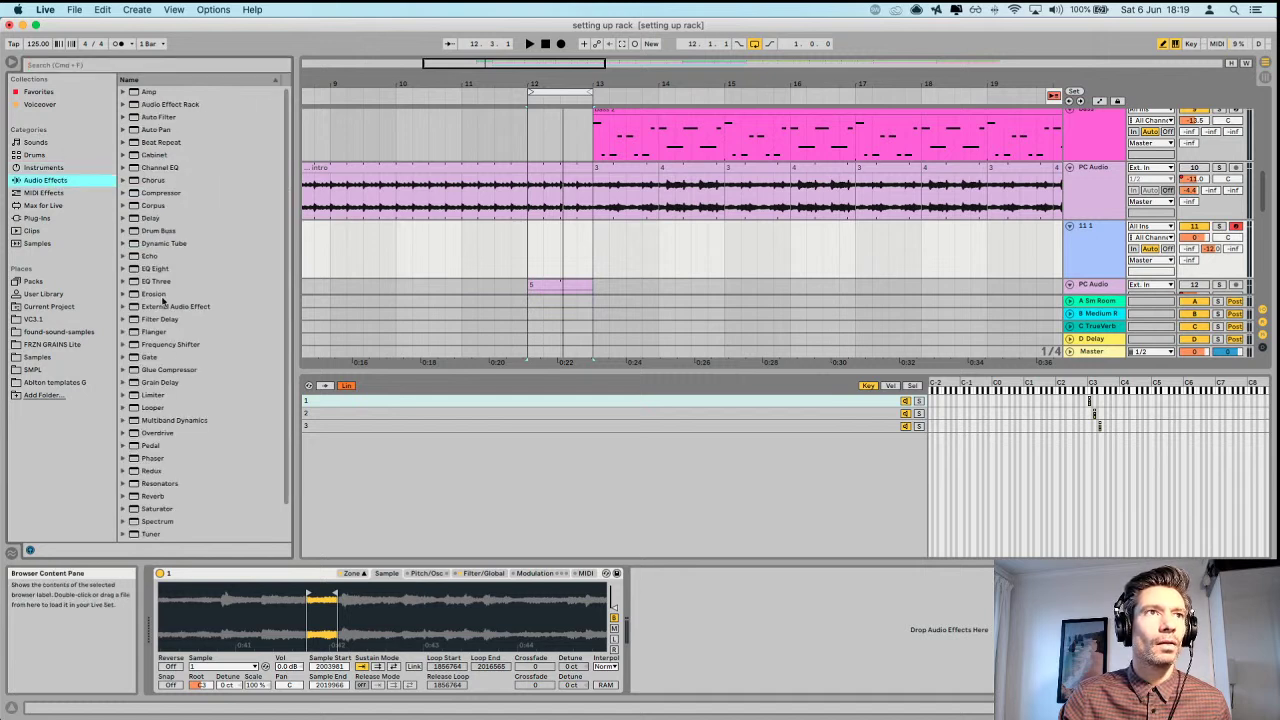
{"action": "scroll", "coordinate": [160, 496], "scroll_direction": "down", "scroll_amount": 3}
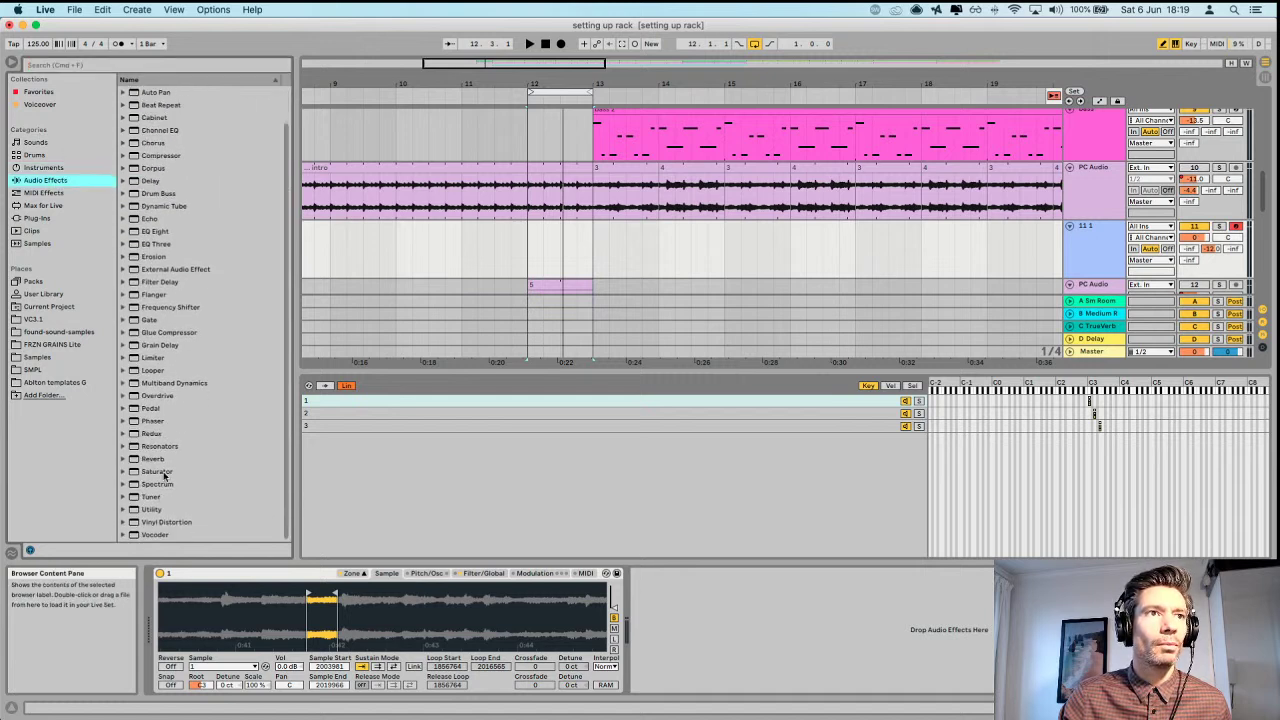
{"action": "scroll", "coordinate": [198, 380], "scroll_direction": "up", "scroll_amount": 2}
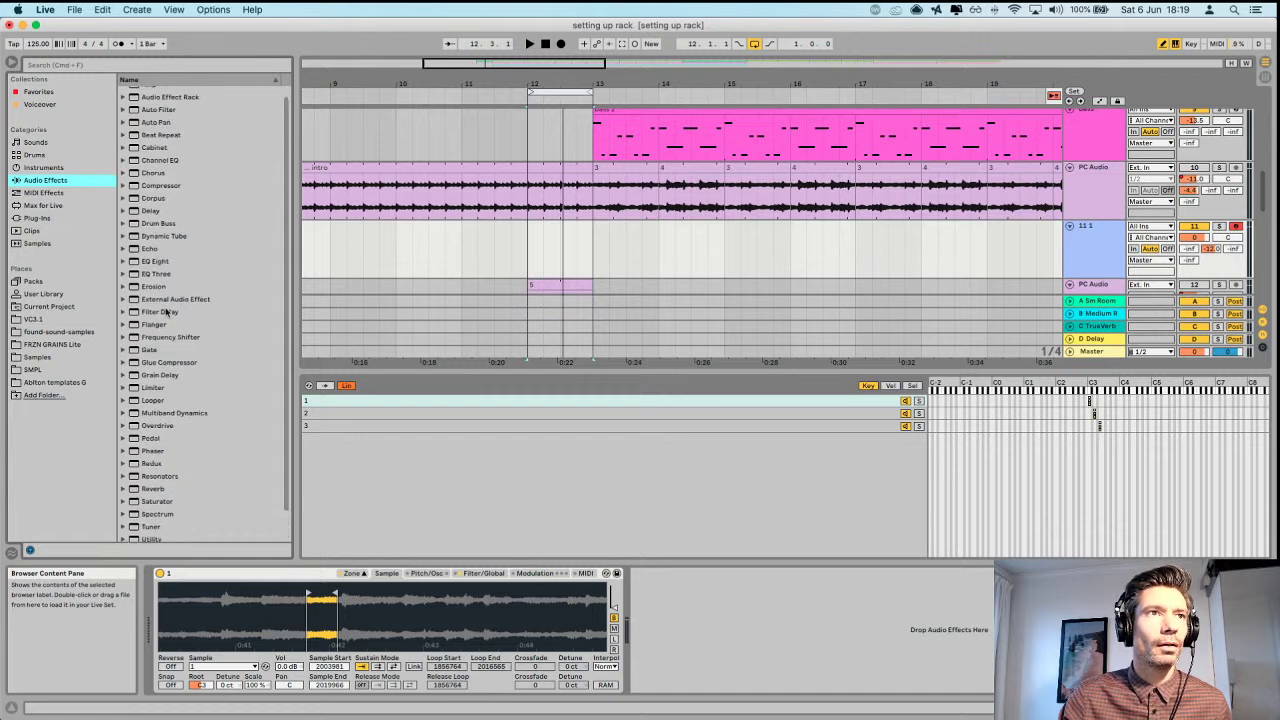
{"action": "scroll", "coordinate": [177, 381], "scroll_direction": "down", "scroll_amount": 1}
{"action": "scroll", "coordinate": [179, 405], "scroll_direction": "up", "scroll_amount": 2}
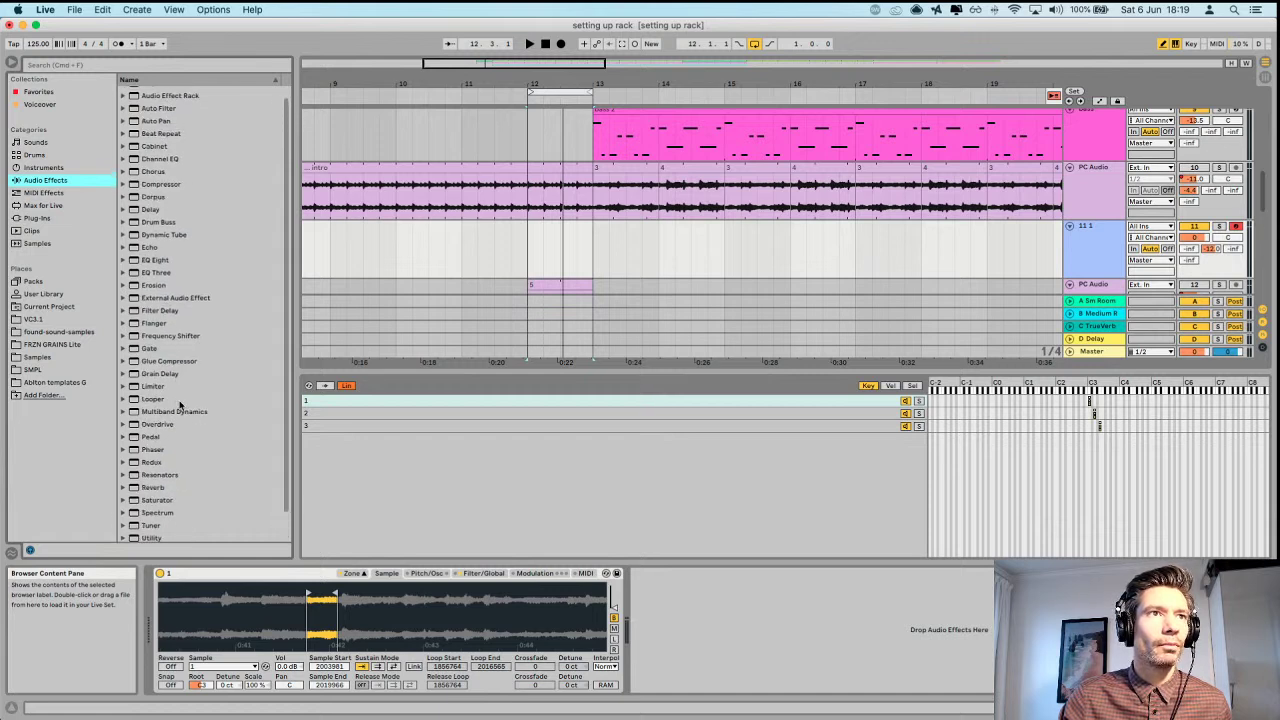
{"action": "left_click", "coordinate": [124, 218]}
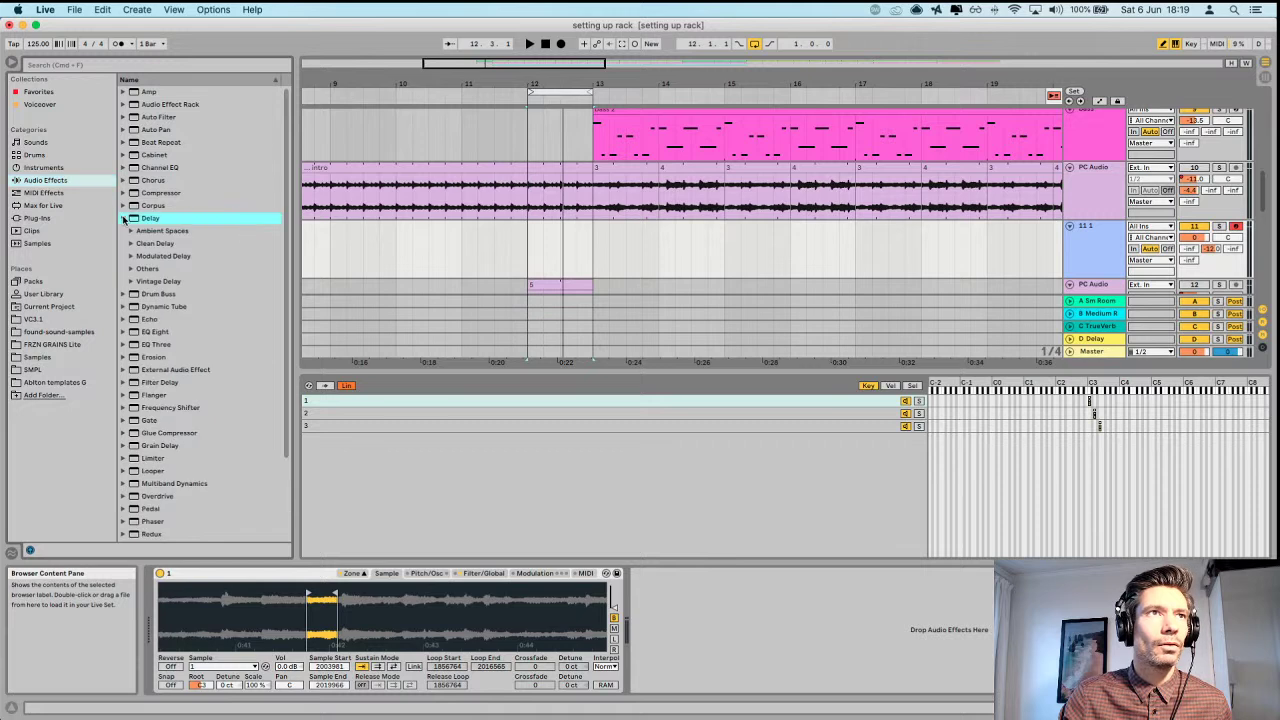
{"action": "left_click_drag", "start_coordinate": [143, 218], "coordinate": [793, 613]}
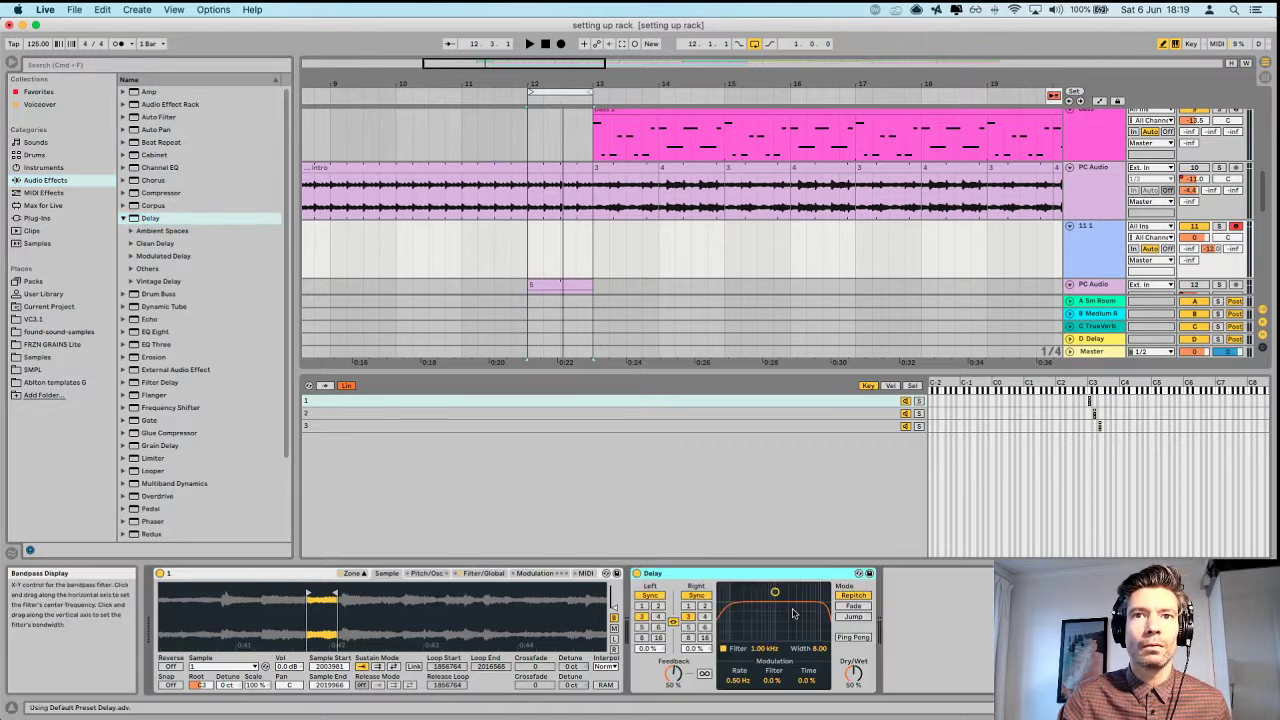
Enable Ping Pong on the Delay with feedback at 6% and start playback to audition it.
{"action": "left_click", "coordinate": [852, 638]}
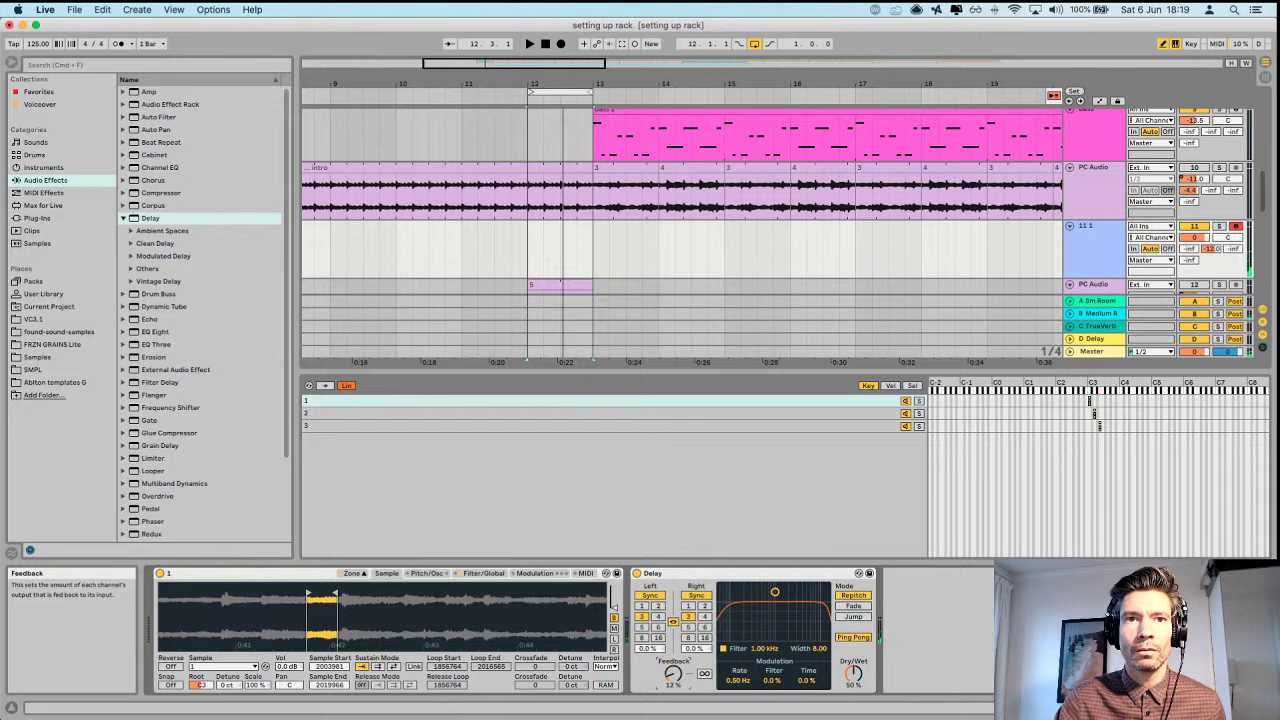
{"action": "key", "text": "space"}
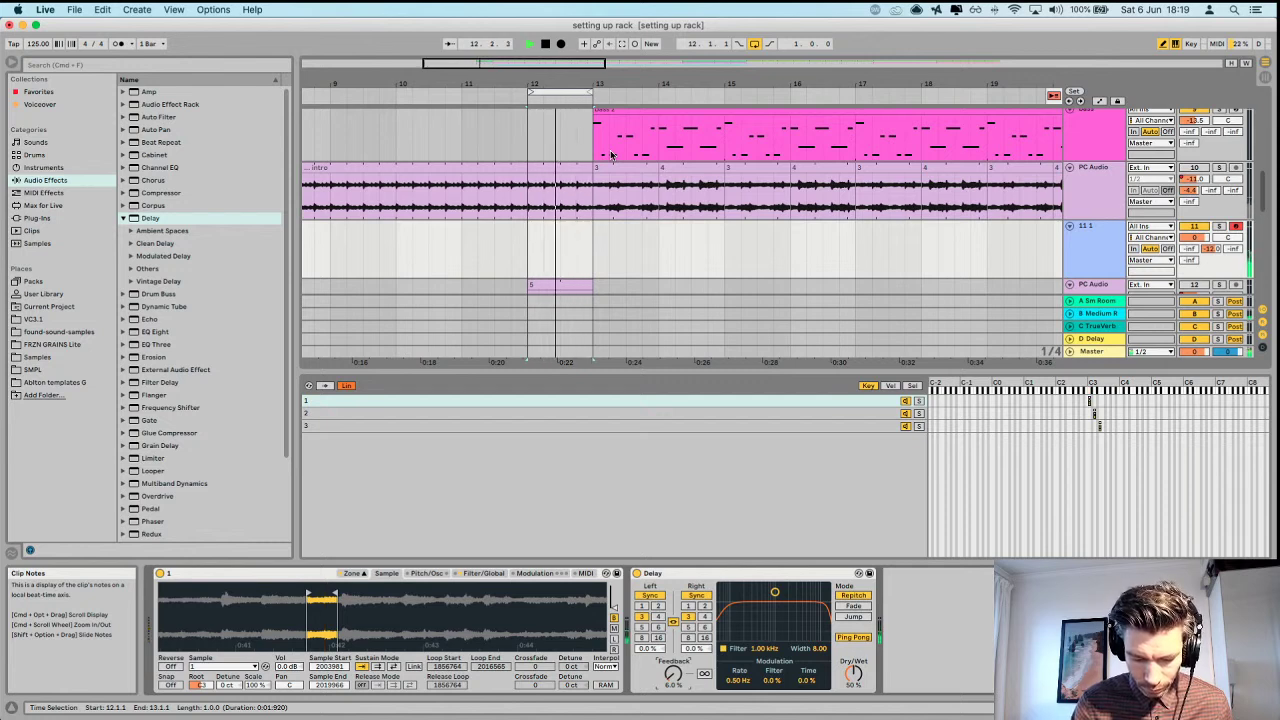
Stop playback and close the Sampler's zone editor to give the arrangement more room.
{"action": "key", "text": "space"}
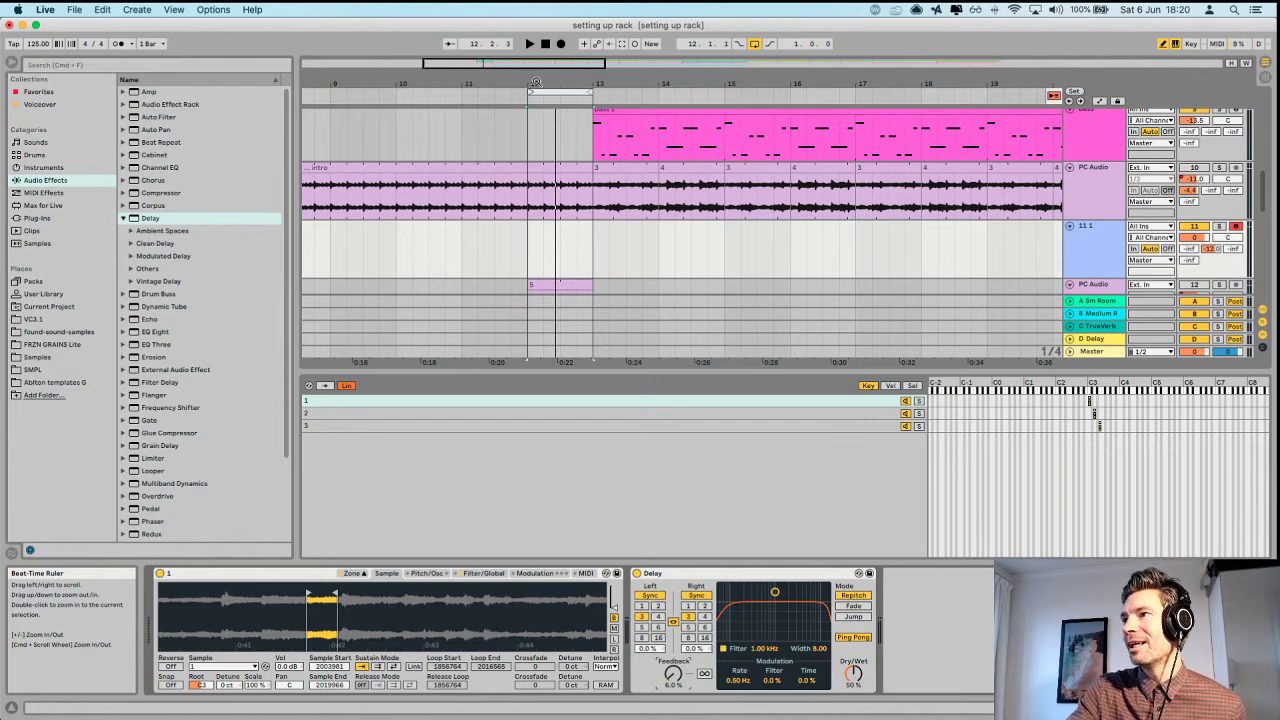
{"action": "key", "text": "plus"}
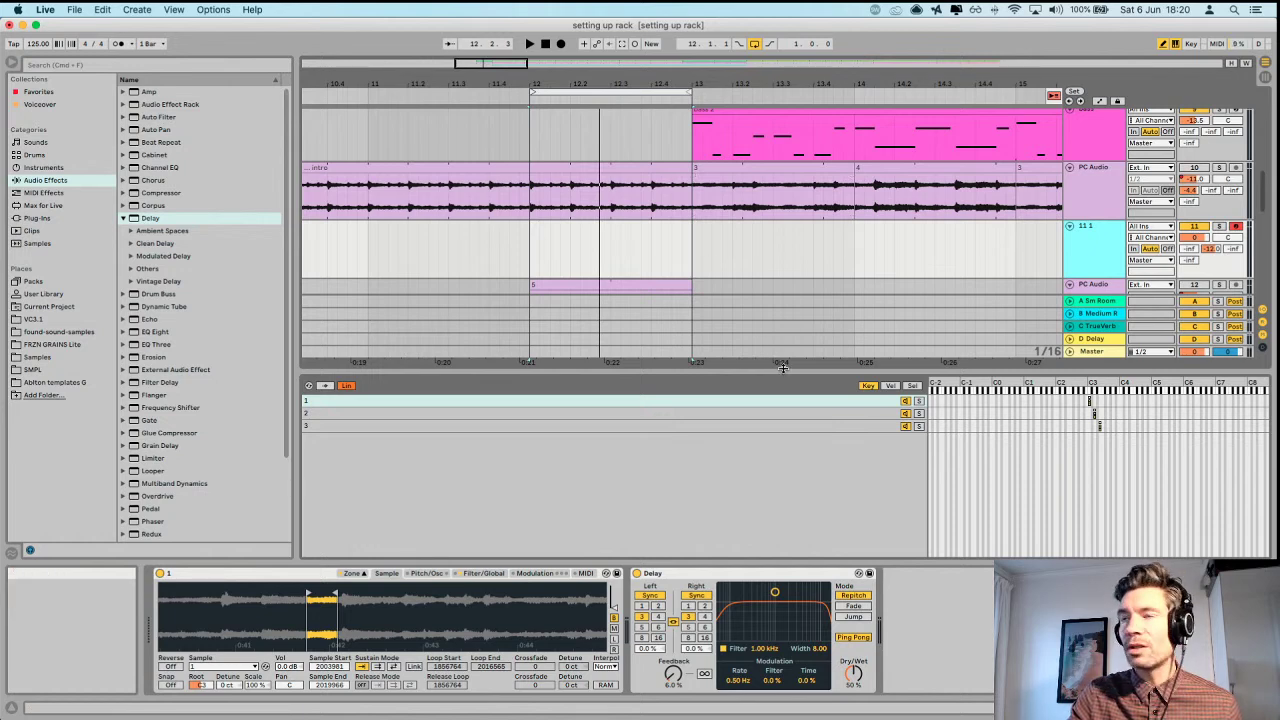
{"action": "left_click", "coordinate": [783, 369]}
{"action": "left_click_drag", "start_coordinate": [585, 78], "coordinate": [649, 40]}
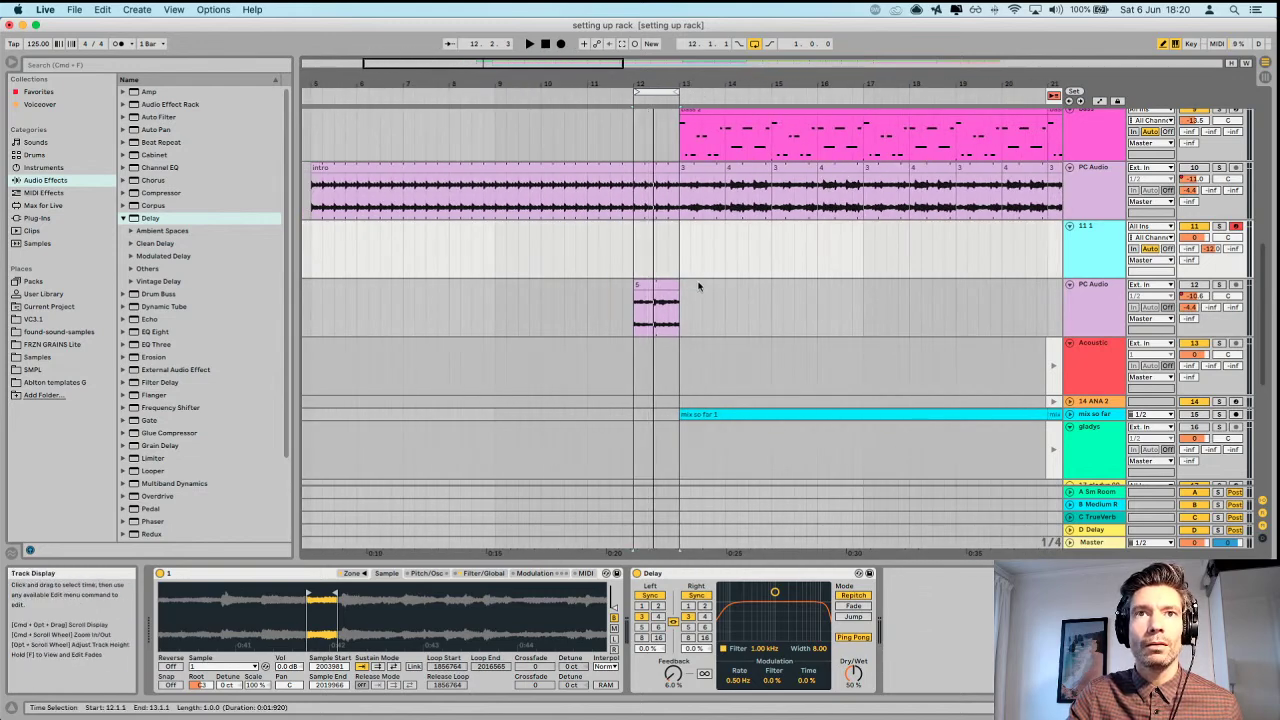
{"action": "scroll", "coordinate": [701, 286], "scroll_direction": "up", "scroll_amount": 3}
{"action": "scroll", "coordinate": [701, 286], "scroll_direction": "up", "scroll_amount": 3}
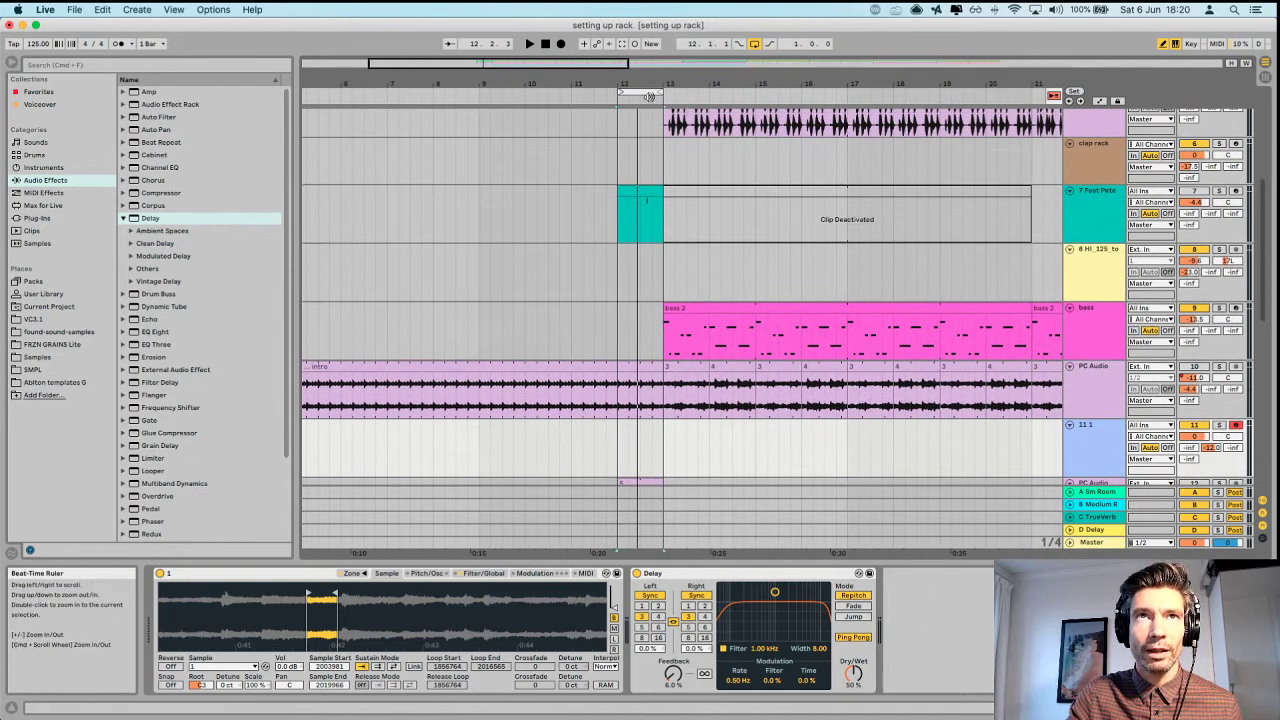
Set the loop to start at bar 13 with a length of 6.3.0 and play the arrangement through it.
{"action": "left_click_drag", "start_coordinate": [634, 95], "coordinate": [974, 95]}
{"action": "key", "text": "space"}
{"action": "scroll", "coordinate": [992, 217], "scroll_direction": "up", "scroll_amount": 5}
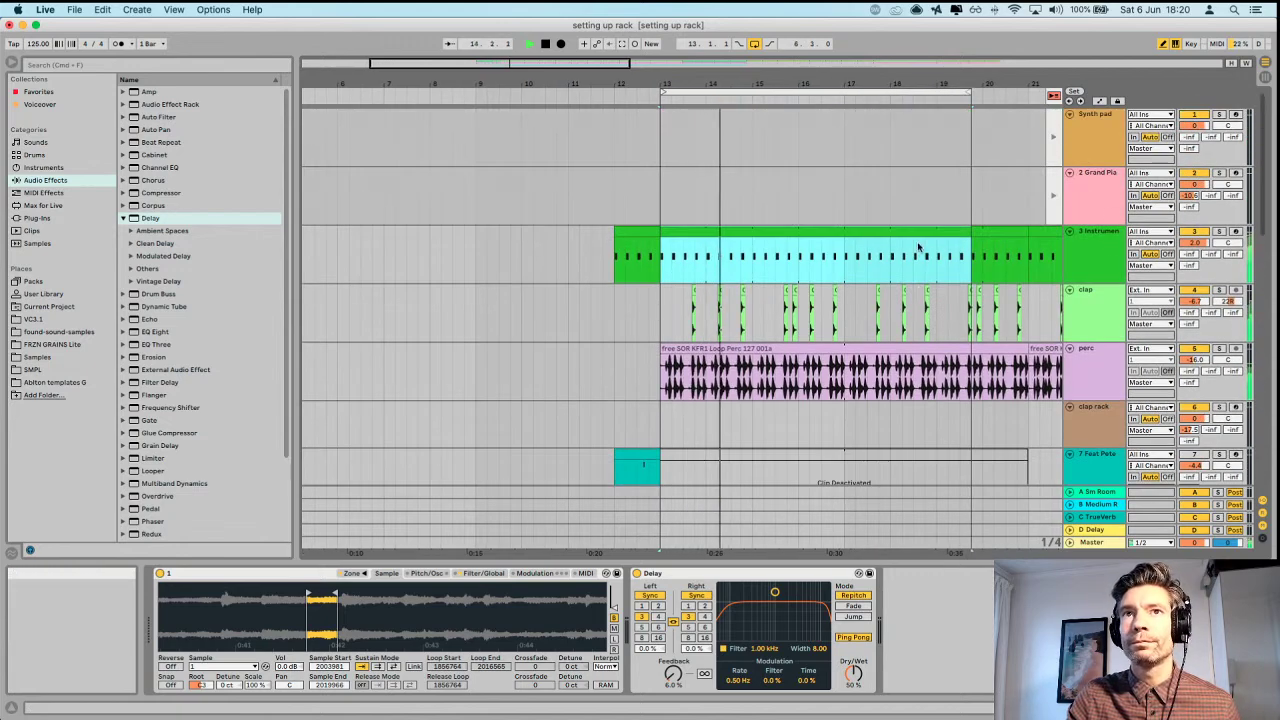
{"action": "scroll", "coordinate": [920, 247], "scroll_direction": "down", "scroll_amount": 8}
{"action": "scroll", "coordinate": [960, 243], "scroll_direction": "up", "scroll_amount": 6}
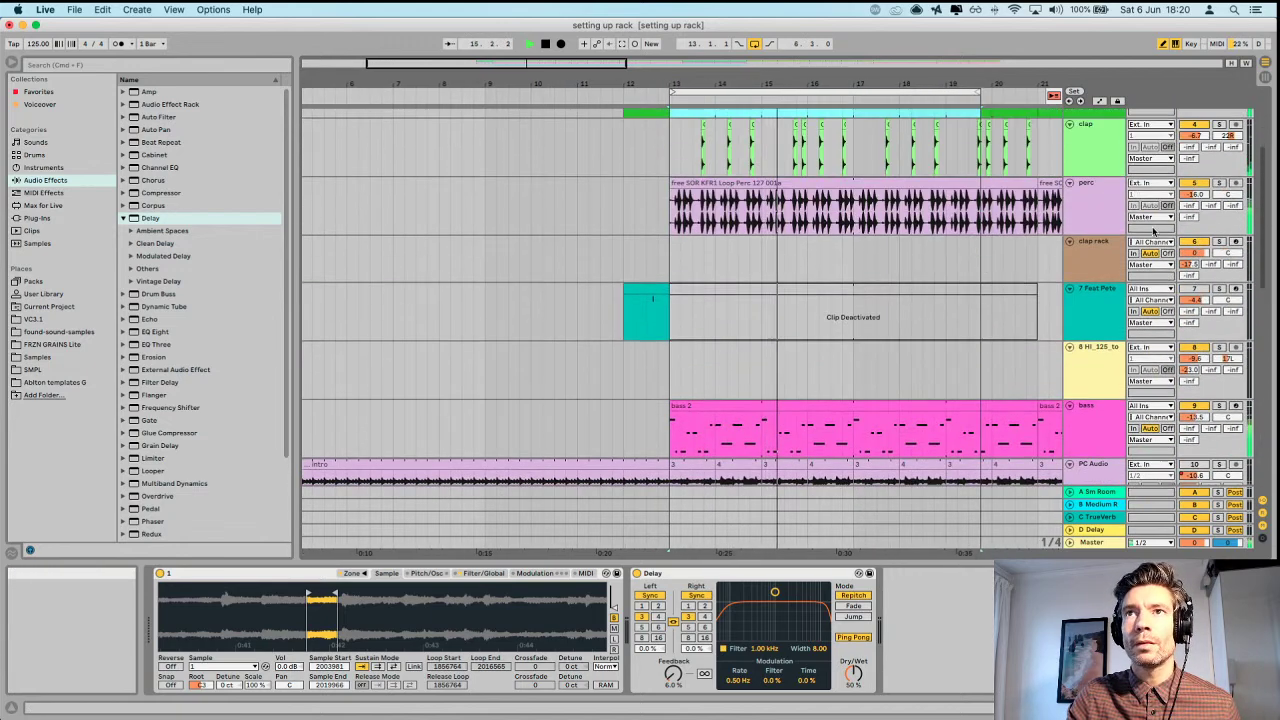
{"action": "scroll", "coordinate": [1000, 240], "scroll_direction": "right", "scroll_amount": 6}
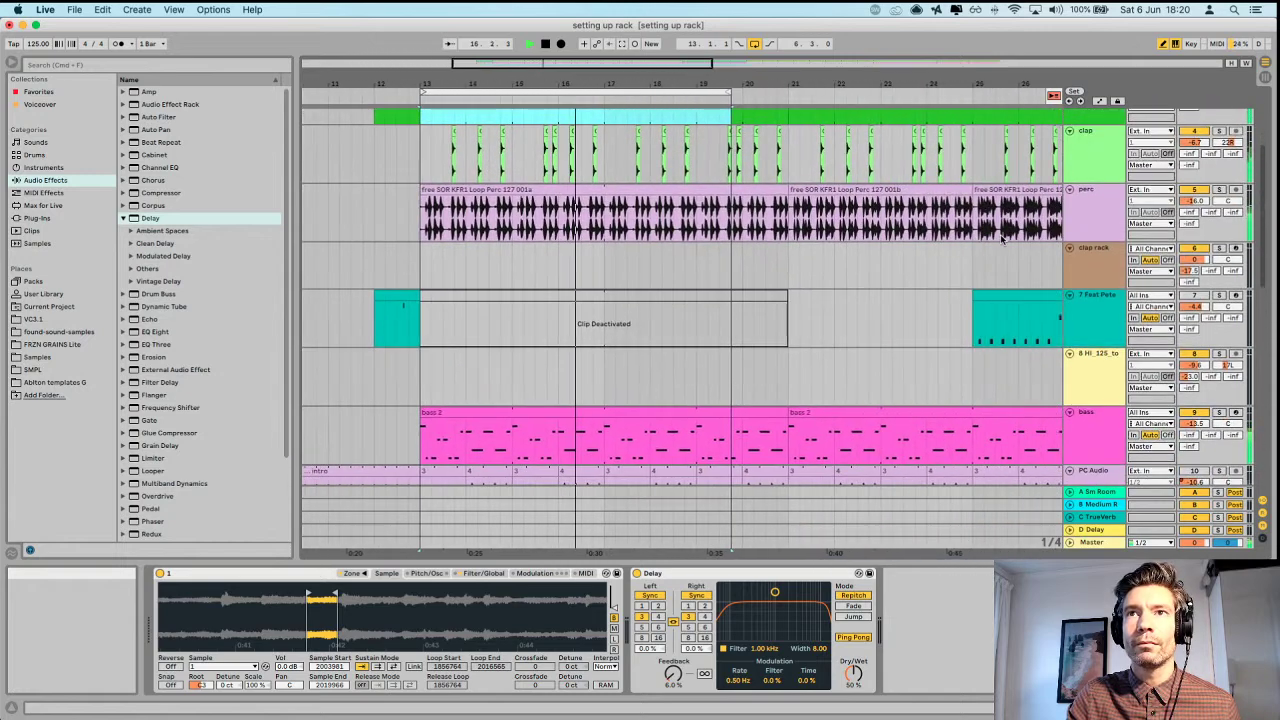
{"action": "scroll", "coordinate": [885, 248], "scroll_direction": "down", "scroll_amount": 5}
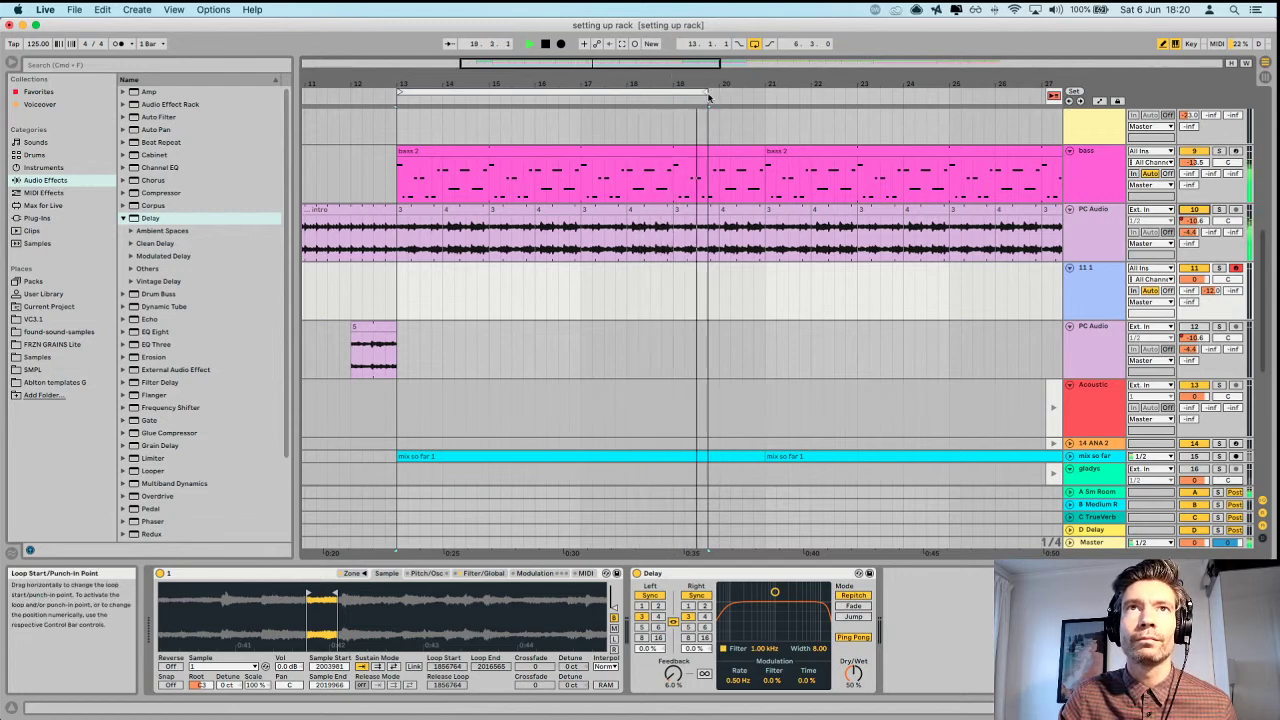
Extend the end of the loop to bar 29 so that it spans 16 bars.
{"action": "left_click_drag", "start_coordinate": [706, 93], "coordinate": [970, 93]}
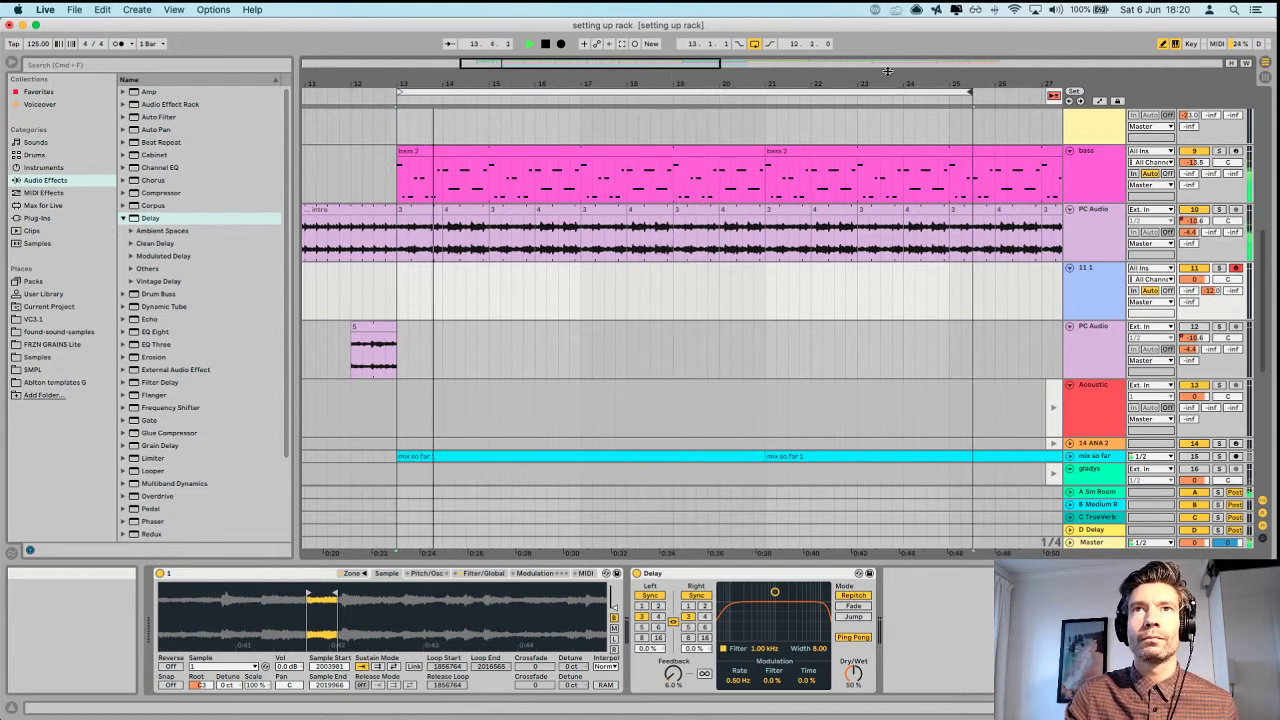
{"action": "left_click_drag", "start_coordinate": [490, 83], "coordinate": [490, 50]}
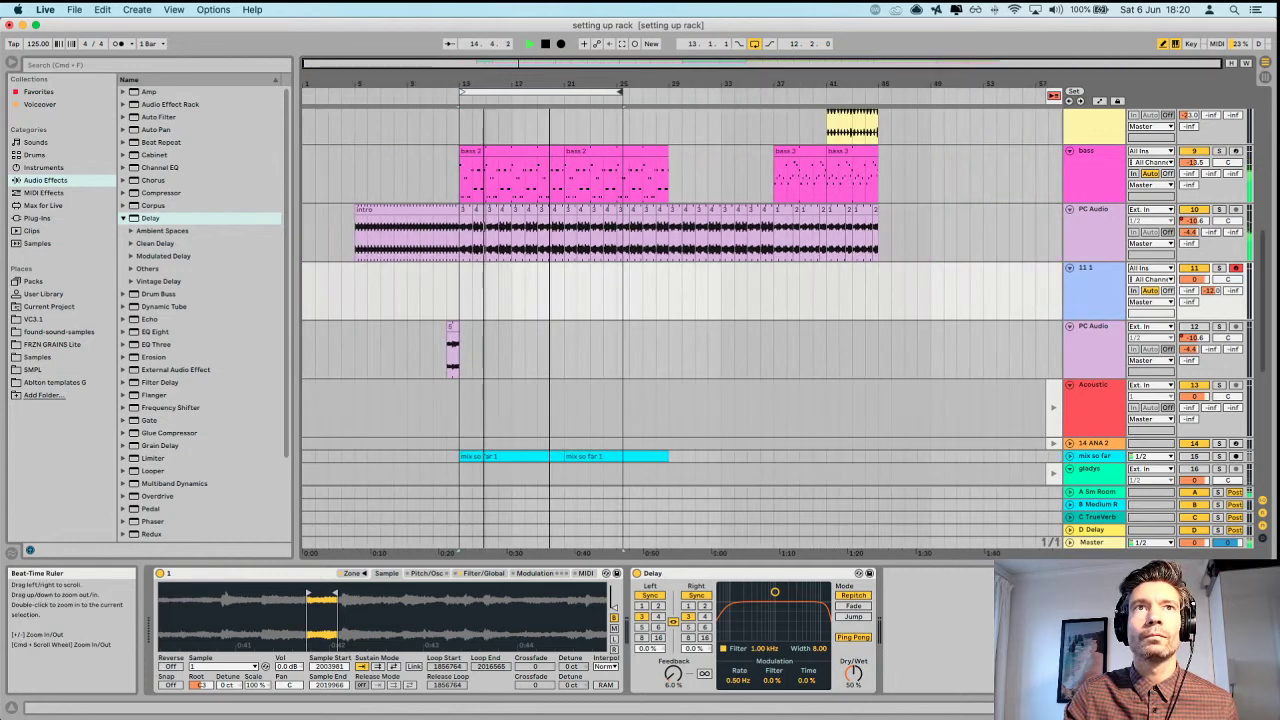
{"action": "scroll", "coordinate": [540, 318], "scroll_direction": "up", "scroll_amount": 5}
{"action": "left_click_drag", "start_coordinate": [622, 92], "coordinate": [665, 92]}
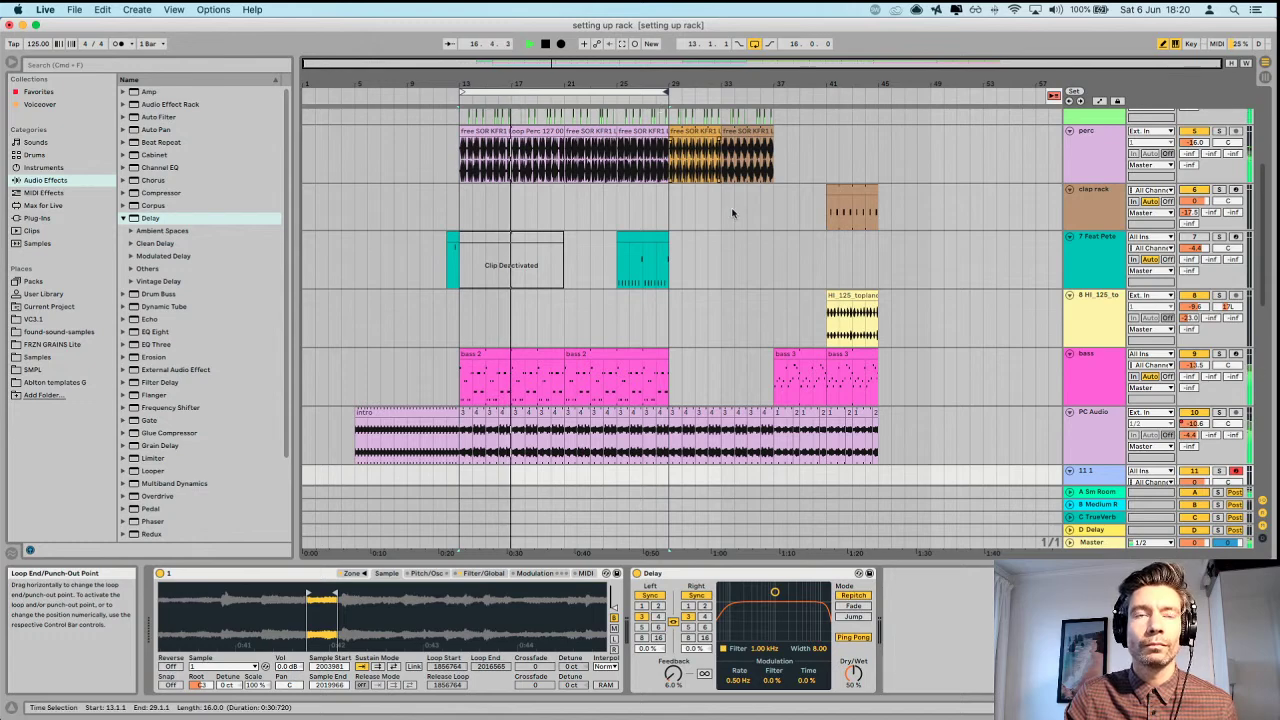
Select track 11 and display its Sampler's Filter/Global settings.
{"action": "scroll", "coordinate": [794, 414], "scroll_direction": "down", "scroll_amount": 8}
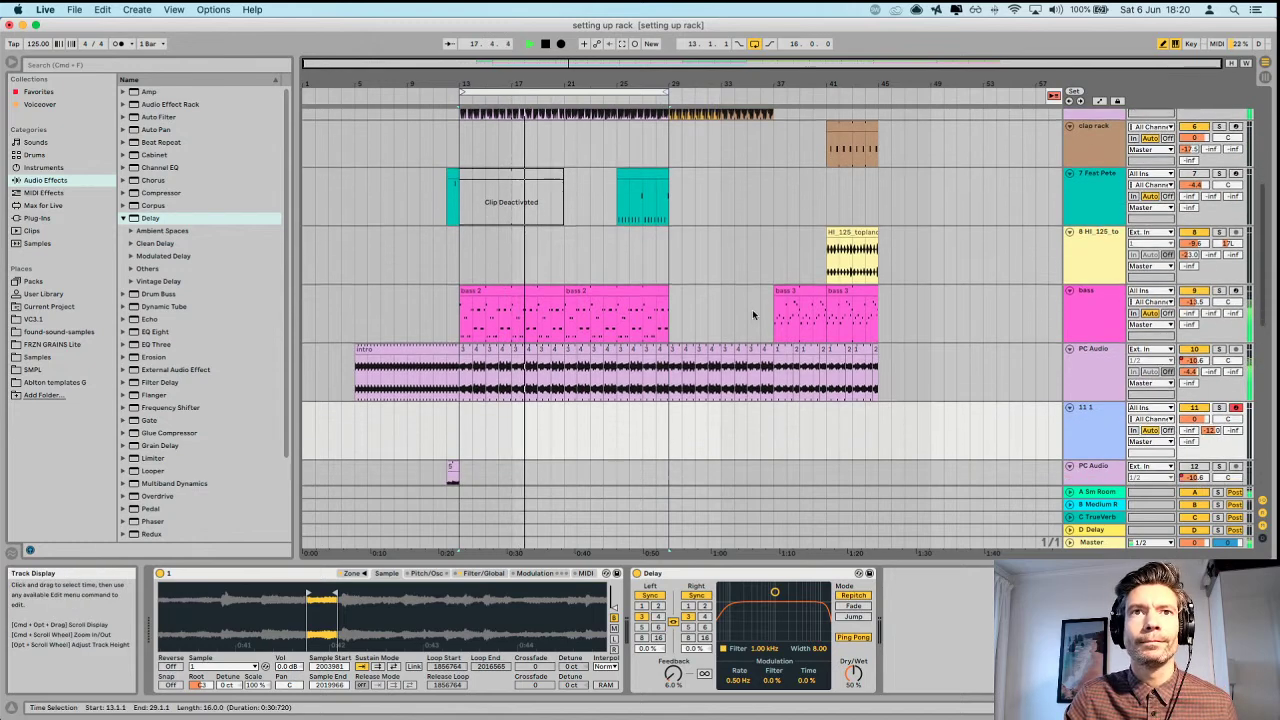
{"action": "scroll", "coordinate": [752, 309], "scroll_direction": "down", "scroll_amount": 1}
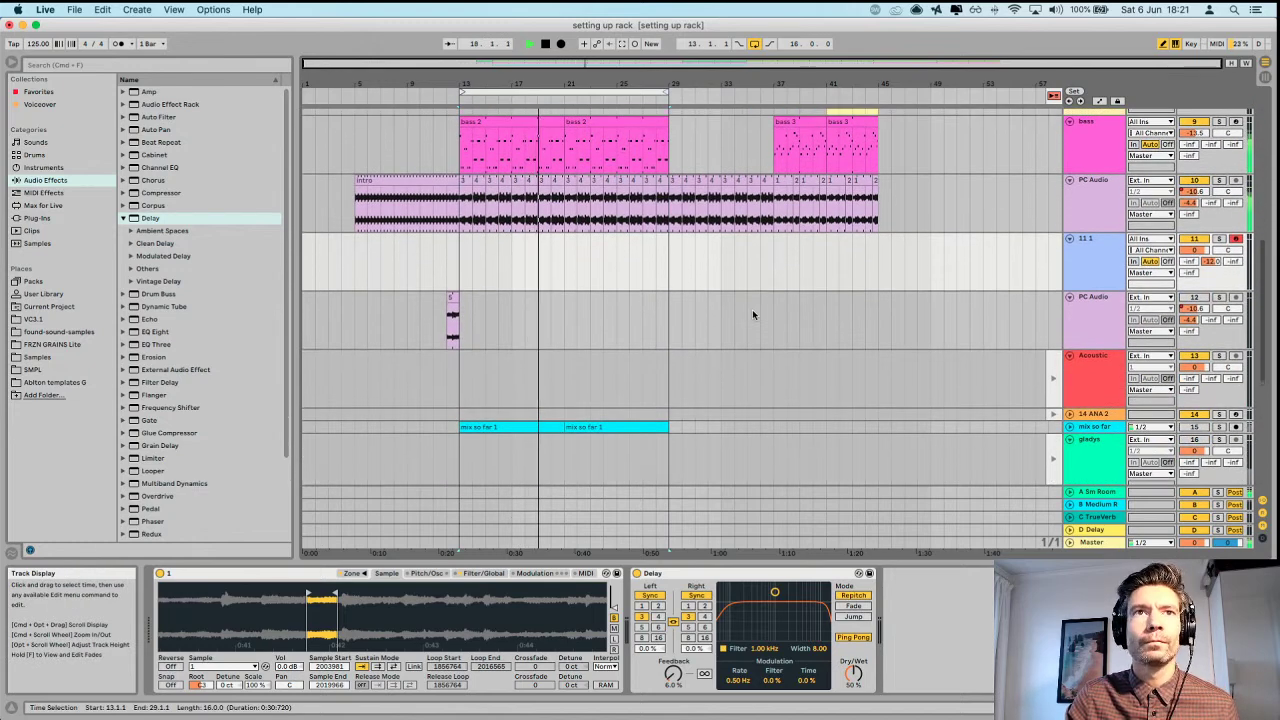
{"action": "left_click", "coordinate": [1084, 246]}
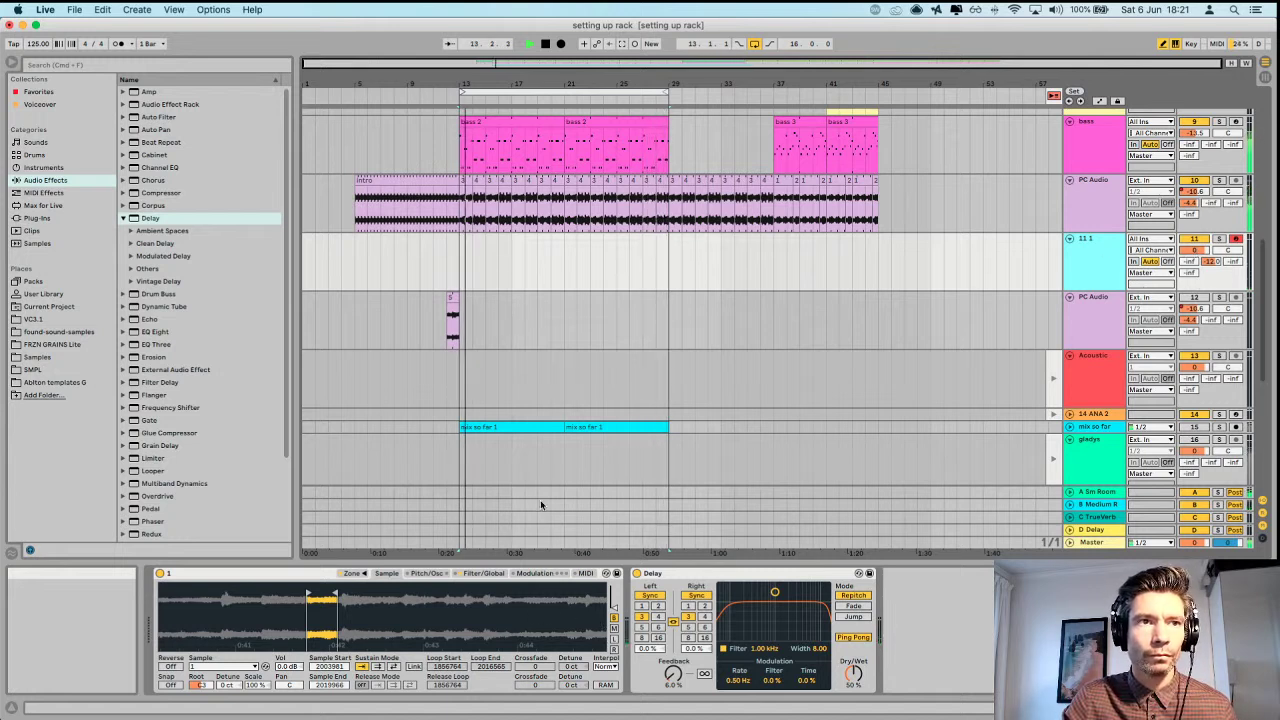
{"action": "left_click", "coordinate": [483, 573]}
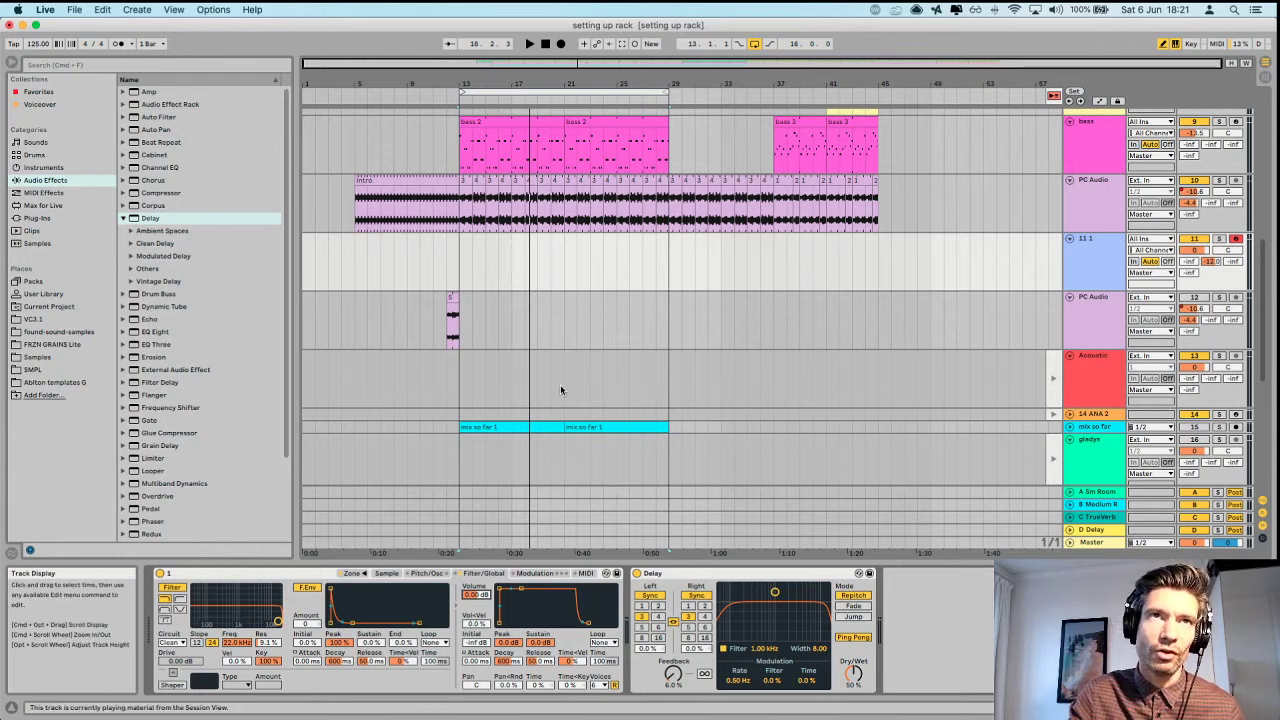
Examine the effect chains of the two PC Audio tracks, comparing their EQ Eight and Auto Filter settings.
{"action": "scroll", "coordinate": [536, 358], "scroll_direction": "down", "scroll_amount": 2}
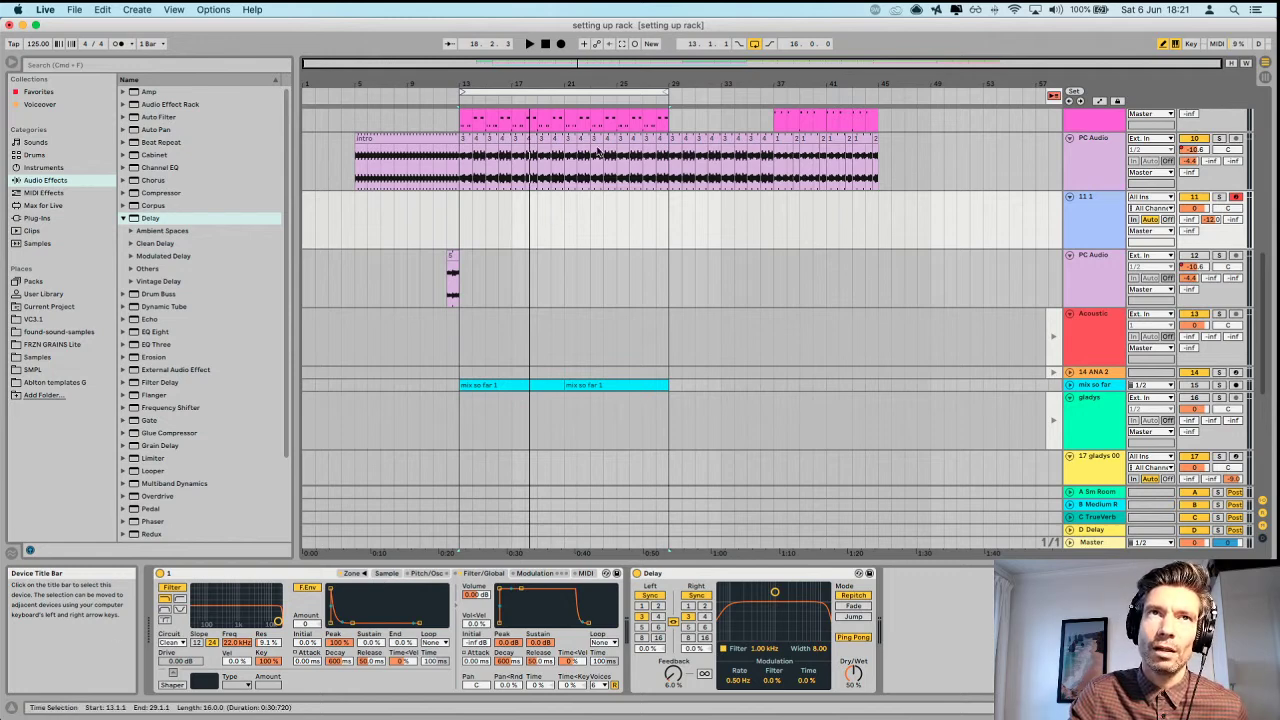
{"action": "left_click", "coordinate": [1092, 155]}
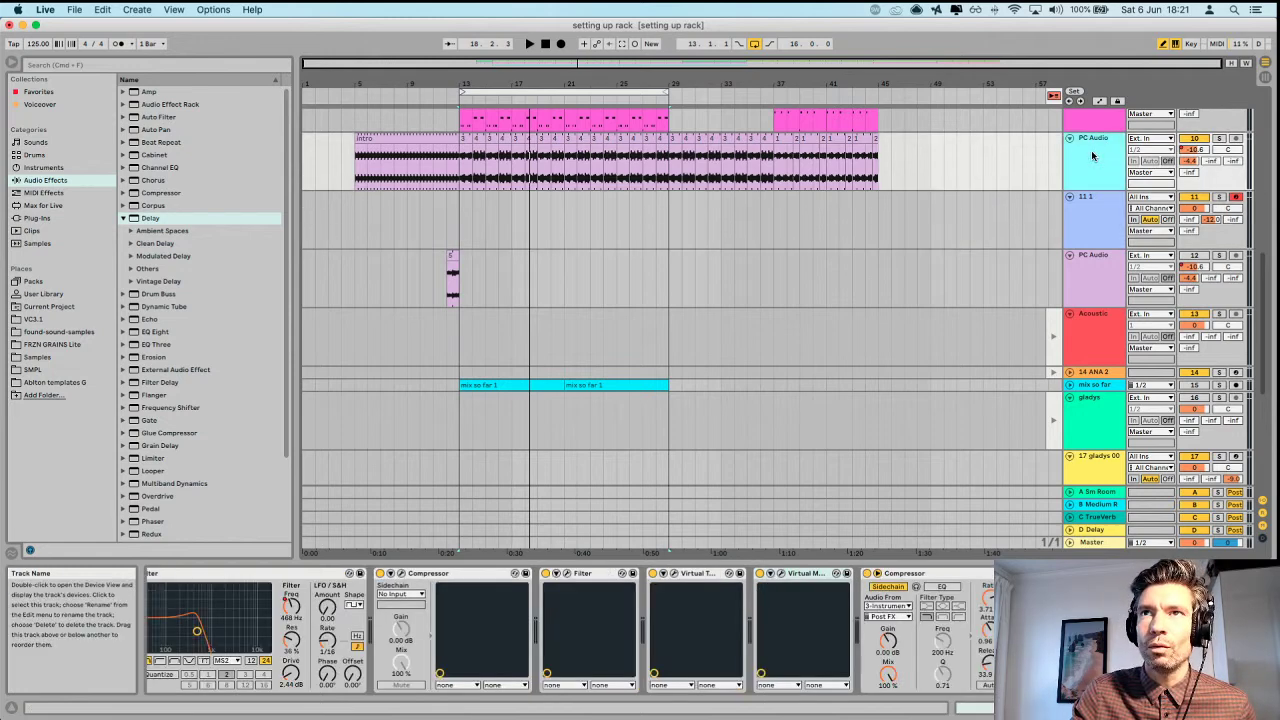
{"action": "scroll", "coordinate": [405, 628], "scroll_direction": "up", "scroll_amount": 5}
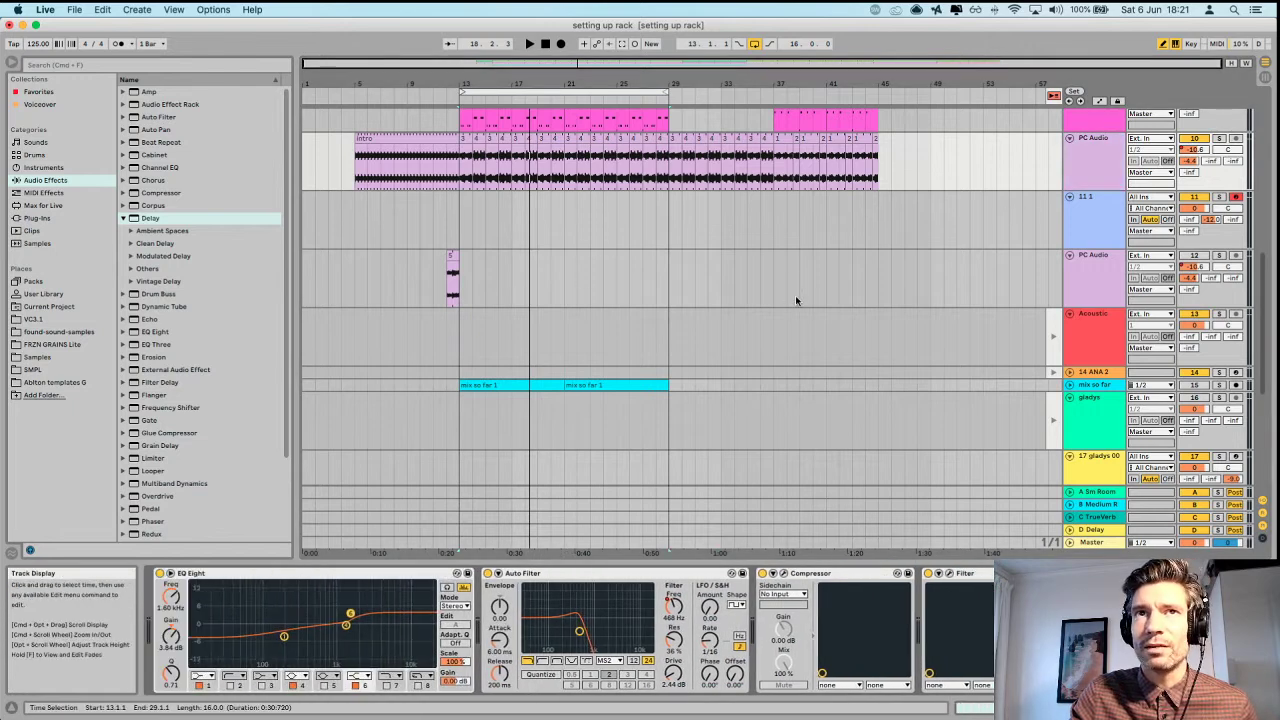
{"action": "scroll", "coordinate": [689, 192], "scroll_direction": "down", "scroll_amount": 2}
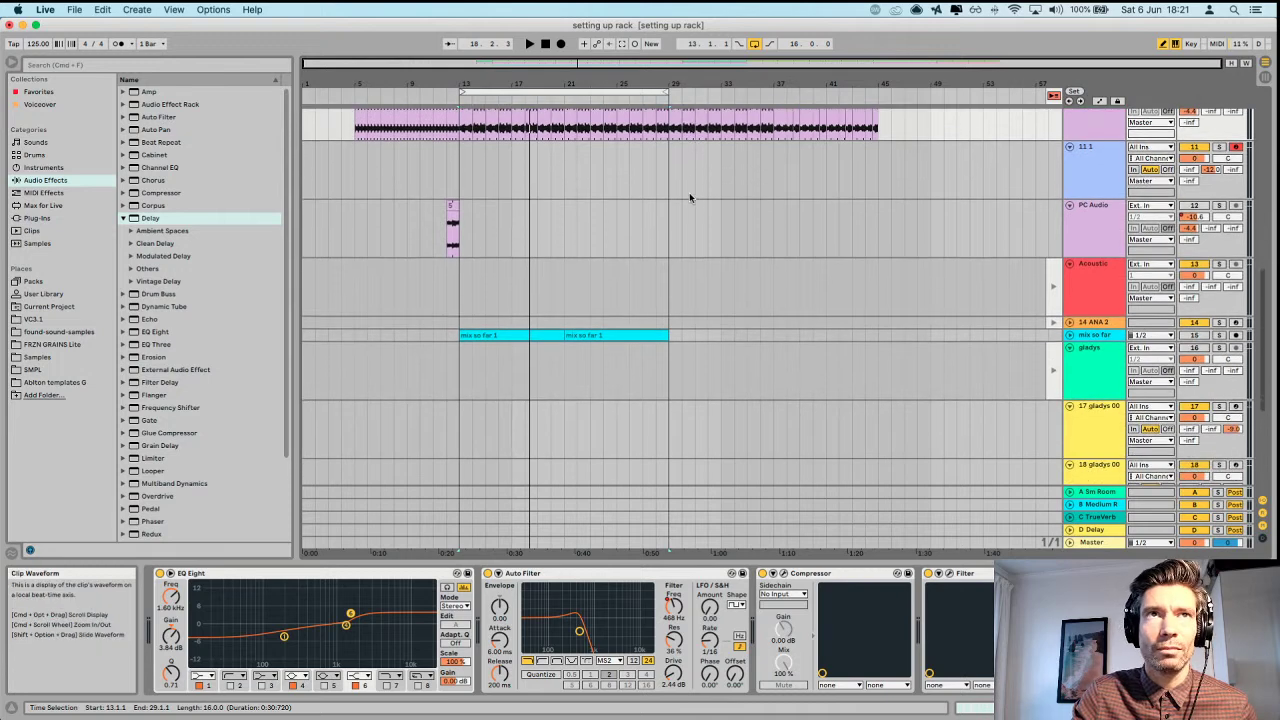
{"action": "scroll", "coordinate": [689, 197], "scroll_direction": "down", "scroll_amount": 2}
{"action": "scroll", "coordinate": [689, 197], "scroll_direction": "up", "scroll_amount": 5}
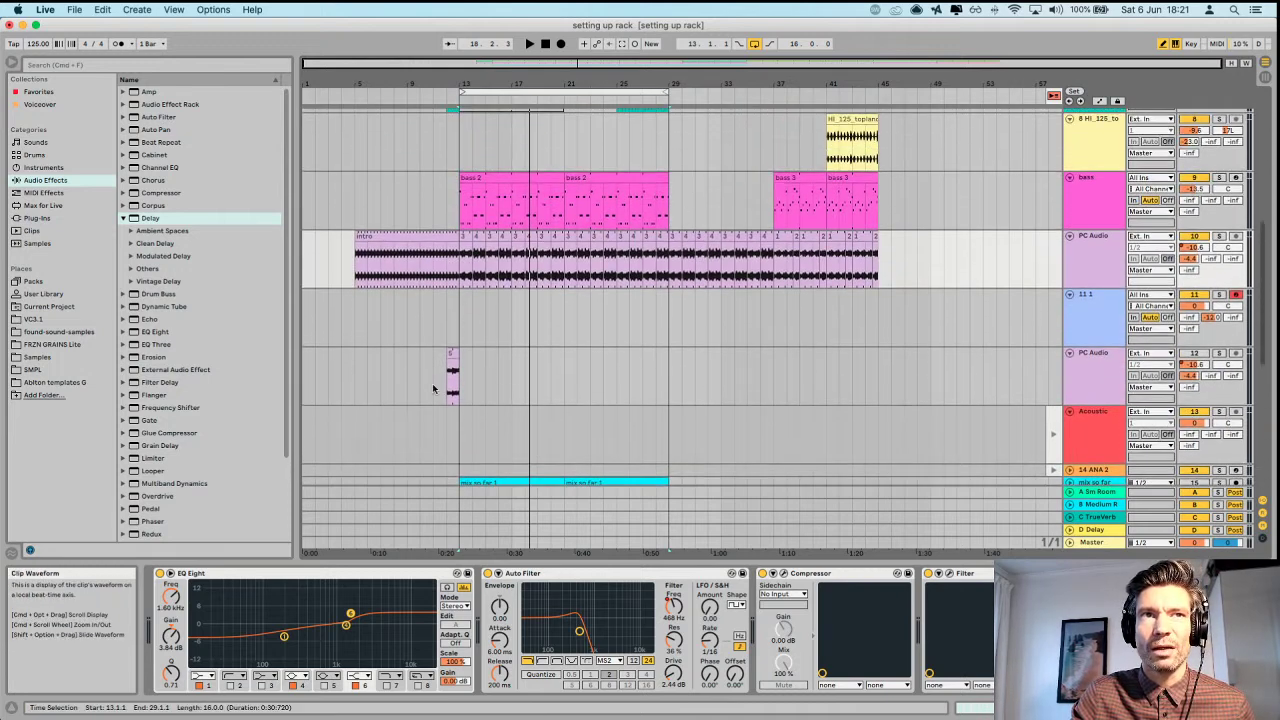
{"action": "left_click", "coordinate": [1091, 371]}
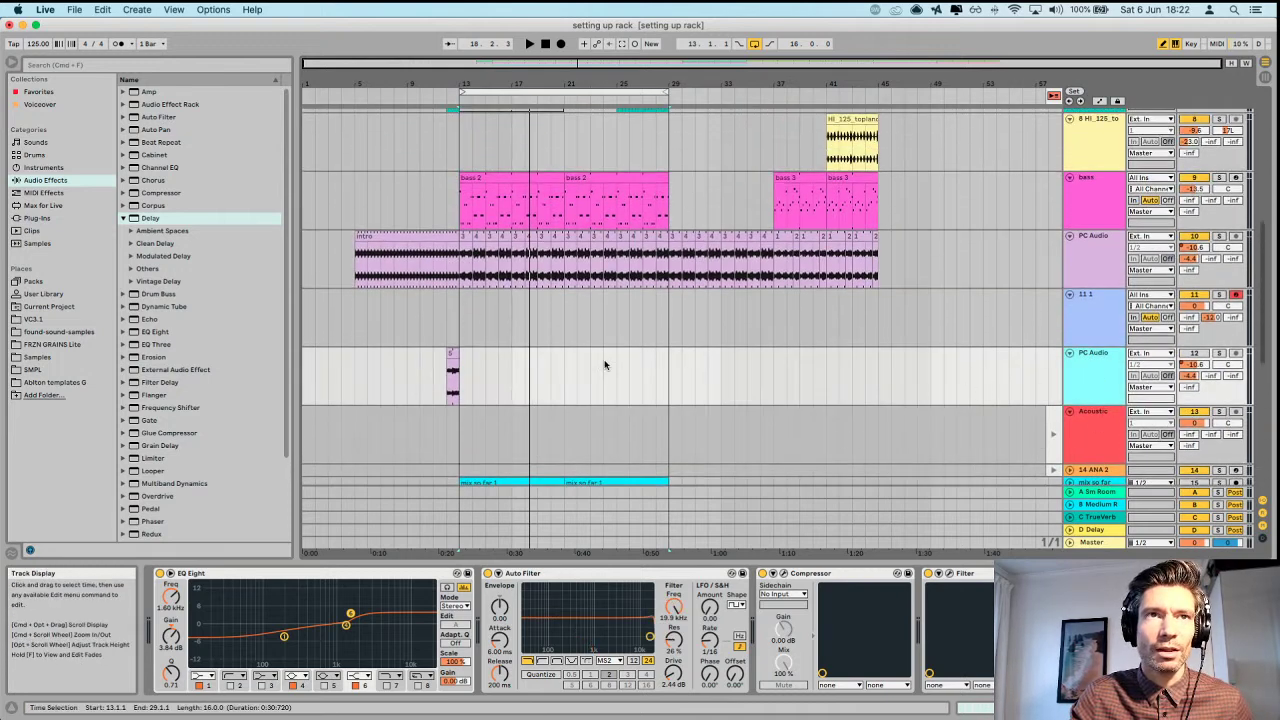
{"action": "left_click", "coordinate": [1092, 366]}
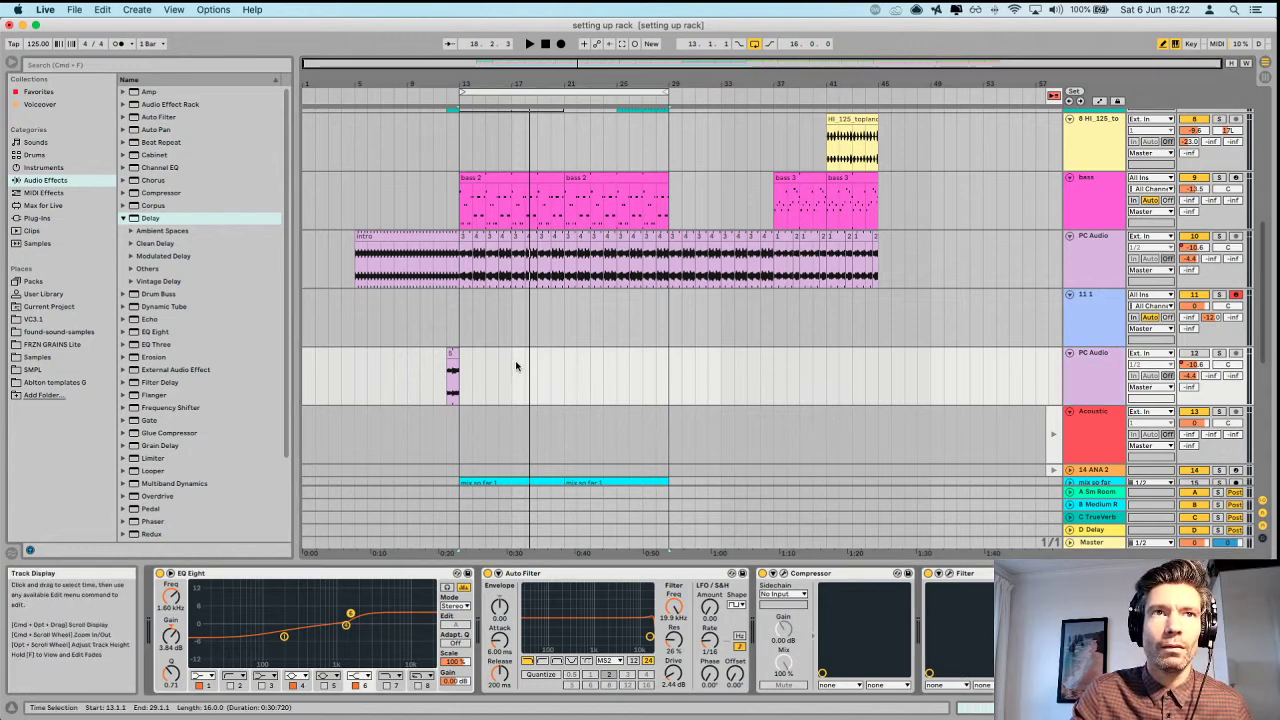
Start playback and set the global transpose of track 11's Sampler to +3 st.
{"action": "left_click", "coordinate": [1100, 320]}
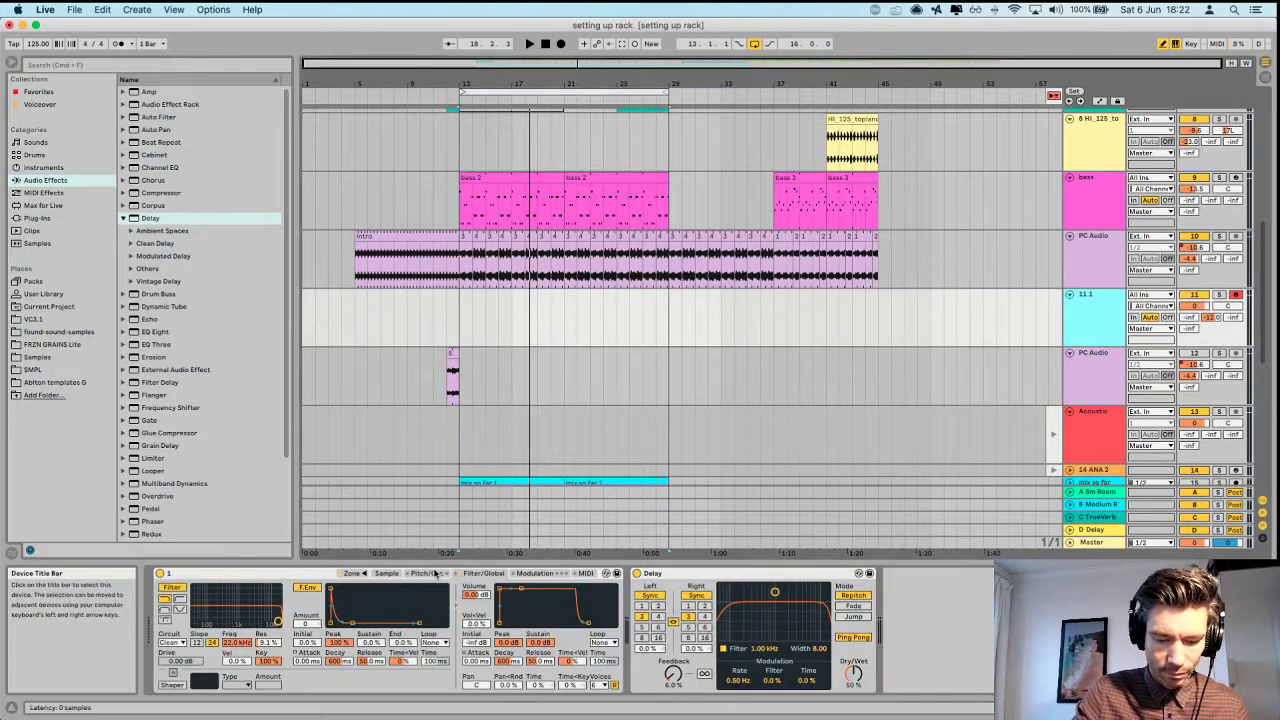
{"action": "key", "text": "space"}
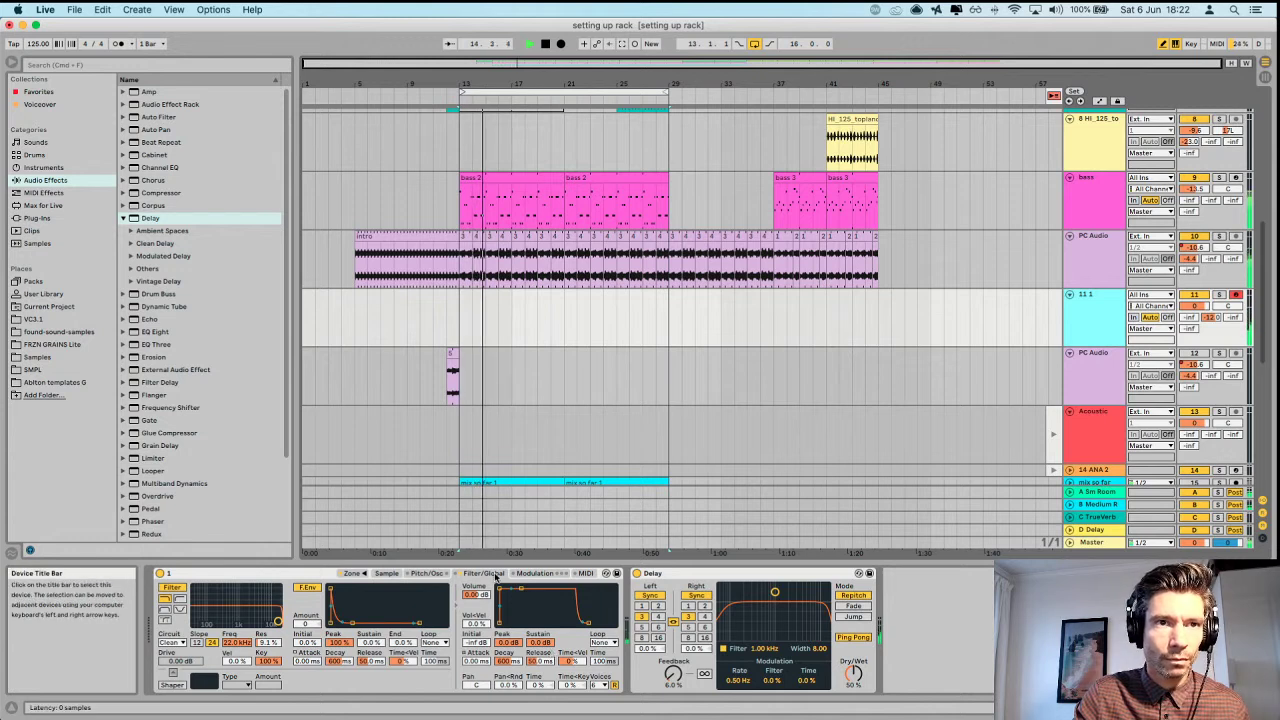
{"action": "left_click", "coordinate": [488, 575]}
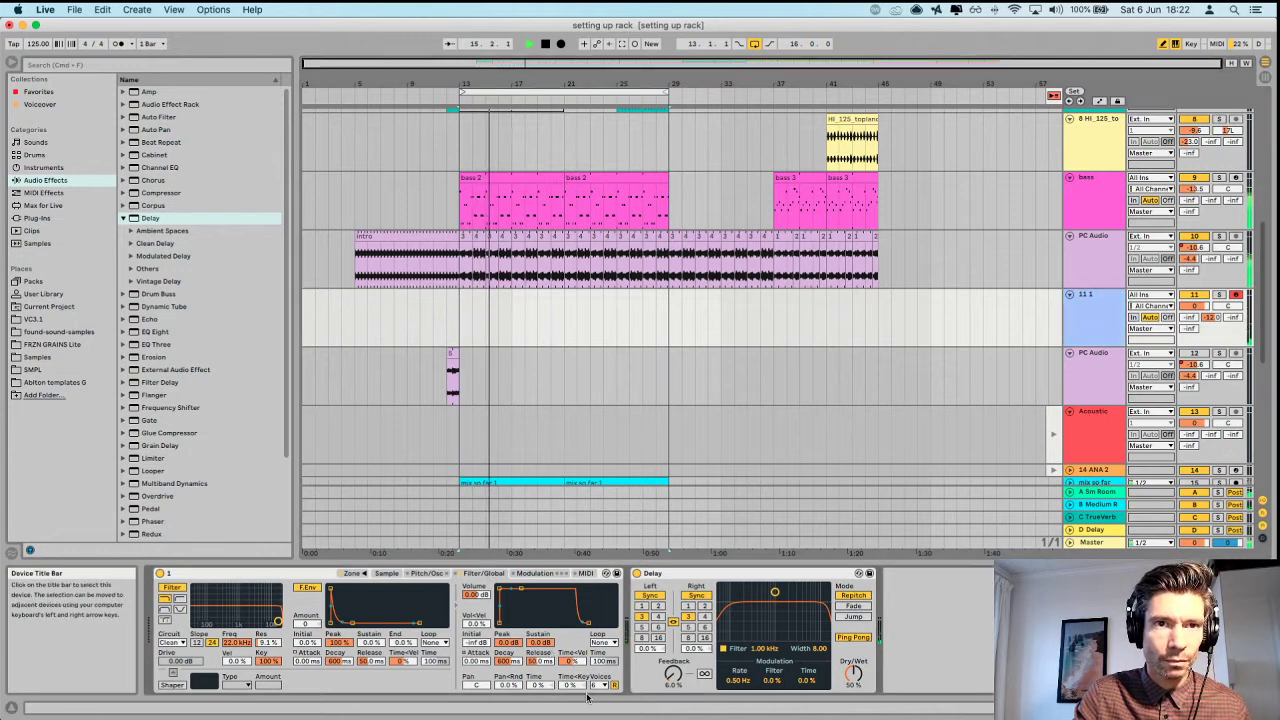
{"action": "left_click", "coordinate": [533, 575]}
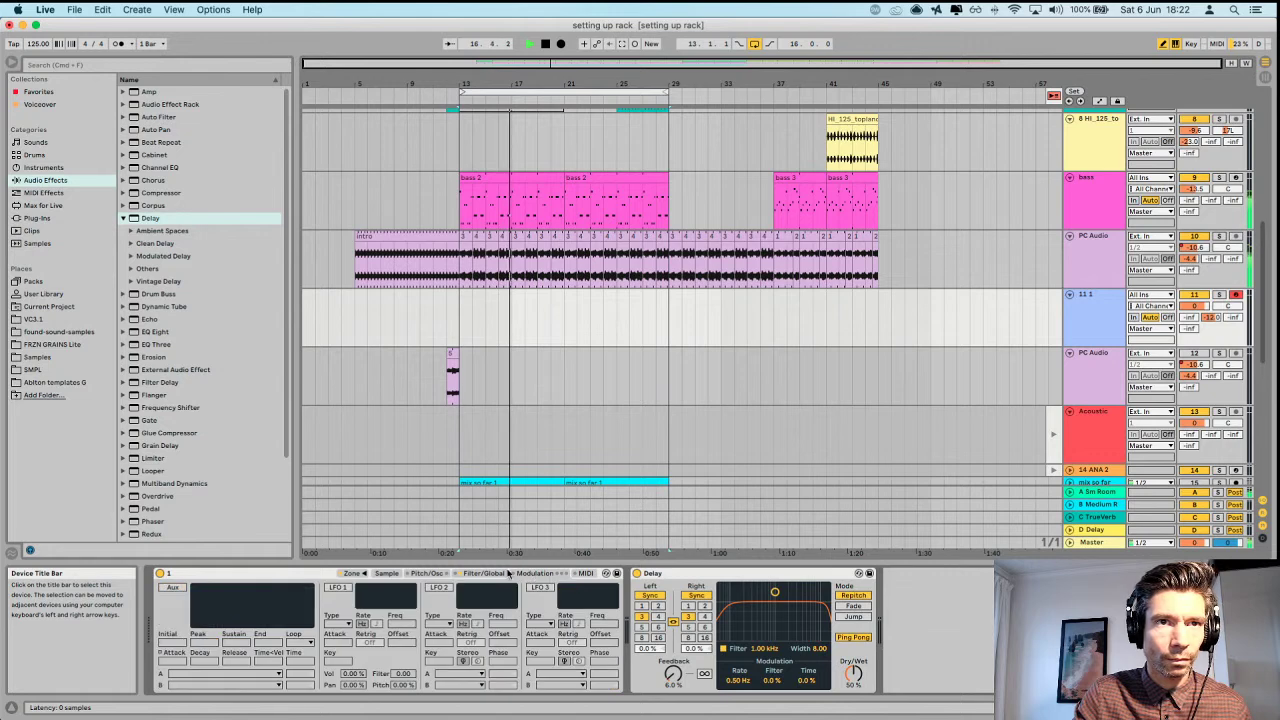
{"action": "left_click", "coordinate": [427, 573]}
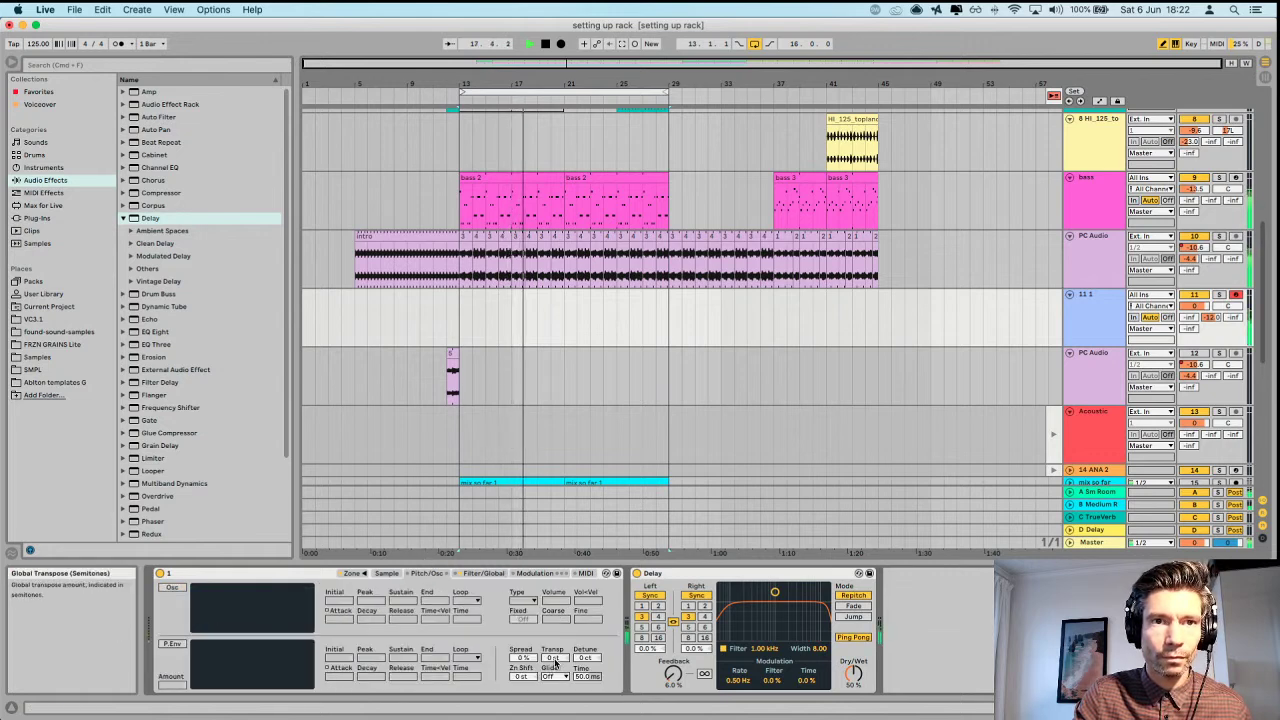
{"action": "left_click_drag", "start_coordinate": [555, 660], "coordinate": [555, 655]}
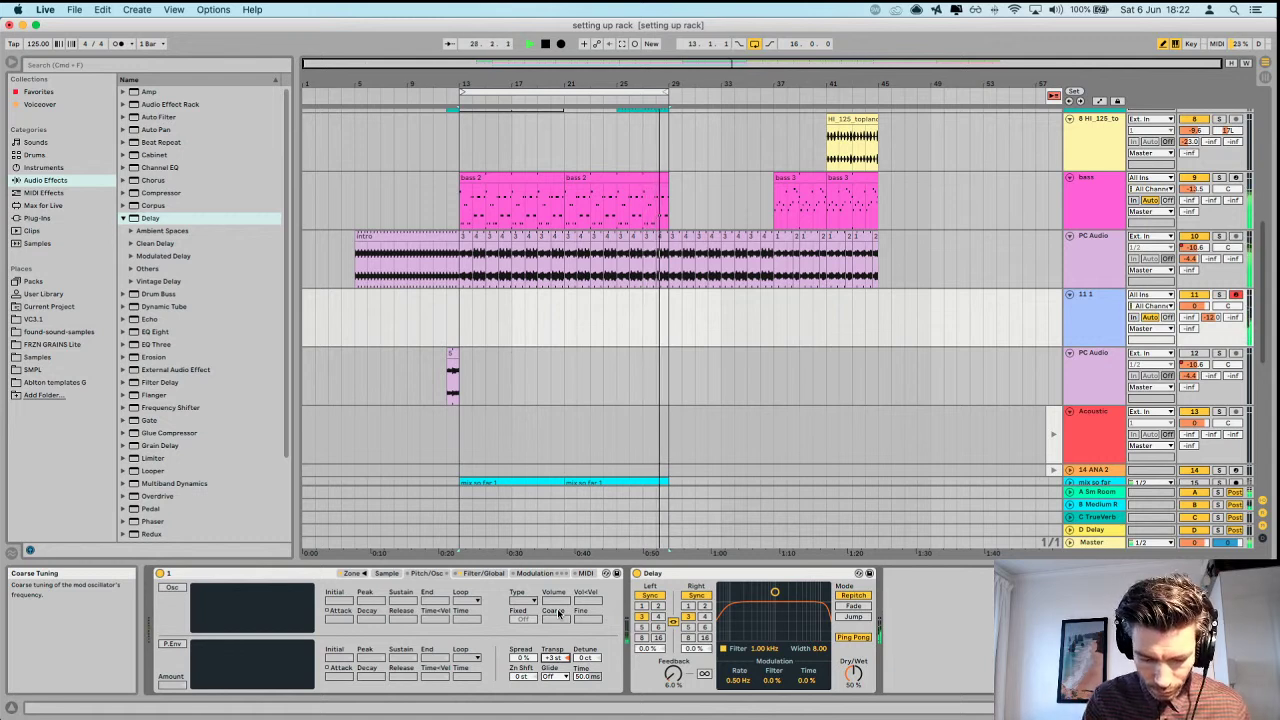
Restart playback and set the Sampler's global transpose to +1 st.
{"action": "key", "text": "space"}
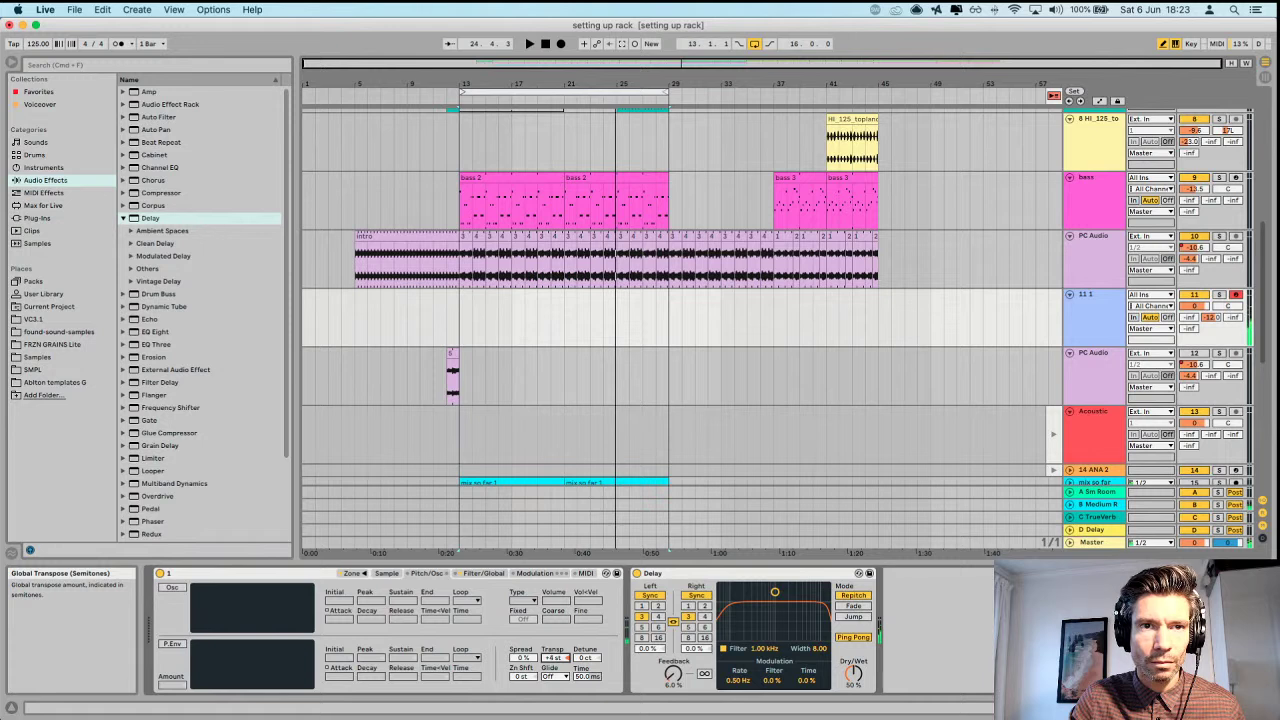
{"action": "key", "text": "space"}
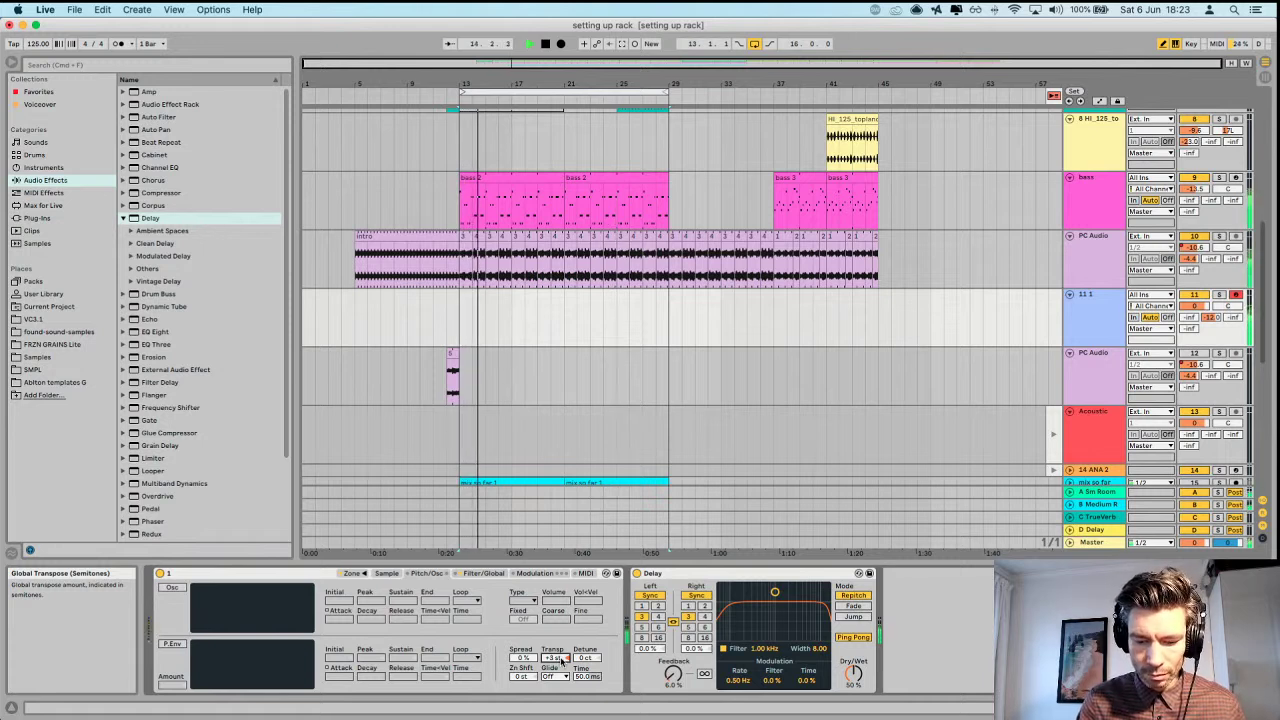
{"action": "key", "text": "Down"}
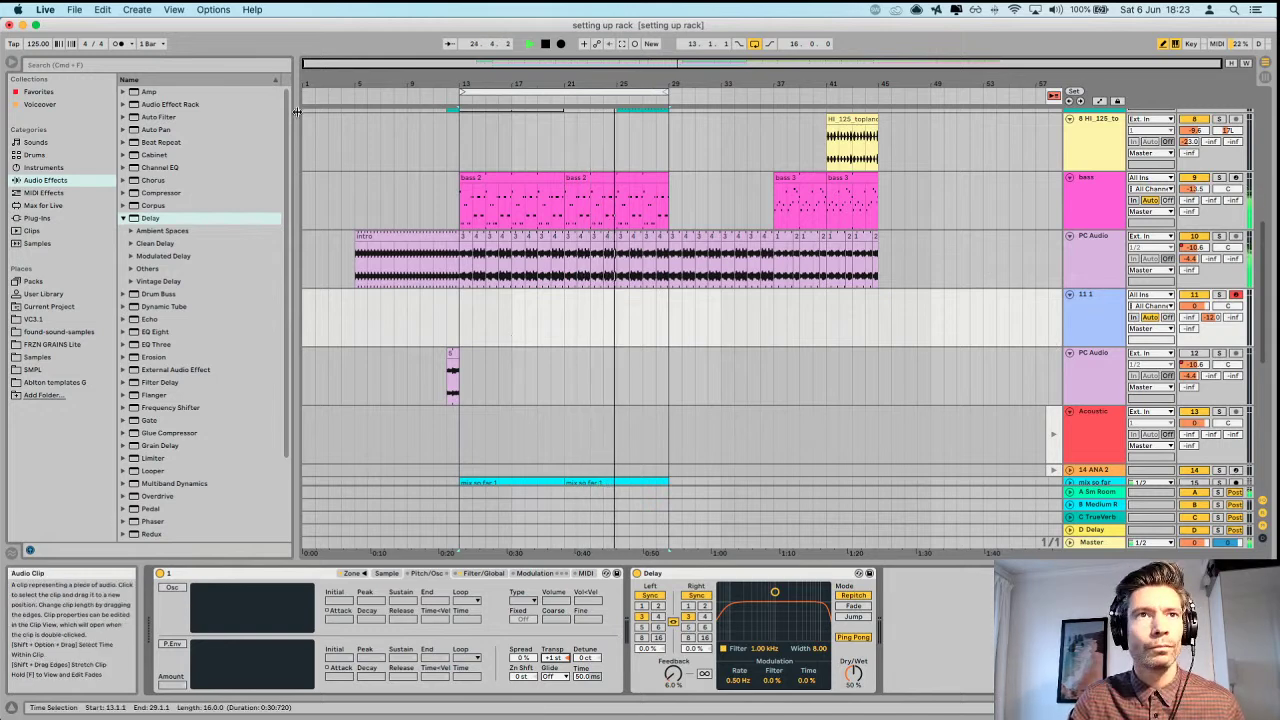
Move the loop to the eight bars from bar 29 to bar 37.
{"action": "left_click_drag", "start_coordinate": [667, 92], "coordinate": [772, 92]}
{"action": "left_click_drag", "start_coordinate": [463, 88], "coordinate": [670, 90]}
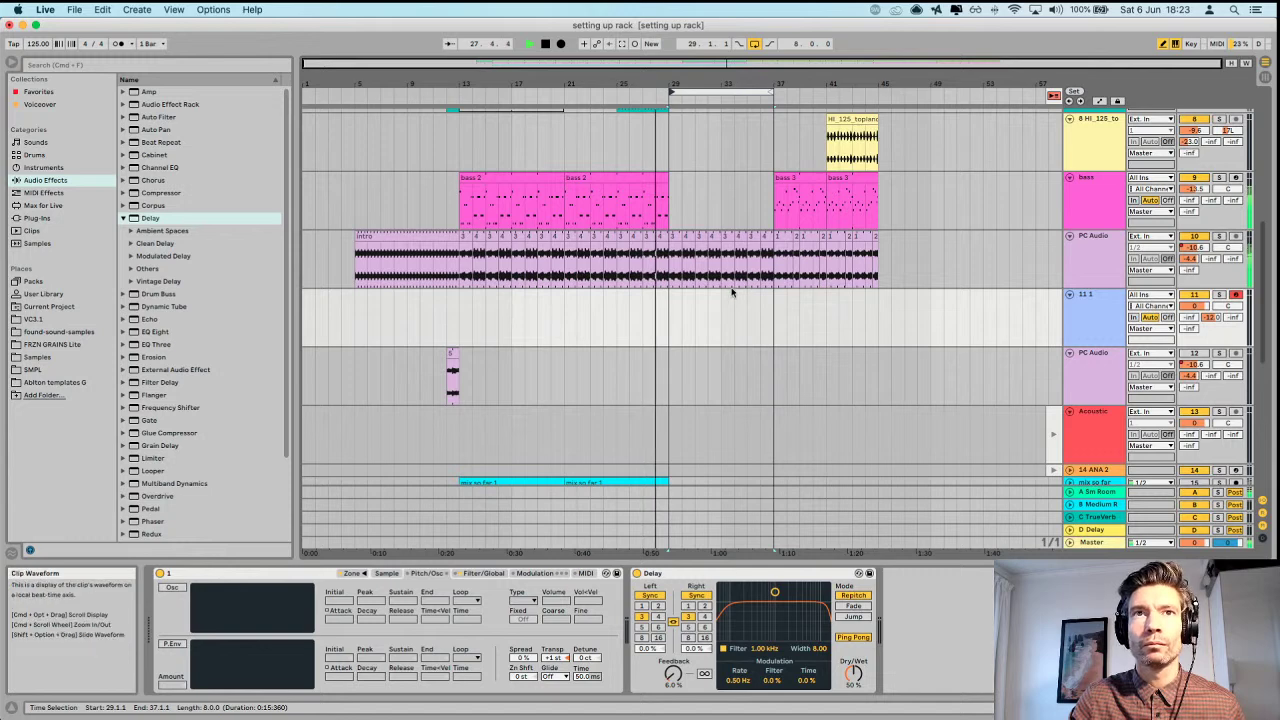
Insert a MIDI clip on track 11 from bar 29 to 37 and draw a D3 note at its start.
{"action": "left_click_drag", "start_coordinate": [677, 317], "coordinate": [771, 314]}
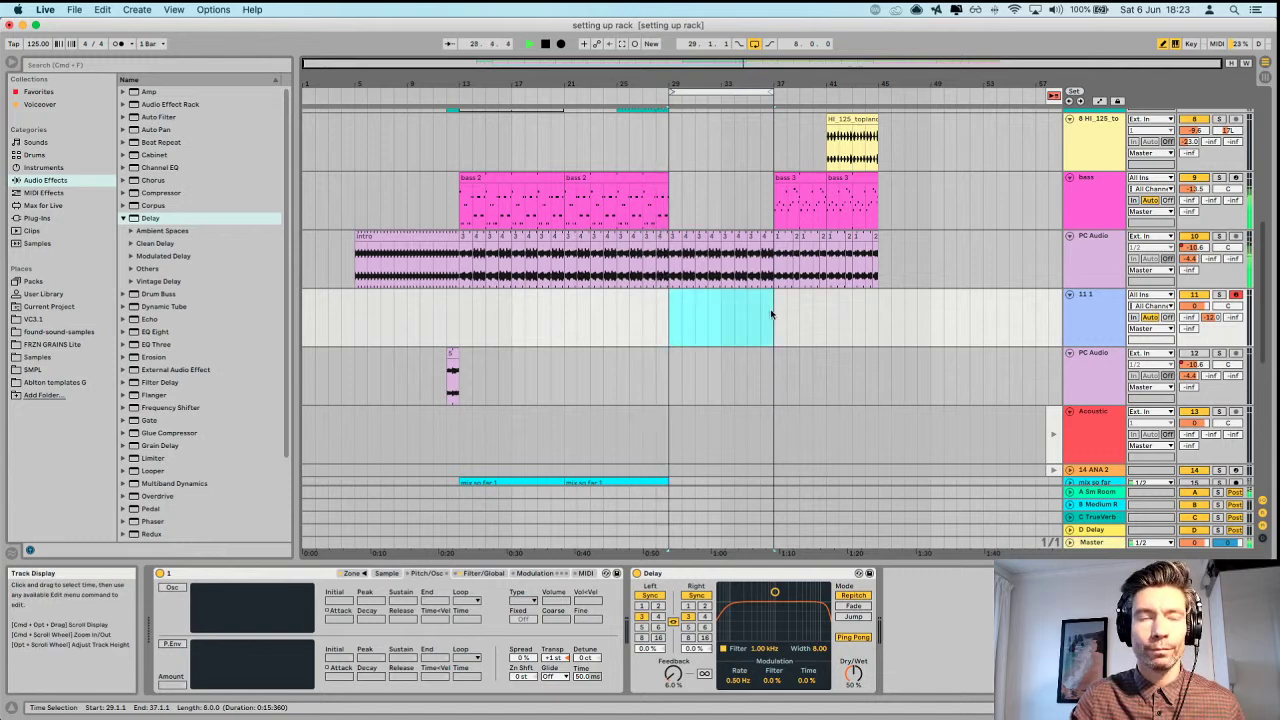
{"action": "key", "text": "super+shift+m"}
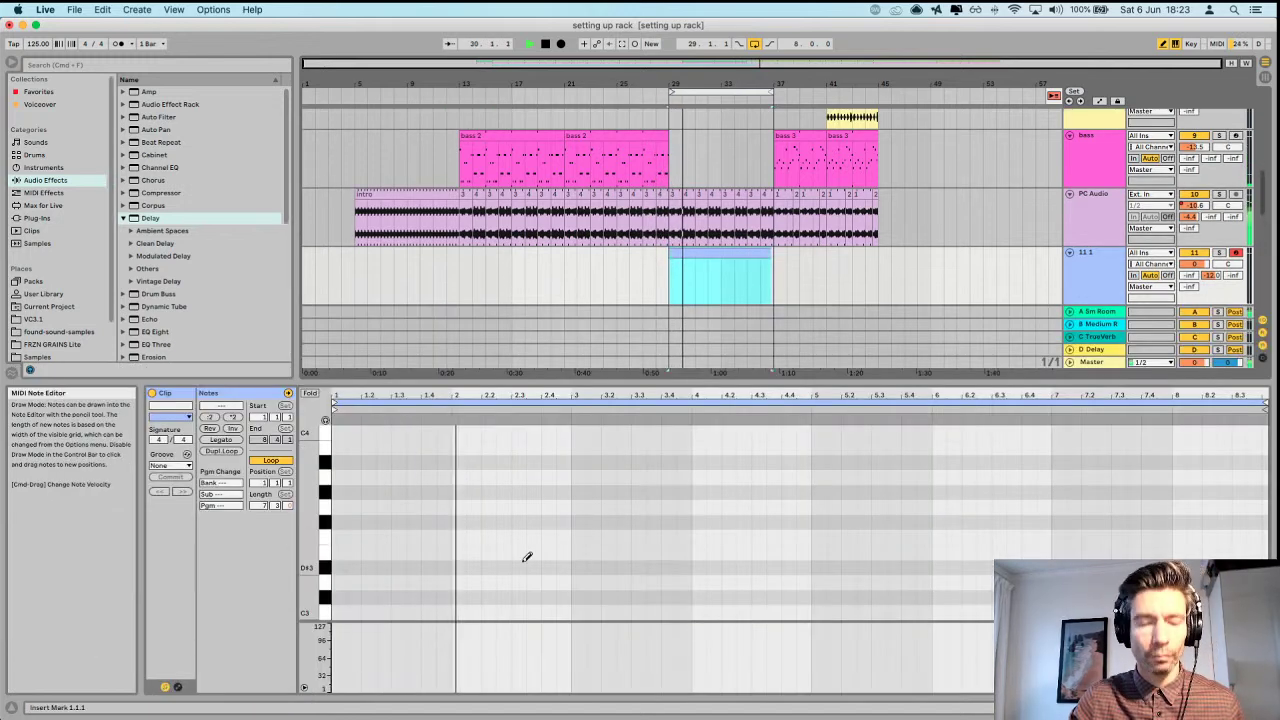
{"action": "left_click", "coordinate": [340, 580]}
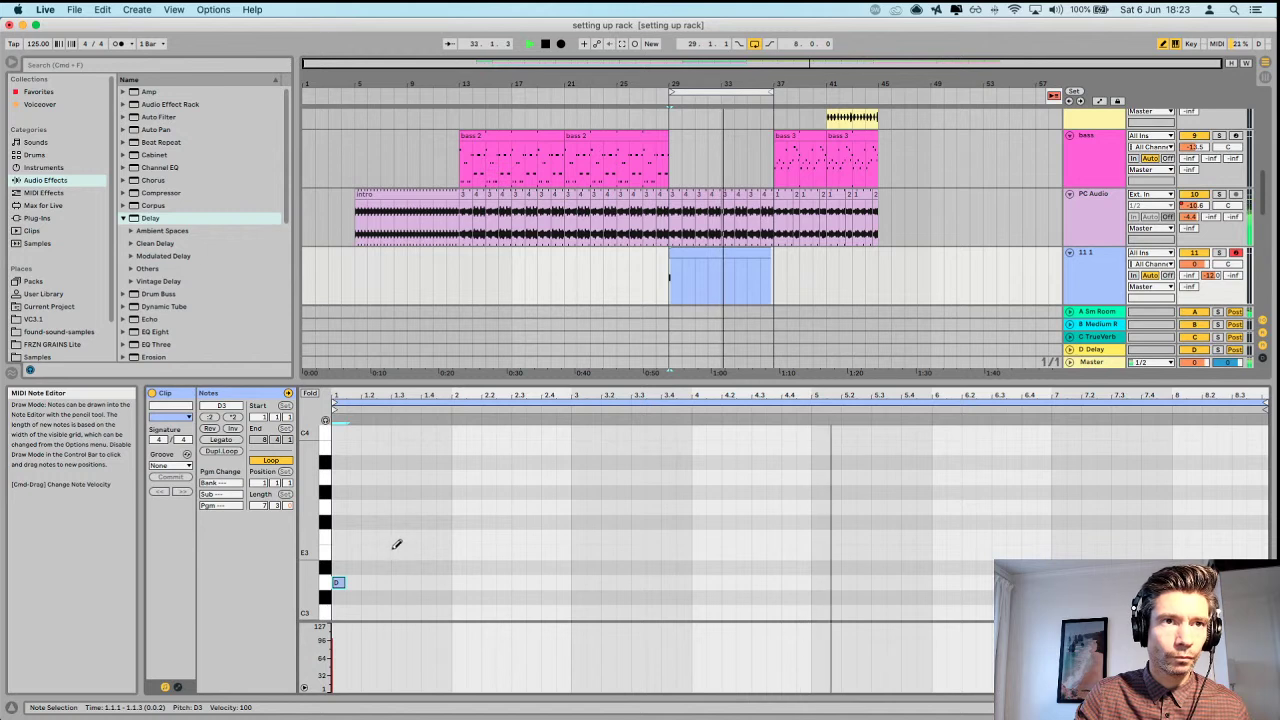
Draw an E3 note at 1.3 and a D3 note at 1.4 in the MIDI clip, then turn Draw Mode off.
{"action": "left_click", "coordinate": [398, 551]}
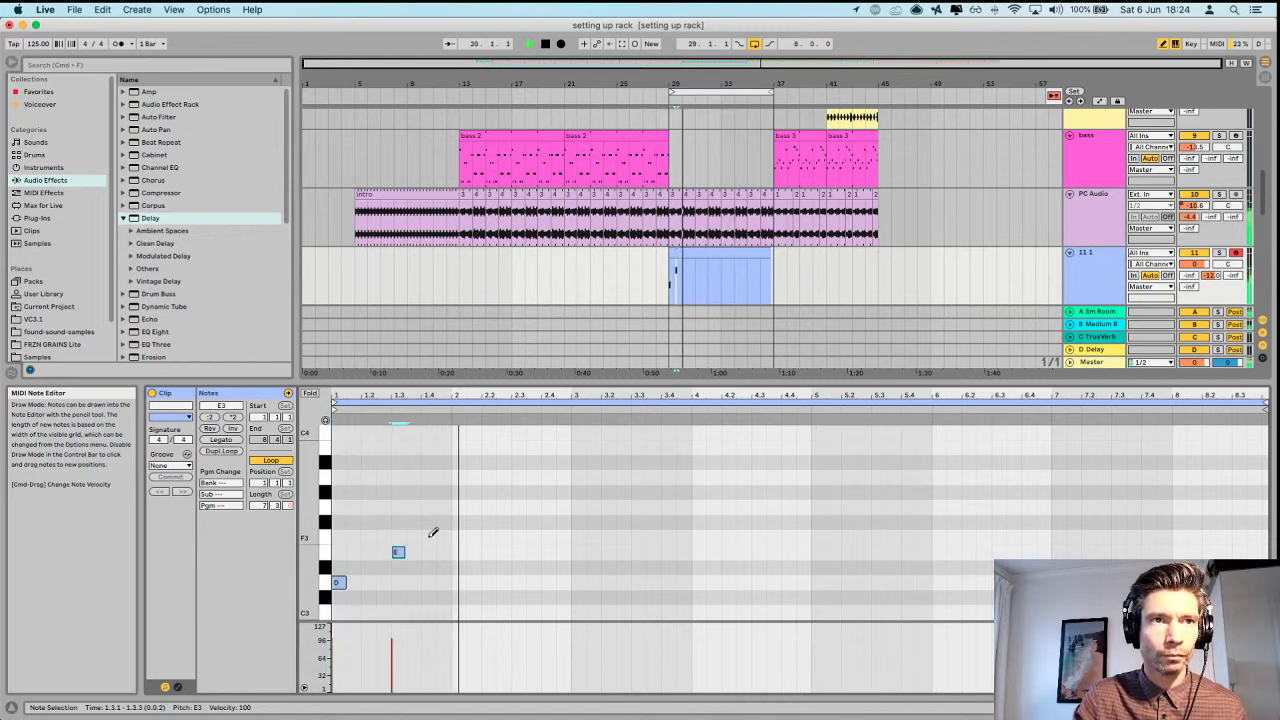
{"action": "left_click", "coordinate": [428, 582]}
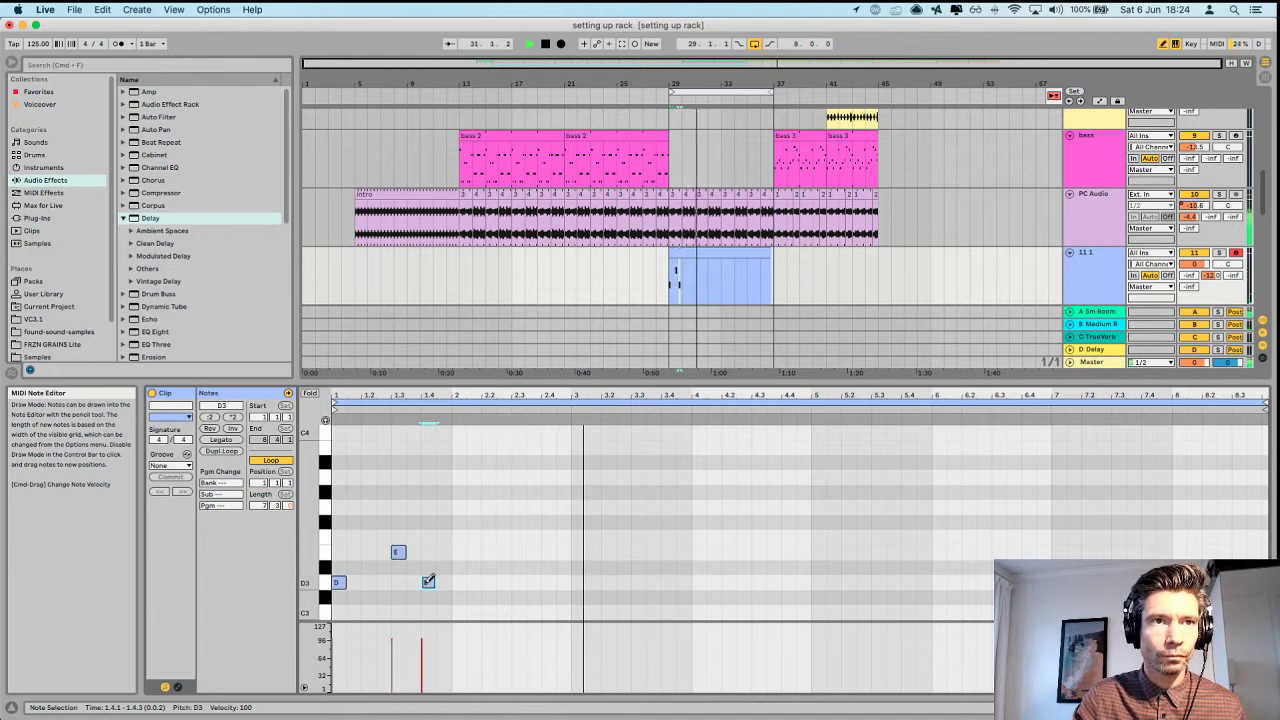
{"action": "key", "text": "b"}
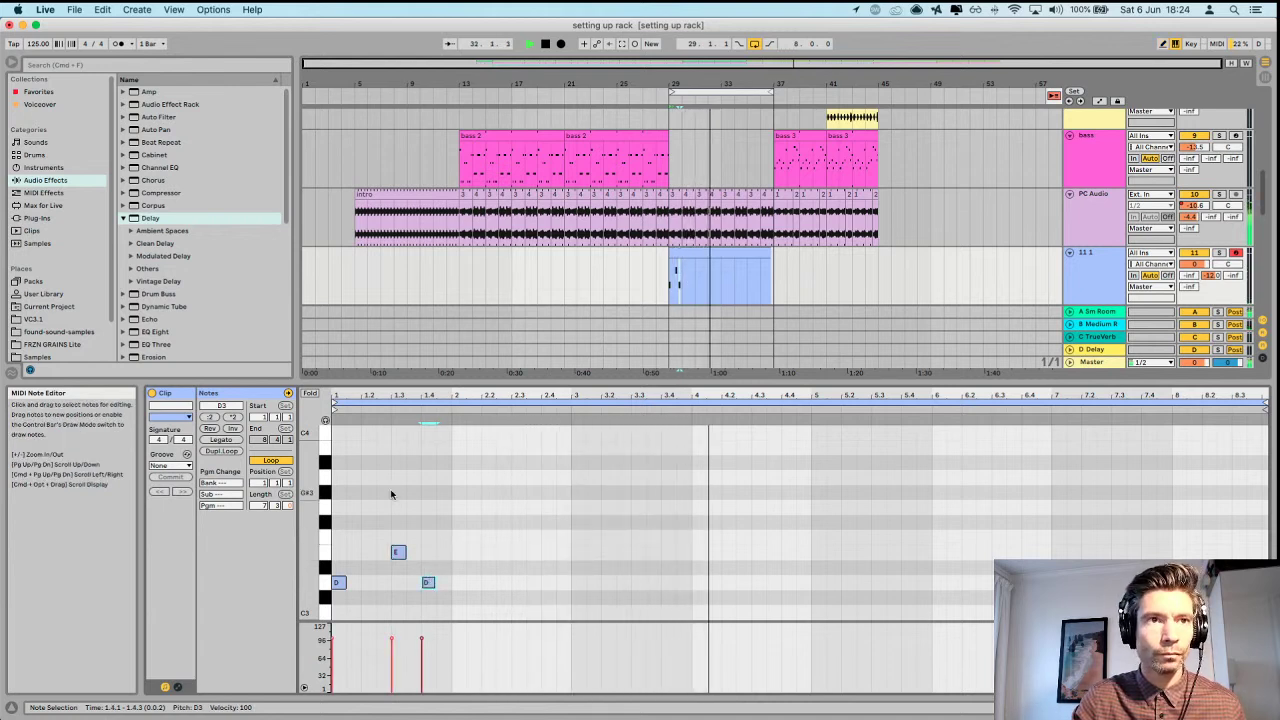
Duplicate the one-bar D3–E3 pattern repeatedly from bar 1 until it fills all eight bars of the clip.
{"action": "mouse_move", "coordinate": [335, 432]}
{"action": "left_mouse_down"}
{"action": "mouse_move", "coordinate": [357, 496]}
{"action": "mouse_move", "coordinate": [450, 614]}
{"action": "left_mouse_up"}
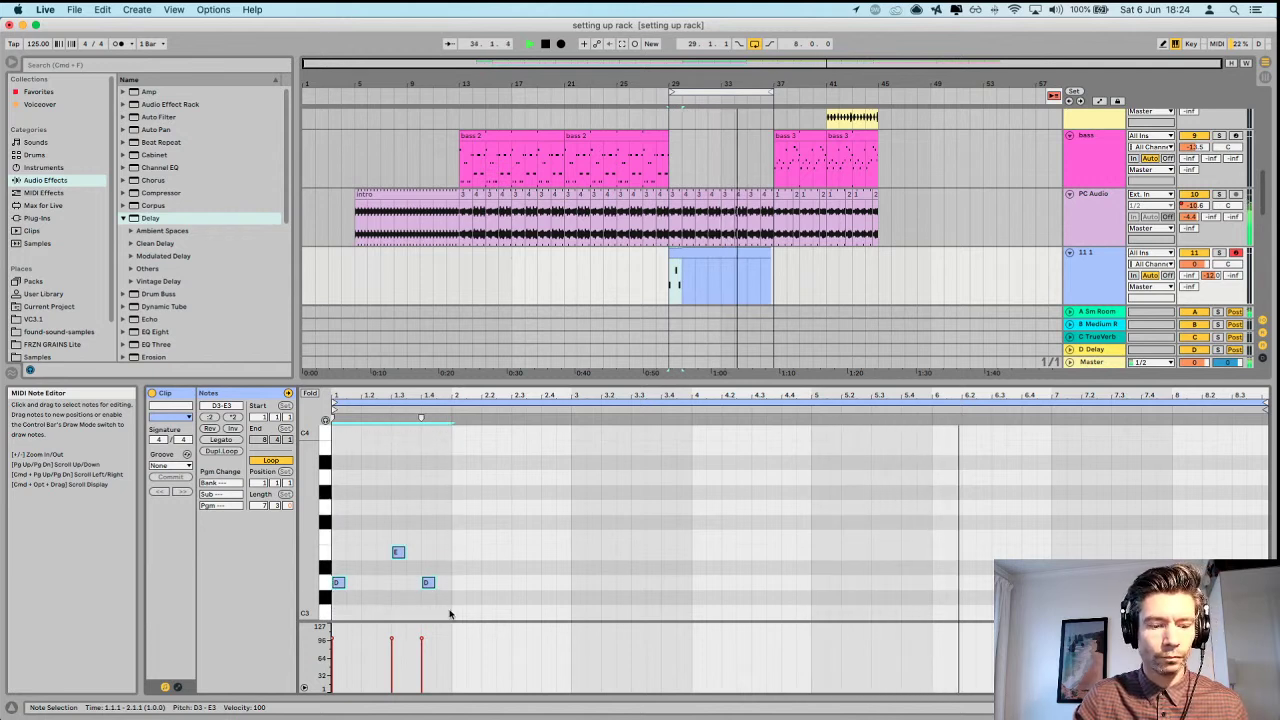
{"action": "key", "text": "super+d"}
{"action": "key", "text": "super+d"}
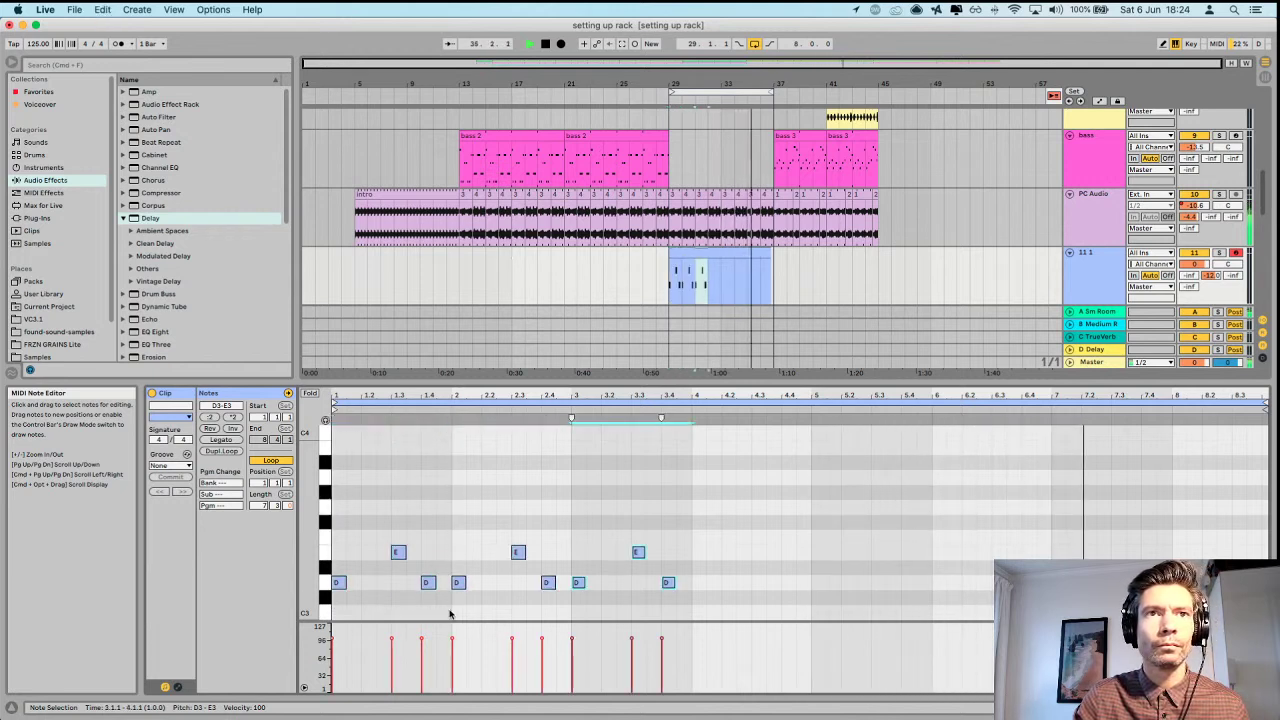
{"action": "key", "text": "super+d"}
{"action": "key", "text": "super+d"}
{"action": "key", "text": "super+d"}
{"action": "key", "text": "super+d"}
{"action": "key", "text": "super+d"}
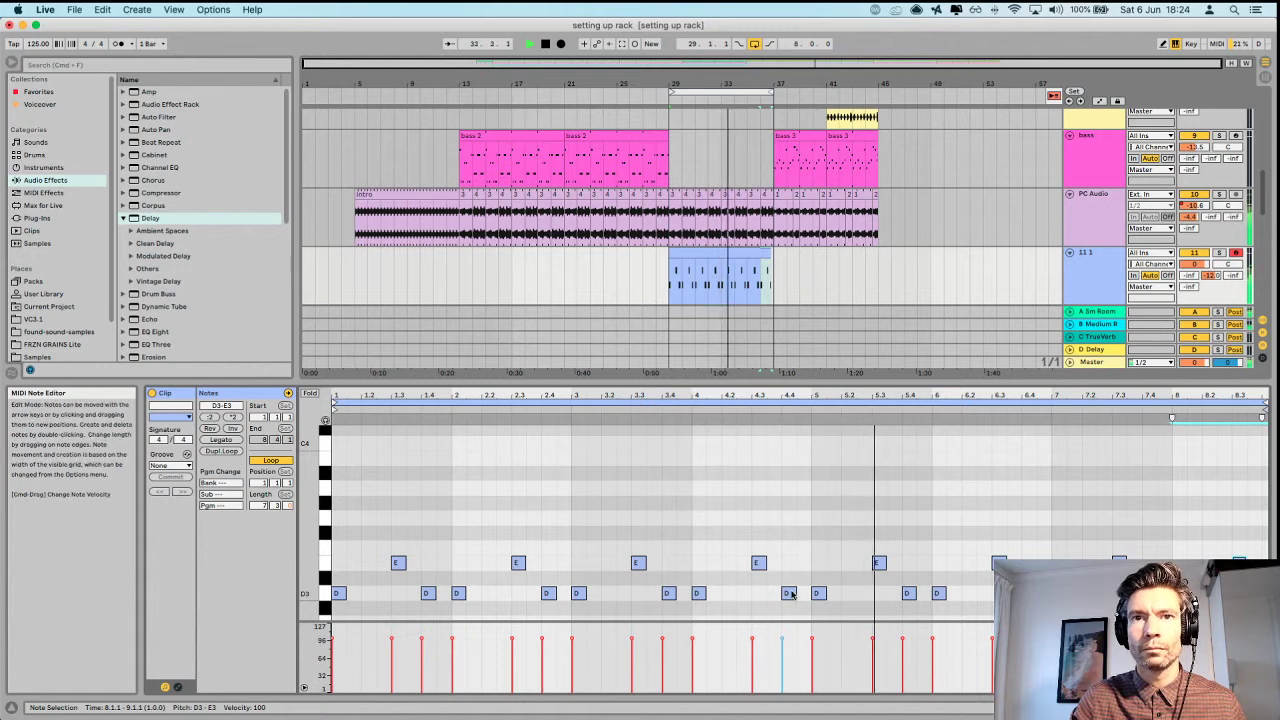
Delete the D3 notes on the first beats of bars 6, 4, 2 and 3.
{"action": "double_click", "coordinate": [937, 594]}
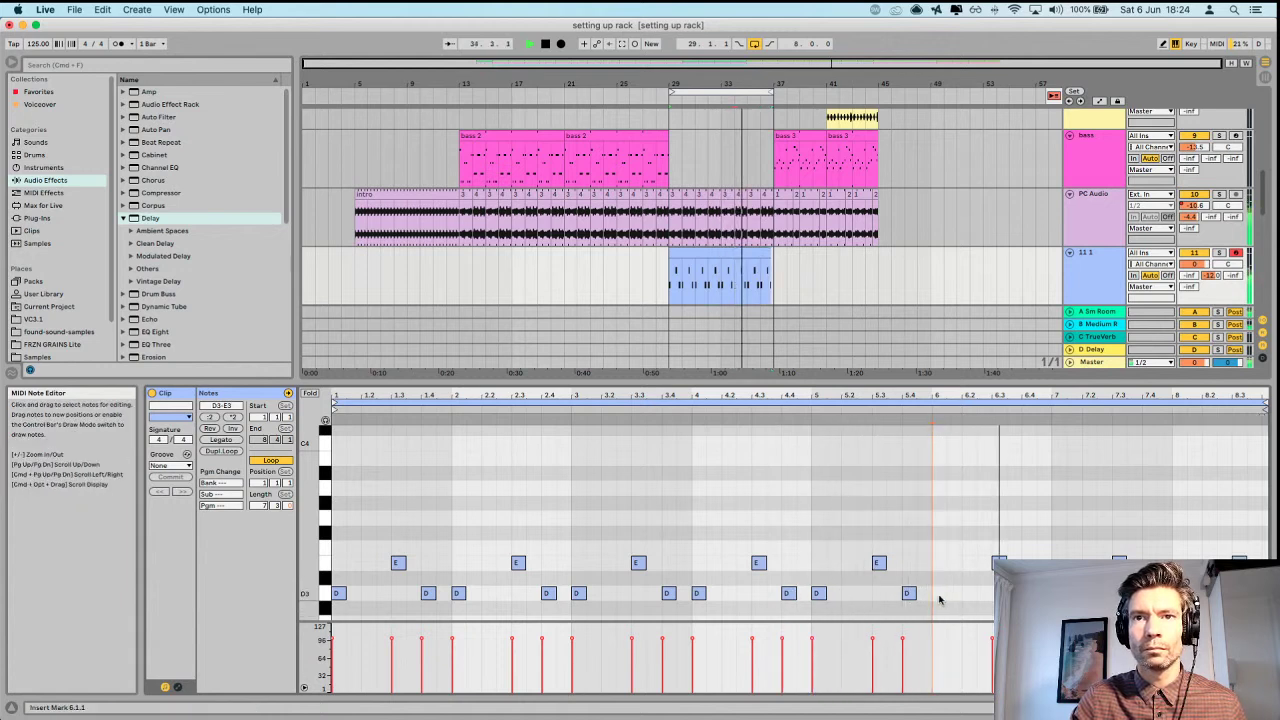
{"action": "double_click", "coordinate": [697, 593]}
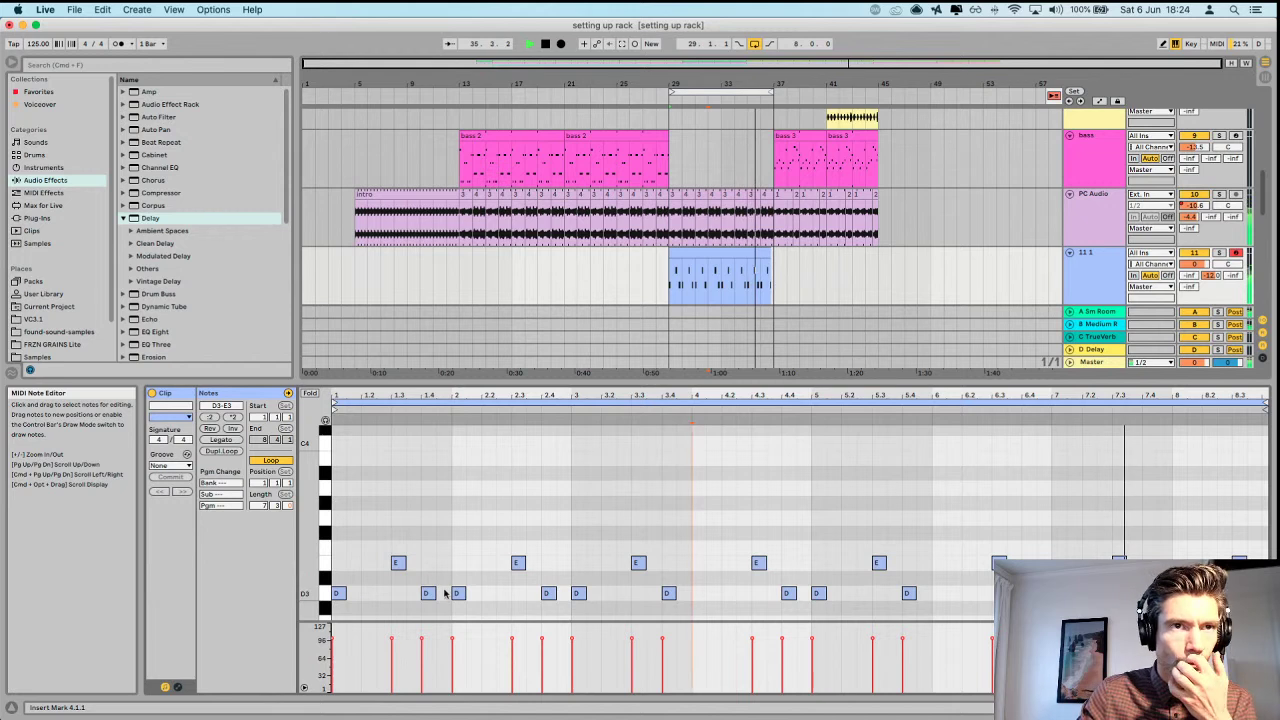
{"action": "double_click", "coordinate": [457, 593]}
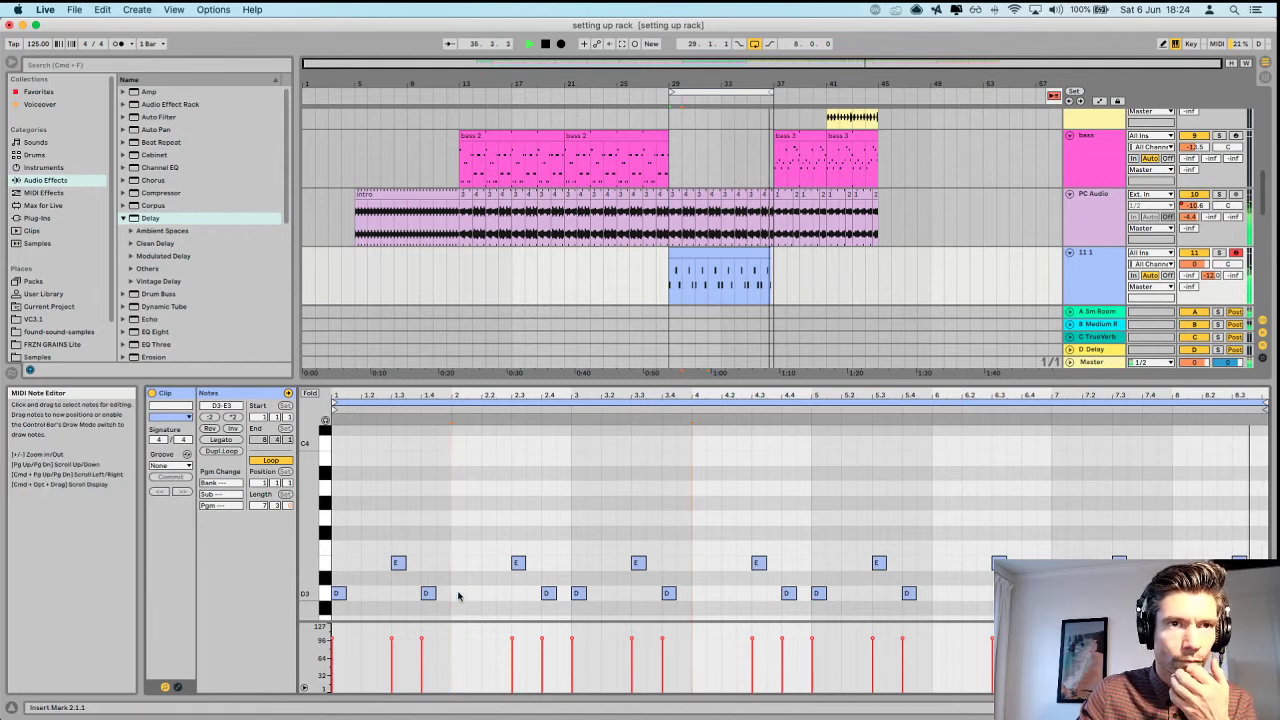
{"action": "double_click", "coordinate": [579, 593]}
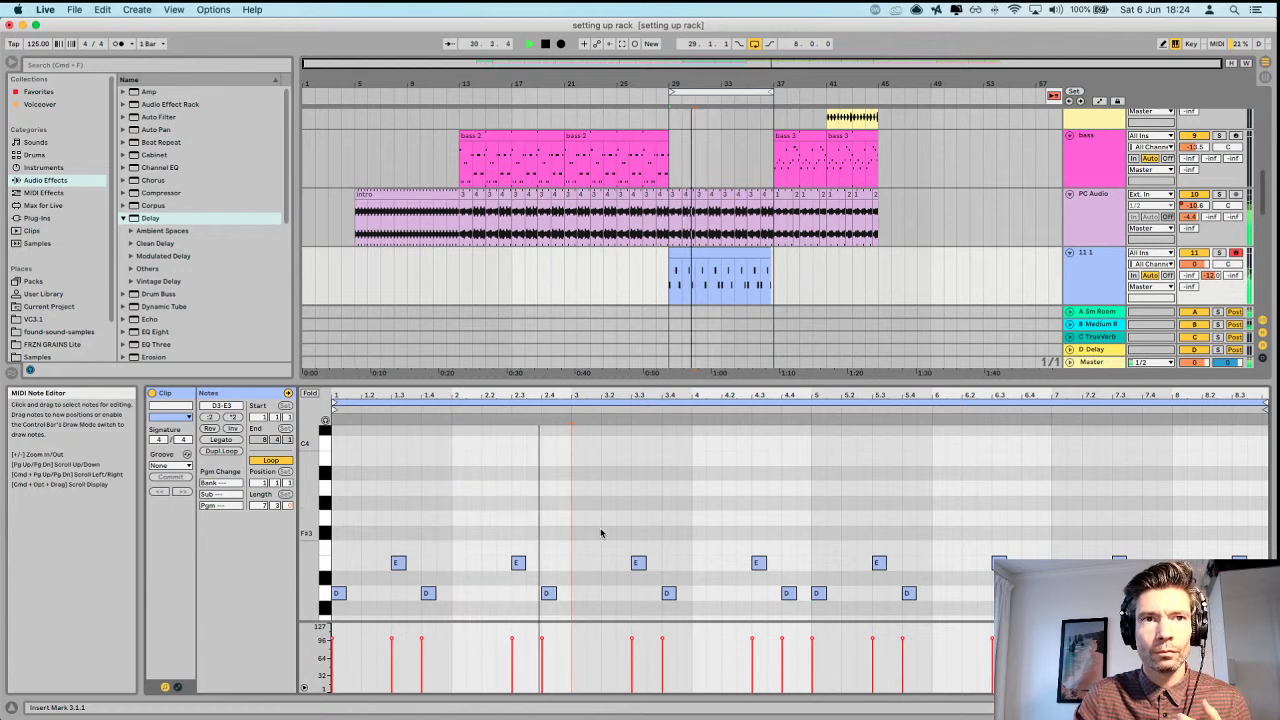
Move bar 2's E3 note earlier to 2.1.3 and delete the D3 note at 2.4.
{"action": "left_click", "coordinate": [518, 563]}
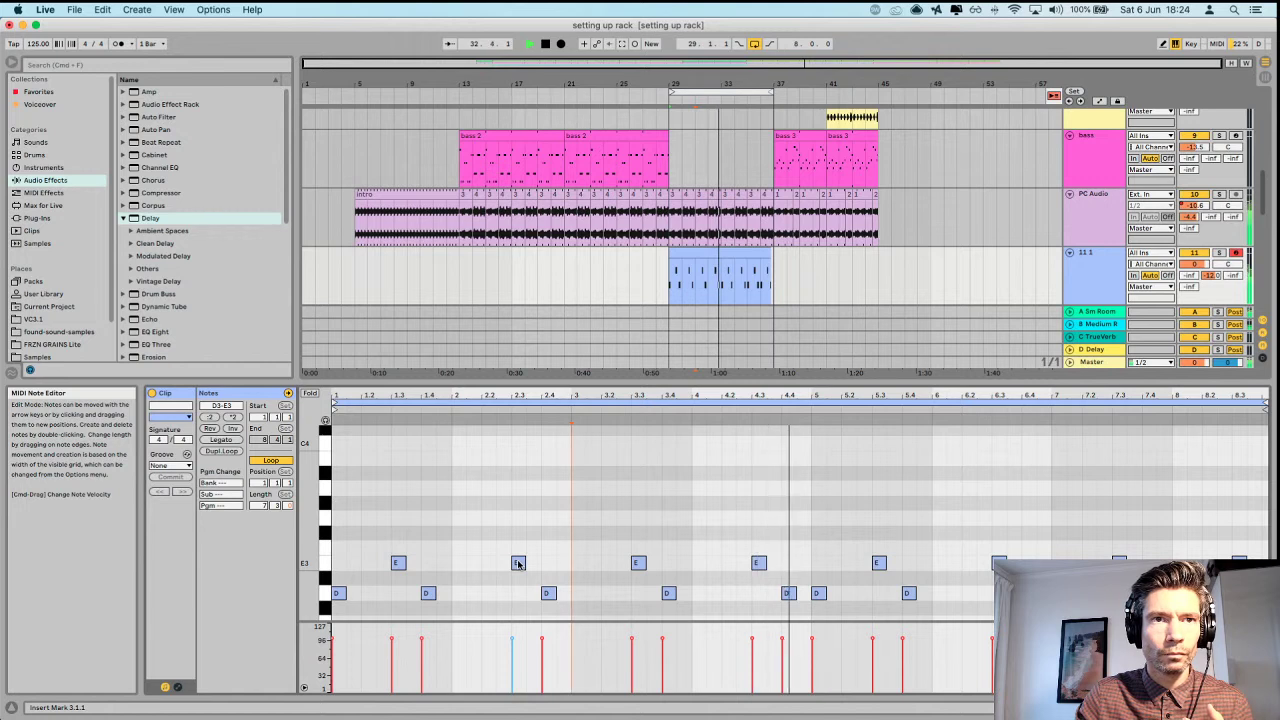
{"action": "left_click_drag", "start_coordinate": [518, 563], "coordinate": [473, 564]}
{"action": "left_click", "coordinate": [538, 546]}
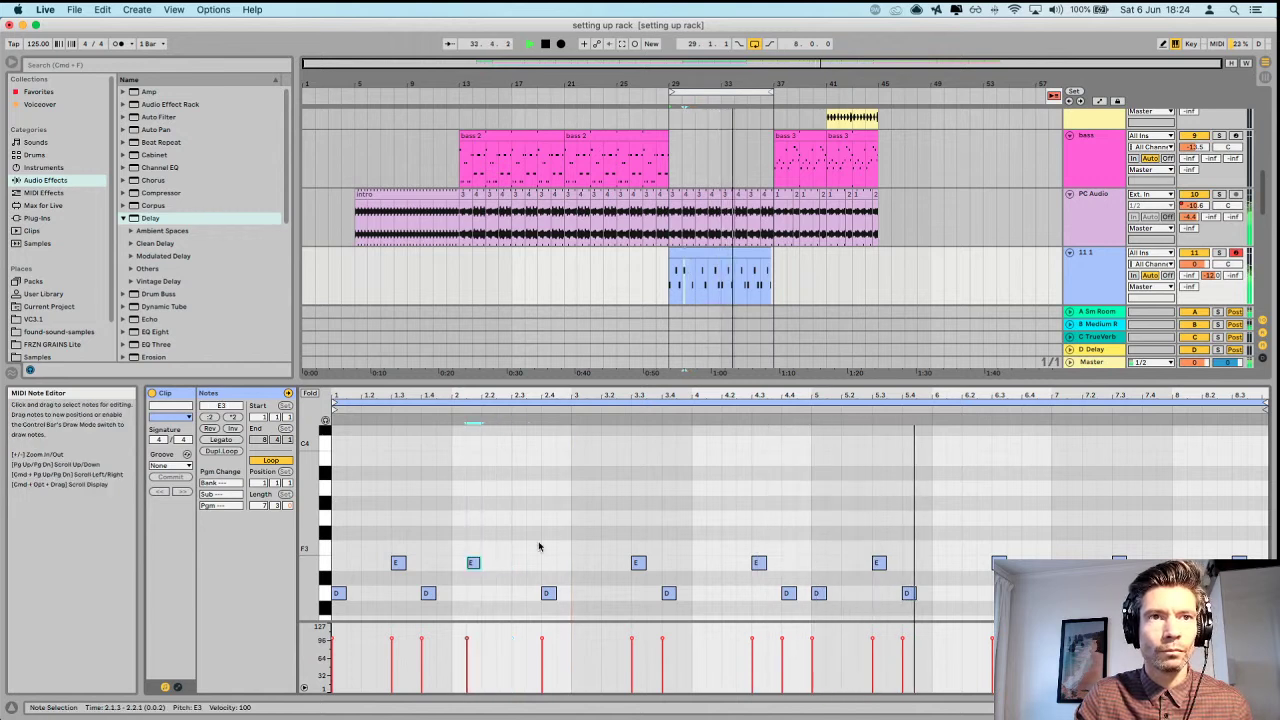
{"action": "key", "text": "space"}
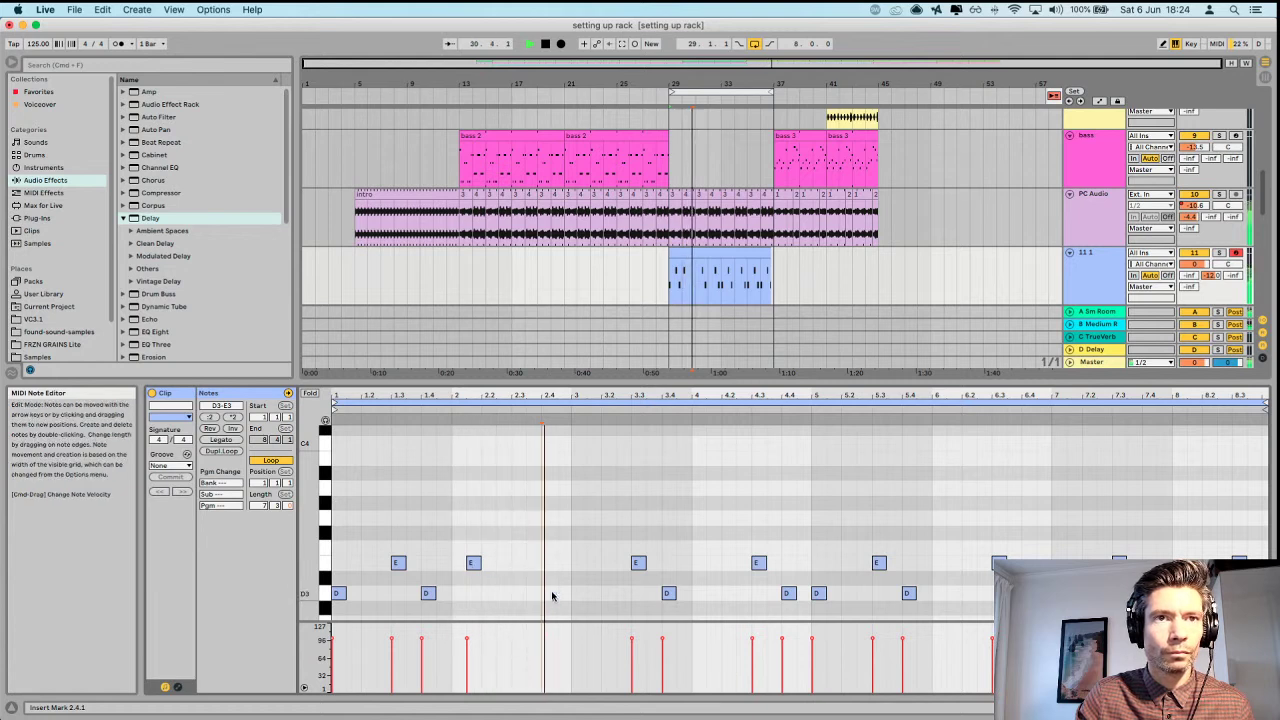
Stop playback and delete all notes from bar 3 through bar 8 of the clip.
{"action": "key", "text": "space"}
{"action": "left_click_drag", "start_coordinate": [334, 446], "coordinate": [571, 634]}
{"action": "left_click_drag", "start_coordinate": [627, 494], "coordinate": [1265, 620]}
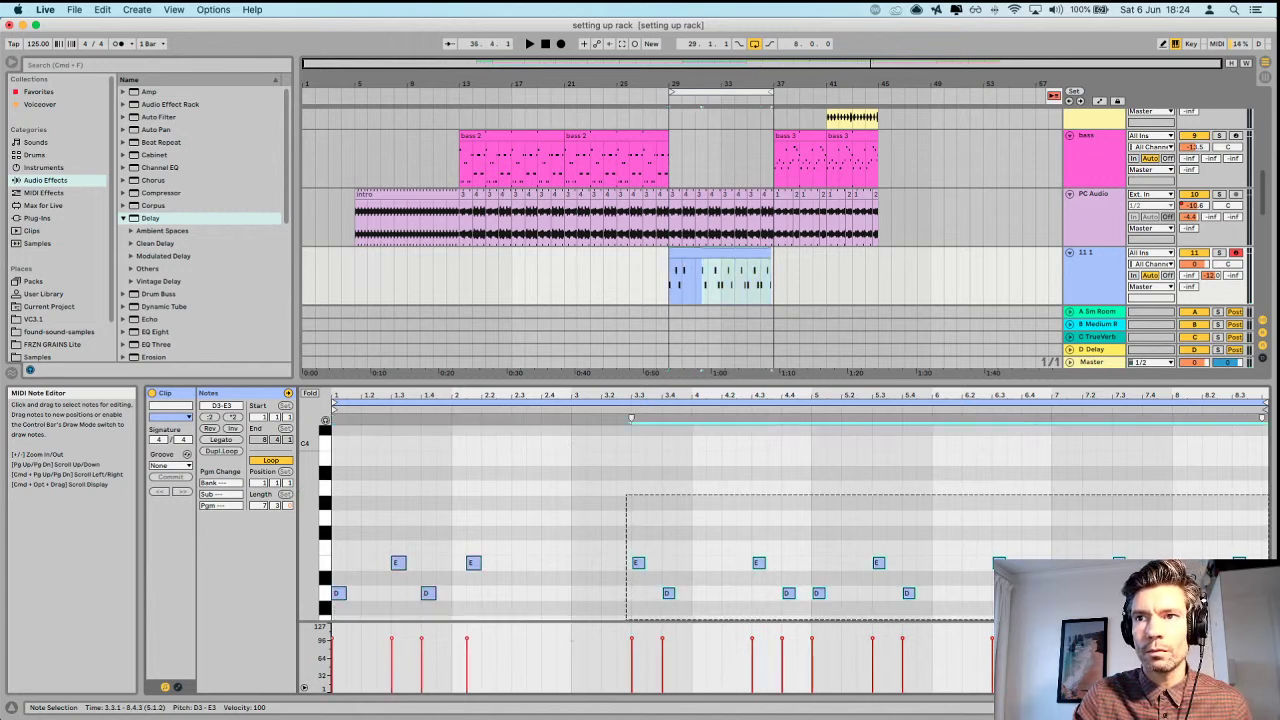
{"action": "key", "text": "Delete"}
Duplicate the two-bar pattern in bars 1–2 three times to fill the eight-bar clip, and play it back.
{"action": "left_click", "coordinate": [437, 435]}
{"action": "left_click_drag", "start_coordinate": [340, 435], "coordinate": [568, 641]}
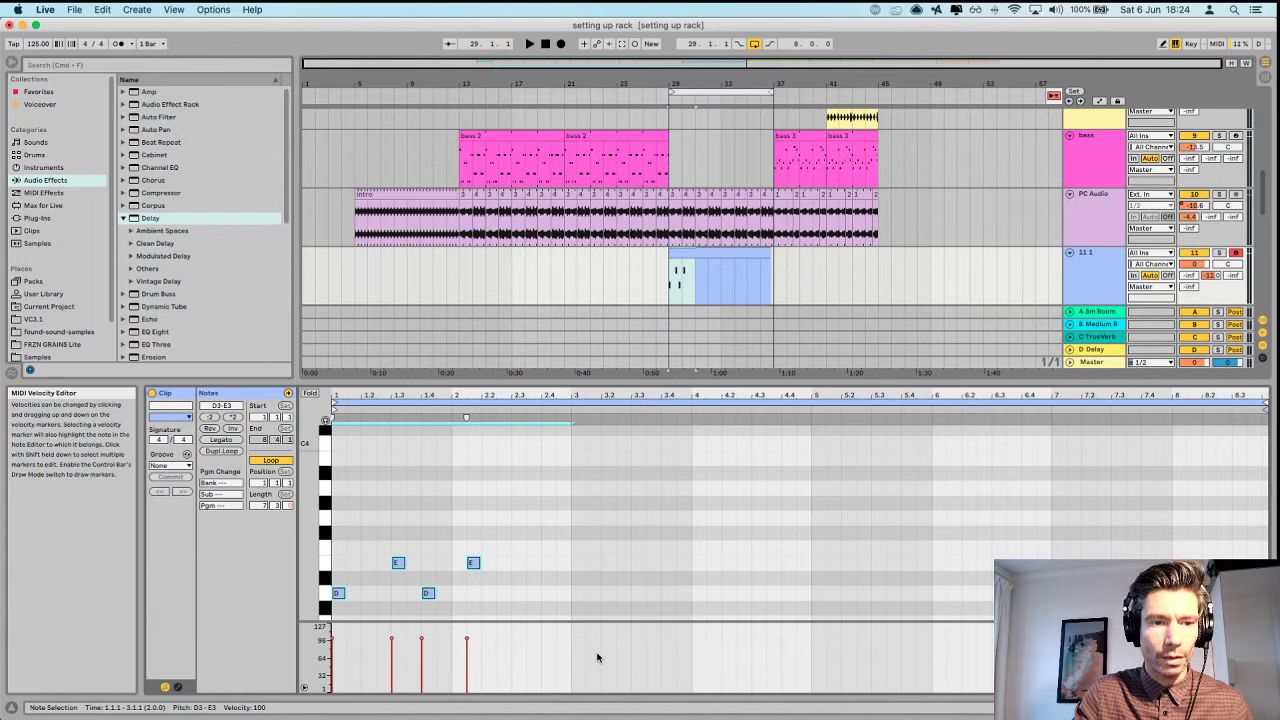
{"action": "key", "text": "super+d"}
{"action": "key", "text": "super+d"}
{"action": "key", "text": "super+d"}
{"action": "key", "text": "space"}
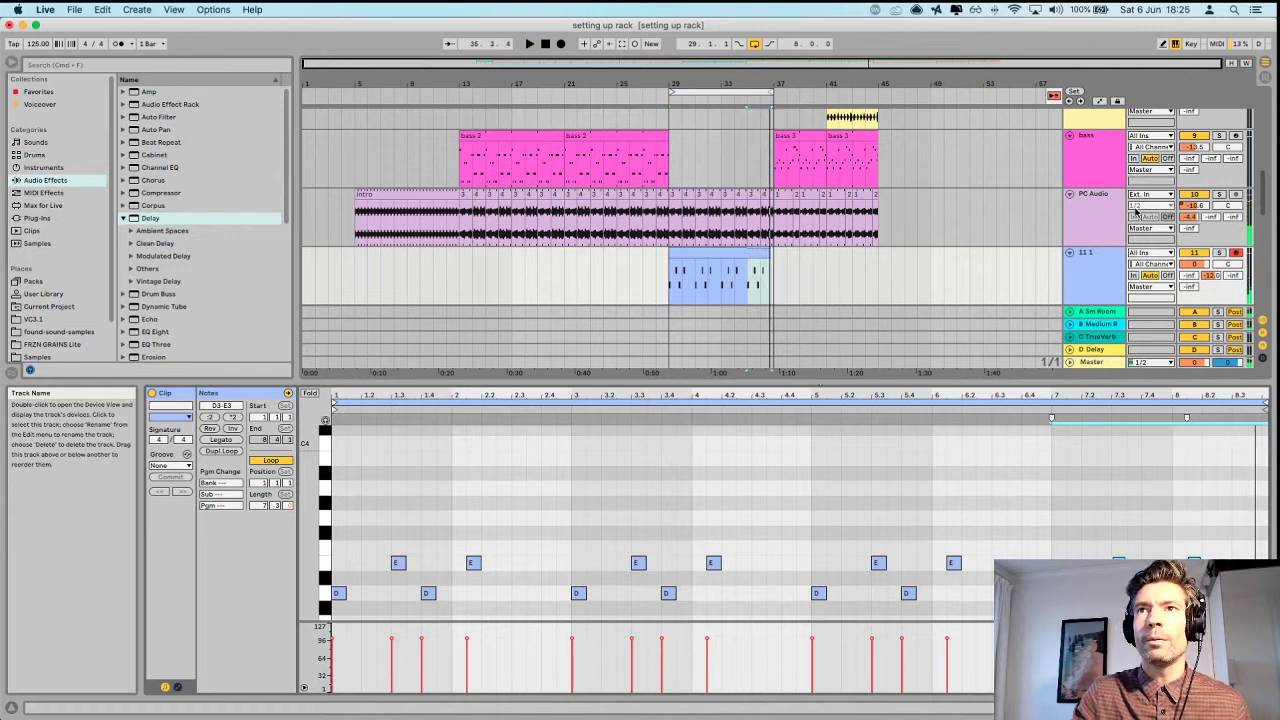
Show the devices of track 11 and open the Sampler's sample settings and Zone Editor.
{"action": "left_click", "coordinate": [1095, 265]}
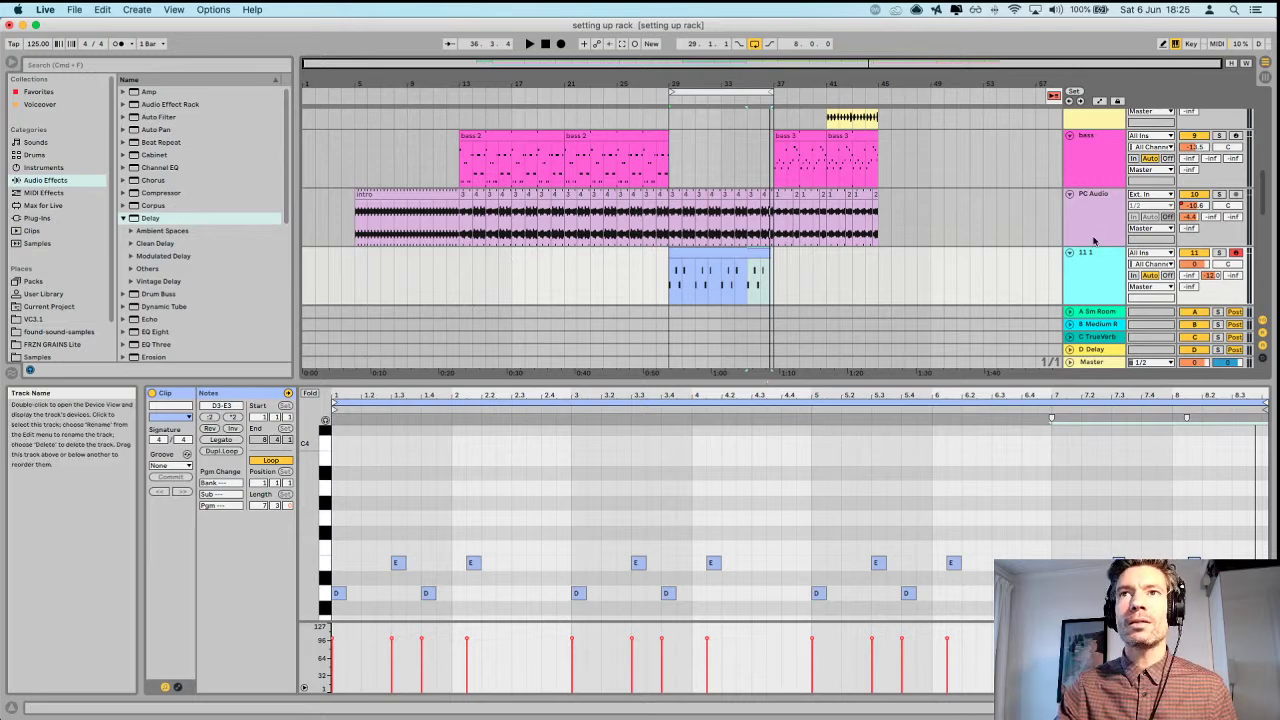
{"action": "scroll", "coordinate": [1096, 260], "scroll_direction": "down", "scroll_amount": 3}
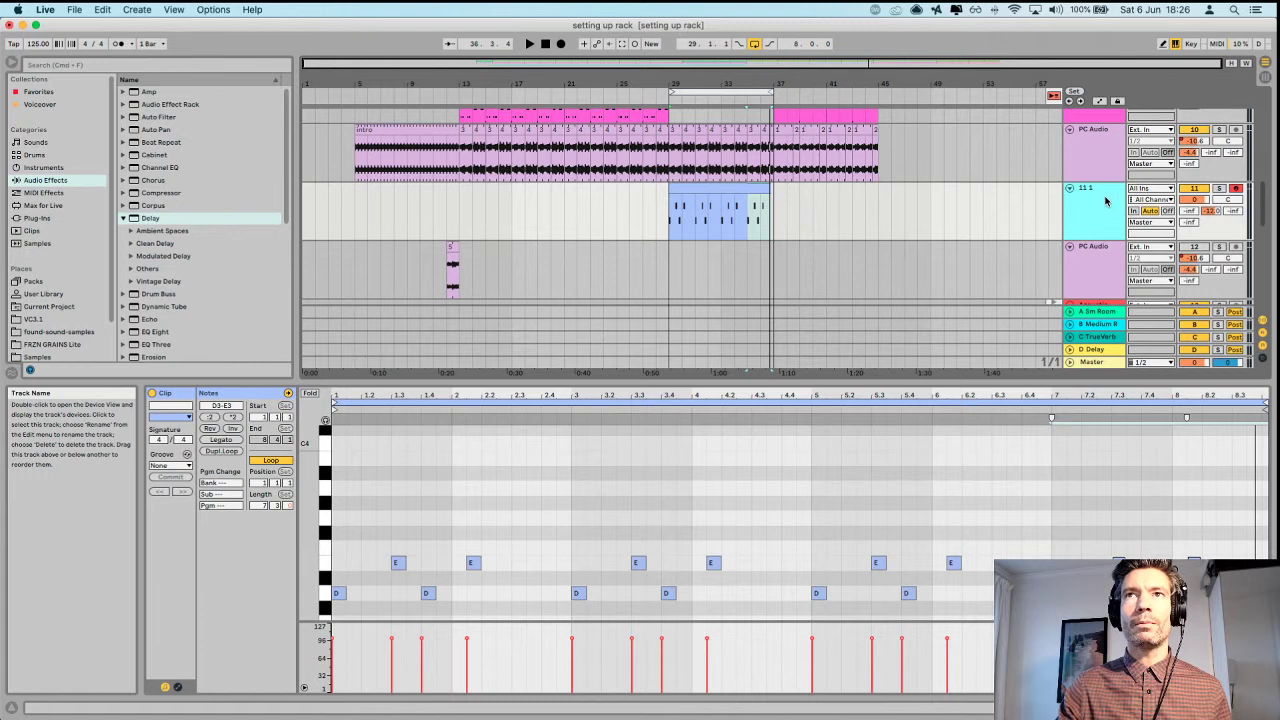
{"action": "left_click", "coordinate": [1101, 159]}
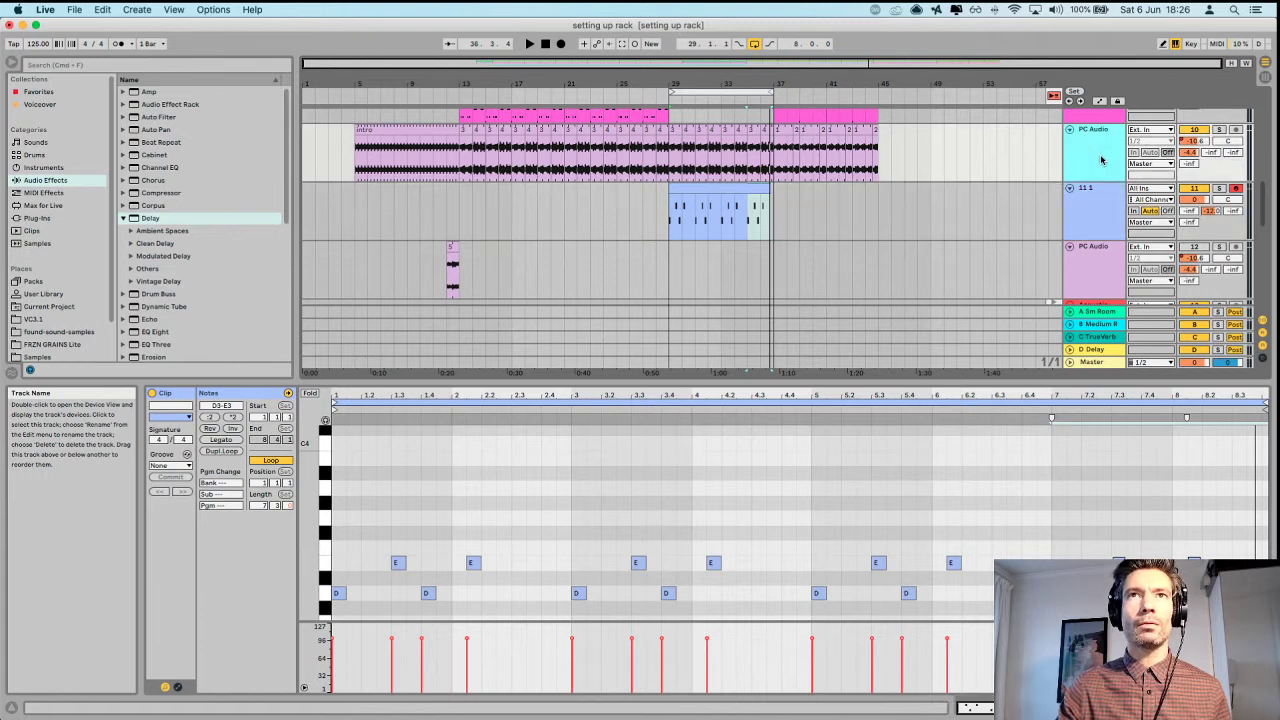
{"action": "left_click", "coordinate": [1086, 219]}
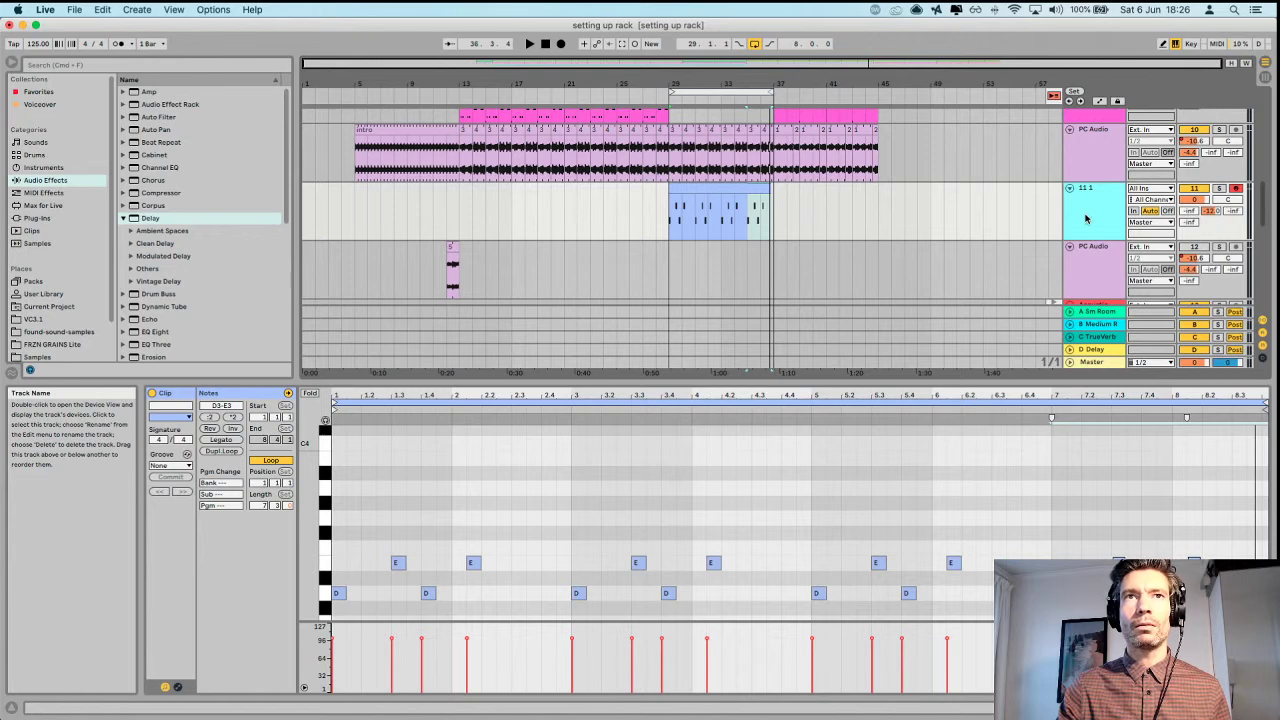
{"action": "double_click", "coordinate": [1089, 211]}
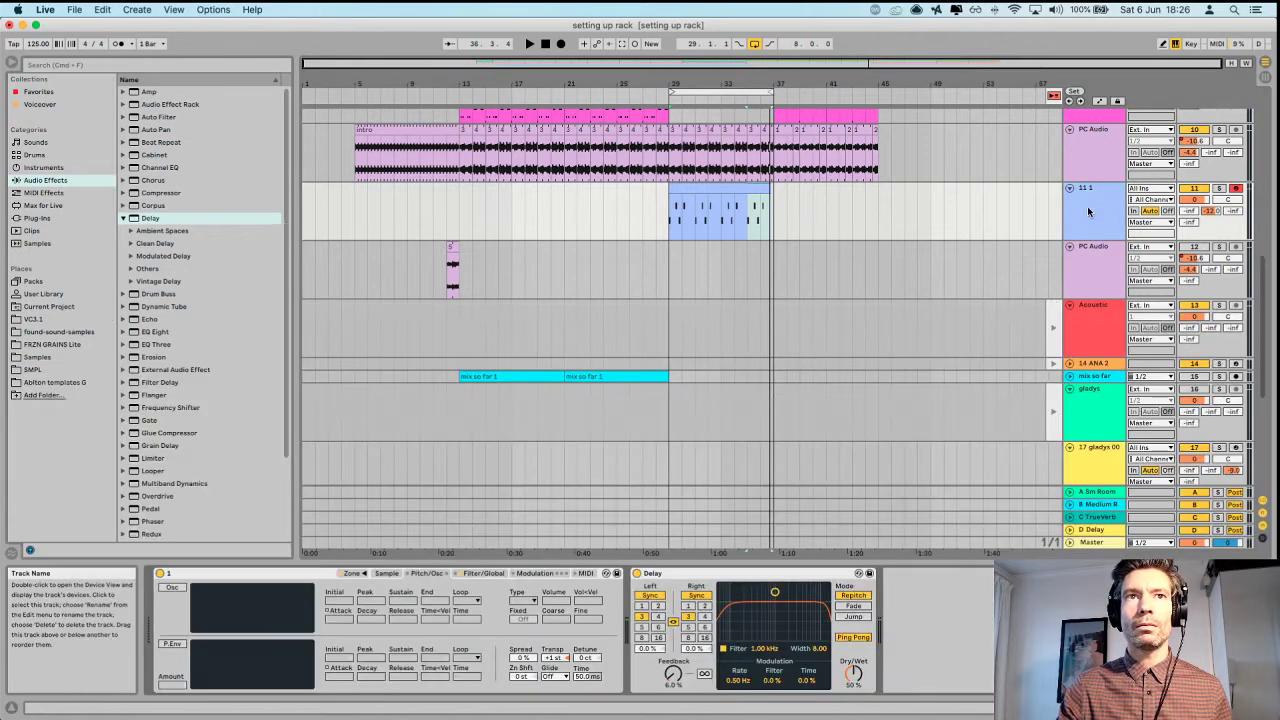
{"action": "left_click", "coordinate": [389, 574]}
{"action": "left_click", "coordinate": [356, 573]}
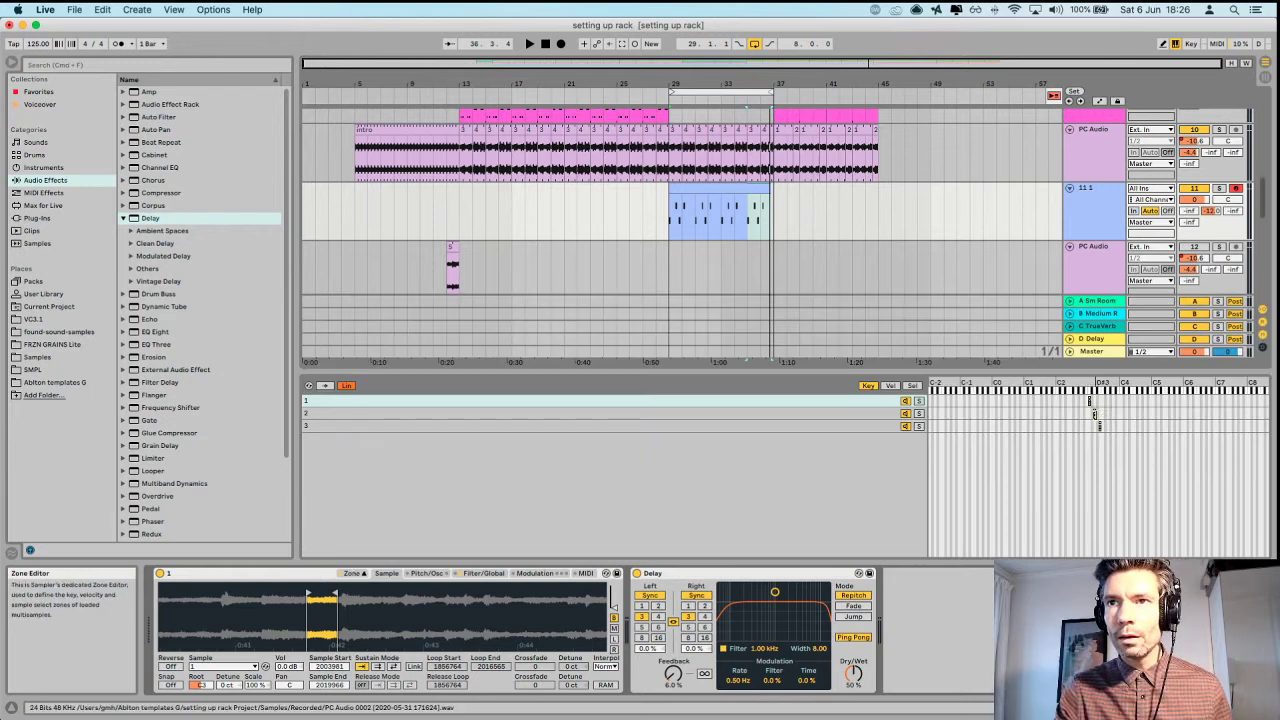
Try extending layer 2's key zone upward, and instead extend layer 3's key zone from E3 to above C8.
{"action": "left_click", "coordinate": [1093, 412]}
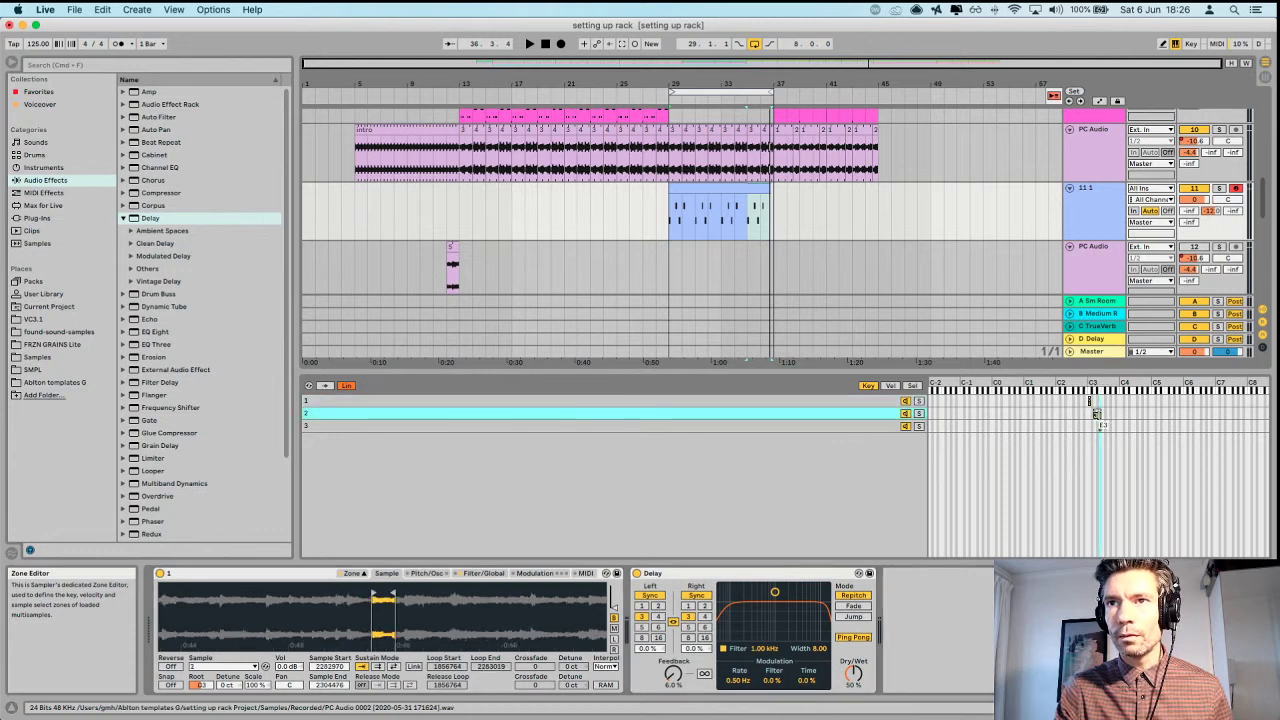
{"action": "left_click_drag", "start_coordinate": [1127, 413], "coordinate": [1260, 413]}
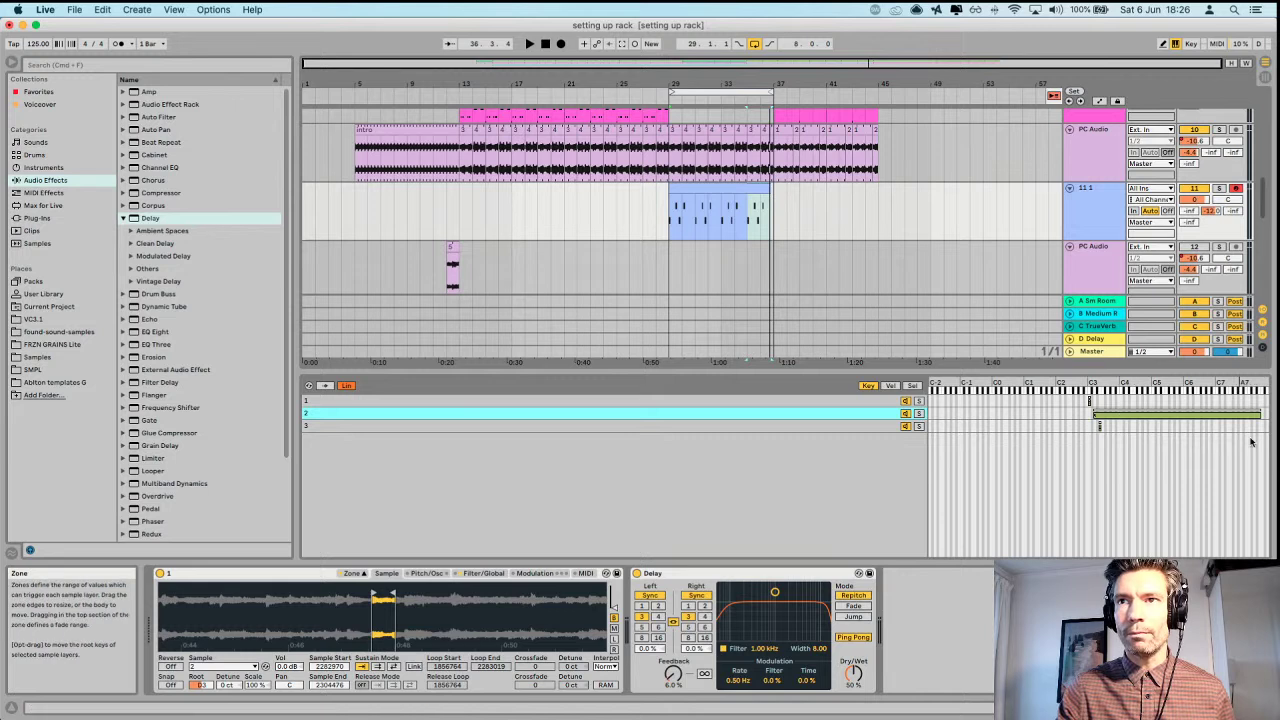
{"action": "left_click_drag", "start_coordinate": [1260, 415], "coordinate": [1256, 450]}
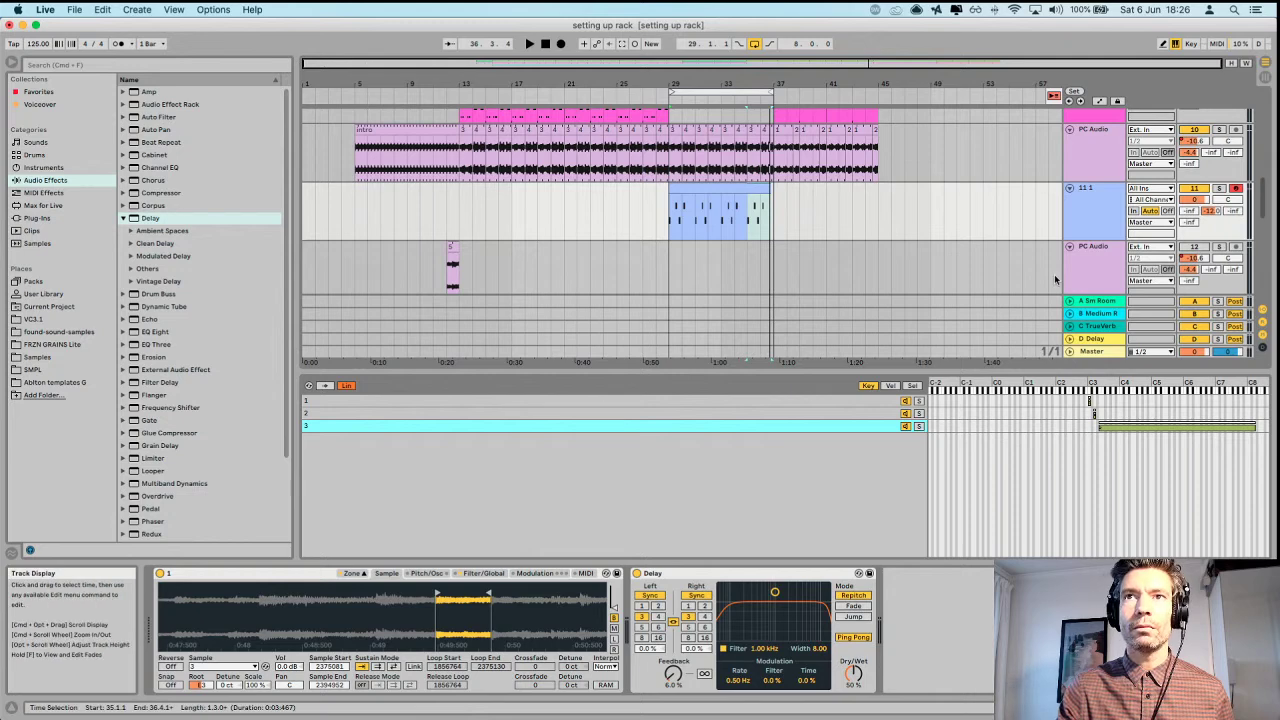
Reopen track 11's MIDI clip, raise the E3 note at 2.1.3 by an octave to E4, and audition it.
{"action": "left_click", "coordinate": [717, 187]}
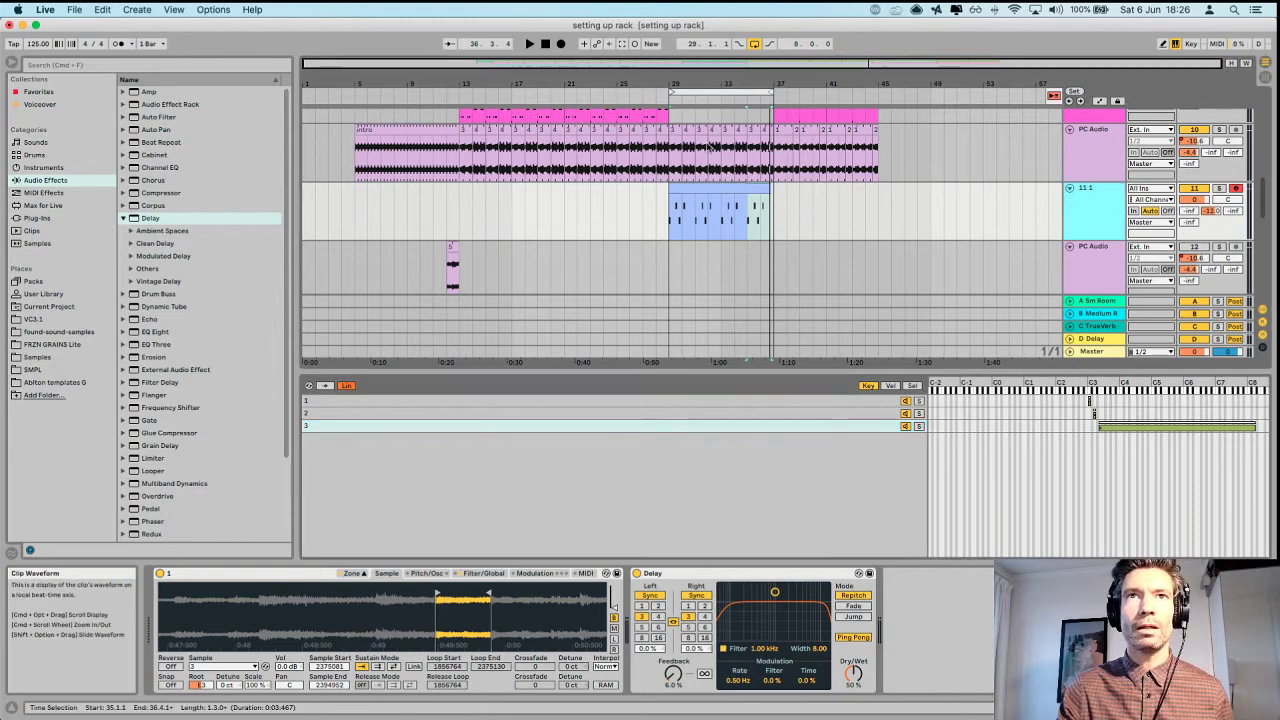
{"action": "double_click", "coordinate": [717, 187]}
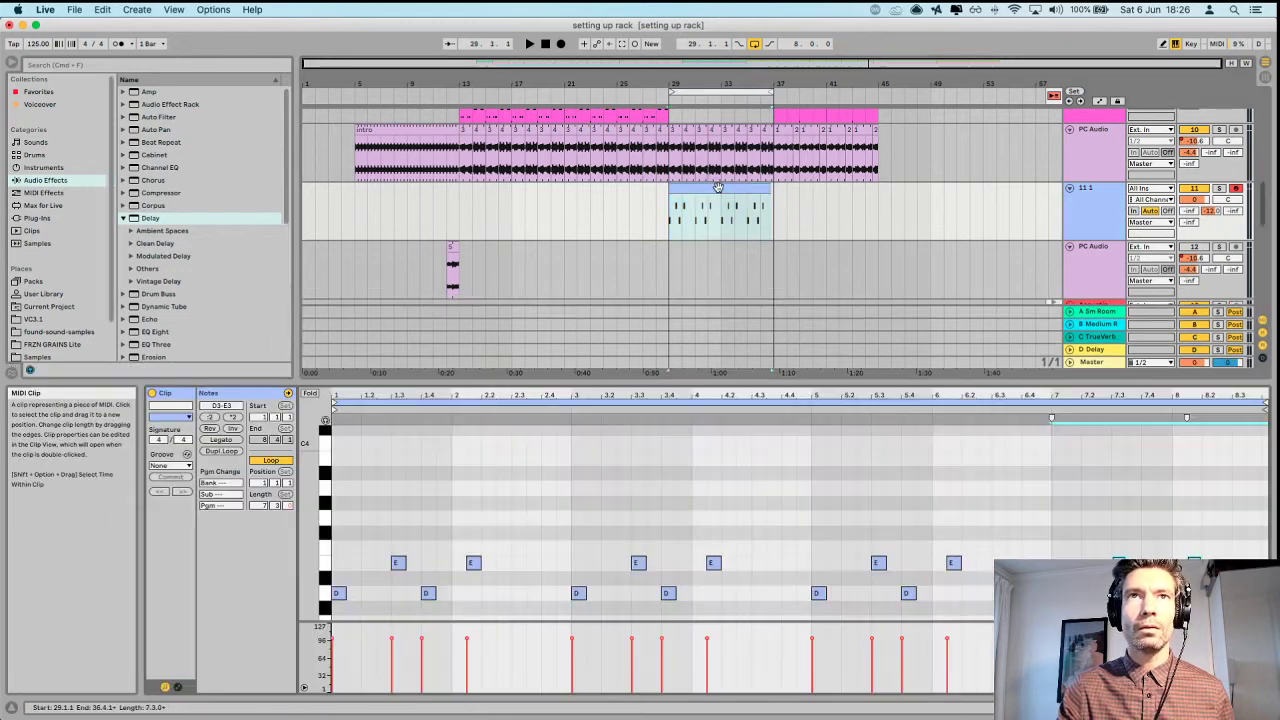
{"action": "left_click", "coordinate": [399, 565]}
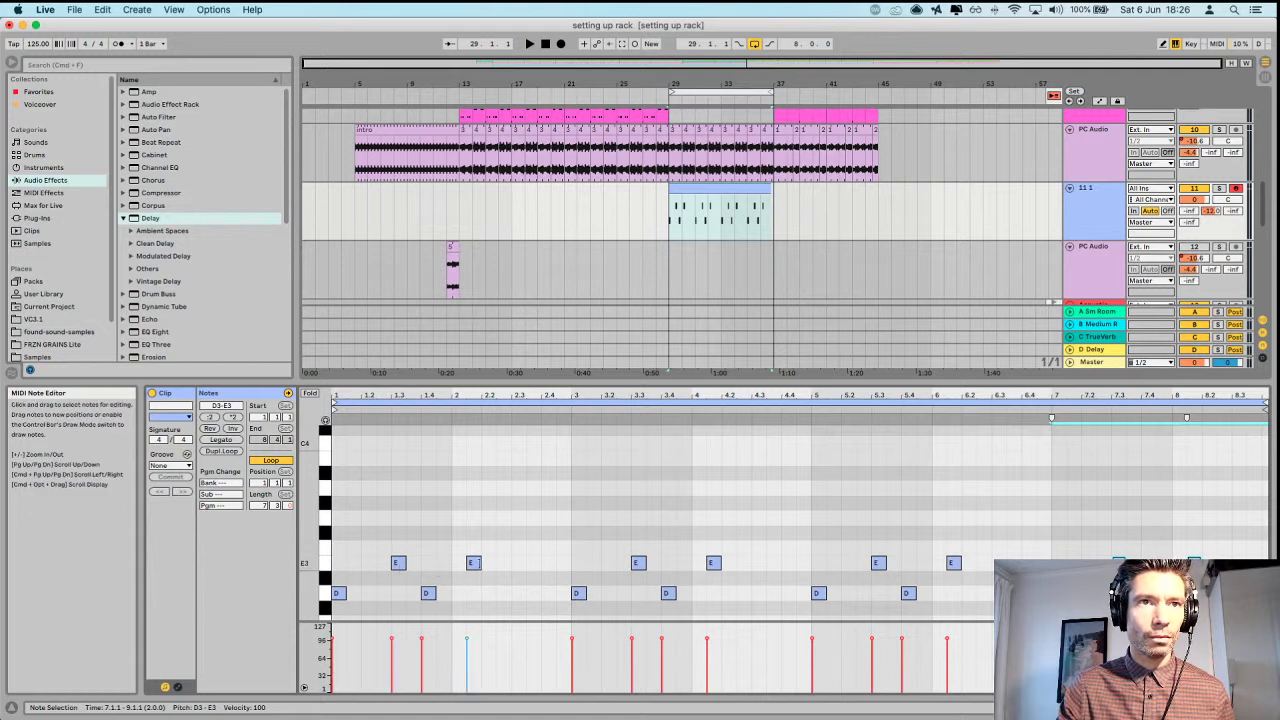
{"action": "left_click", "coordinate": [474, 564]}
{"action": "key", "text": "shift+Up"}
{"action": "key", "text": "space"}
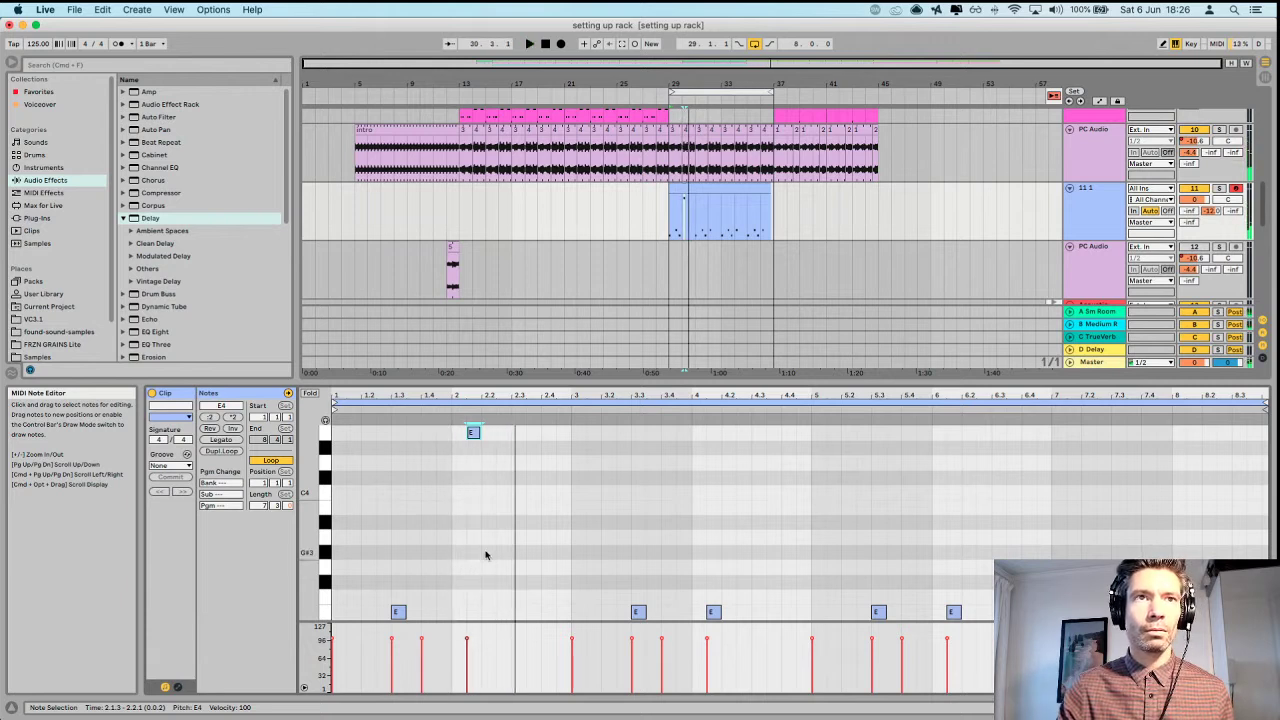
Lower track 11's volume to -10.2 dB and play the loop.
{"action": "scroll", "coordinate": [486, 555], "scroll_direction": "down", "scroll_amount": 3}
{"action": "scroll", "coordinate": [485, 558], "scroll_direction": "up", "scroll_amount": 3}
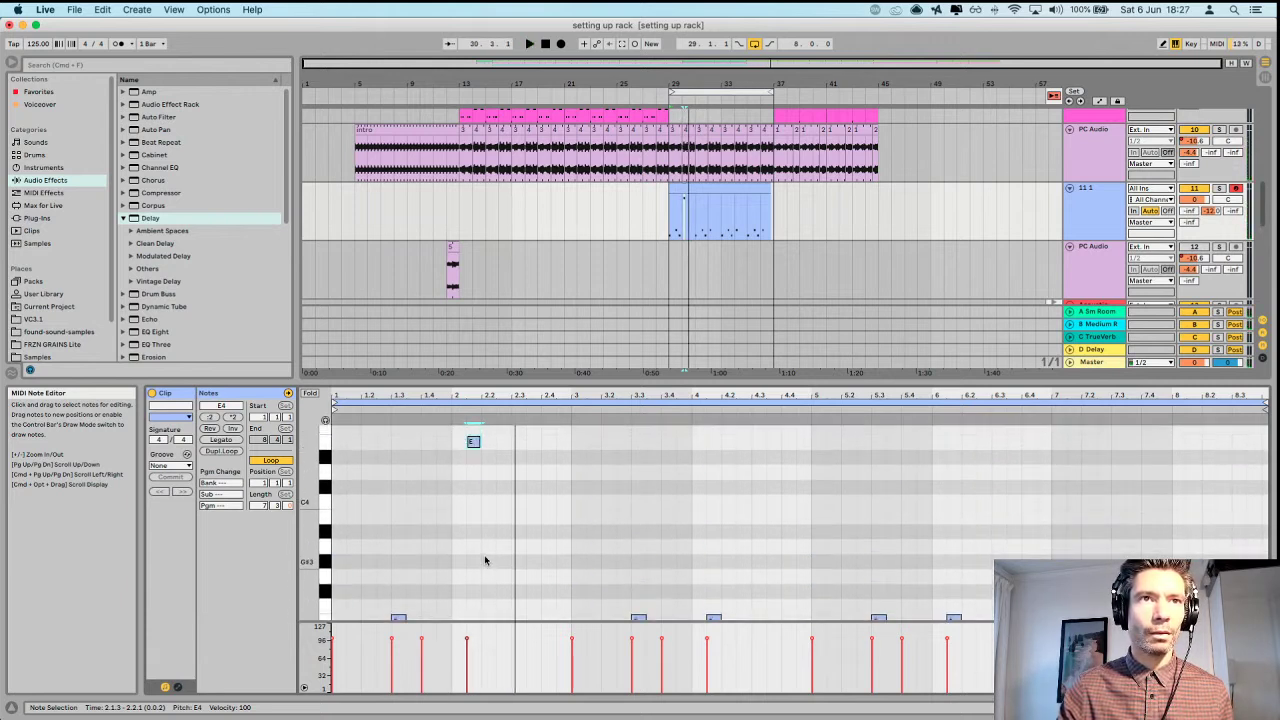
{"action": "scroll", "coordinate": [485, 560], "scroll_direction": "down", "scroll_amount": 1}
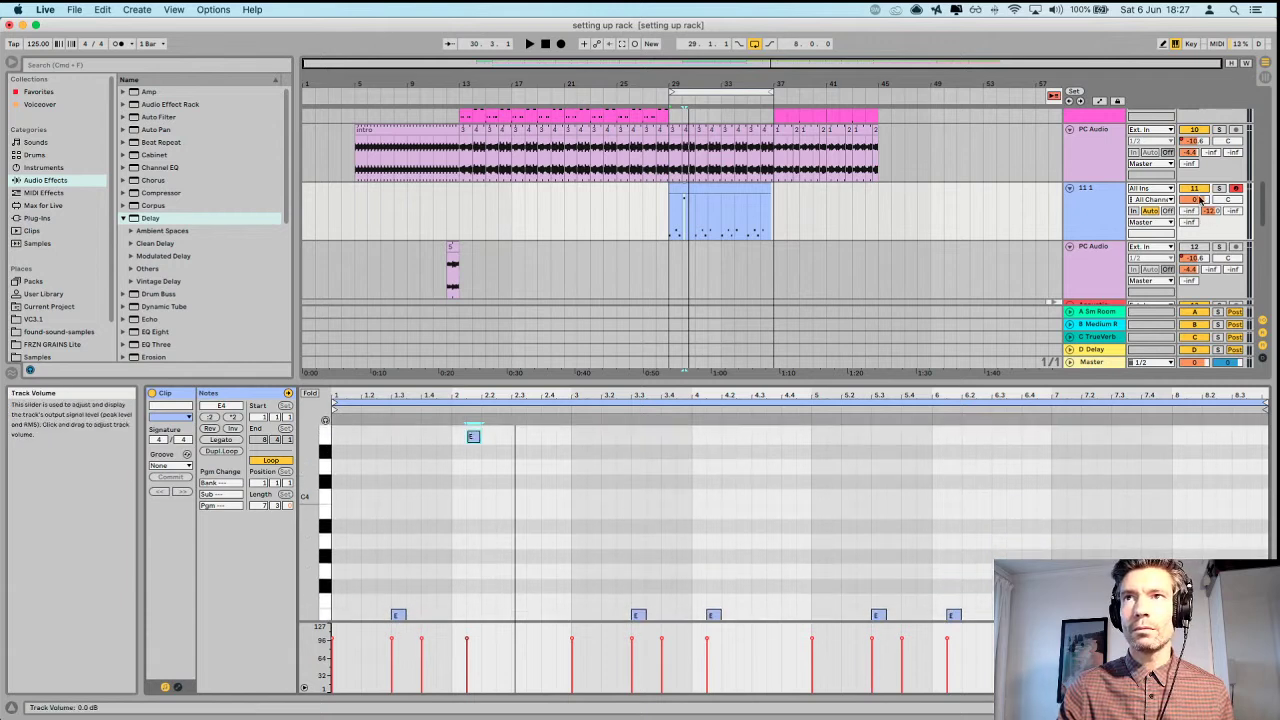
{"action": "left_click_drag", "start_coordinate": [1195, 200], "coordinate": [1195, 170]}
{"action": "key", "text": "space"}
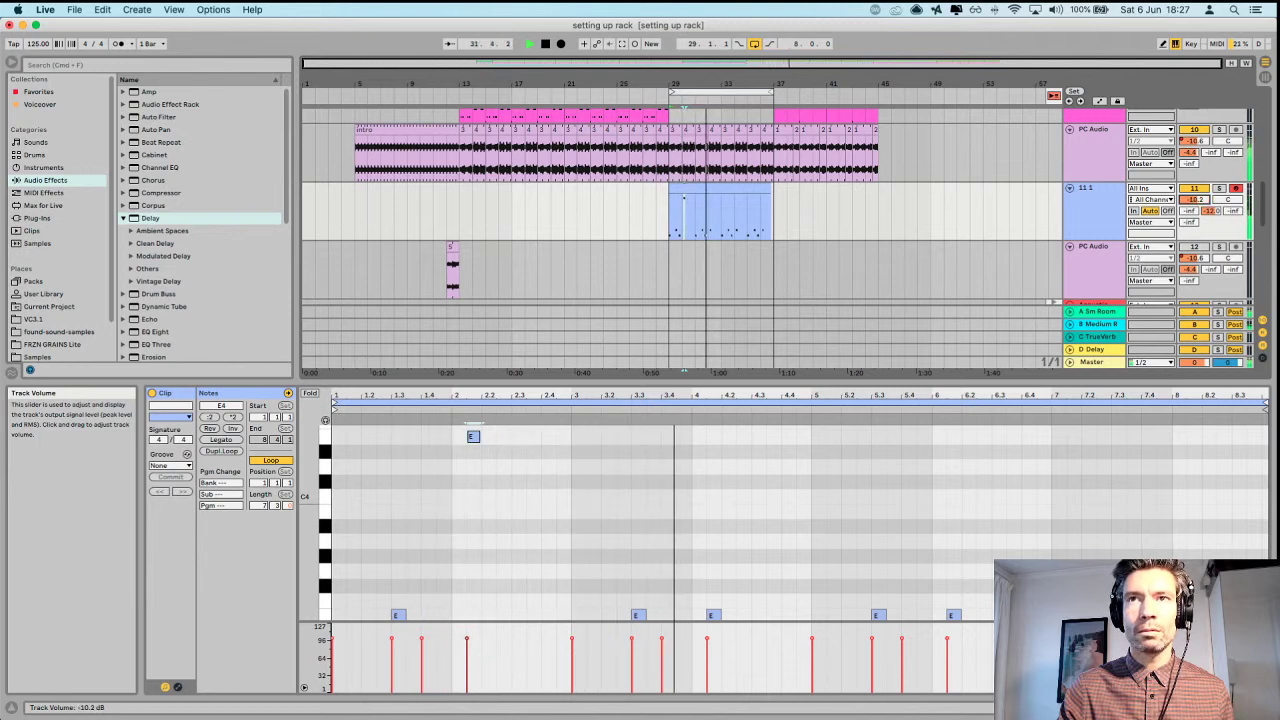
{"action": "scroll", "coordinate": [686, 563], "scroll_direction": "down", "scroll_amount": 4}
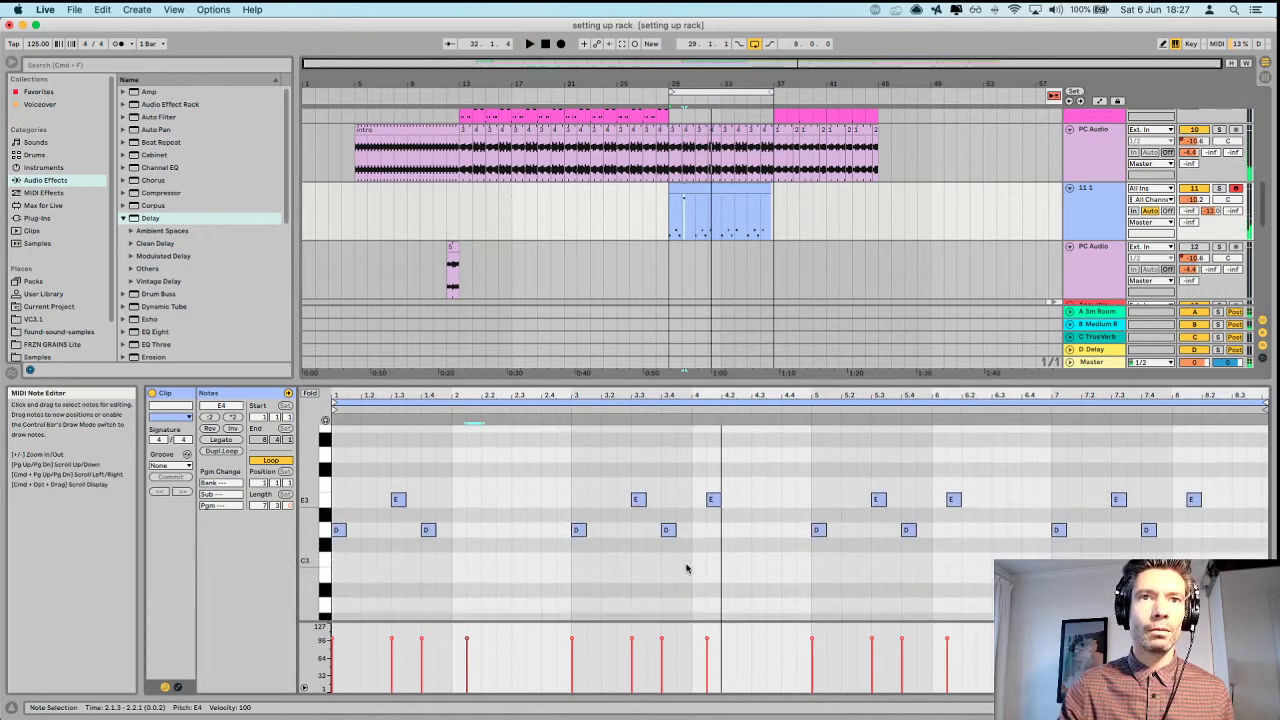
{"action": "scroll", "coordinate": [491, 545], "scroll_direction": "up", "scroll_amount": 5}
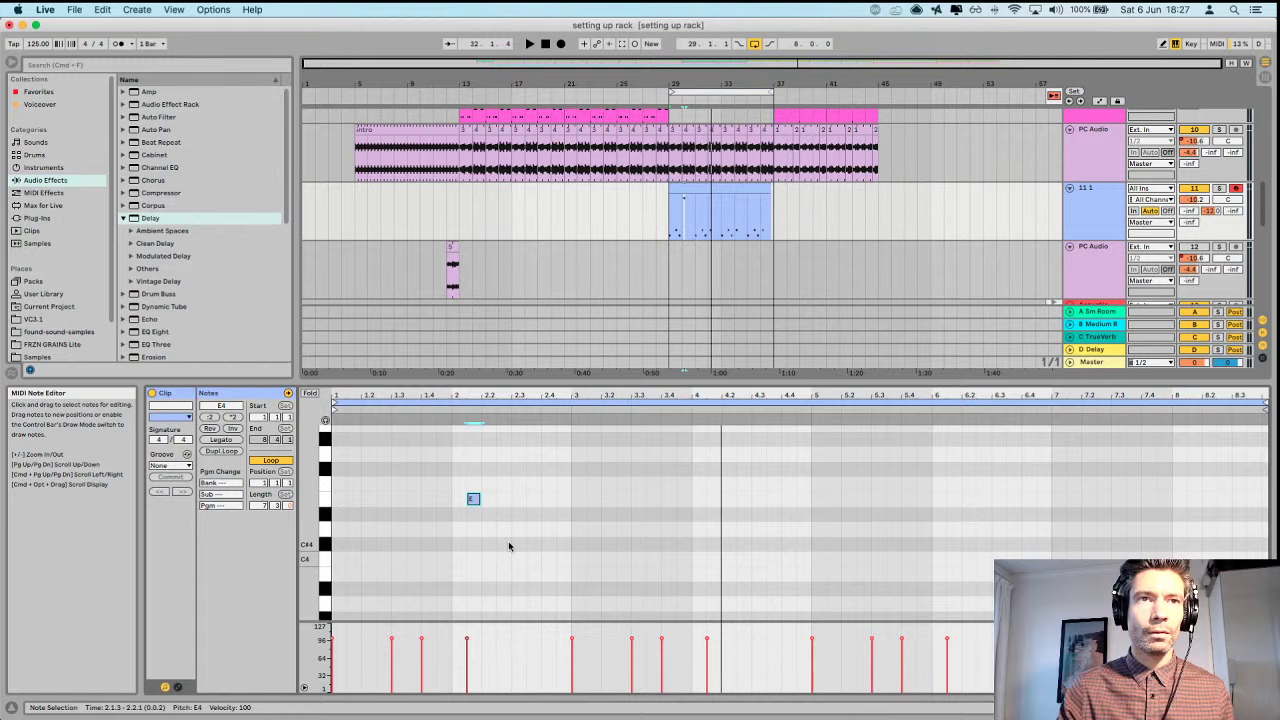
{"action": "scroll", "coordinate": [508, 546], "scroll_direction": "down", "scroll_amount": 3}
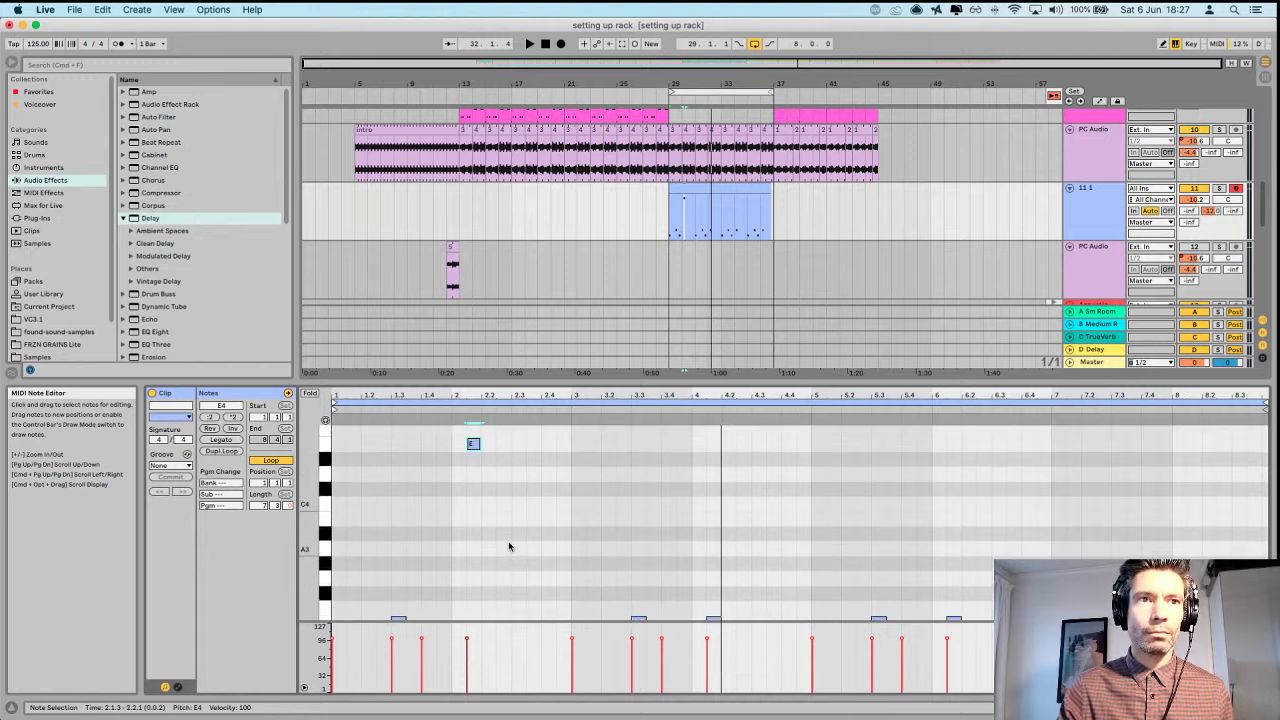
Move the E4 note from 2.1.3 to 1.3.3 in track 11's MIDI clip and audition the loop.
{"action": "scroll", "coordinate": [508, 546], "scroll_direction": "down", "scroll_amount": 2}
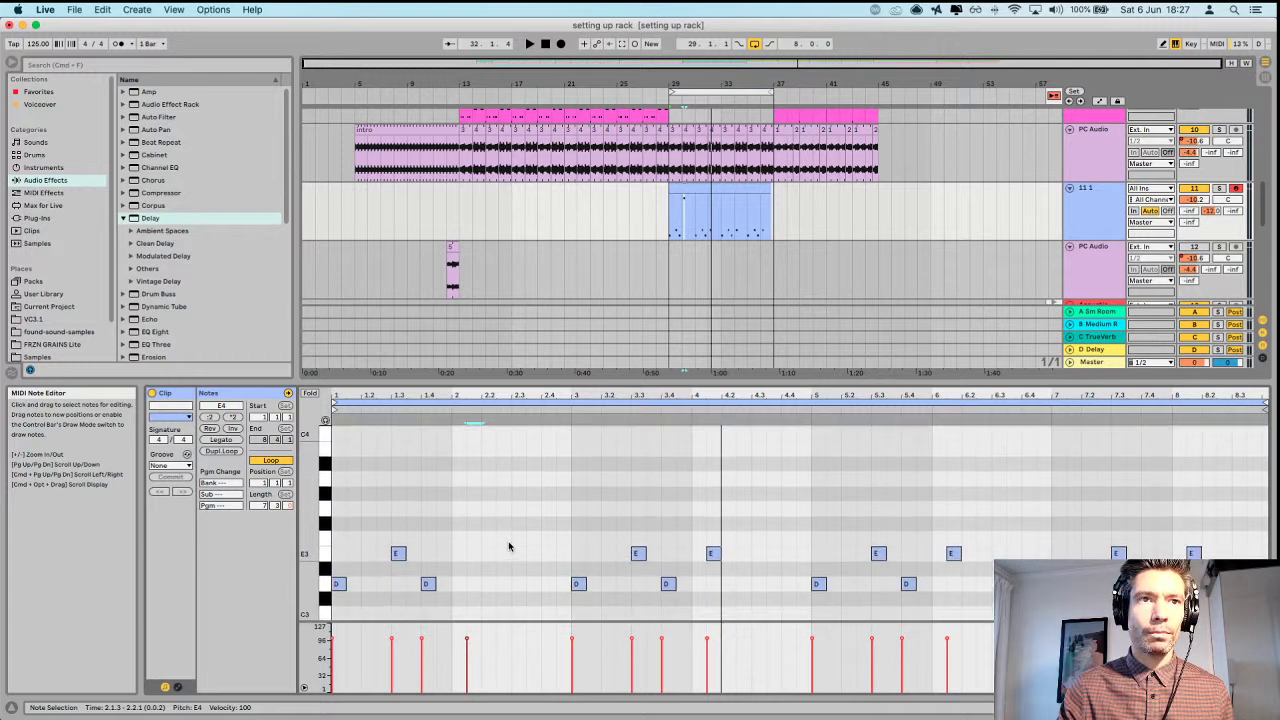
{"action": "scroll", "coordinate": [508, 546], "scroll_direction": "up", "scroll_amount": 1}
{"action": "scroll", "coordinate": [508, 546], "scroll_direction": "down", "scroll_amount": 2}
{"action": "scroll", "coordinate": [508, 546], "scroll_direction": "up", "scroll_amount": 1}
{"action": "scroll", "coordinate": [508, 546], "scroll_direction": "up", "scroll_amount": 1}
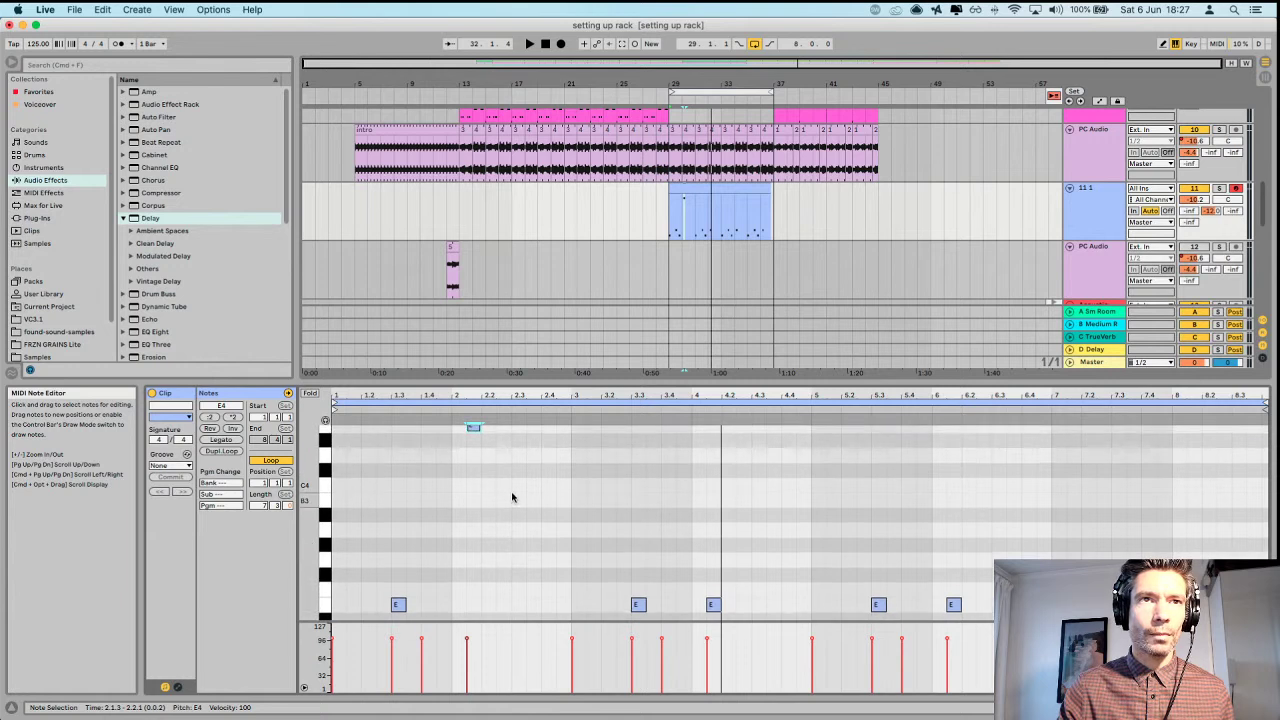
{"action": "left_click", "coordinate": [475, 428]}
{"action": "left_click_drag", "start_coordinate": [476, 430], "coordinate": [415, 431]}
{"action": "key", "text": "space"}
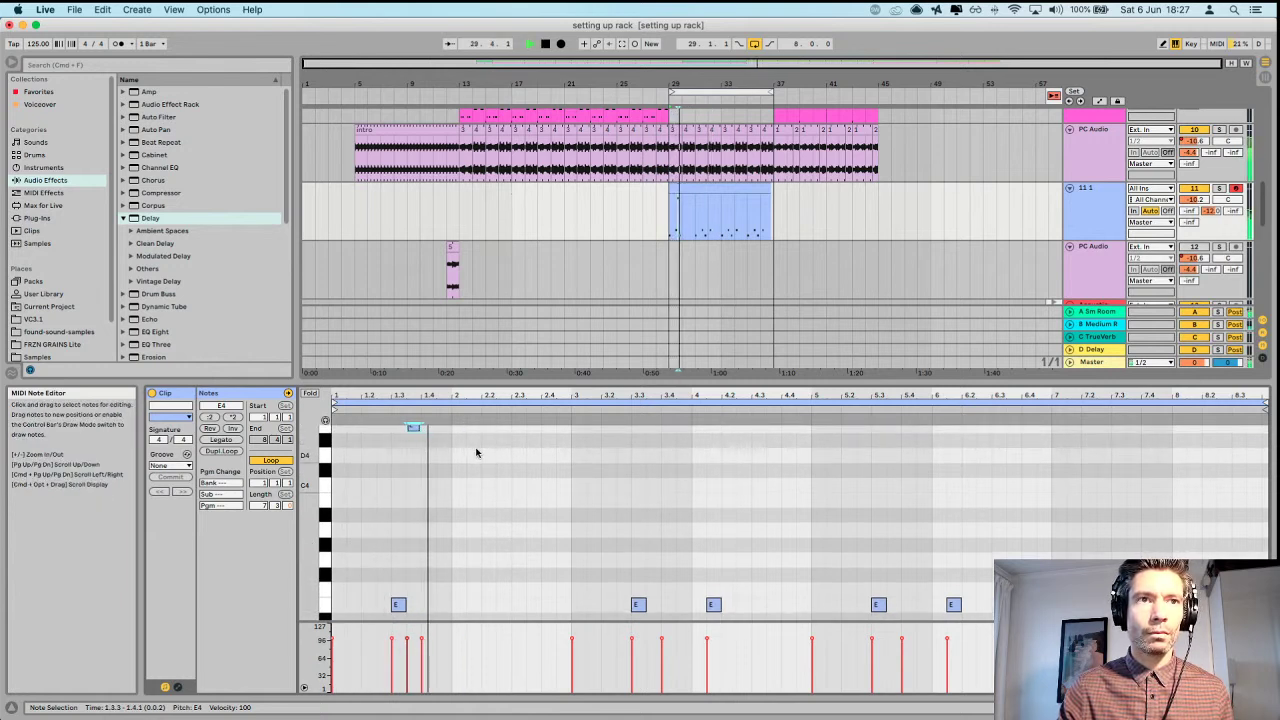
{"action": "scroll", "coordinate": [486, 505], "scroll_direction": "down", "scroll_amount": 4}
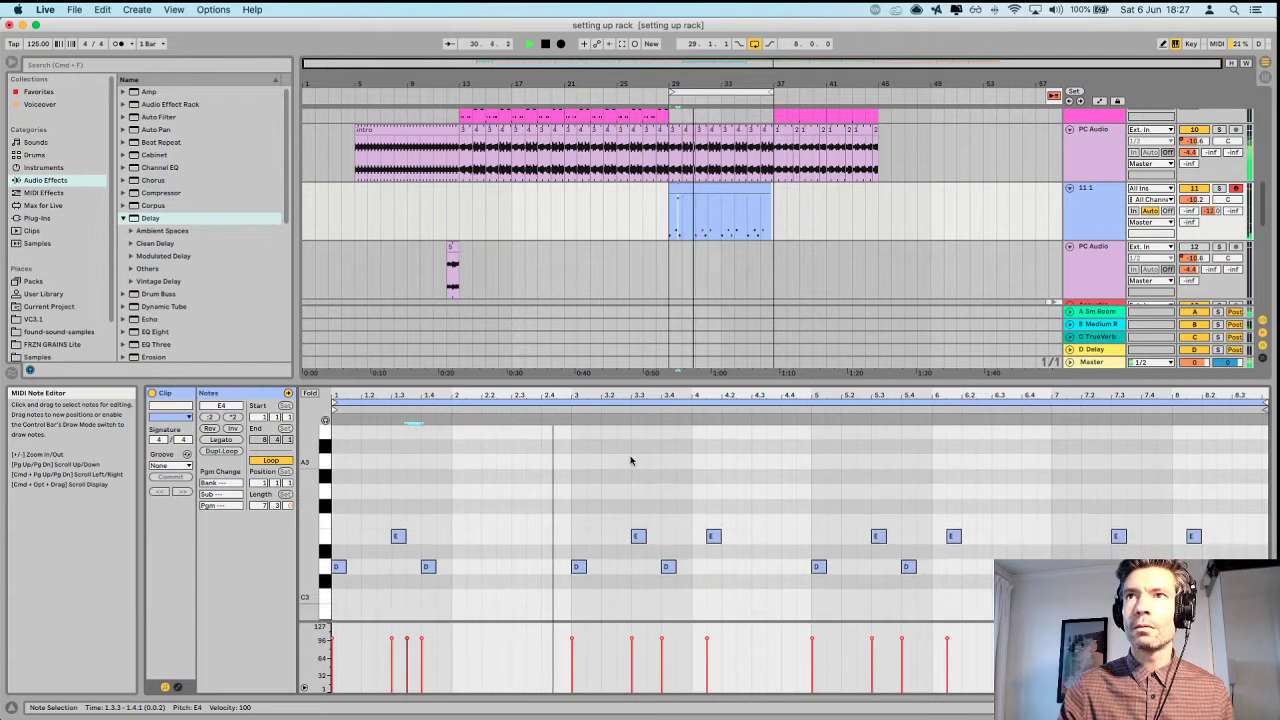
{"action": "key", "text": "space"}
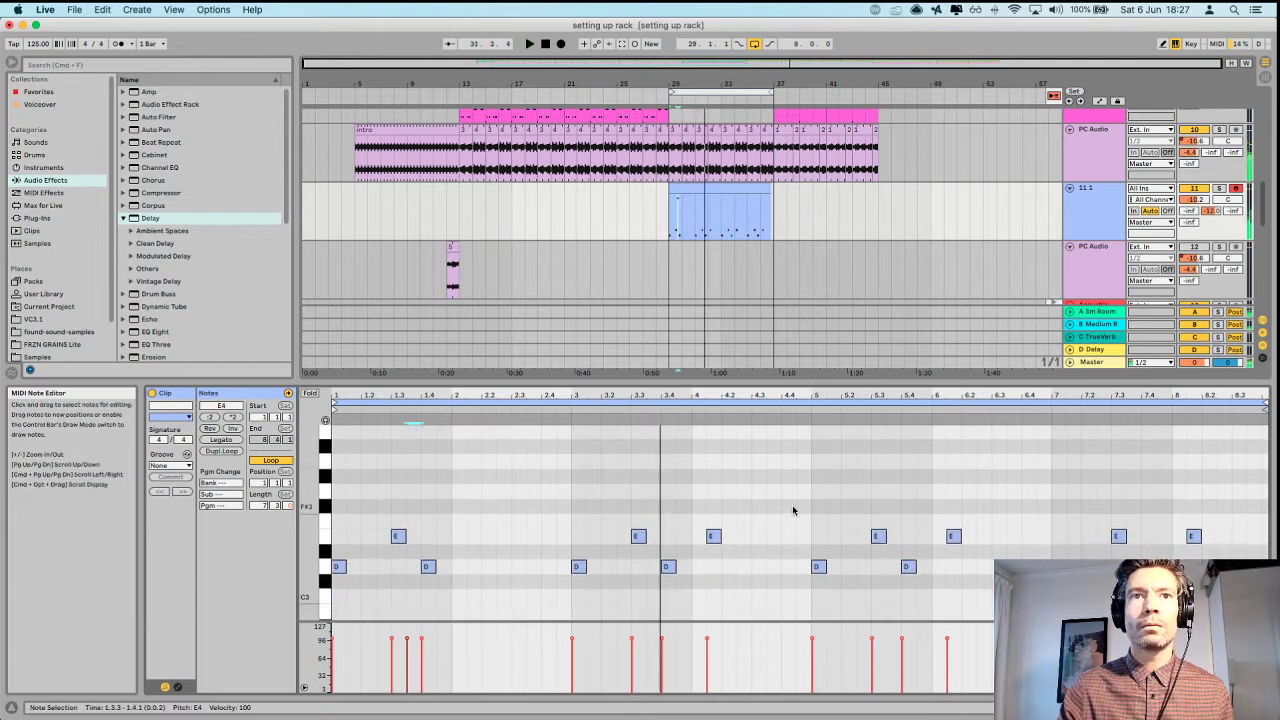
Raise track 11's volume to 4.2 dB and play the loop to check the level.
{"action": "scroll", "coordinate": [669, 503], "scroll_direction": "up", "scroll_amount": 4}
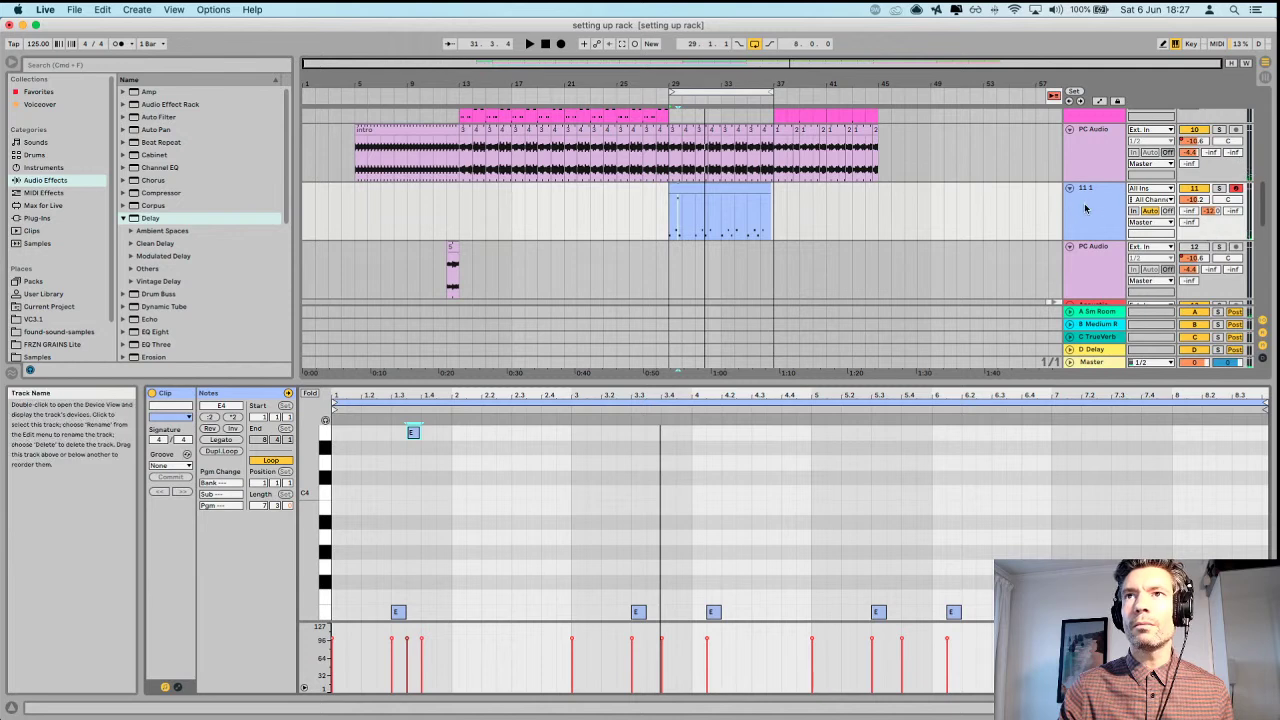
{"action": "left_click", "coordinate": [1196, 202]}
{"action": "type", "text": "5"}
{"action": "key", "text": "Return"}
{"action": "key", "text": "space"}
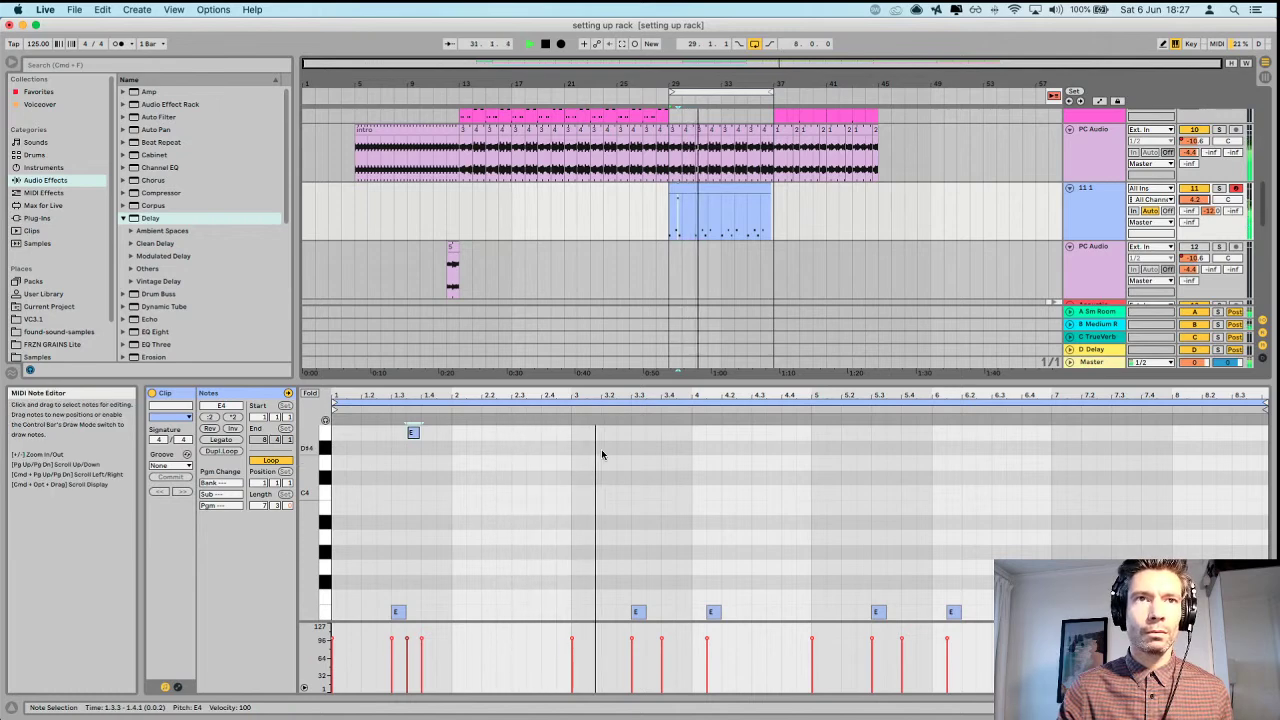
{"action": "scroll", "coordinate": [601, 449], "scroll_direction": "down", "scroll_amount": 3}
{"action": "scroll", "coordinate": [622, 477], "scroll_direction": "down", "scroll_amount": 5}
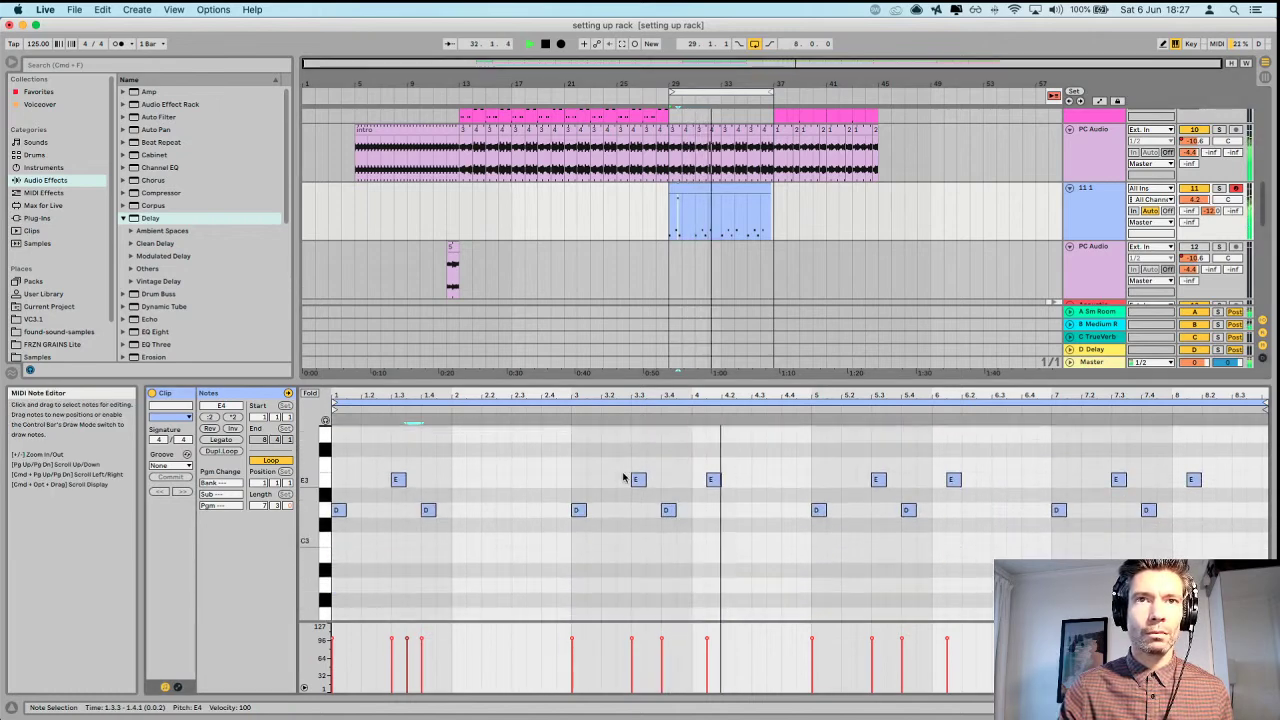
{"action": "scroll", "coordinate": [622, 477], "scroll_direction": "up", "scroll_amount": 2}
{"action": "key", "text": "space"}
{"action": "scroll", "coordinate": [751, 534], "scroll_direction": "up", "scroll_amount": 14}
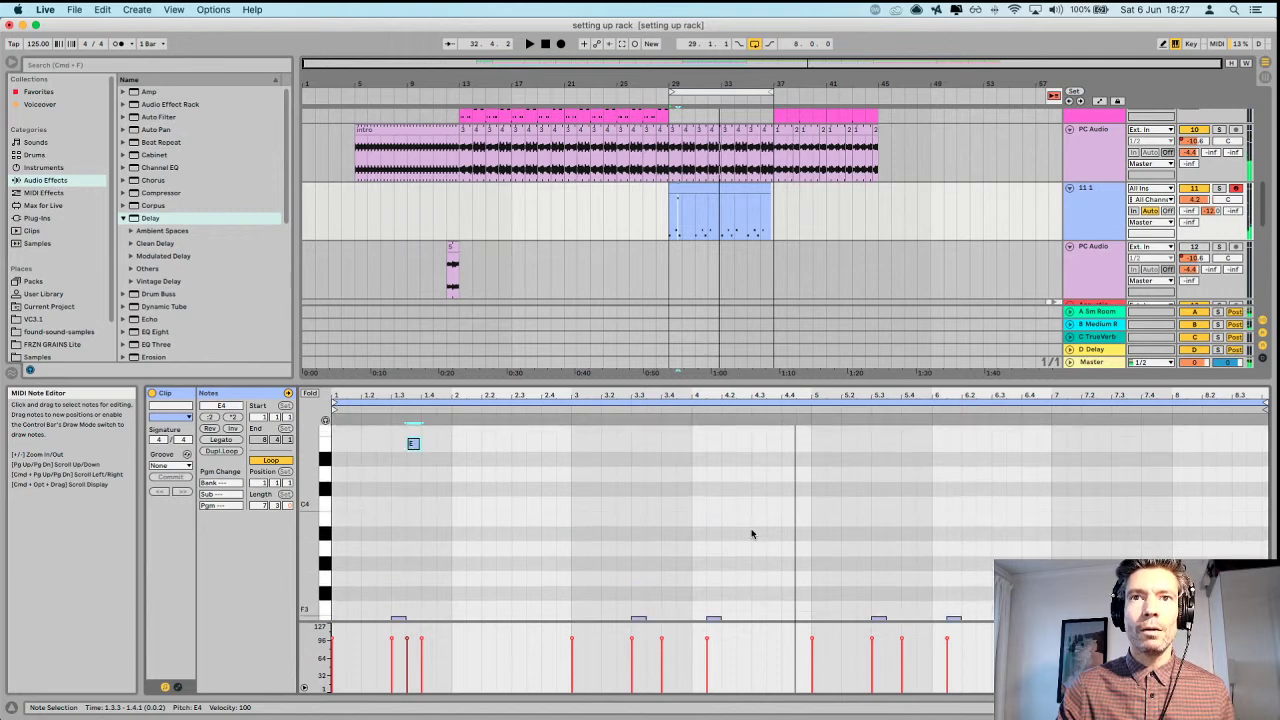
Enlarge the note editor, fold it to the used pitches, and delete all notes from bar 5 onward.
{"action": "left_click_drag", "start_coordinate": [746, 380], "coordinate": [746, 252]}
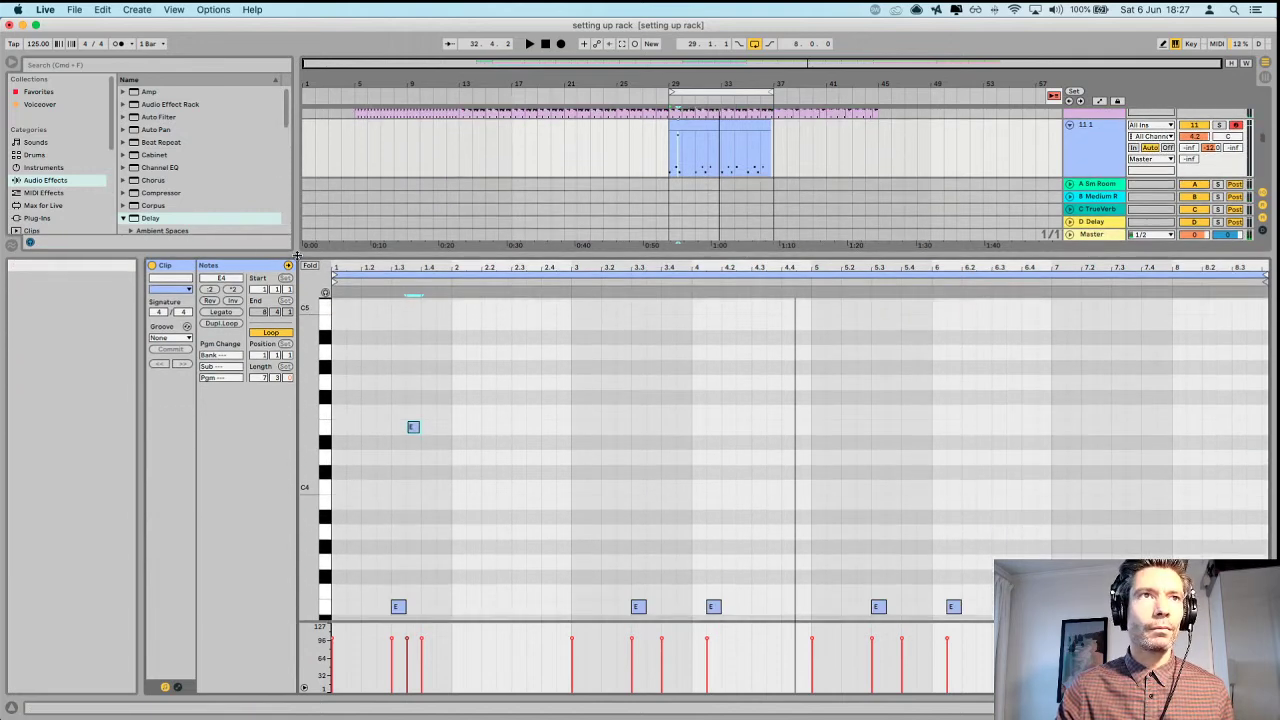
{"action": "left_click", "coordinate": [311, 266]}
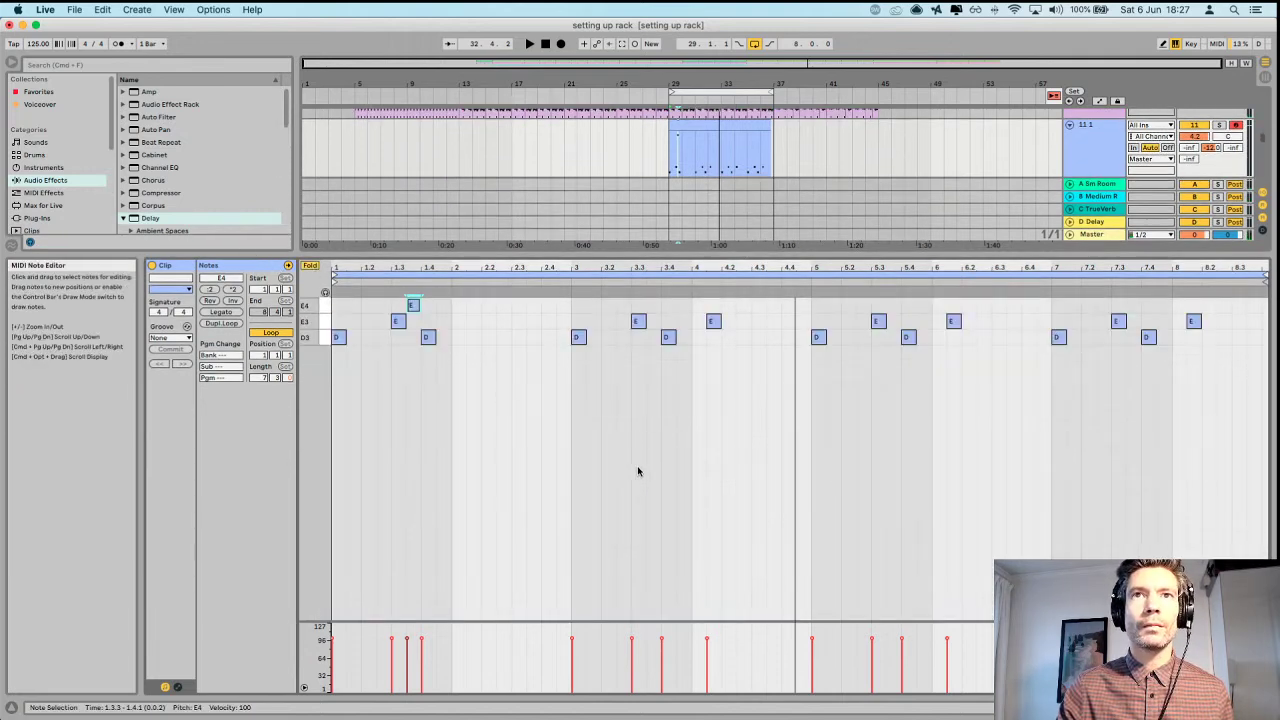
{"action": "left_click_drag", "start_coordinate": [336, 301], "coordinate": [732, 430]}
{"action": "left_click_drag", "start_coordinate": [812, 420], "coordinate": [1266, 314]}
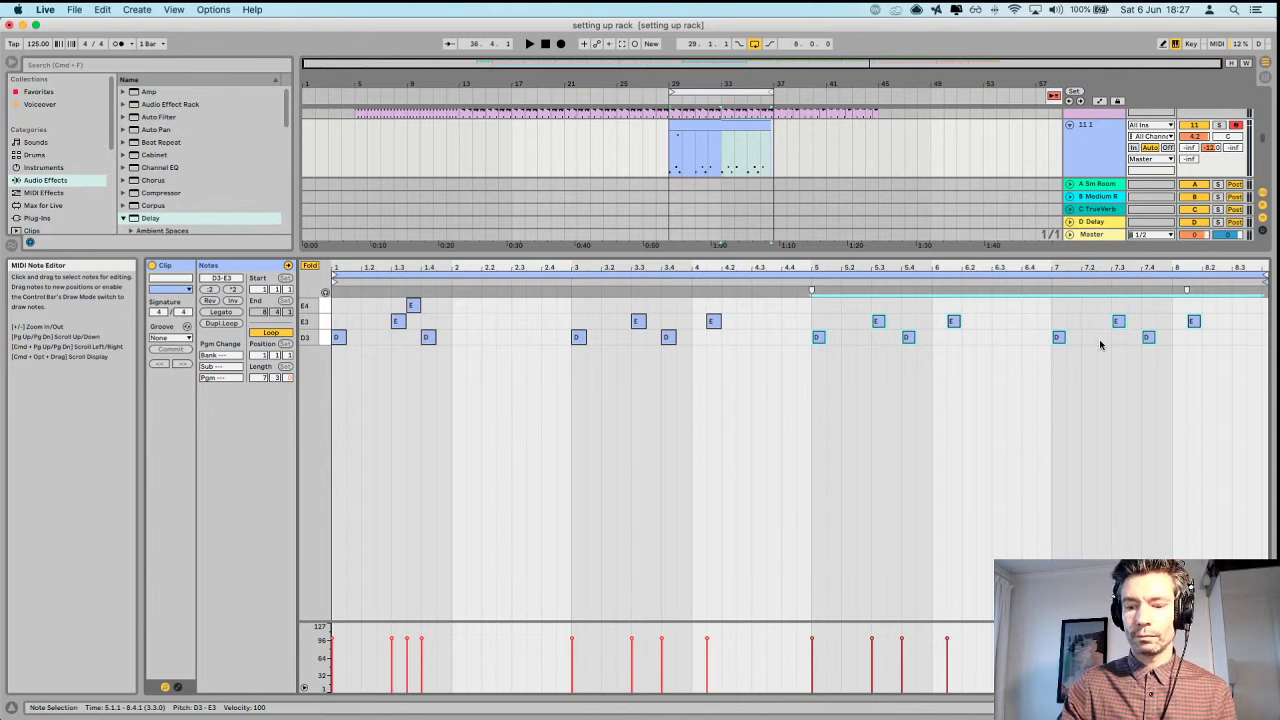
{"action": "key", "text": "Delete"}
Duplicate the notes of bars 1 to 4 into bars 5 to 8 and start playback.
{"action": "left_click_drag", "start_coordinate": [803, 301], "coordinate": [457, 403]}
{"action": "left_click_drag", "start_coordinate": [813, 305], "coordinate": [334, 360]}
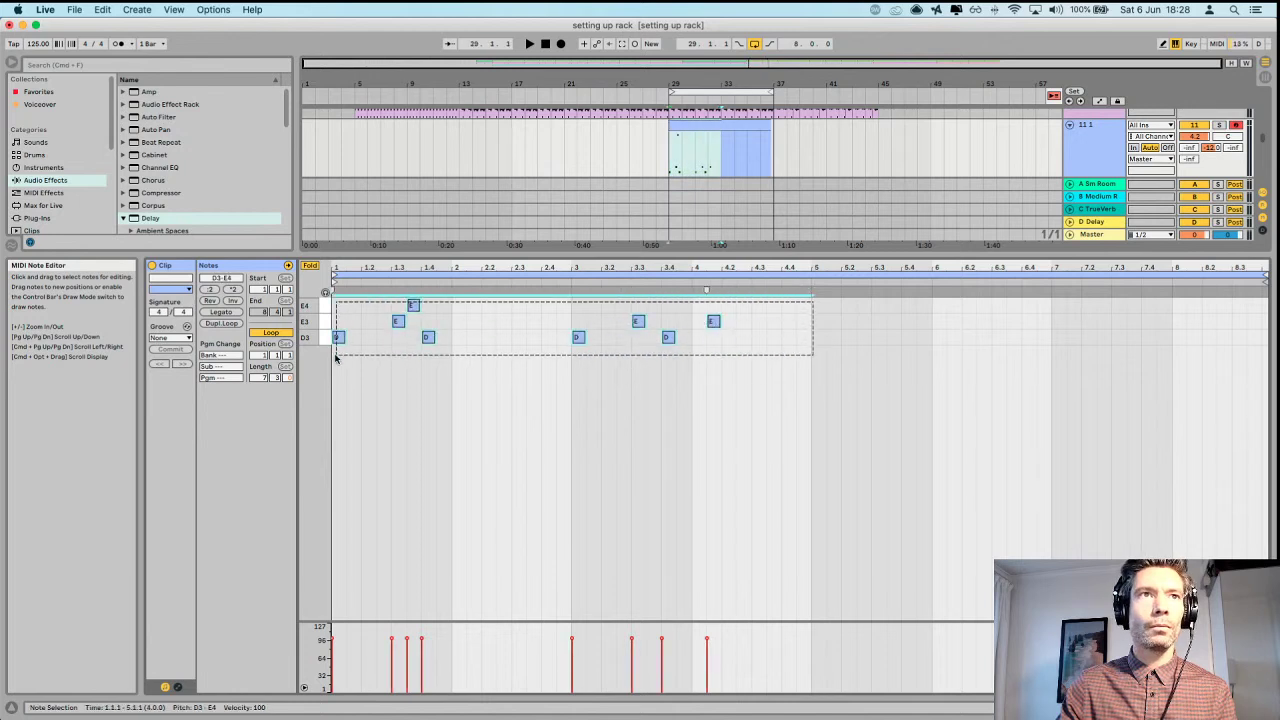
{"action": "key", "text": "super+d"}
{"action": "key", "text": "space"}
Reduce the note editor's height and move the two E4 notes to 2.2.3 and 6.2.3 during playback.
{"action": "left_click_drag", "start_coordinate": [714, 252], "coordinate": [692, 341]}
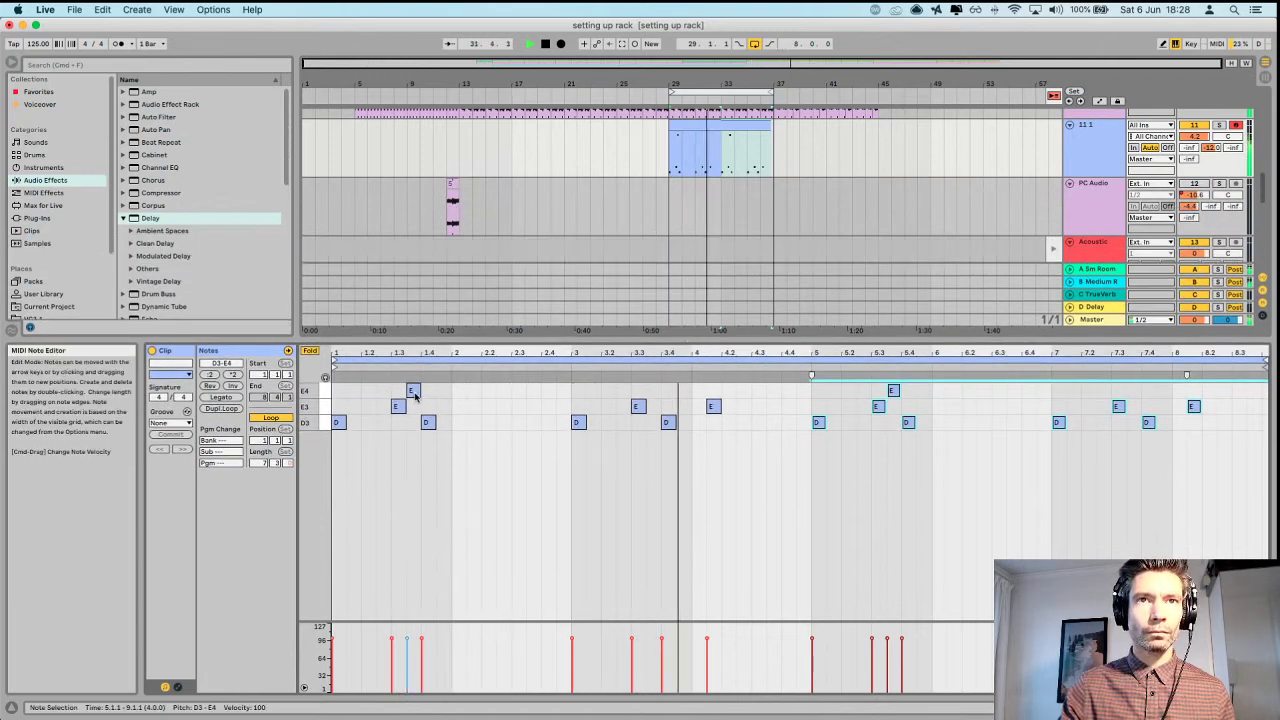
{"action": "left_click_drag", "start_coordinate": [415, 395], "coordinate": [511, 403]}
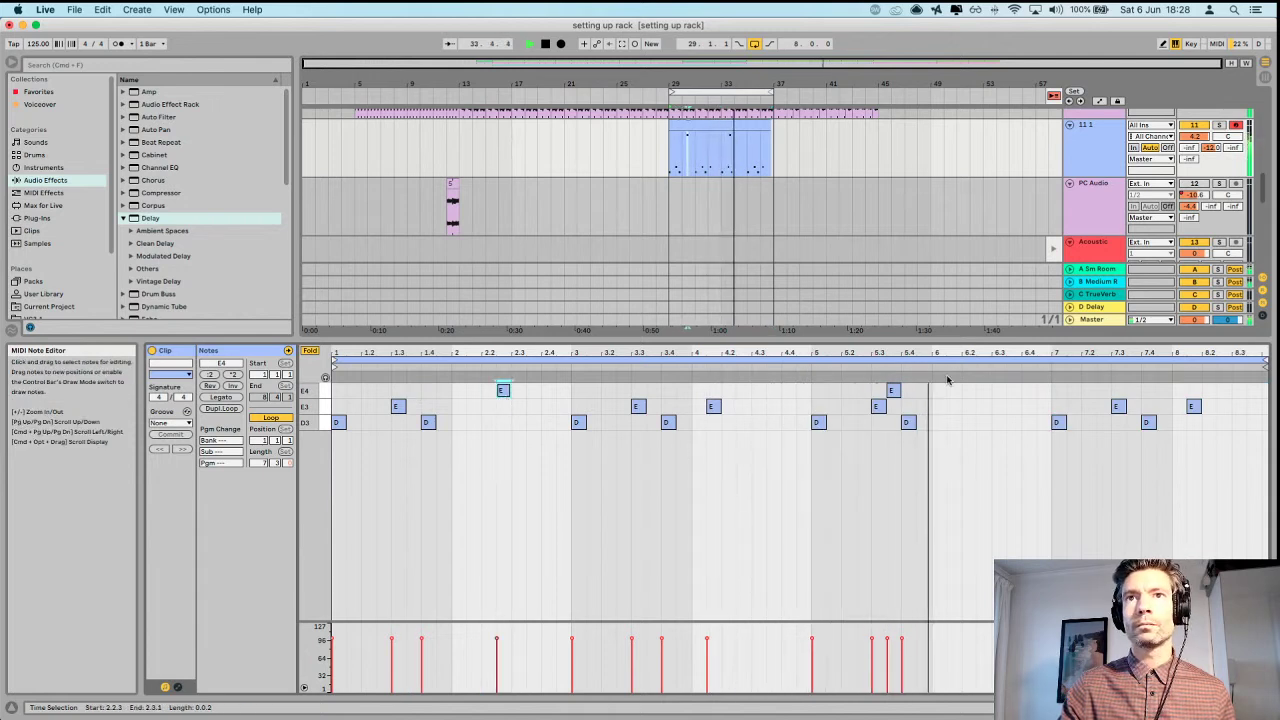
{"action": "left_click", "coordinate": [892, 391]}
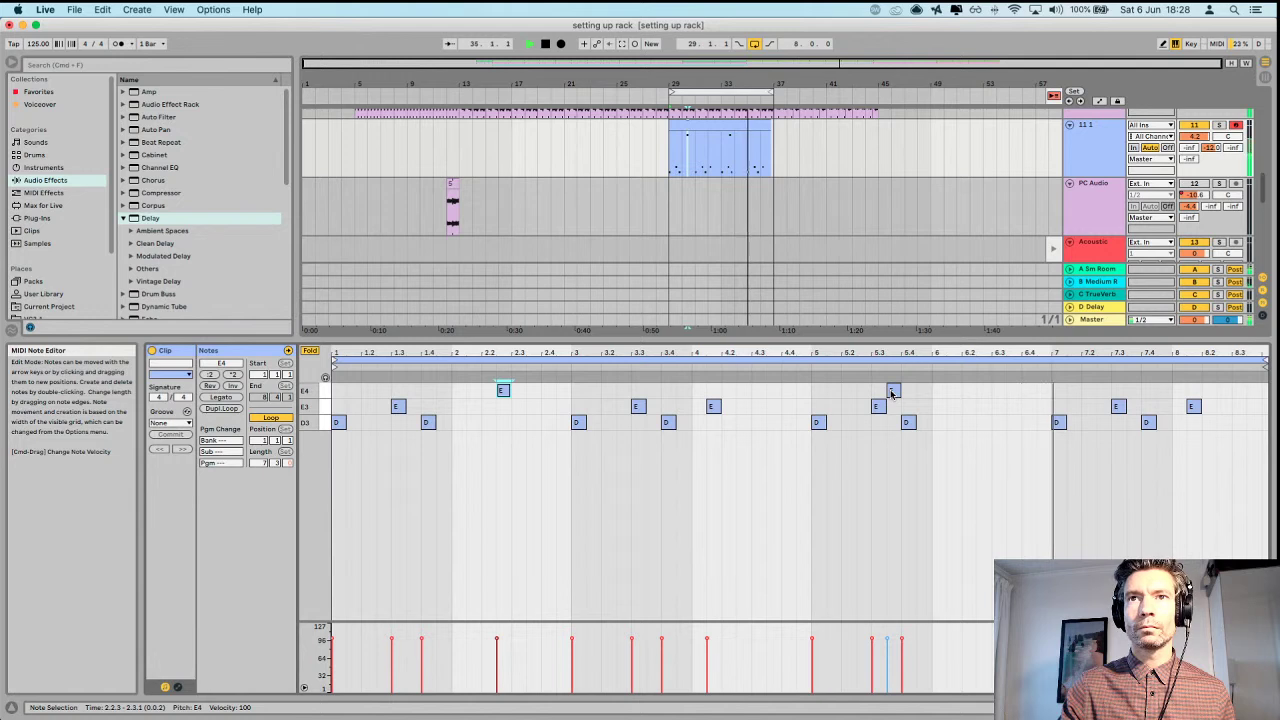
{"action": "left_click_drag", "start_coordinate": [892, 393], "coordinate": [984, 407]}
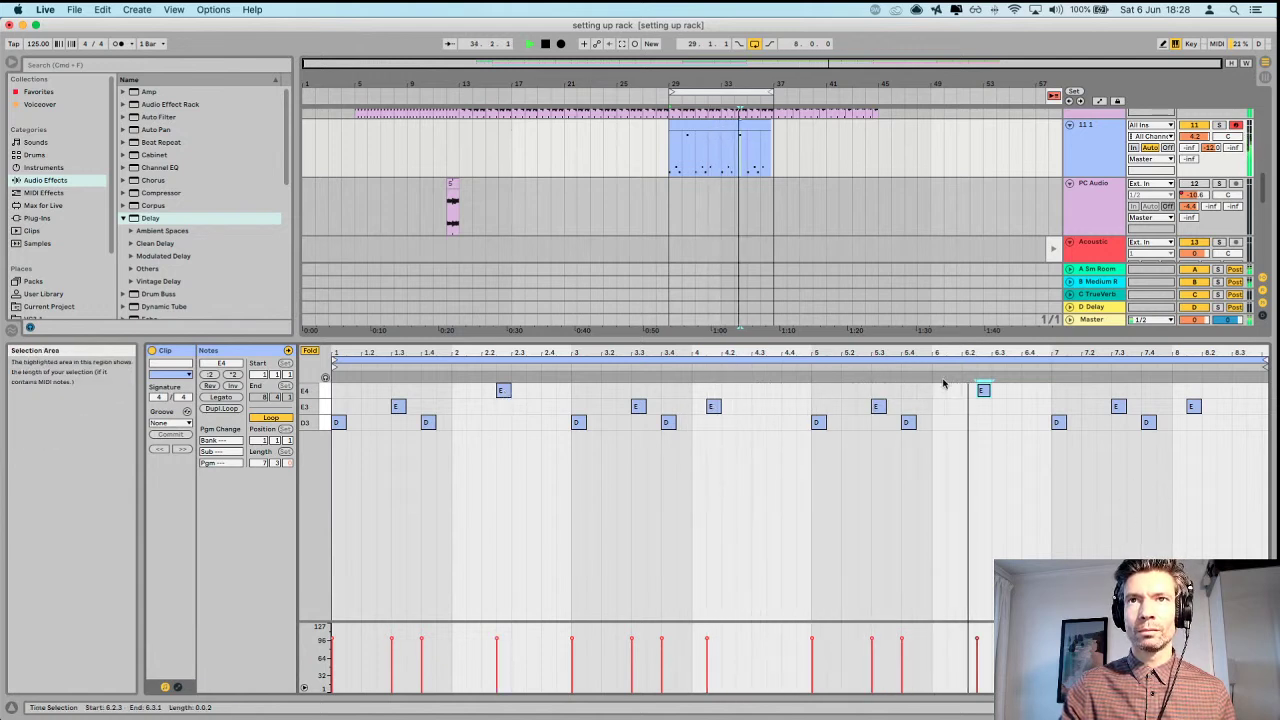
Hide the clip editor and extend the arrangement loop so it runs from bar 16 to bar 45.
{"action": "double_click", "coordinate": [957, 339]}
{"action": "left_click", "coordinate": [740, 220]}
{"action": "scroll", "coordinate": [700, 200], "scroll_direction": "up", "scroll_amount": 5}
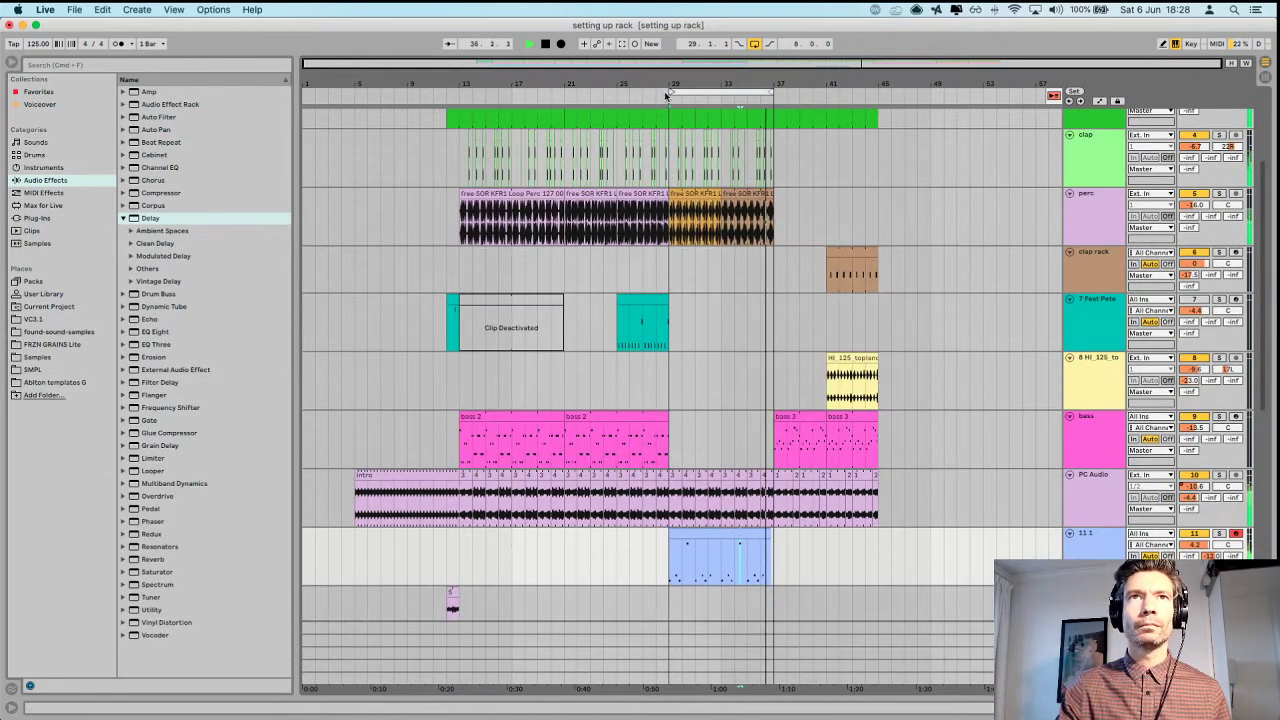
{"action": "left_click_drag", "start_coordinate": [670, 92], "coordinate": [500, 92]}
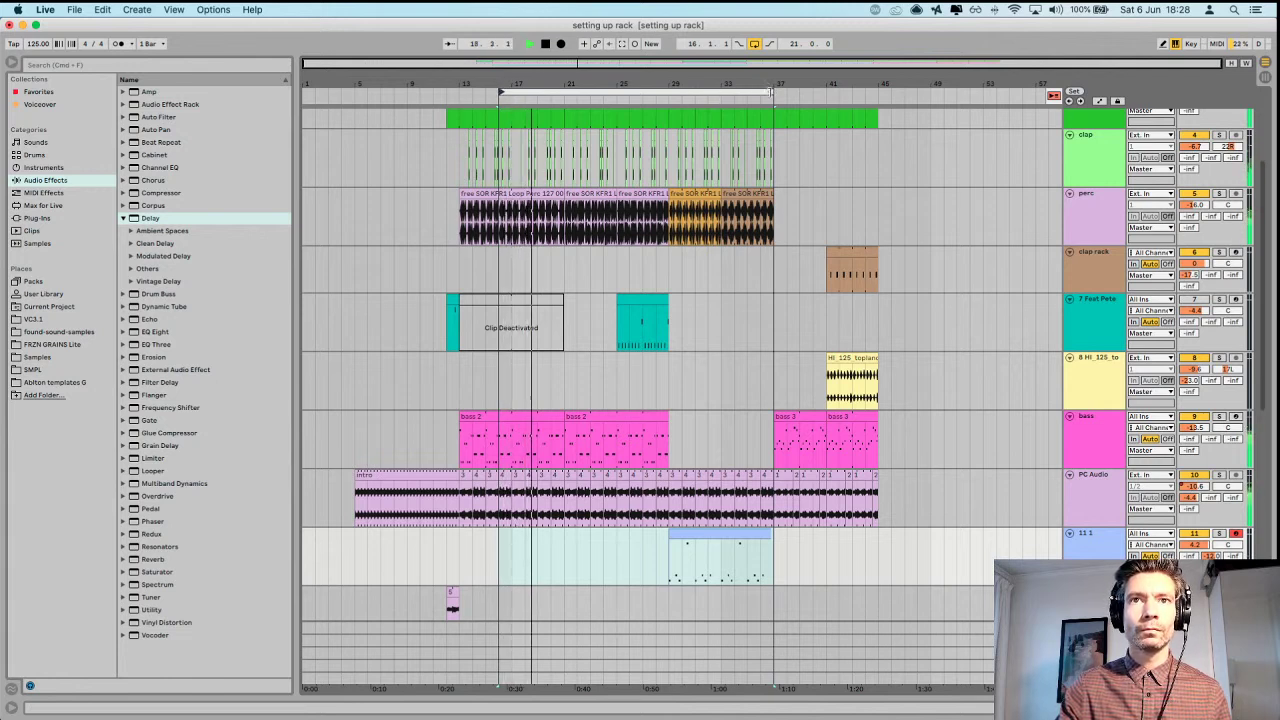
{"action": "left_click_drag", "start_coordinate": [771, 92], "coordinate": [877, 92]}
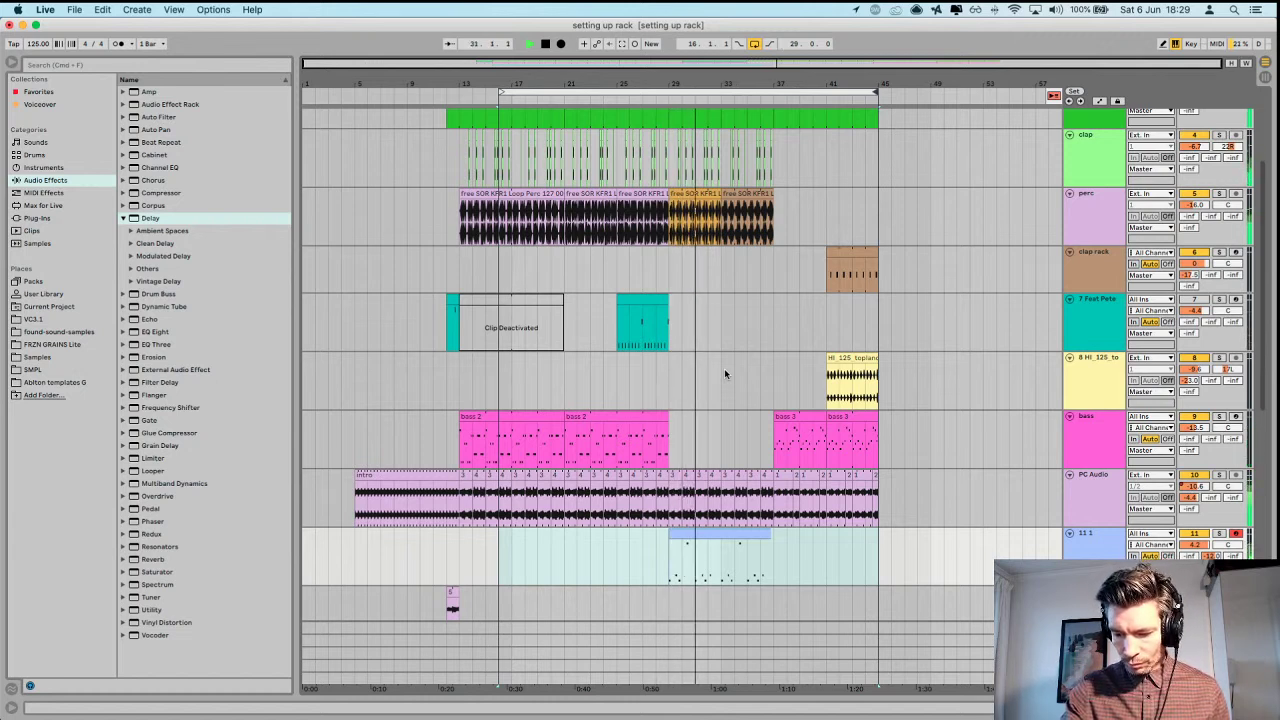
Stop playback, return to the start of the arrangement, and save the Live Set.
{"action": "key", "text": "space"}
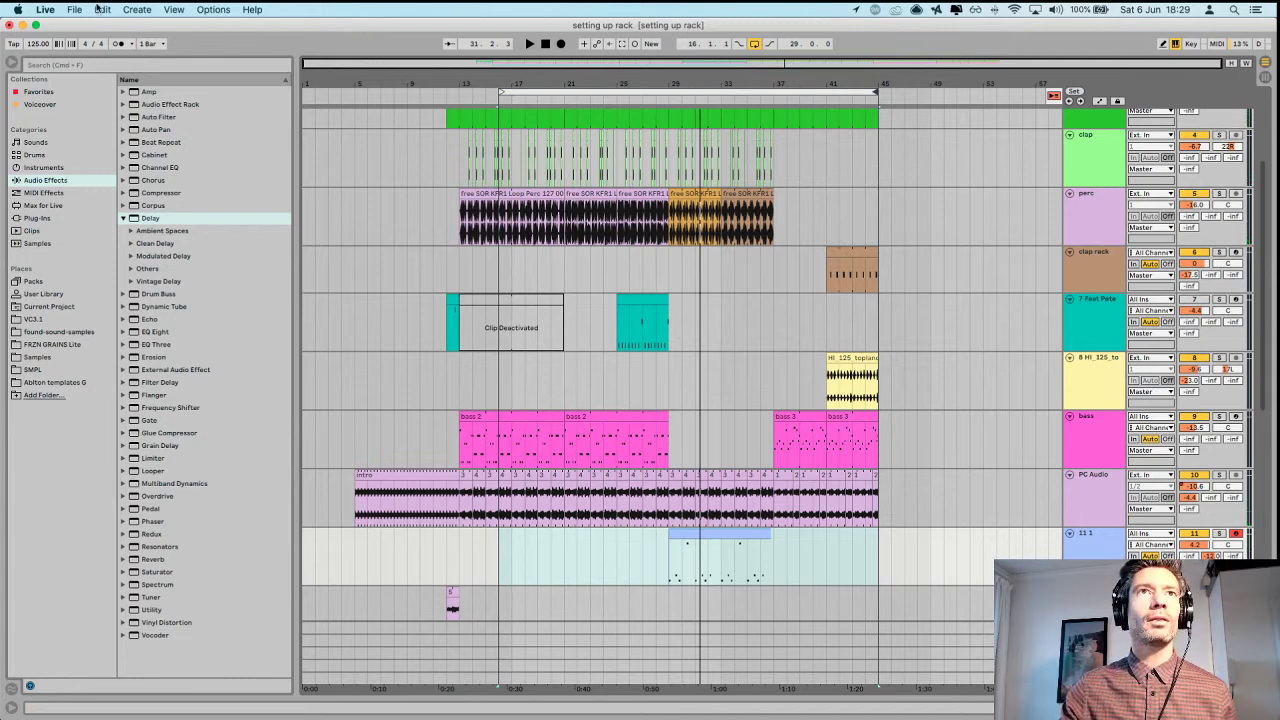
{"action": "left_click", "coordinate": [545, 44]}
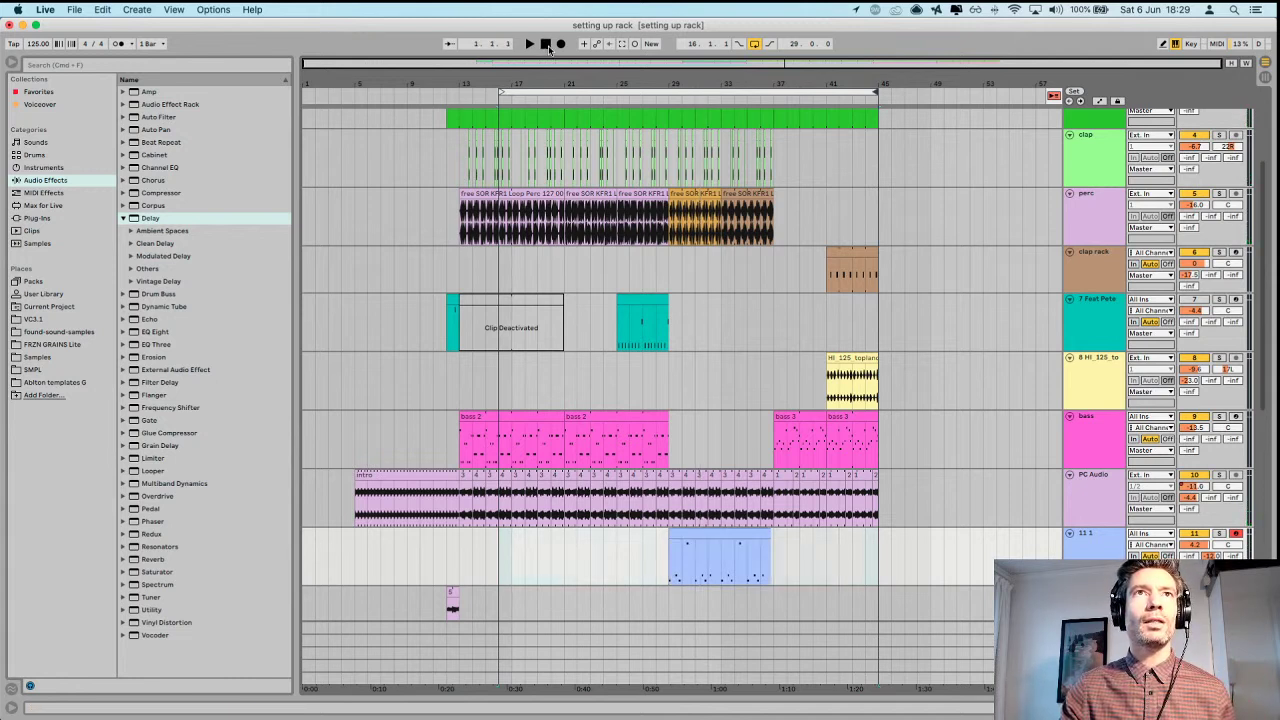
{"action": "left_click", "coordinate": [82, 10]}
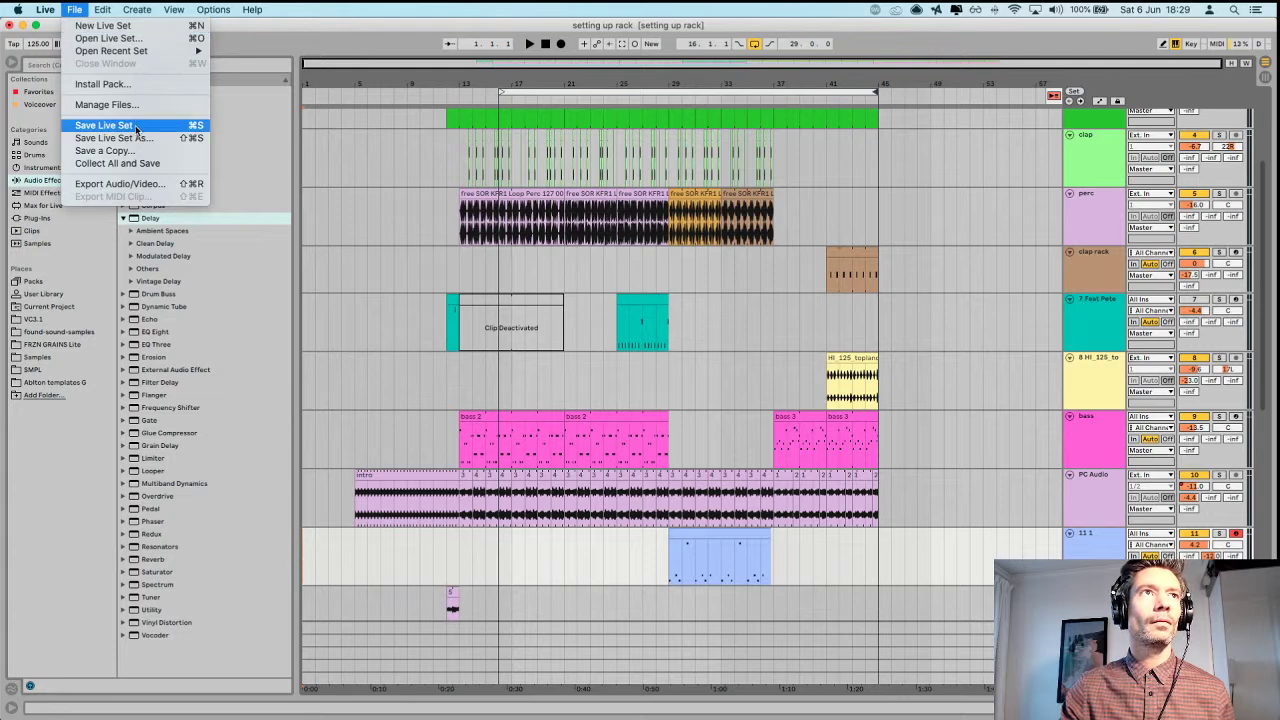
{"action": "left_click", "coordinate": [103, 125]}
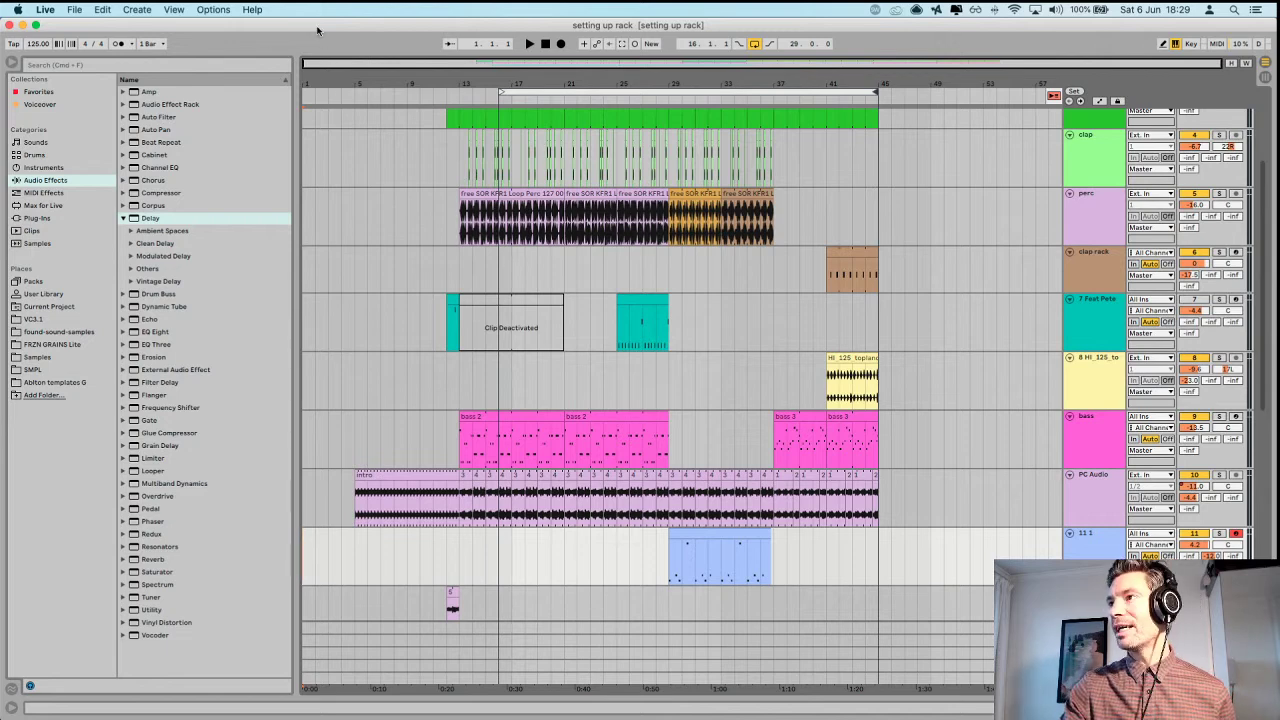
Open the recent Live Set benny.als.
{"action": "left_click", "coordinate": [78, 10]}
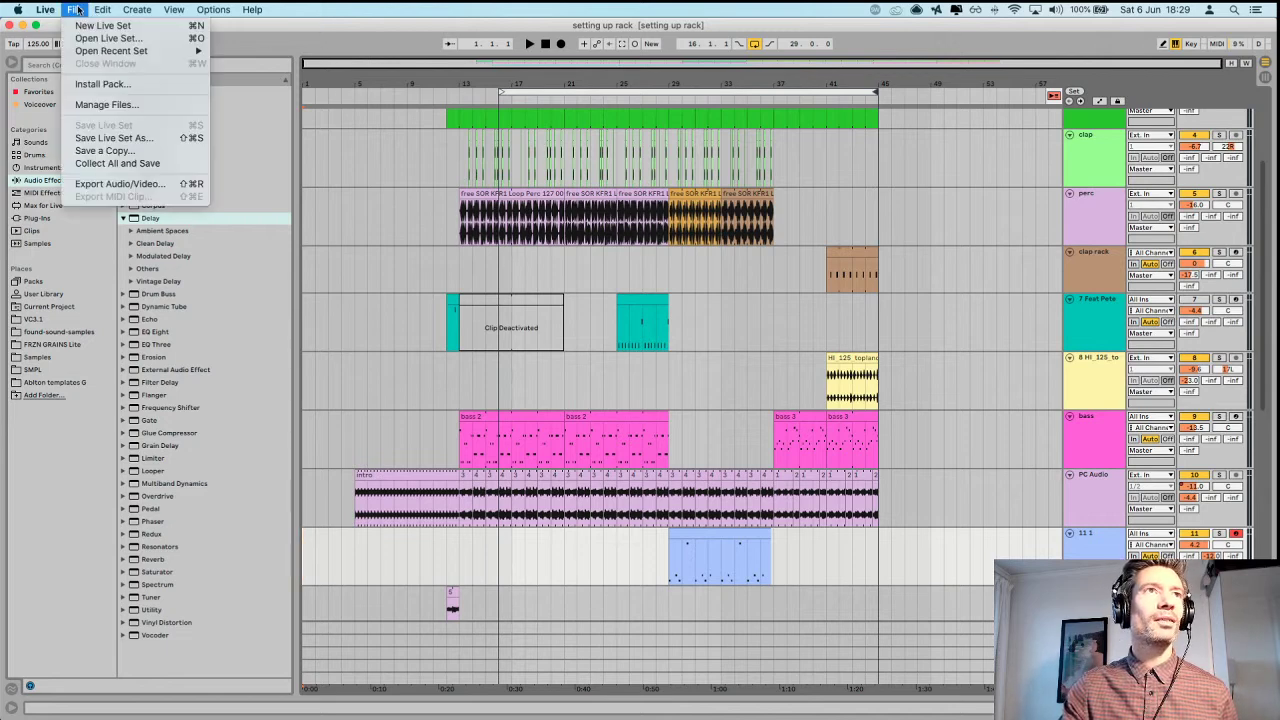
{"action": "mouse_move", "coordinate": [143, 50]}
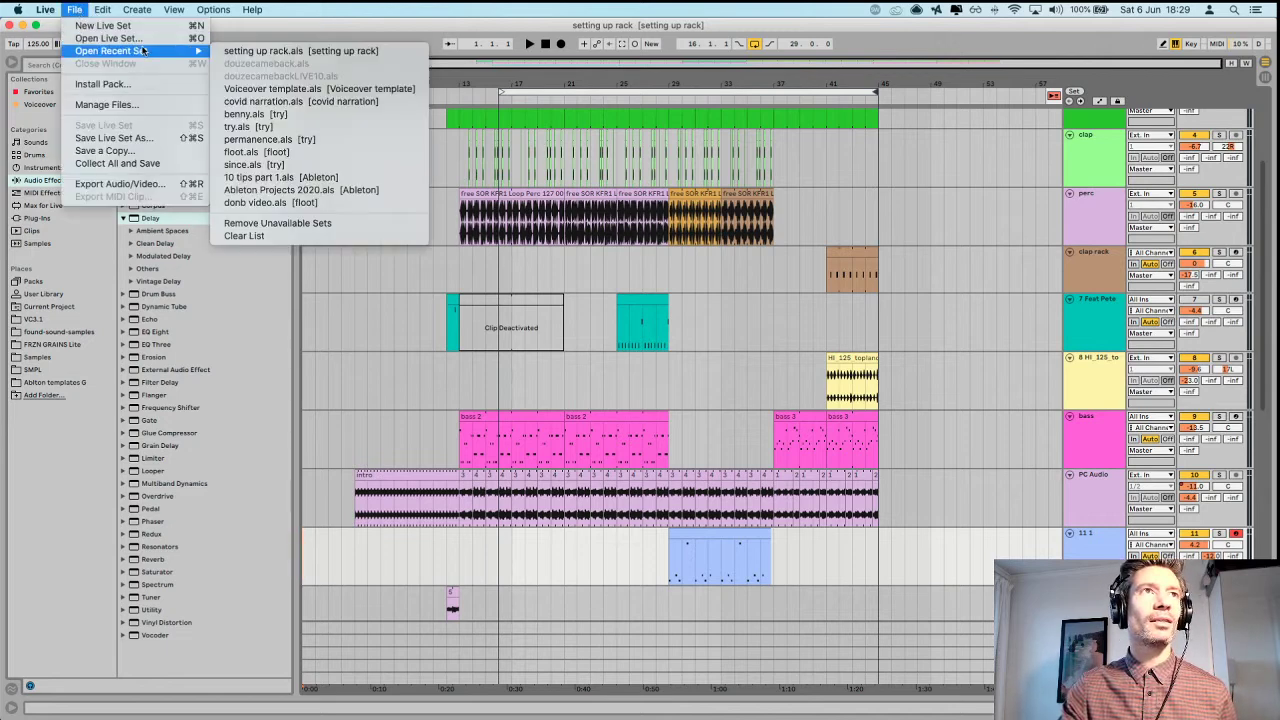
{"action": "left_click", "coordinate": [306, 119]}
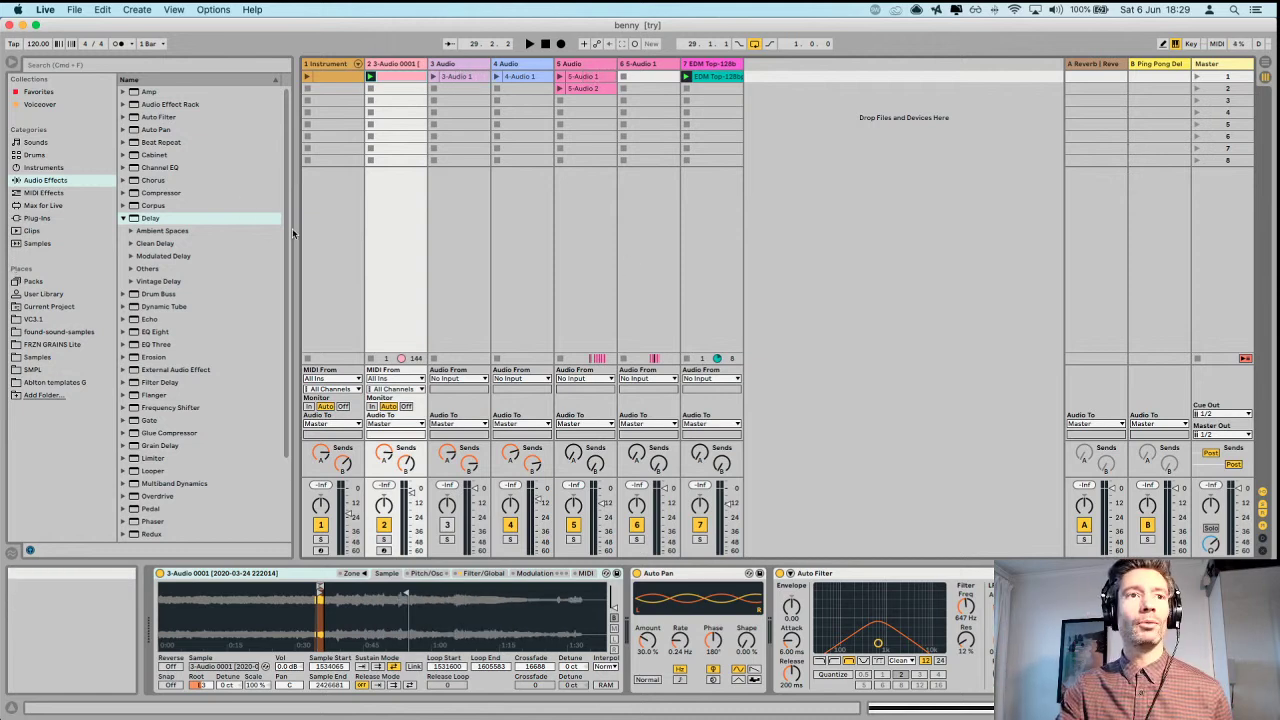
Play the set, listen to track 2 soloed while zooming in on its Sampler loop region, and listen to track 6 soloed.
{"action": "key", "text": "space"}
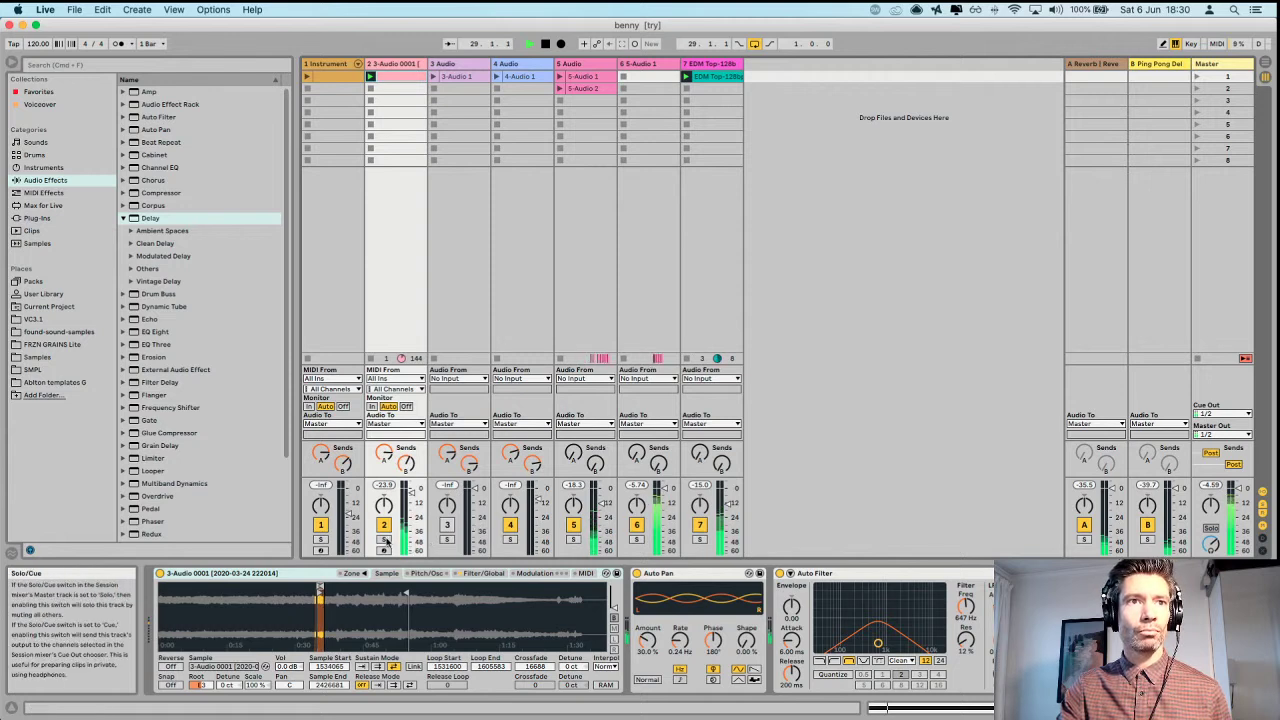
{"action": "left_click", "coordinate": [384, 540]}
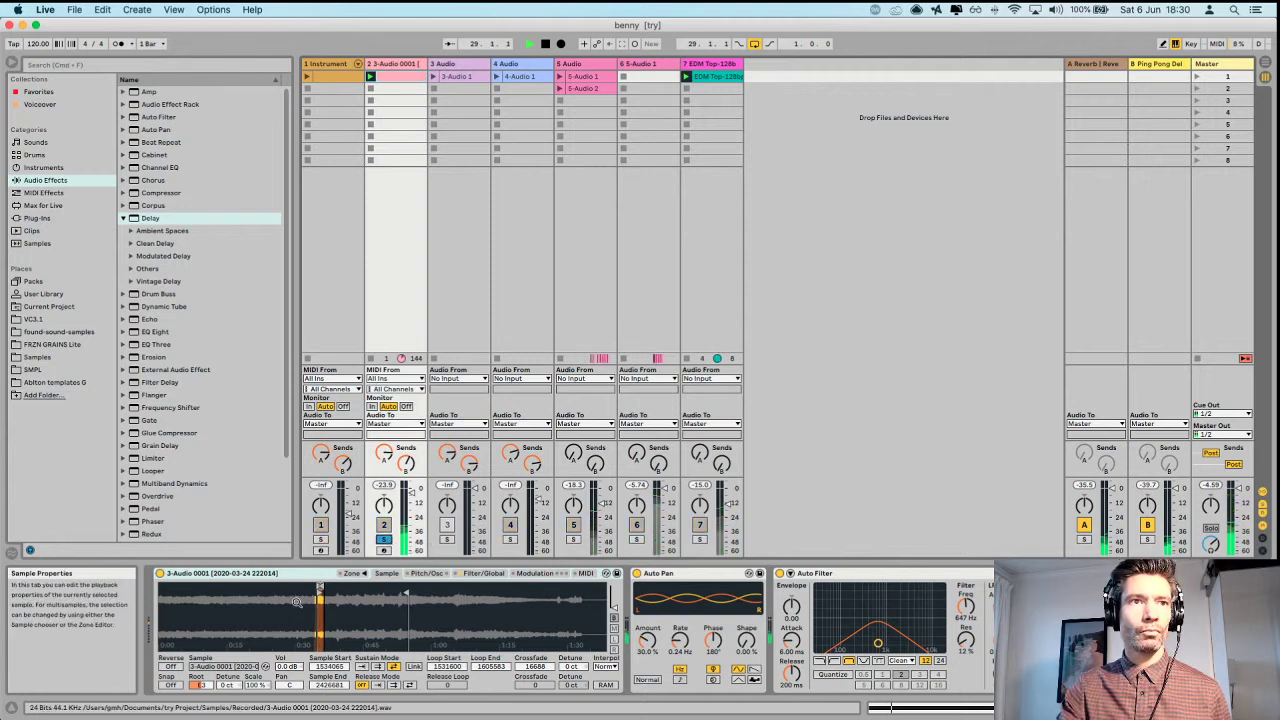
{"action": "left_click_drag", "start_coordinate": [333, 612], "coordinate": [338, 638]}
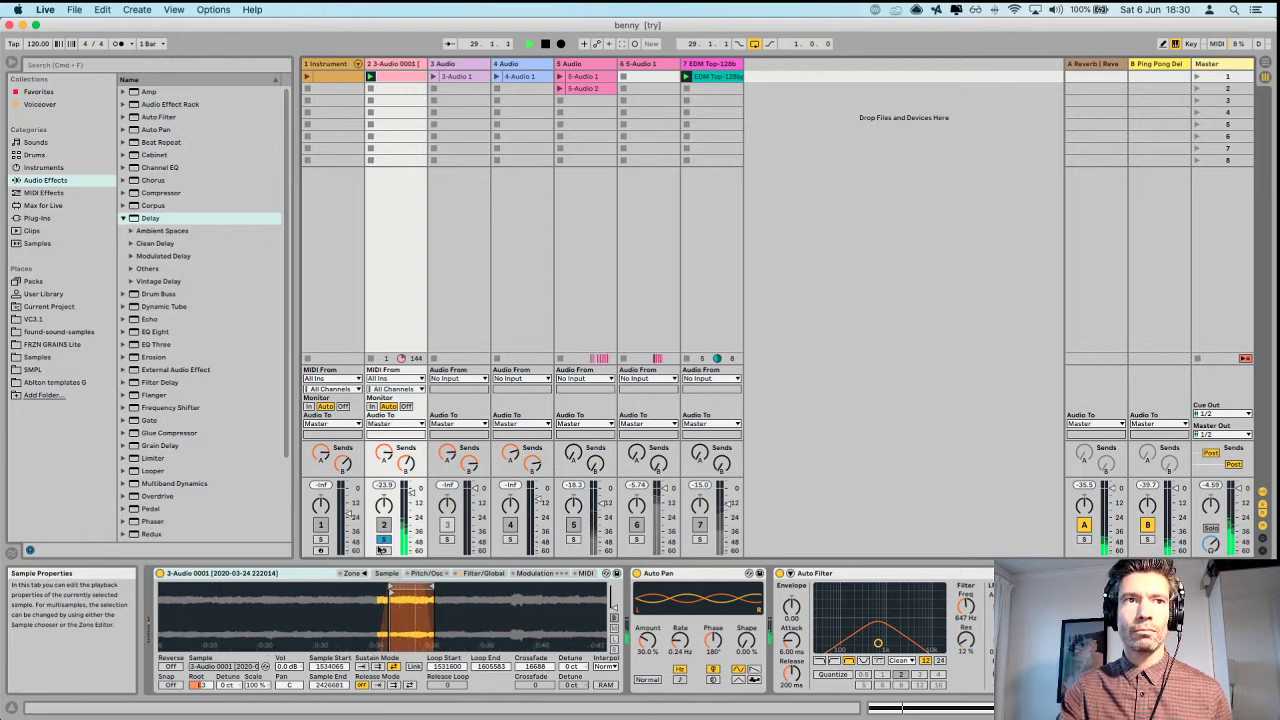
{"action": "left_click", "coordinate": [383, 540]}
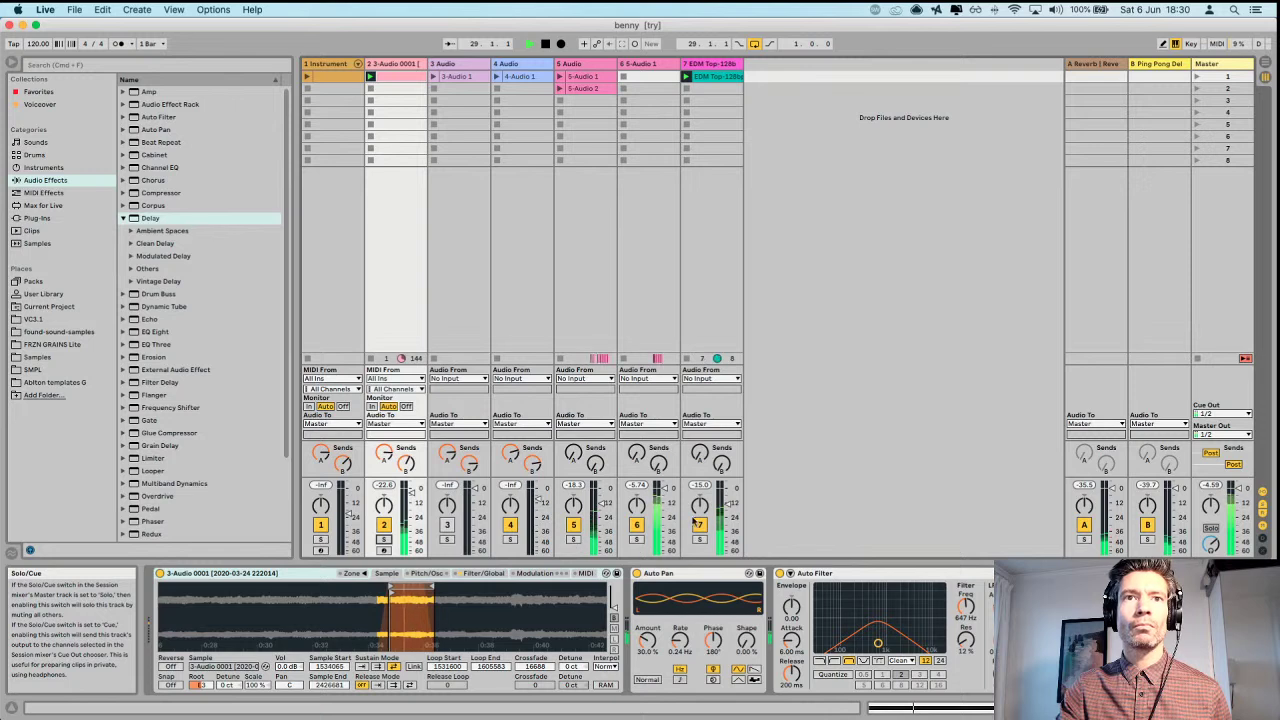
{"action": "left_click", "coordinate": [637, 539]}
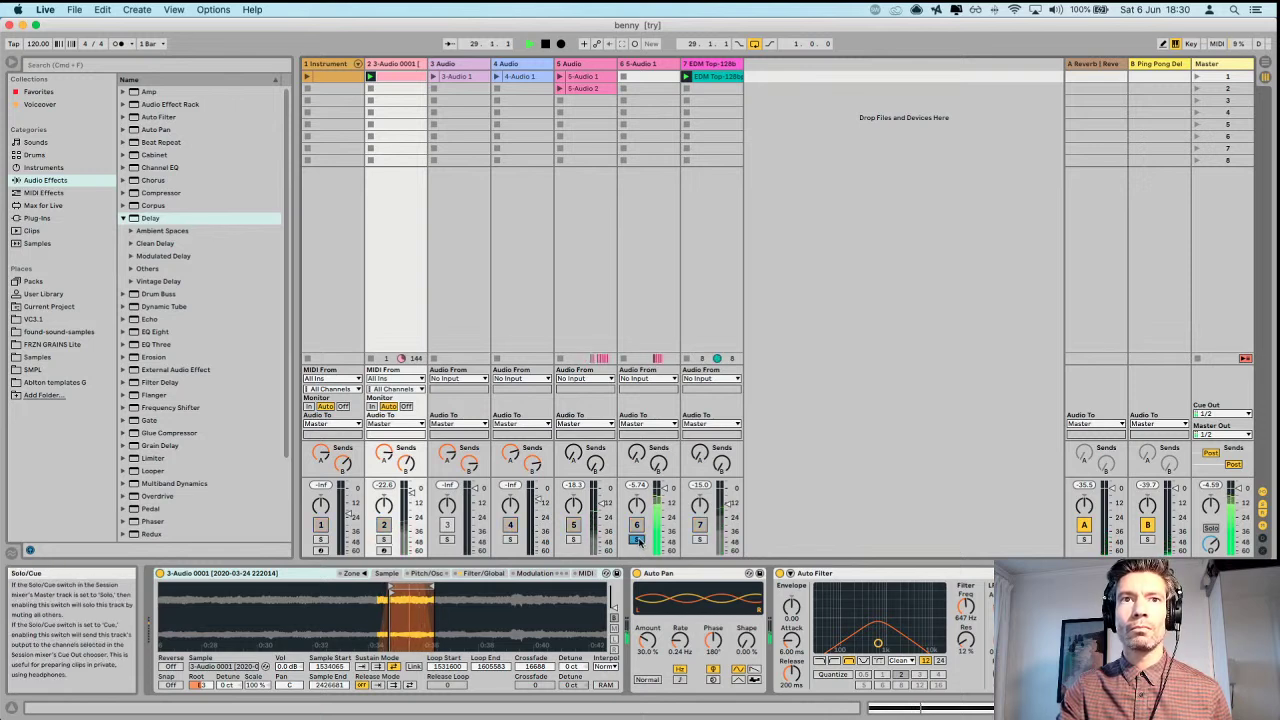
{"action": "left_click", "coordinate": [637, 539]}
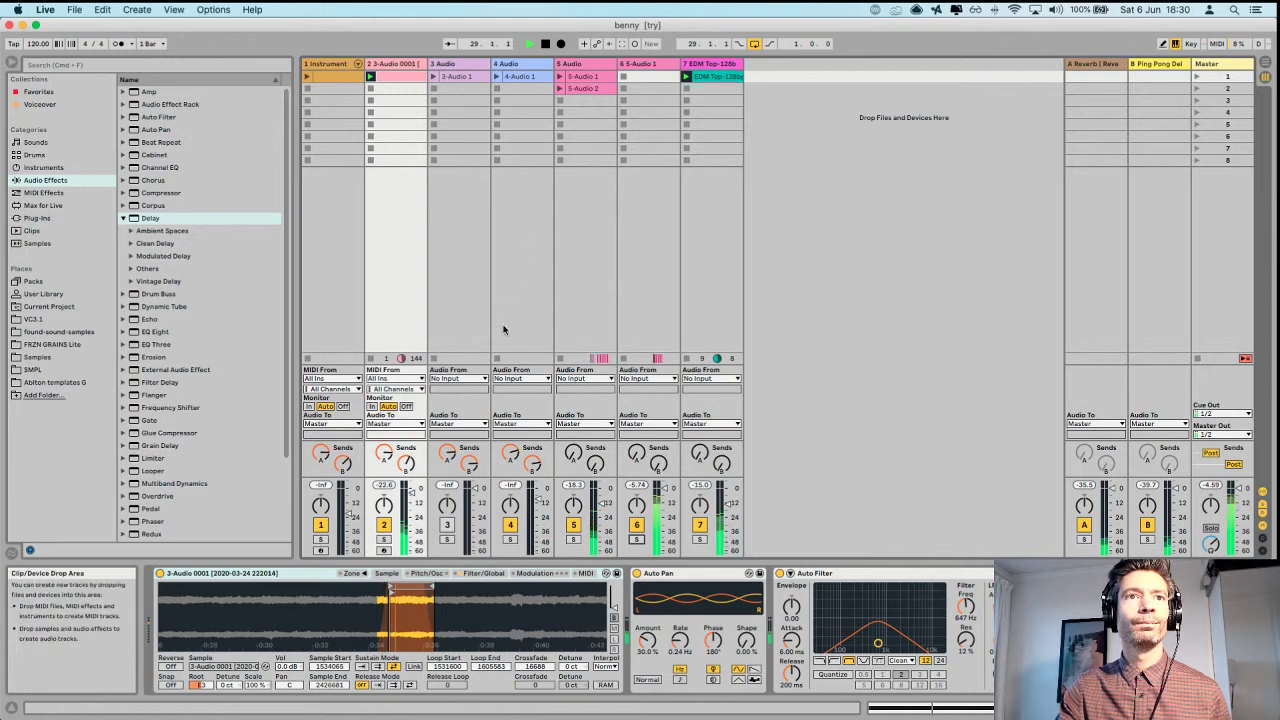
Launch the 4-Audio 1 clip and listen to its track soloed, and launch the 3-Audio 1 clip.
{"action": "left_click", "coordinate": [497, 81]}
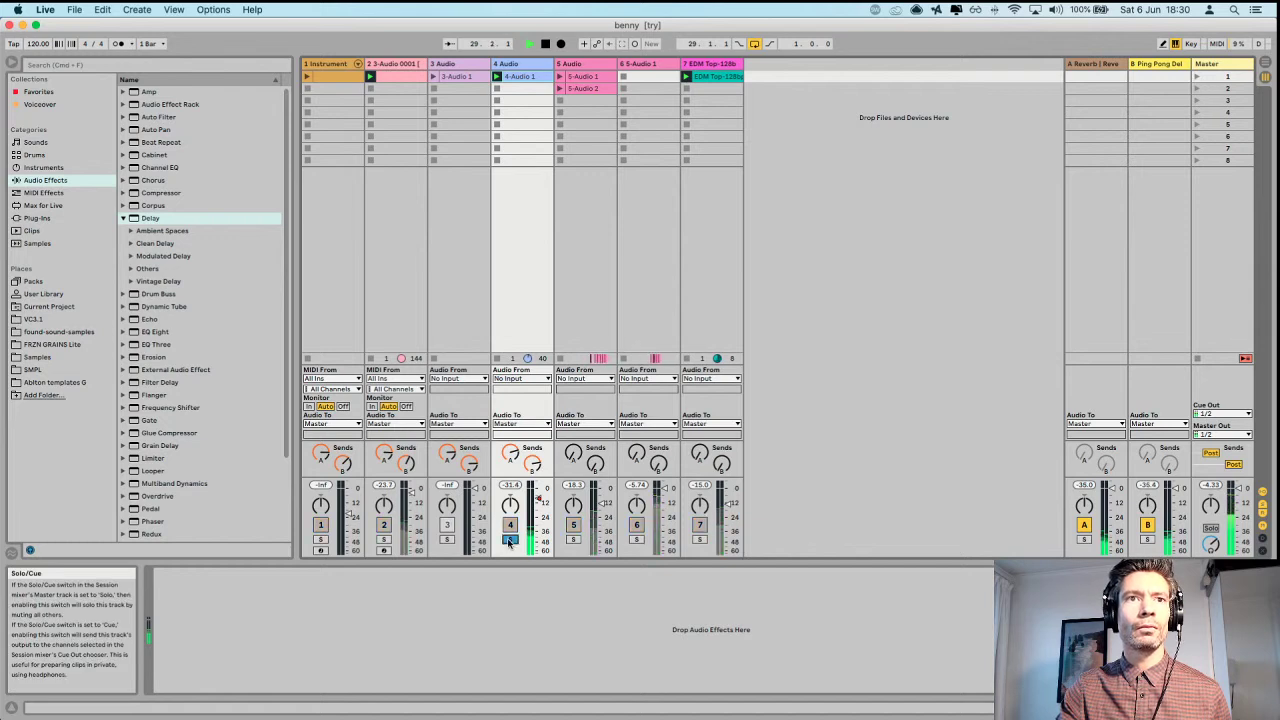
{"action": "left_click", "coordinate": [434, 78]}
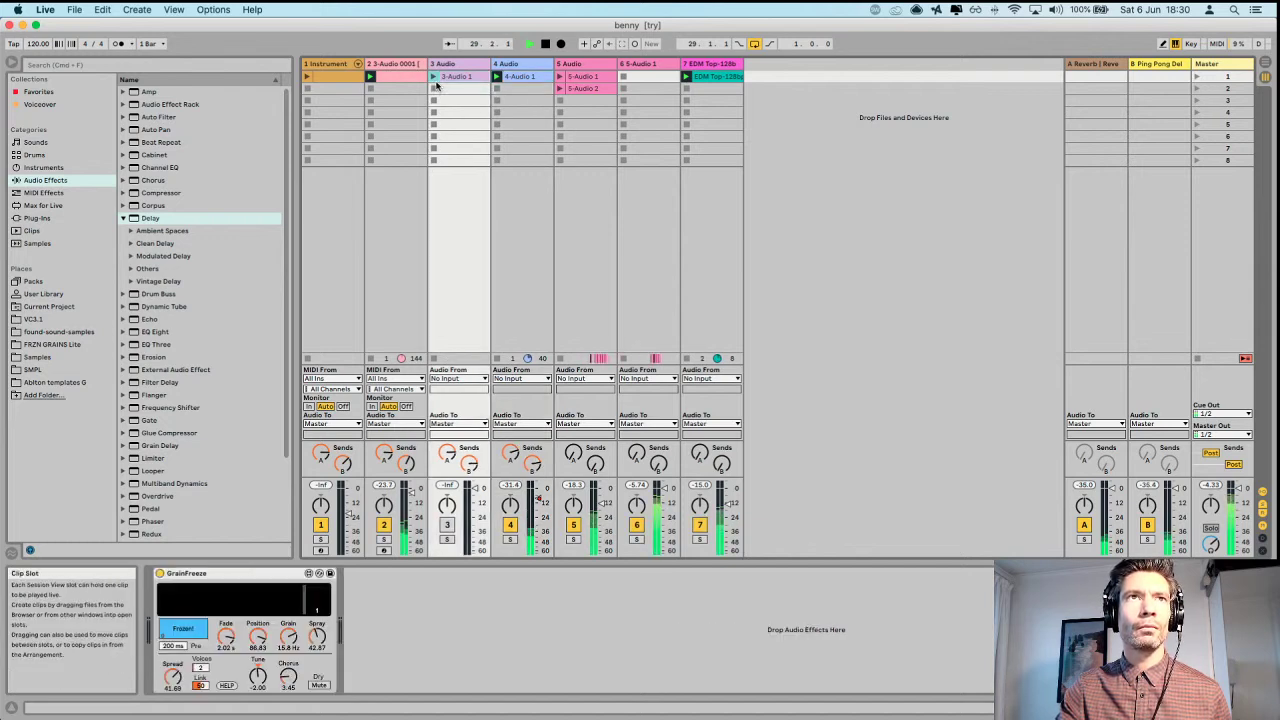
Activate track 3, and audition the 5-Audio 1, 5-Audio 2 and track 1 clips with their tracks soloed.
{"action": "left_click", "coordinate": [446, 525]}
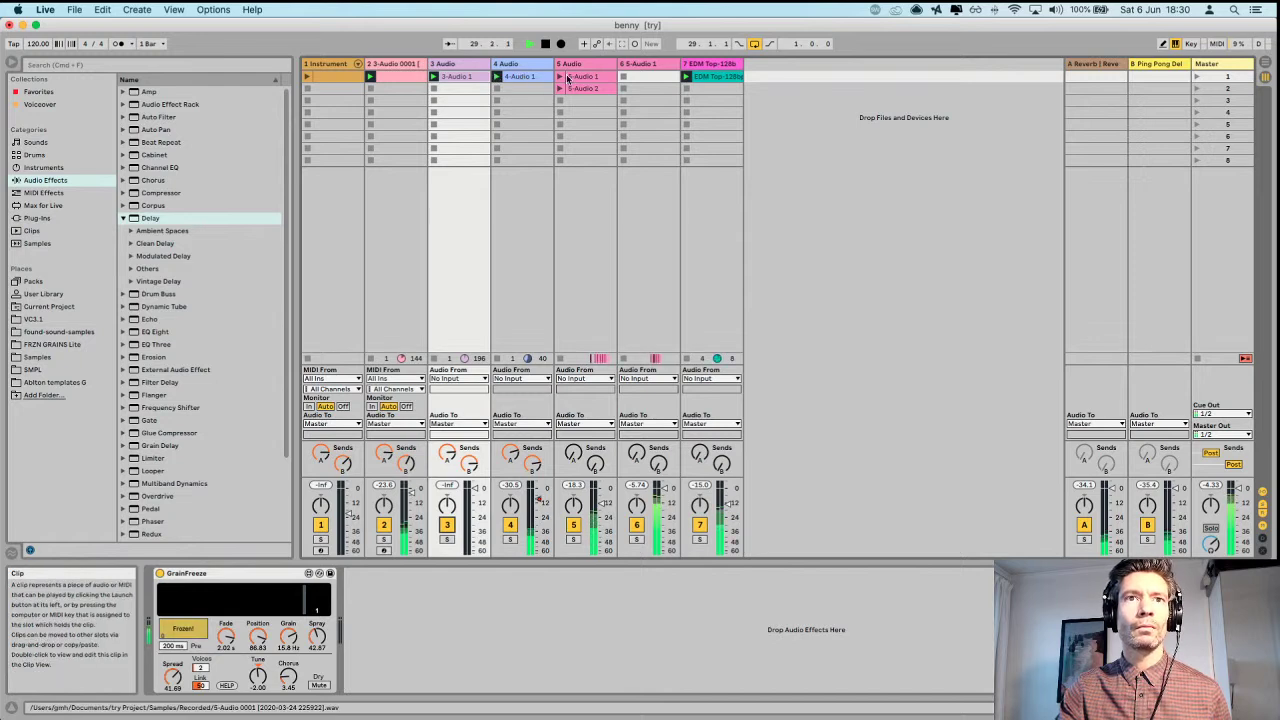
{"action": "left_click", "coordinate": [605, 123]}
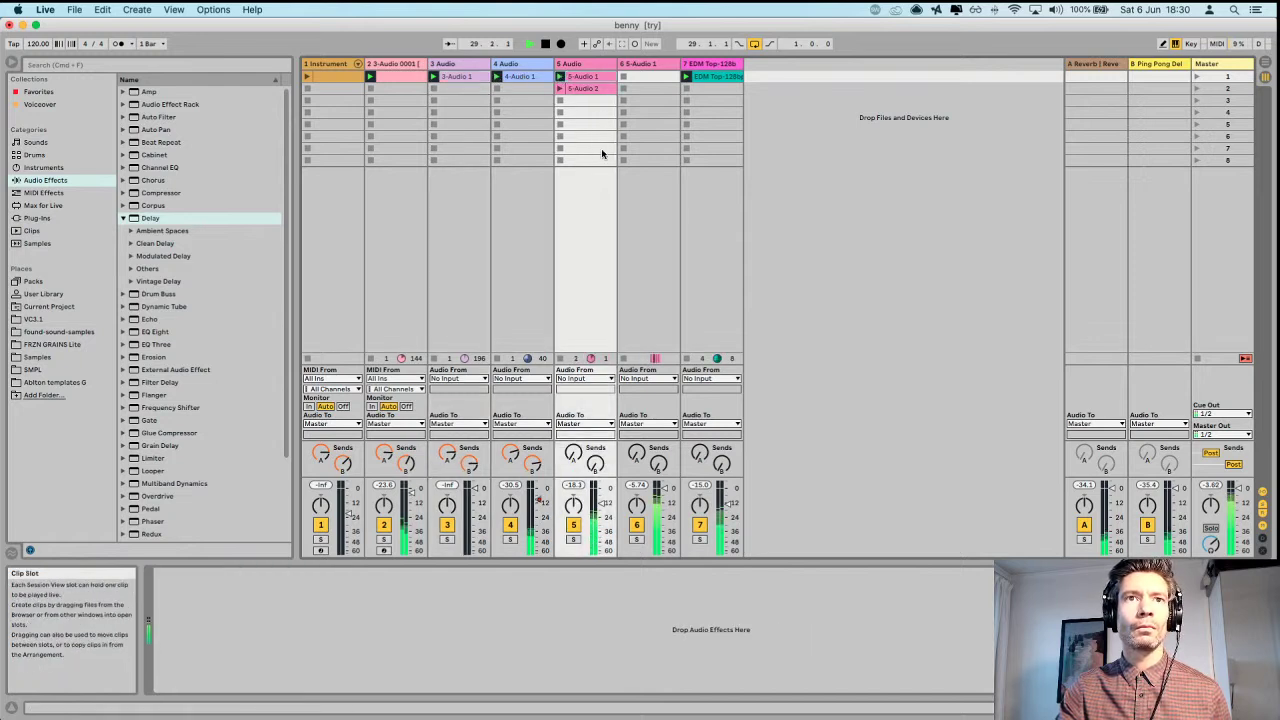
{"action": "left_click", "coordinate": [573, 540]}
{"action": "left_click", "coordinate": [566, 89]}
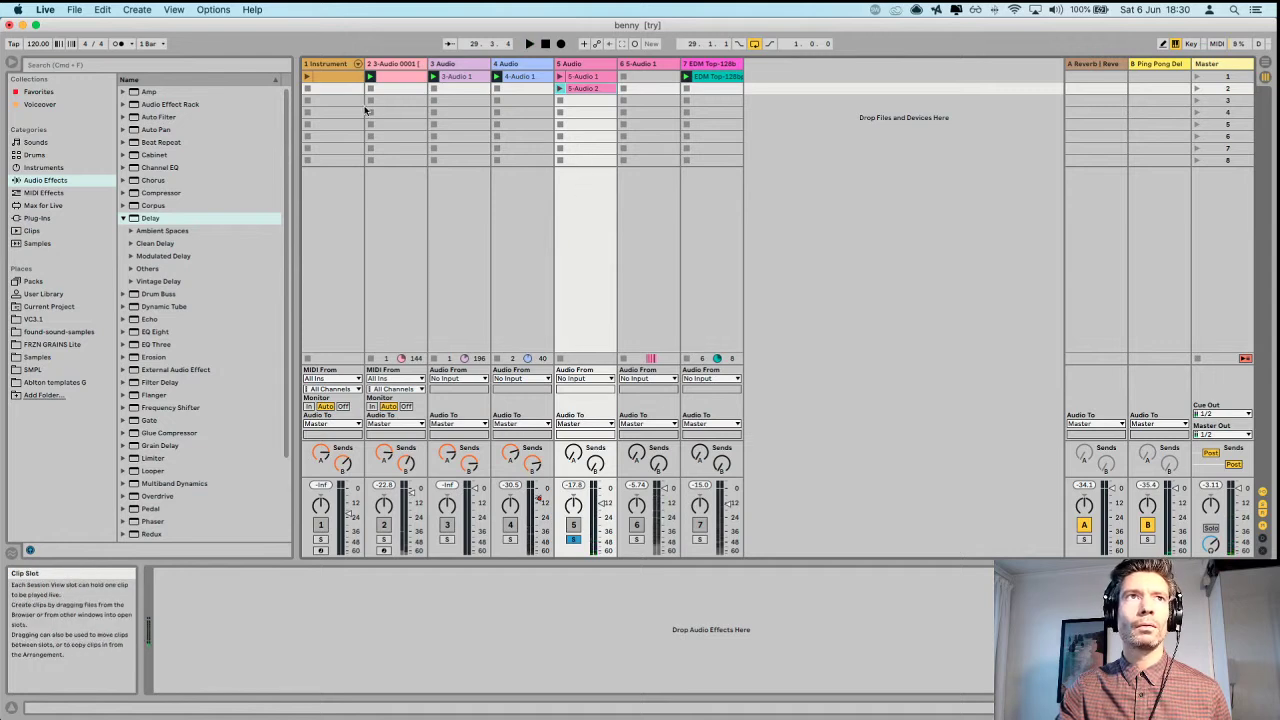
{"action": "left_click", "coordinate": [308, 76]}
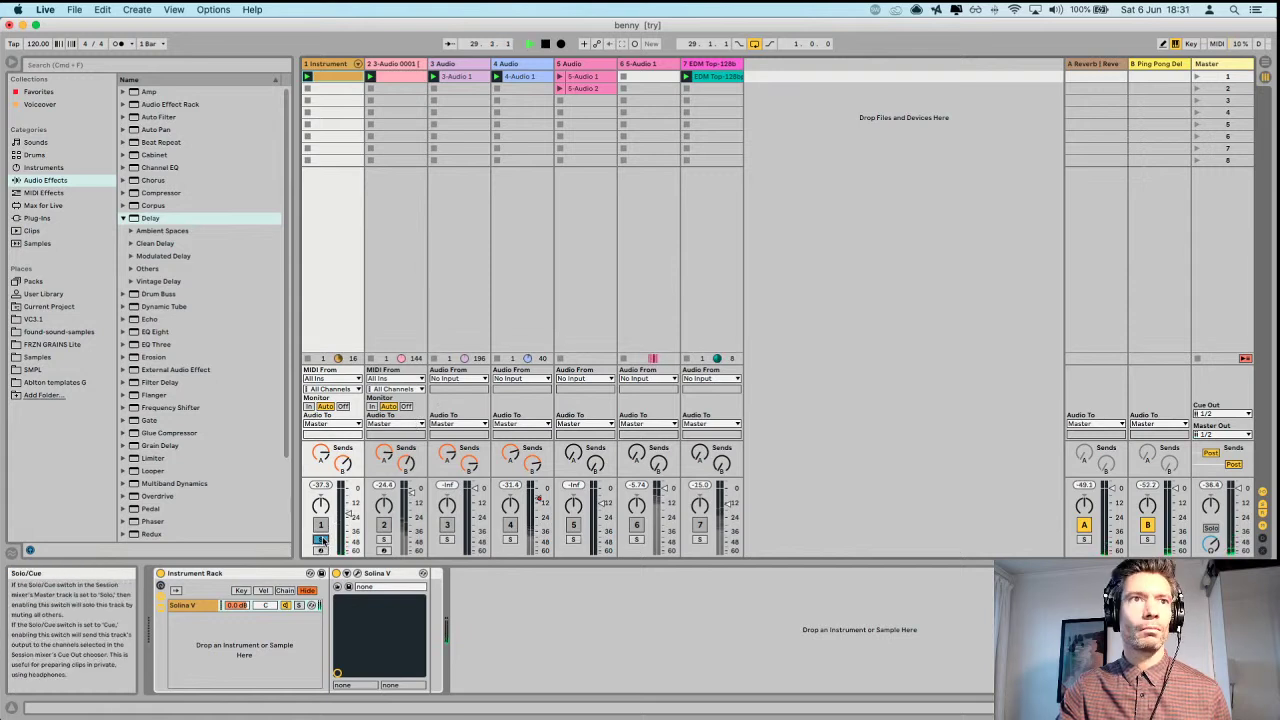
Open the recent Live Set try.als, discarding the changes to benny.
{"action": "left_click", "coordinate": [74, 9]}
{"action": "mouse_move", "coordinate": [102, 9]}
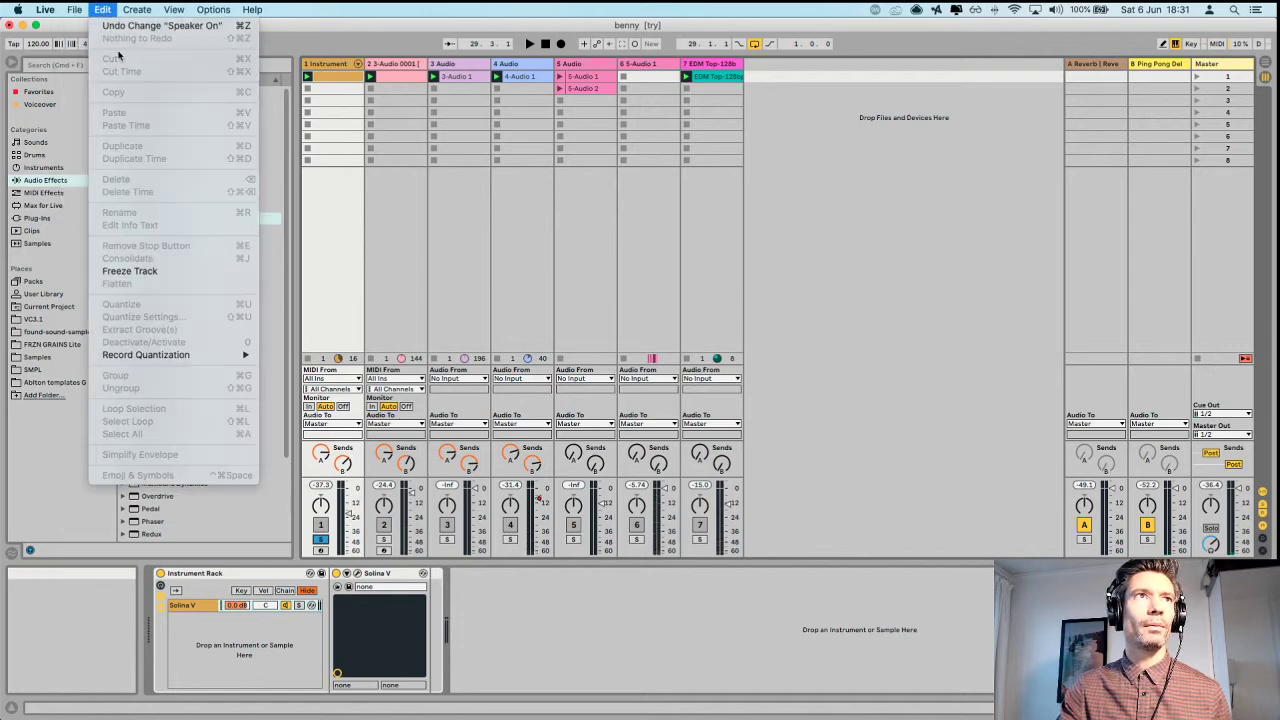
{"action": "mouse_move", "coordinate": [135, 51]}
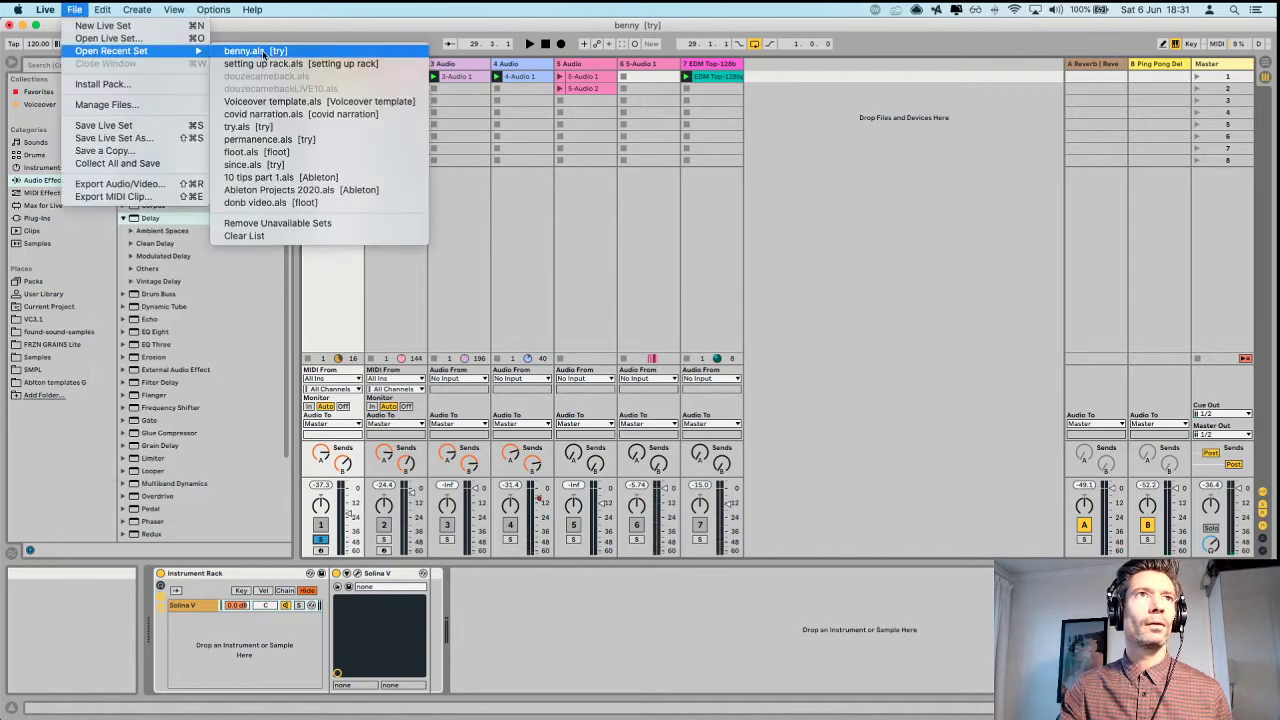
{"action": "left_click", "coordinate": [250, 127]}
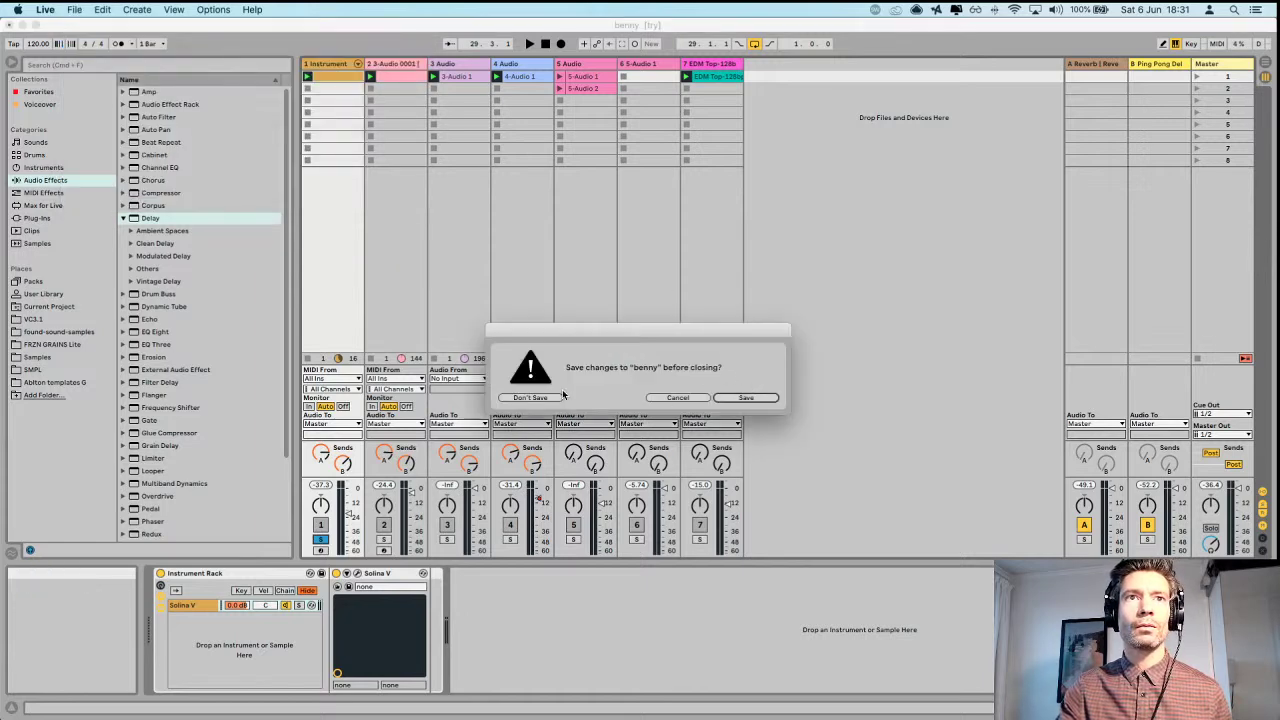
{"action": "left_click", "coordinate": [530, 398]}
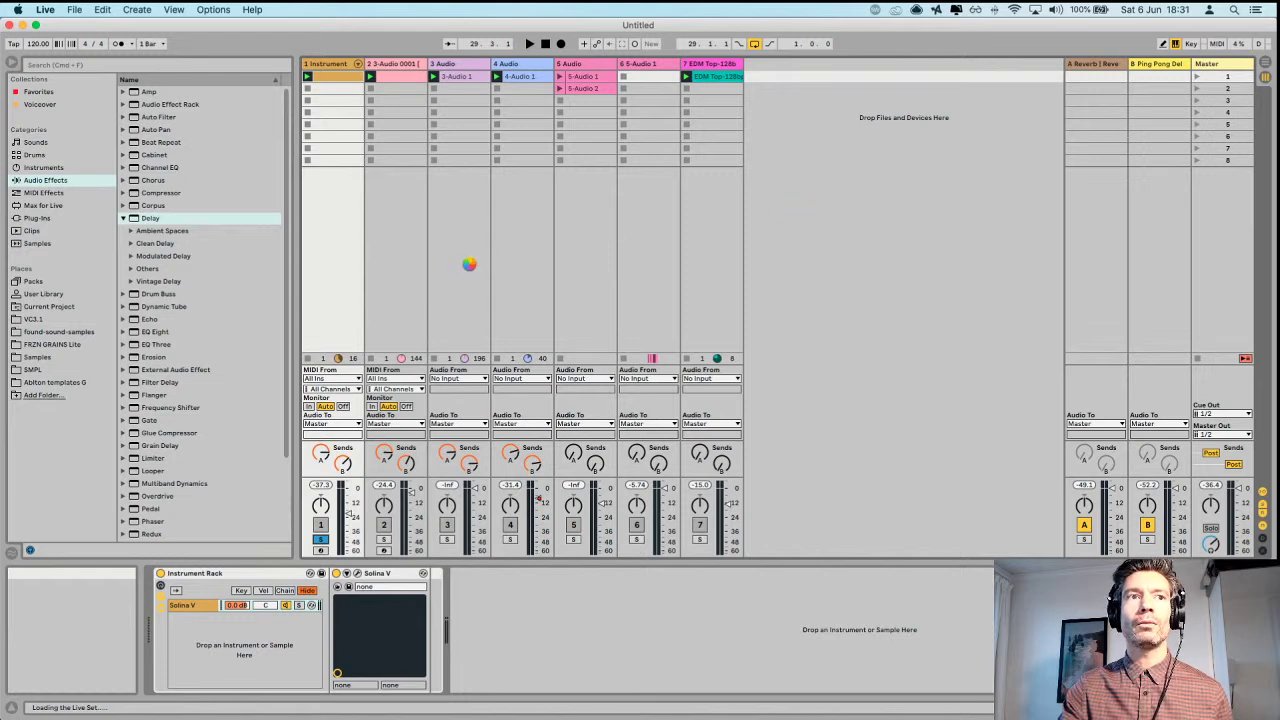
{"action": "left_click", "coordinate": [900, 169]}
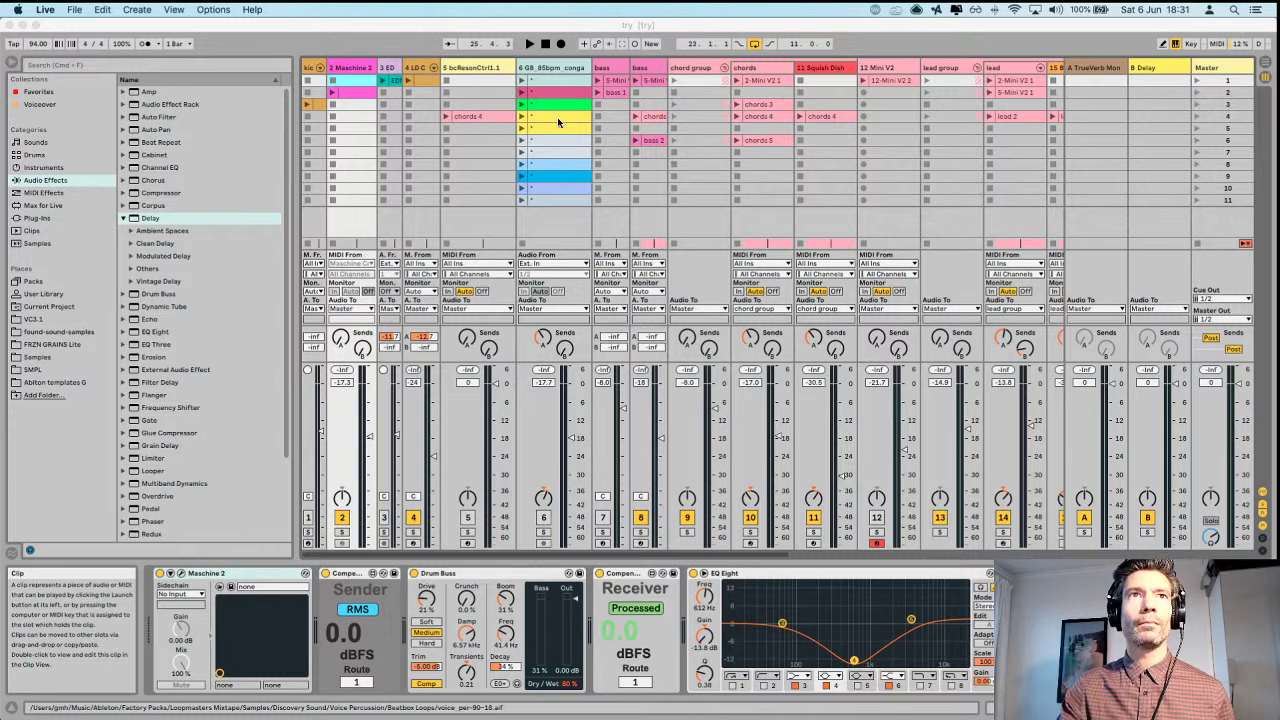
Switch to Arrangement View and play the looped section while looking through all the tracks.
{"action": "left_click", "coordinate": [385, 42]}
{"action": "key", "text": "Tab"}
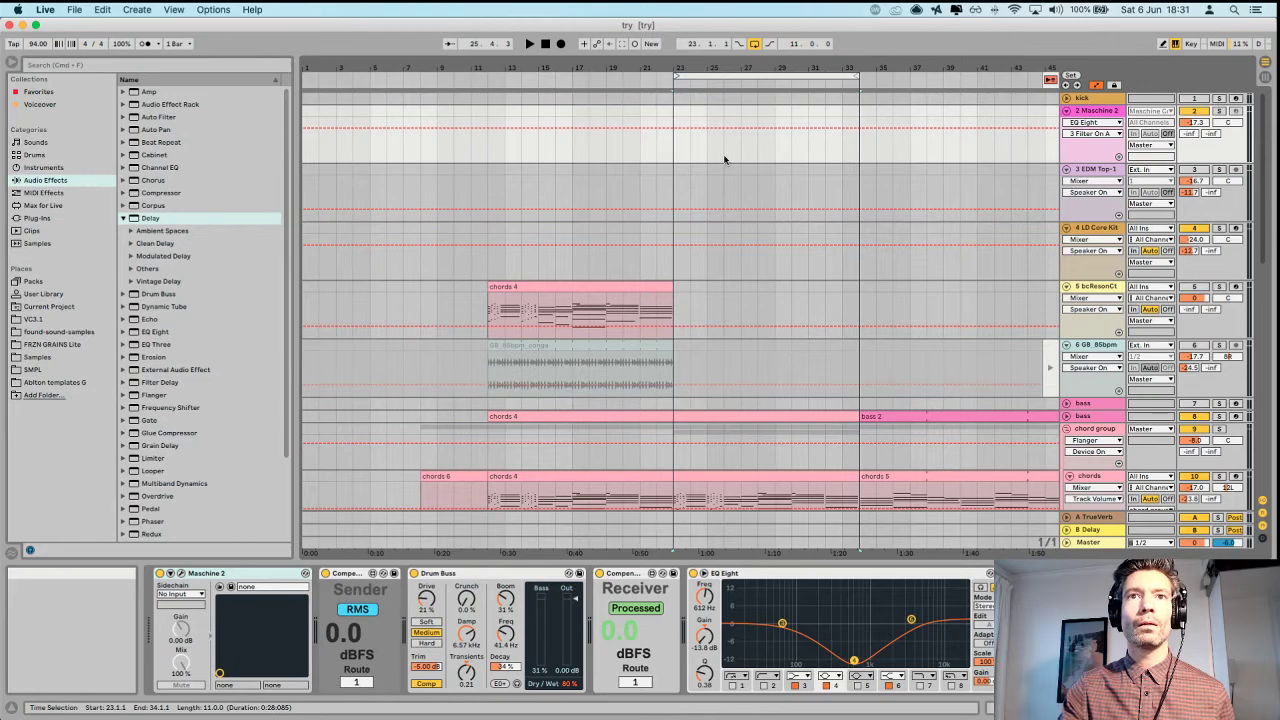
{"action": "scroll", "coordinate": [745, 294], "scroll_direction": "down", "scroll_amount": 5}
{"action": "scroll", "coordinate": [740, 294], "scroll_direction": "up", "scroll_amount": 5}
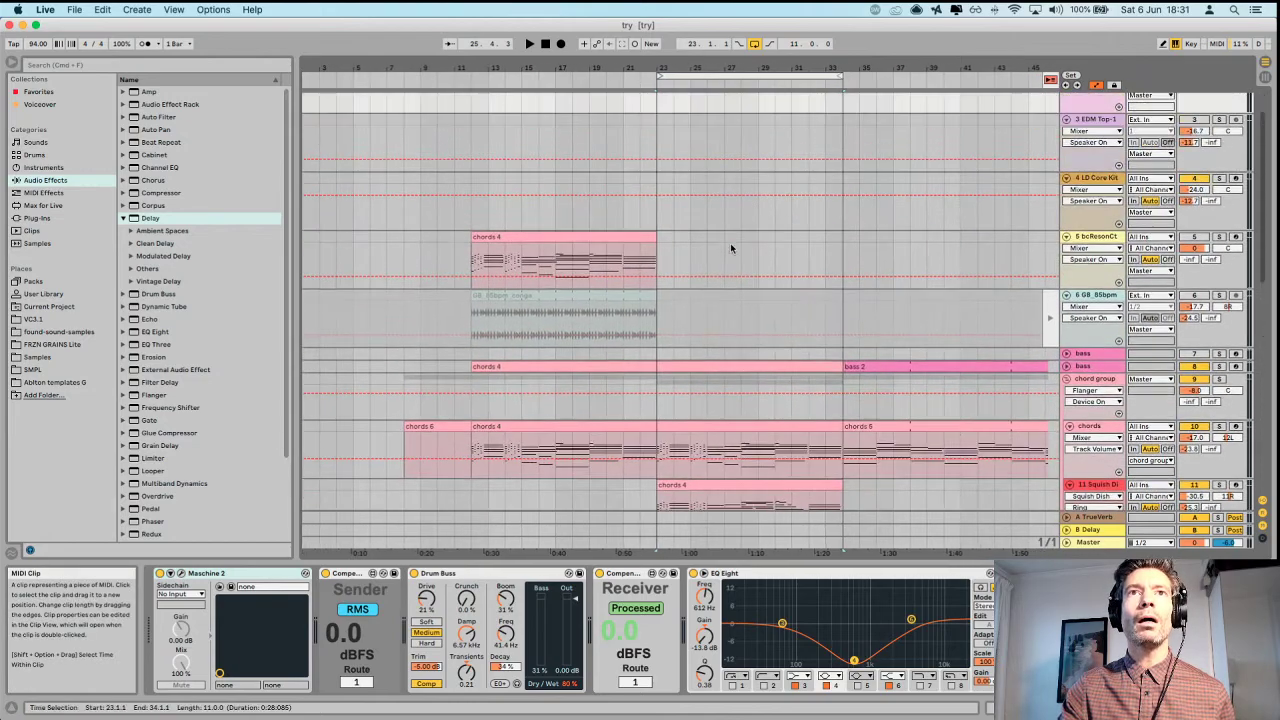
{"action": "key", "text": "space"}
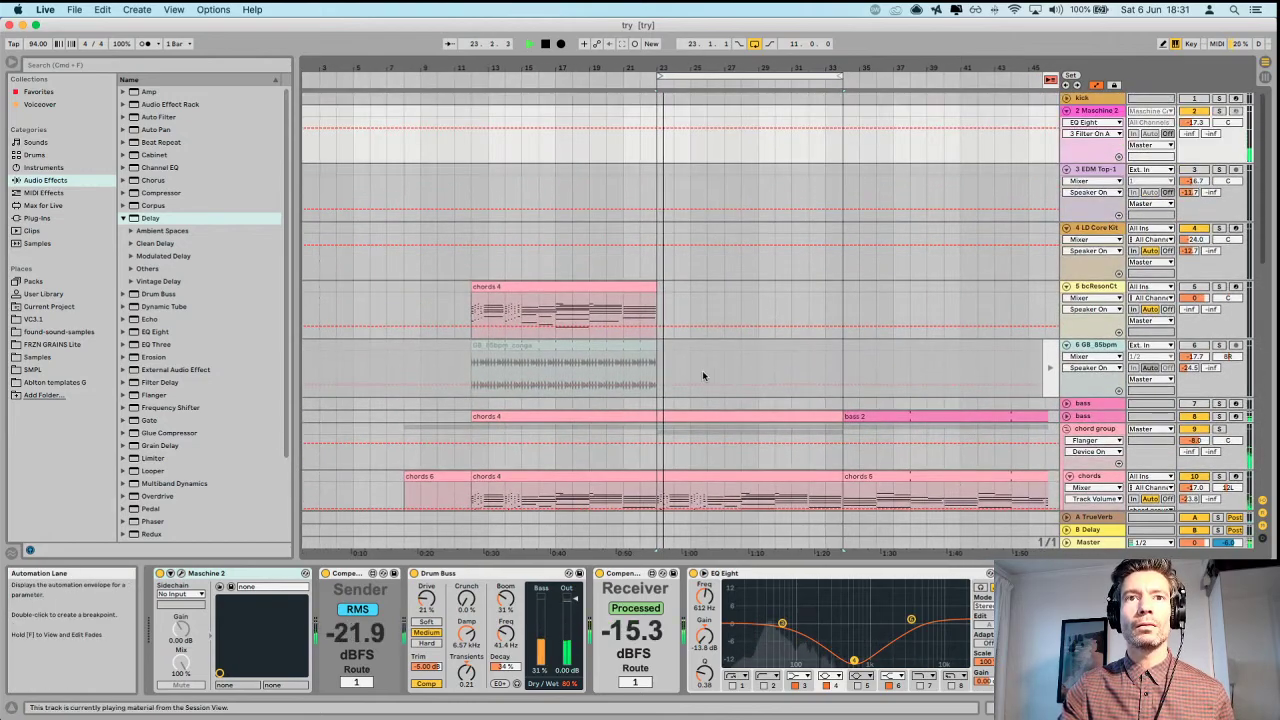
{"action": "scroll", "coordinate": [702, 370], "scroll_direction": "down", "scroll_amount": 6}
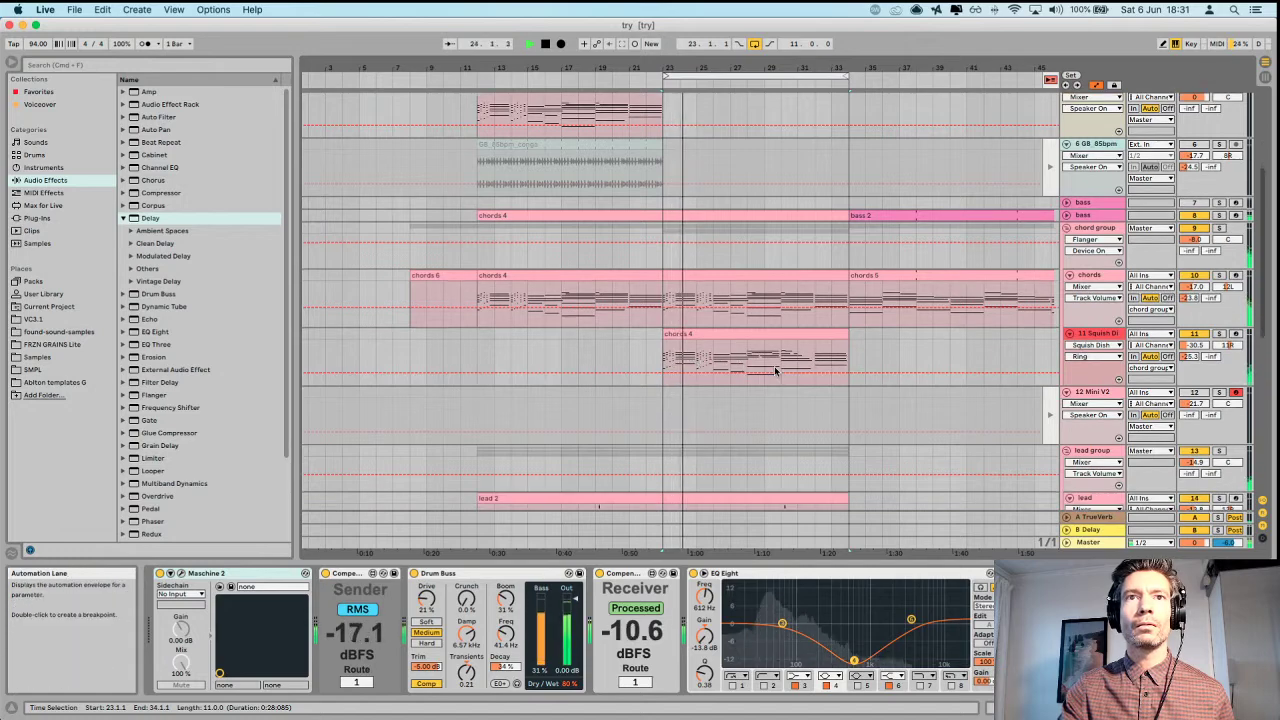
{"action": "scroll", "coordinate": [777, 366], "scroll_direction": "down", "scroll_amount": 9}
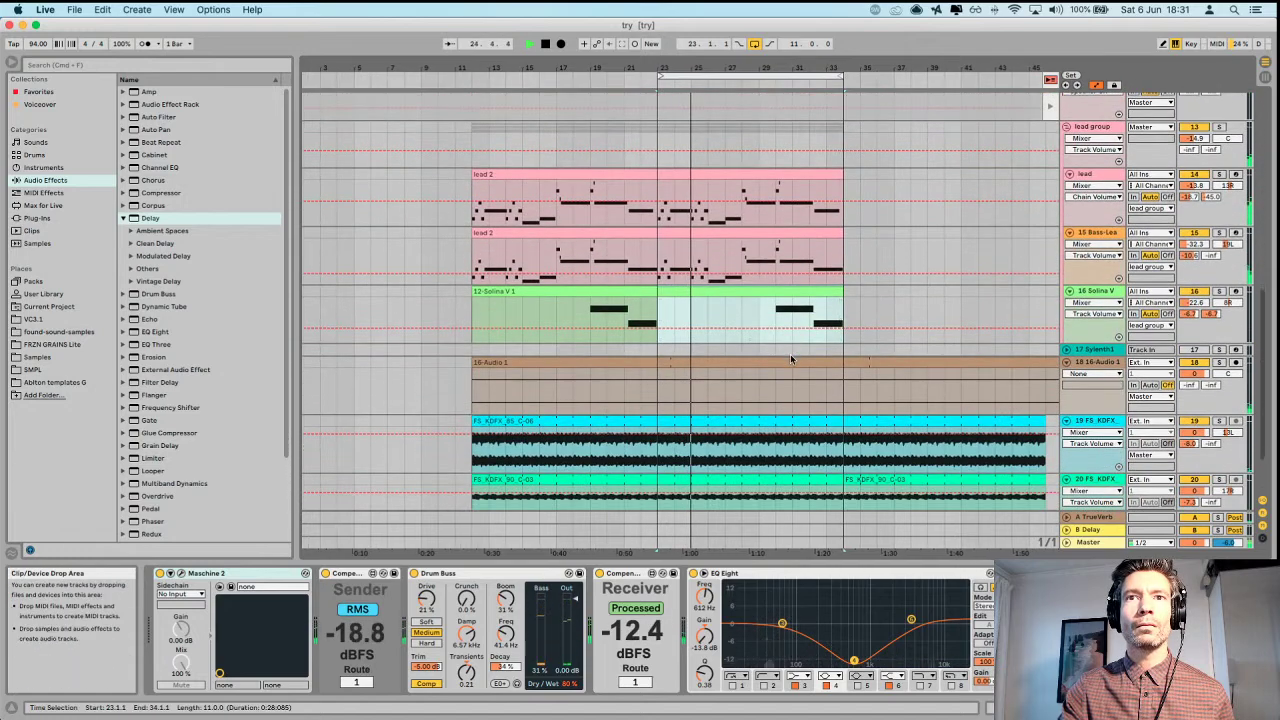
{"action": "scroll", "coordinate": [917, 296], "scroll_direction": "down", "scroll_amount": 2}
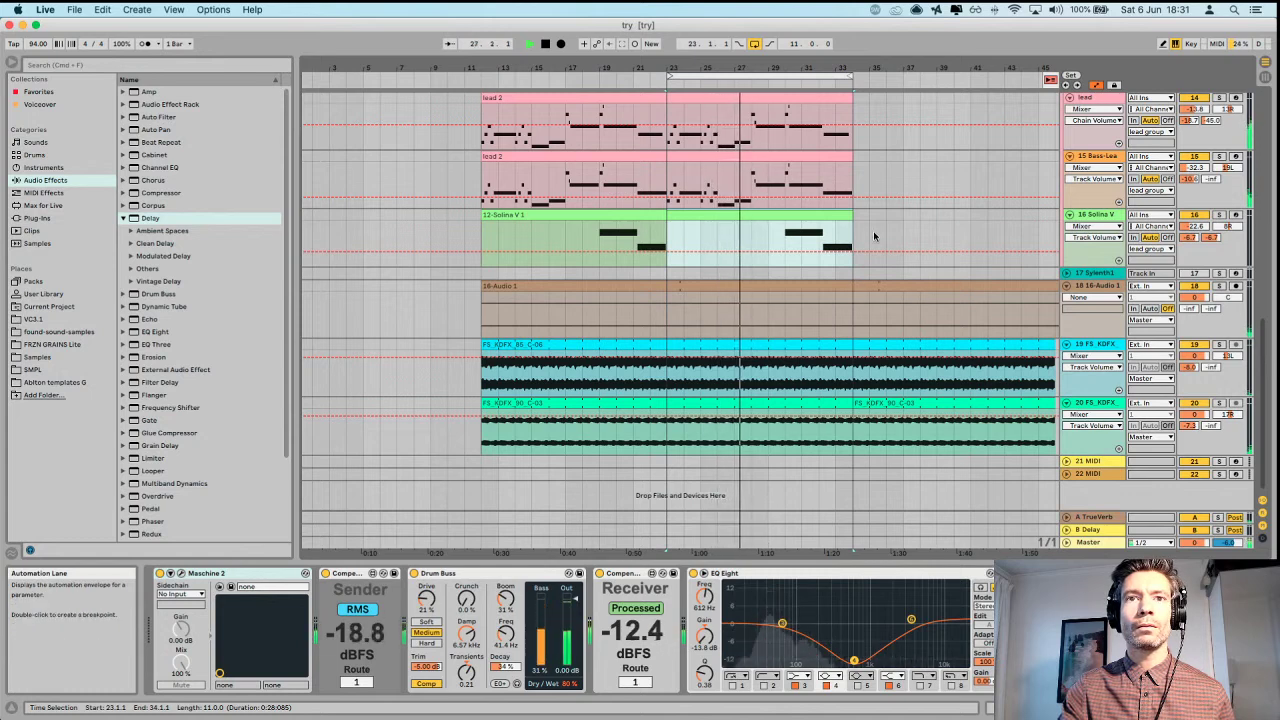
{"action": "scroll", "coordinate": [867, 152], "scroll_direction": "up", "scroll_amount": 3}
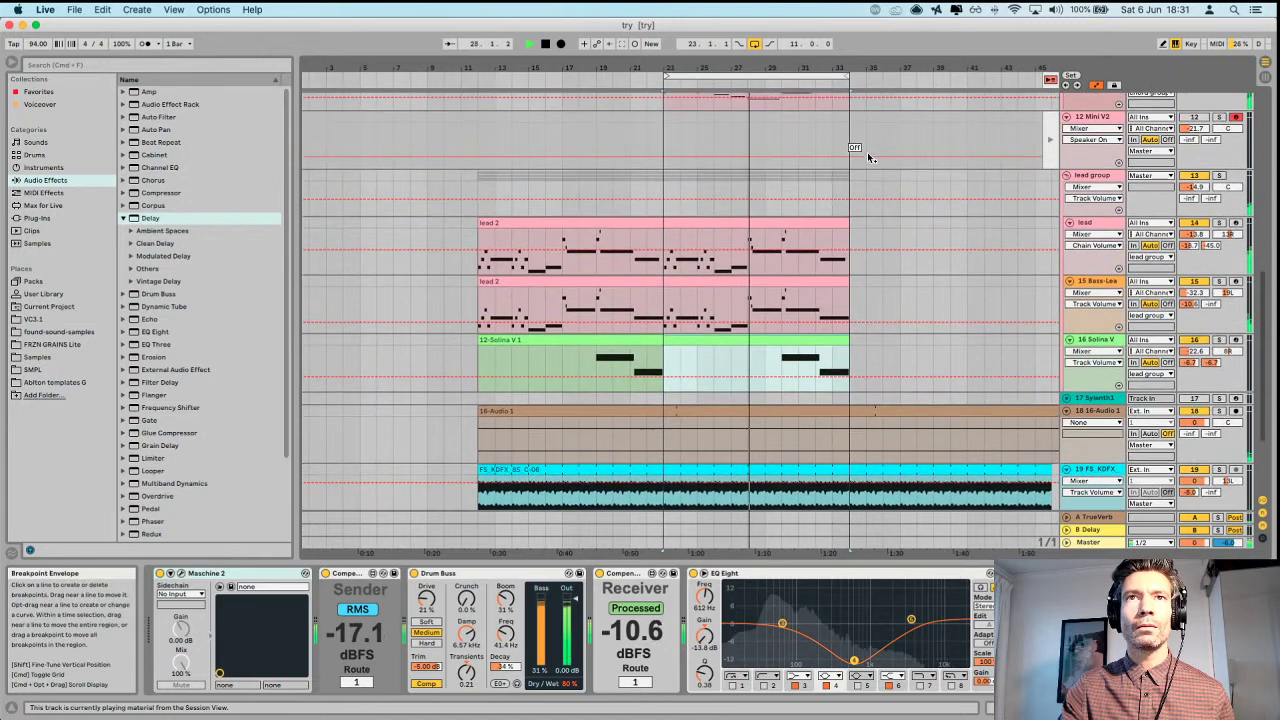
Set the arrangement loop to start at 34.1.1 with a length of 12 bars, and stop playback.
{"action": "left_click_drag", "start_coordinate": [814, 77], "coordinate": [690, 74]}
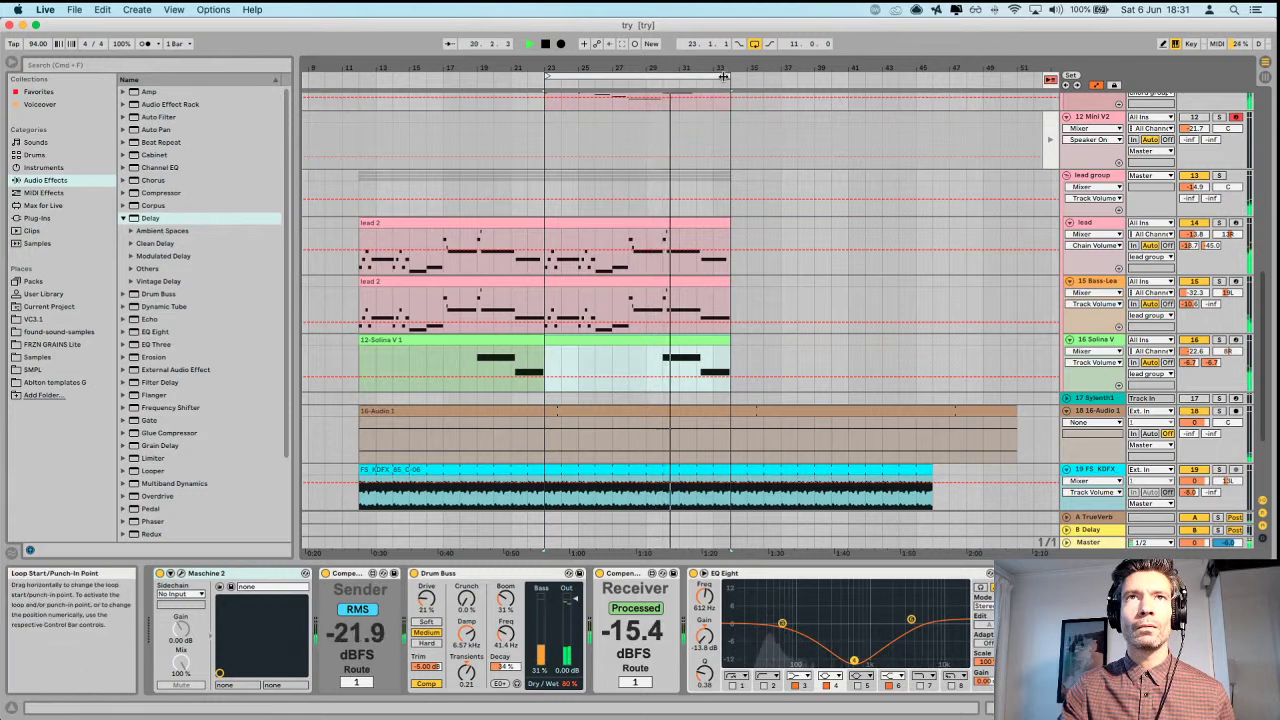
{"action": "left_click_drag", "start_coordinate": [729, 76], "coordinate": [930, 76]}
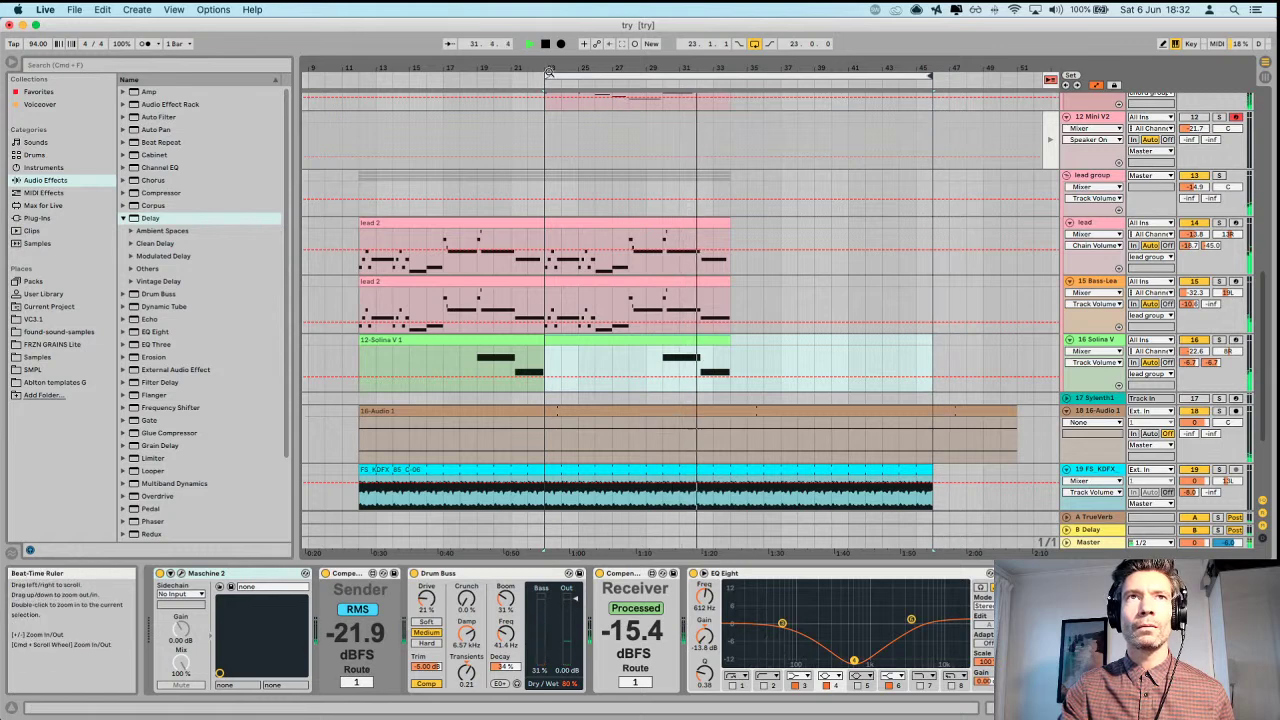
{"action": "left_click_drag", "start_coordinate": [546, 76], "coordinate": [735, 150]}
{"action": "key", "text": "space"}
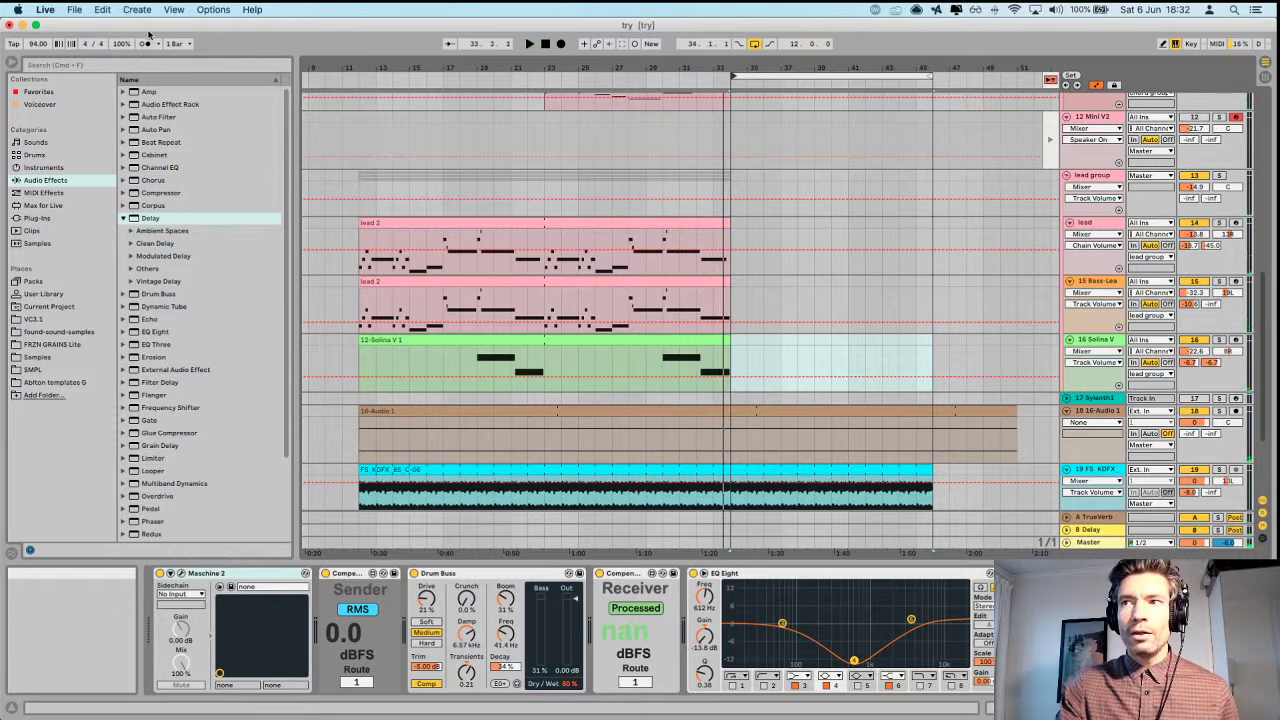
{"action": "scroll", "coordinate": [1163, 297], "scroll_direction": "up", "scroll_amount": 15}
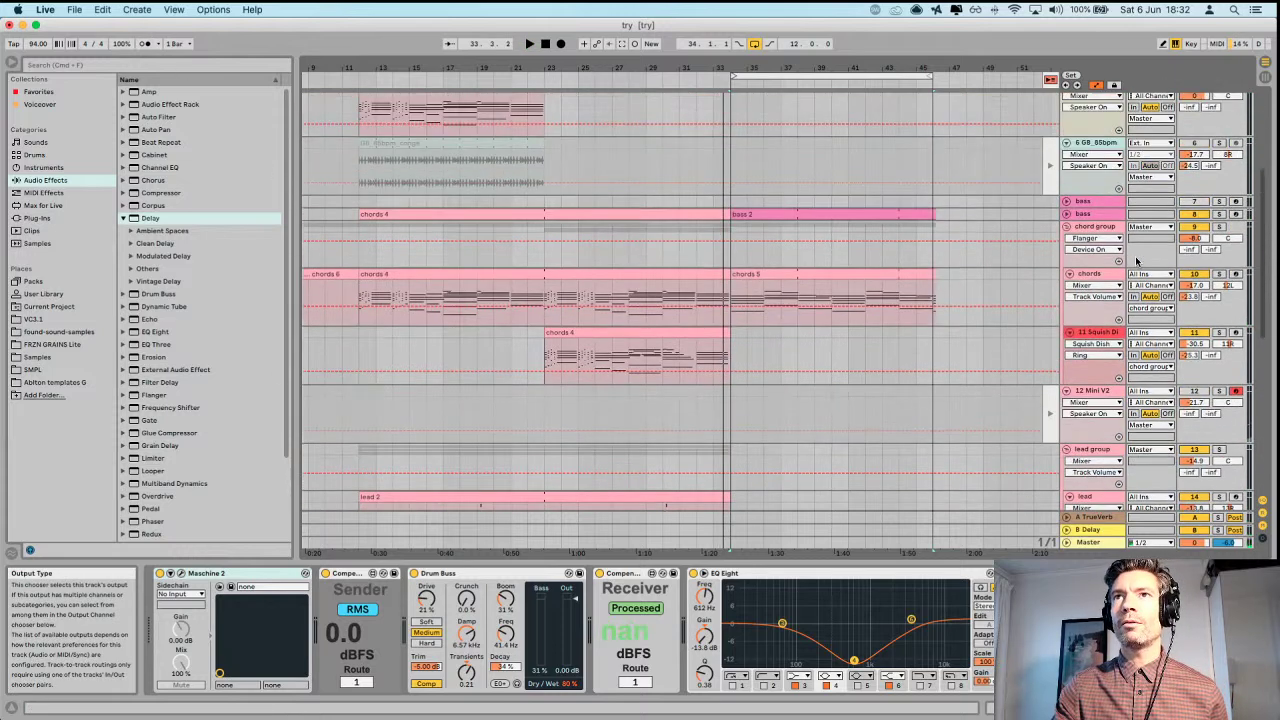
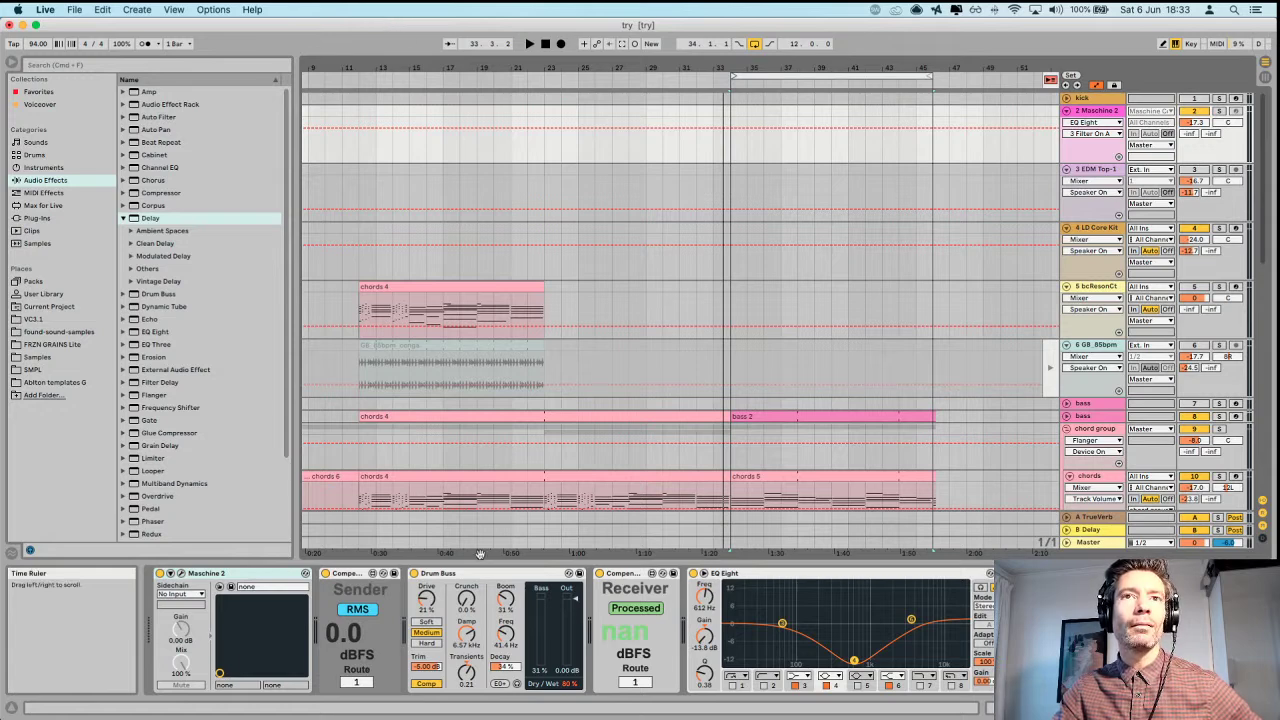
Open the recent Live Set permanence.als without saving try, skipping the unlicensed L2 plug-in.
{"action": "scroll", "coordinate": [673, 427], "scroll_direction": "down", "scroll_amount": 2}
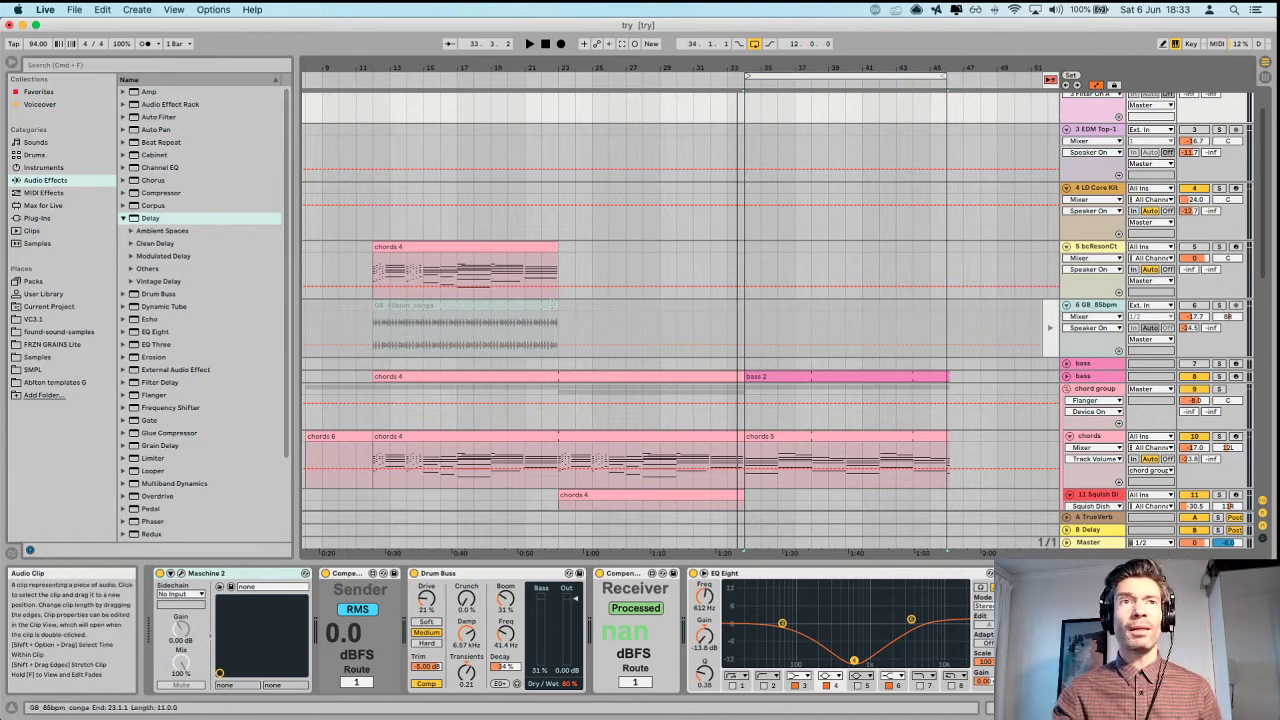
{"action": "left_click", "coordinate": [73, 12]}
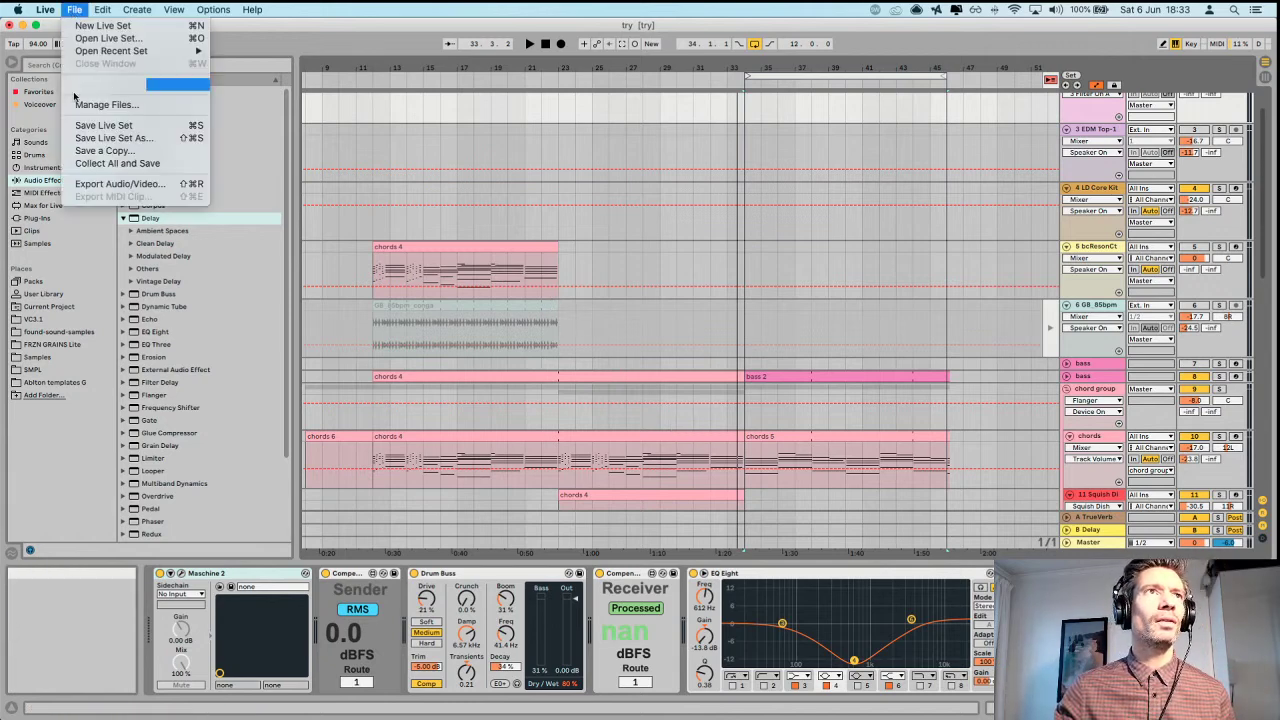
{"action": "mouse_move", "coordinate": [128, 54]}
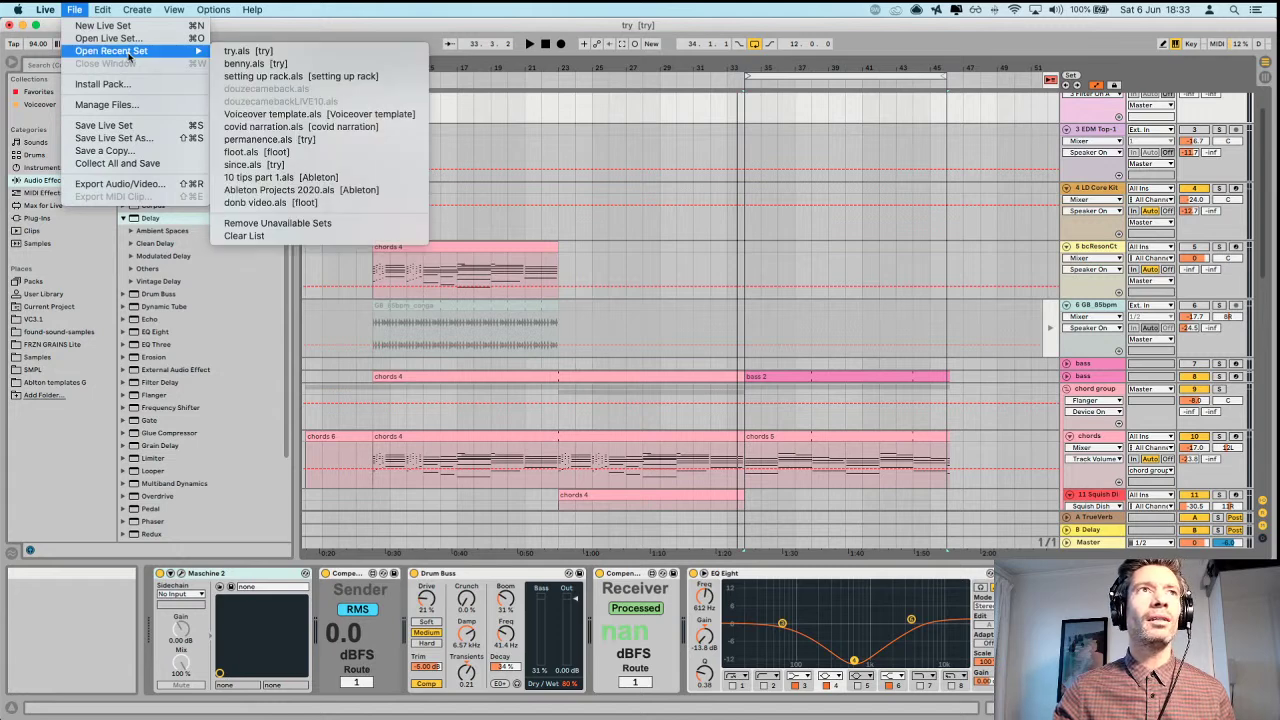
{"action": "left_click", "coordinate": [305, 139]}
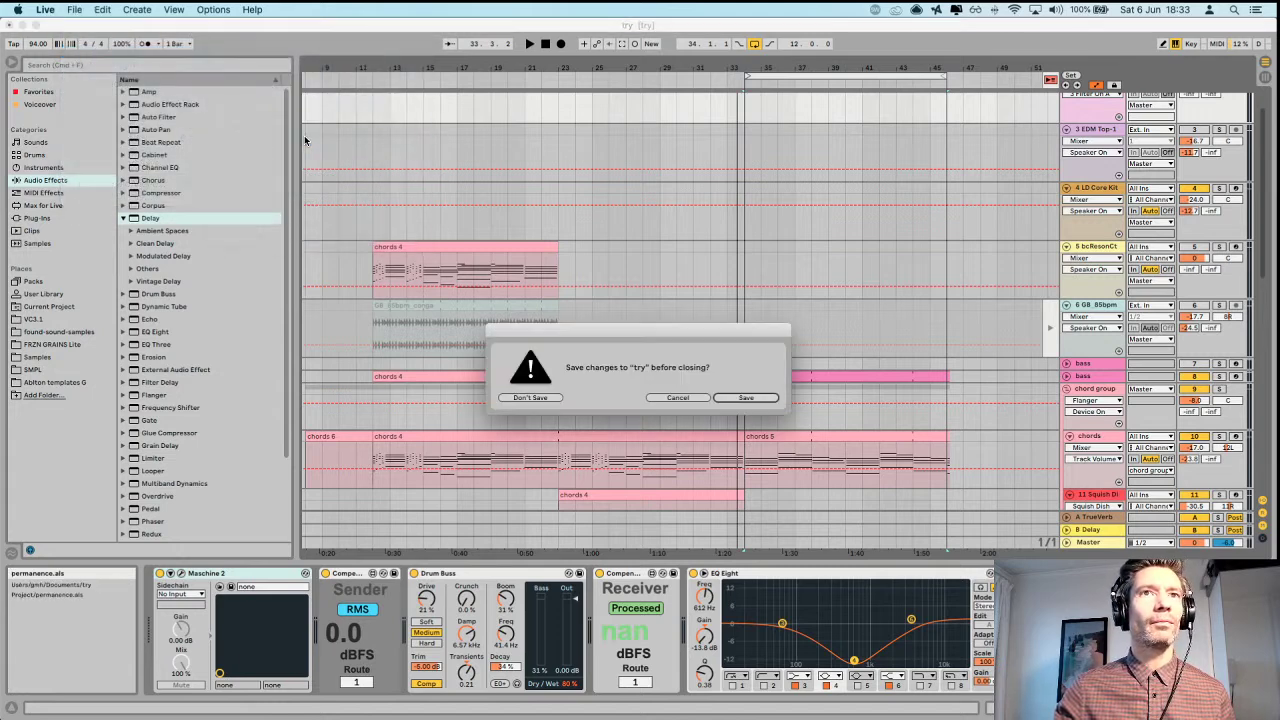
{"action": "left_click", "coordinate": [543, 397]}
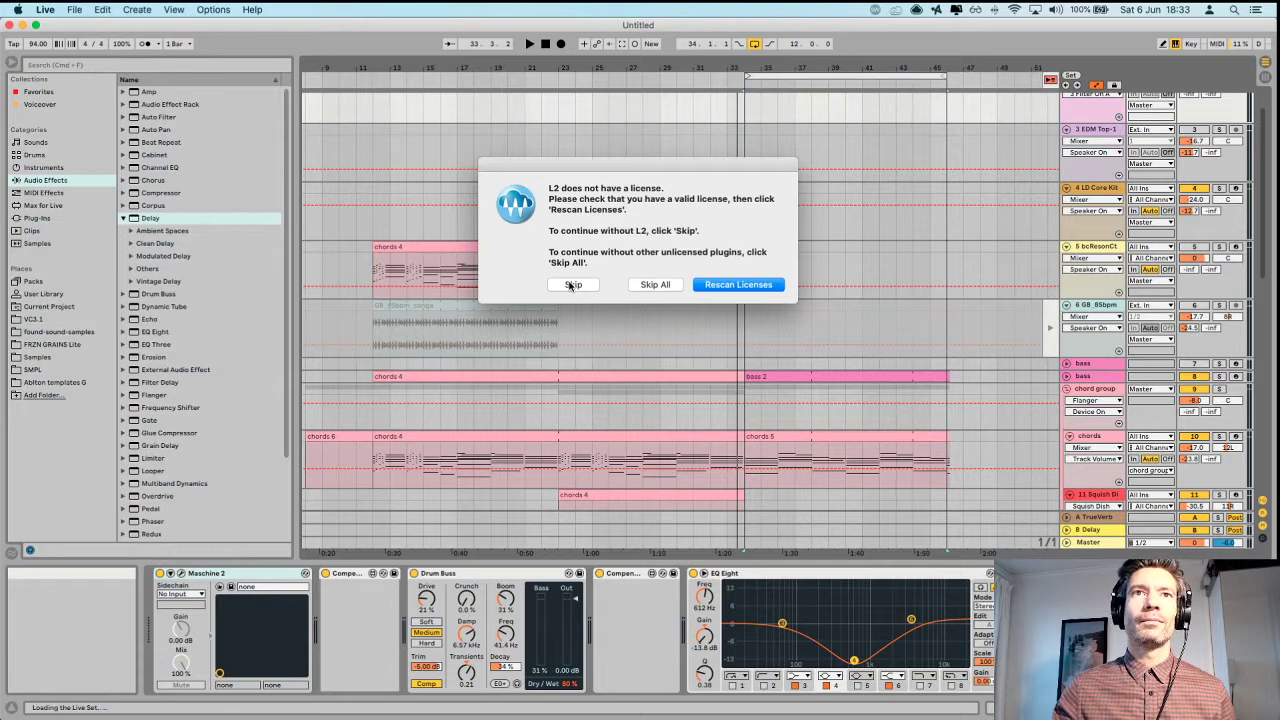
{"action": "left_click", "coordinate": [572, 285]}
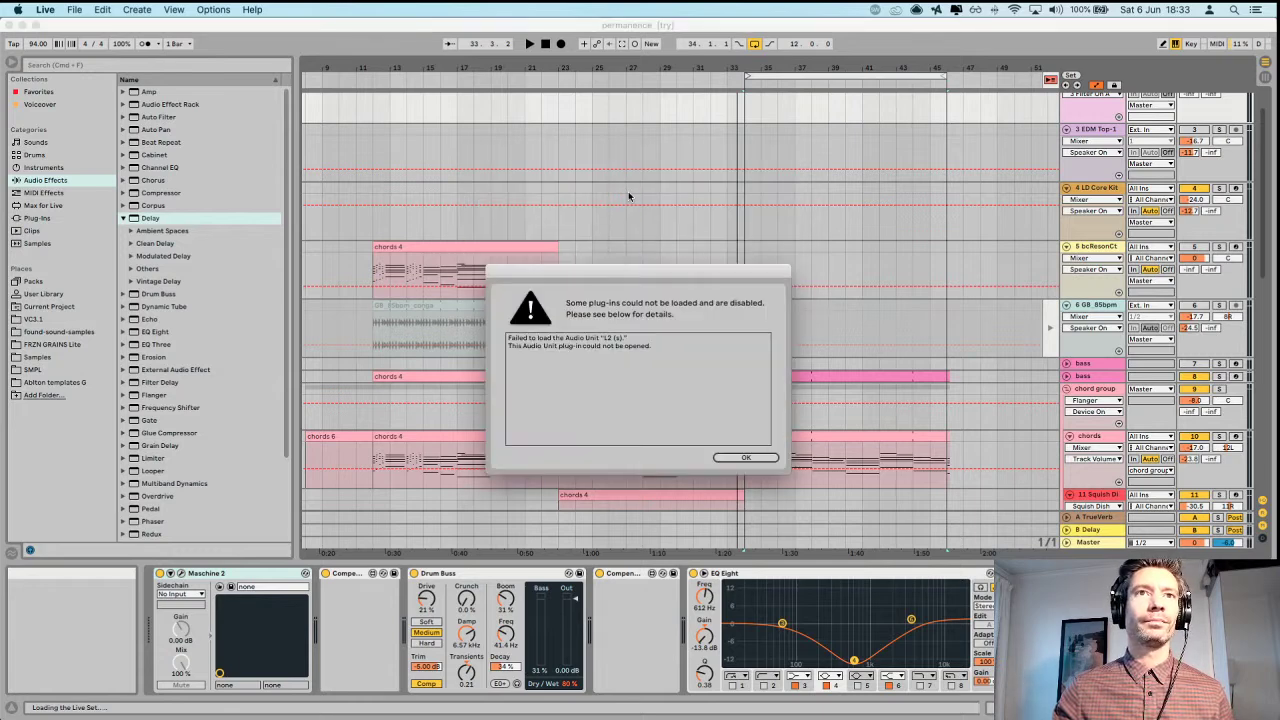
{"action": "left_click", "coordinate": [745, 459]}
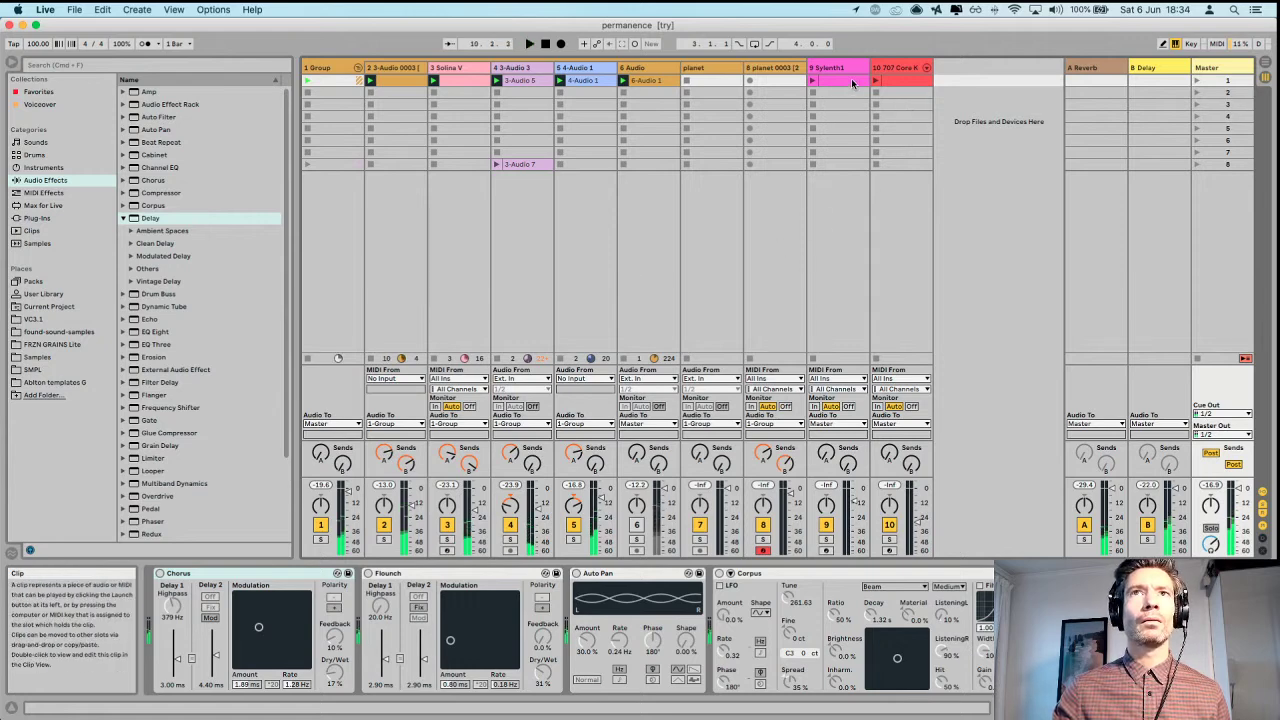
Listen to the set with the Sylenth1 and 707 Core Kit clips launched, arm the Sylenth1 track, and stop playback.
{"action": "left_click", "coordinate": [812, 81]}
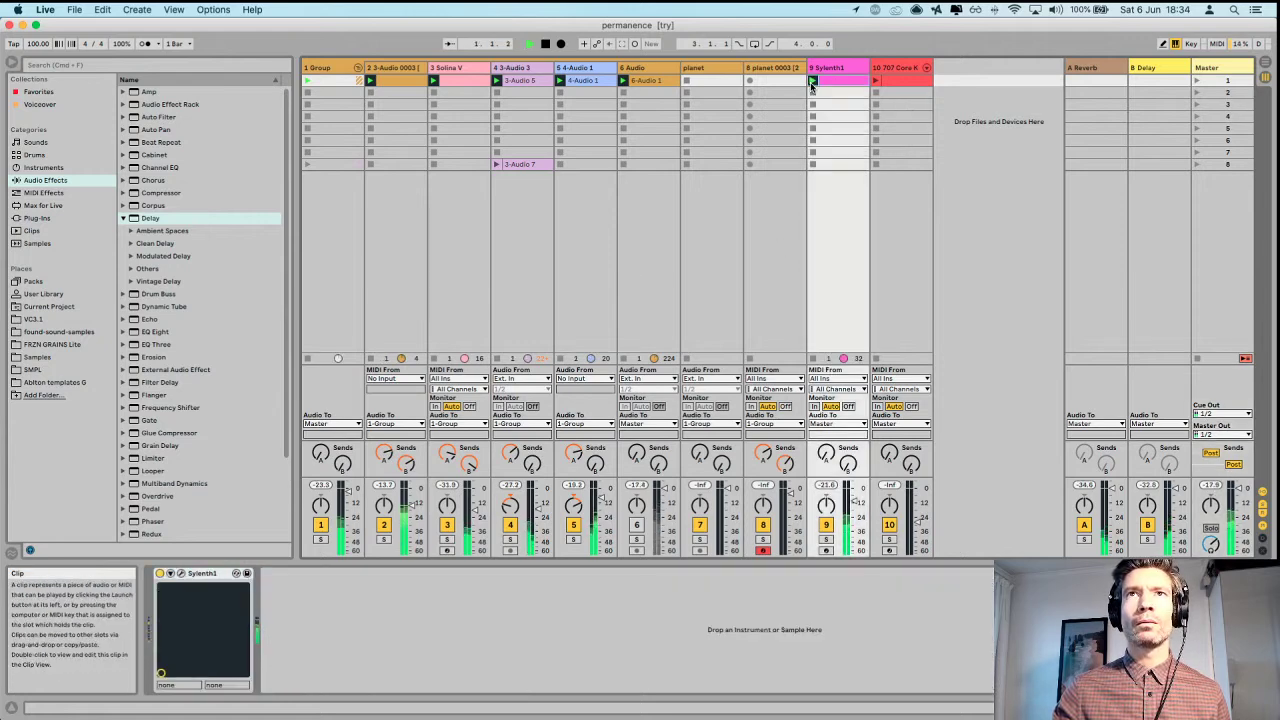
{"action": "left_click", "coordinate": [876, 84]}
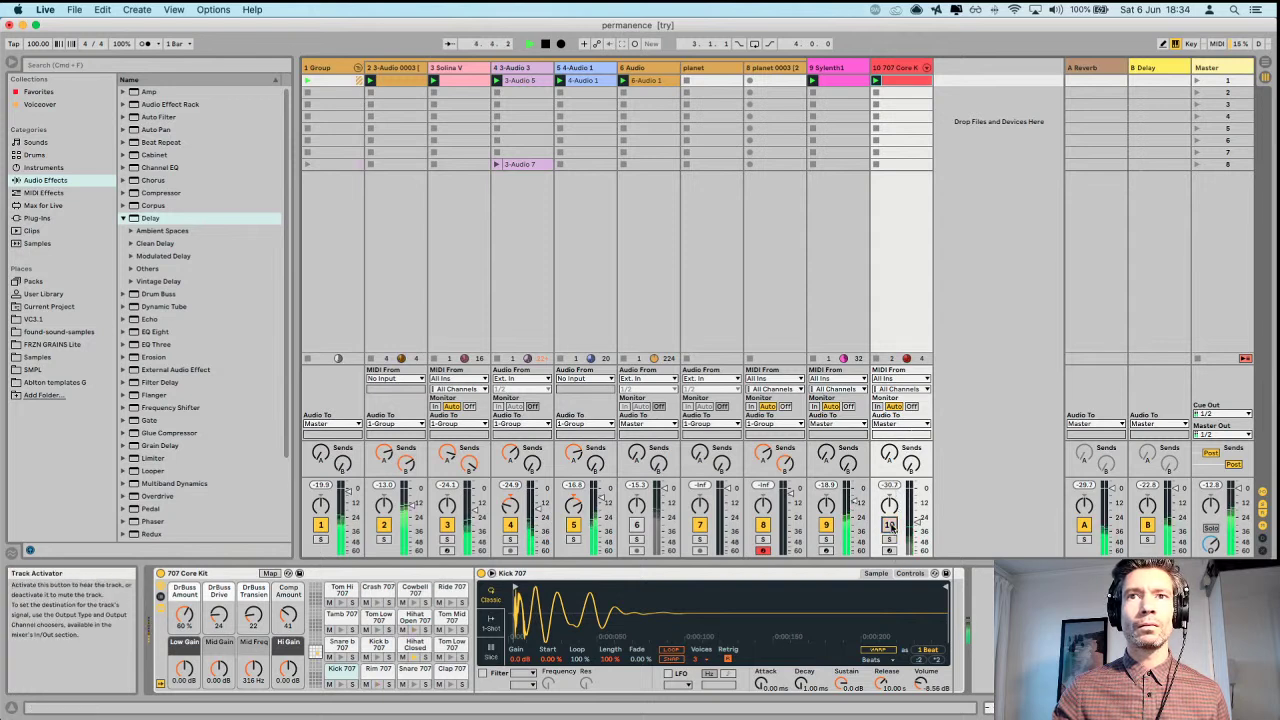
{"action": "left_click", "coordinate": [826, 552]}
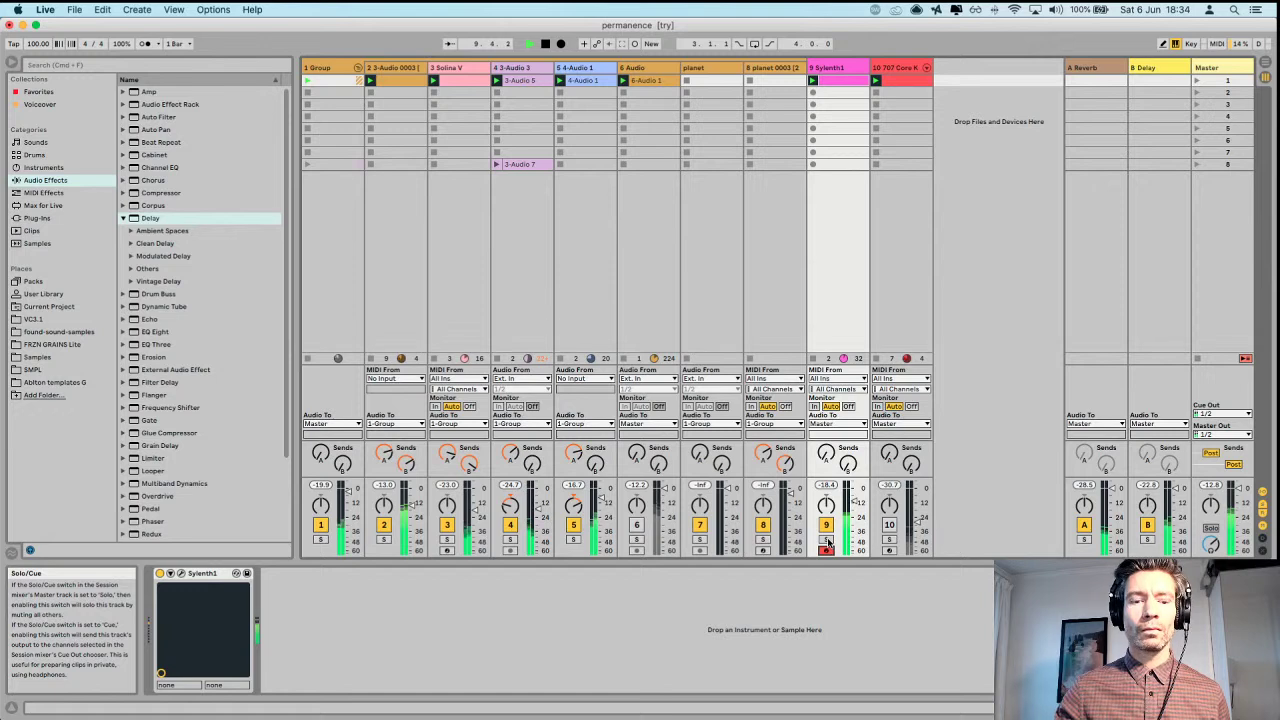
{"action": "key", "text": "space"}
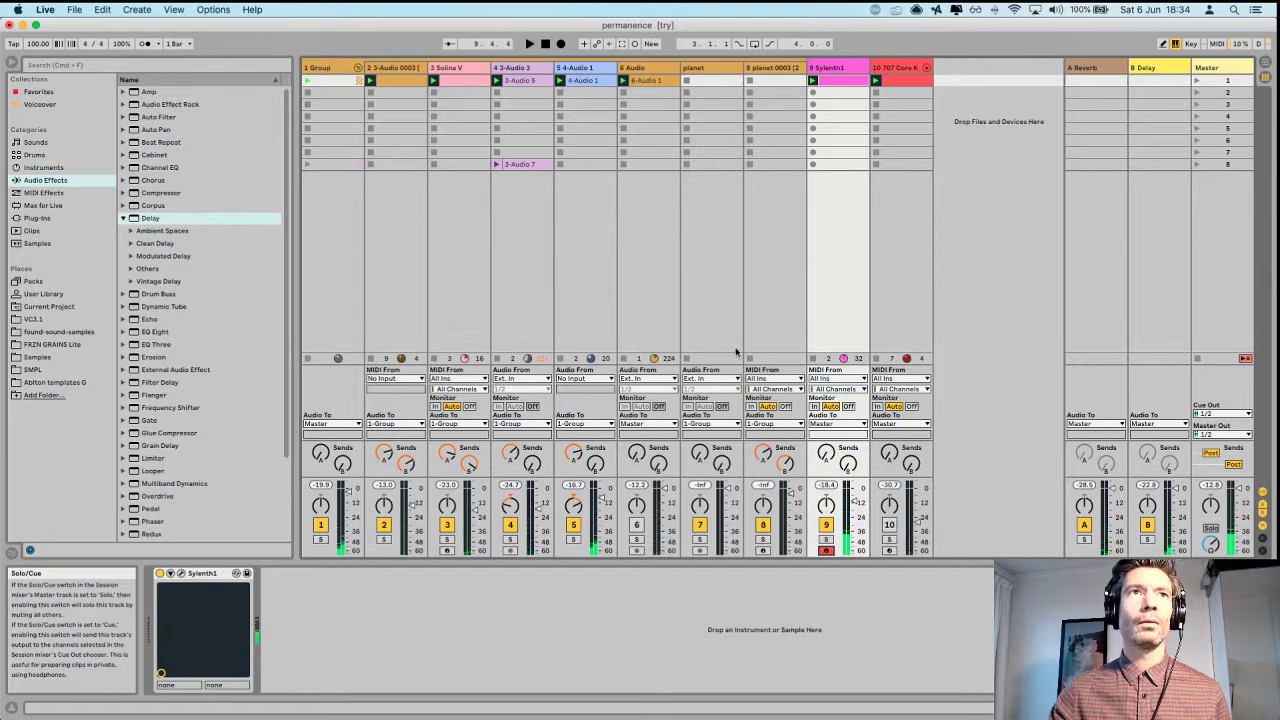
Open the recent Live Set floot.als without saving the changes to permanence.
{"action": "left_click", "coordinate": [77, 10]}
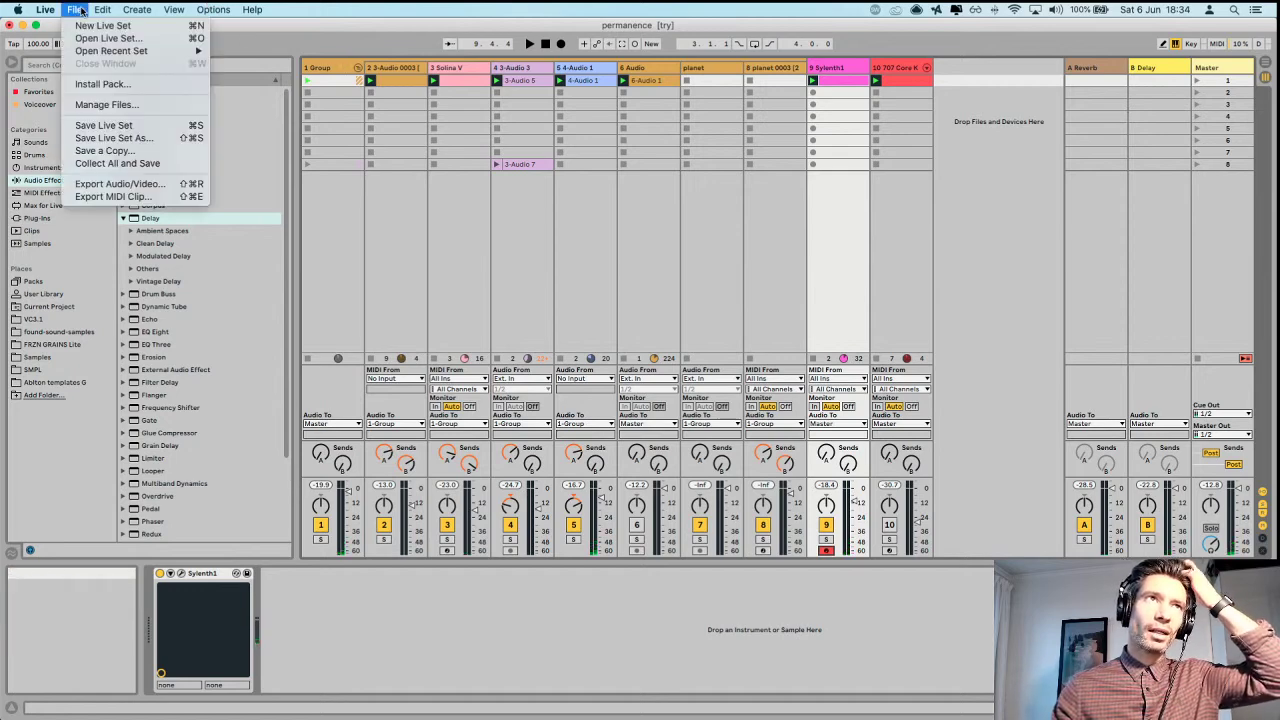
{"action": "mouse_move", "coordinate": [147, 53]}
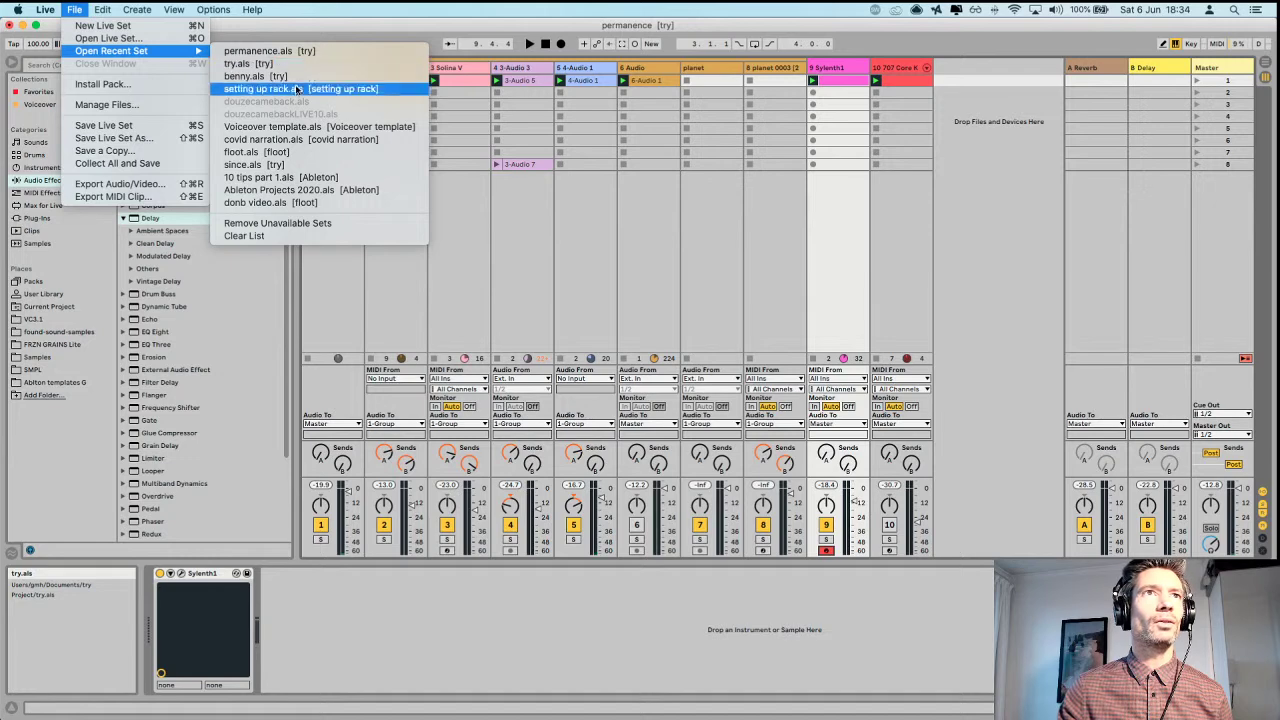
{"action": "left_click", "coordinate": [299, 151]}
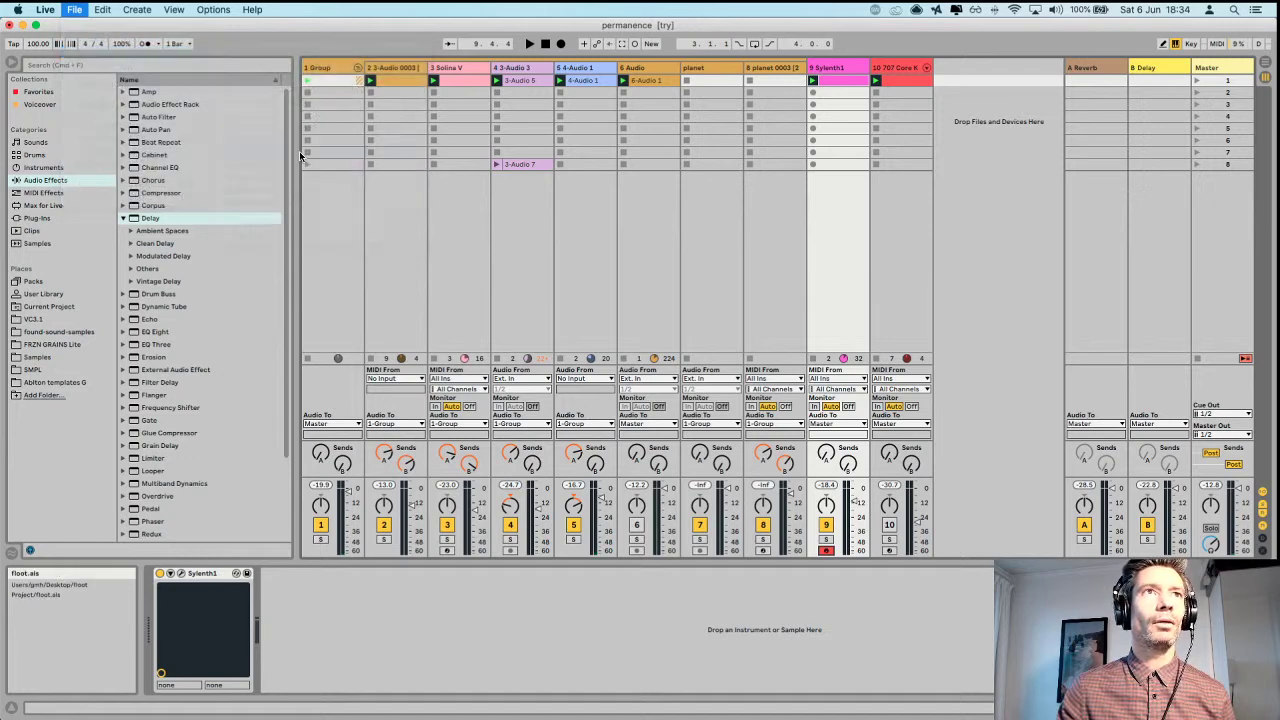
{"action": "left_click", "coordinate": [545, 398]}
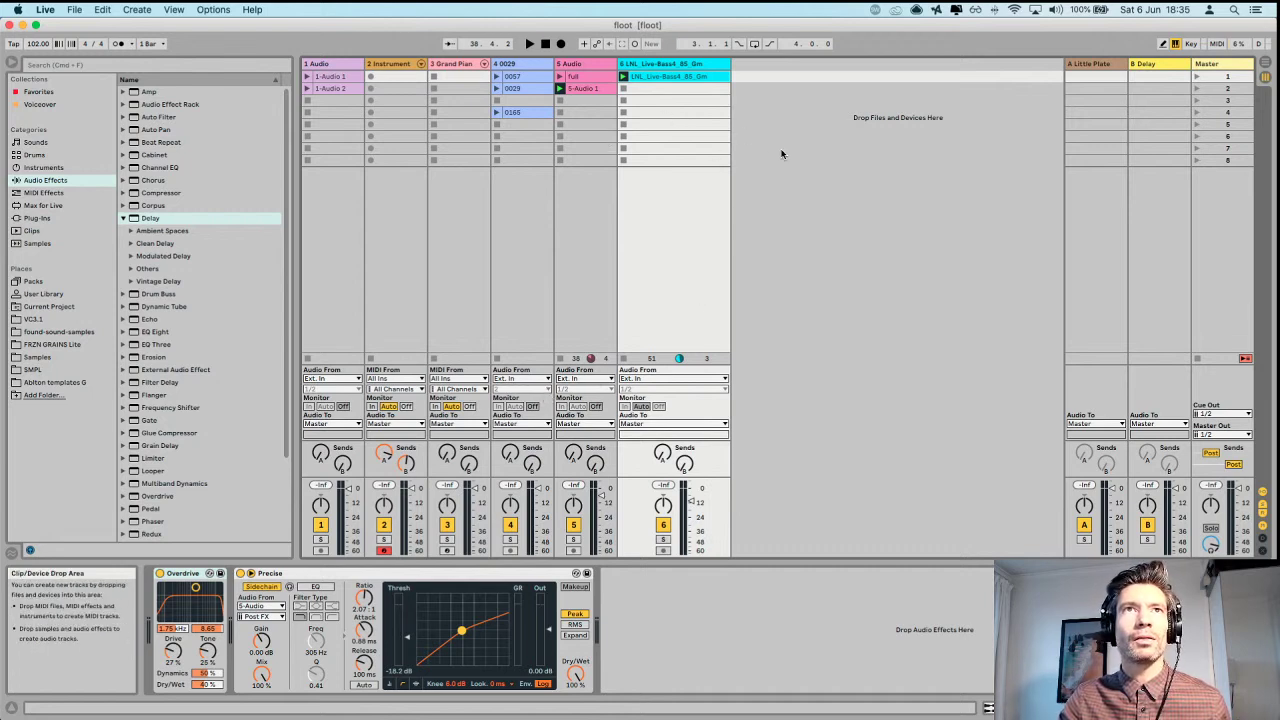
Play the set with a slight adjustment to the bass track's volume, launch the full clip on track 5, and stop playback.
{"action": "key", "text": "space"}
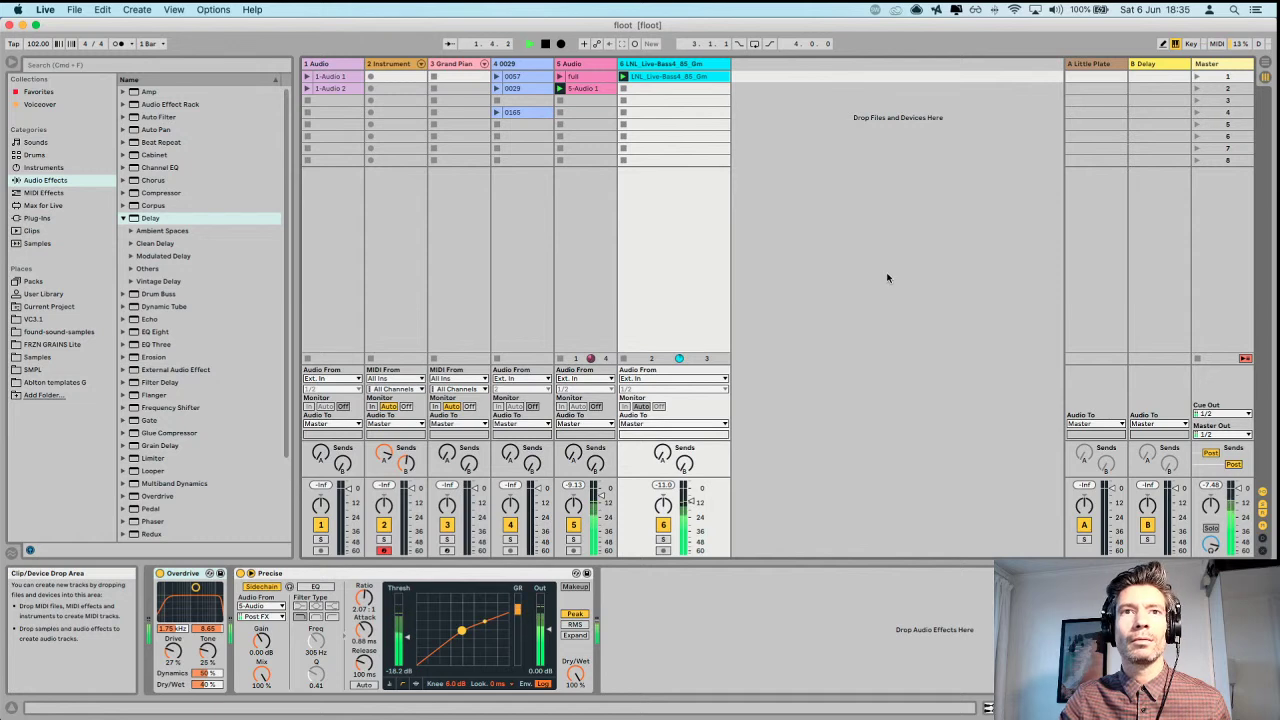
{"action": "left_click_drag", "start_coordinate": [696, 510], "coordinate": [696, 506]}
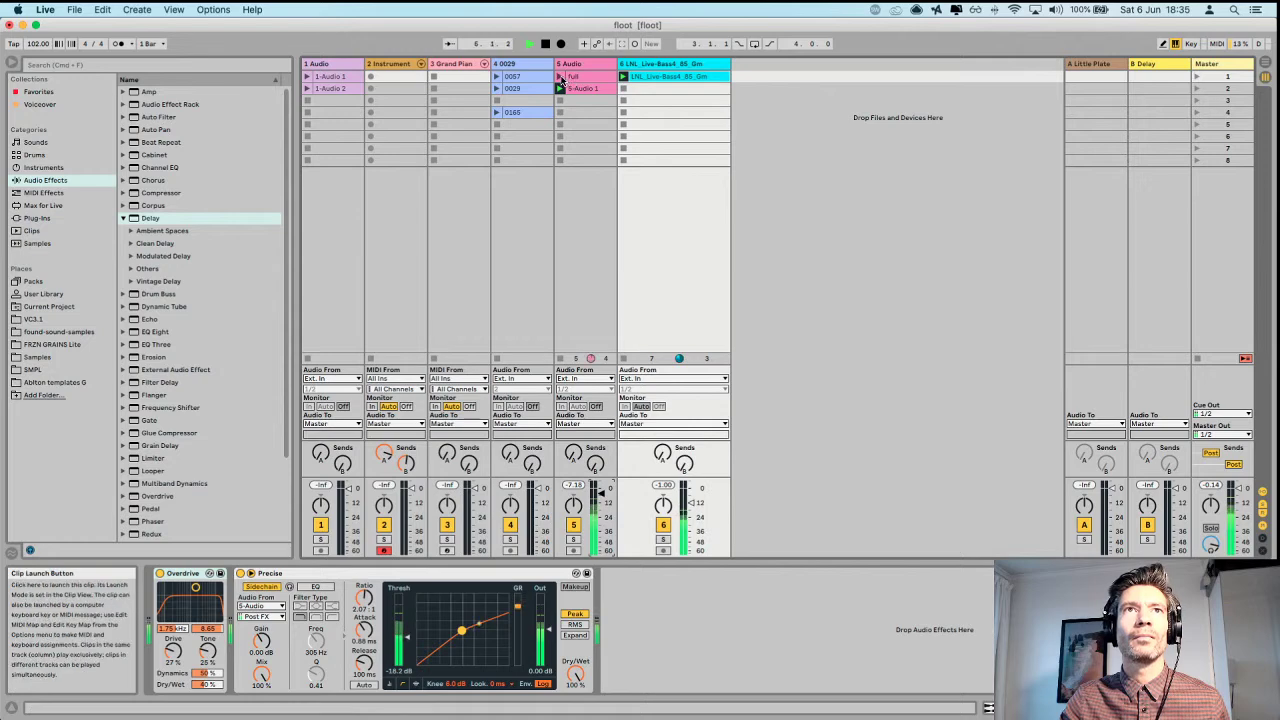
{"action": "left_click", "coordinate": [562, 82]}
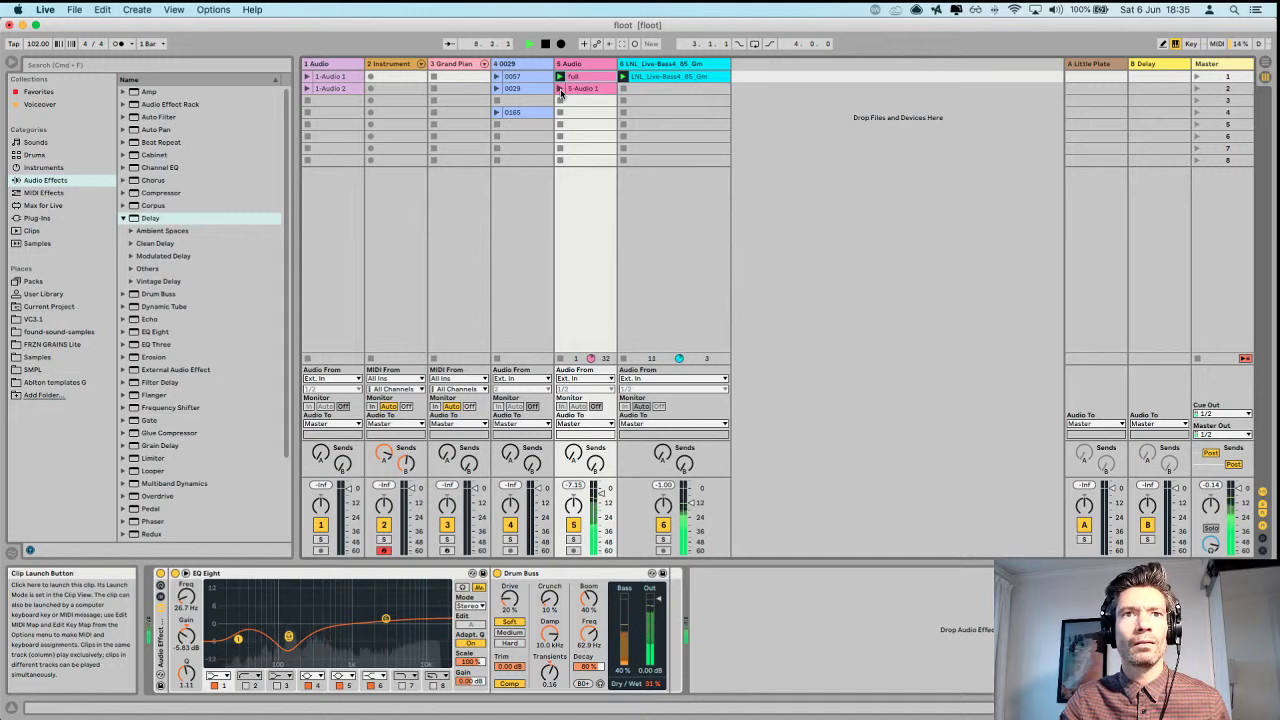
{"action": "key", "text": "space"}
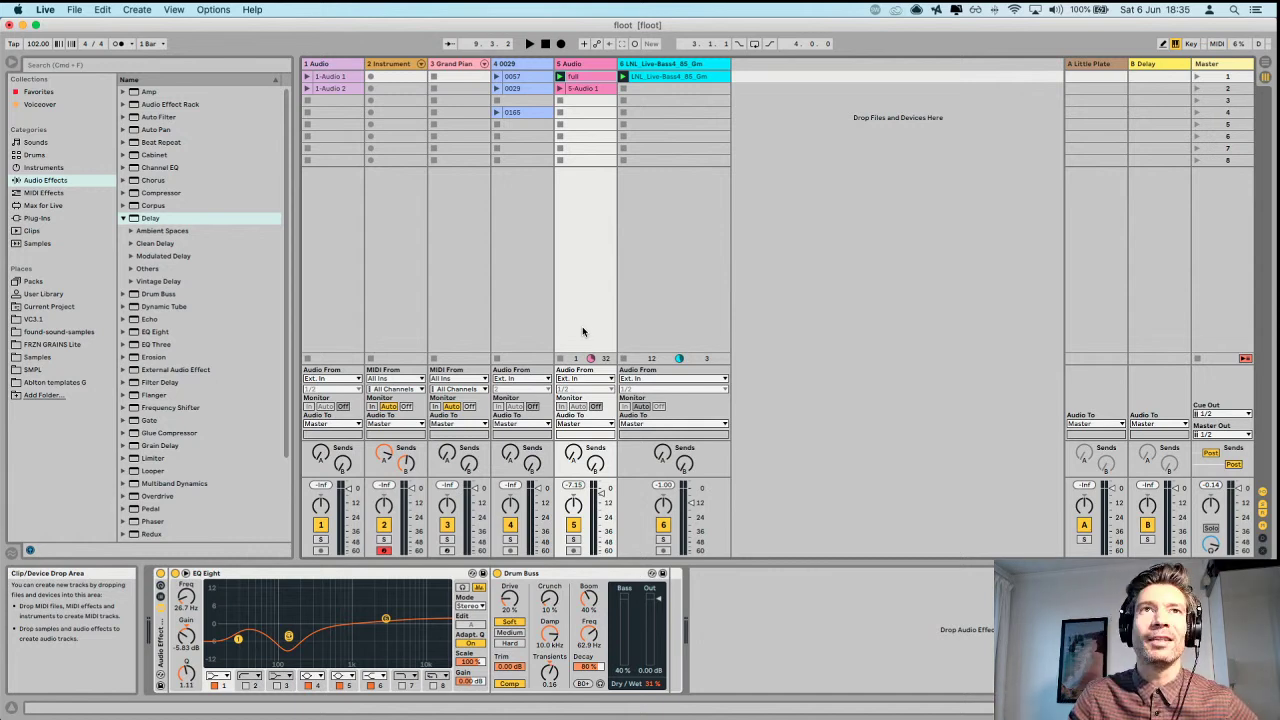
Listen to the 5-Audio 1 clip with the bass while viewing the LNL_Live-Bass4_85_Gm clip's sample, and stop playback.
{"action": "left_click", "coordinate": [561, 88]}
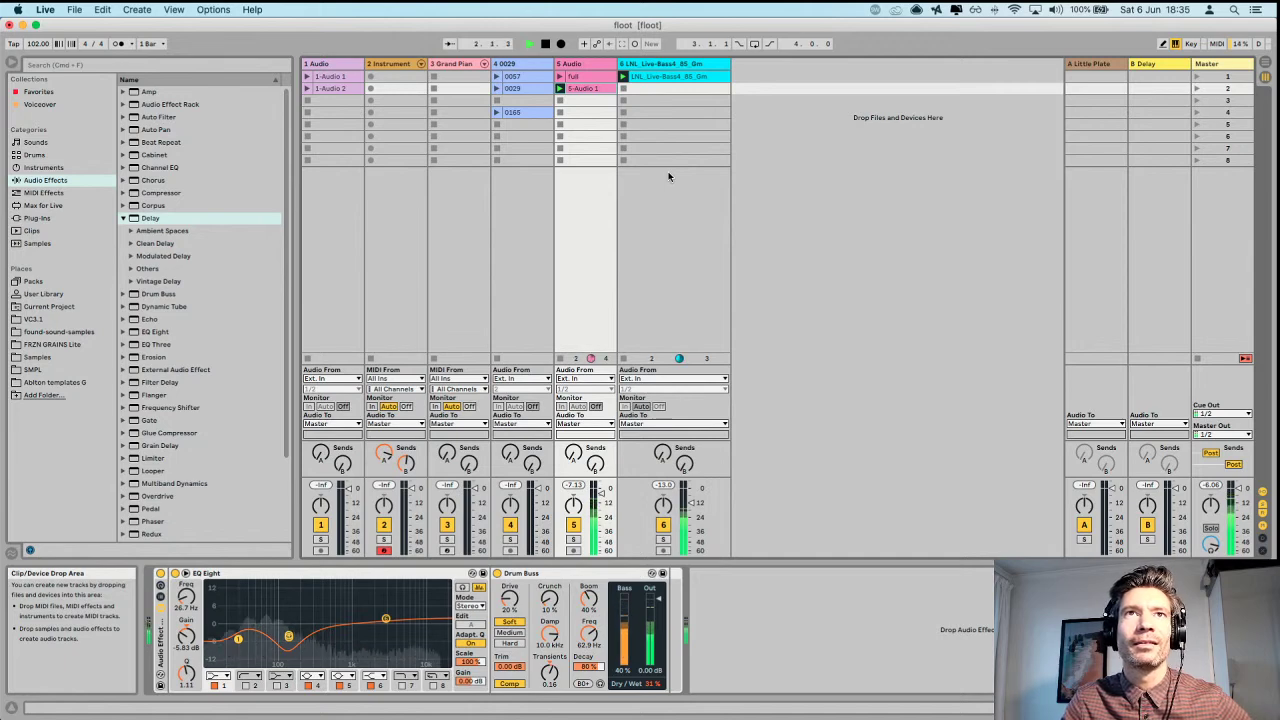
{"action": "double_click", "coordinate": [681, 78]}
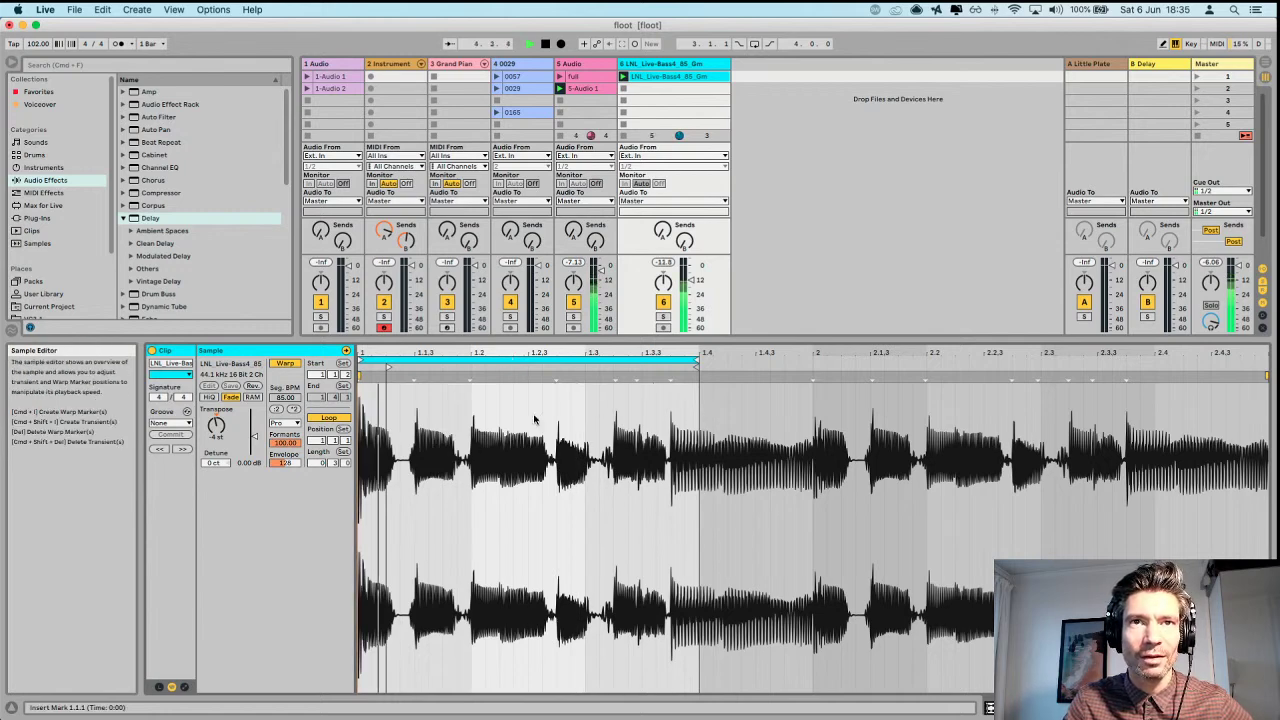
{"action": "key", "text": "space"}
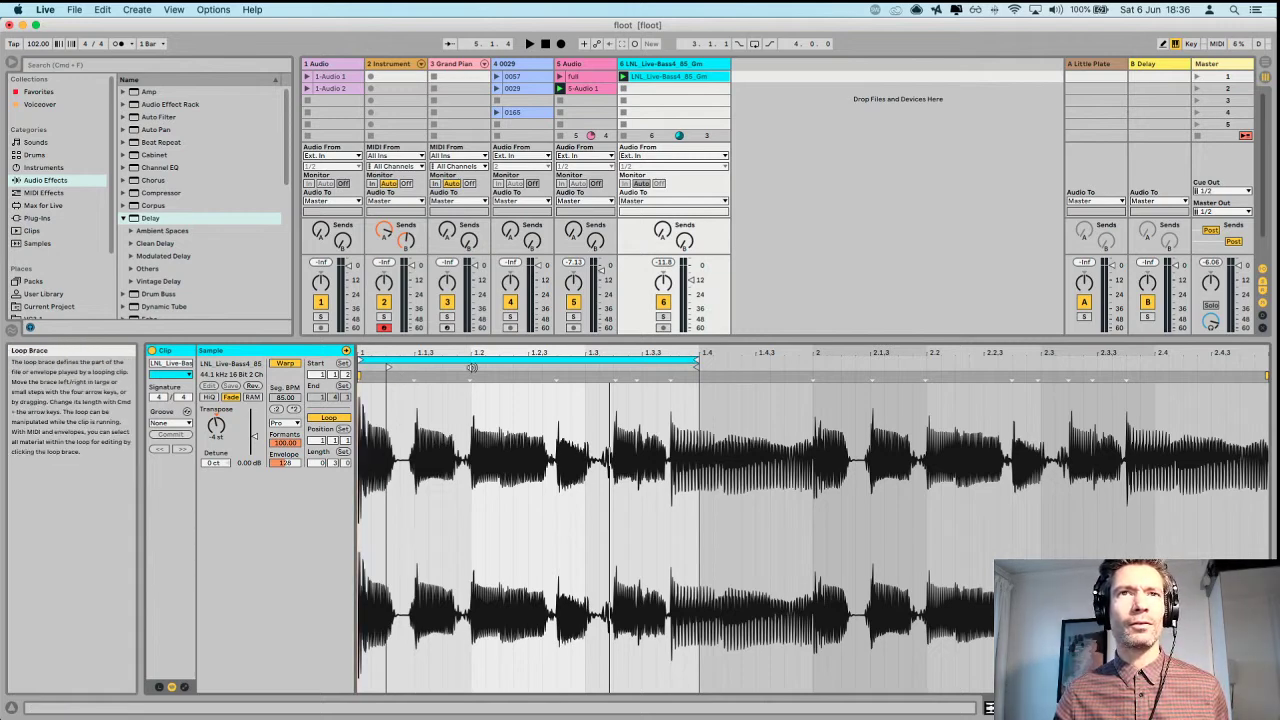
{"action": "double_click", "coordinate": [760, 341]}
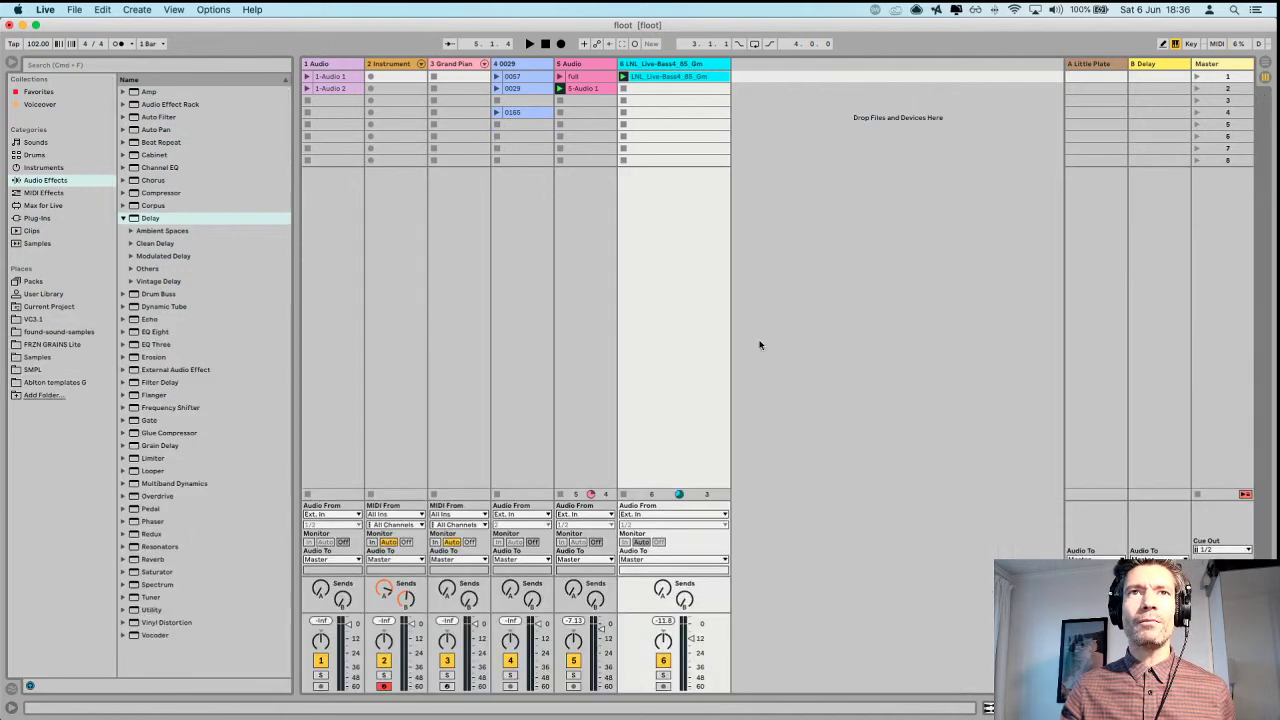
Open the recent Live Set since.als without saving the changes to floot.
{"action": "left_click", "coordinate": [74, 9]}
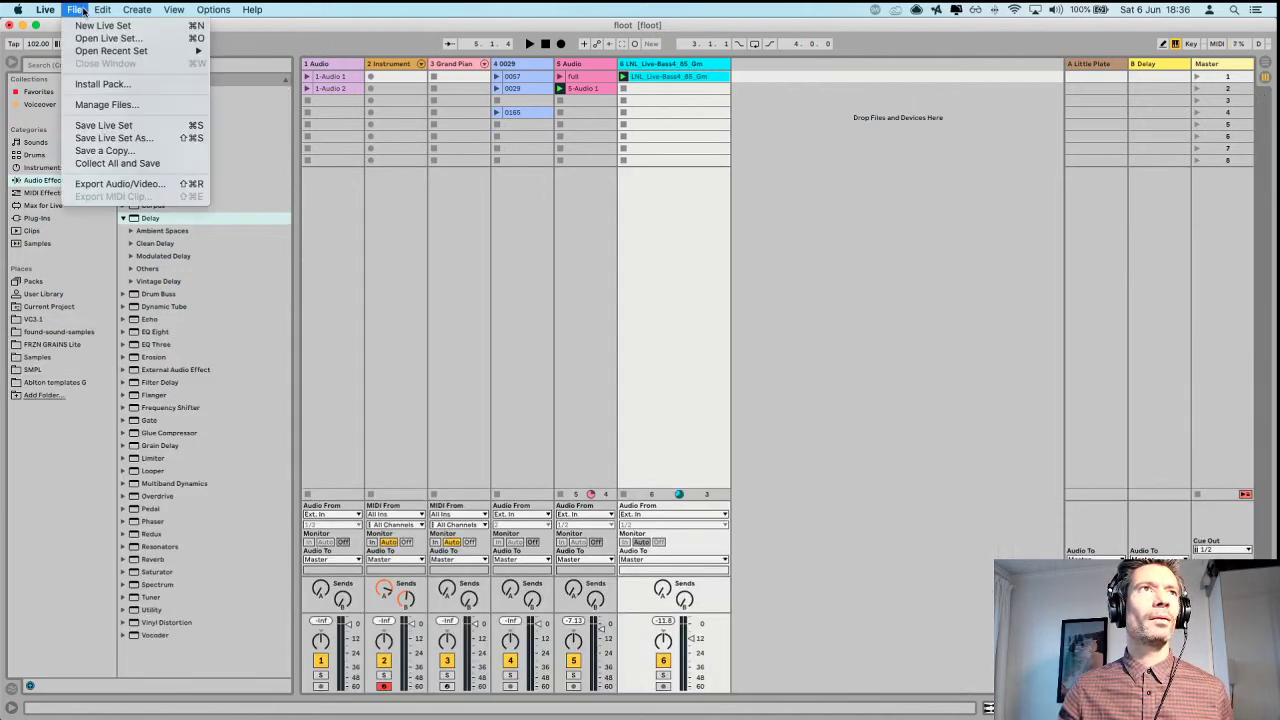
{"action": "mouse_move", "coordinate": [150, 51]}
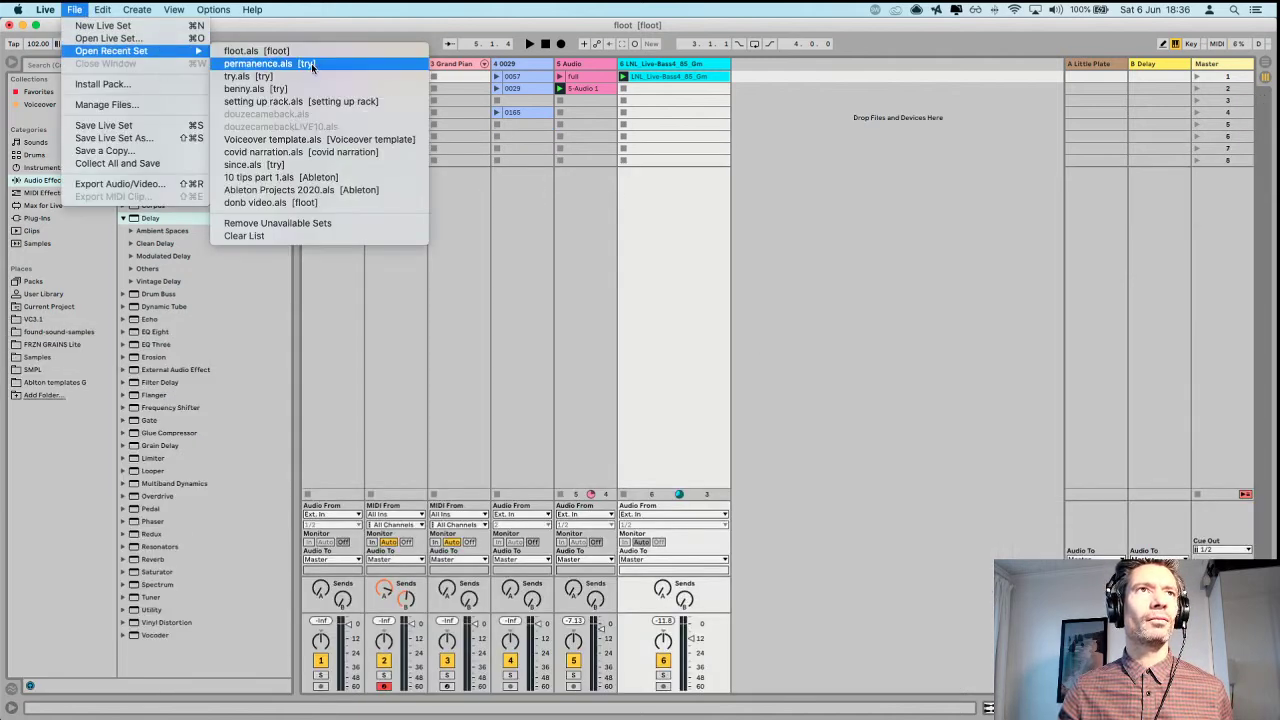
{"action": "left_click", "coordinate": [289, 165]}
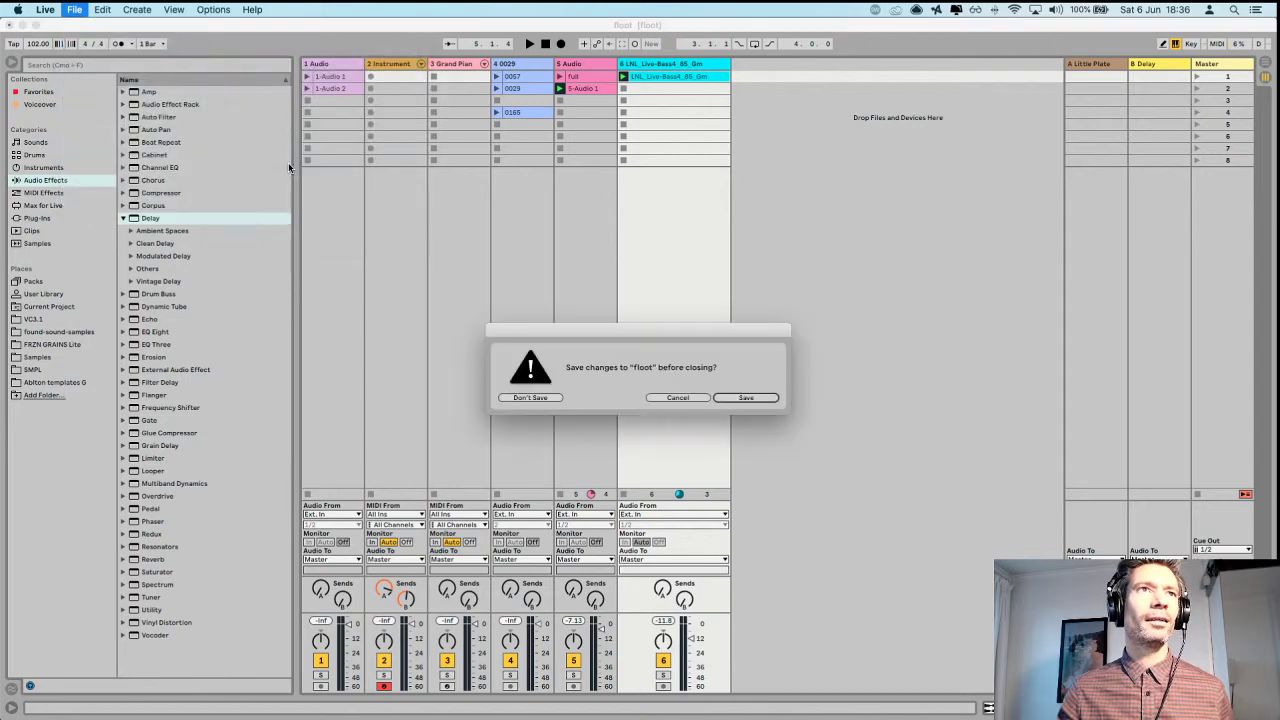
{"action": "left_click", "coordinate": [531, 398]}
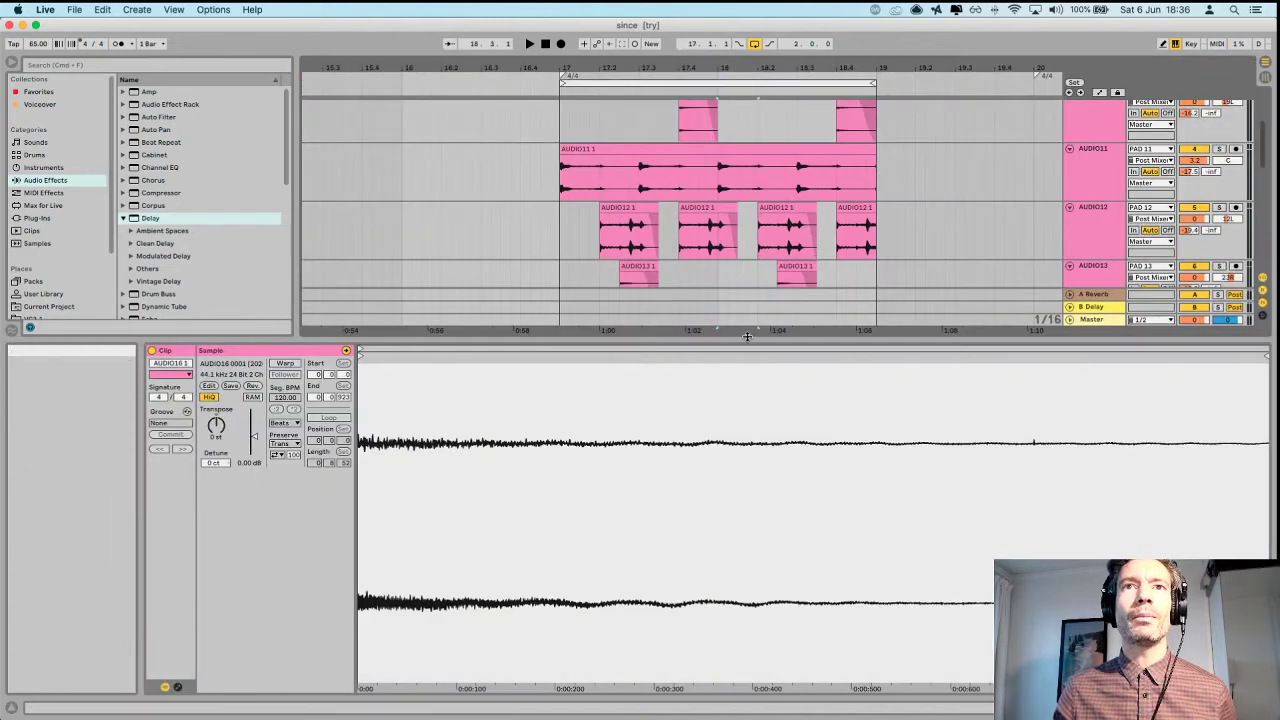
Enlarge the arrangement area and listen to the looped section while looking through the pink audio tracks, with playback stopped at the end.
{"action": "left_click_drag", "start_coordinate": [727, 338], "coordinate": [727, 427]}
{"action": "scroll", "coordinate": [714, 243], "scroll_direction": "down", "scroll_amount": 2}
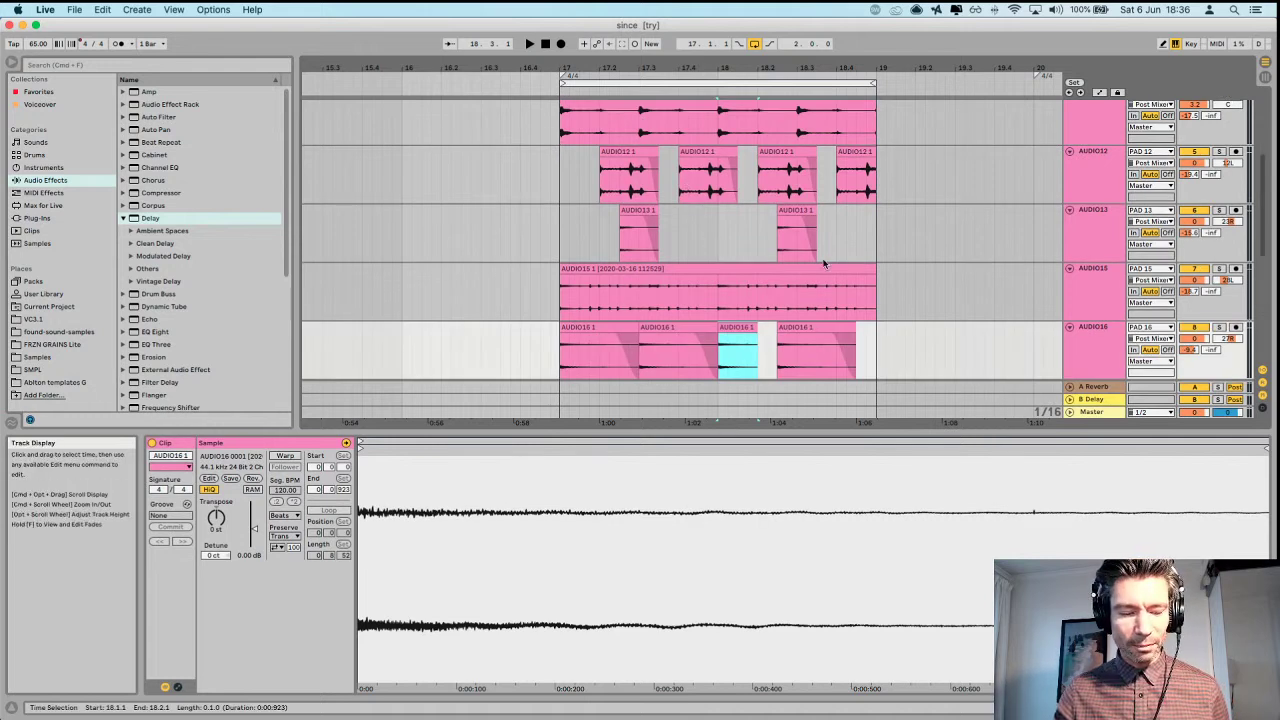
{"action": "key", "text": "space"}
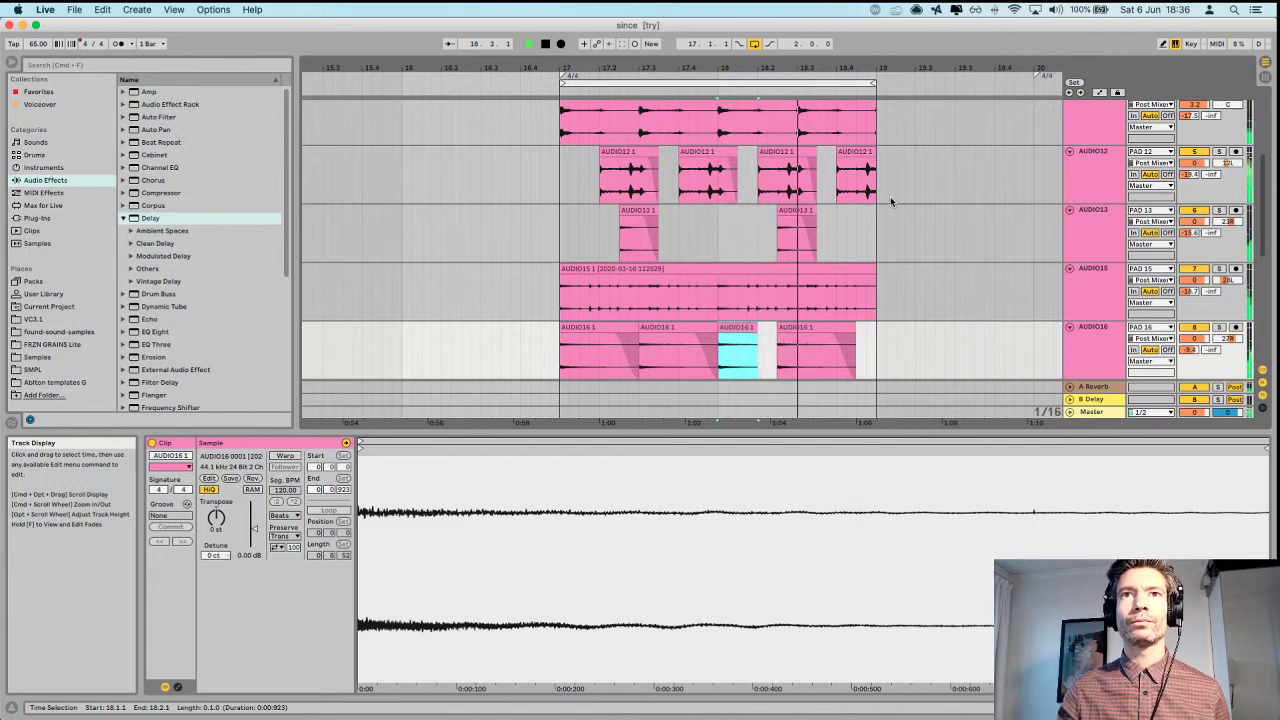
{"action": "key", "text": "space"}
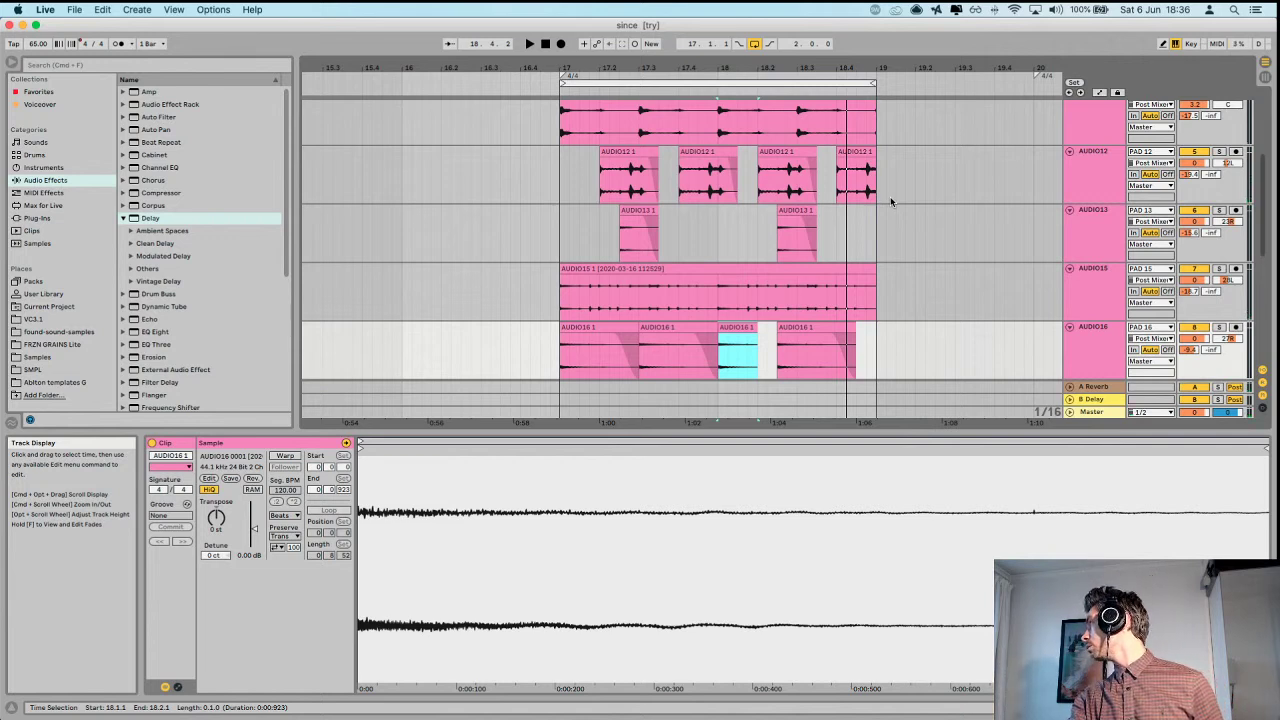
{"action": "key", "text": "space"}
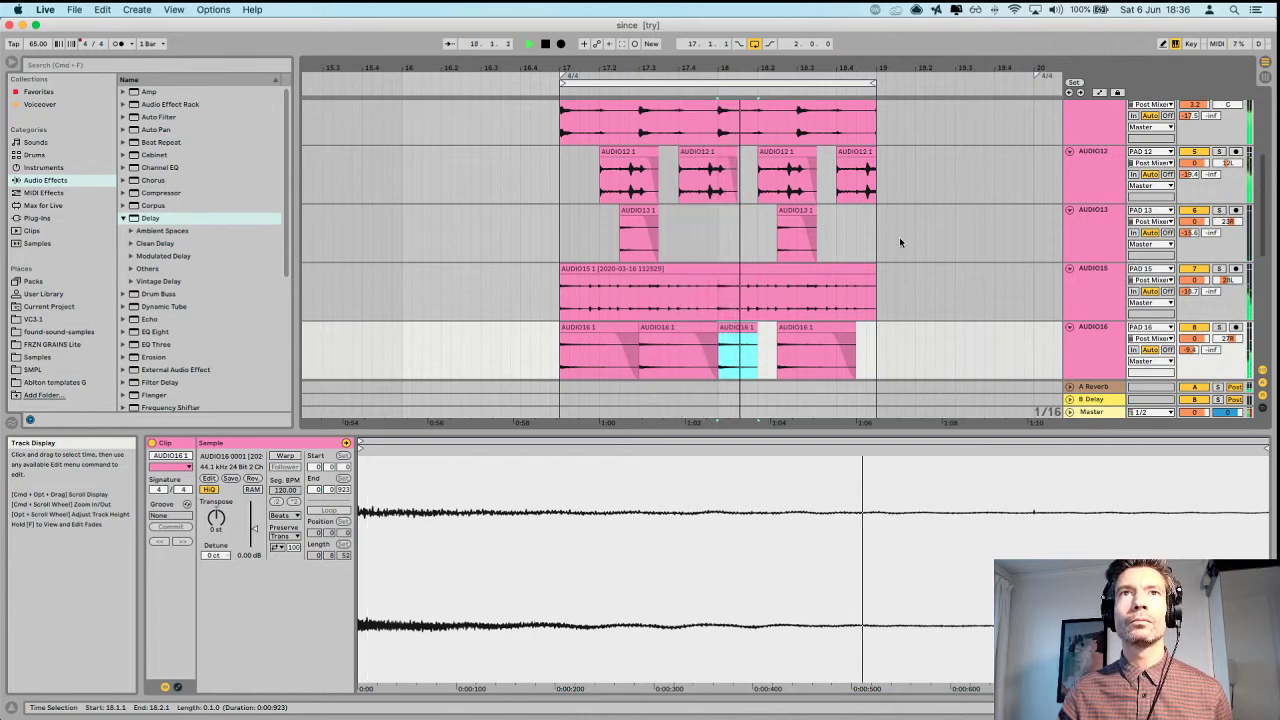
{"action": "scroll", "coordinate": [899, 237], "scroll_direction": "up", "scroll_amount": 5}
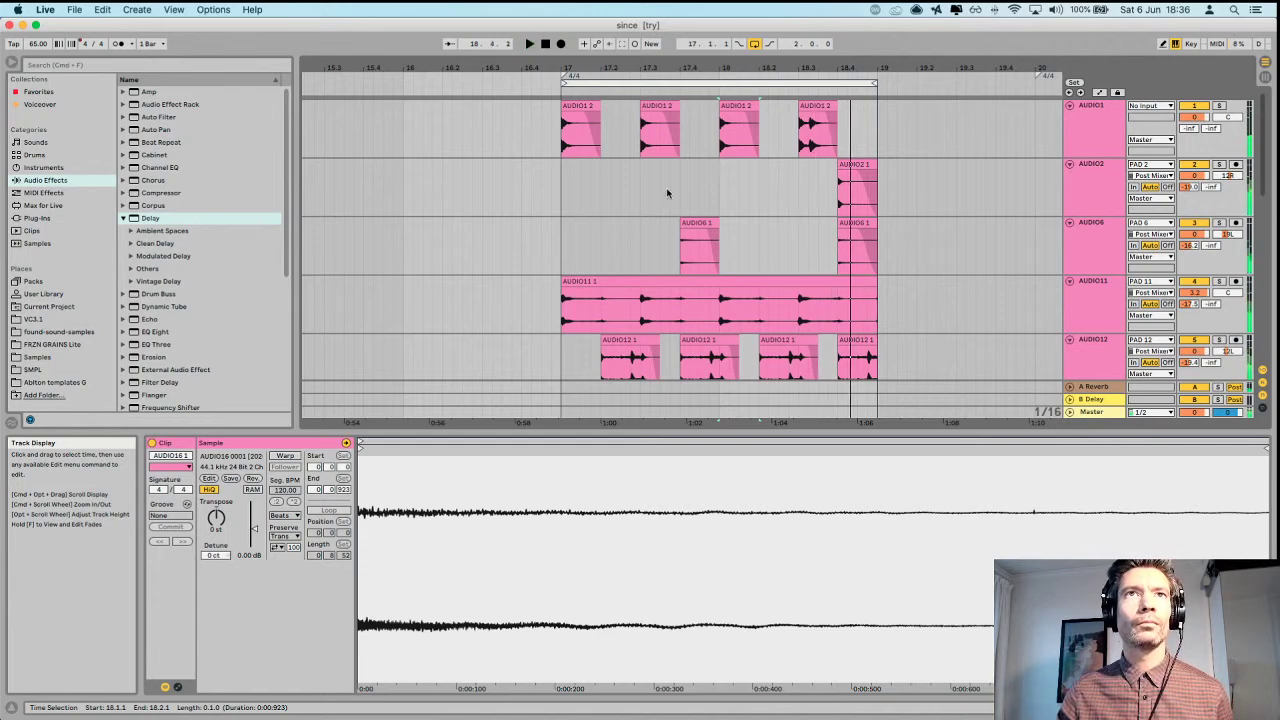
{"action": "key", "text": "space"}
{"action": "scroll", "coordinate": [685, 198], "scroll_direction": "down", "scroll_amount": 5}
{"action": "scroll", "coordinate": [685, 198], "scroll_direction": "up", "scroll_amount": 5}
{"action": "scroll", "coordinate": [685, 198], "scroll_direction": "down", "scroll_amount": 5}
{"action": "scroll", "coordinate": [685, 198], "scroll_direction": "up", "scroll_amount": 5}
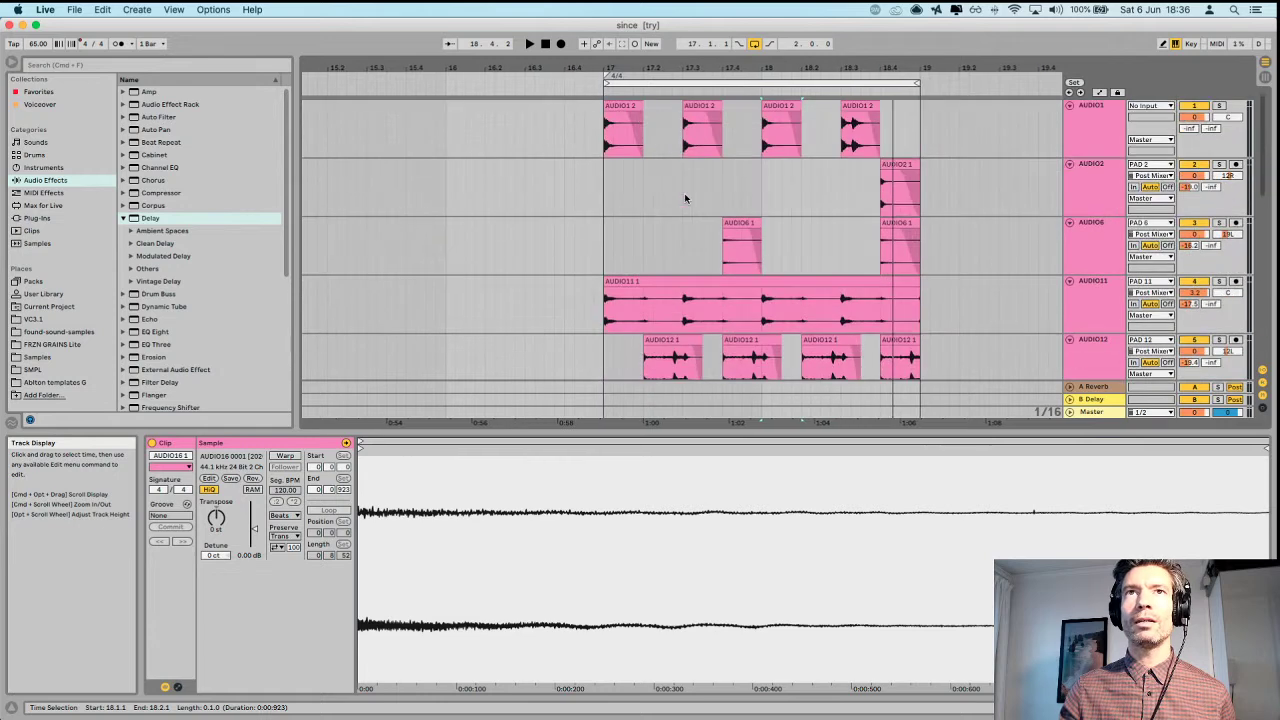
Solo the 27 Audio resampling track, listen to its clip, and return to the first tracks of the arrangement.
{"action": "scroll", "coordinate": [685, 198], "scroll_direction": "down", "scroll_amount": 5}
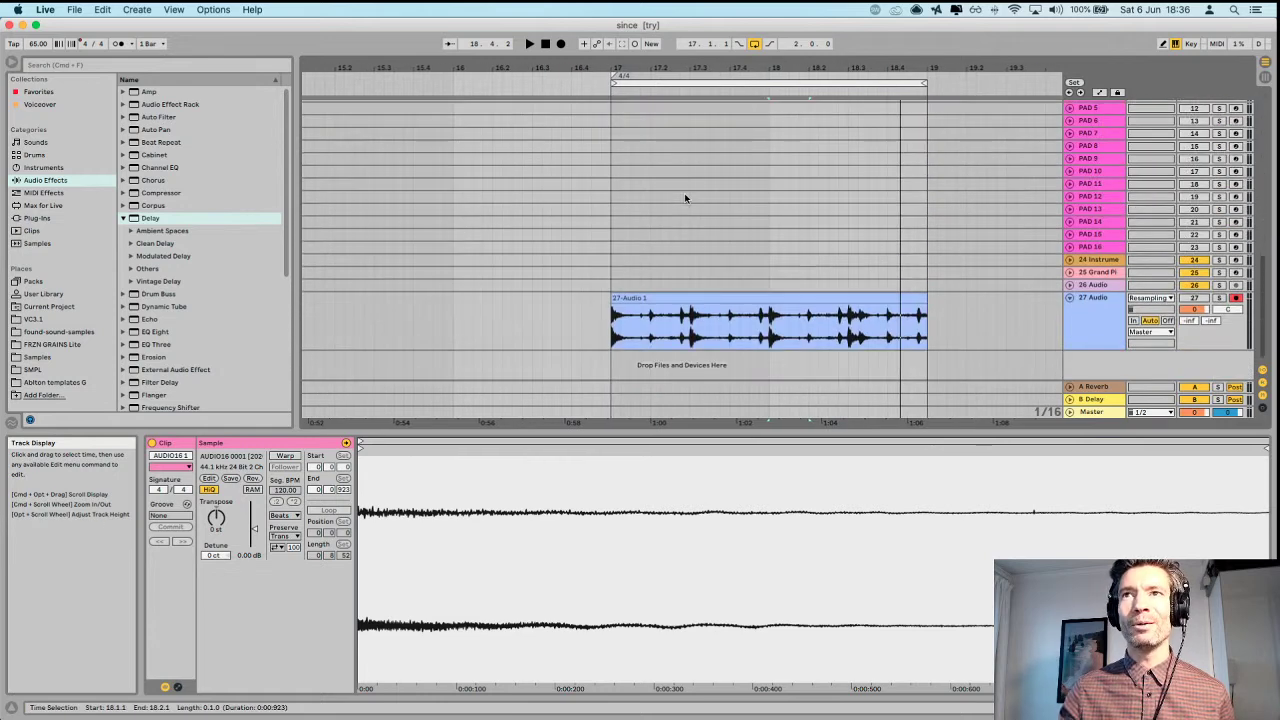
{"action": "left_click", "coordinate": [1219, 299]}
{"action": "key", "text": "space"}
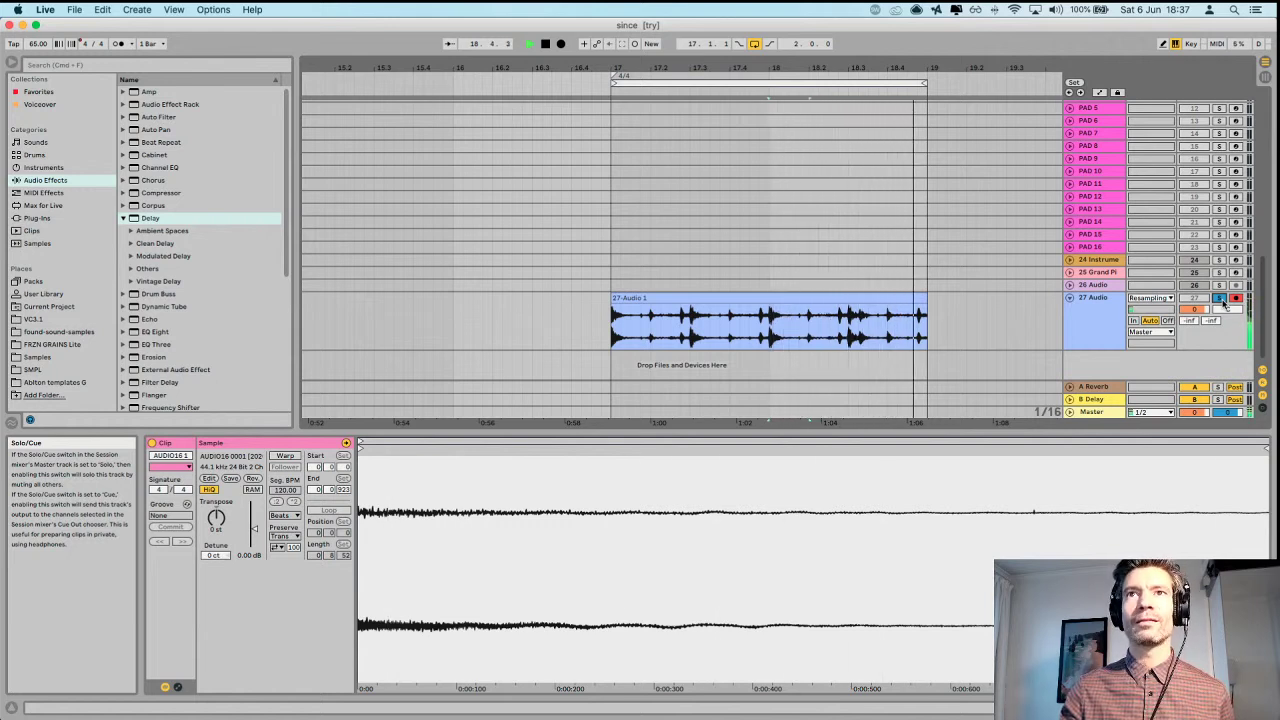
{"action": "key", "text": "ctrl+Up"}
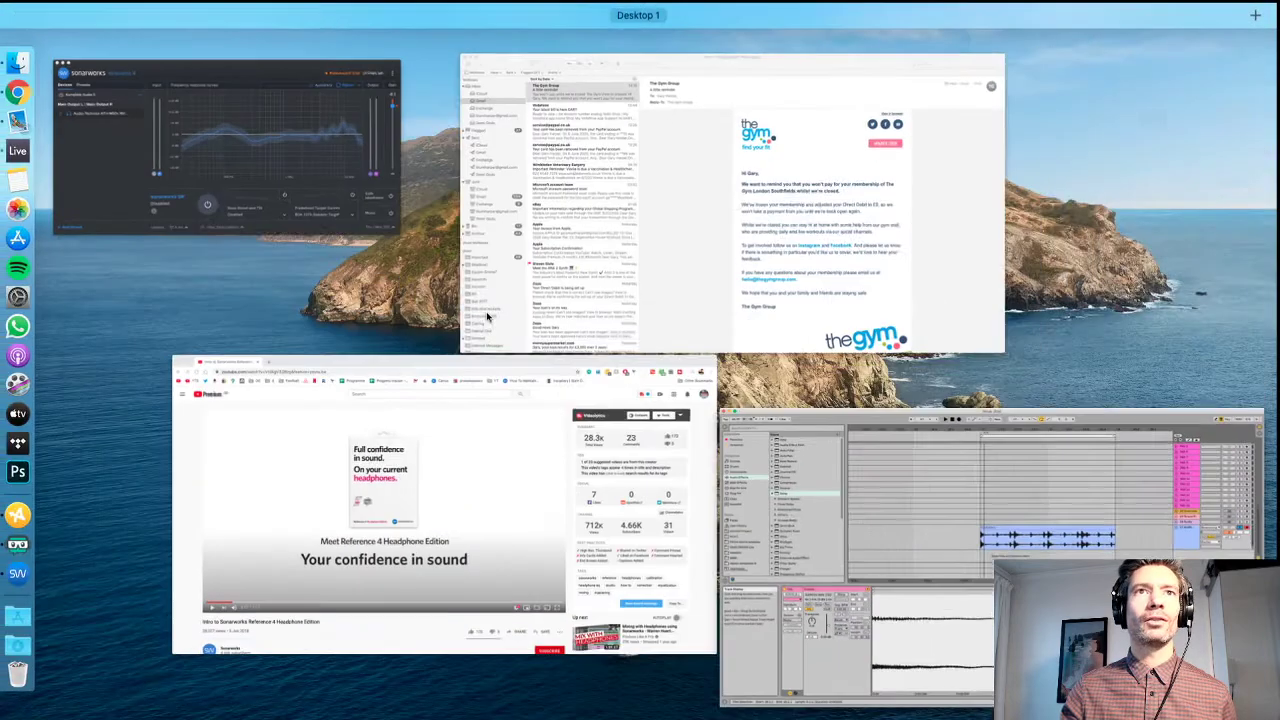
{"action": "key", "text": "ctrl+Up"}
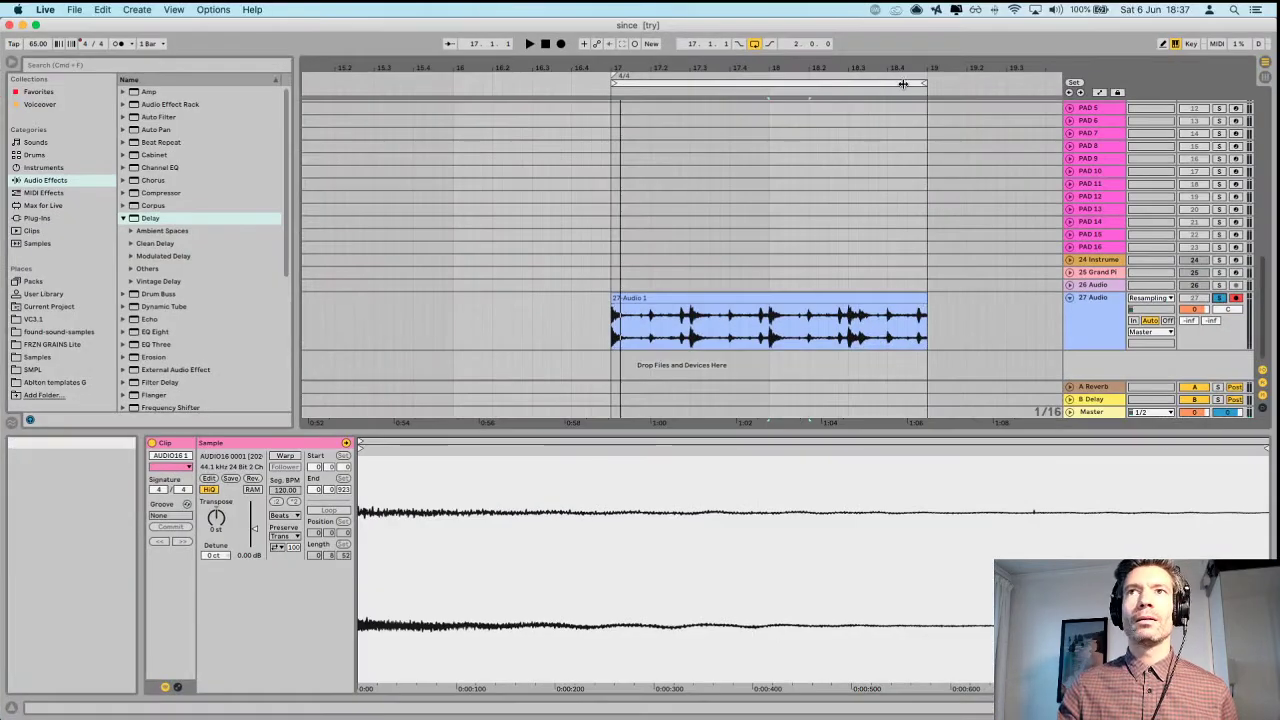
{"action": "scroll", "coordinate": [794, 223], "scroll_direction": "up", "scroll_amount": 10}
Open the recent Live Set donb video.als.
{"action": "left_click", "coordinate": [75, 9]}
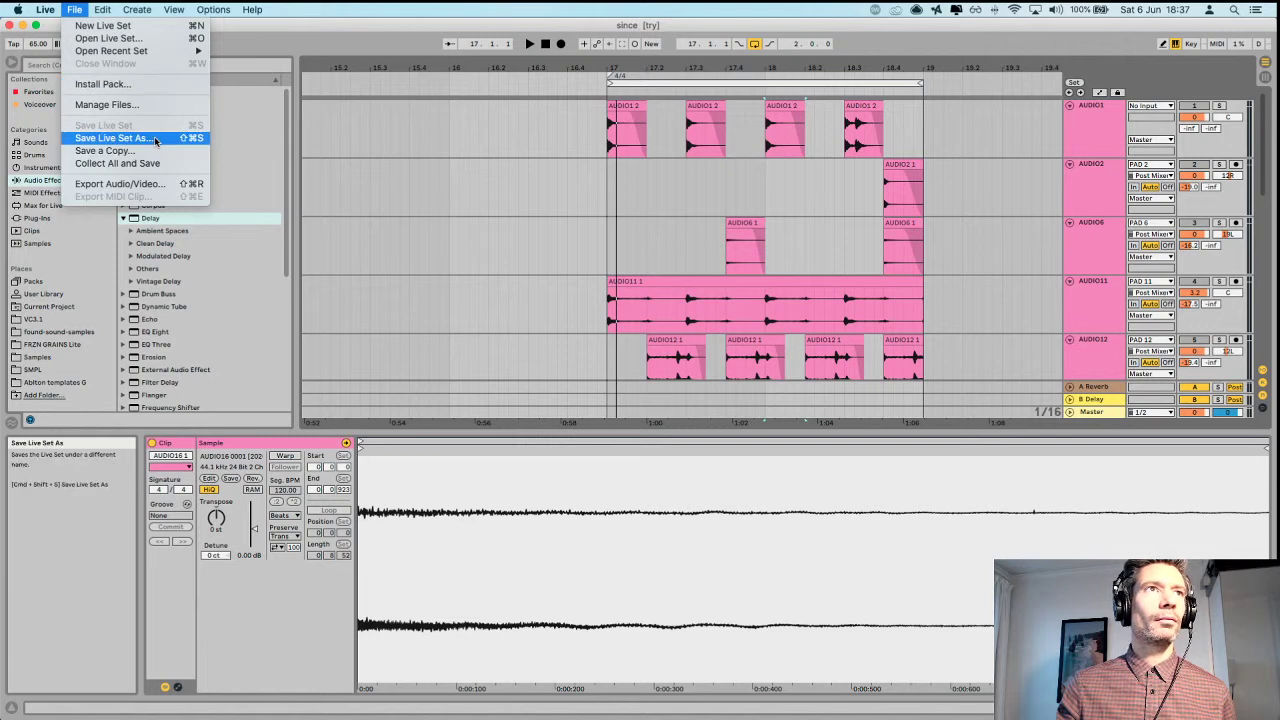
{"action": "mouse_move", "coordinate": [150, 50]}
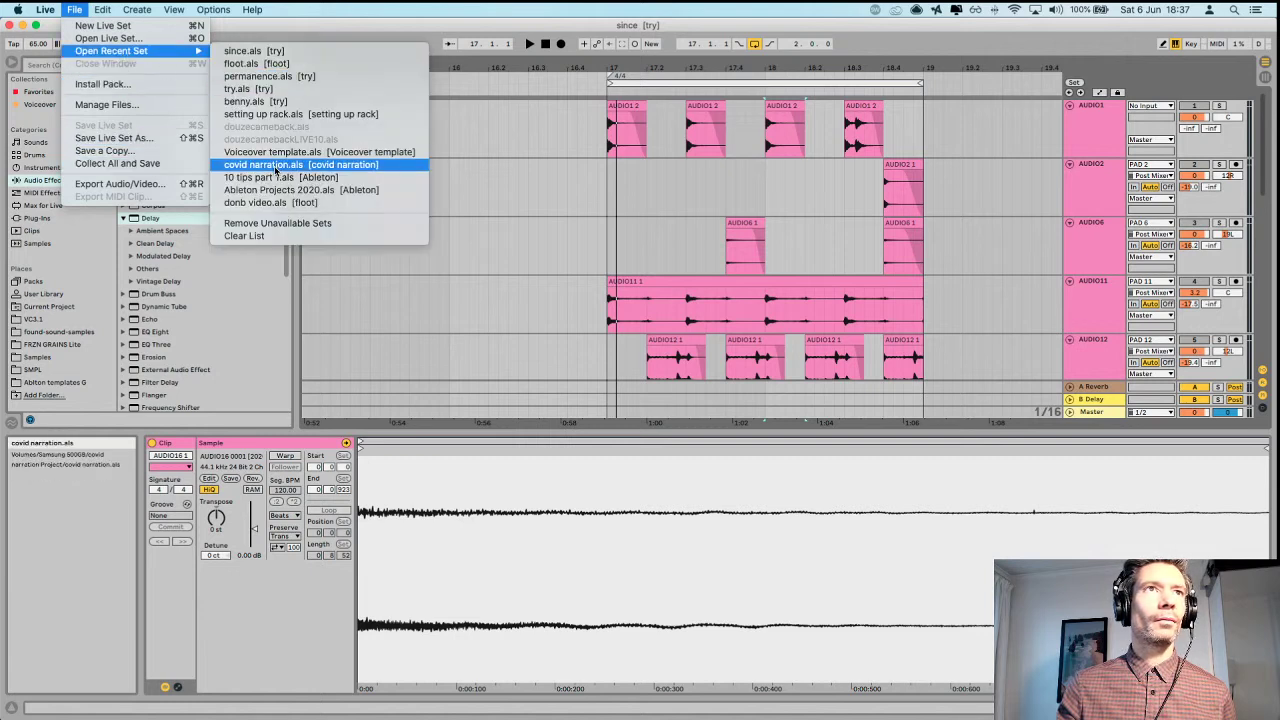
{"action": "left_click", "coordinate": [273, 203]}
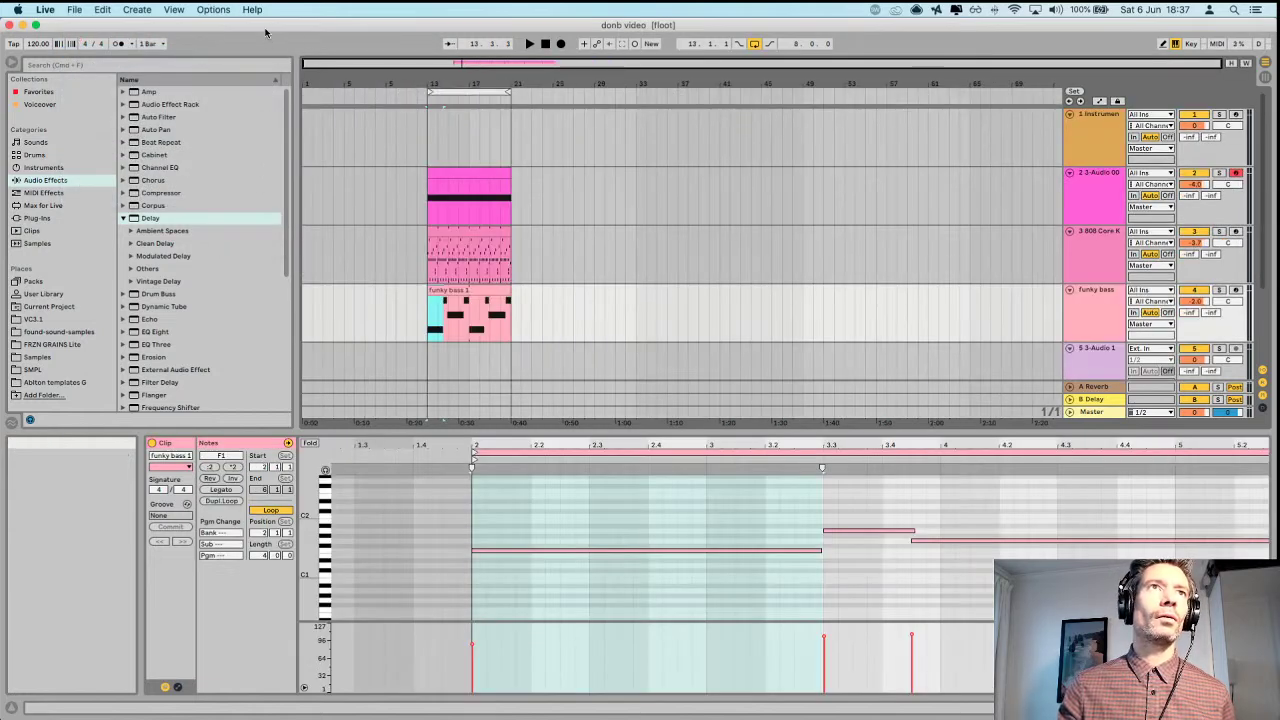
{"action": "left_click", "coordinate": [74, 9]}
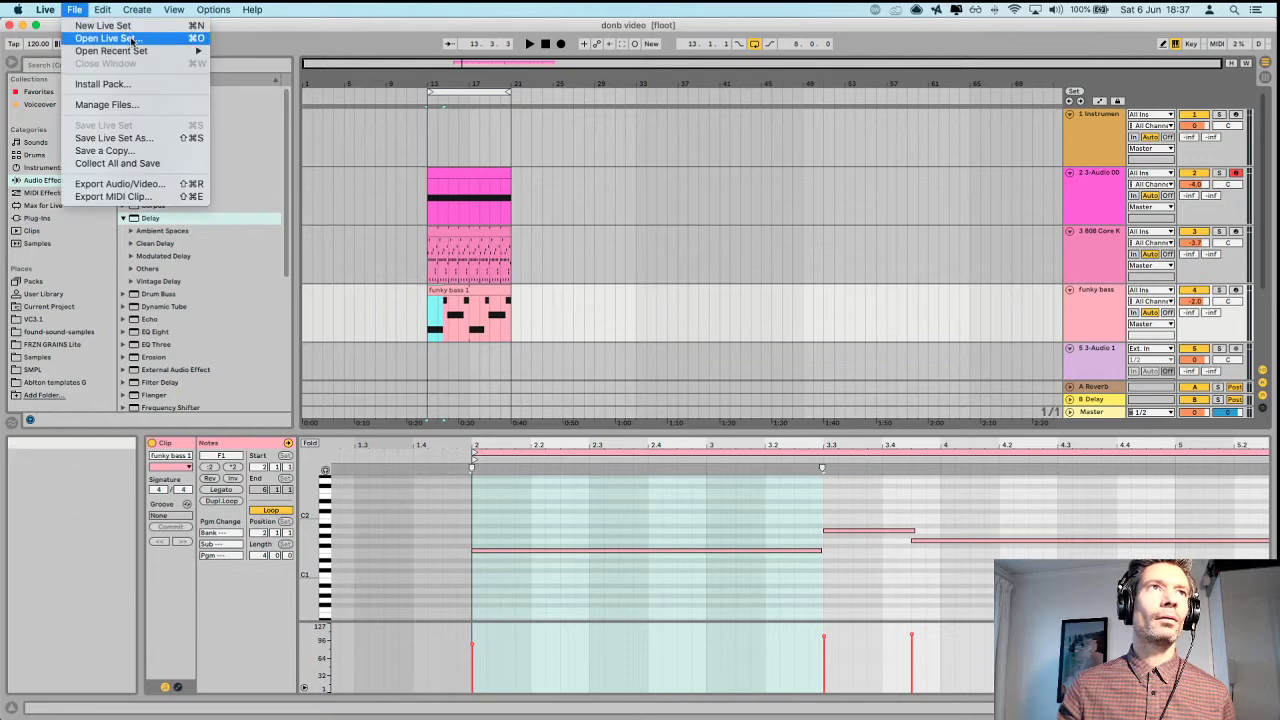
{"action": "left_click", "coordinate": [108, 38]}
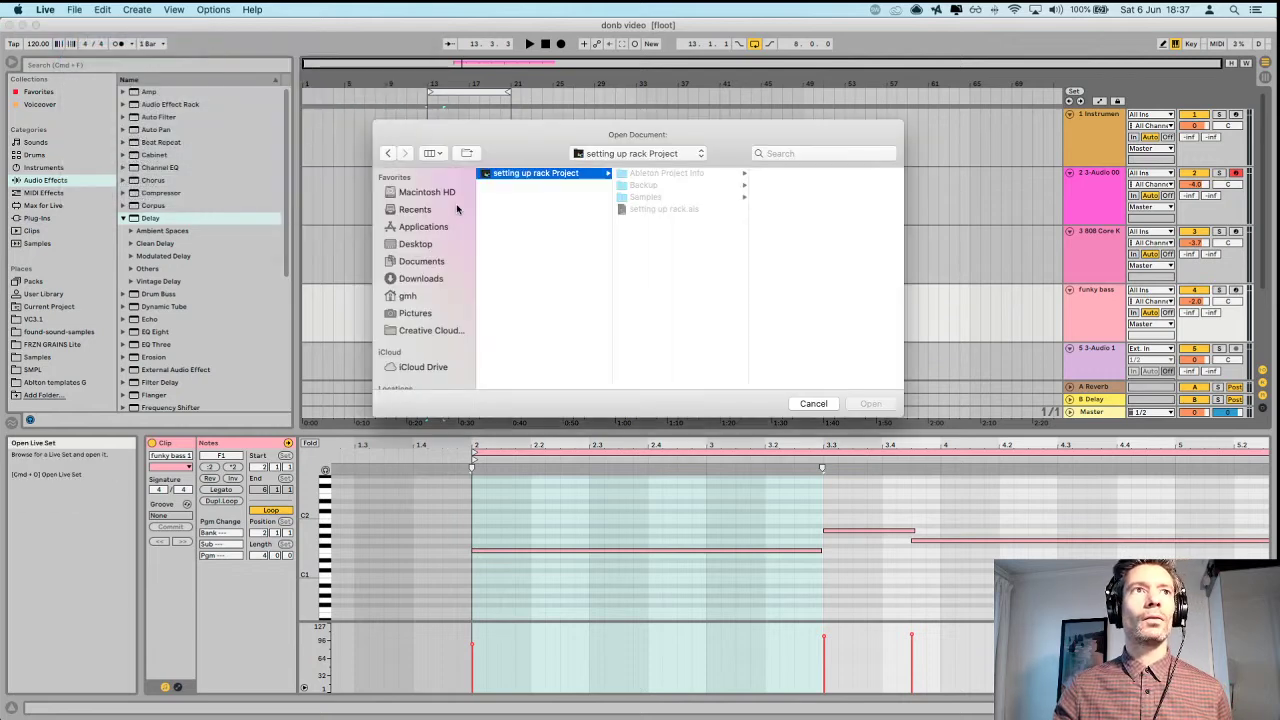
{"action": "scroll", "coordinate": [444, 292], "scroll_direction": "down", "scroll_amount": 5}
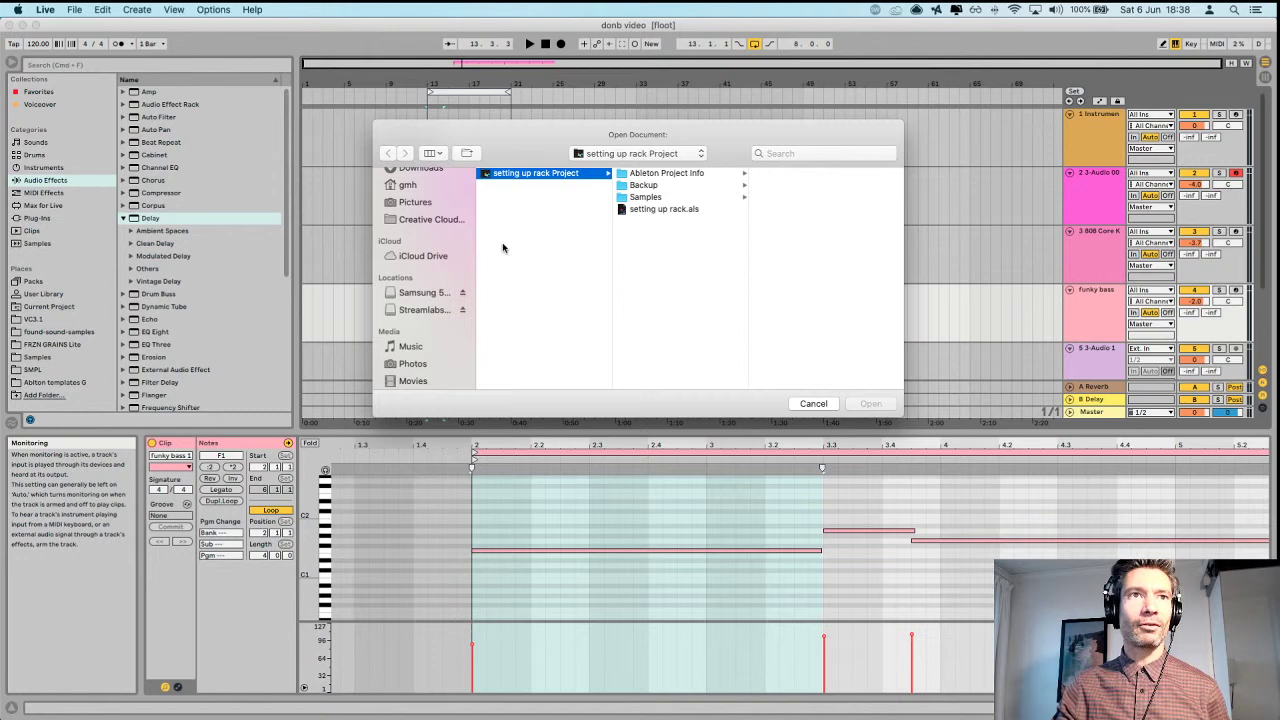
{"action": "left_click", "coordinate": [412, 297]}
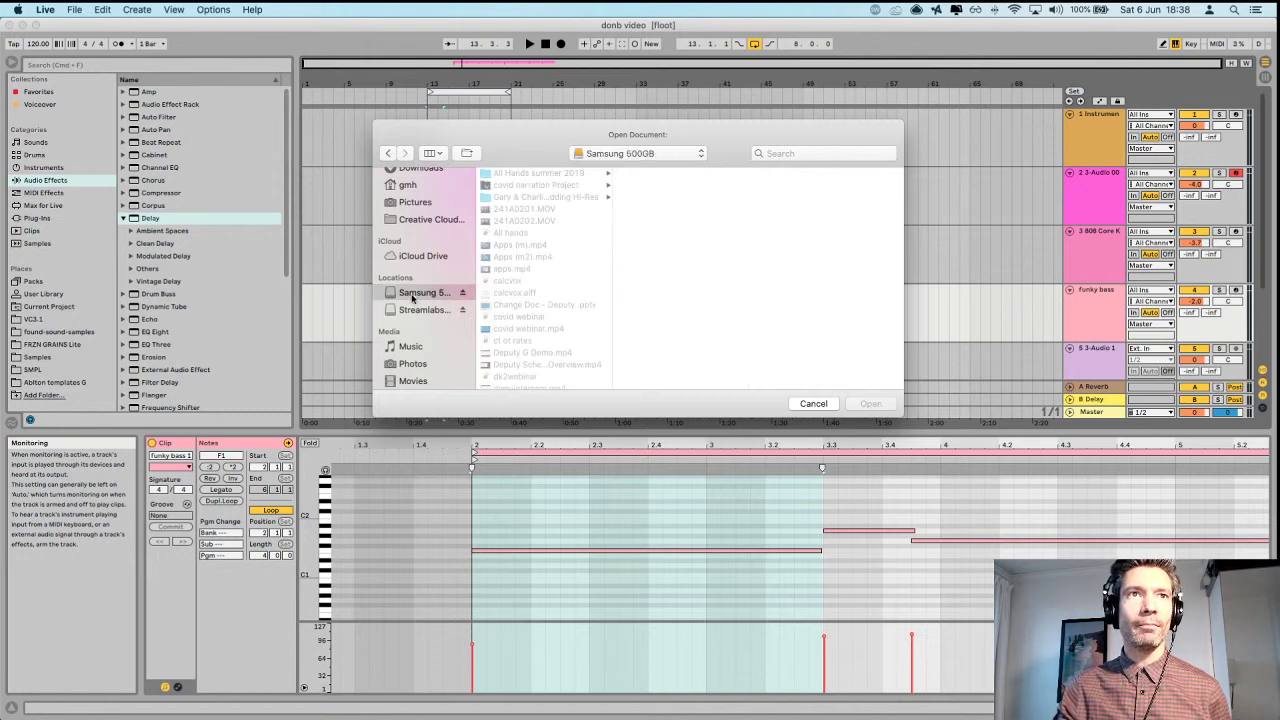
{"action": "scroll", "coordinate": [561, 261], "scroll_direction": "down", "scroll_amount": 5}
{"action": "scroll", "coordinate": [561, 261], "scroll_direction": "down", "scroll_amount": 5}
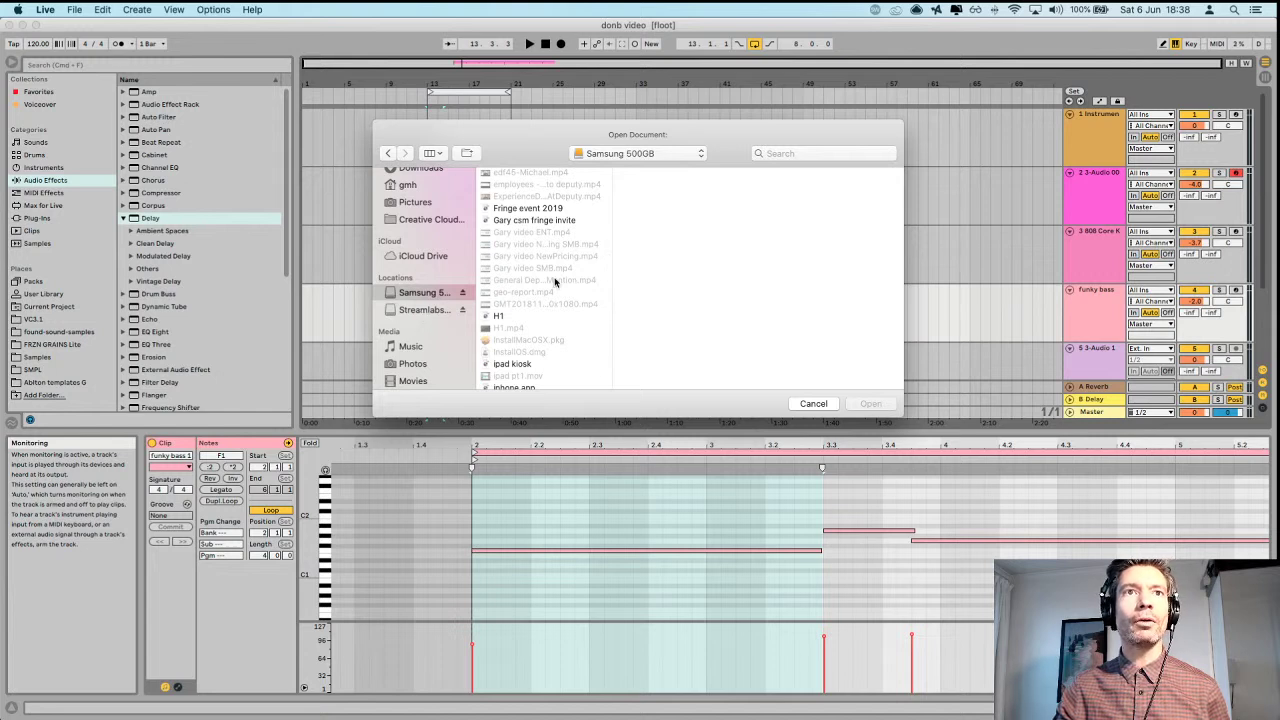
{"action": "scroll", "coordinate": [555, 282], "scroll_direction": "down", "scroll_amount": 2}
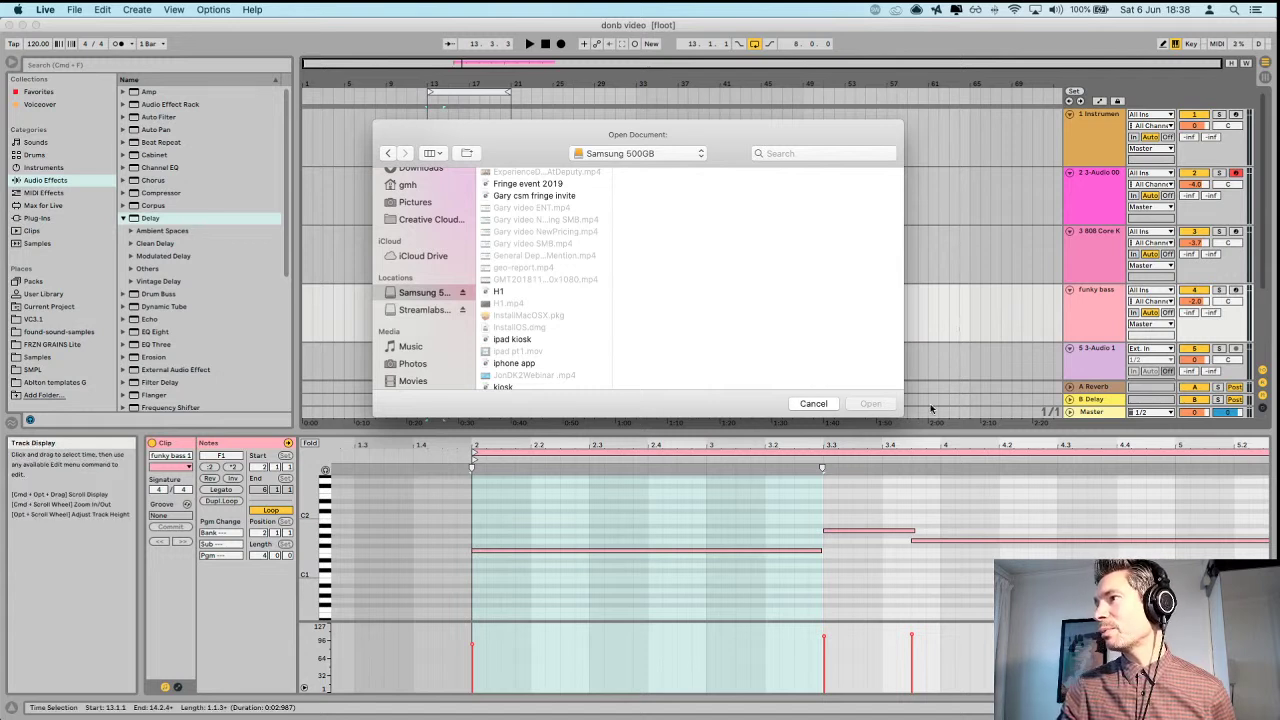
{"action": "left_click", "coordinate": [813, 403]}
Play the looped section from bar 13 with the 808 Core Kit and funky bass clips, stop playback, and look over the tracks.
{"action": "left_click_drag", "start_coordinate": [458, 83], "coordinate": [631, 160]}
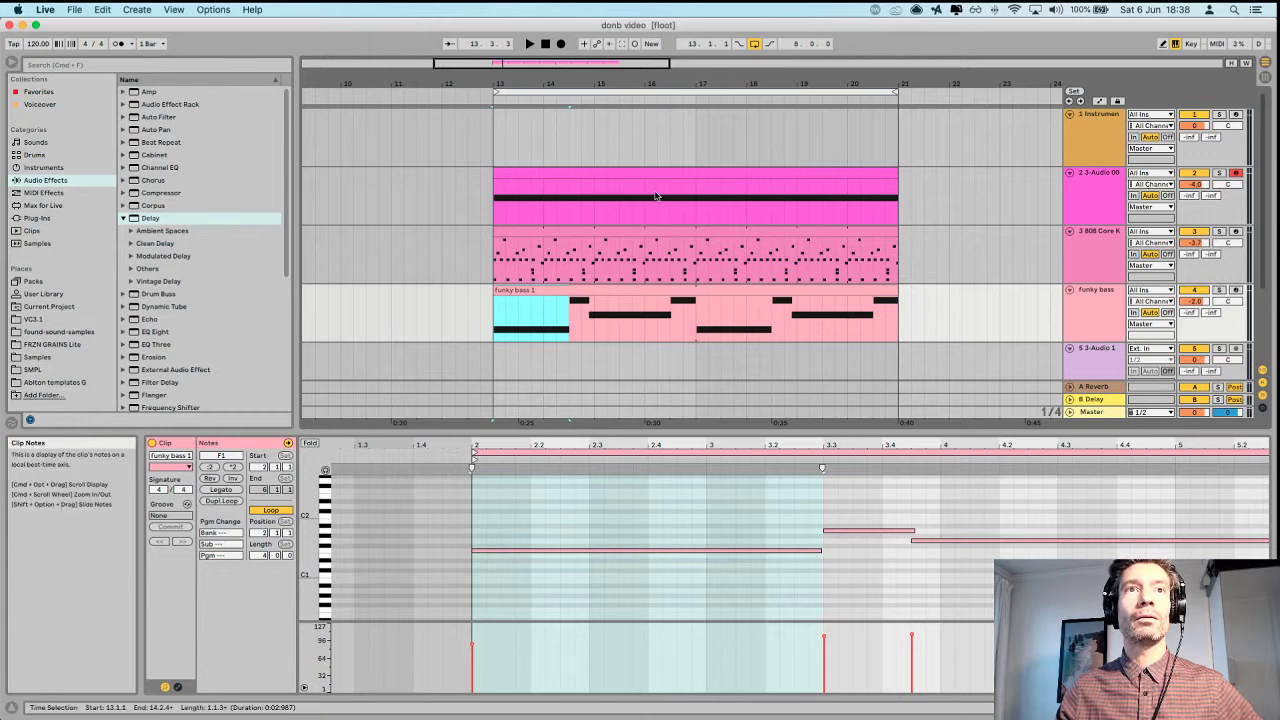
{"action": "key", "text": "space"}
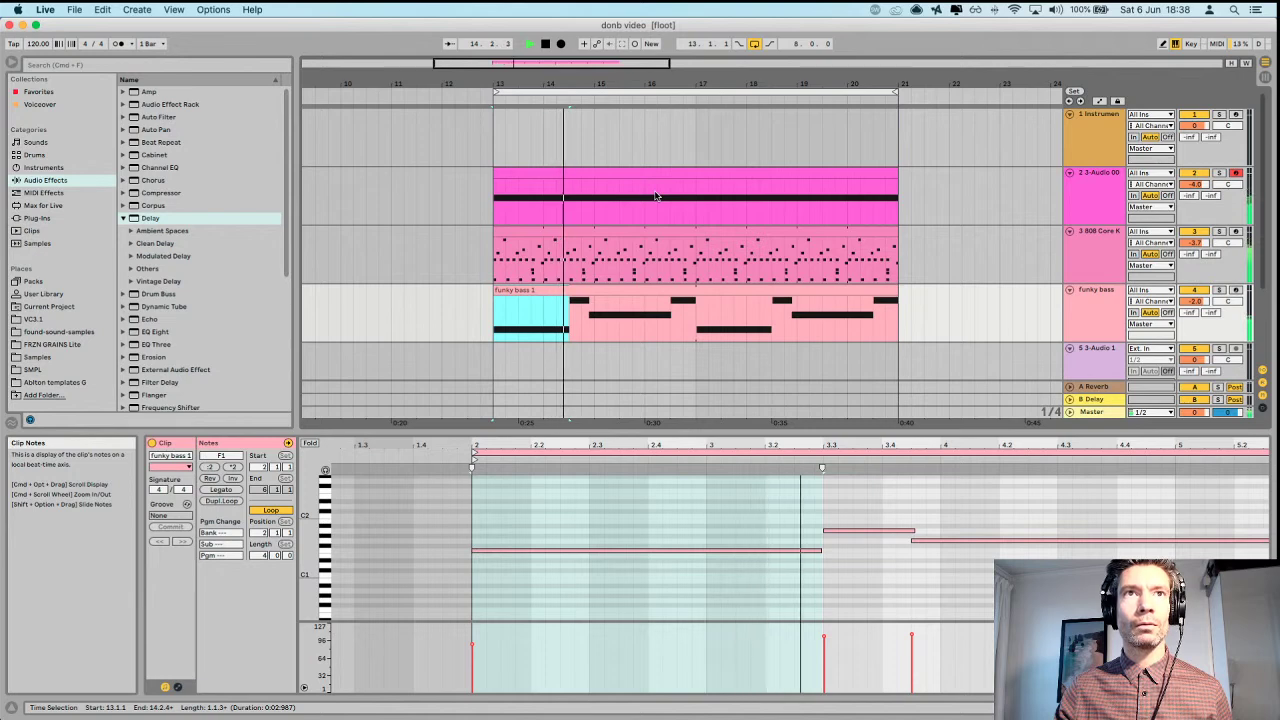
{"action": "key", "text": "space"}
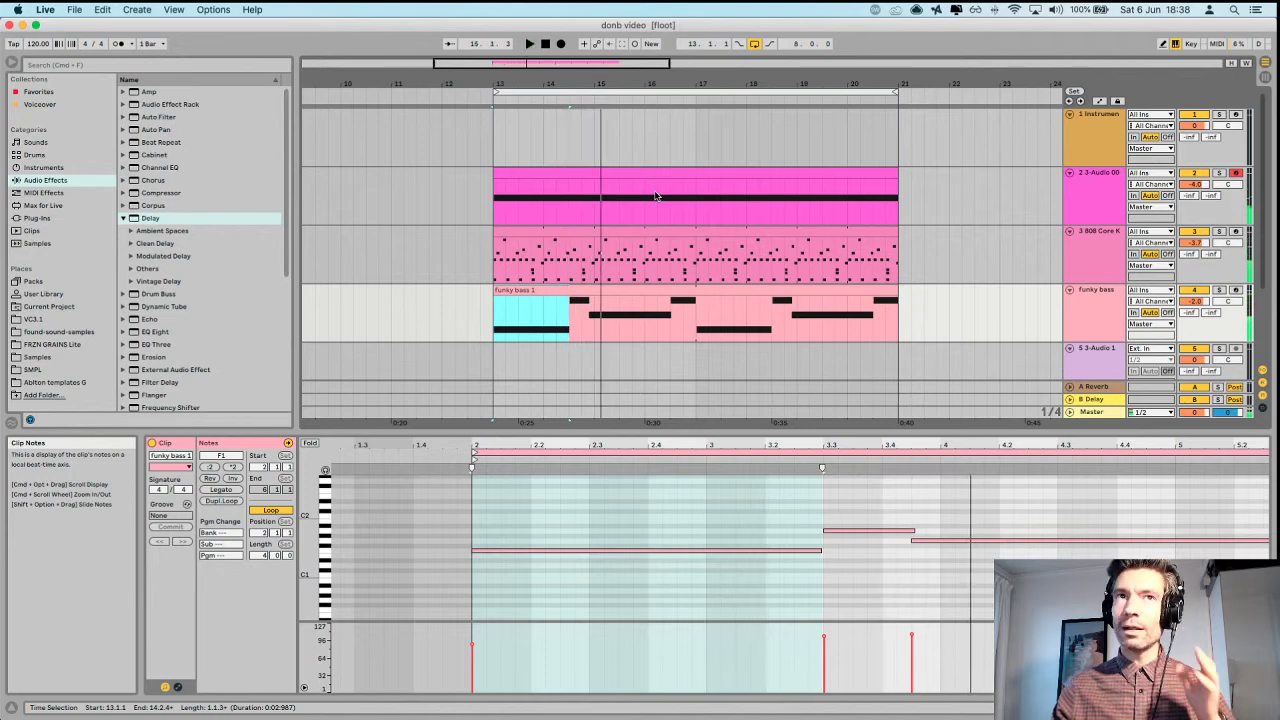
{"action": "scroll", "coordinate": [655, 195], "scroll_direction": "down", "scroll_amount": 2}
{"action": "scroll", "coordinate": [700, 200], "scroll_direction": "left", "scroll_amount": 3}
{"action": "scroll", "coordinate": [760, 205], "scroll_direction": "up", "scroll_amount": 2}
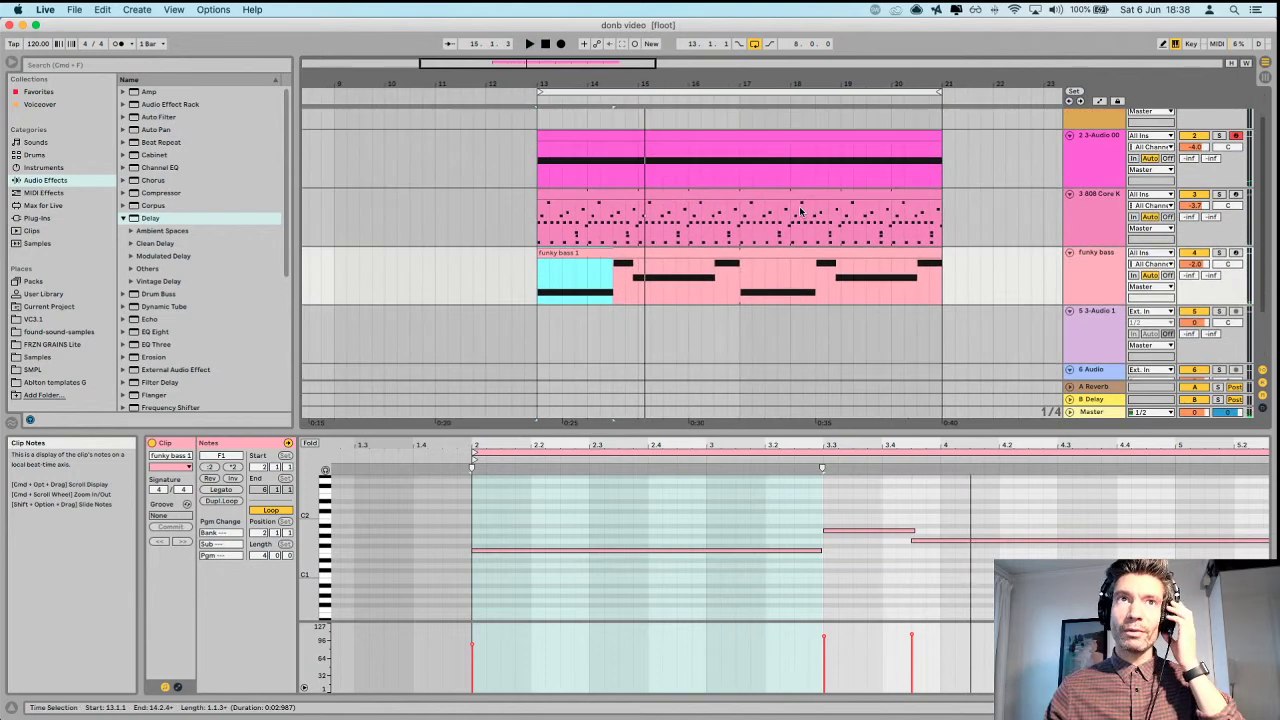